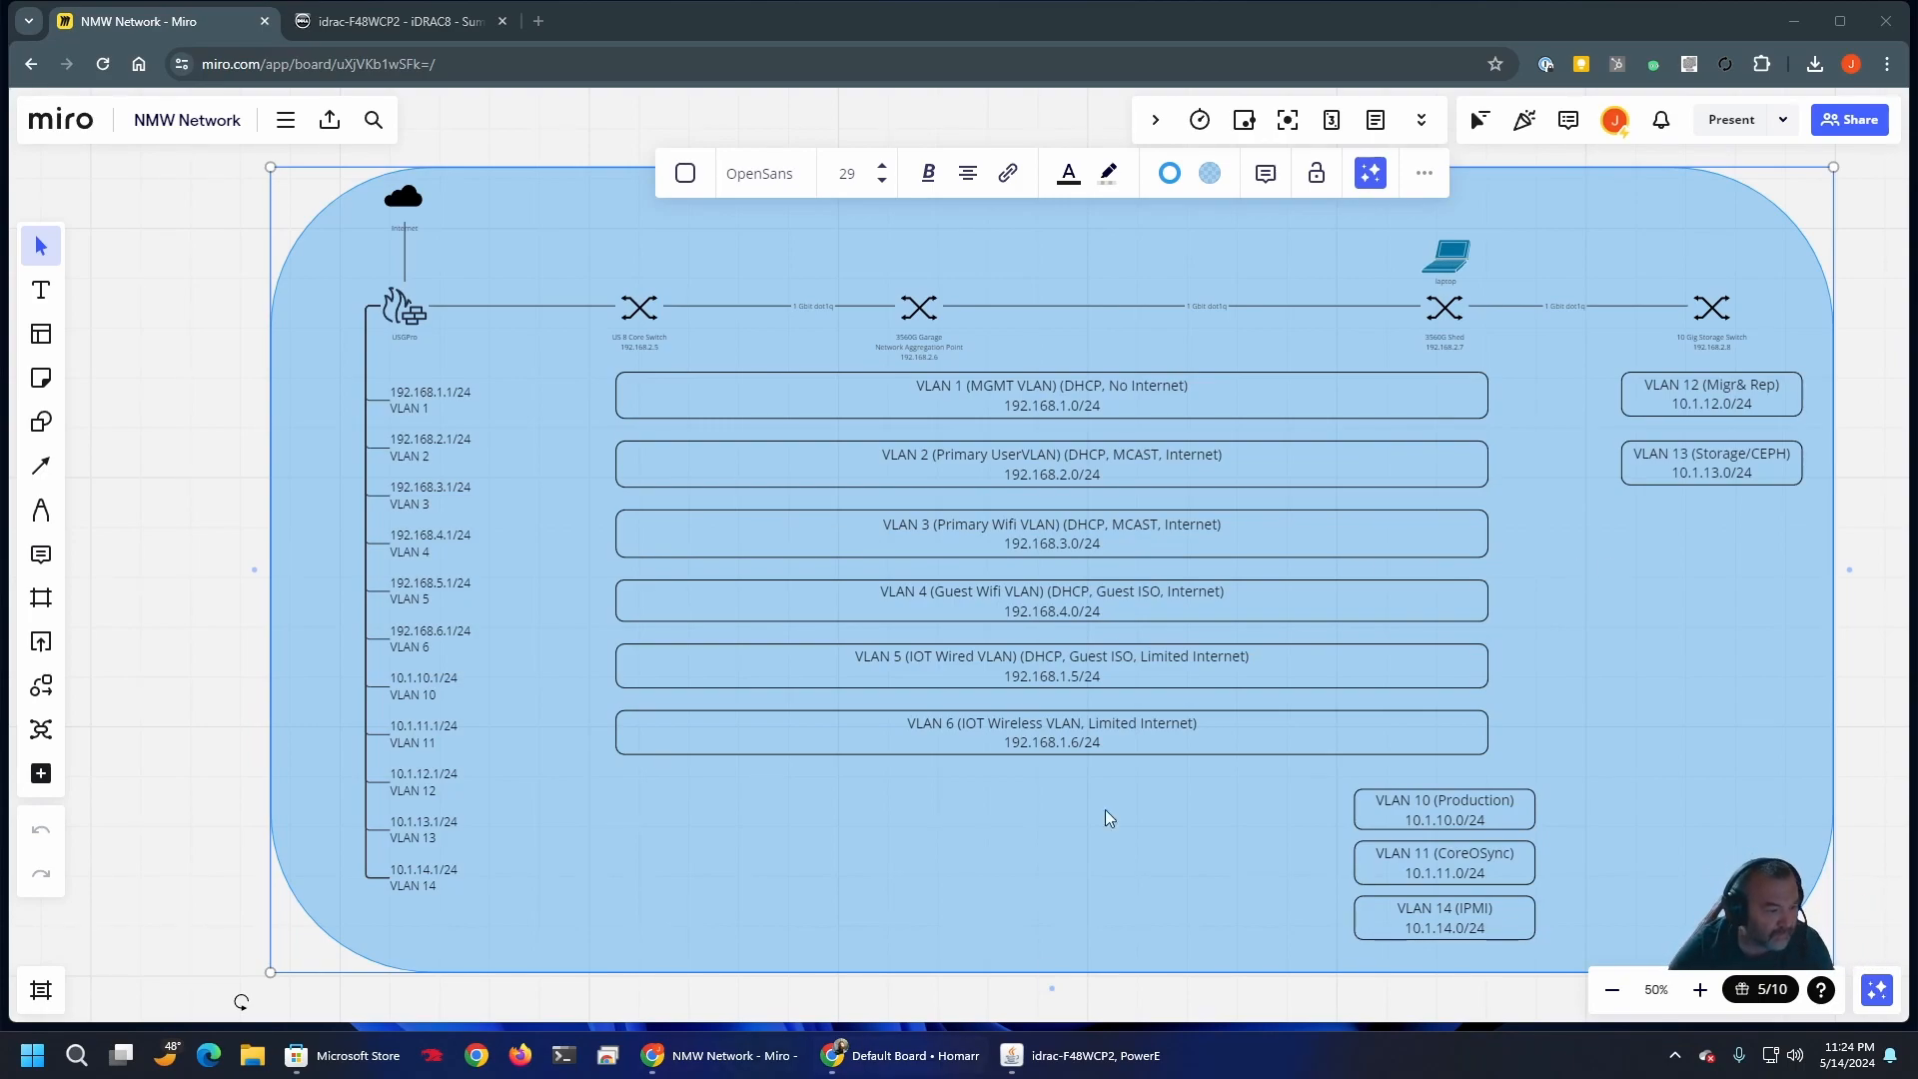
- Bring the Homarr NMW Service Catalog dashboard, with its ProxMox, Pihole, NetBox and TrueNAS tiles, to the front
left_click(917, 1057)
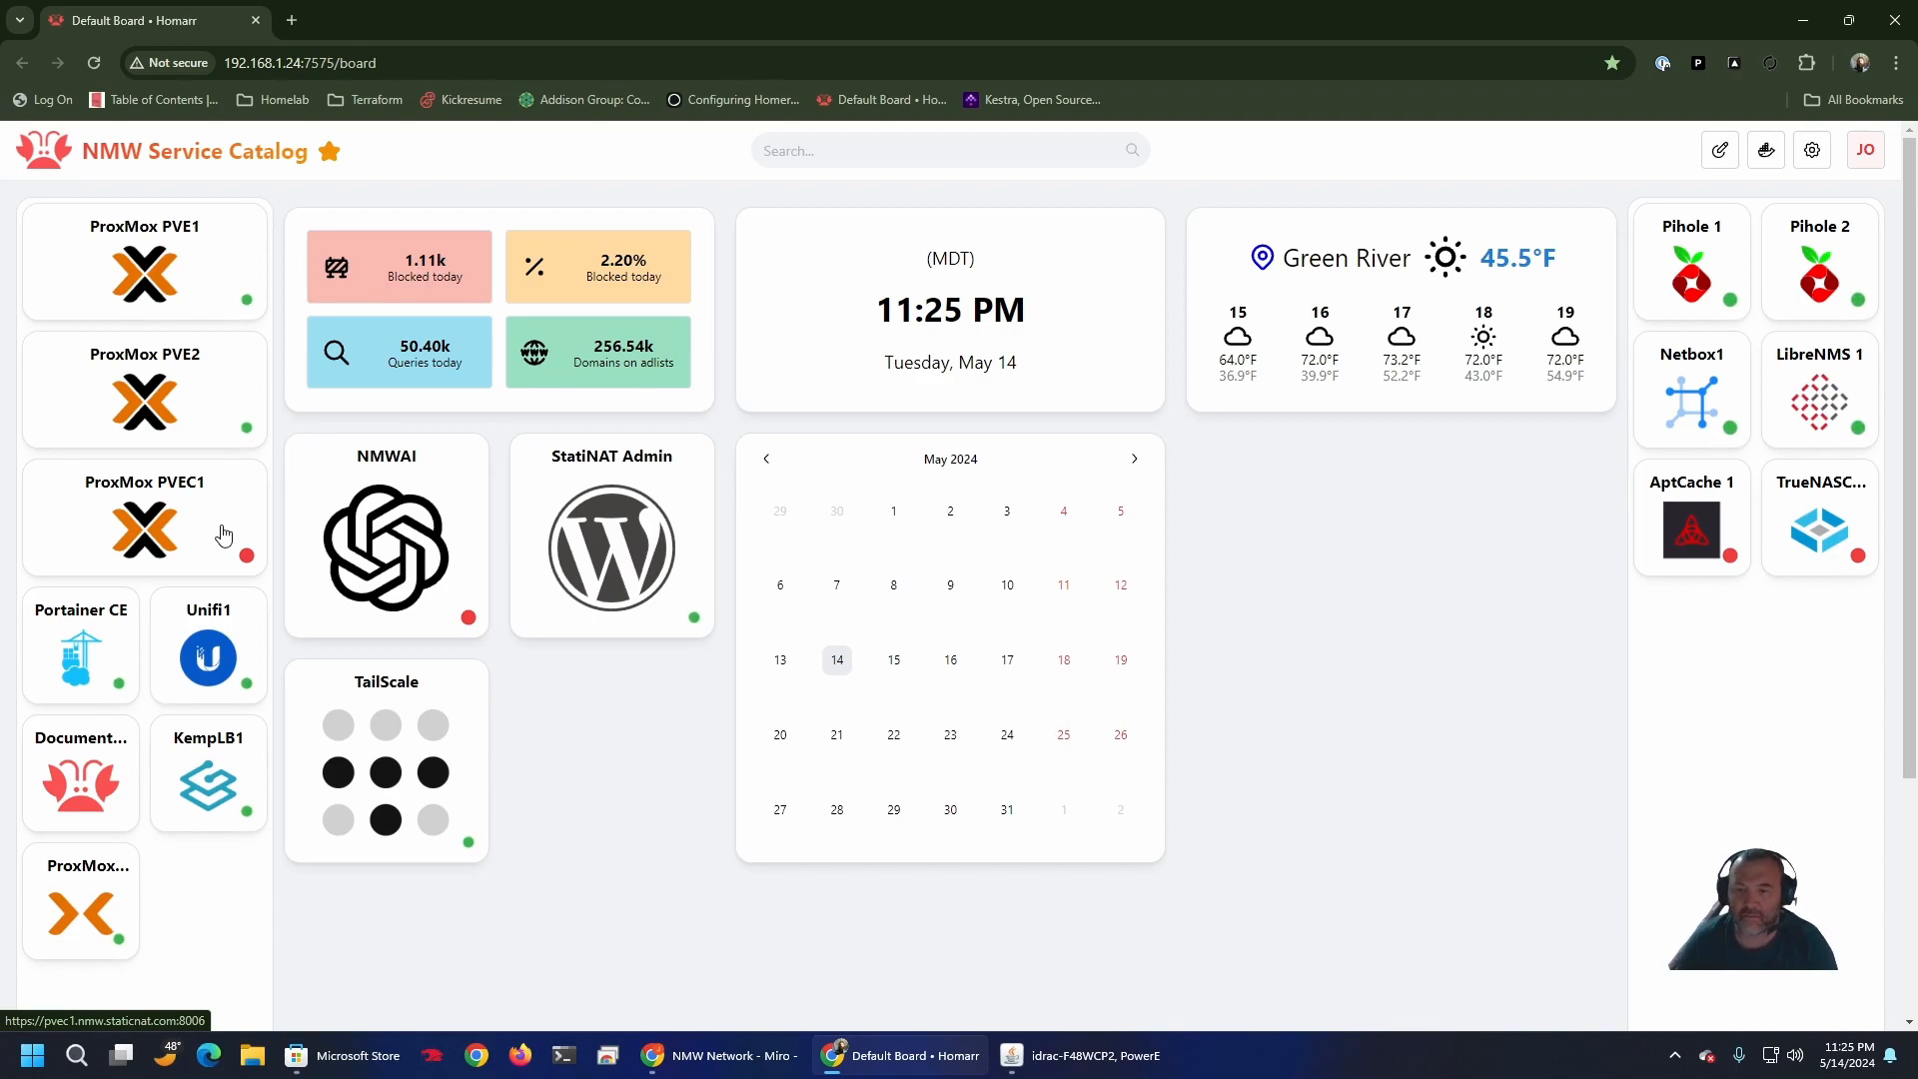
- Switch back to the 'NMW Network - Miro' VLAN diagram board
left_click(727, 1059)
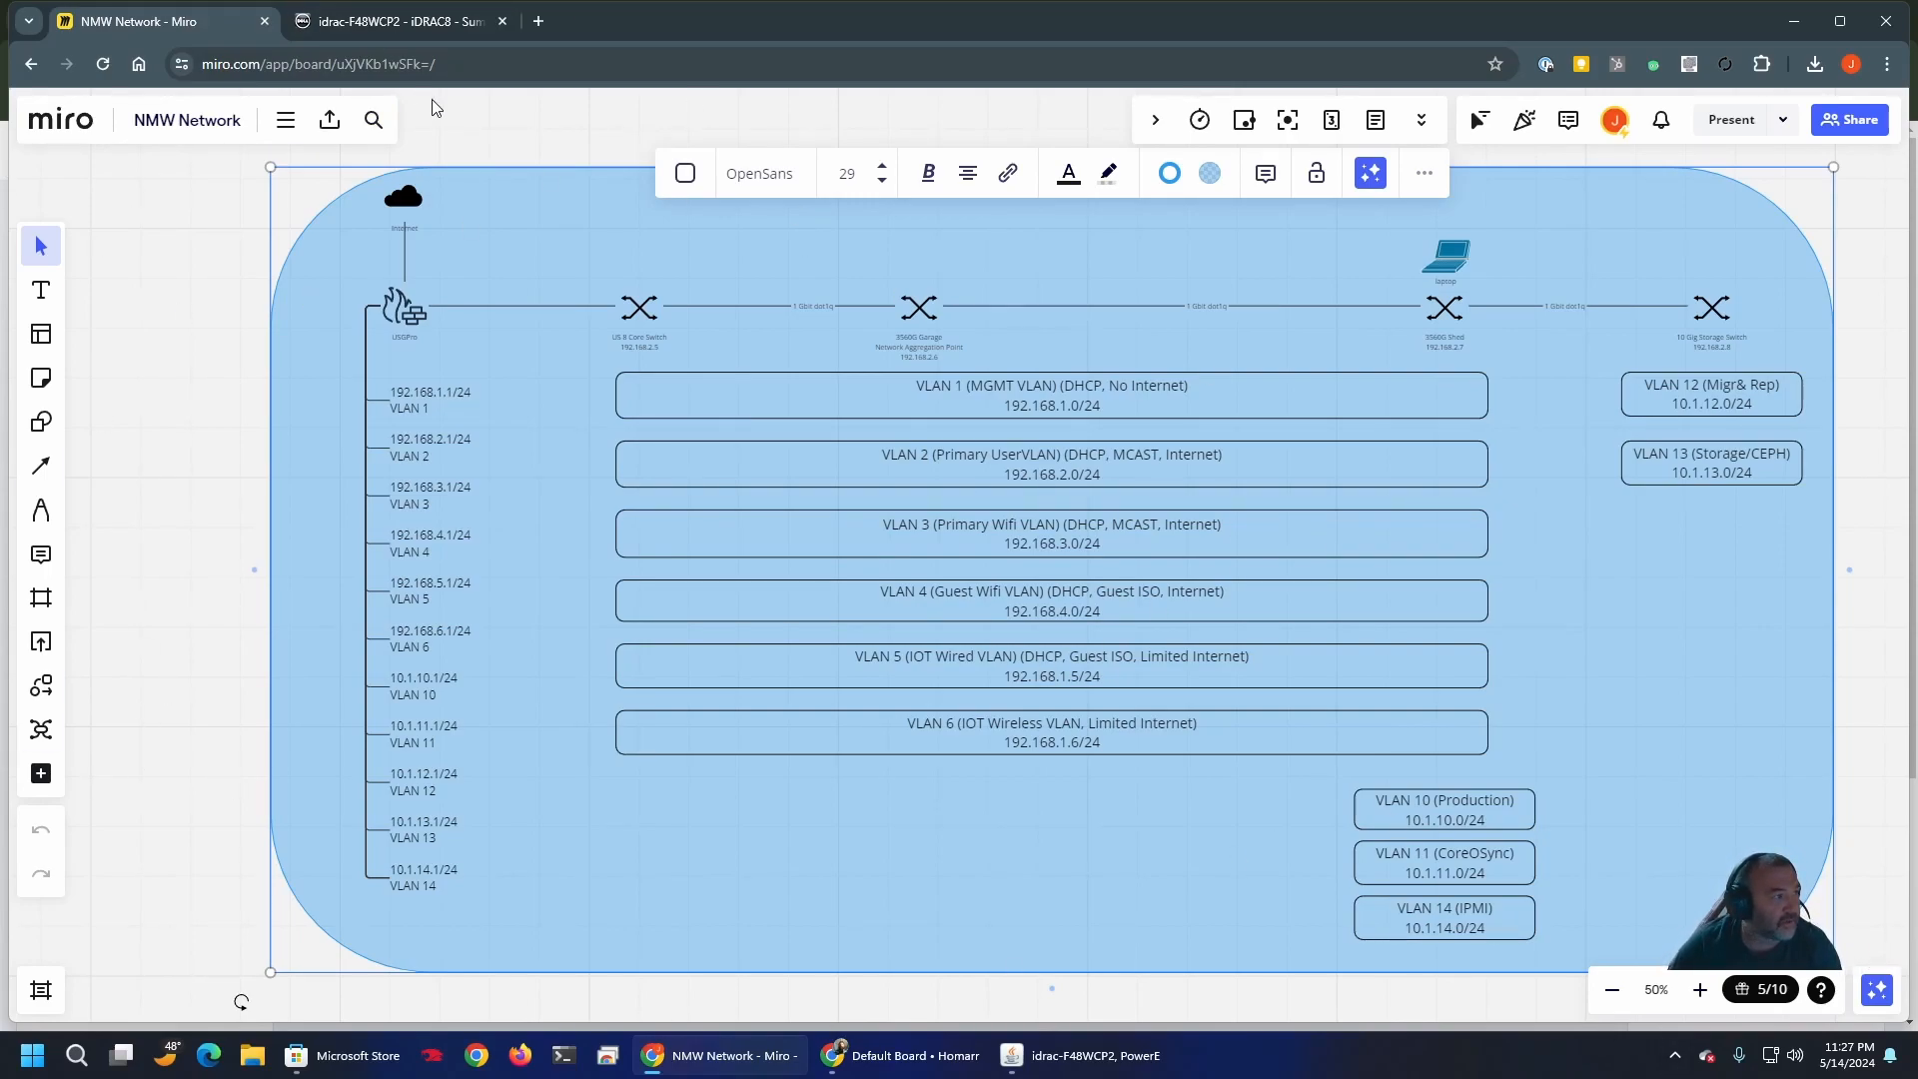
- Go to the iDRAC System Summary and launch the R630 Virtual Console at Boot Manager
left_click(398, 32)
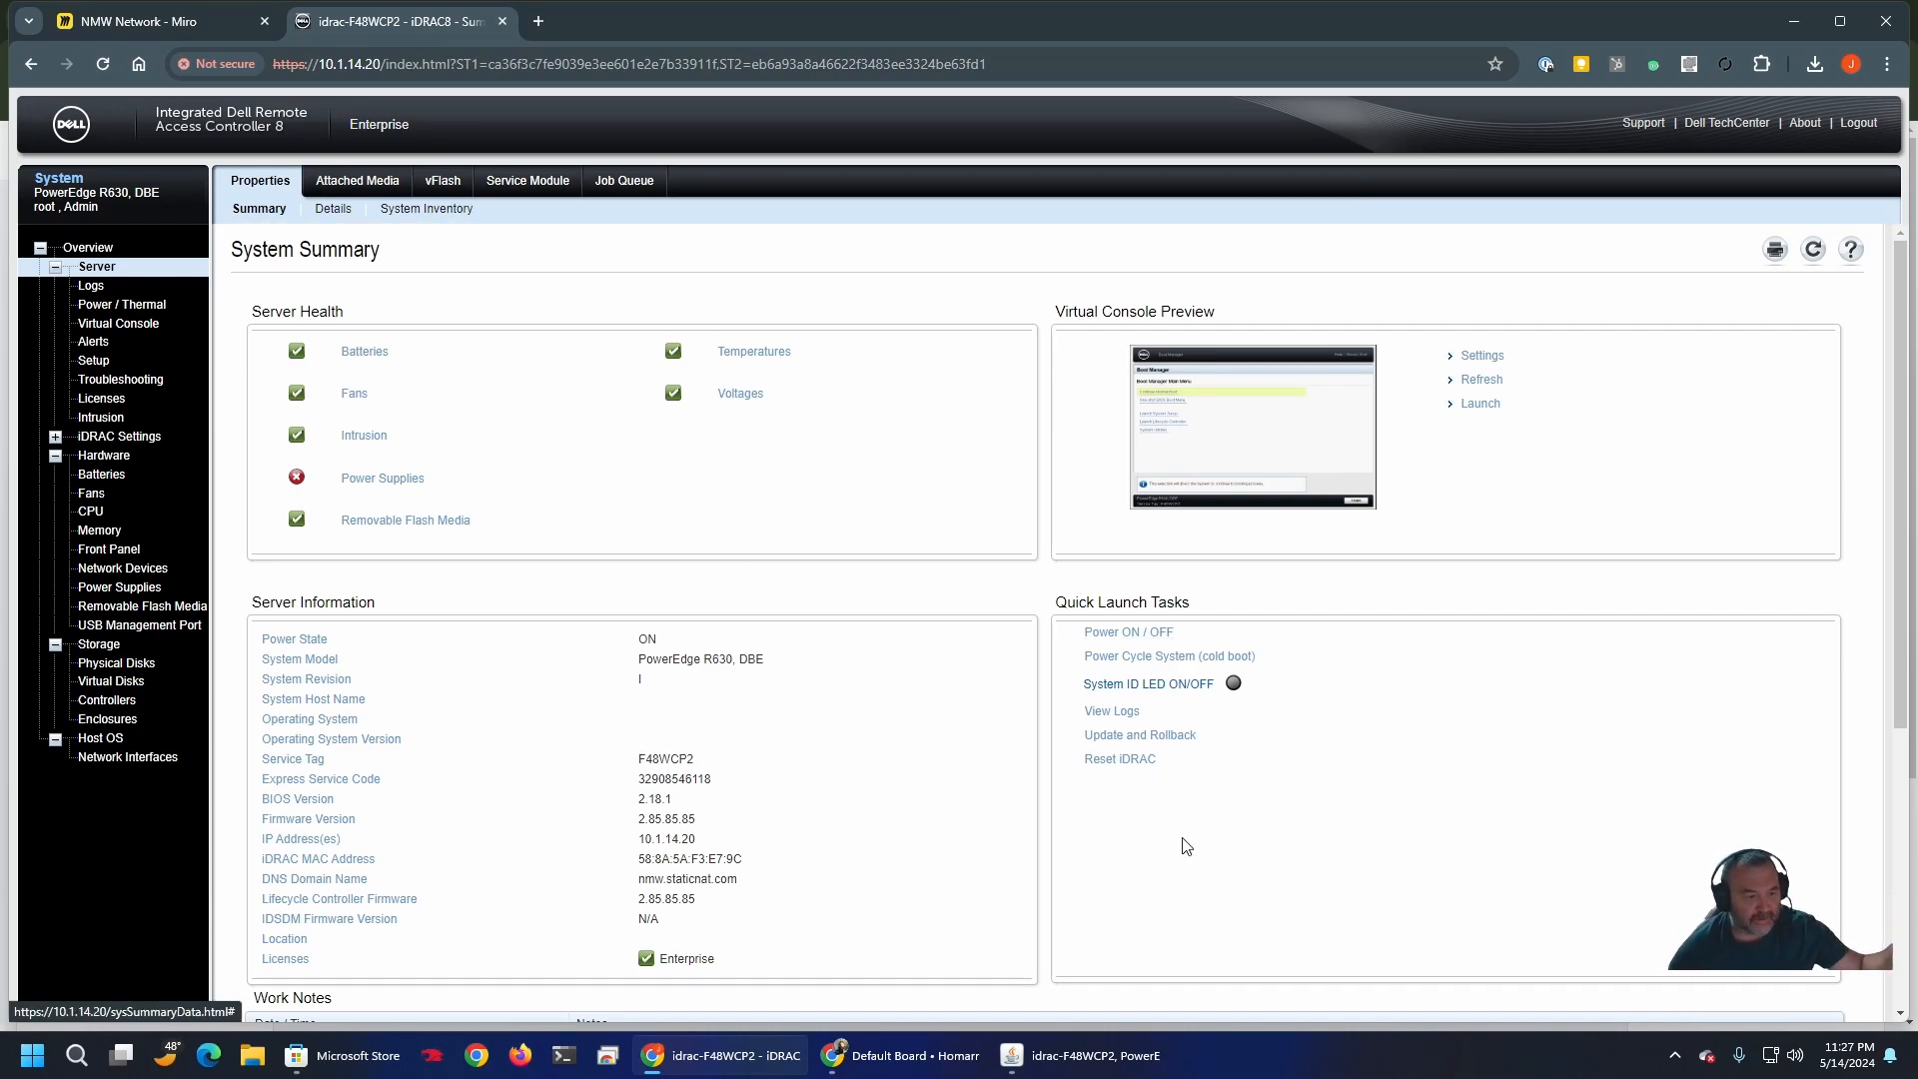
left_click(1111, 1057)
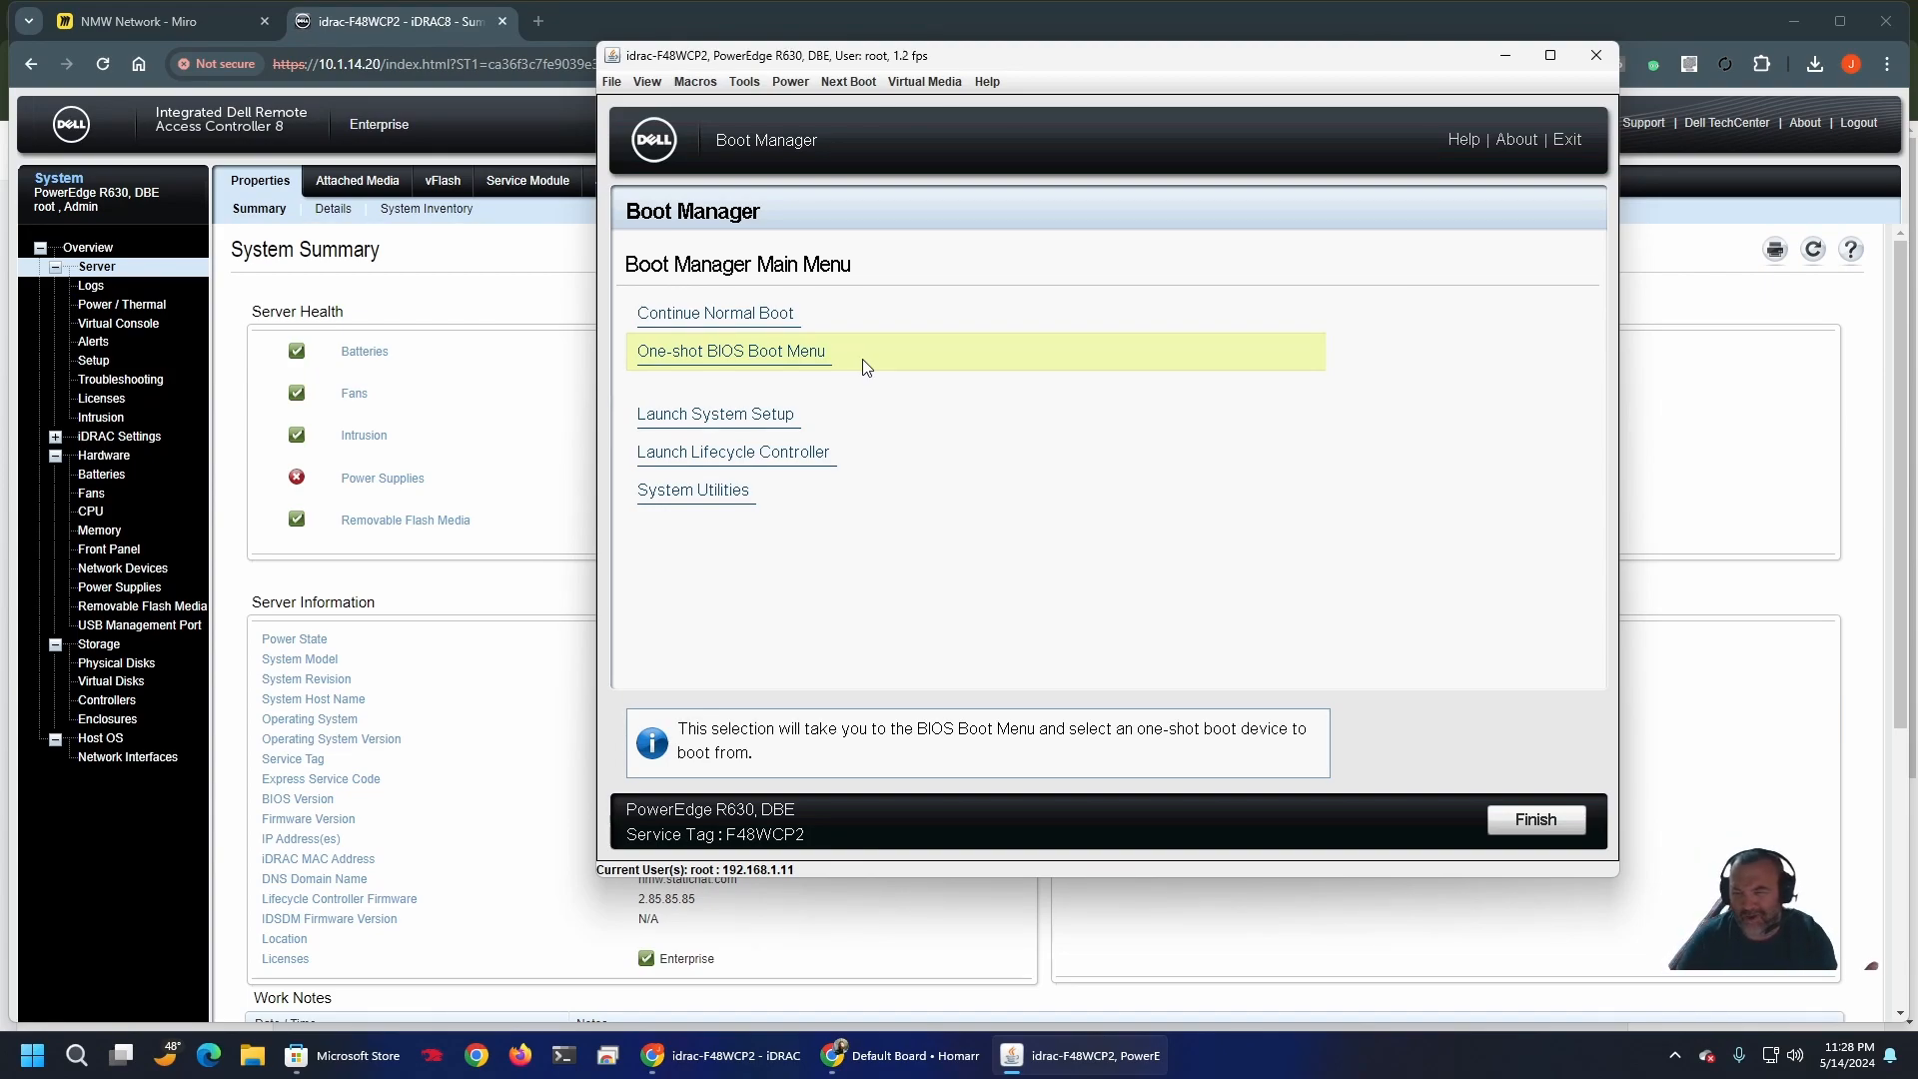
- Enter the One-shot BIOS Boot Menu to list the storage controller and SanDisk USB drives
key("Up")
key("Down")
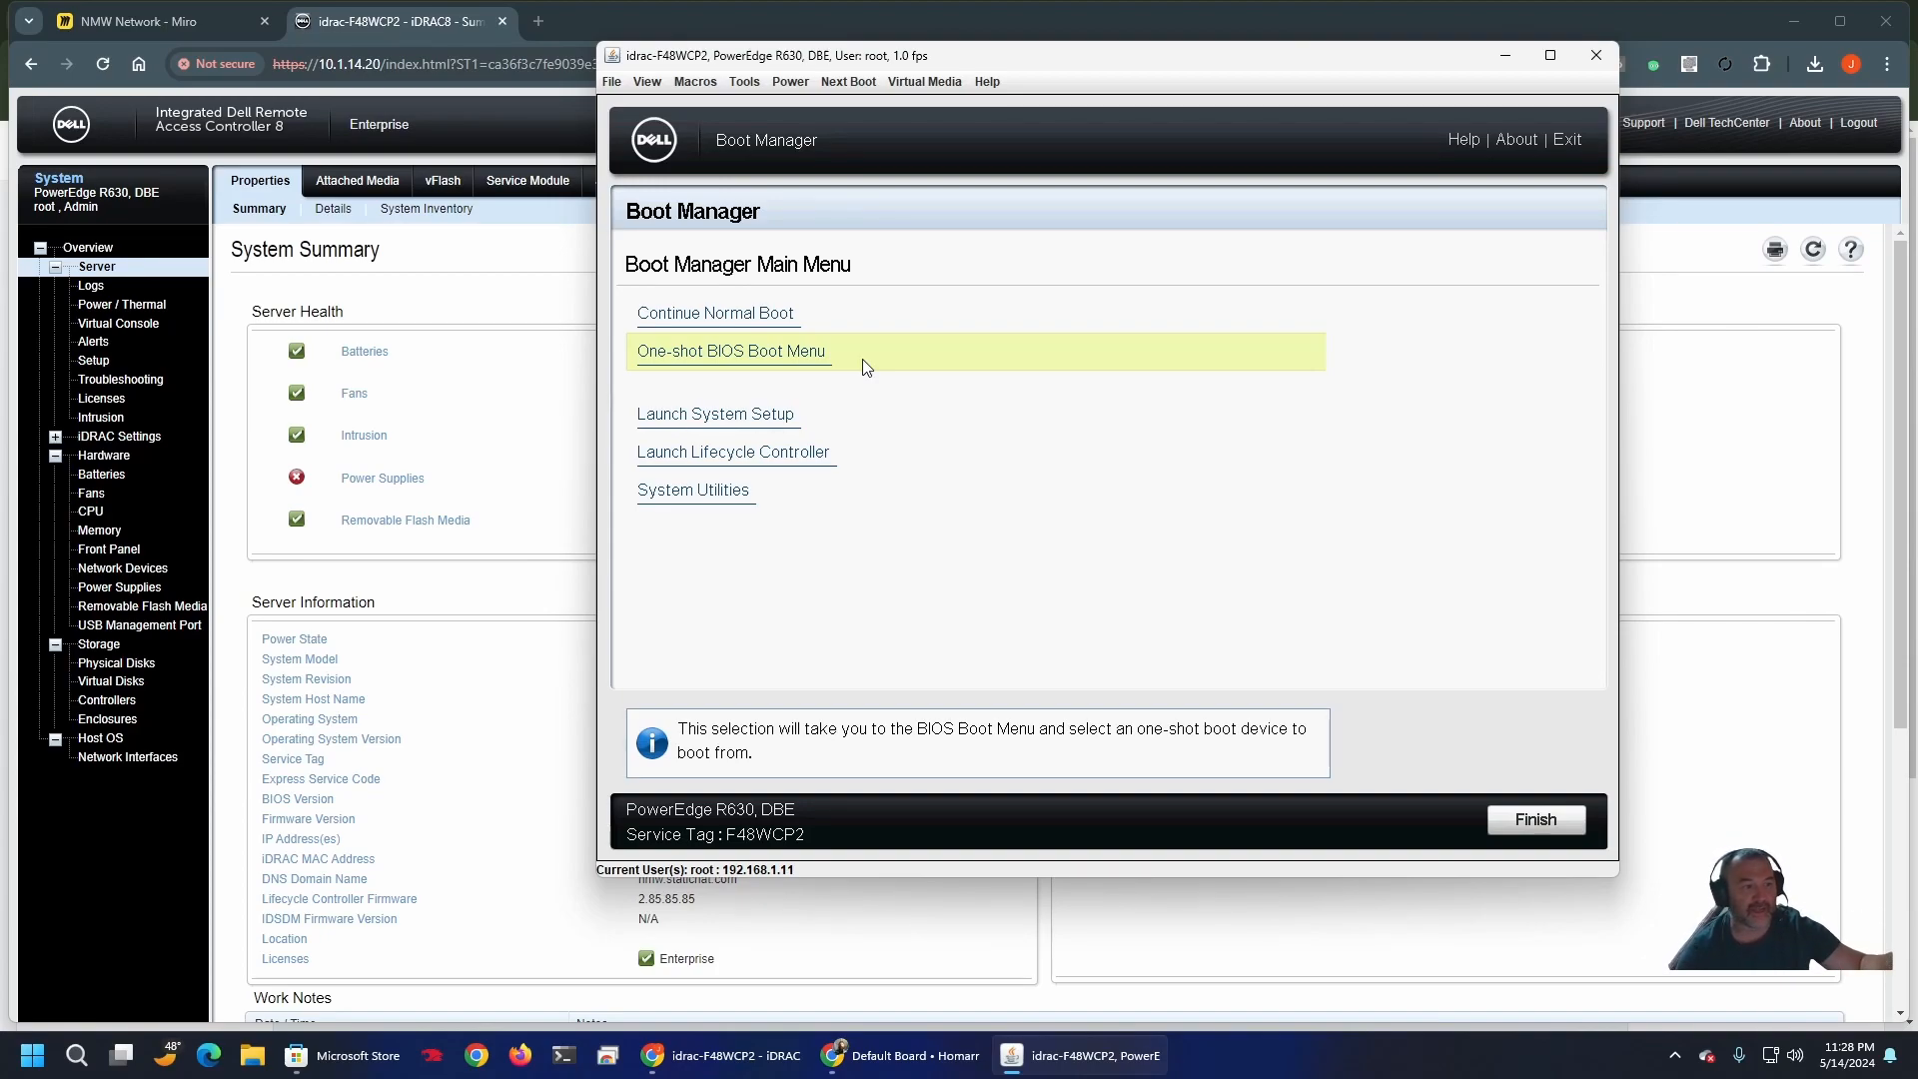
left_click(865, 367)
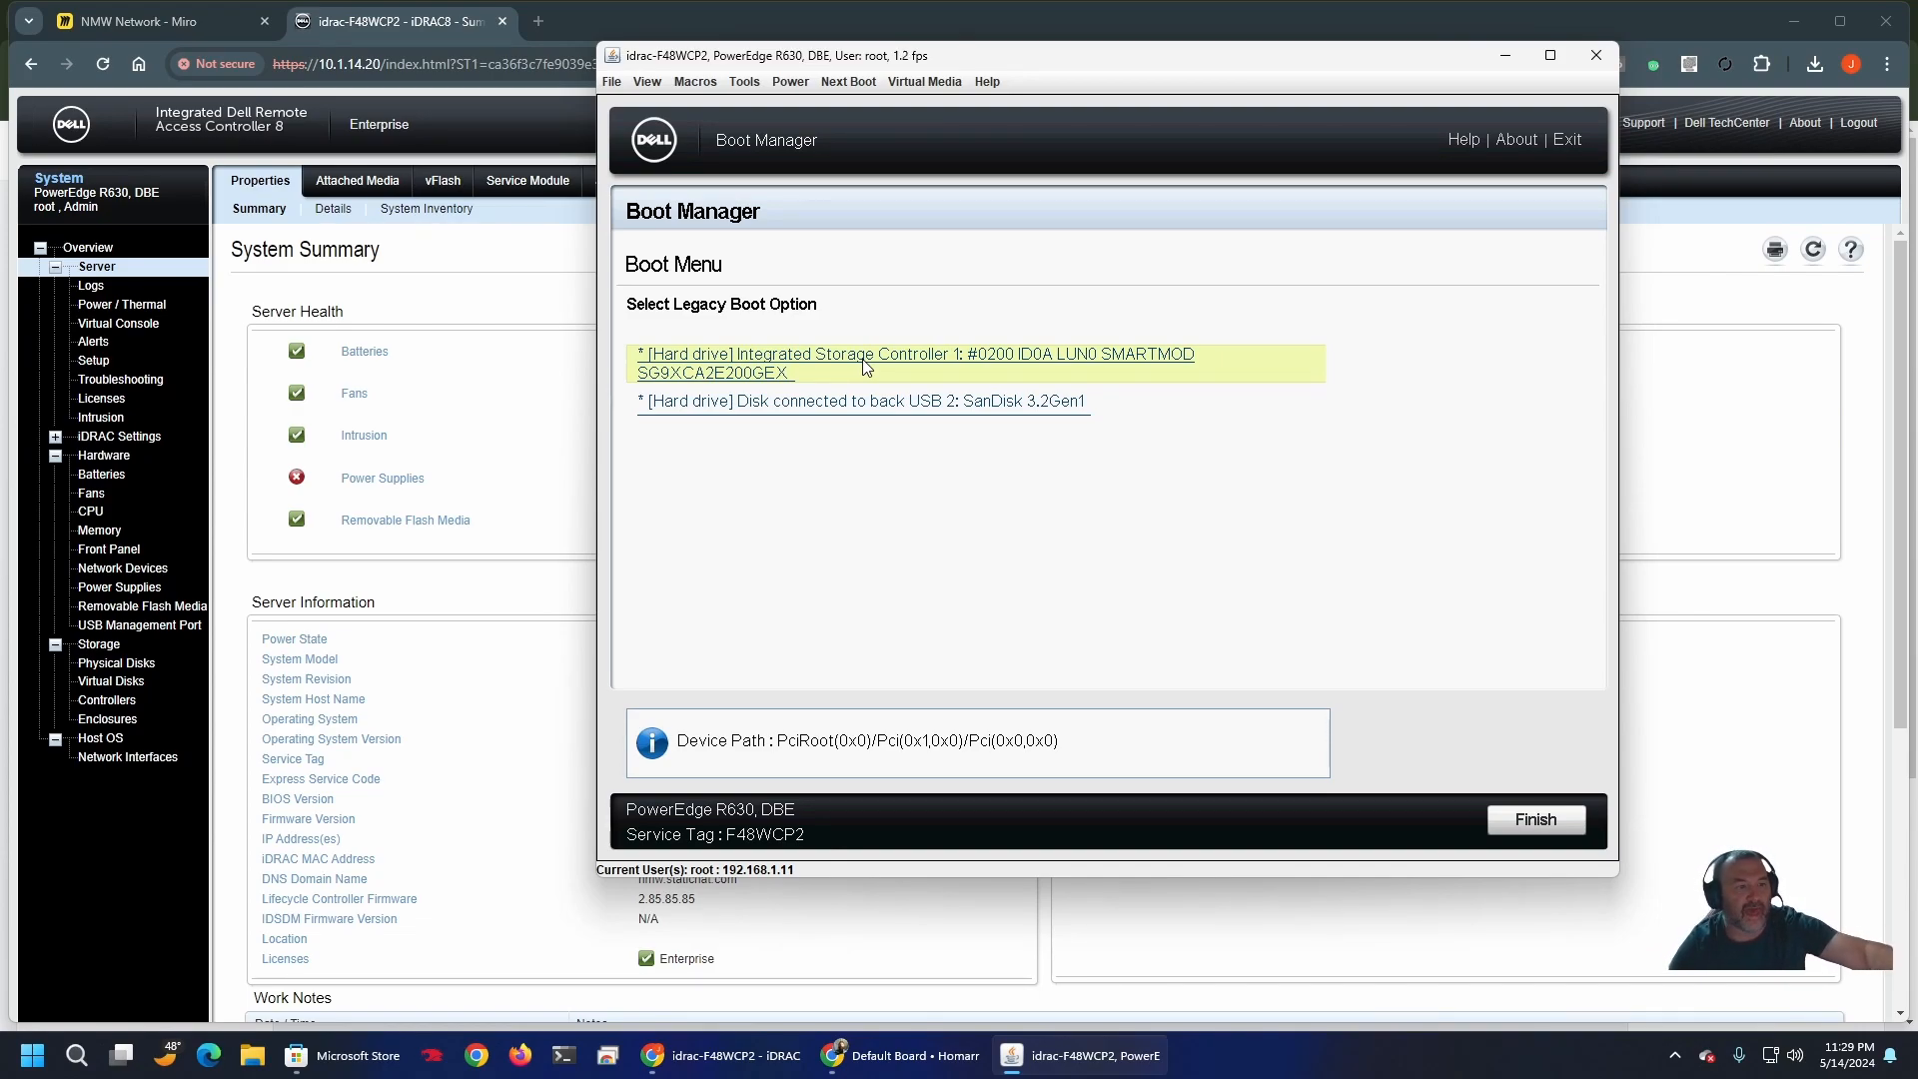
- Boot the server once from the SanDisk 3.2Gen1 USB disk
key("Down")
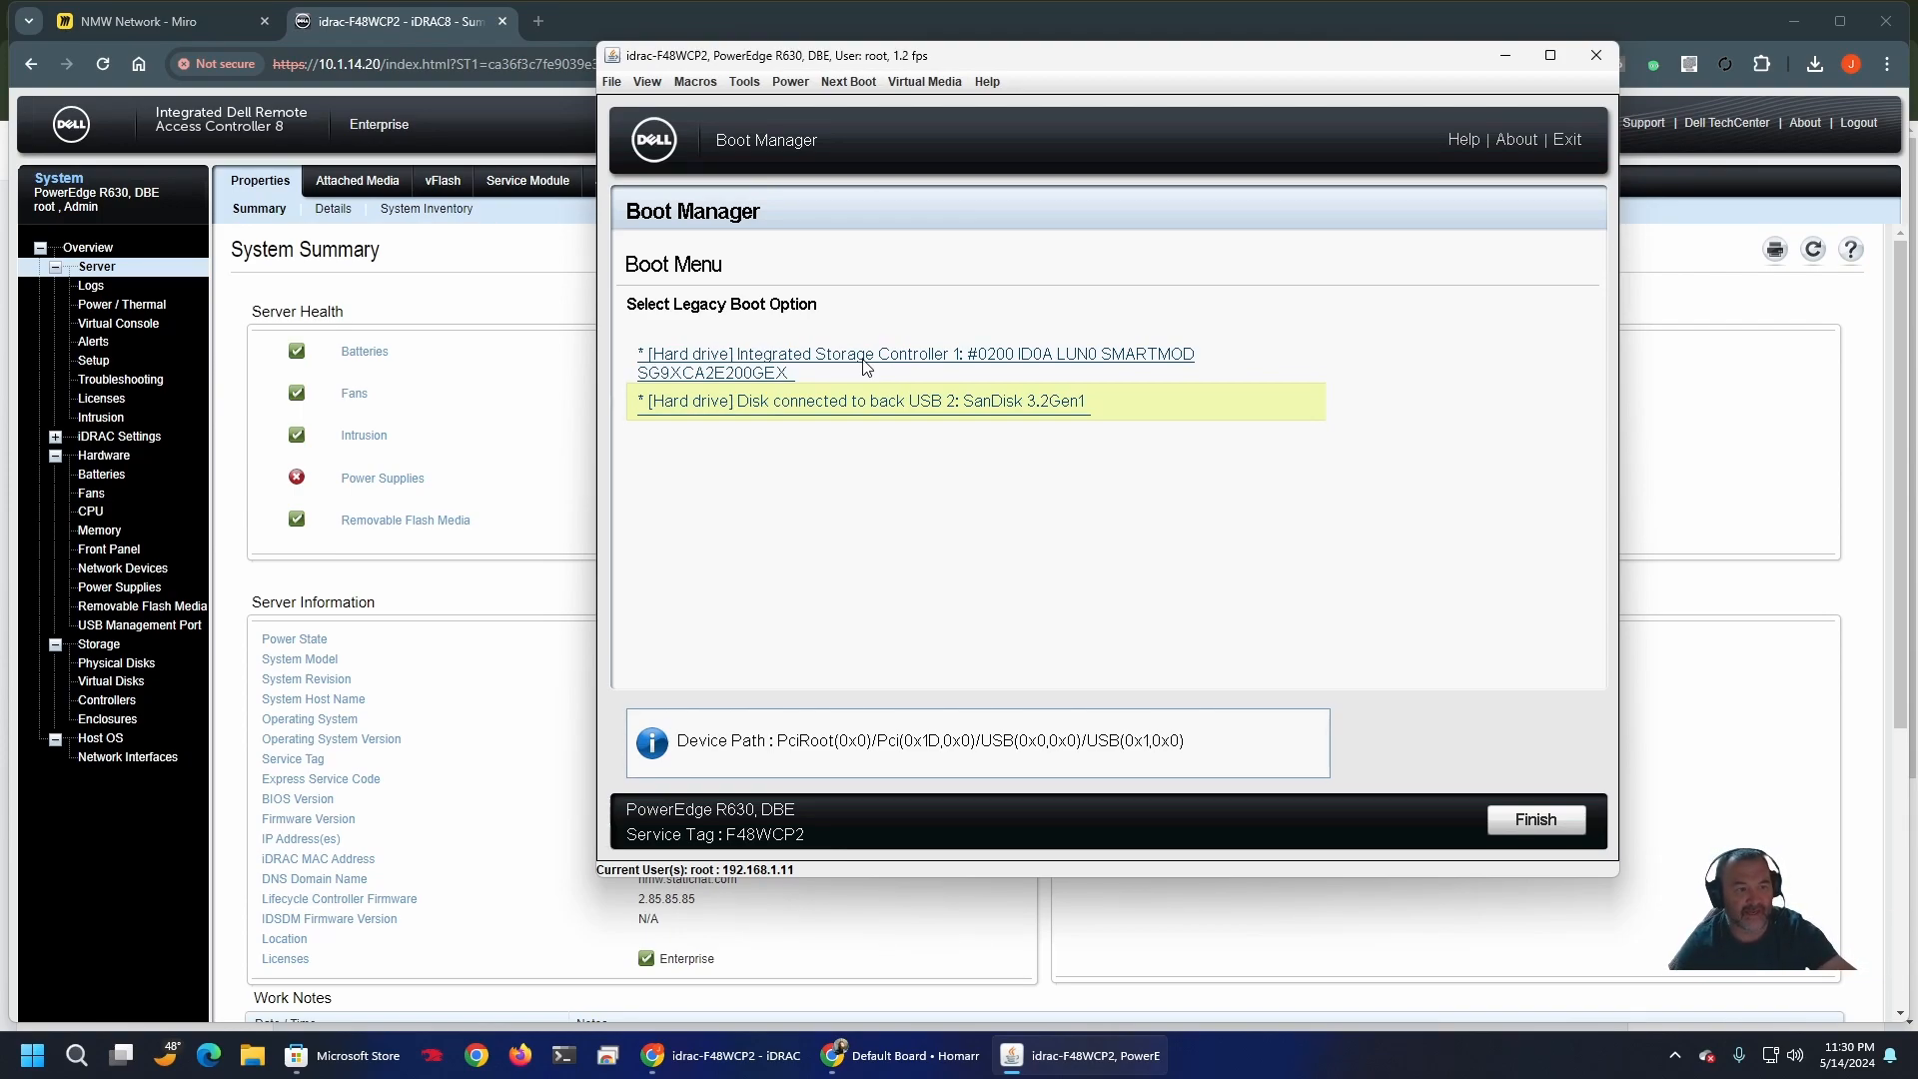
key("Return")
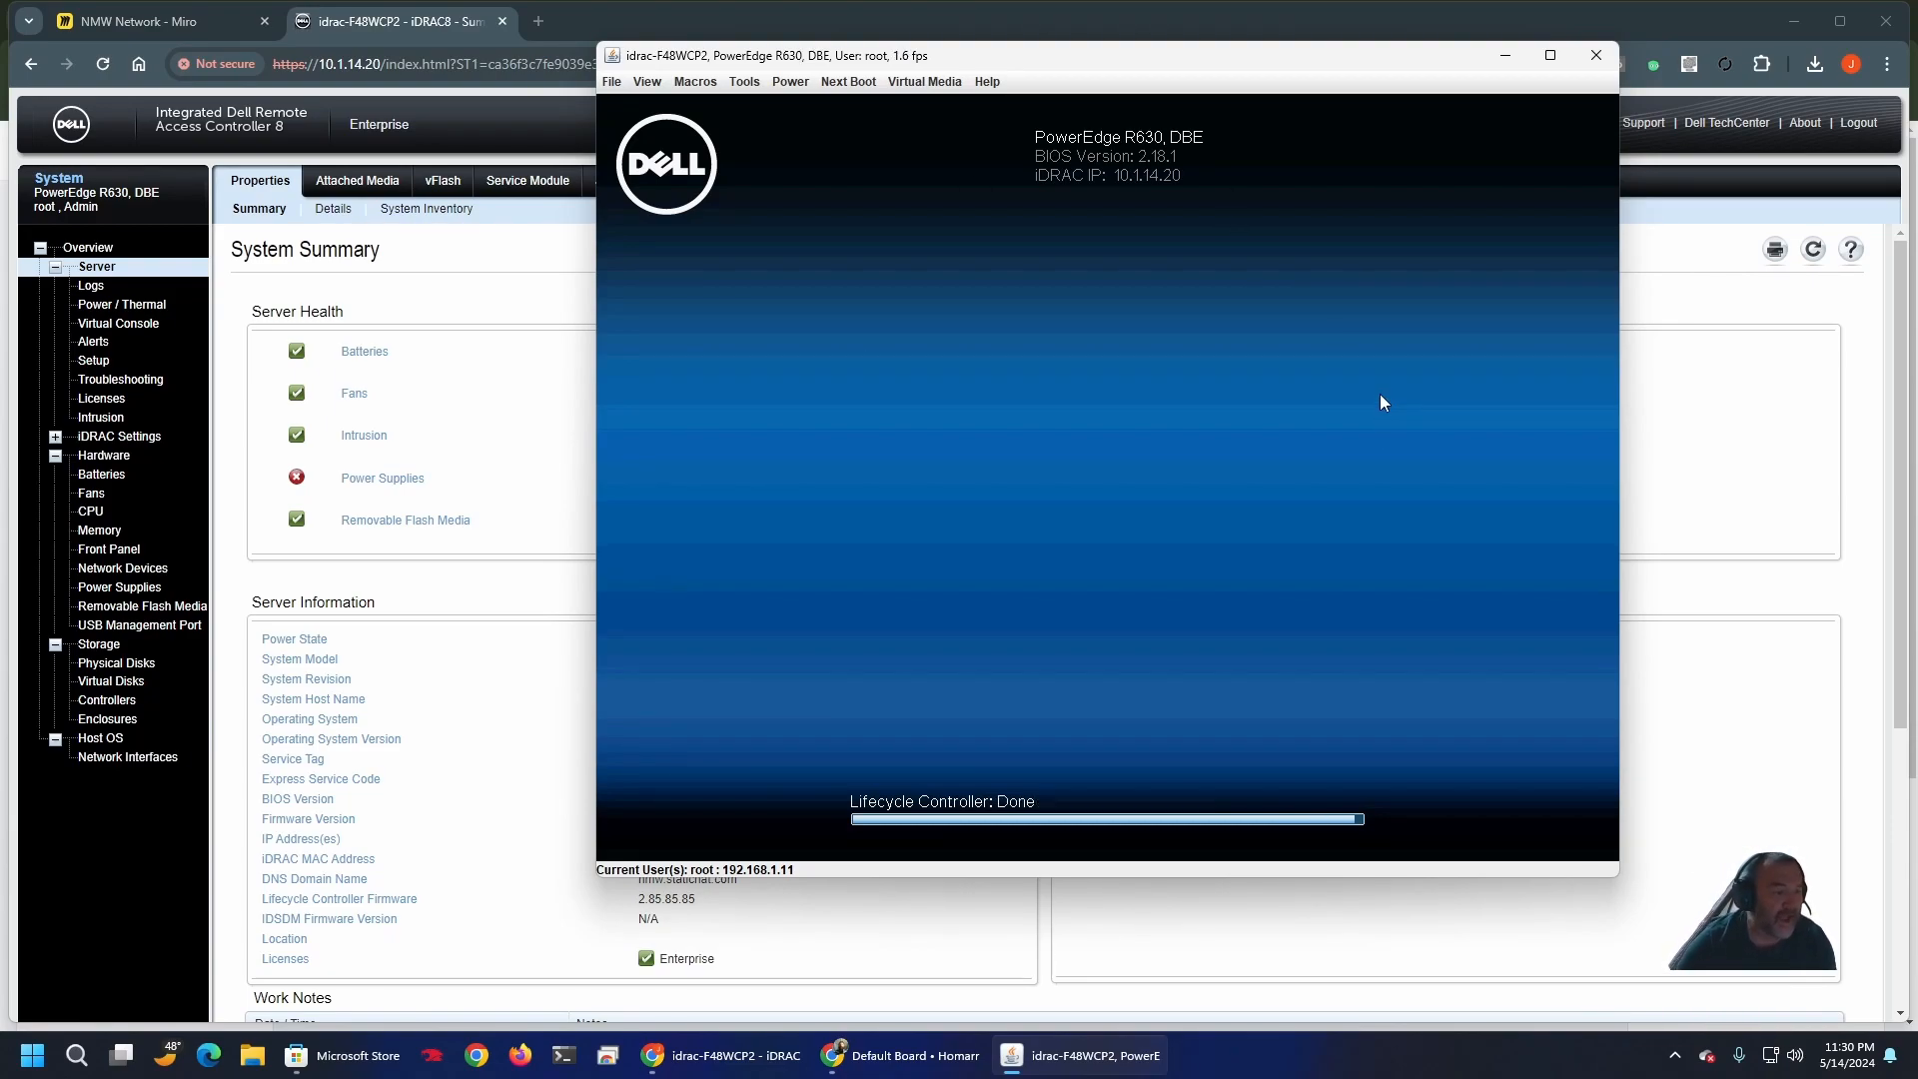
- Minimize the iDRAC and Homarr Chrome windows and move the console window up and left
left_click(1792, 21)
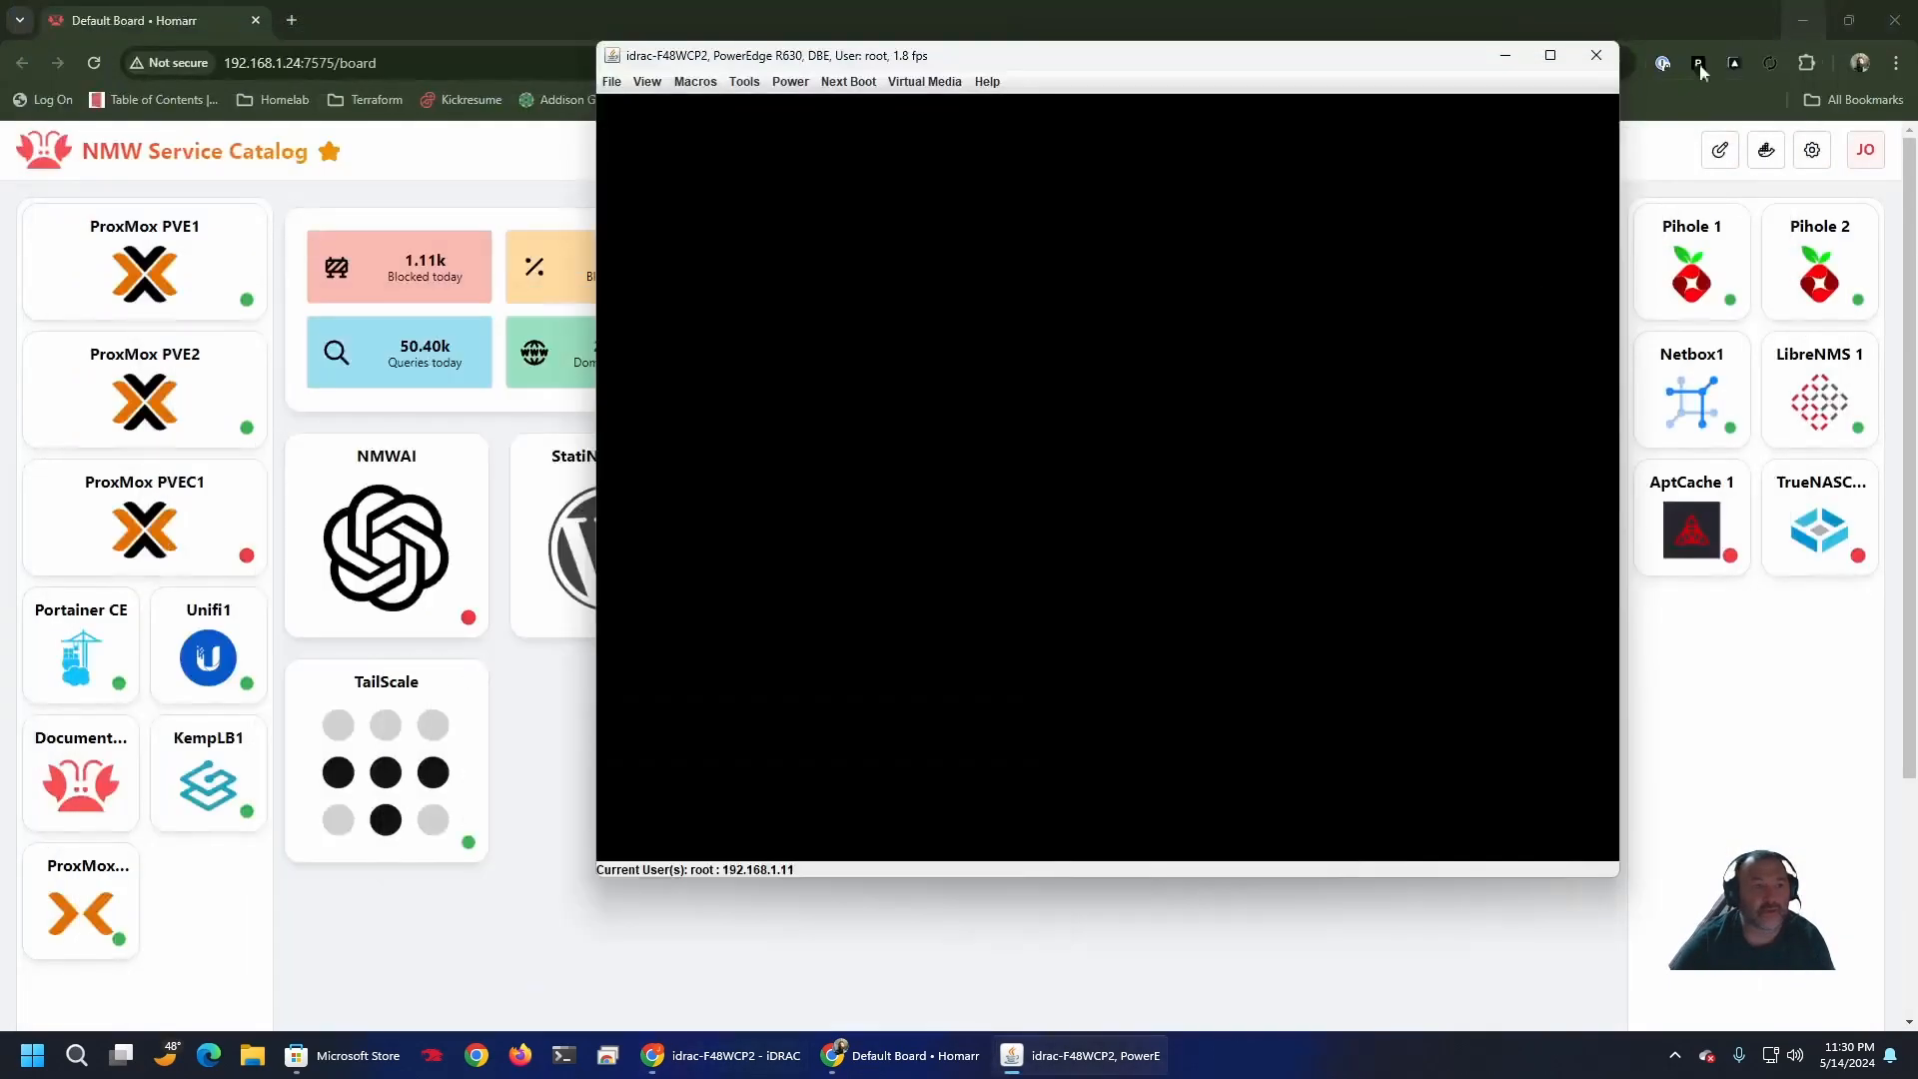
left_click(1803, 20)
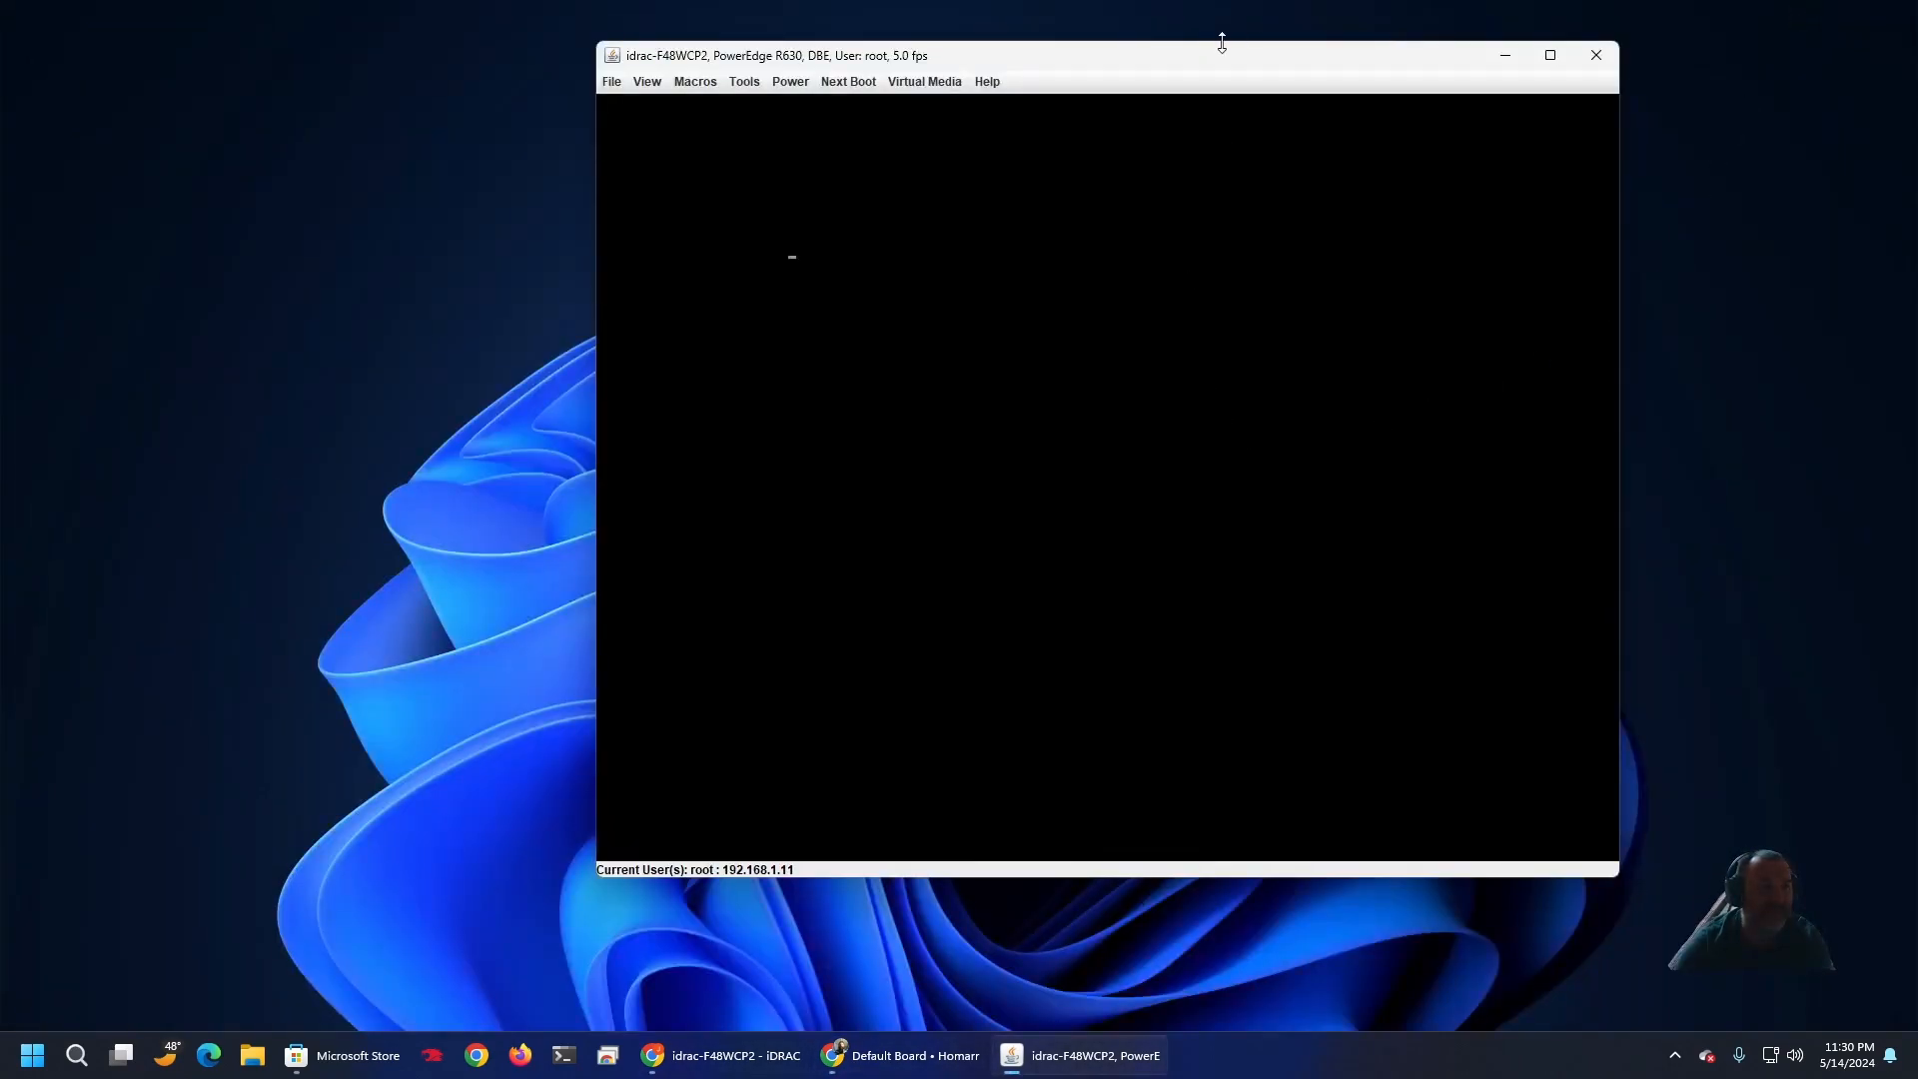
left_click_drag(1231, 52, 1134, 107)
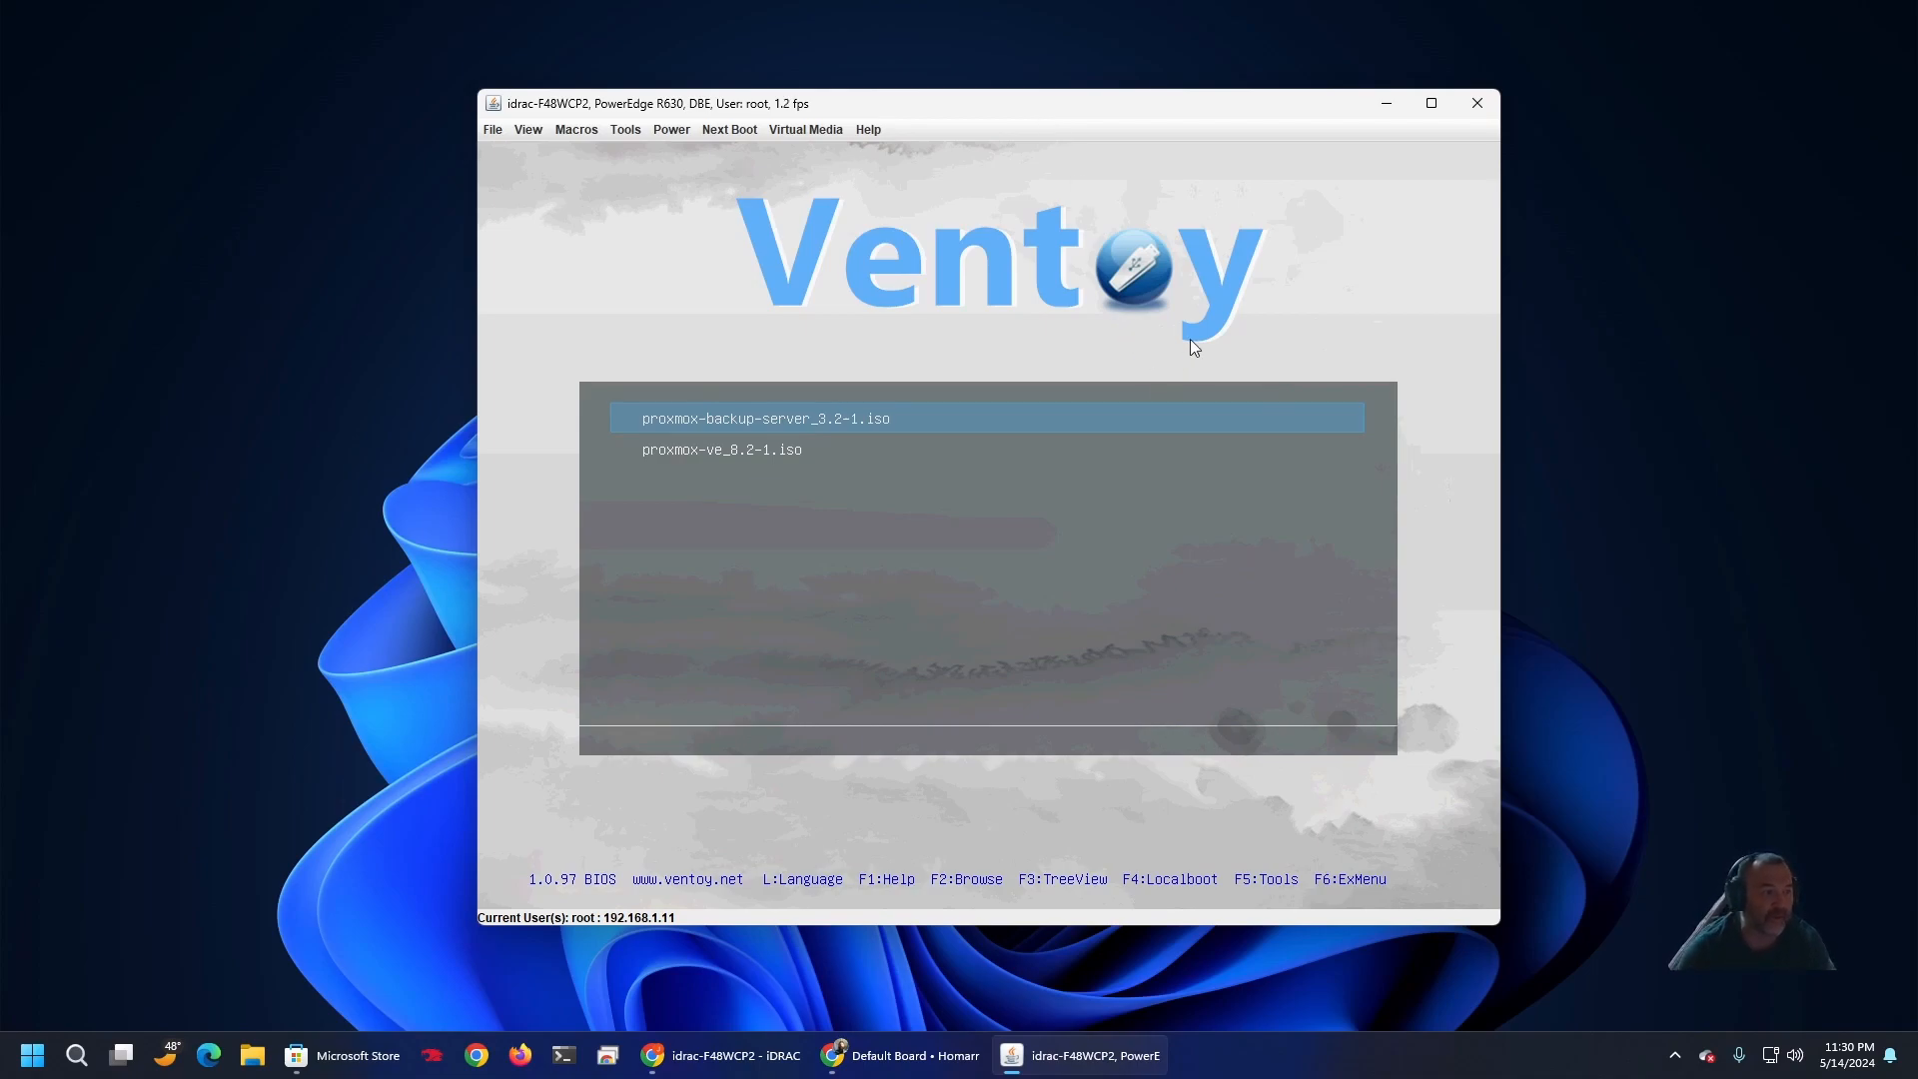
- Choose proxmox-ve_8.2-1.iso in the Ventoy 1.0.97 boot menu
key("Down")
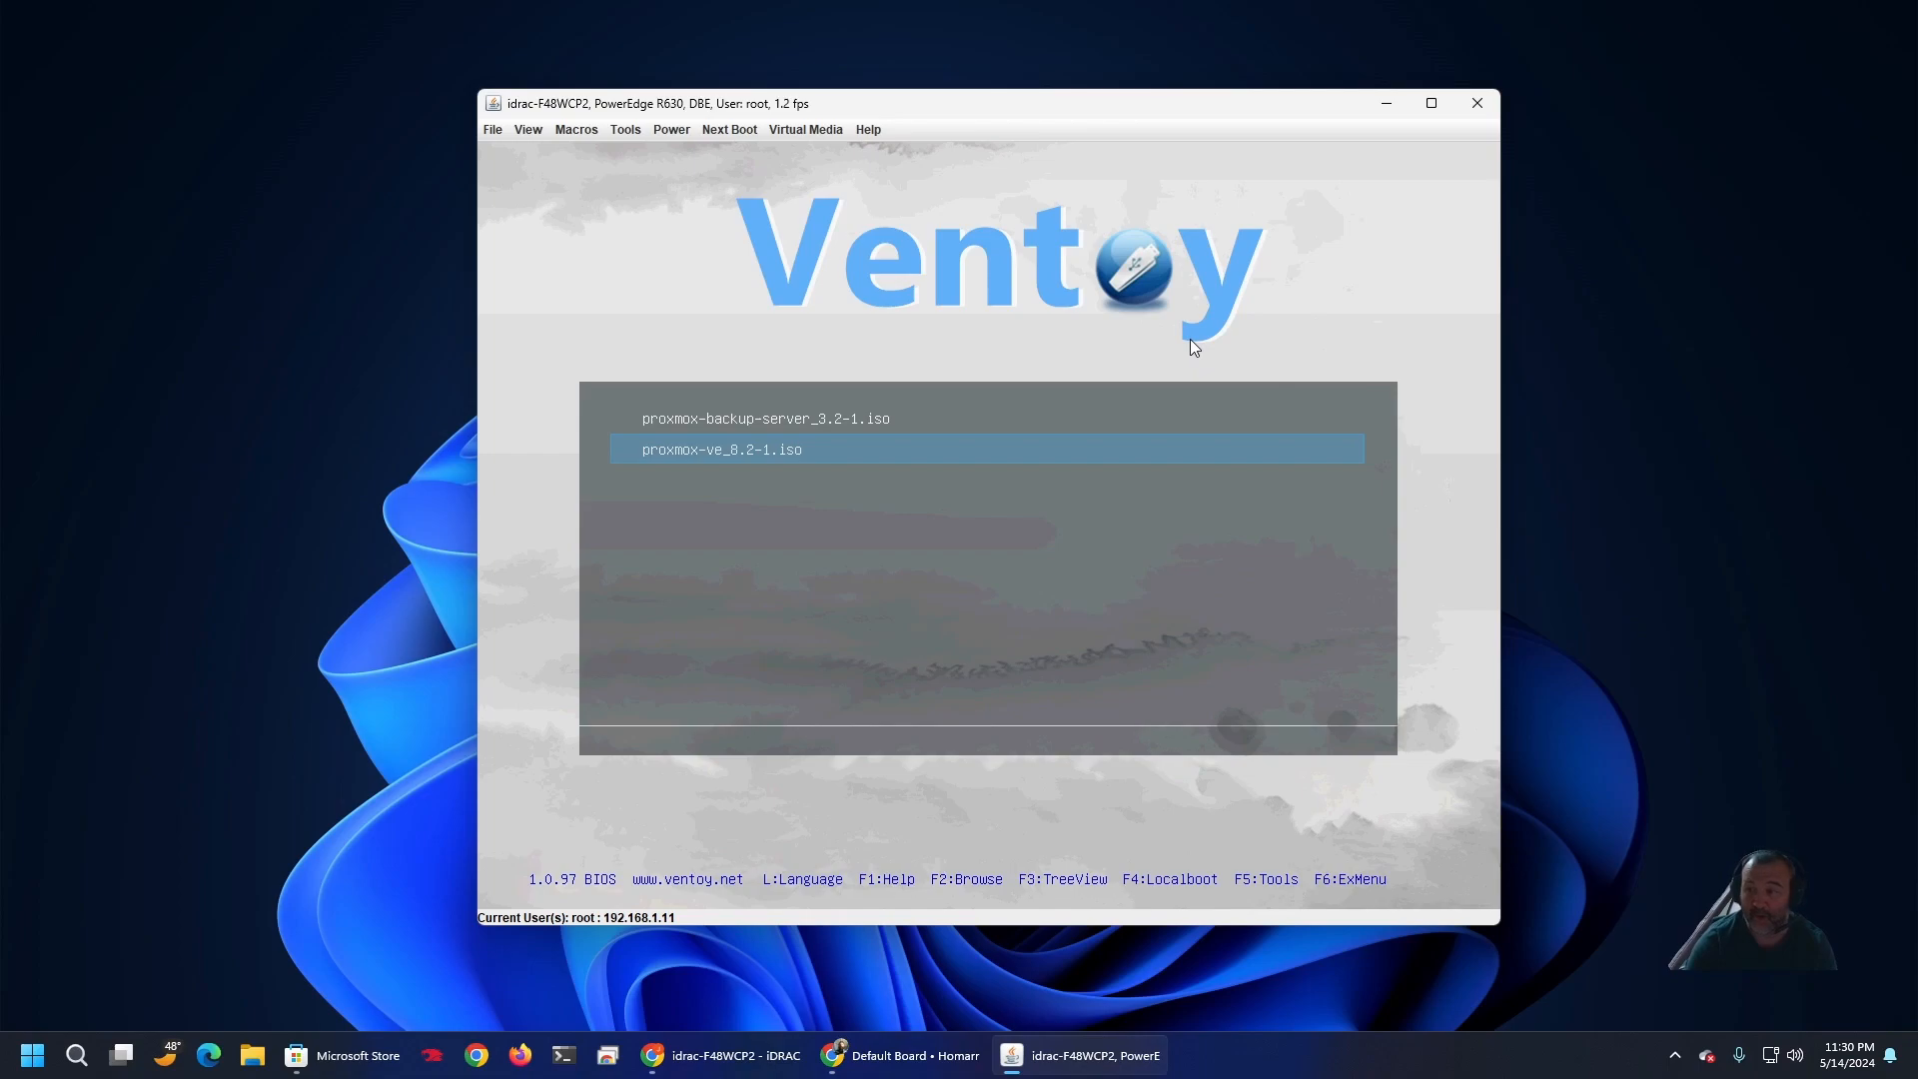
key("Return")
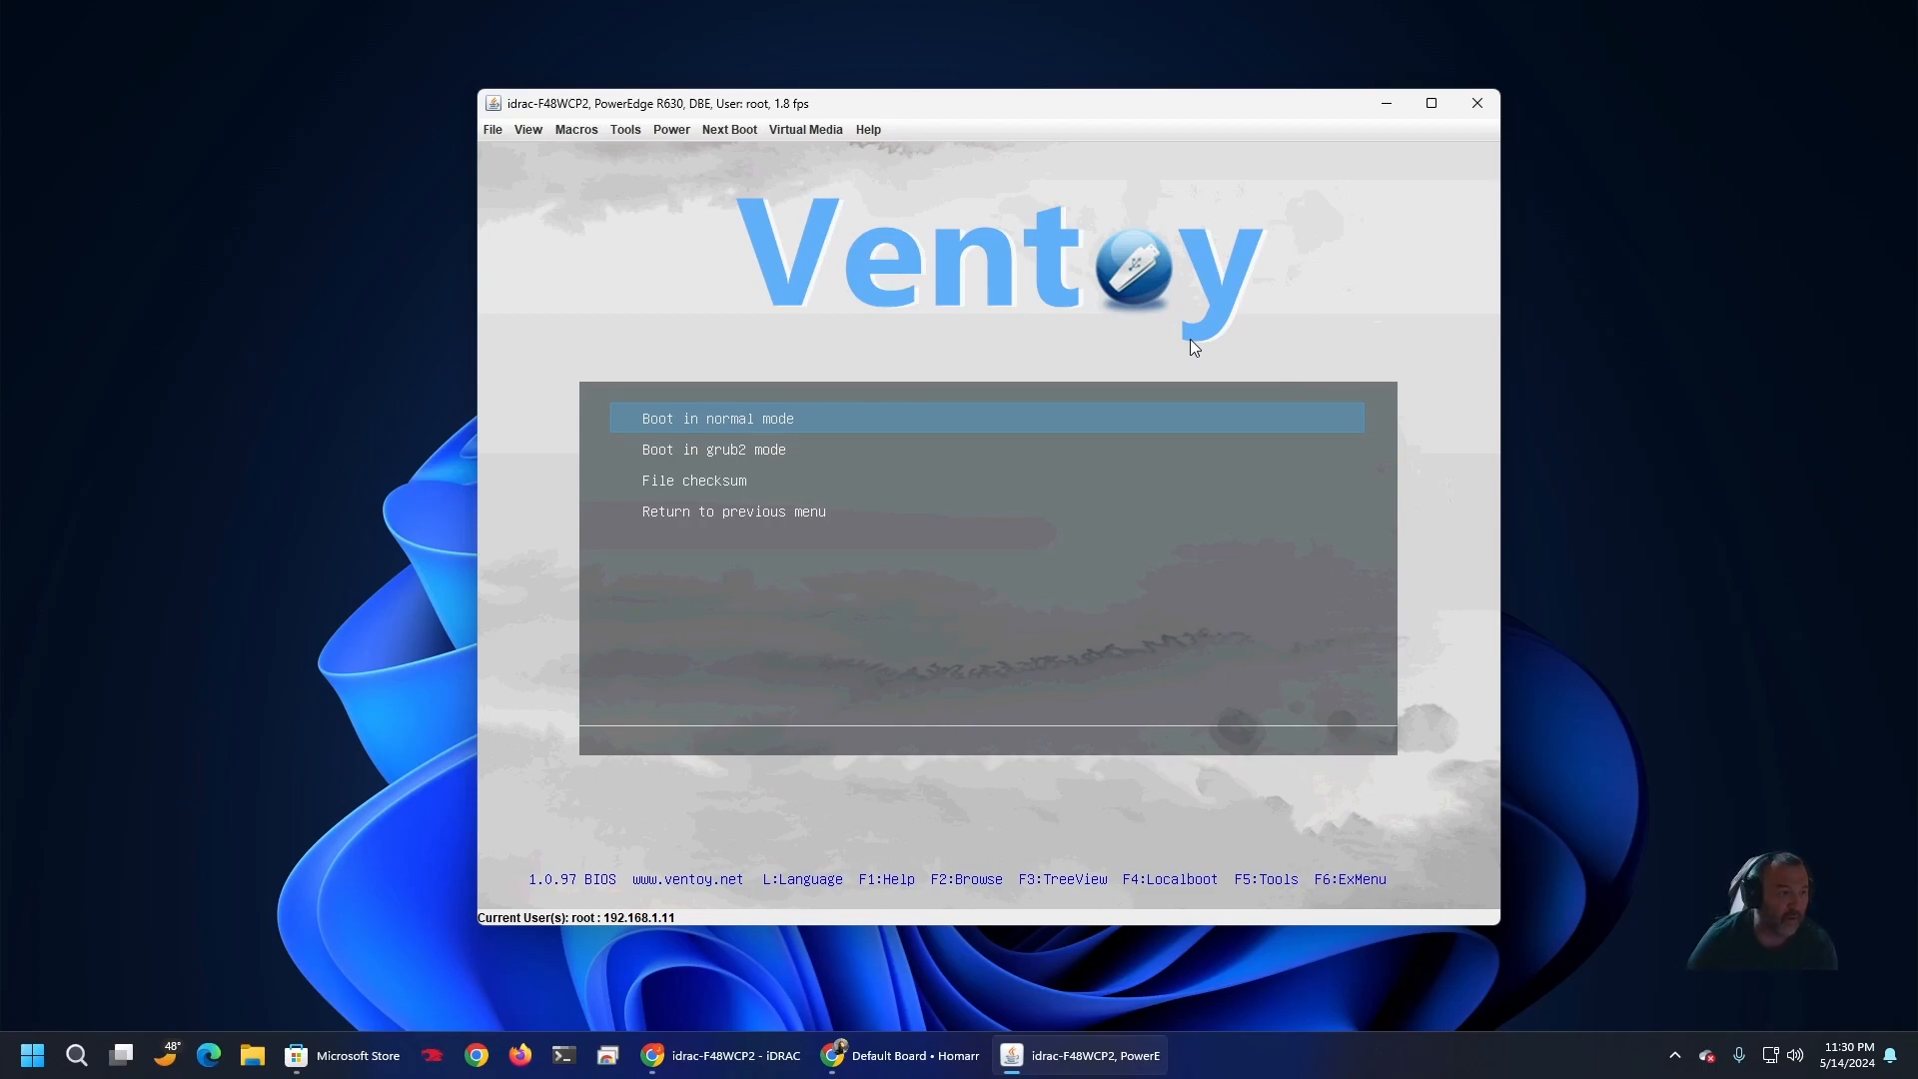
- Boot the ISO in normal mode and start Install Proxmox VE (Graphical)
key("Return")
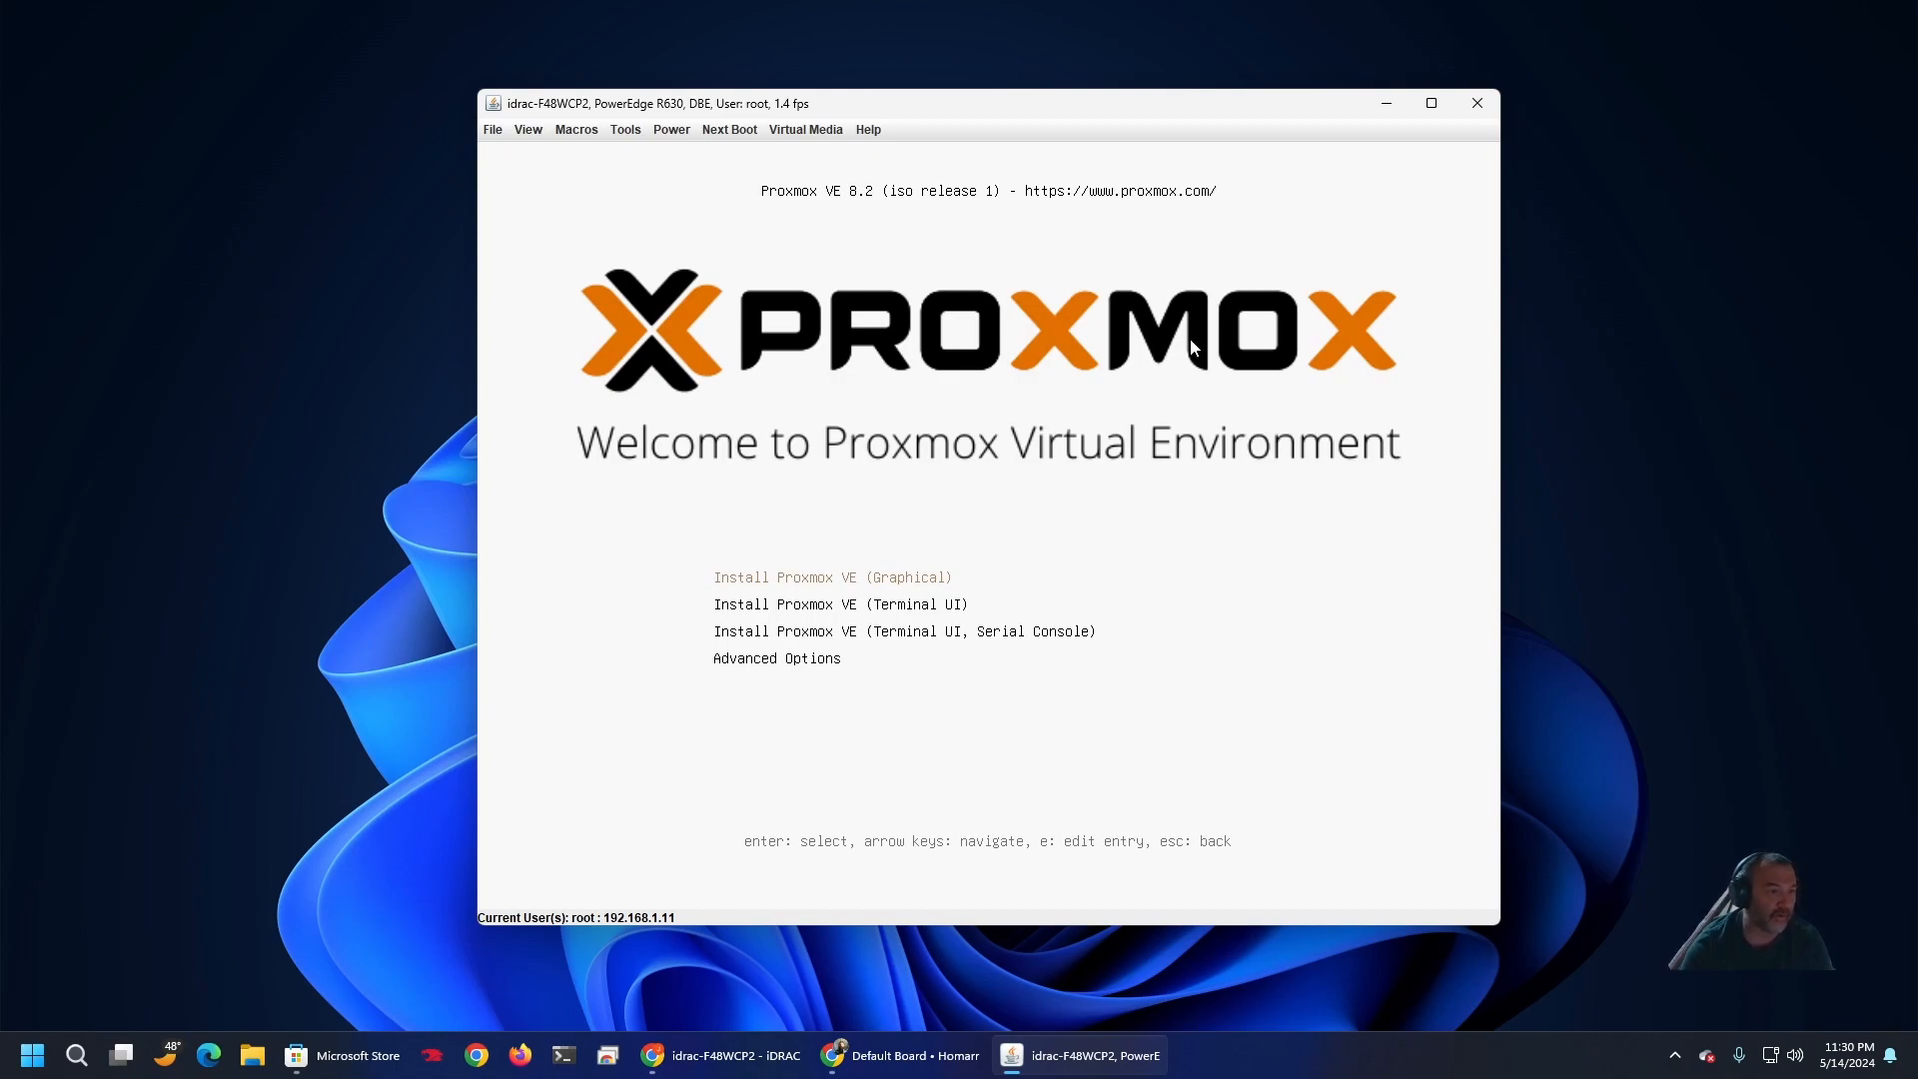
key("Return")
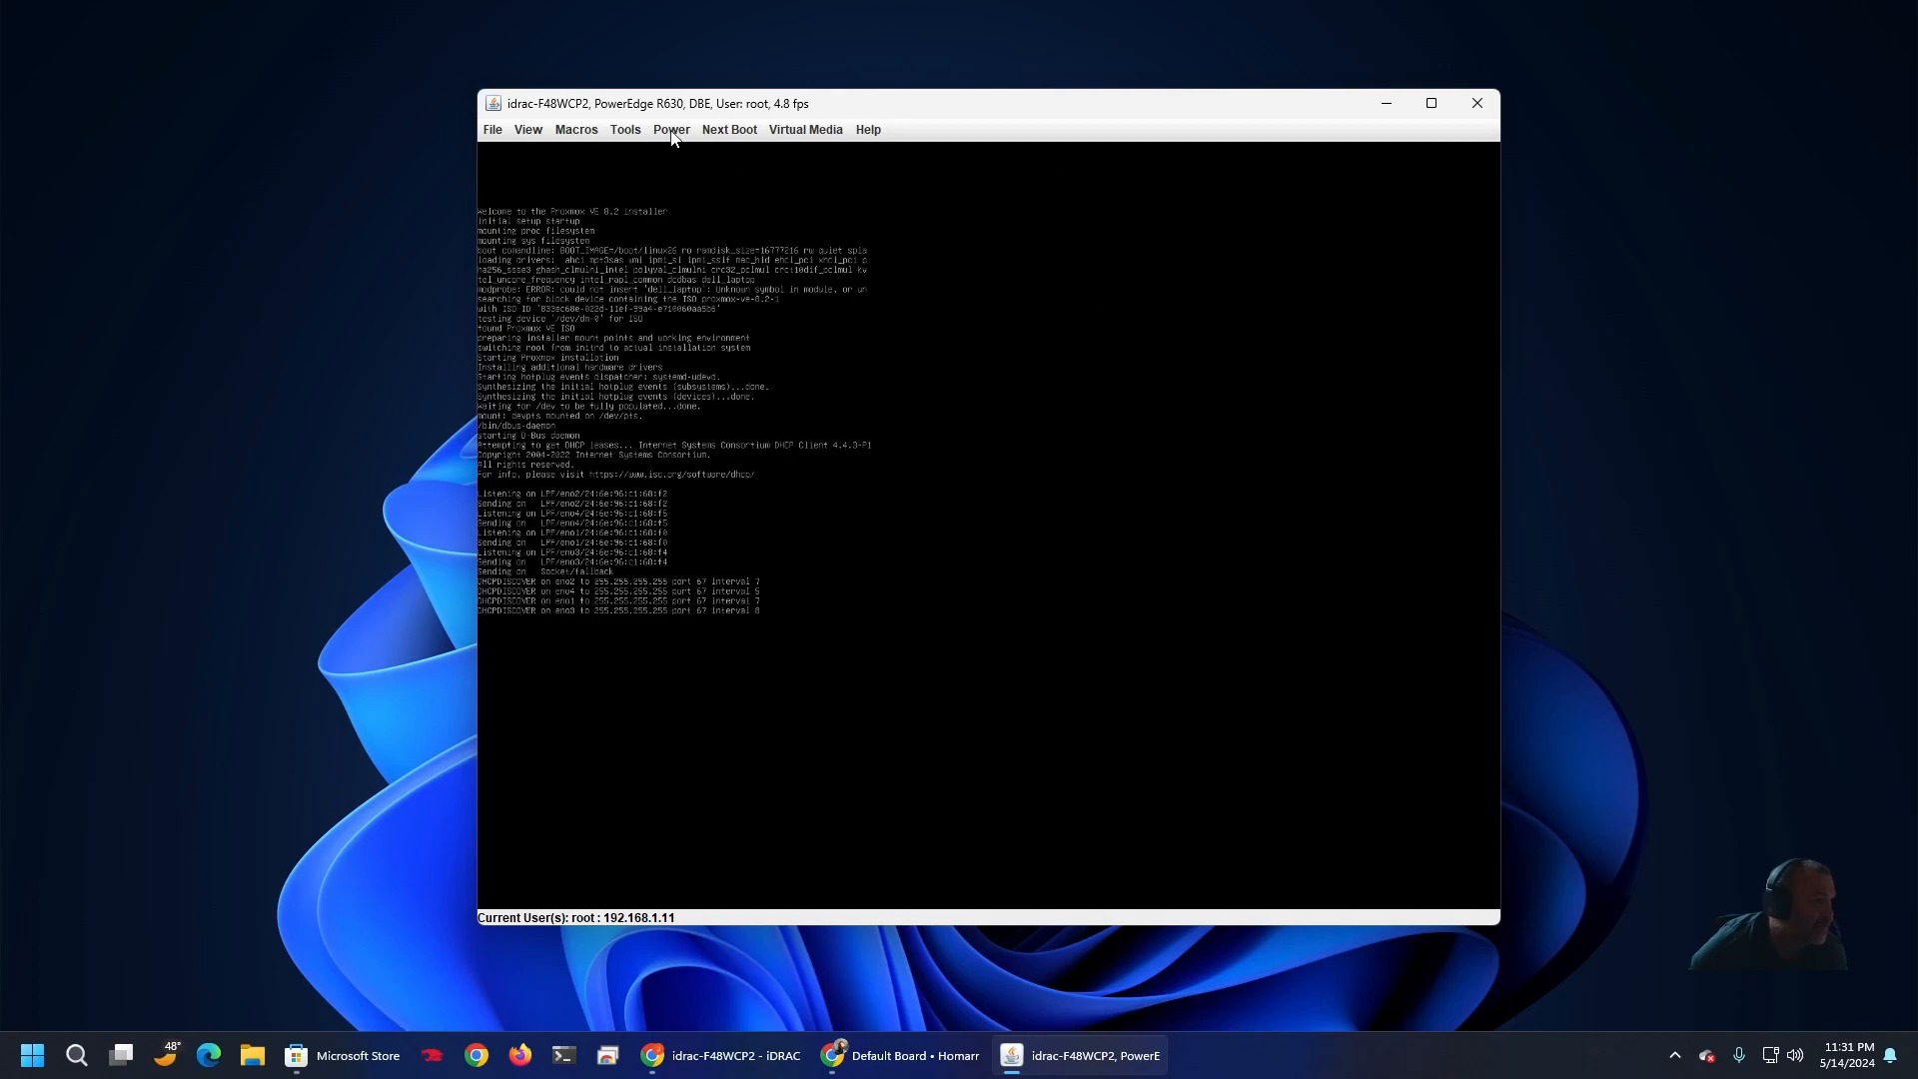
- Switch the virtual console to full screen through its View menu
left_click(528, 130)
left_click(585, 195)
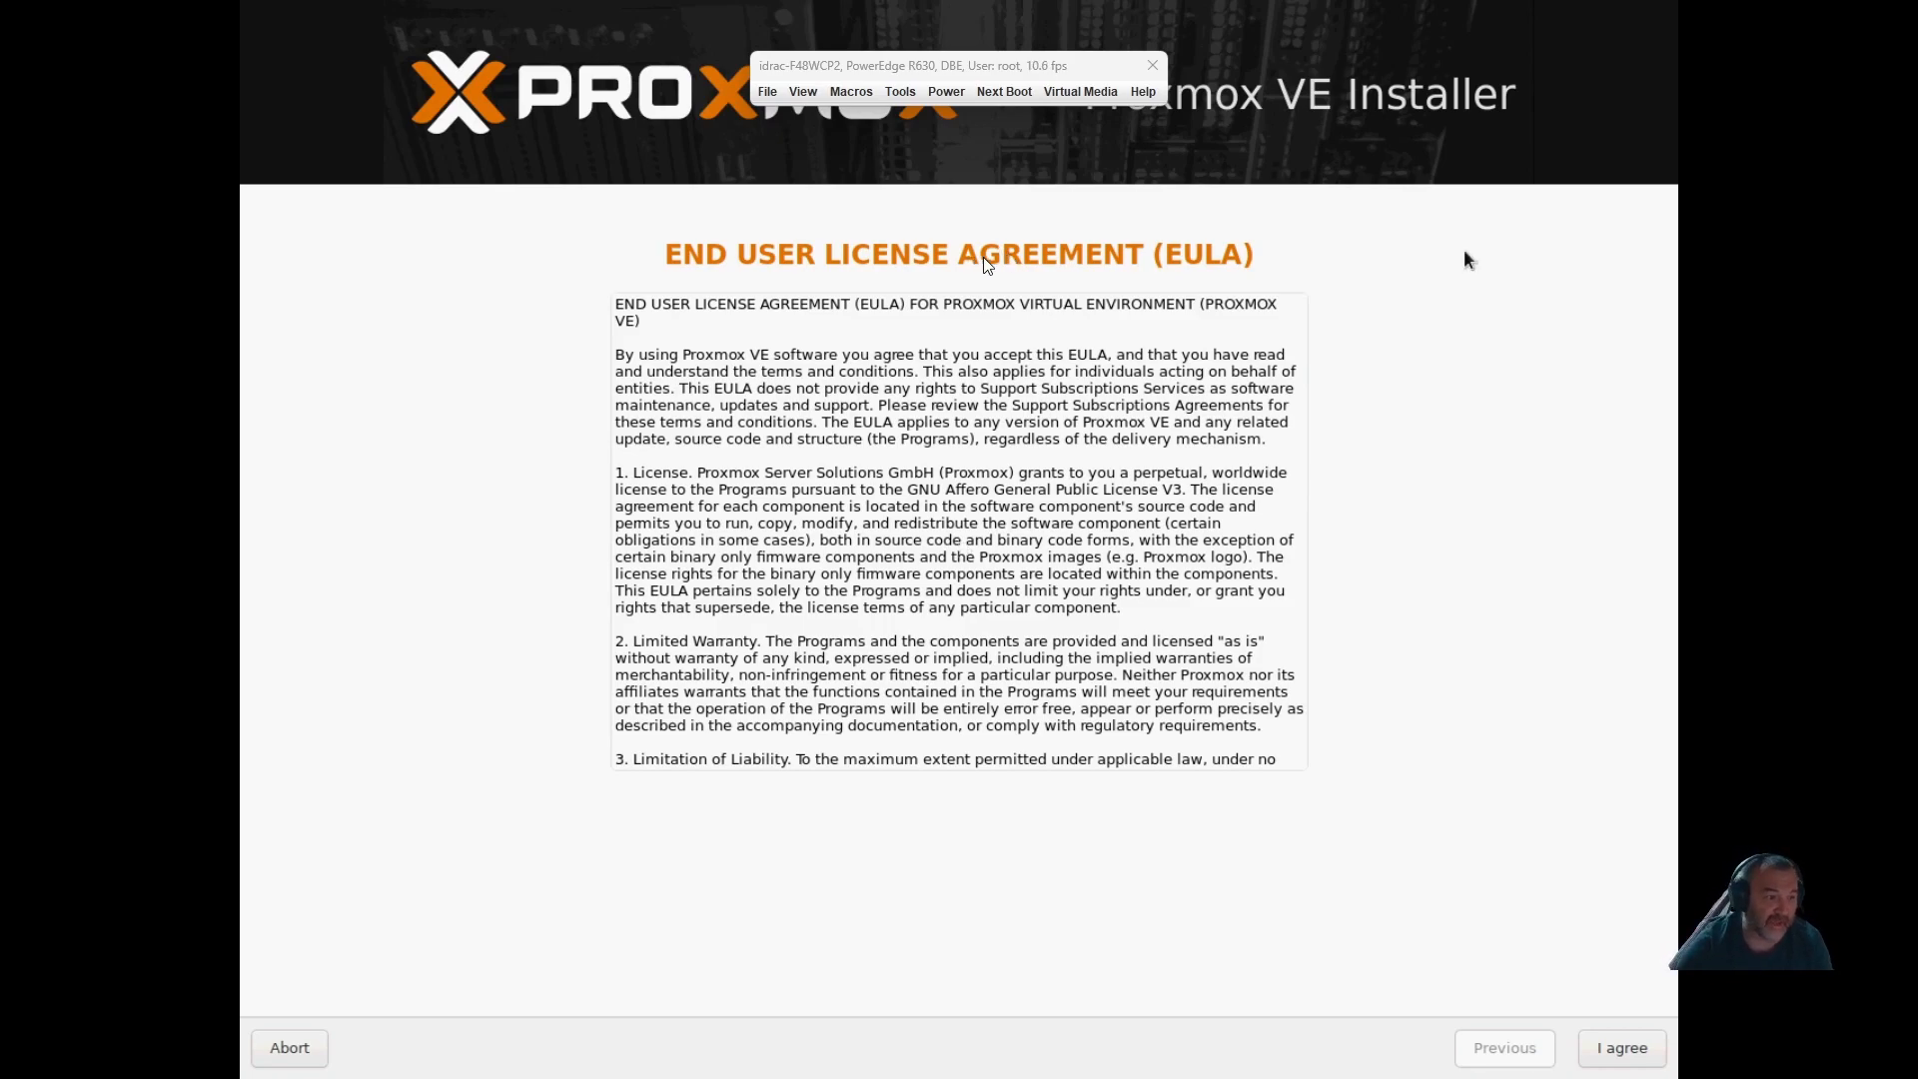
- Accept the EULA, keep /dev/sda as target disk, and open the Harddisk options
left_click(1622, 1049)
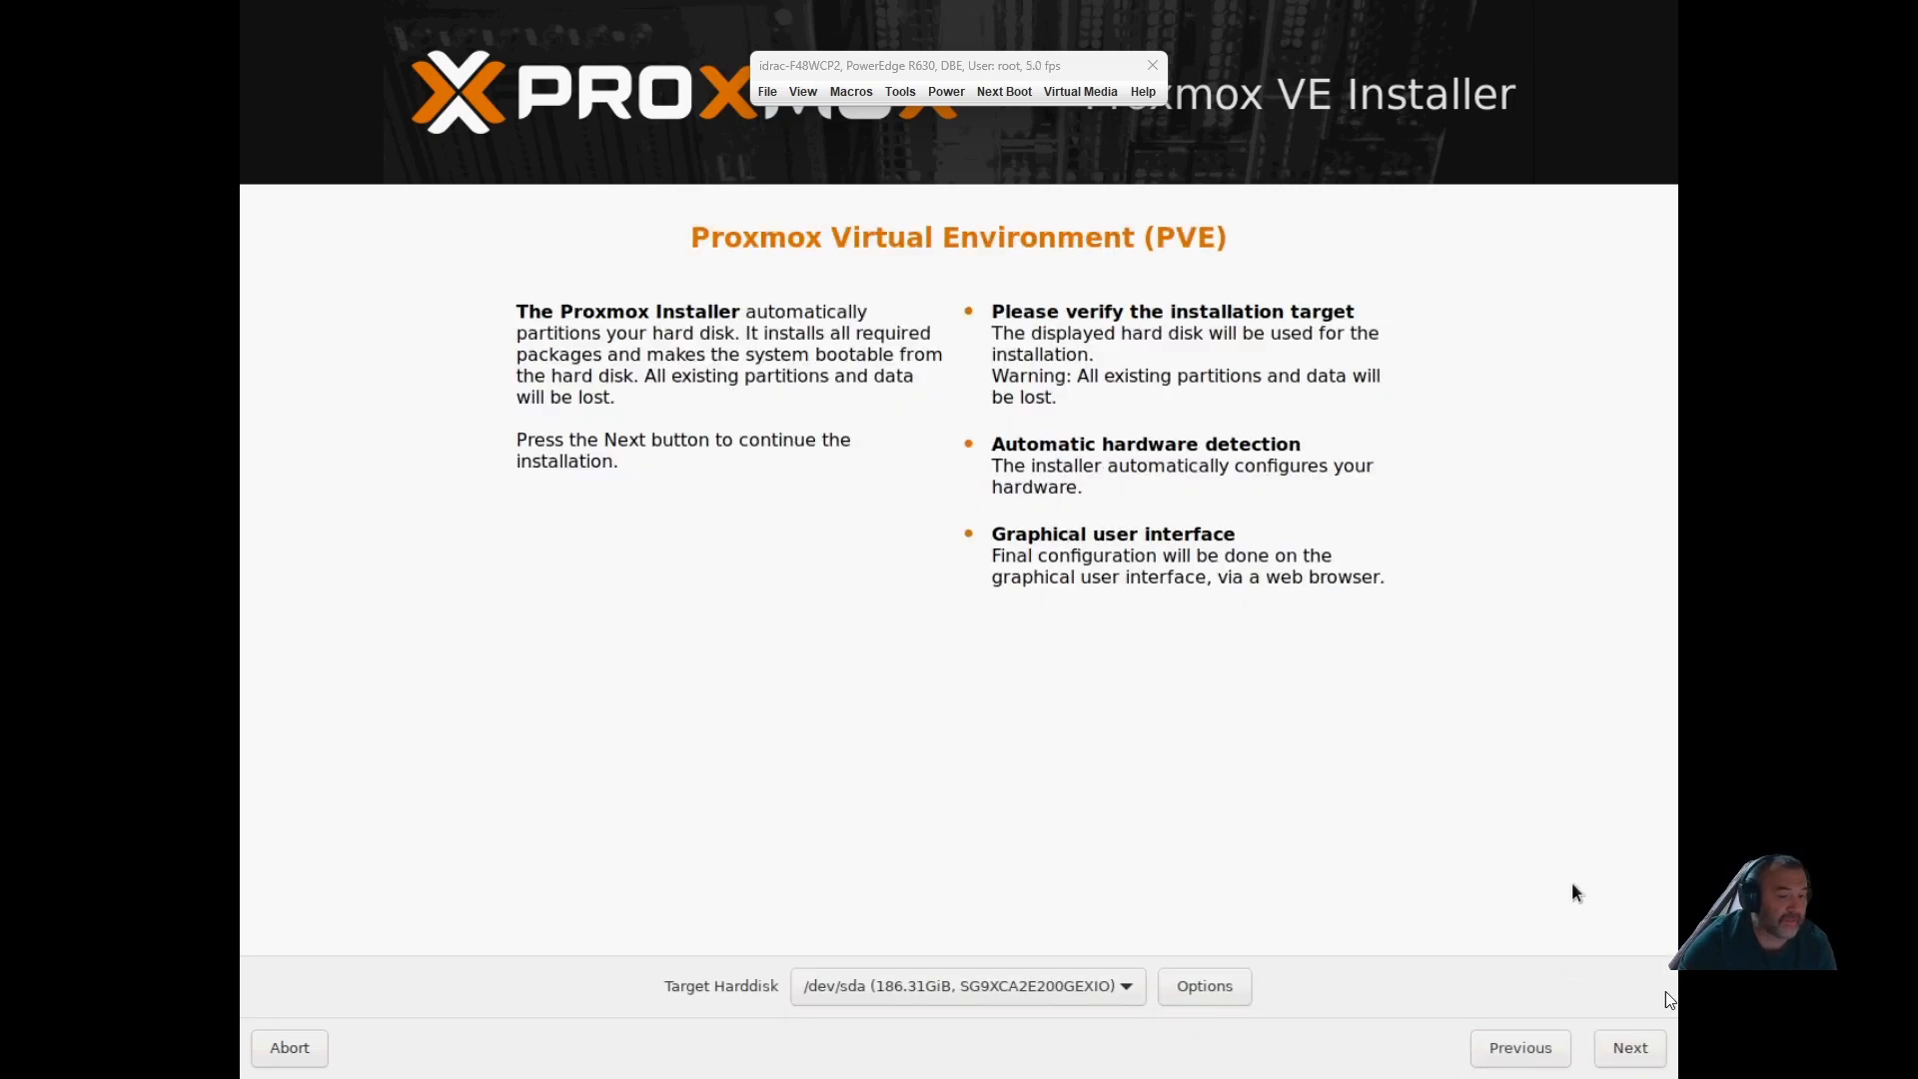
left_click(1129, 989)
scroll(1129, 994, "down", 5)
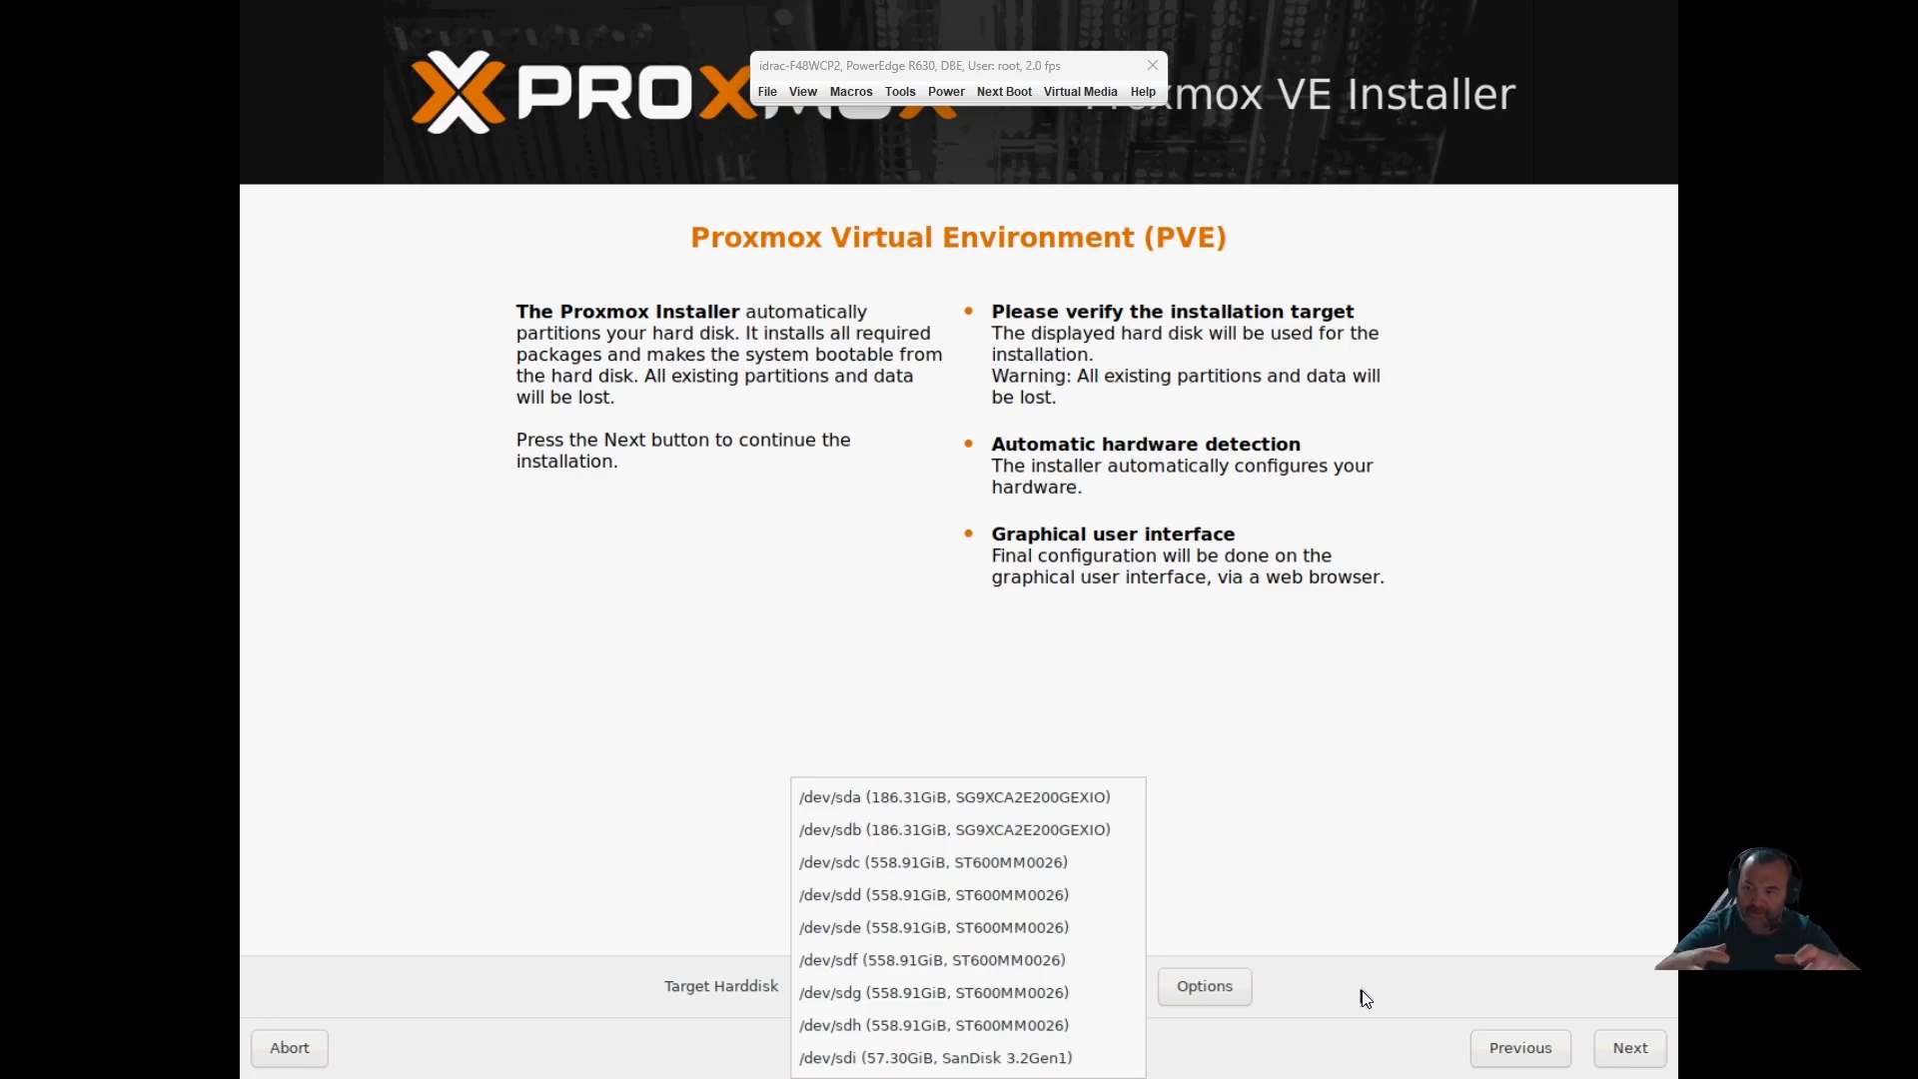
left_click(1203, 990)
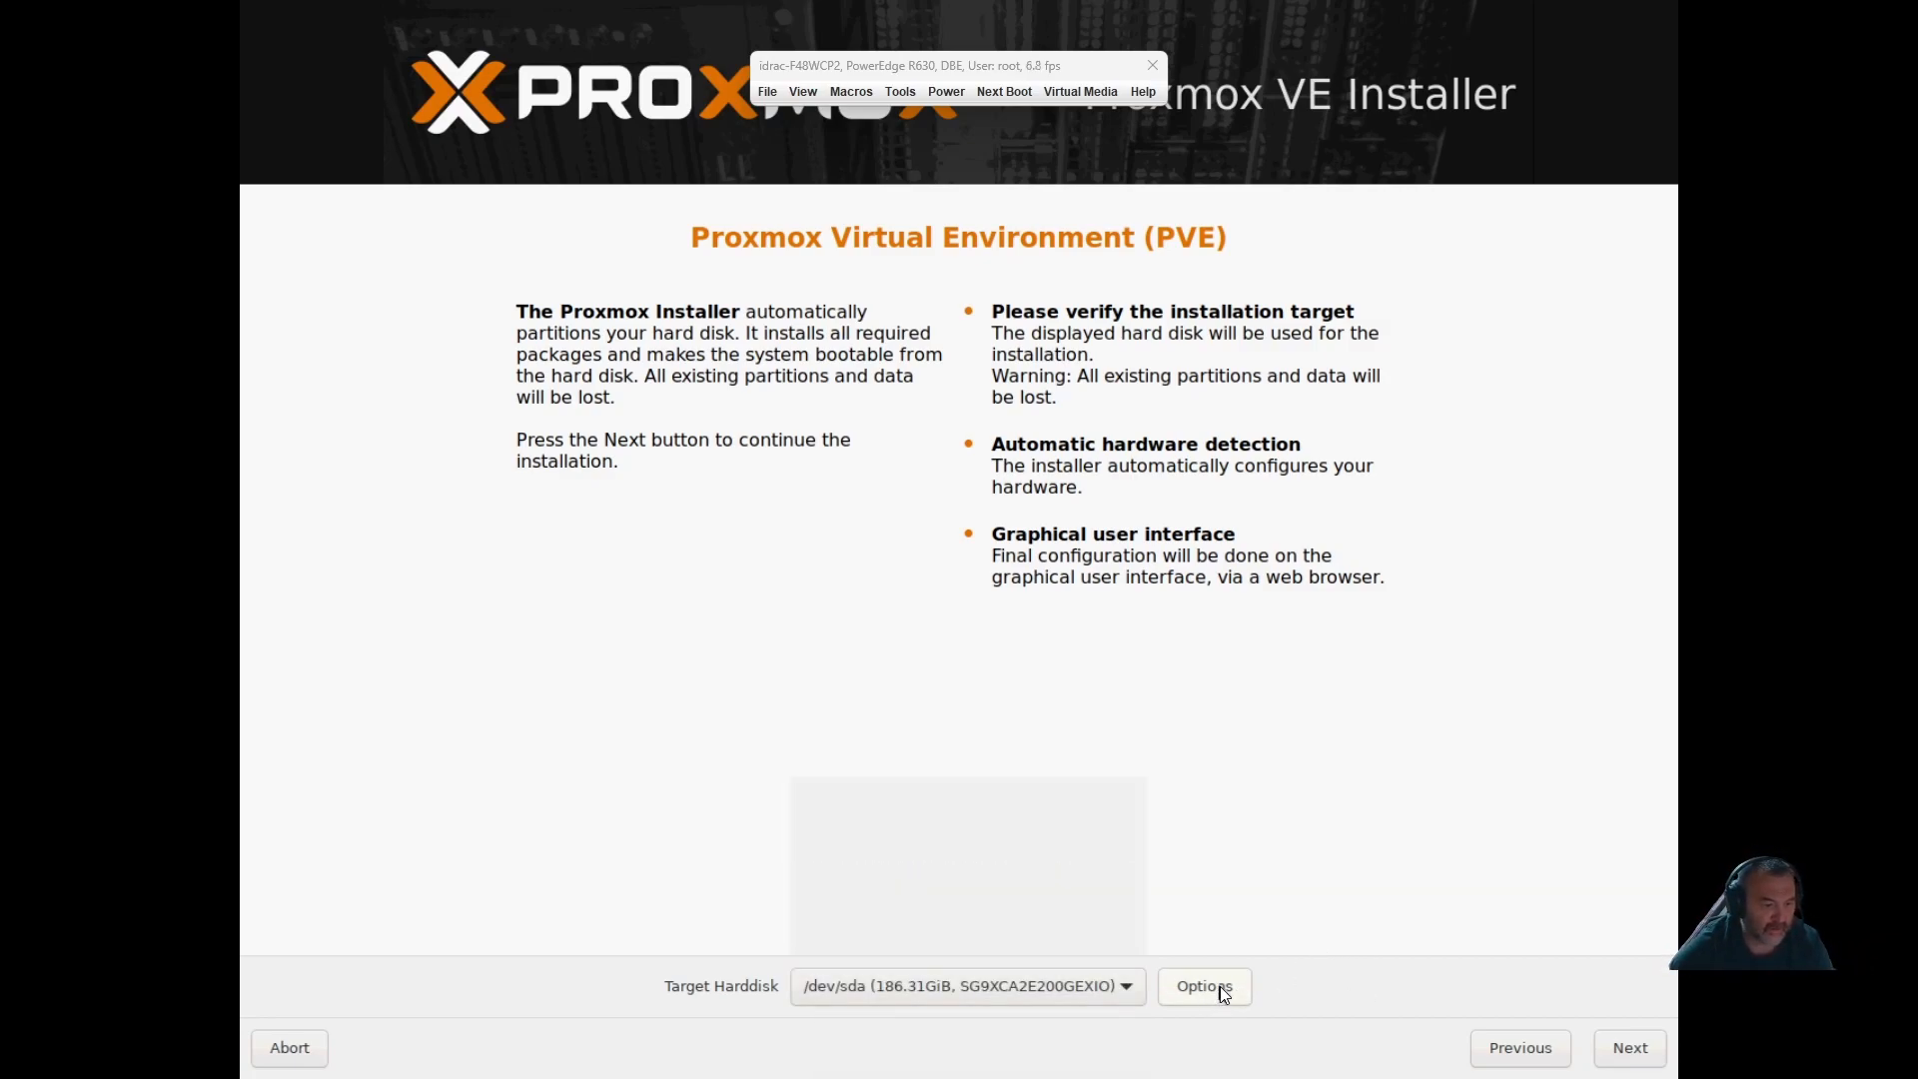
left_click(1220, 986)
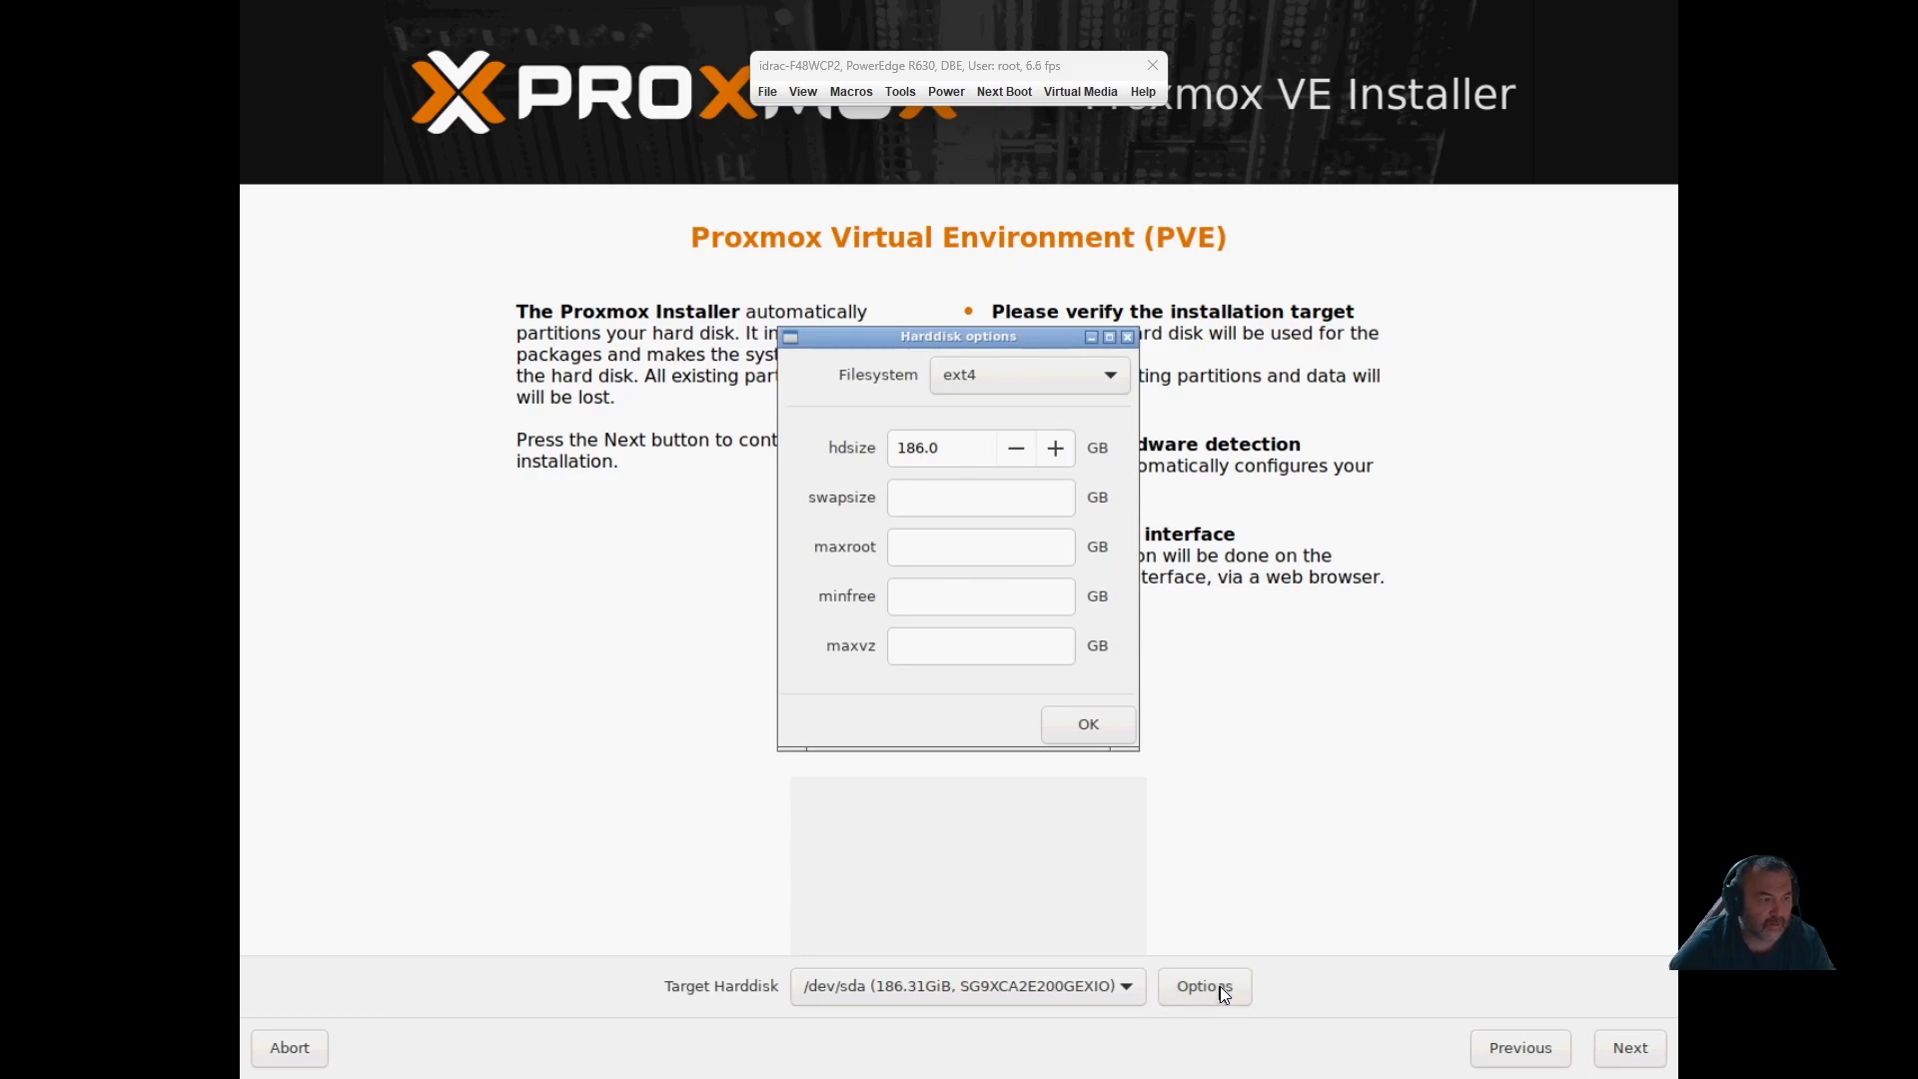
- Open the target disk's Harddisk options to list the ext4, xfs, zfs and btrfs filesystems
left_click(1099, 375)
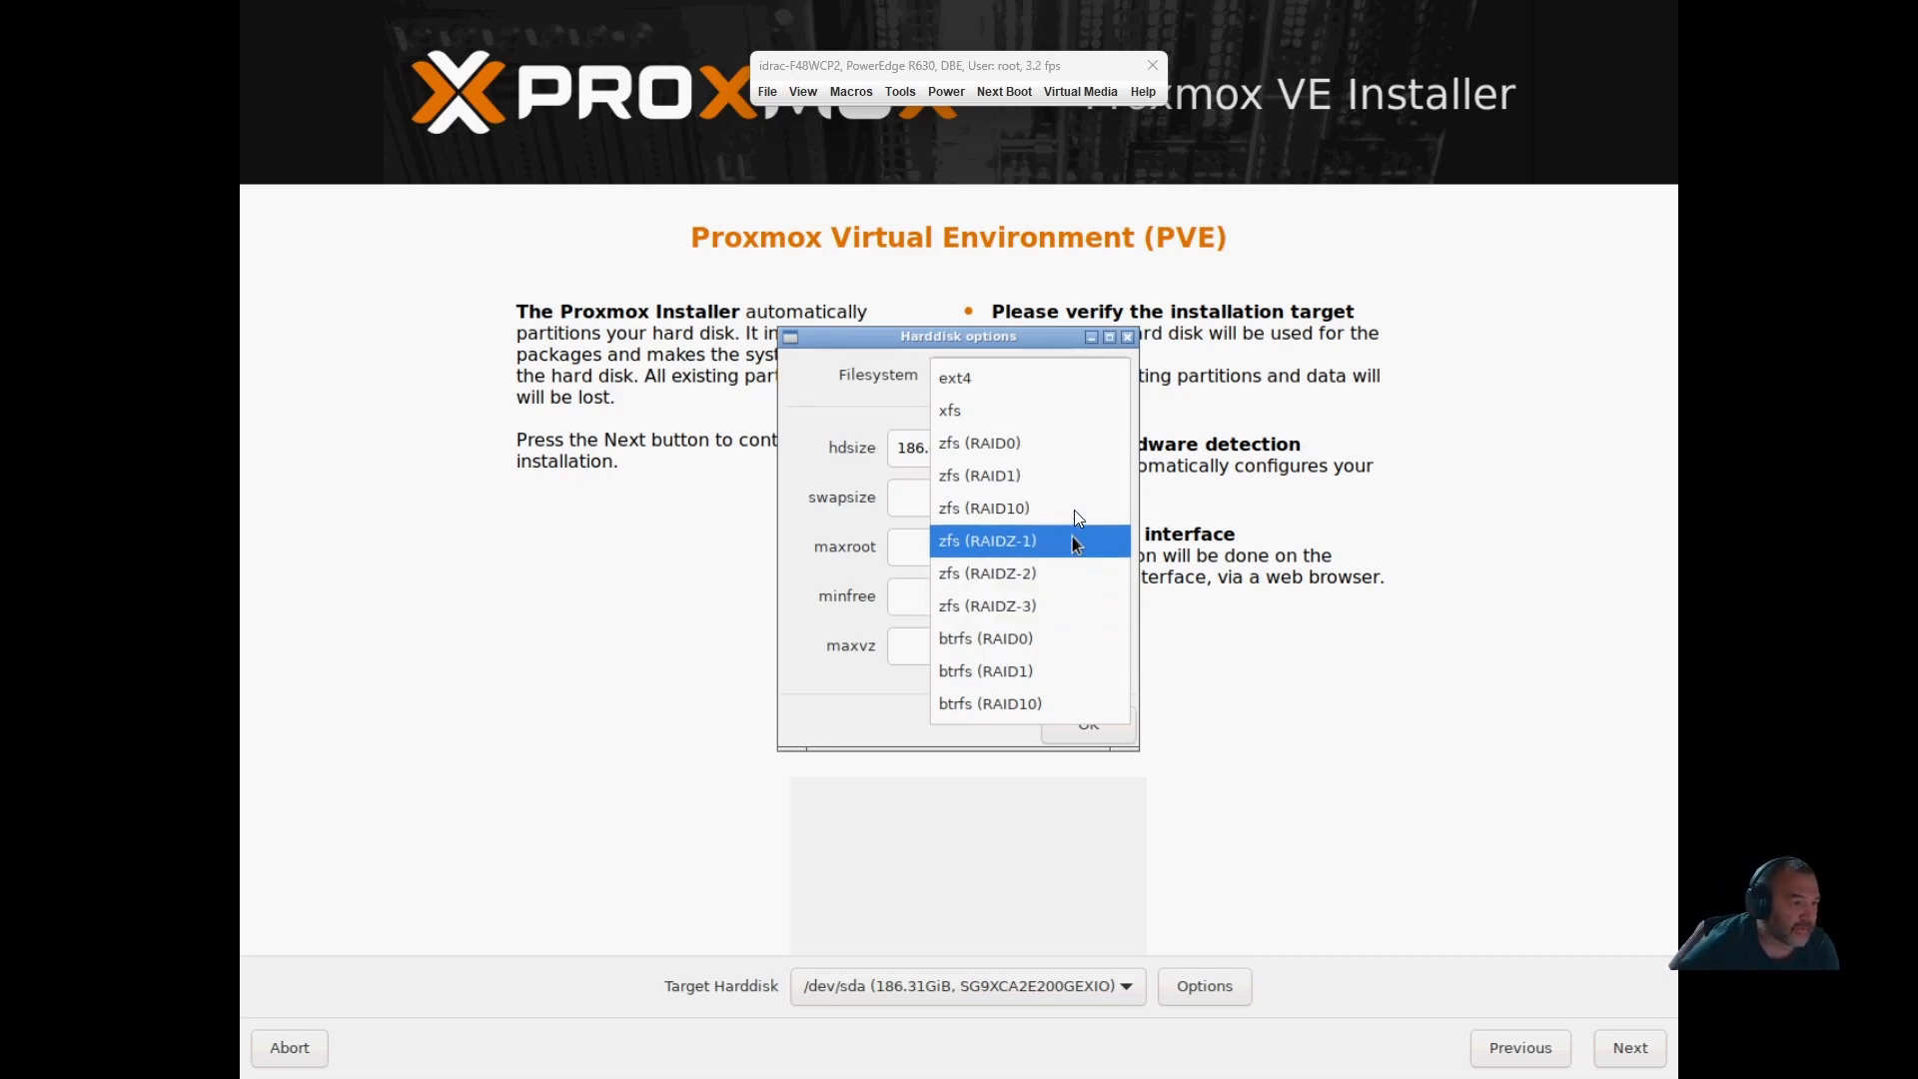
- Set zfs (RAID1) mirroring /dev/sda and /dev/sdb, leaving all other disks unused
left_click(1070, 484)
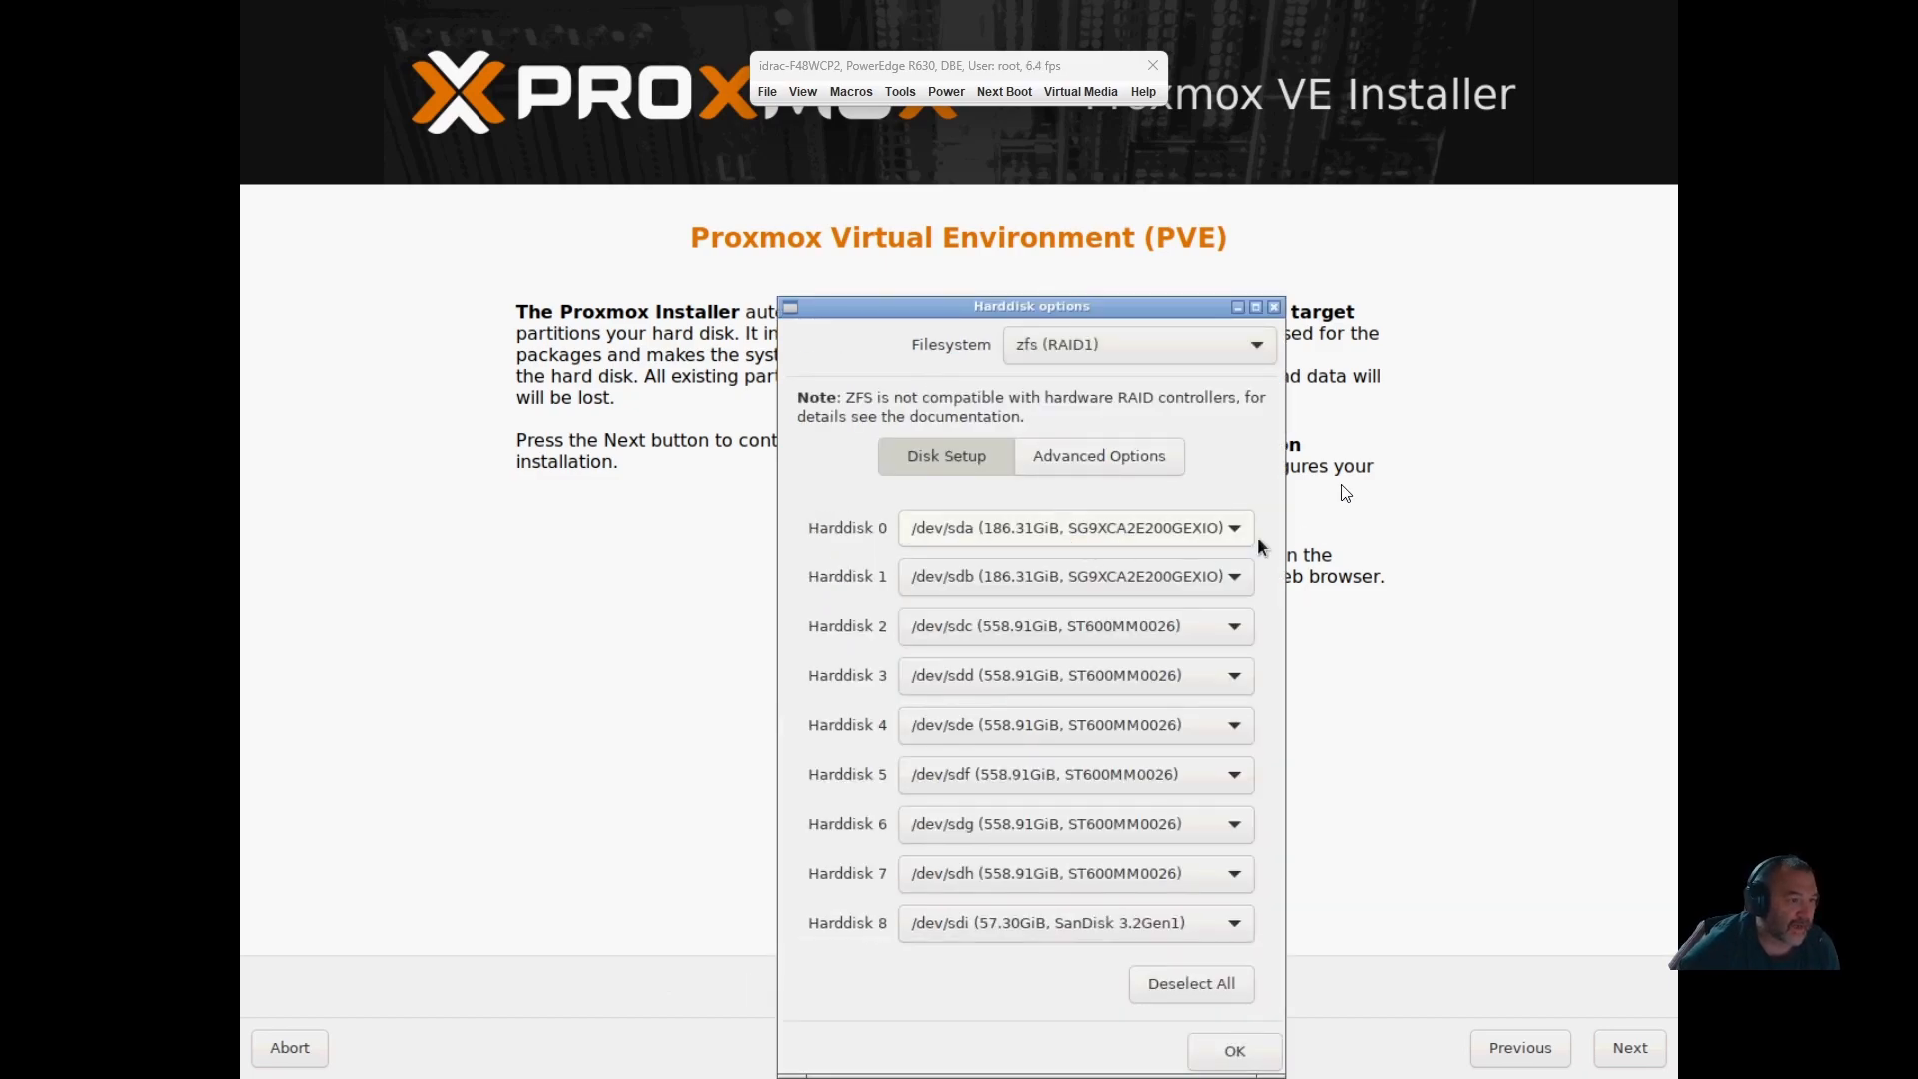
left_click(1233, 984)
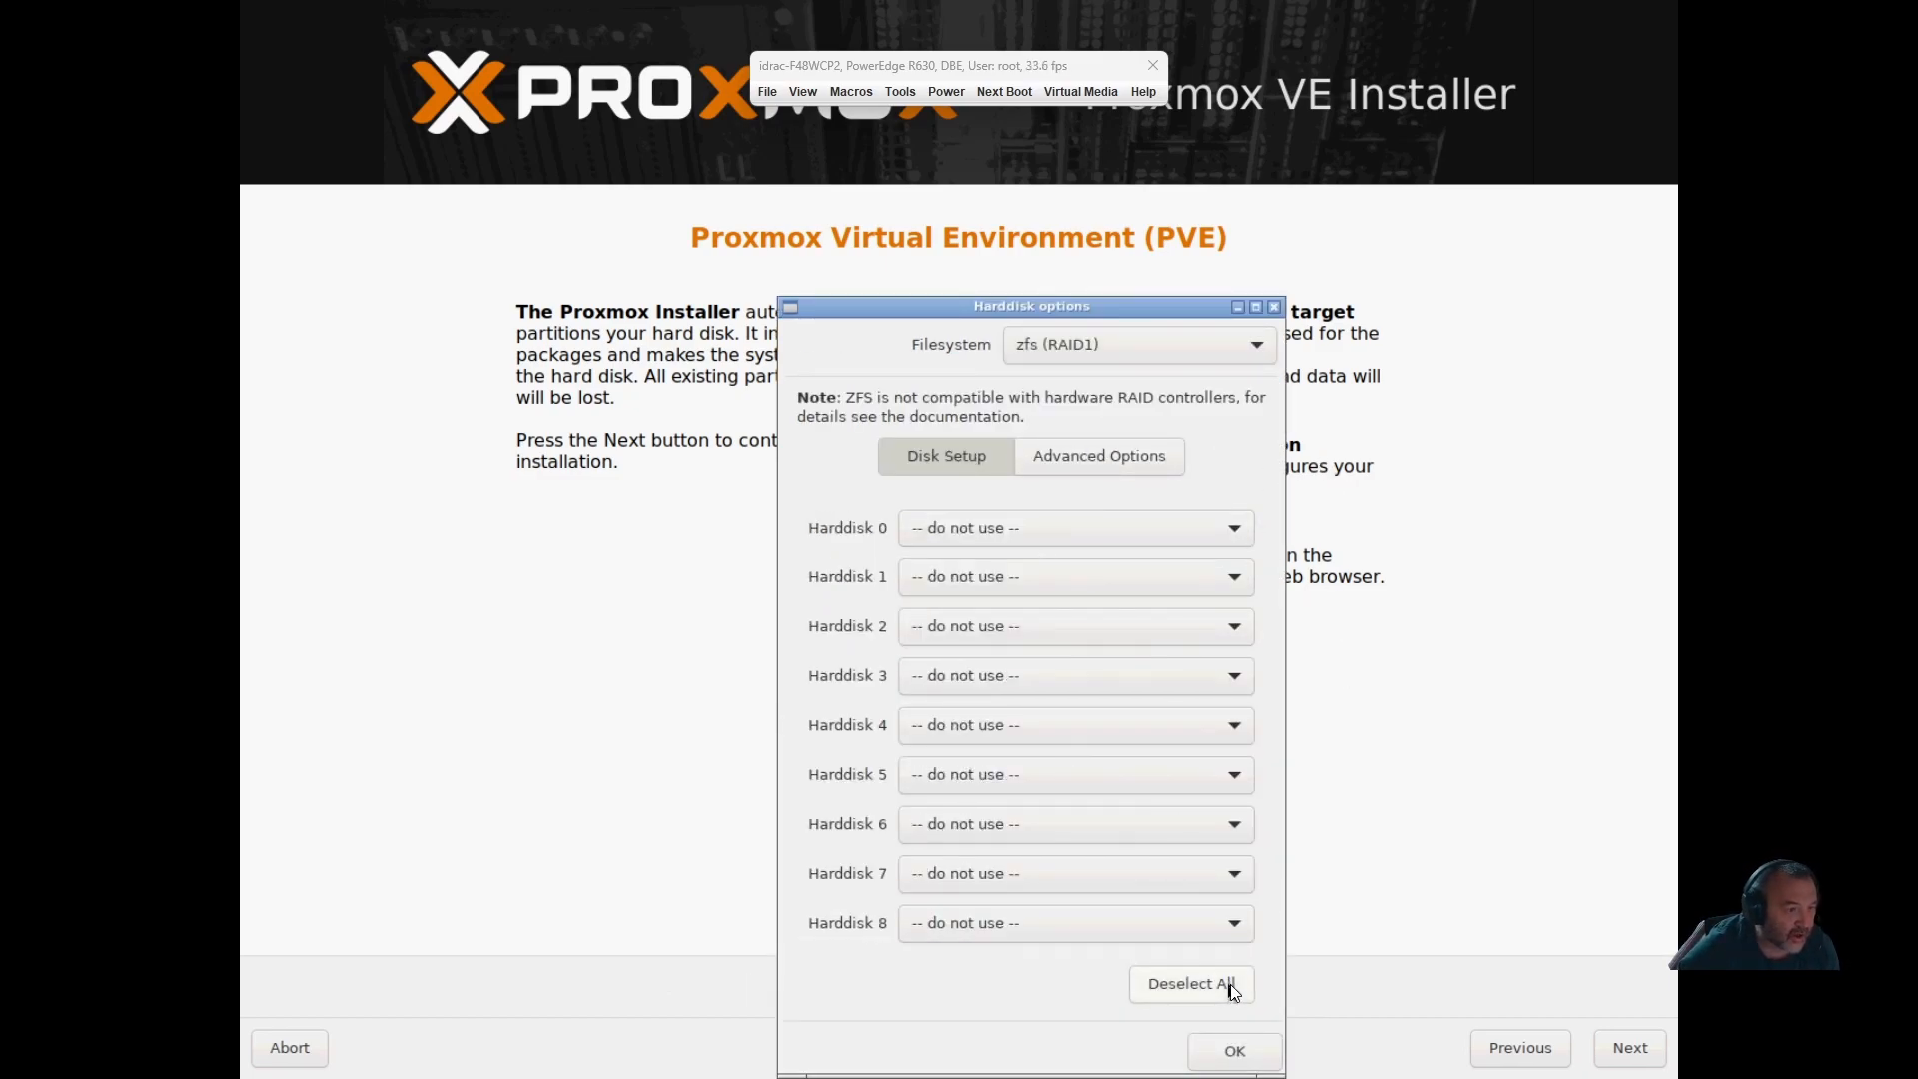
left_click(1229, 530)
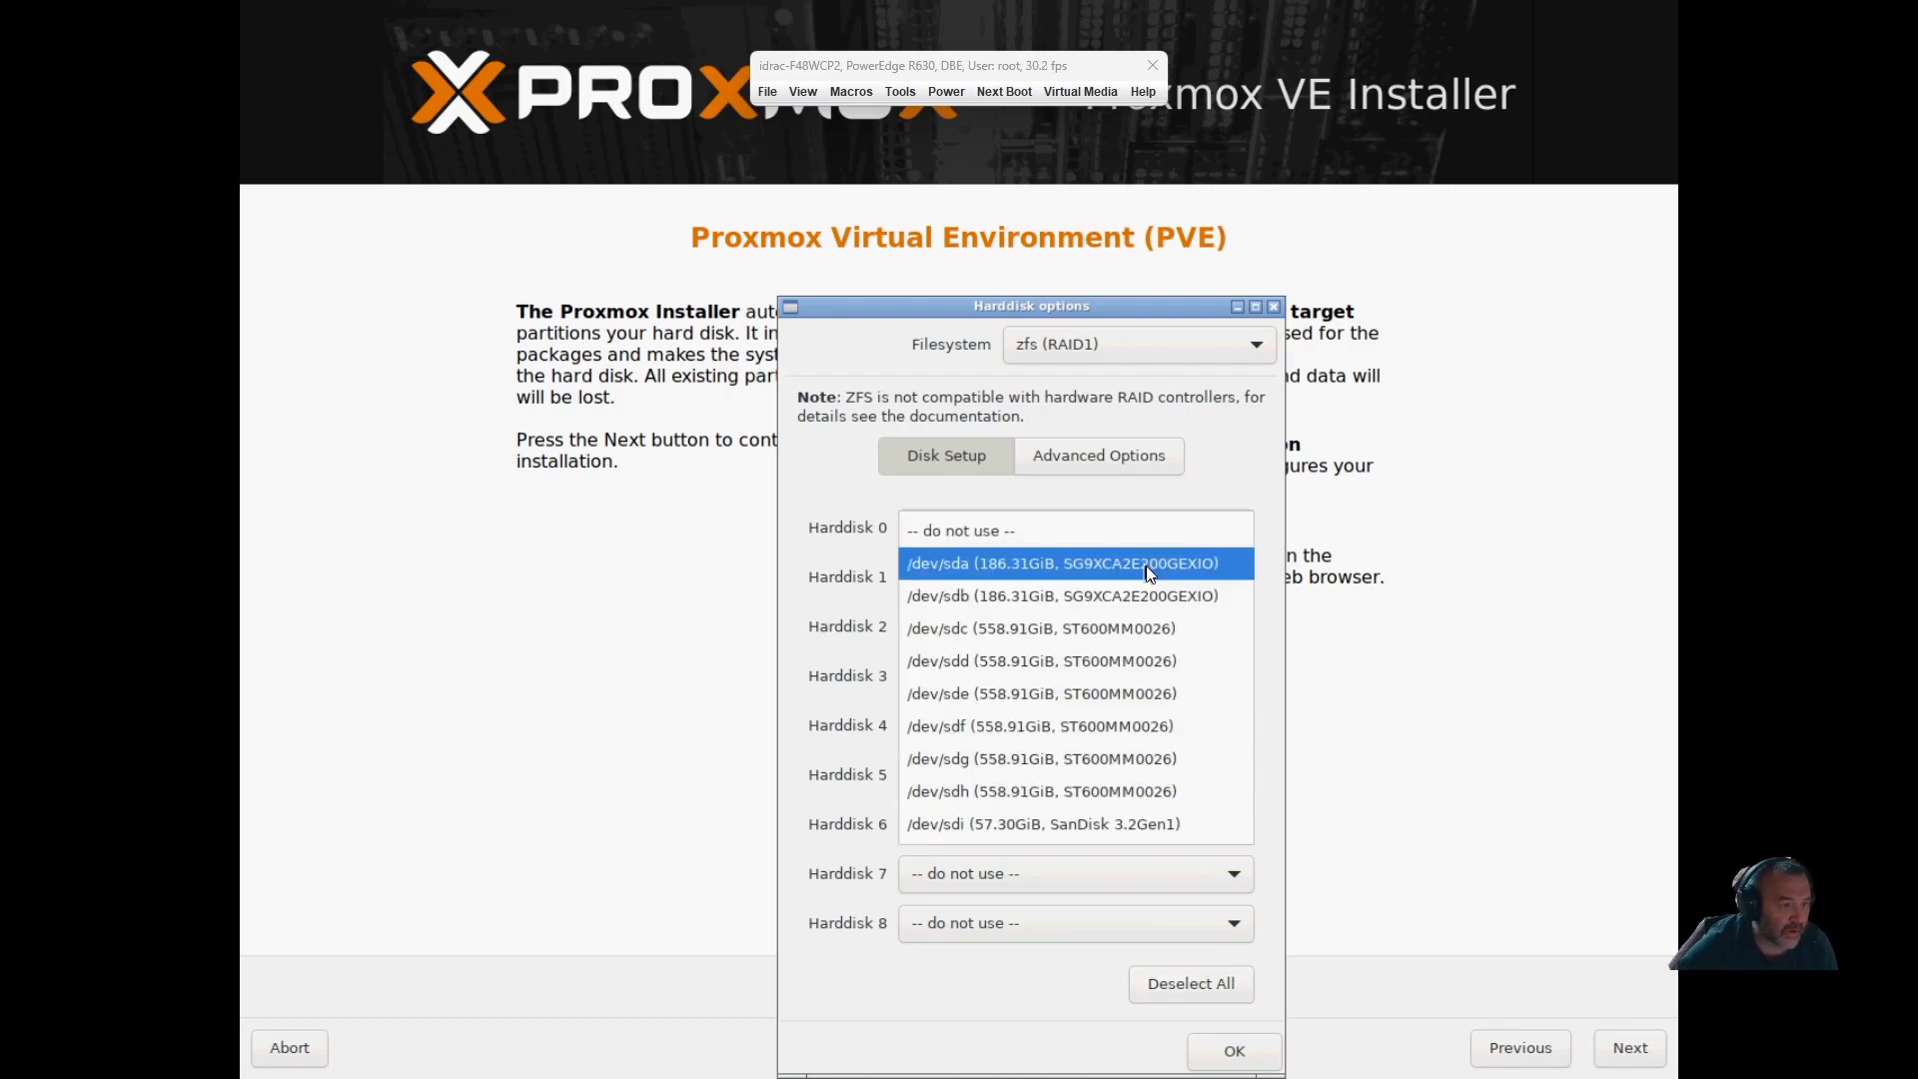
left_click(1213, 562)
left_click(1235, 579)
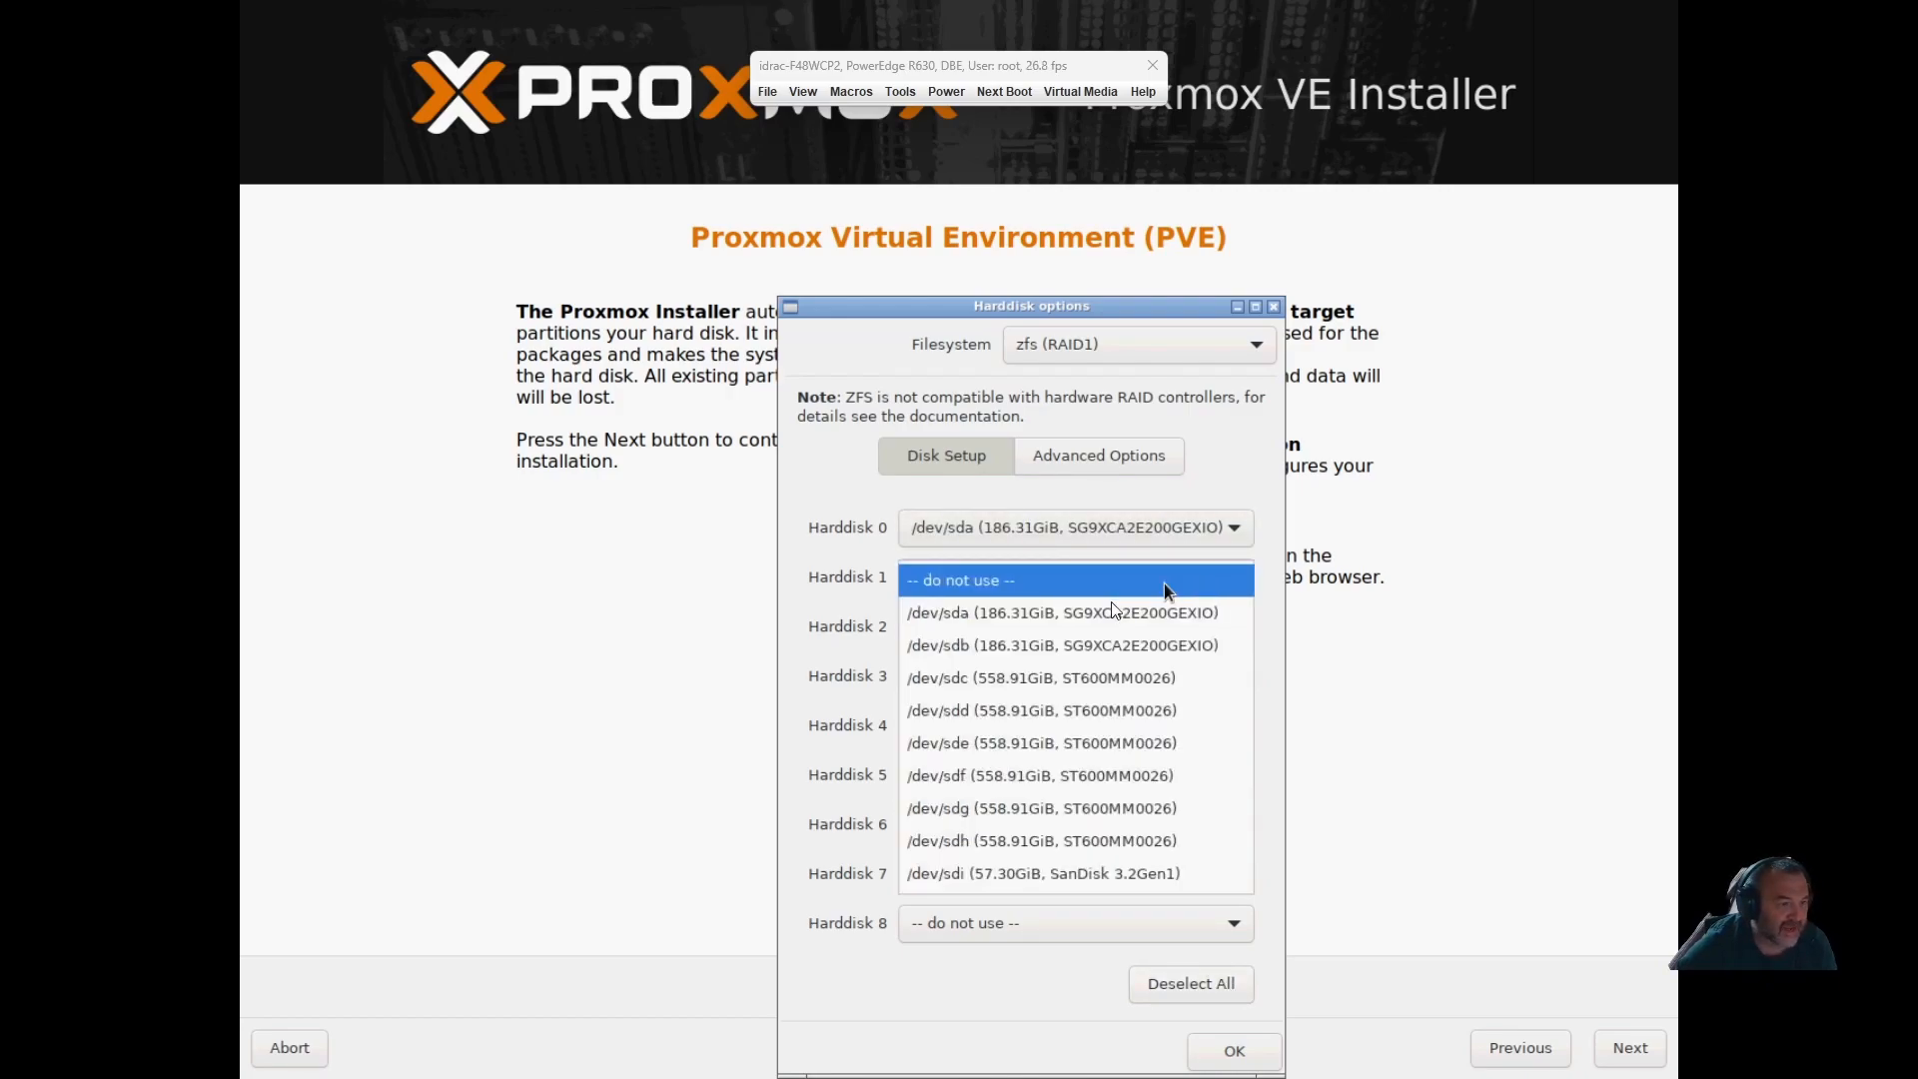
left_click(1087, 641)
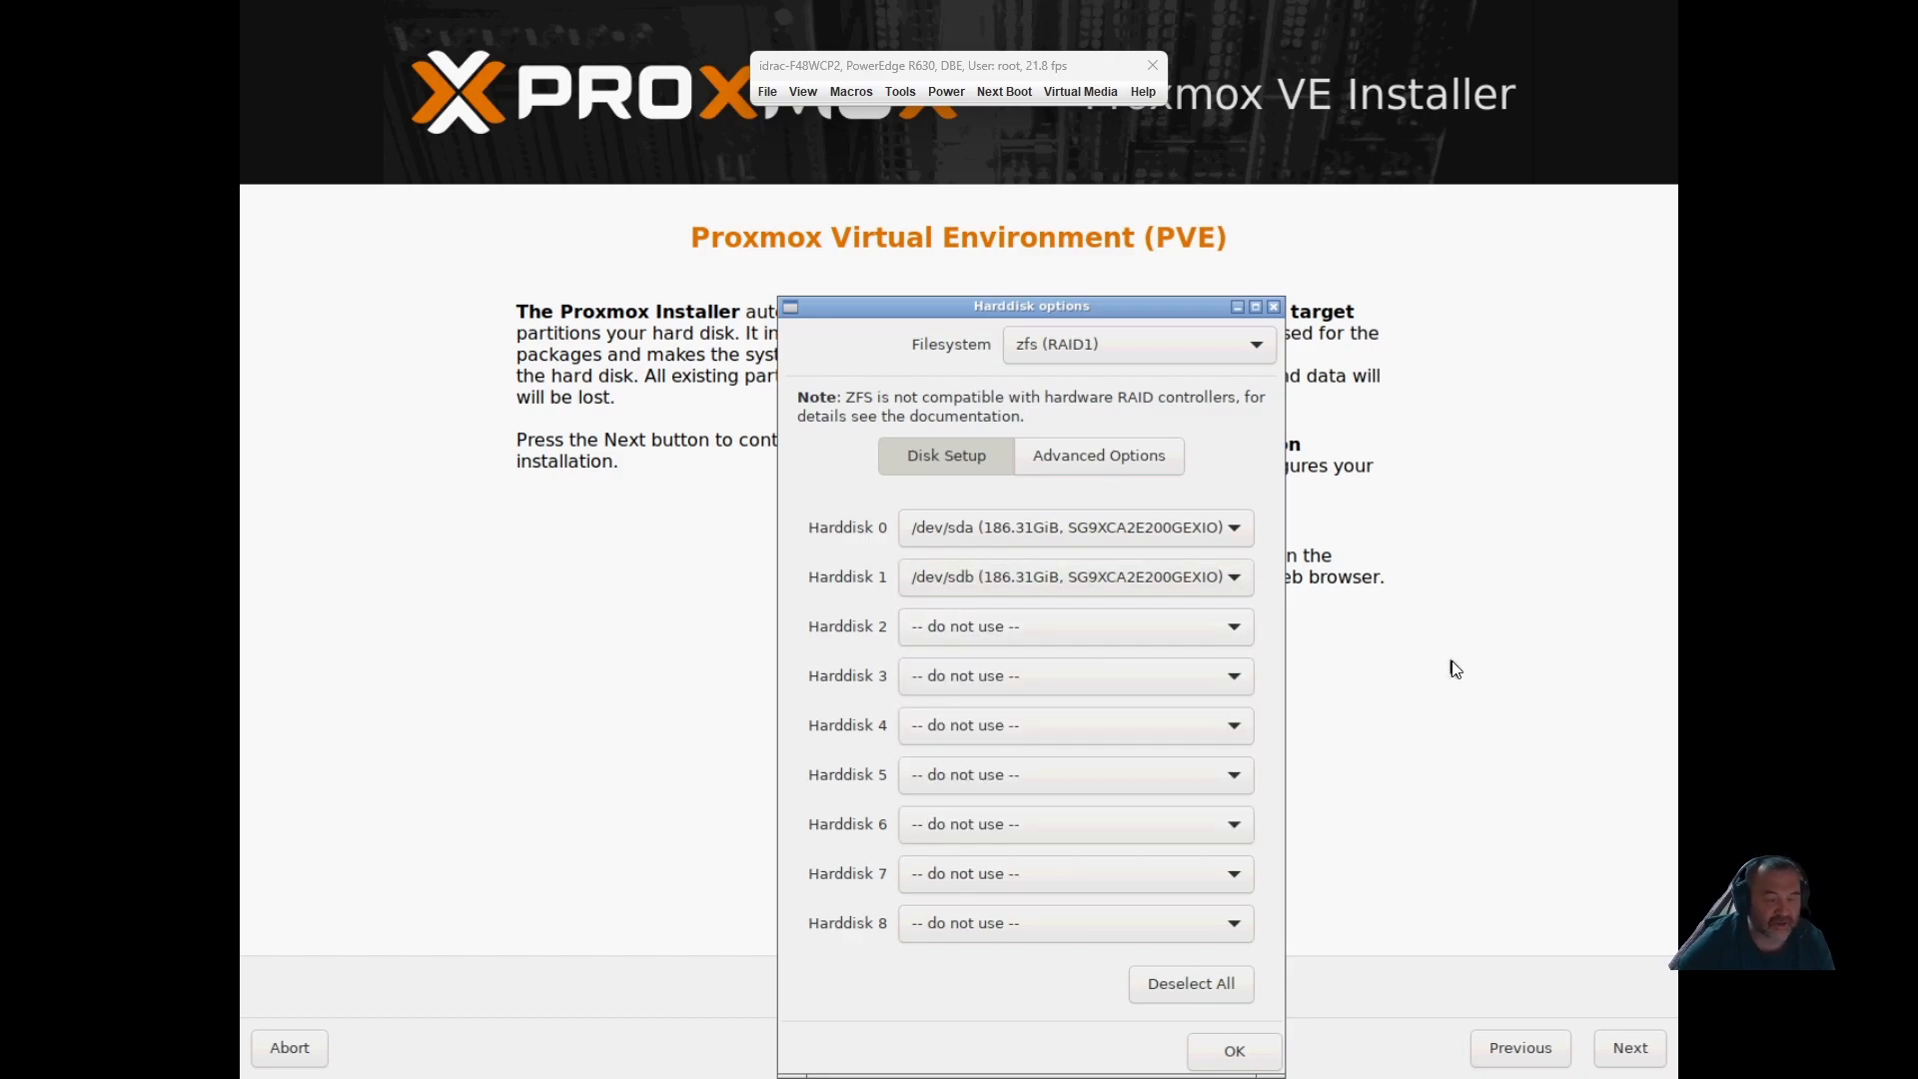
left_click(1235, 632)
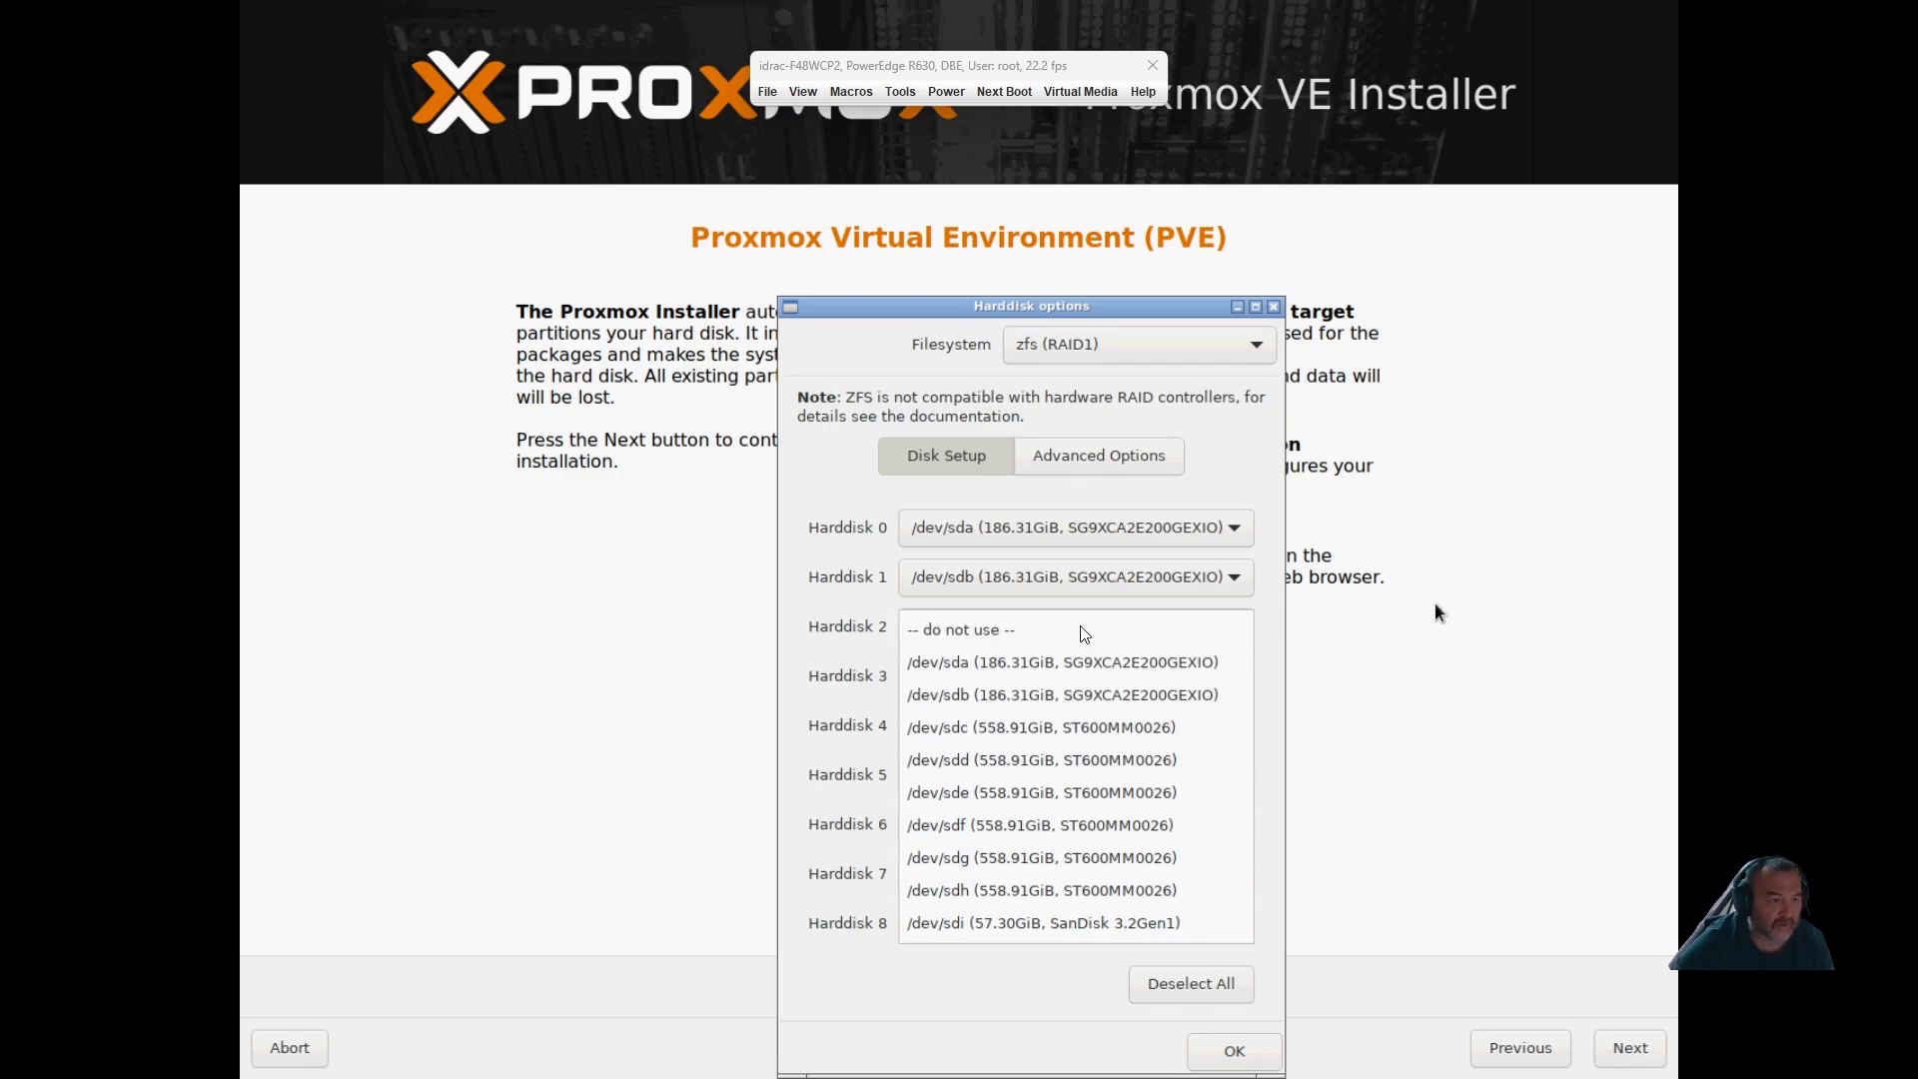
left_click(1049, 628)
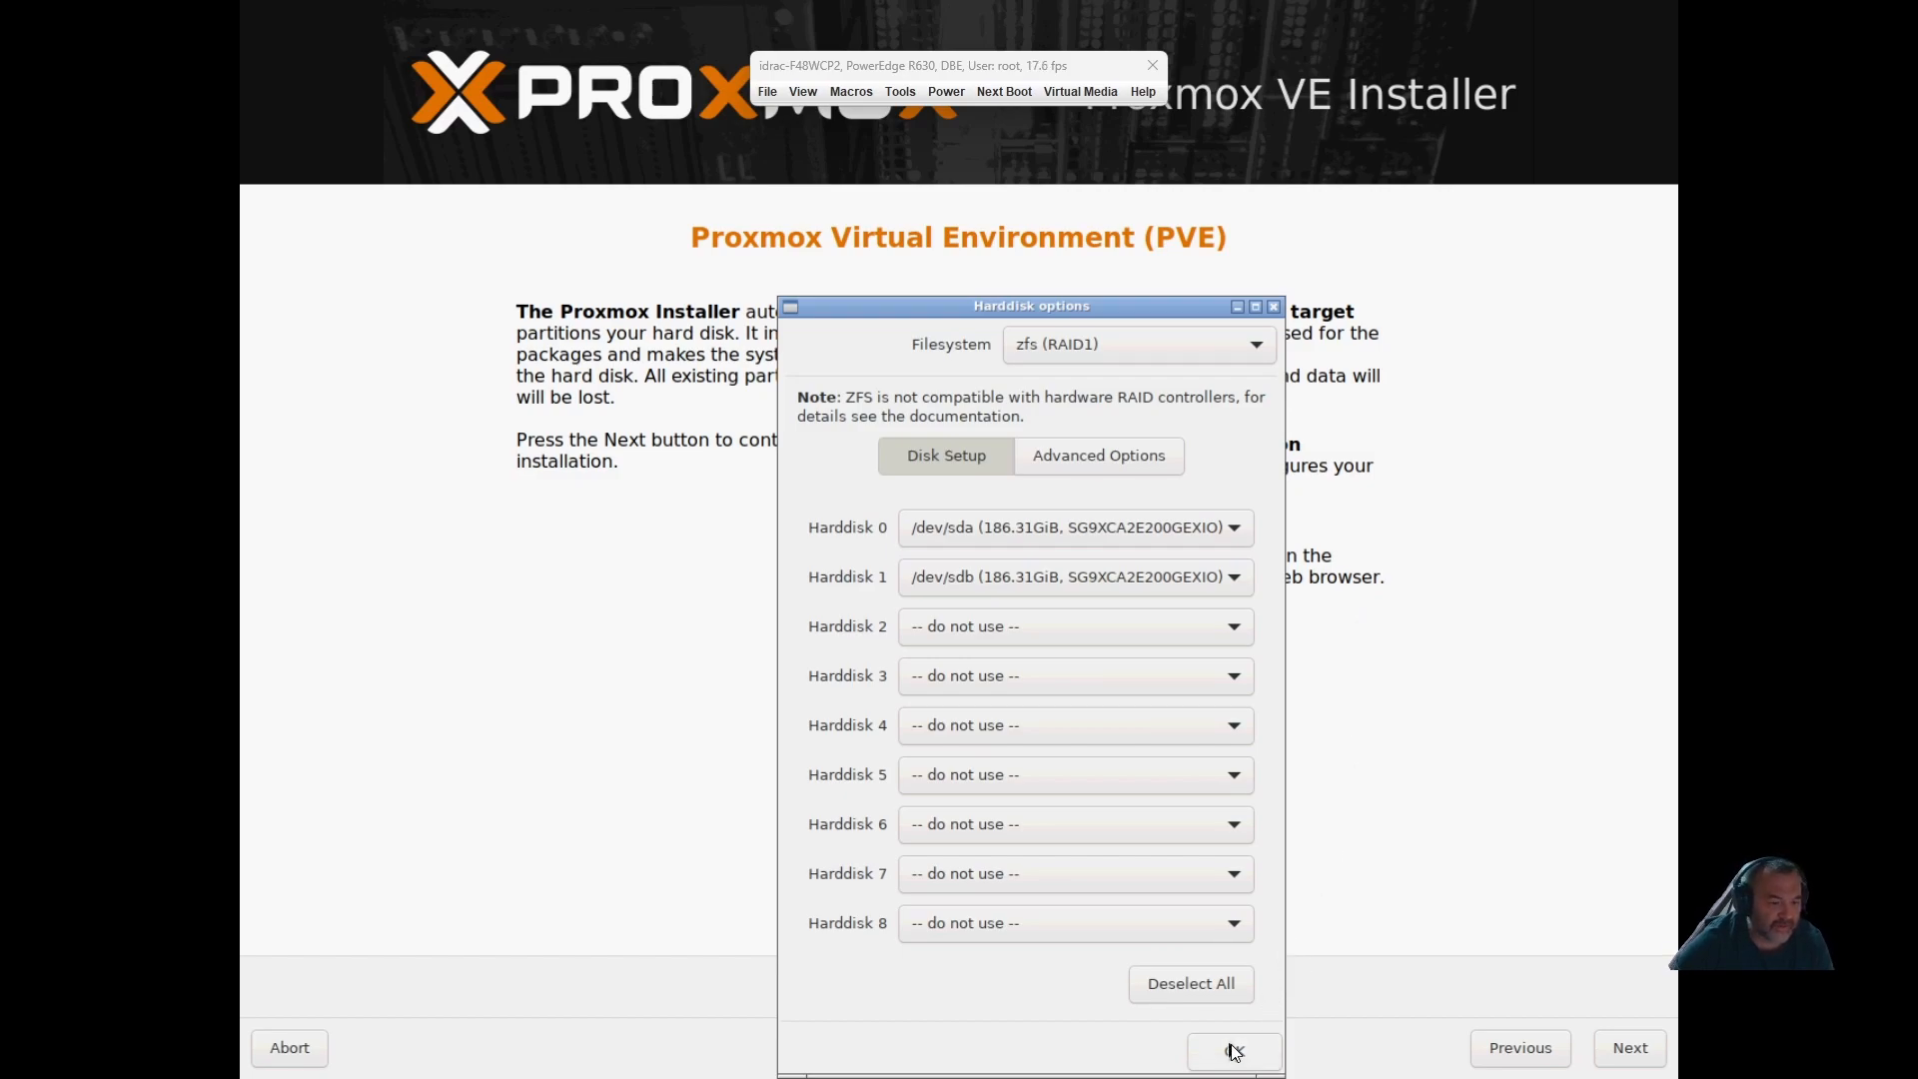
left_click(1264, 1059)
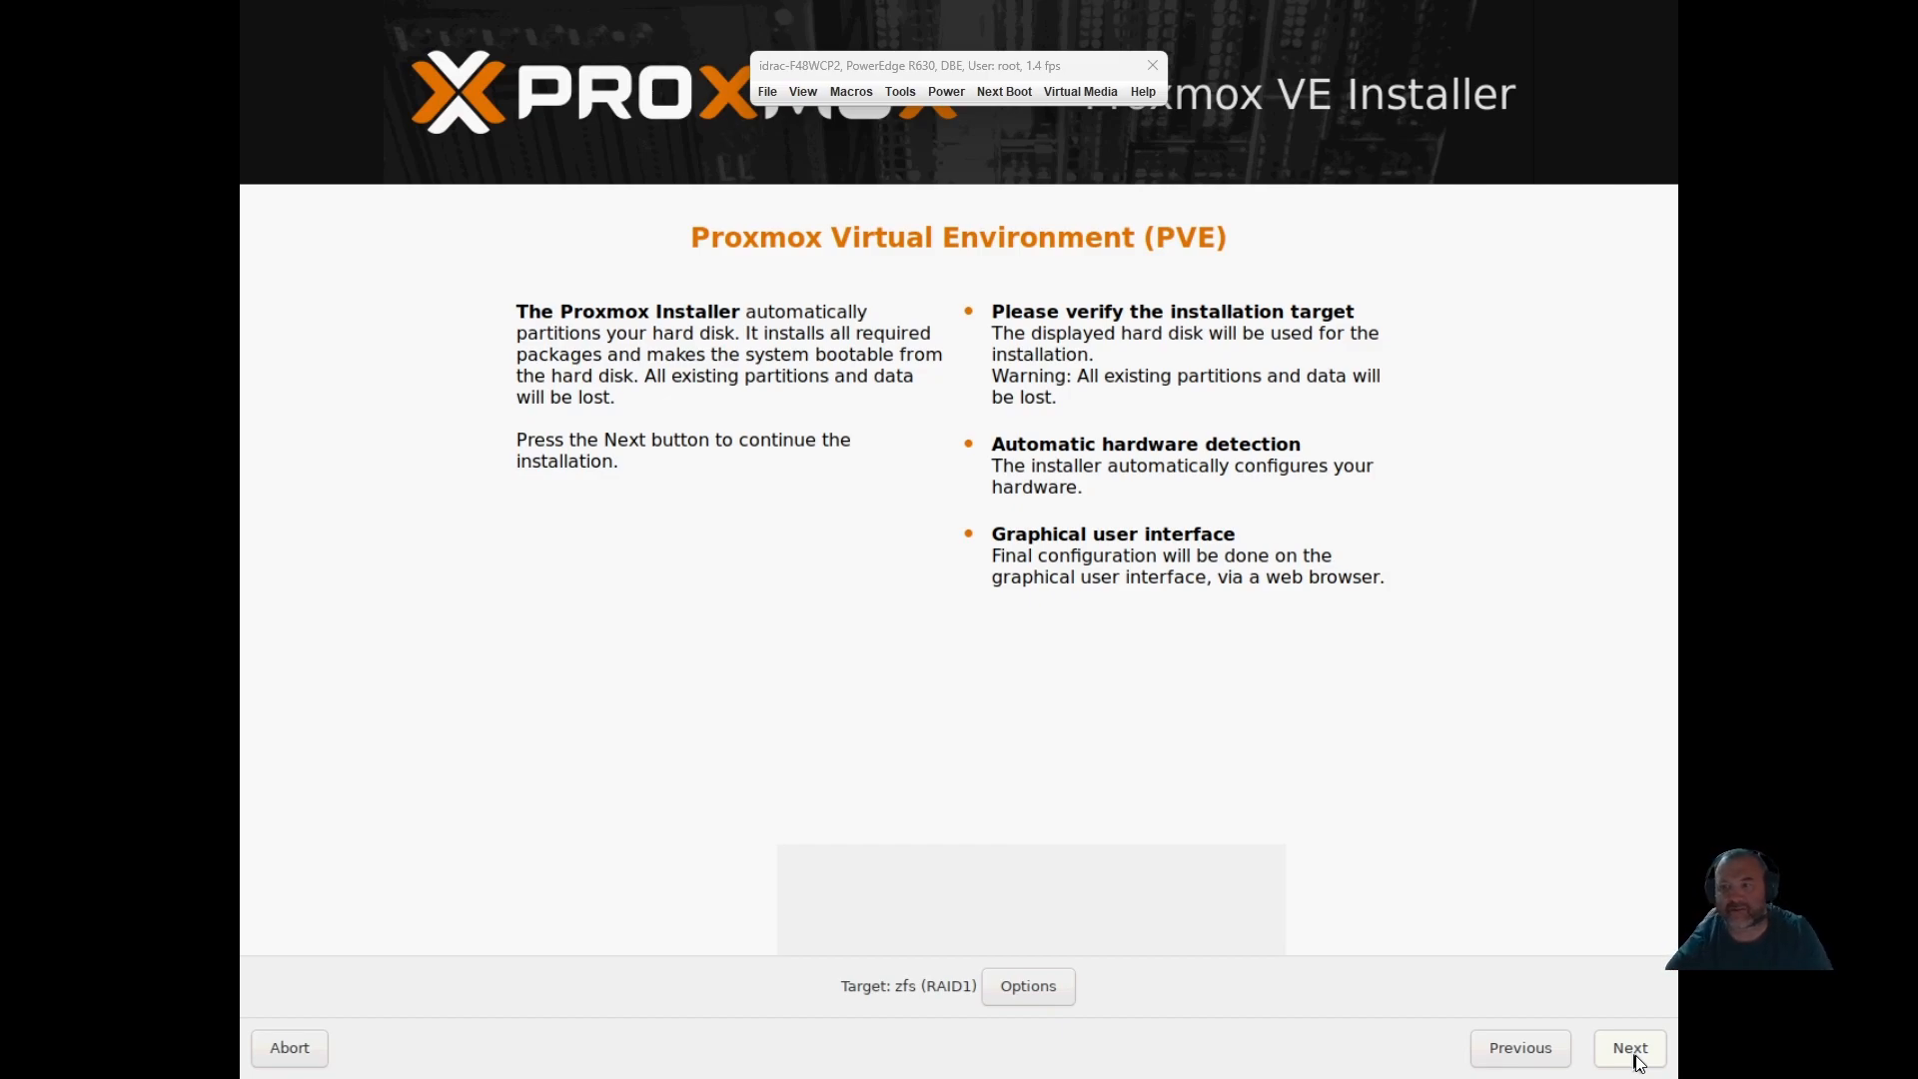
- Set the installer's time zone to America/Denver and move to the administration page
left_click(1635, 1056)
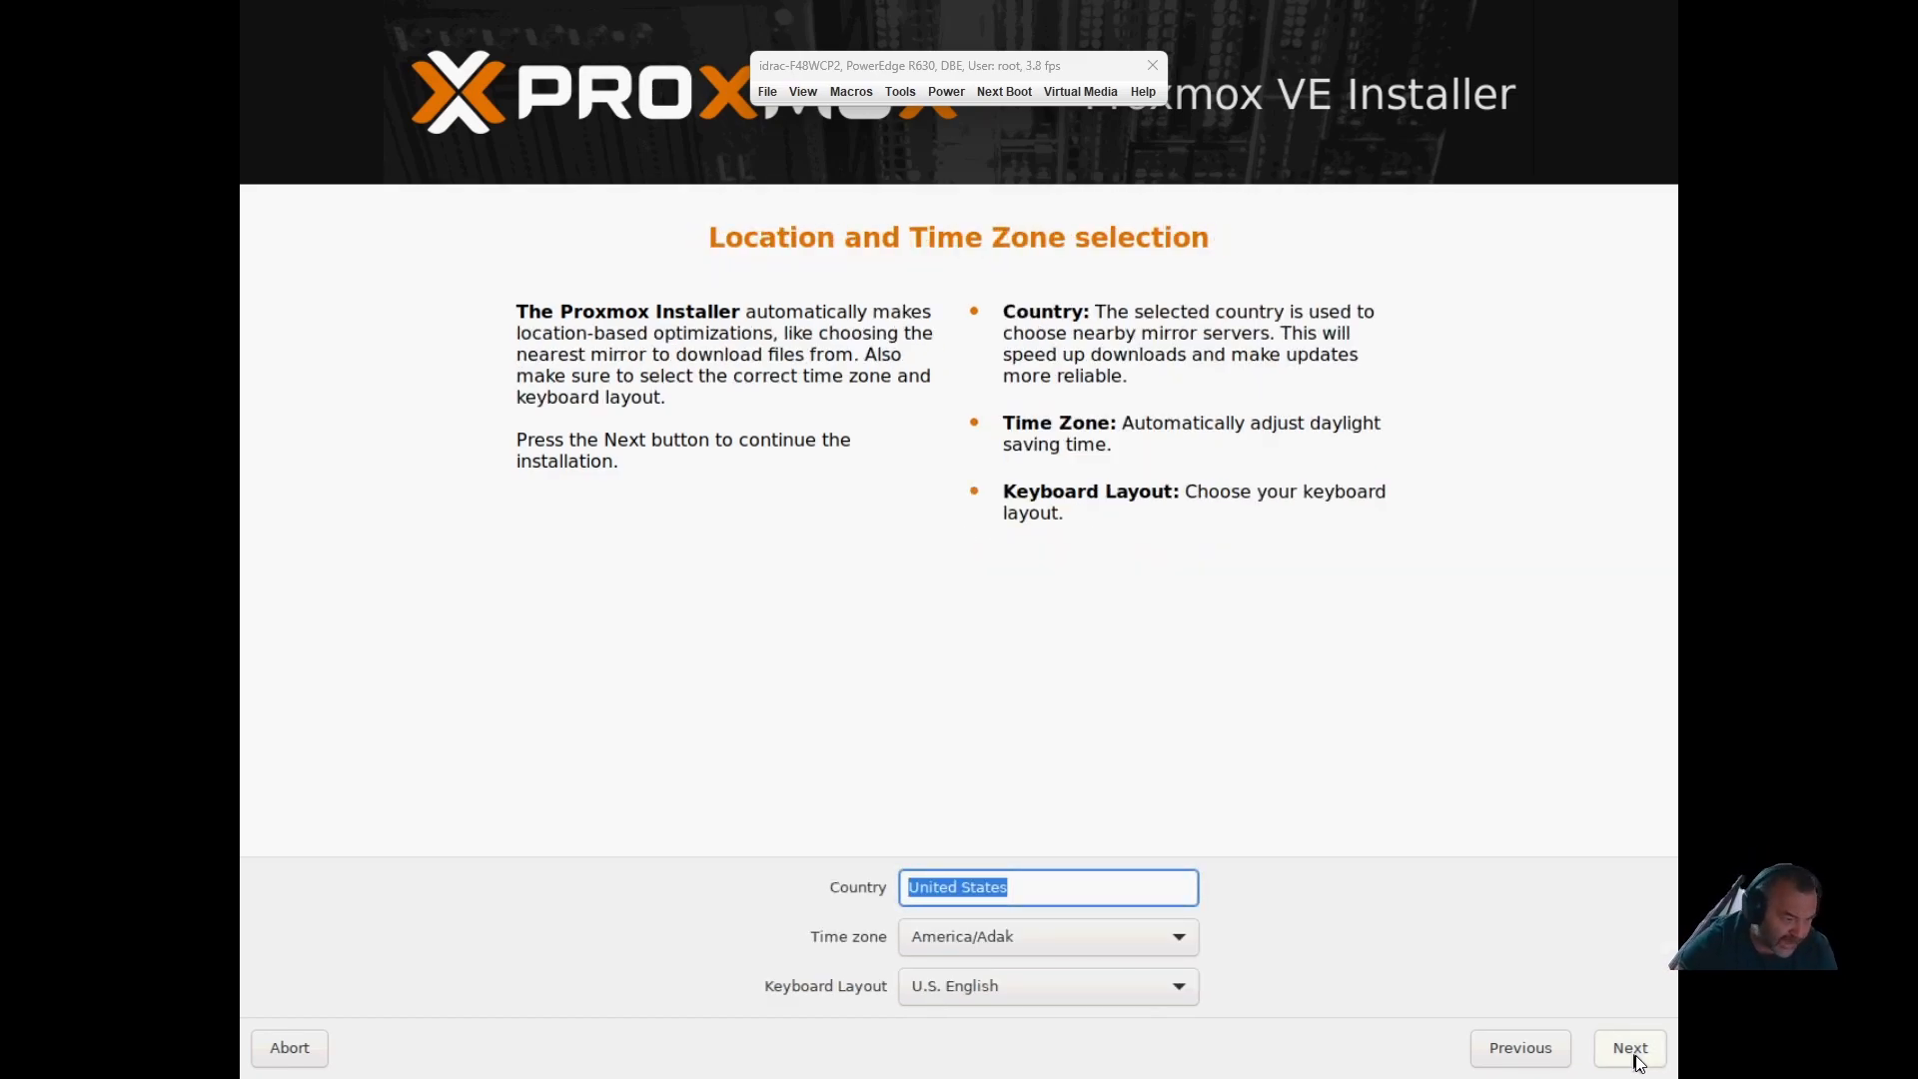
left_click(1181, 947)
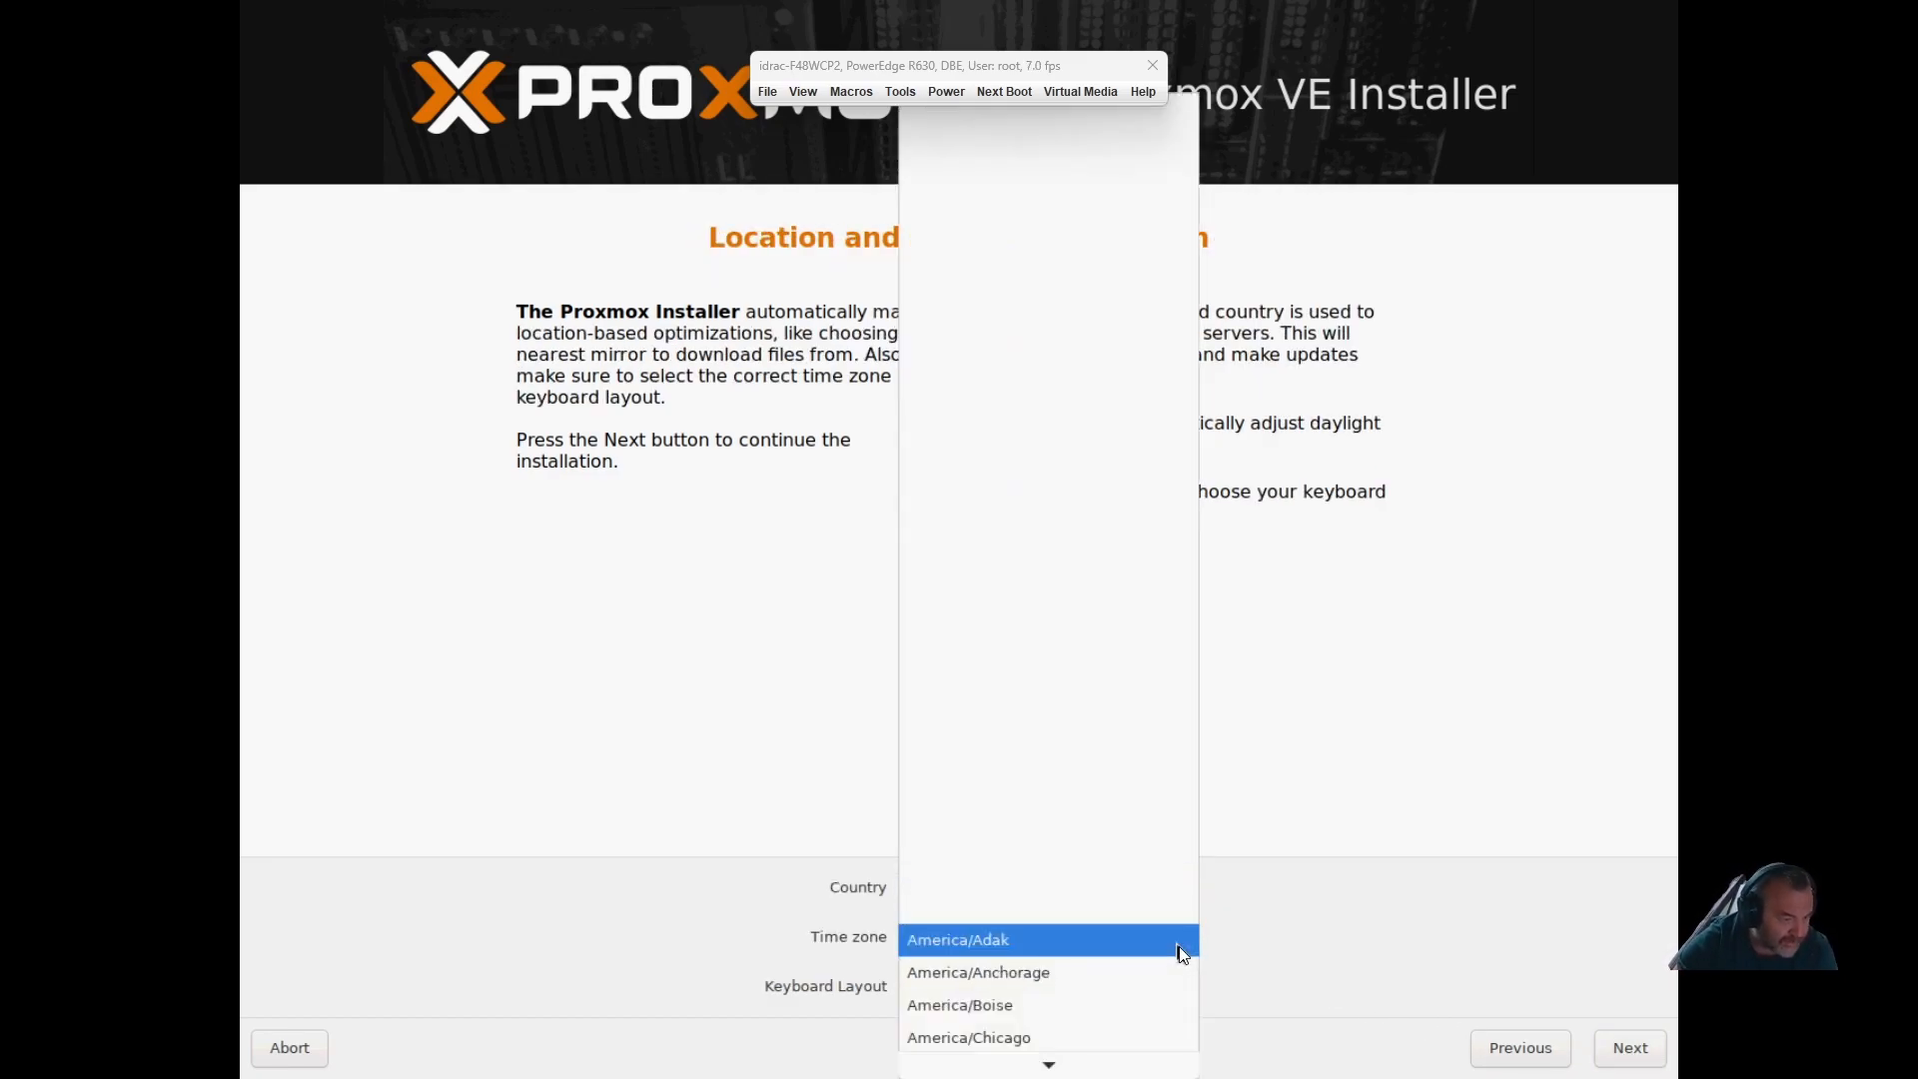
scroll(1131, 968, "down", 2)
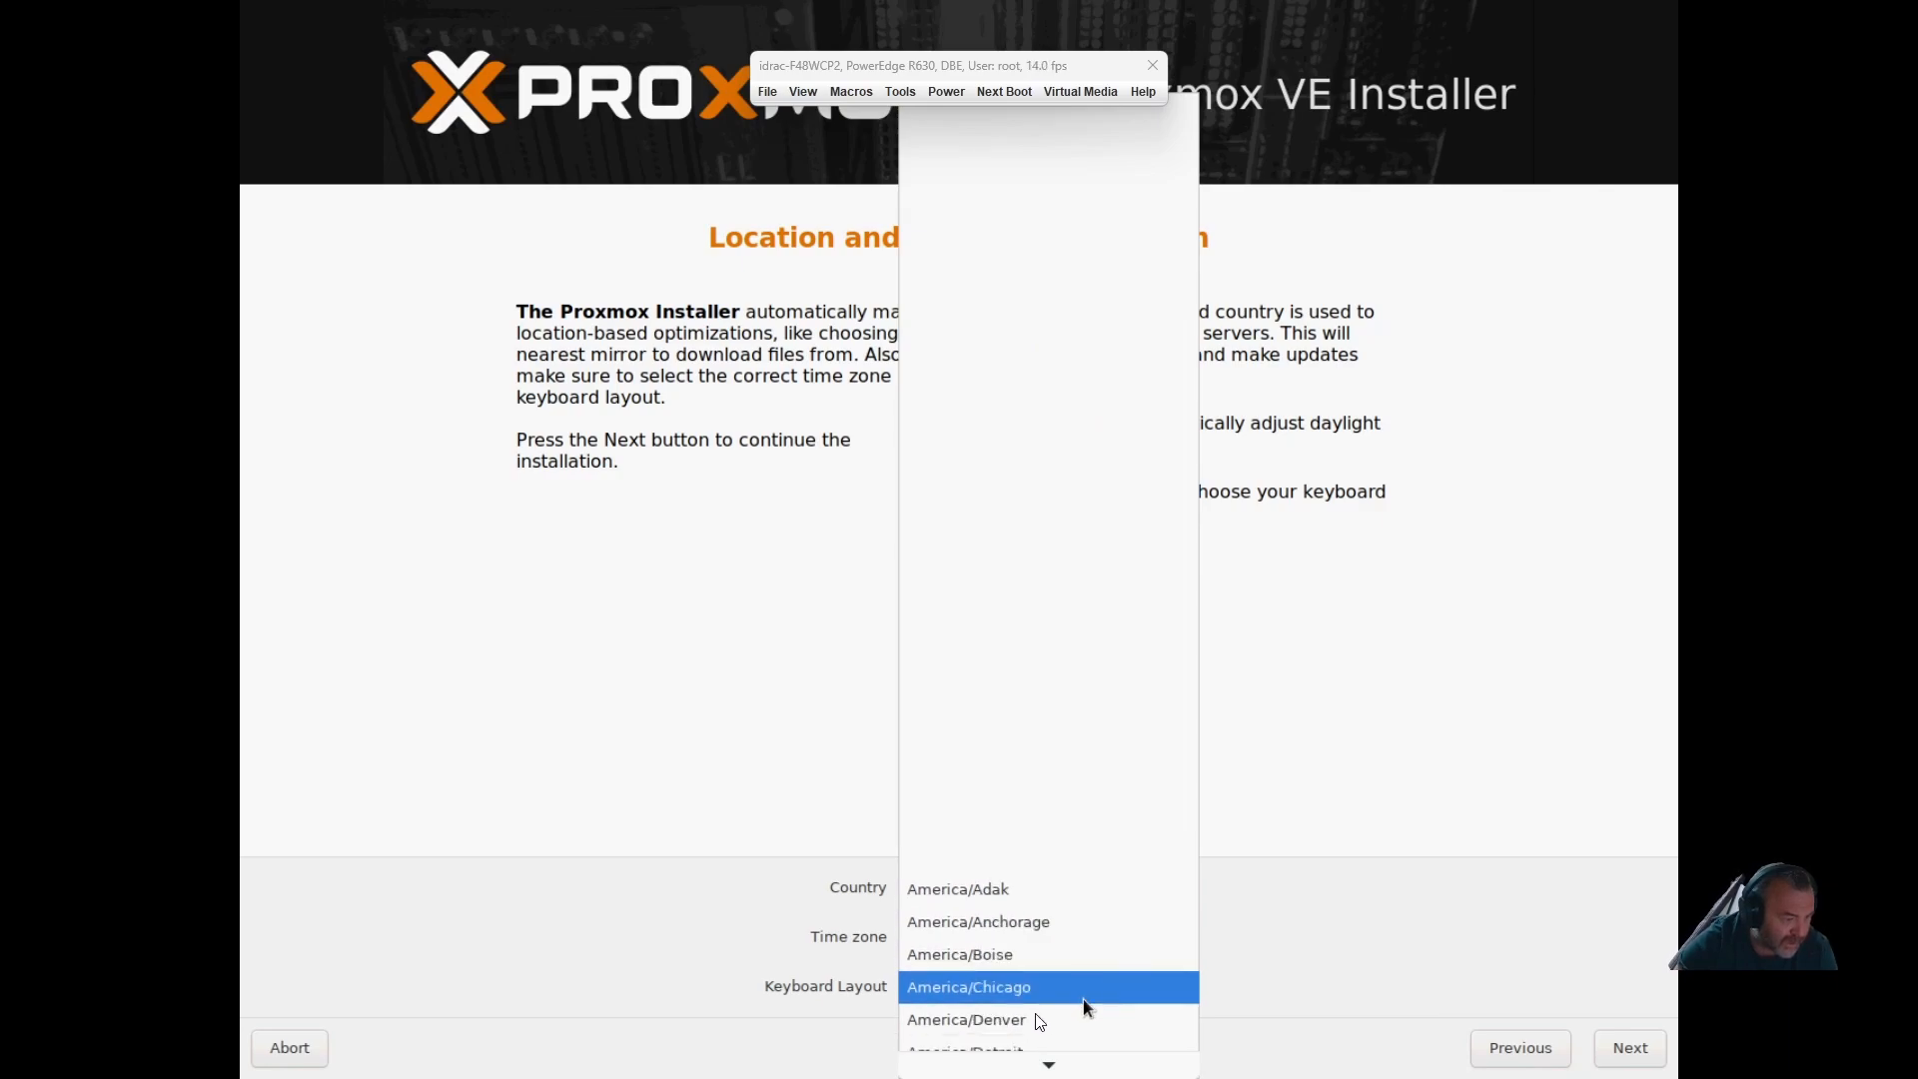
left_click(1035, 1017)
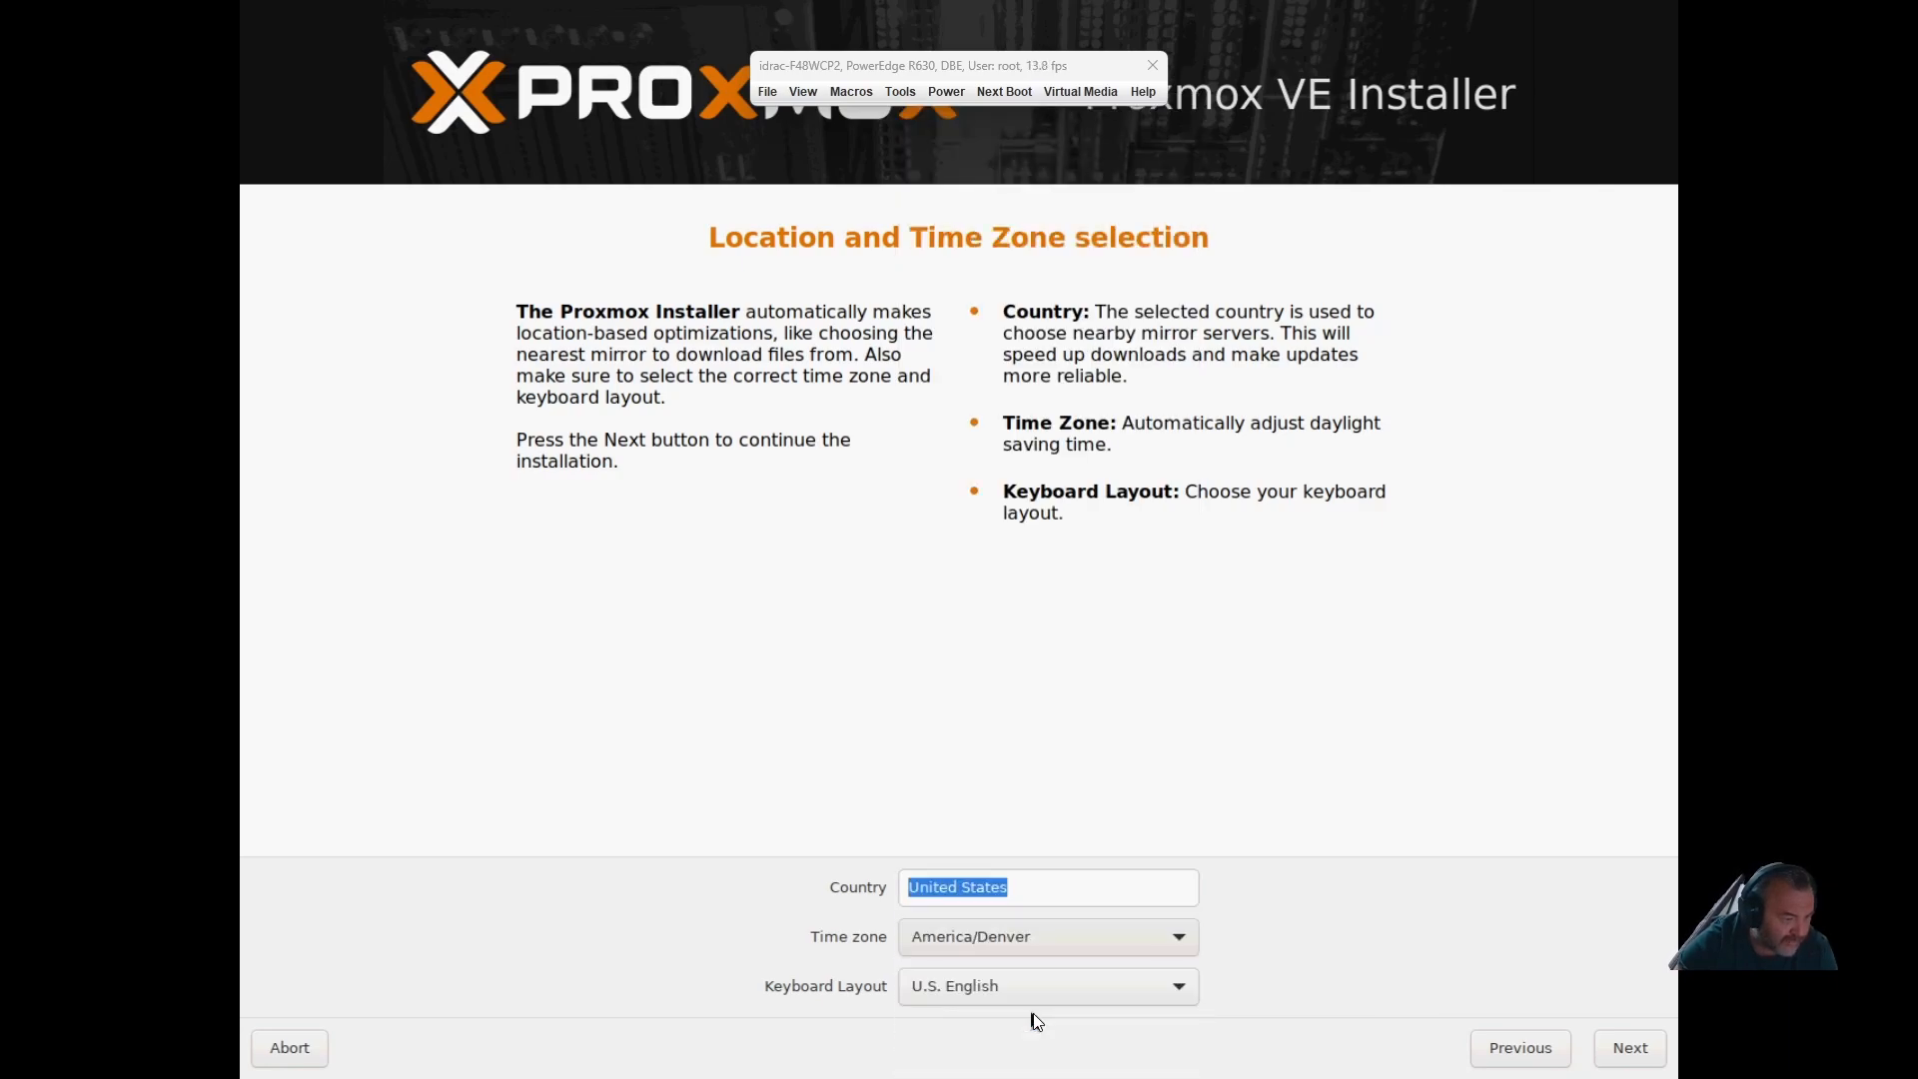
left_click(1630, 1048)
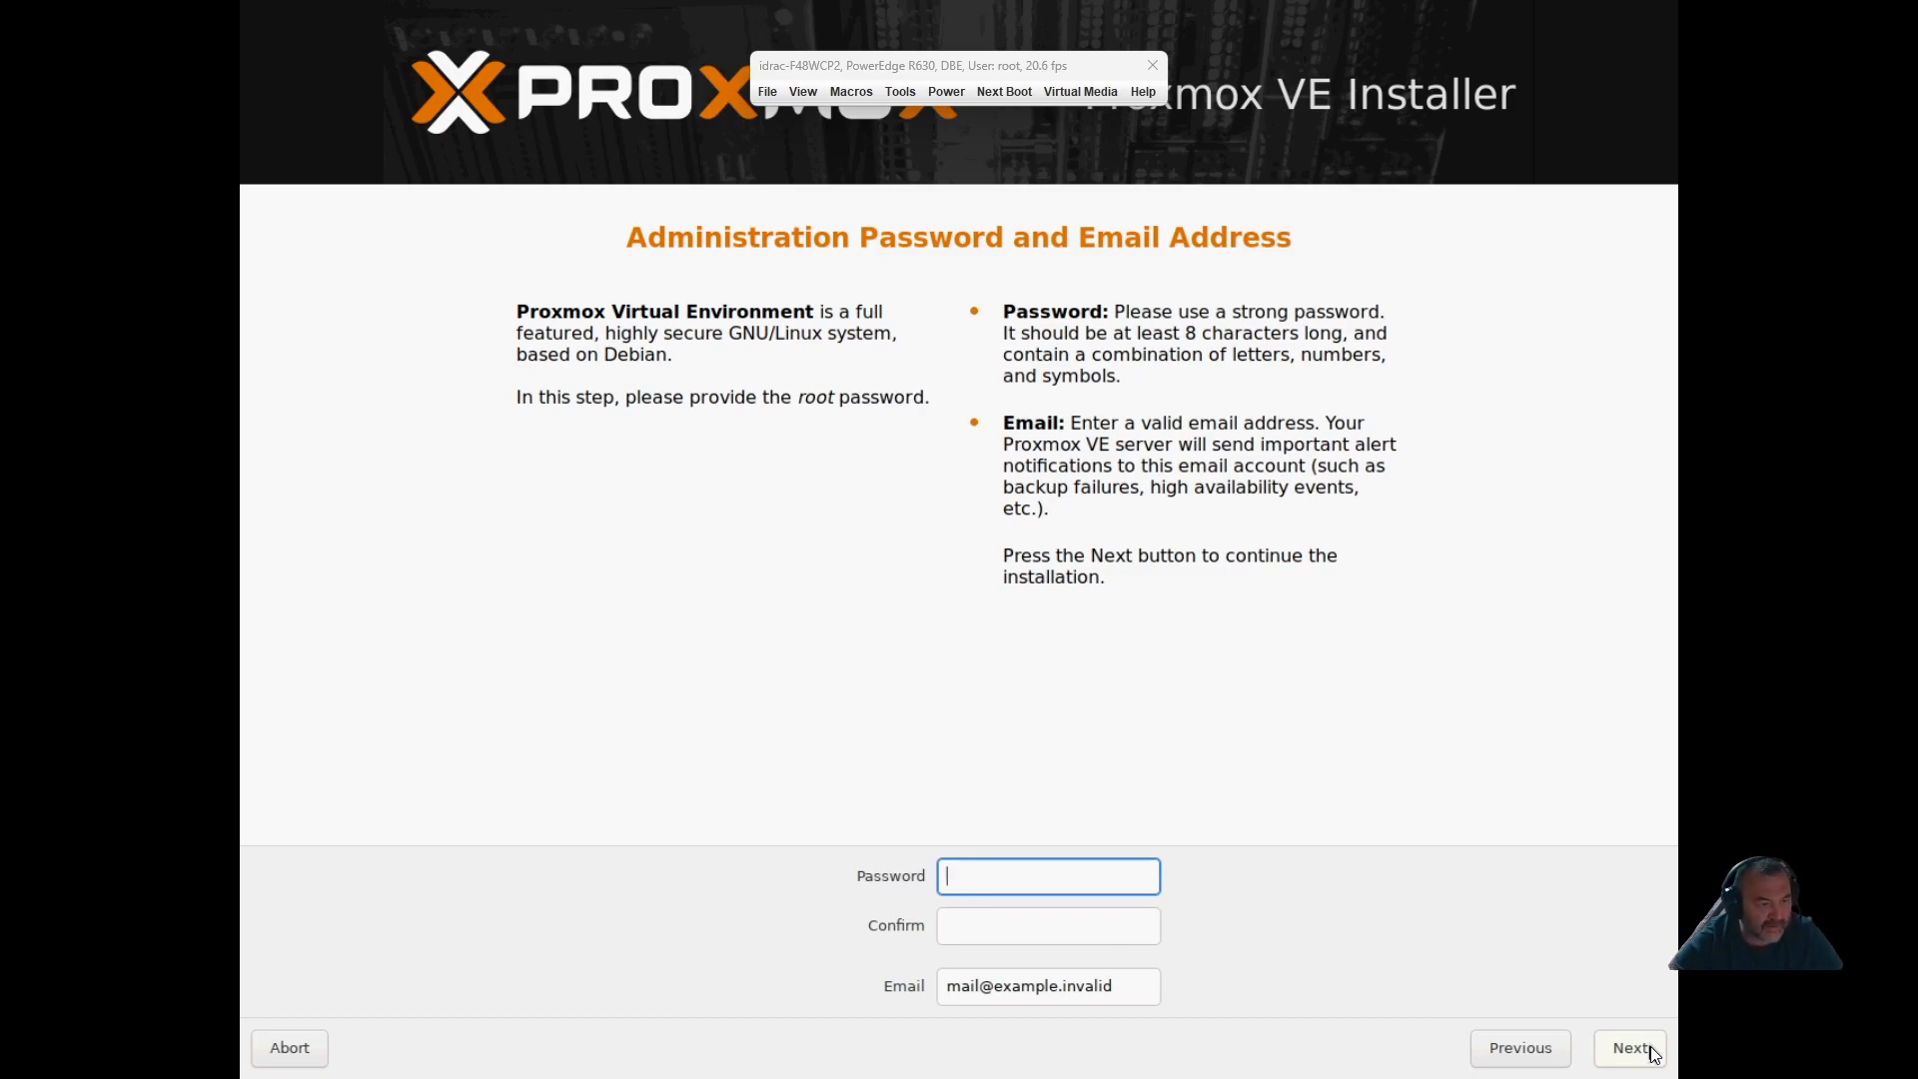
- Enter the root password and confirm it, correcting the mistyped confirmation
type("**********")
key("Tab")
type("****")
key("BackSpace")
key("BackSpace")
key("BackSpace")
key("BackSpace")
type("**********")
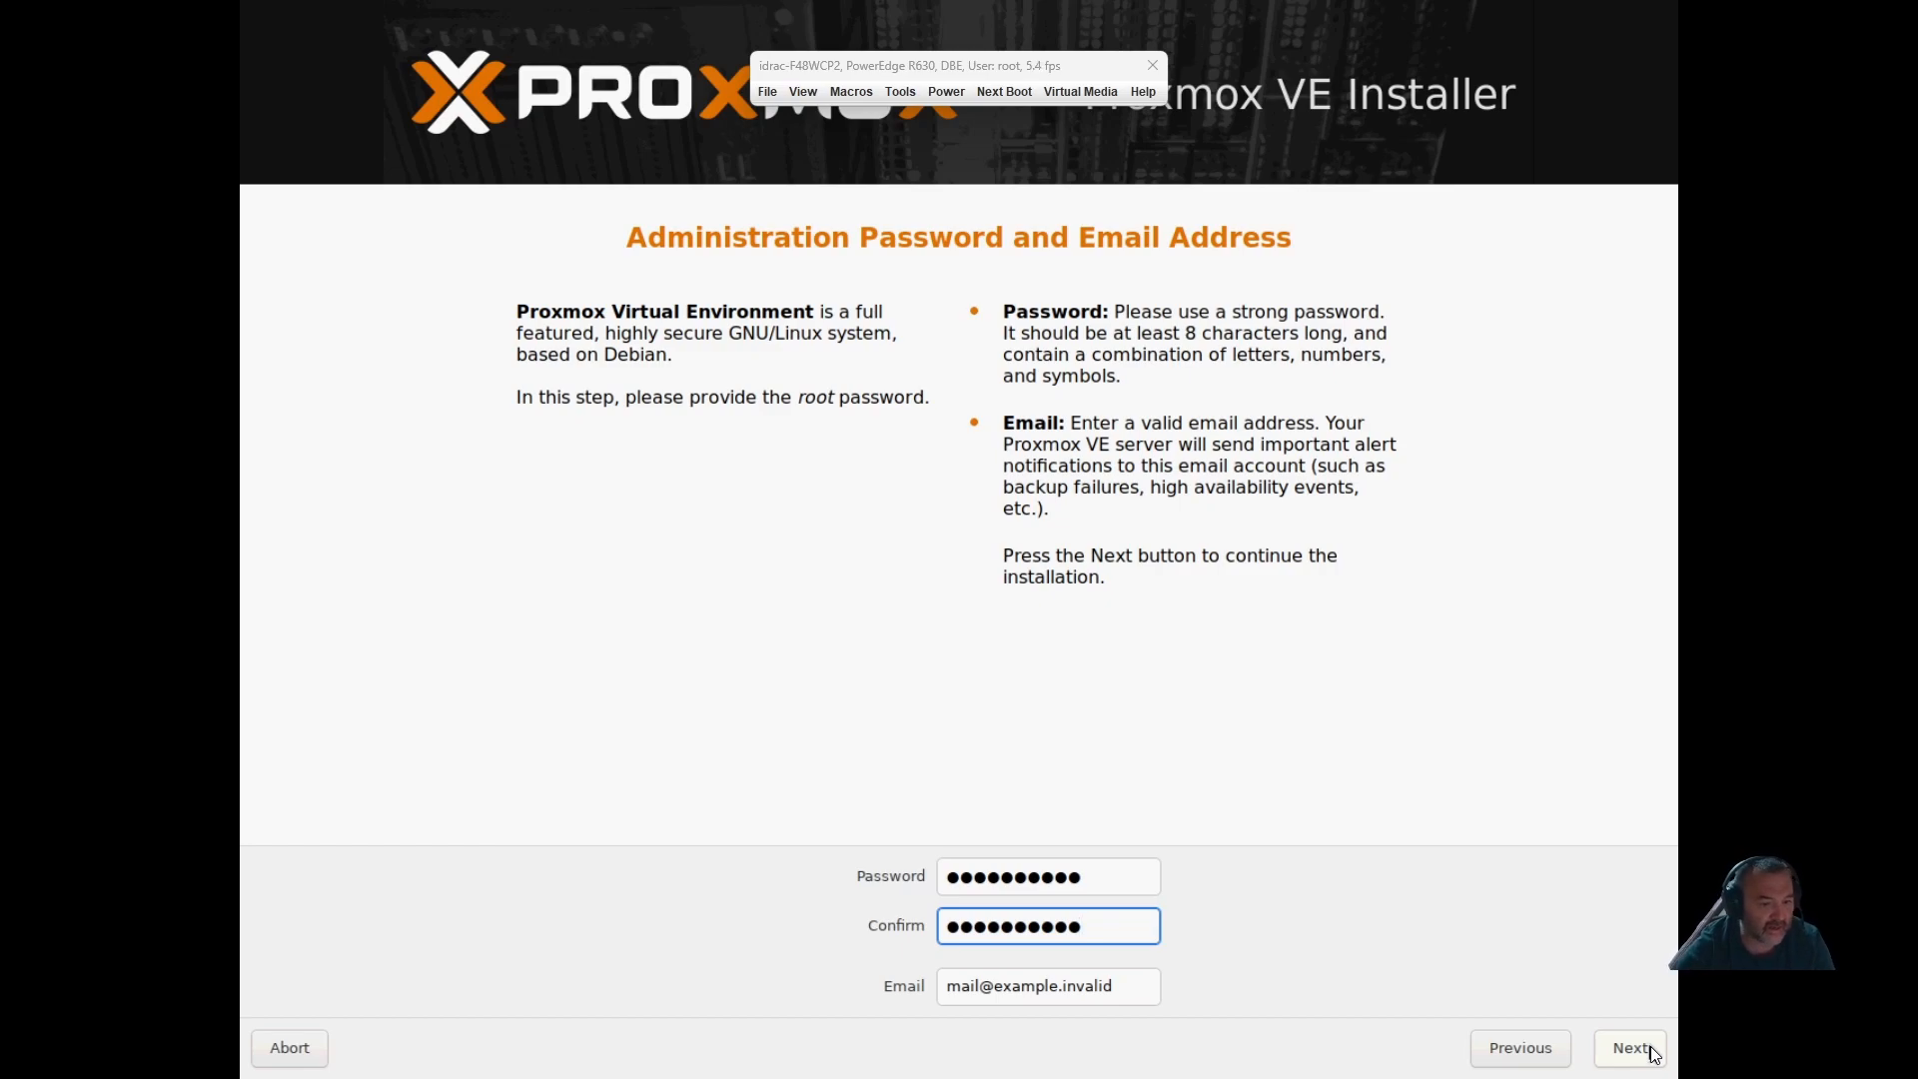
- Fill in the administrator's email address and proceed to network configuration
key("Tab")
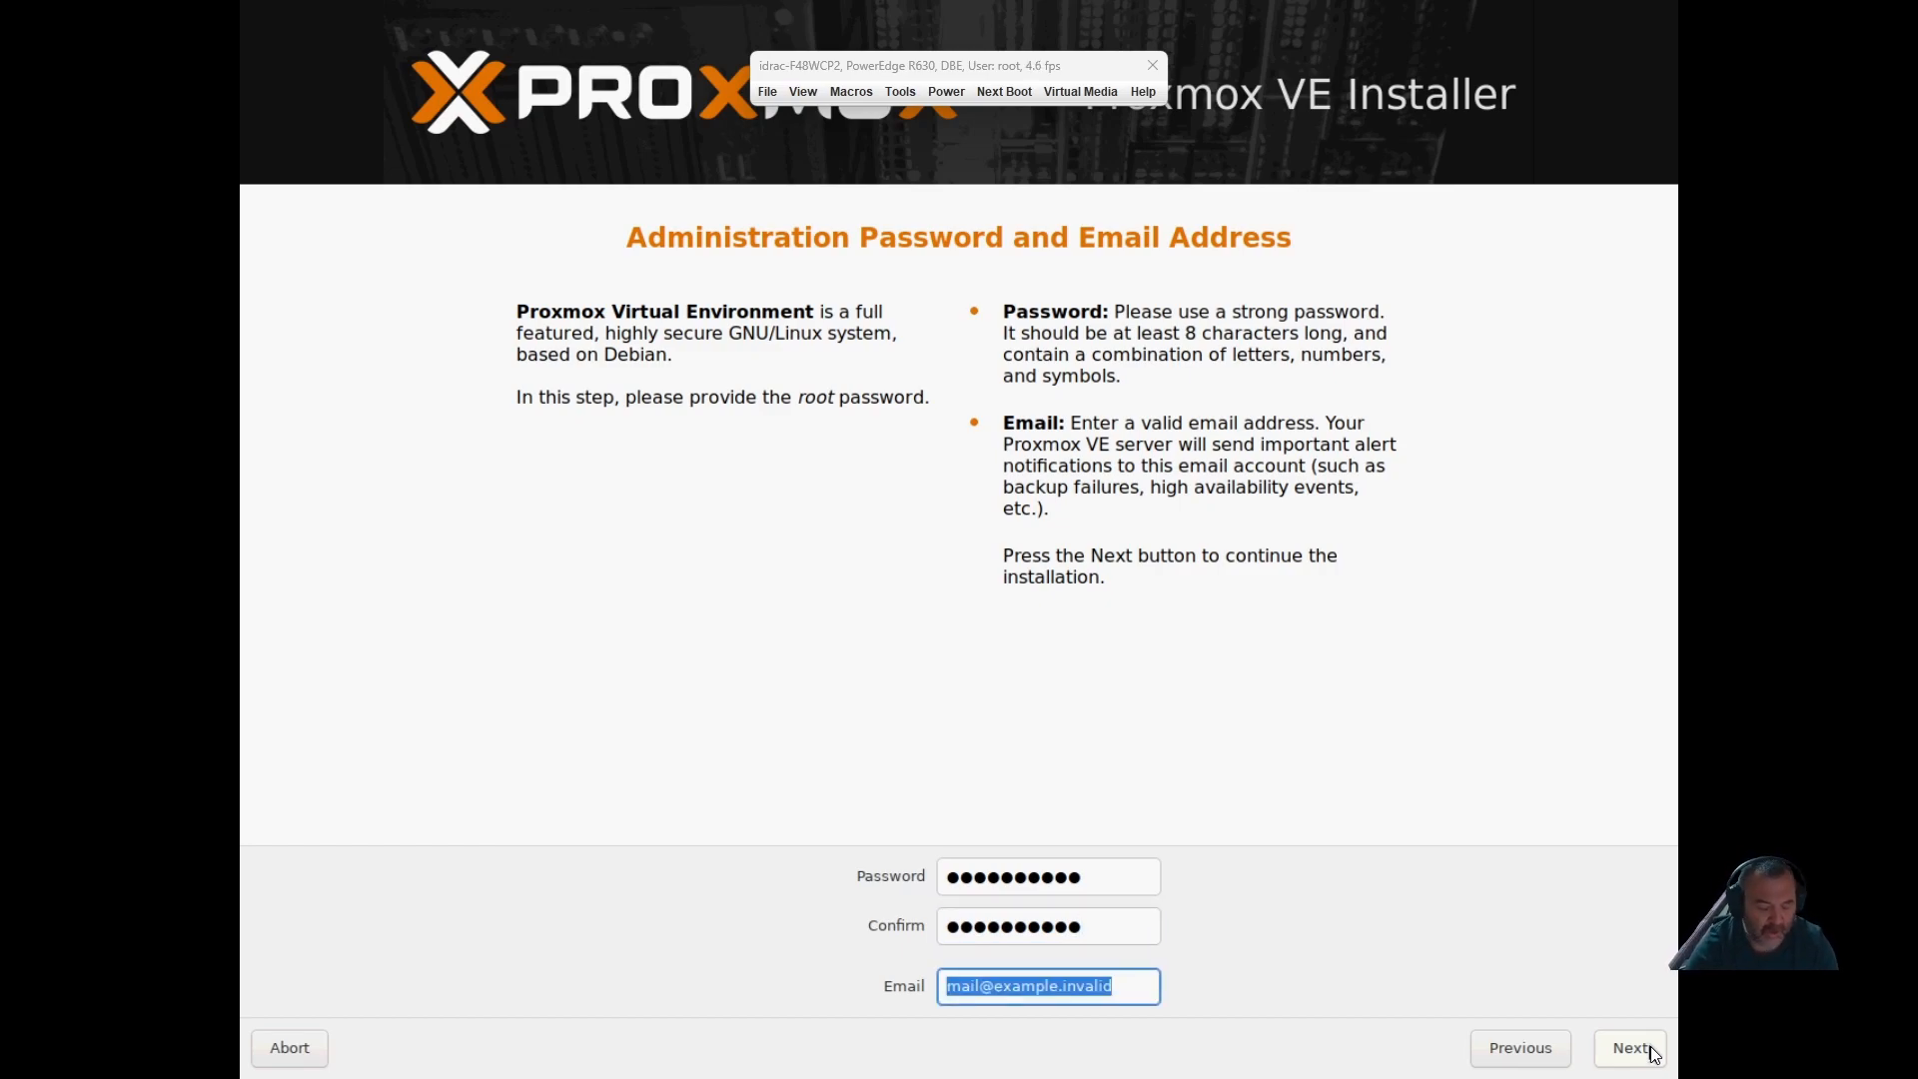
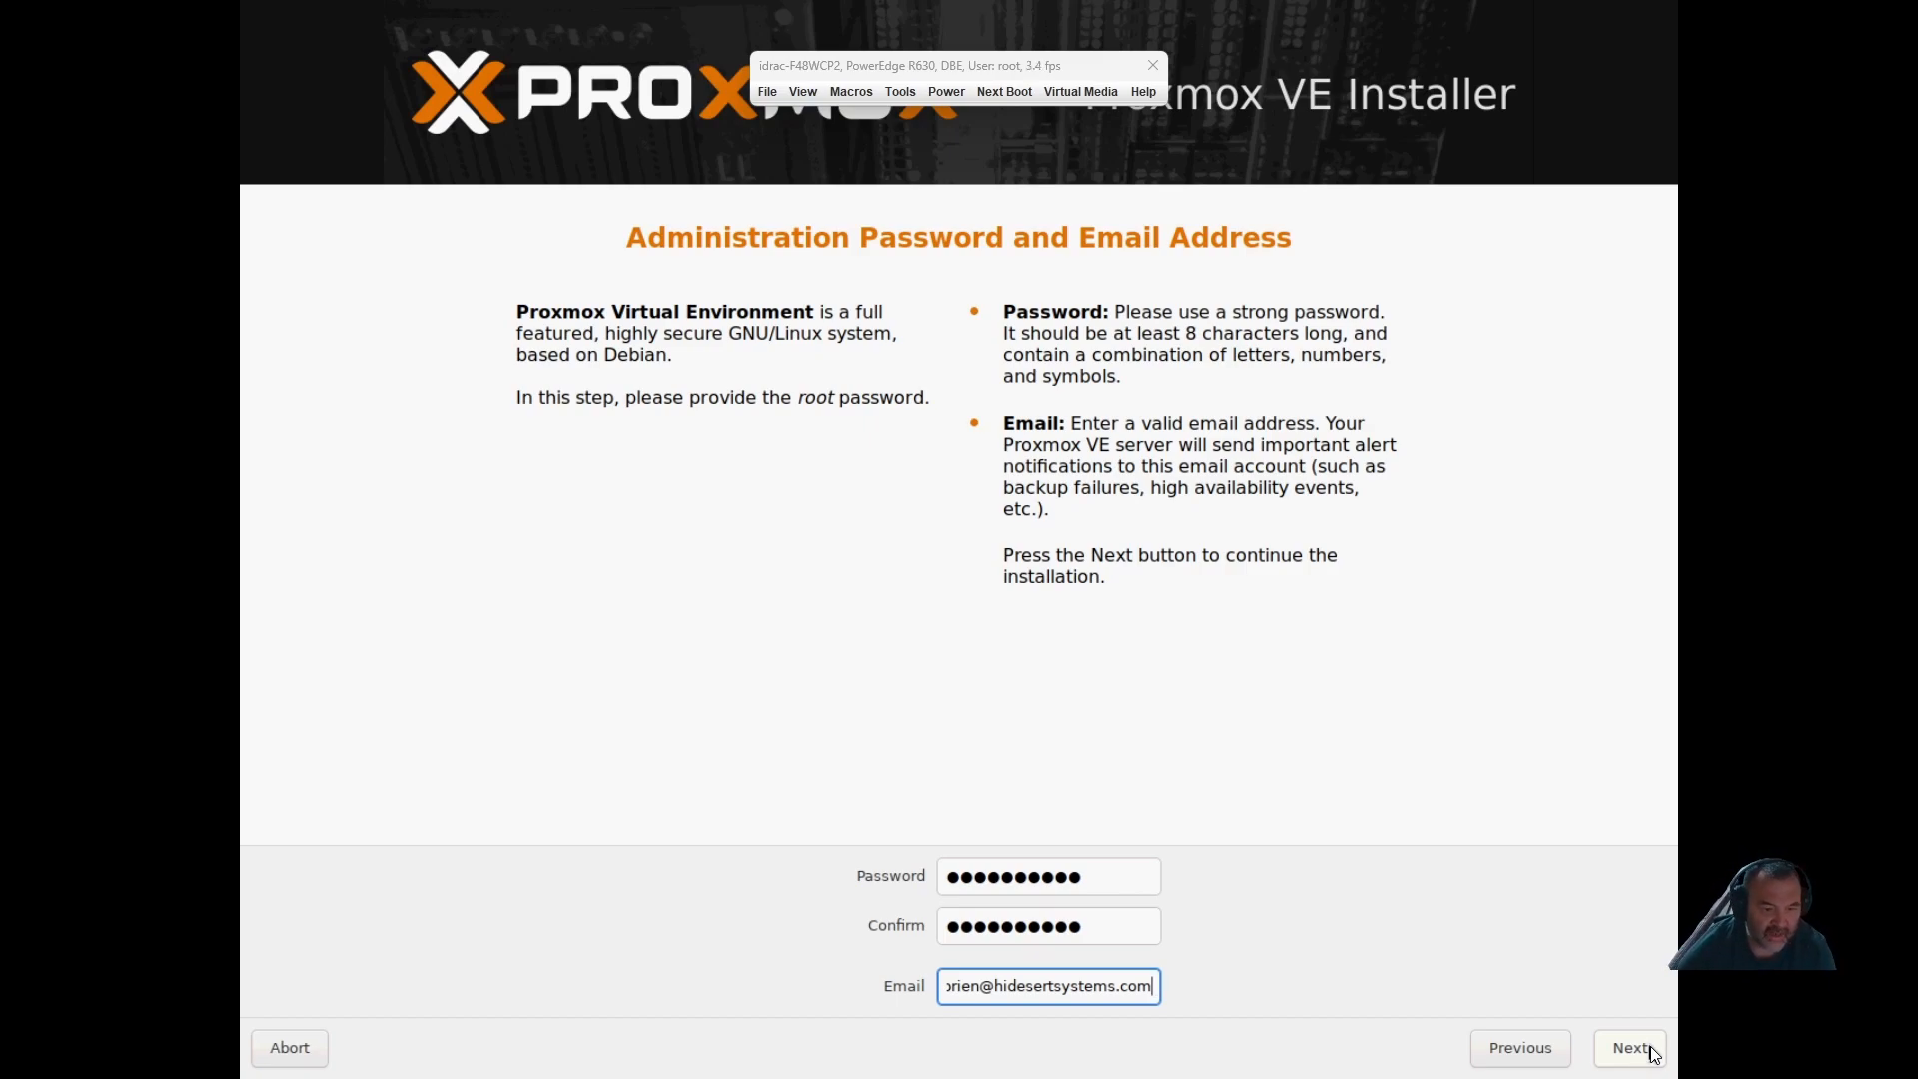
left_click(1630, 1048)
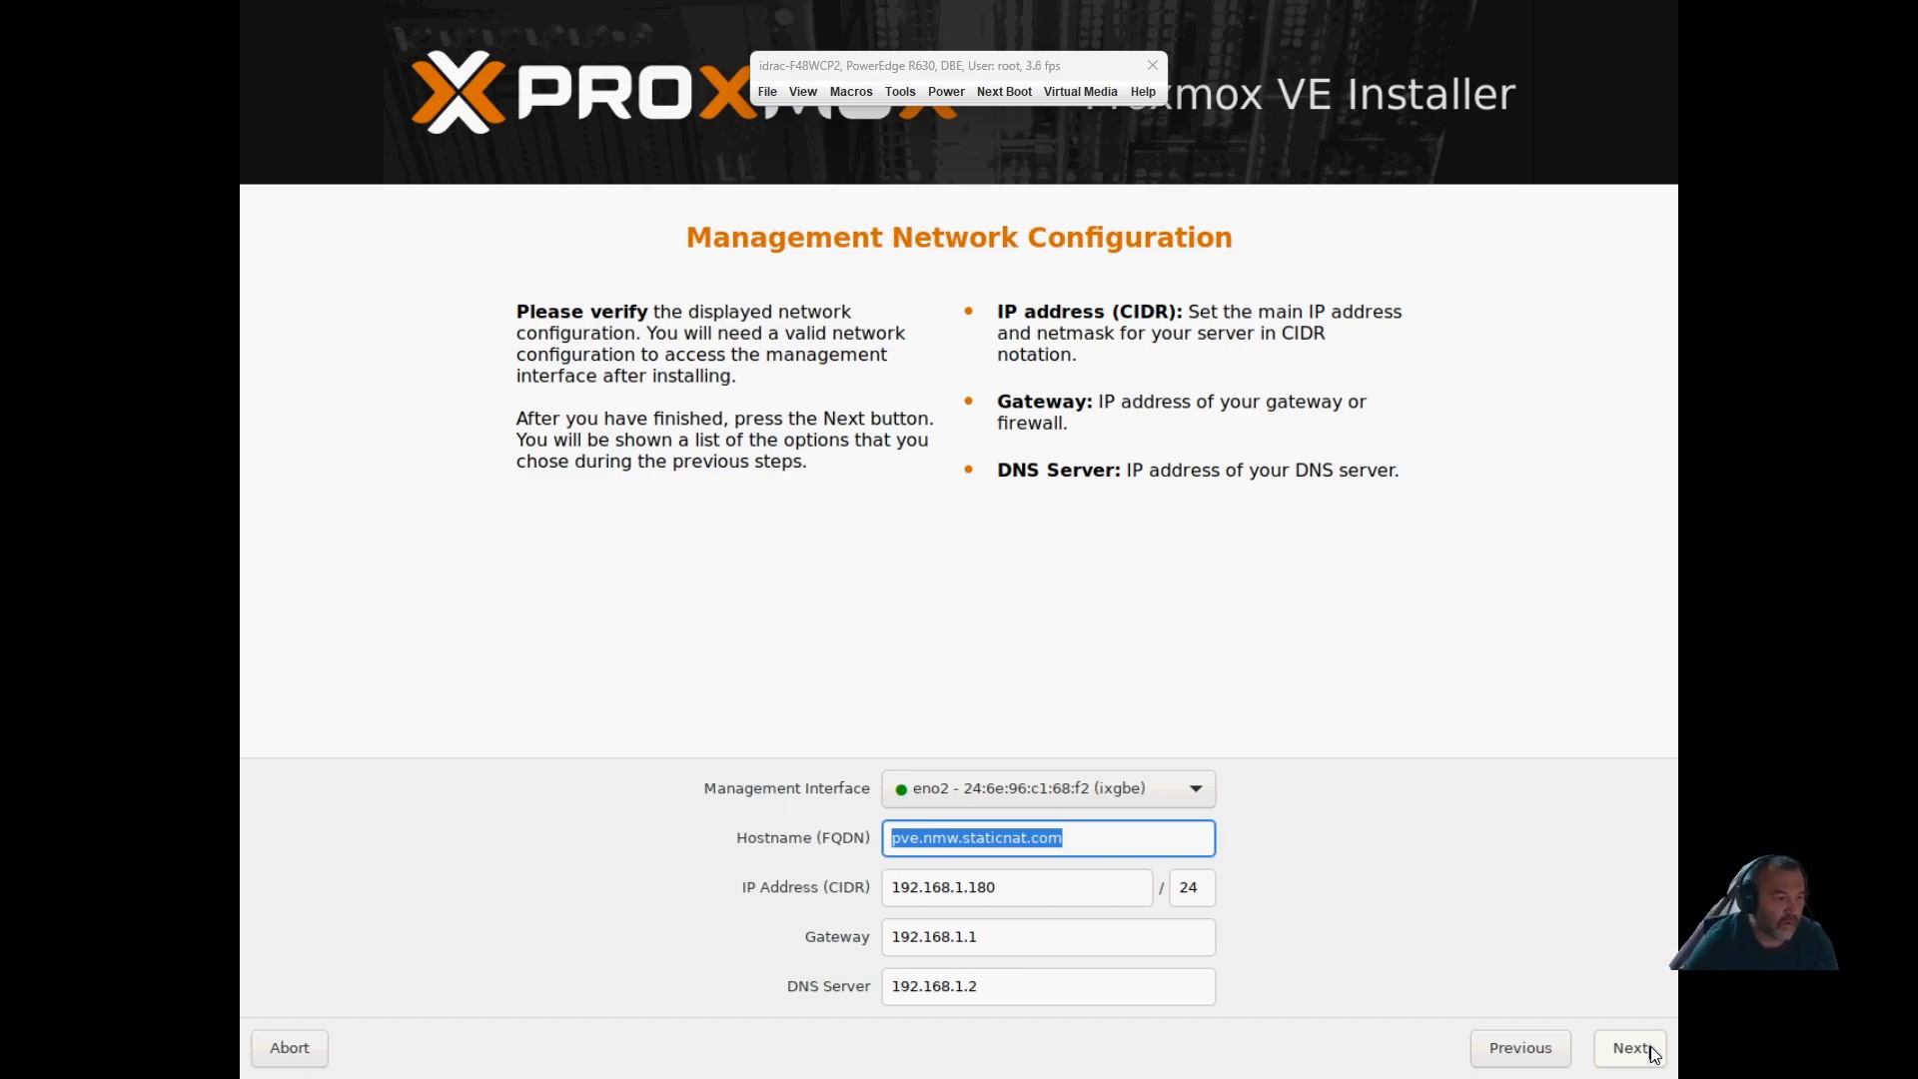
- List the Management Interface choices eno3, eno1, eno4 and eno2
left_click(1199, 805)
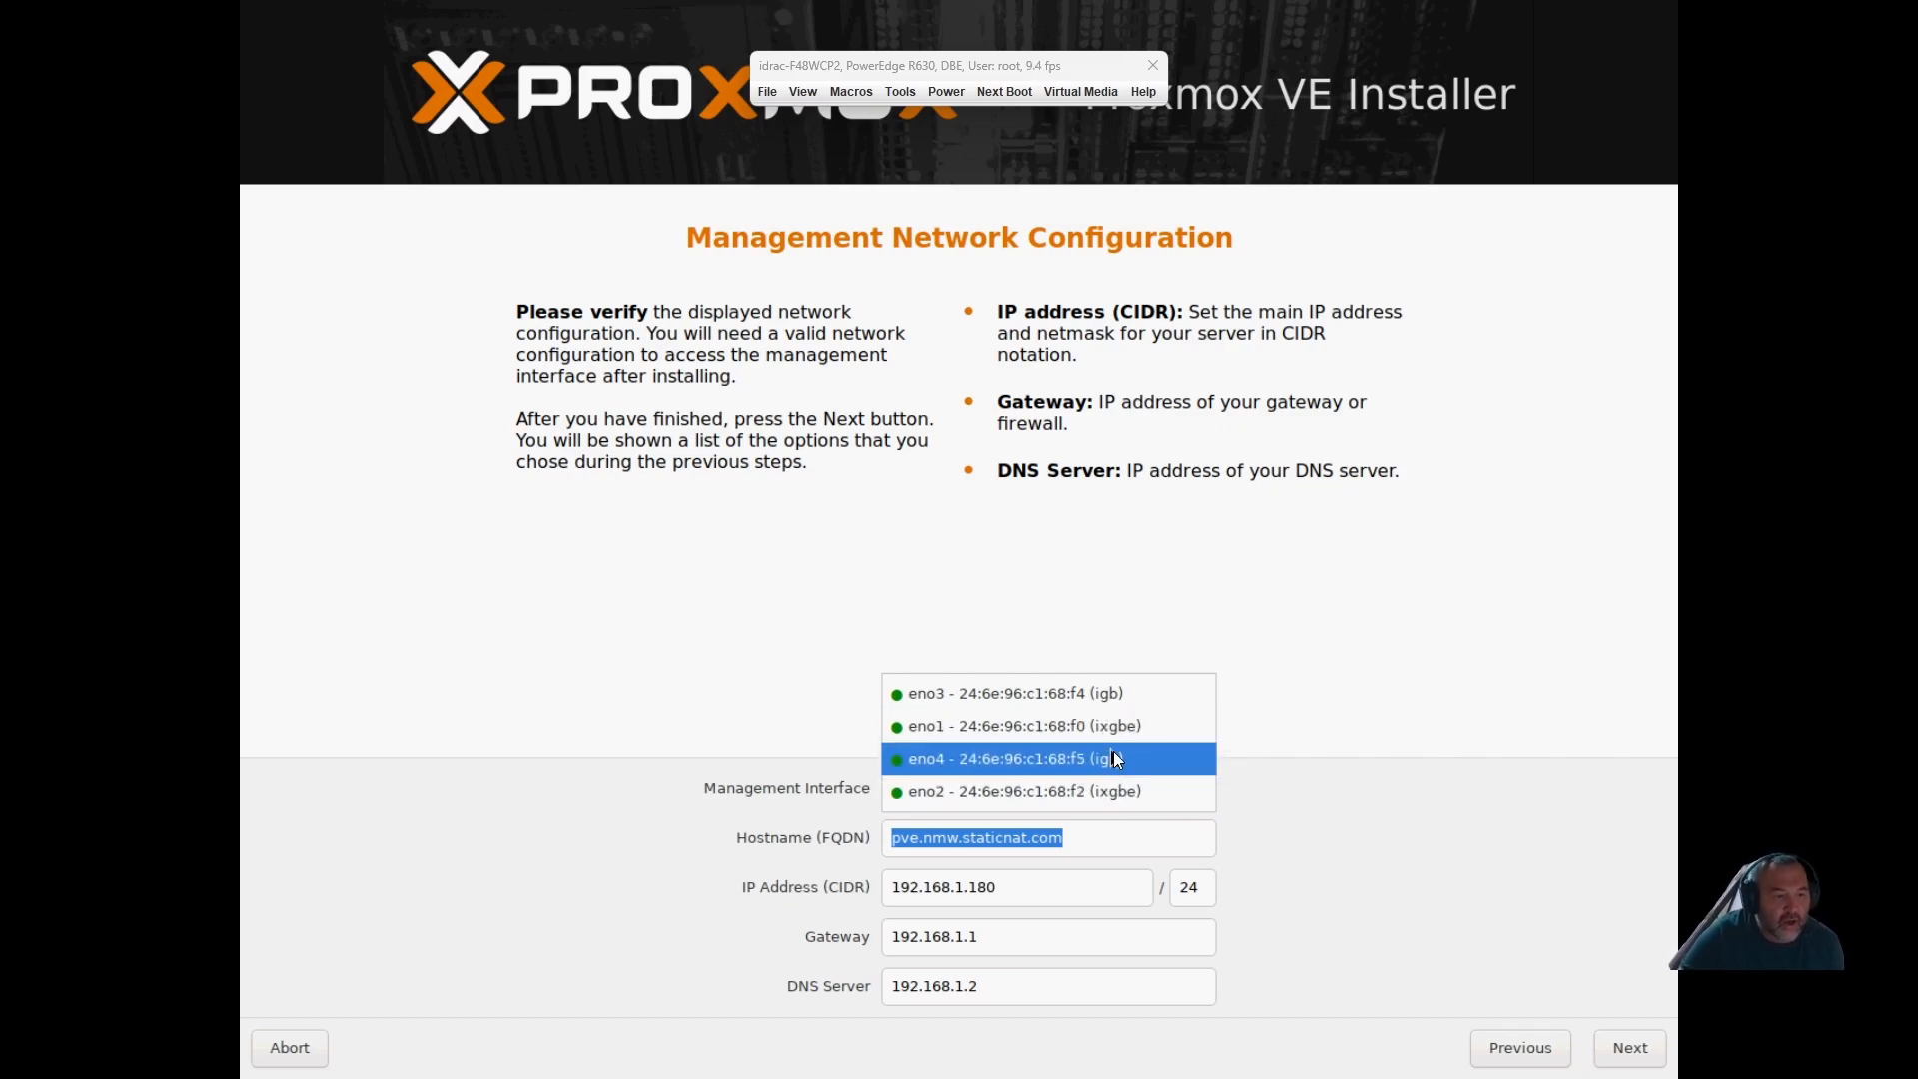
- Choose eno3 (igb) as the management interface instead of eno2
left_click(1033, 694)
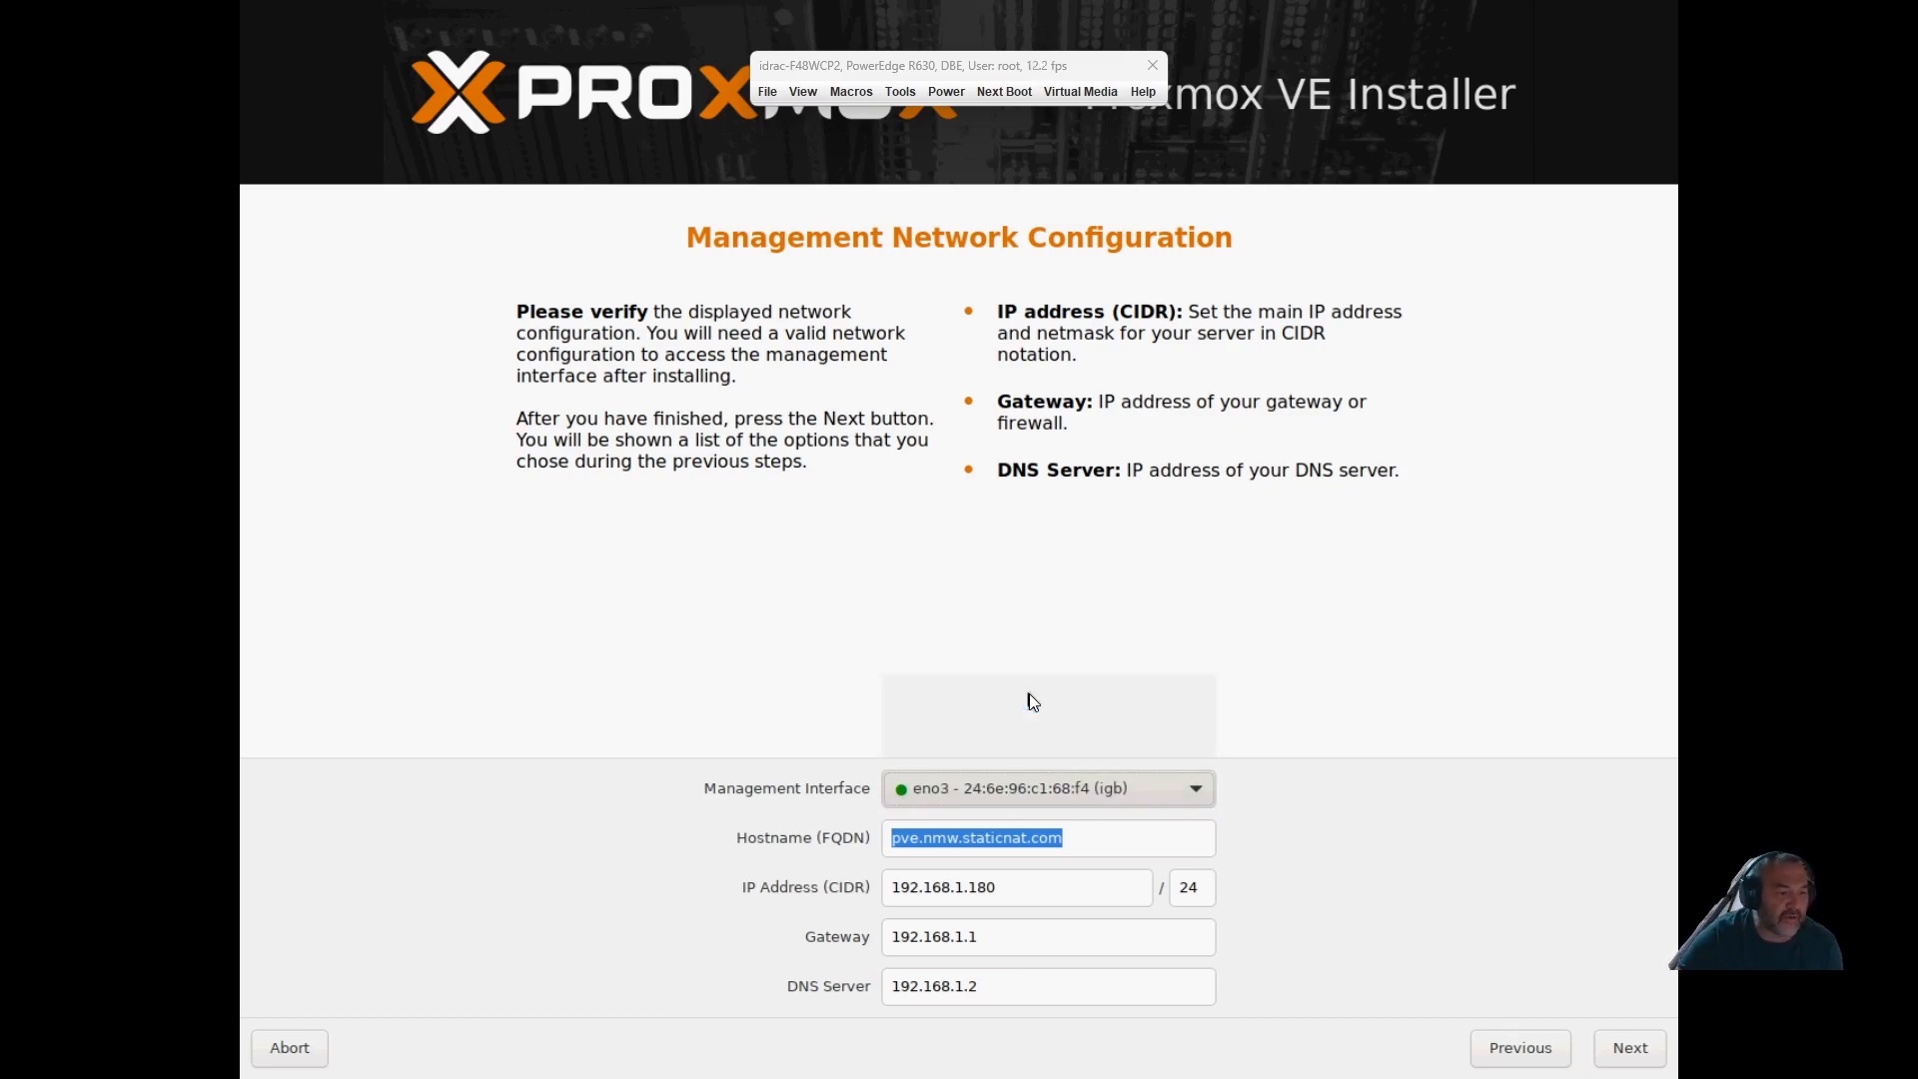
- Change the hostname from pve.nmw.staticnat.com to pvec1.nmw.staticnat.com
left_click(1127, 841)
key("BackSpace")
key("BackSpace")
key("BackSpace")
key("BackSpace")
key("BackSpace")
key("BackSpace")
key("BackSpace")
key("BackSpace")
key("BackSpace")
key("BackSpace")
key("BackSpace")
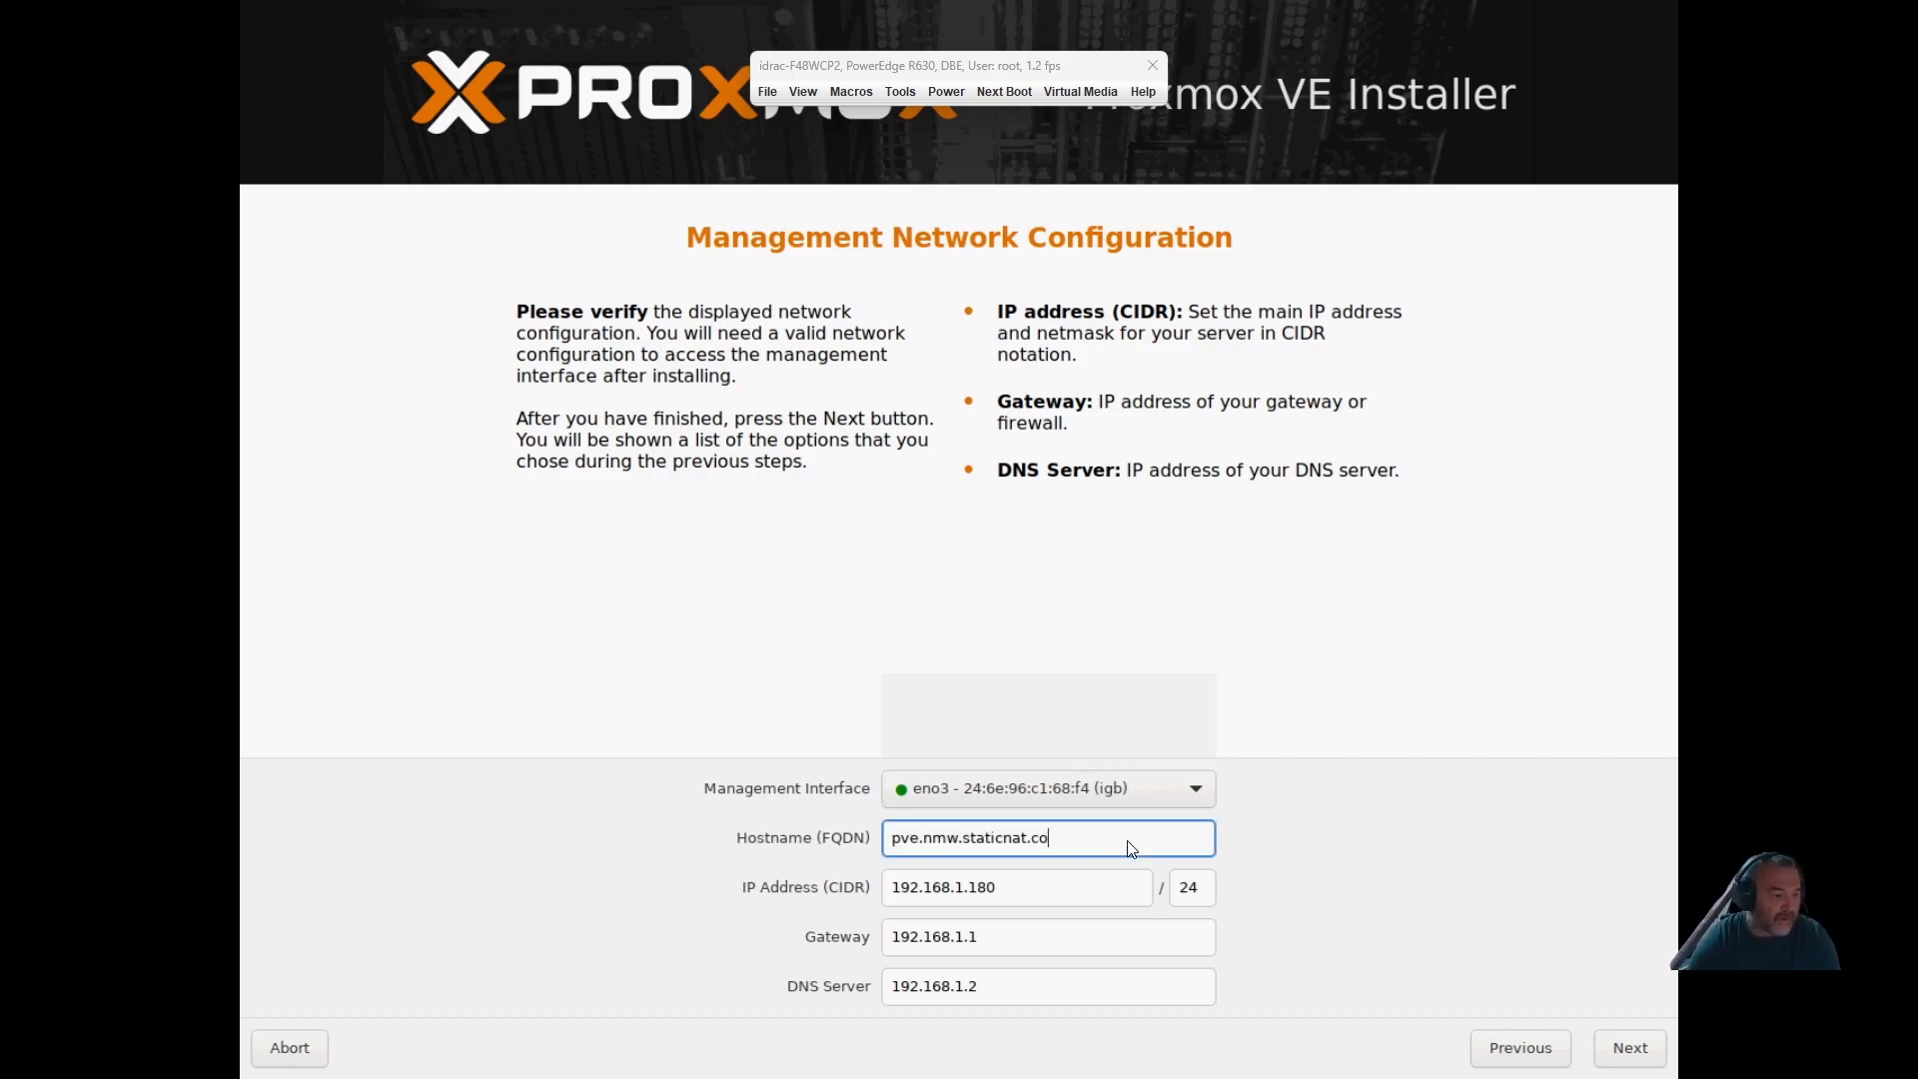
key("BackSpace")
key("BackSpace")
key("BackSpace")
key("BackSpace")
key("BackSpace")
key("BackSpace")
key("BackSpace")
key("BackSpace")
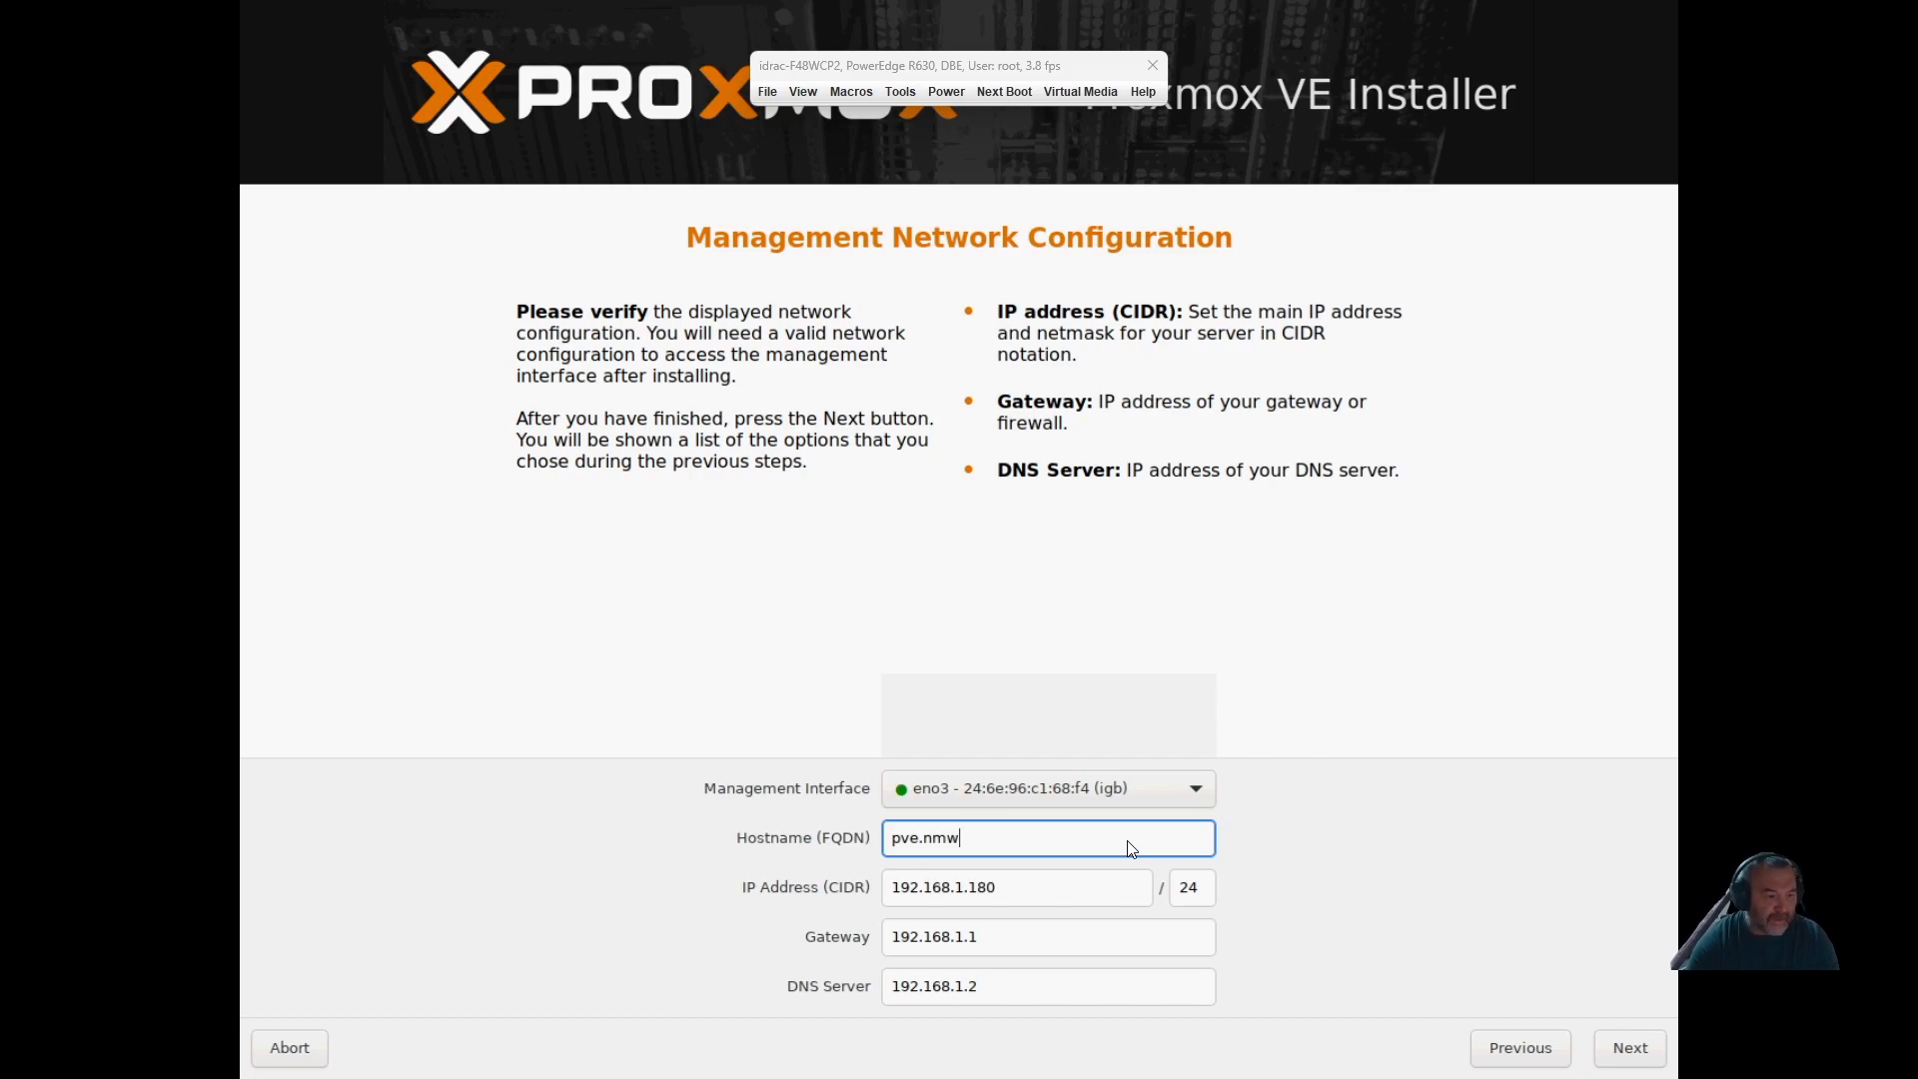
type("ec1")
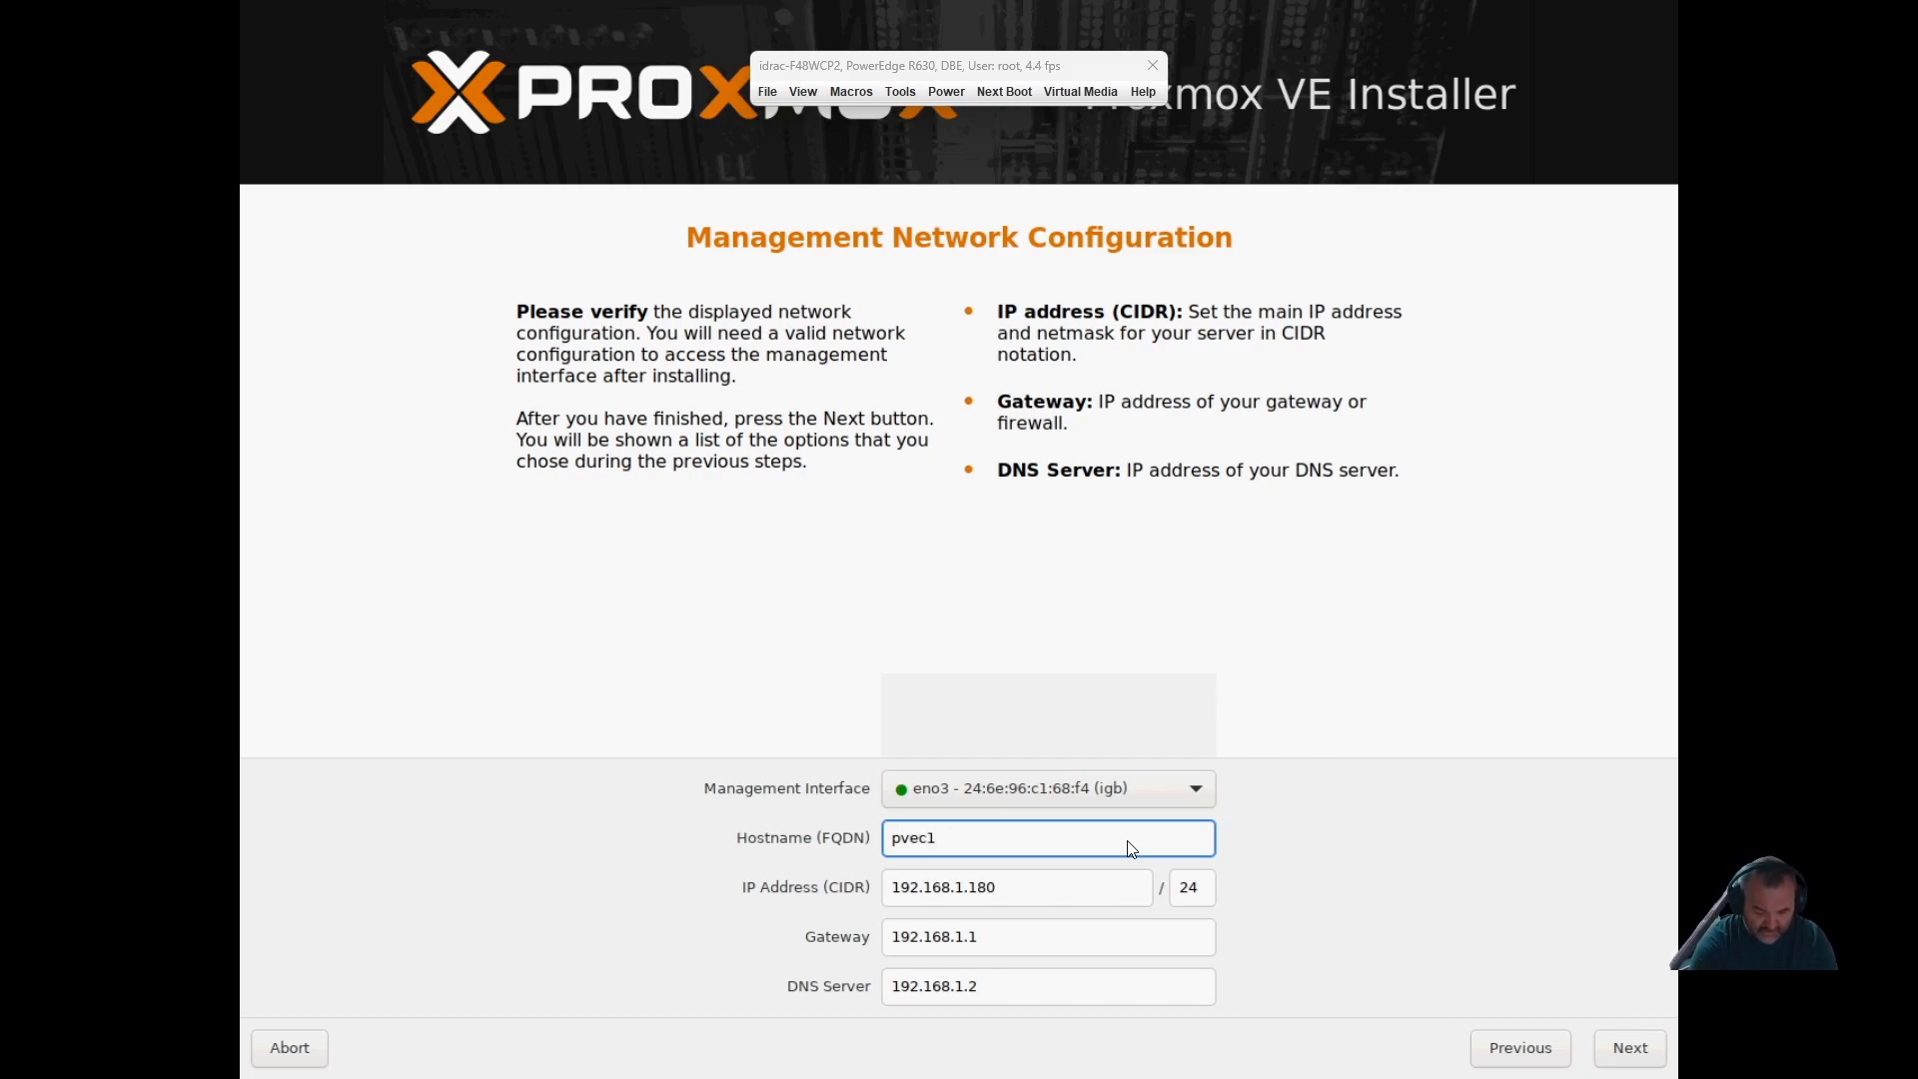
key("BackSpace")
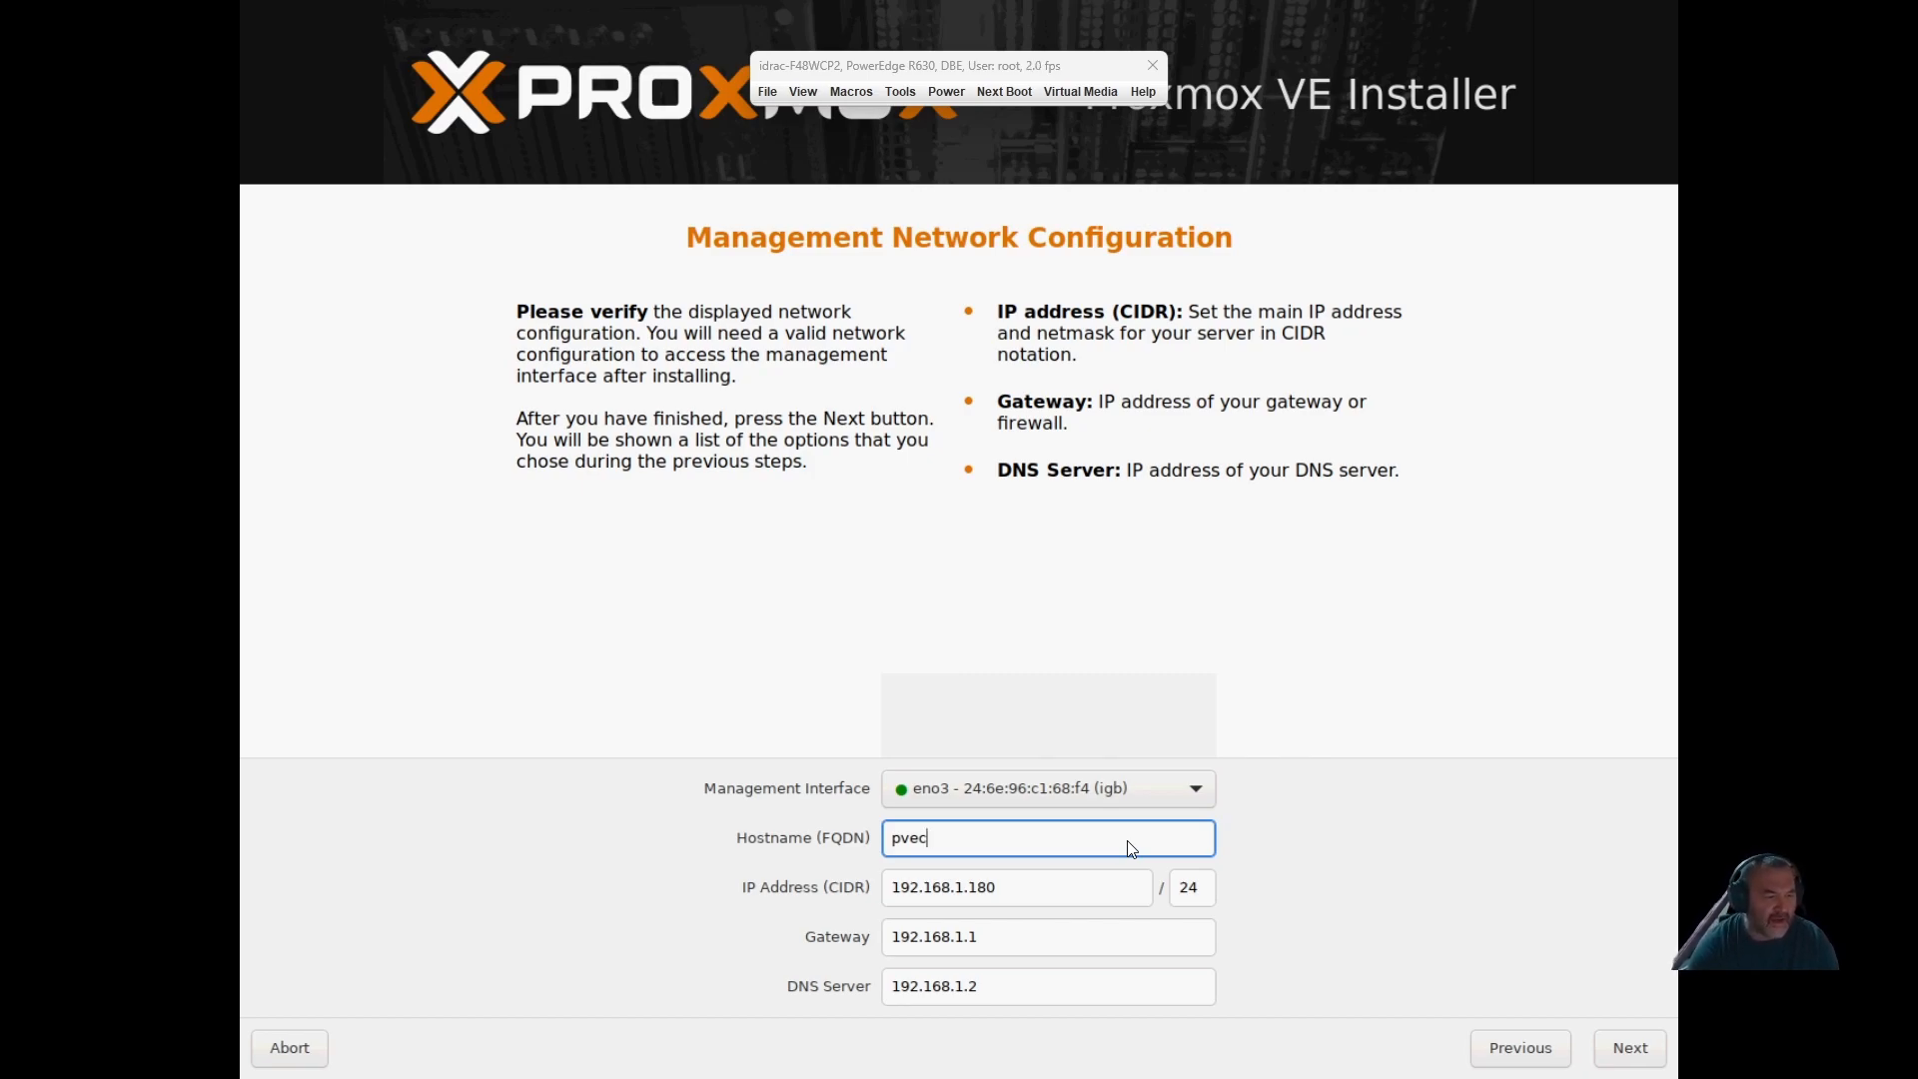
type("1")
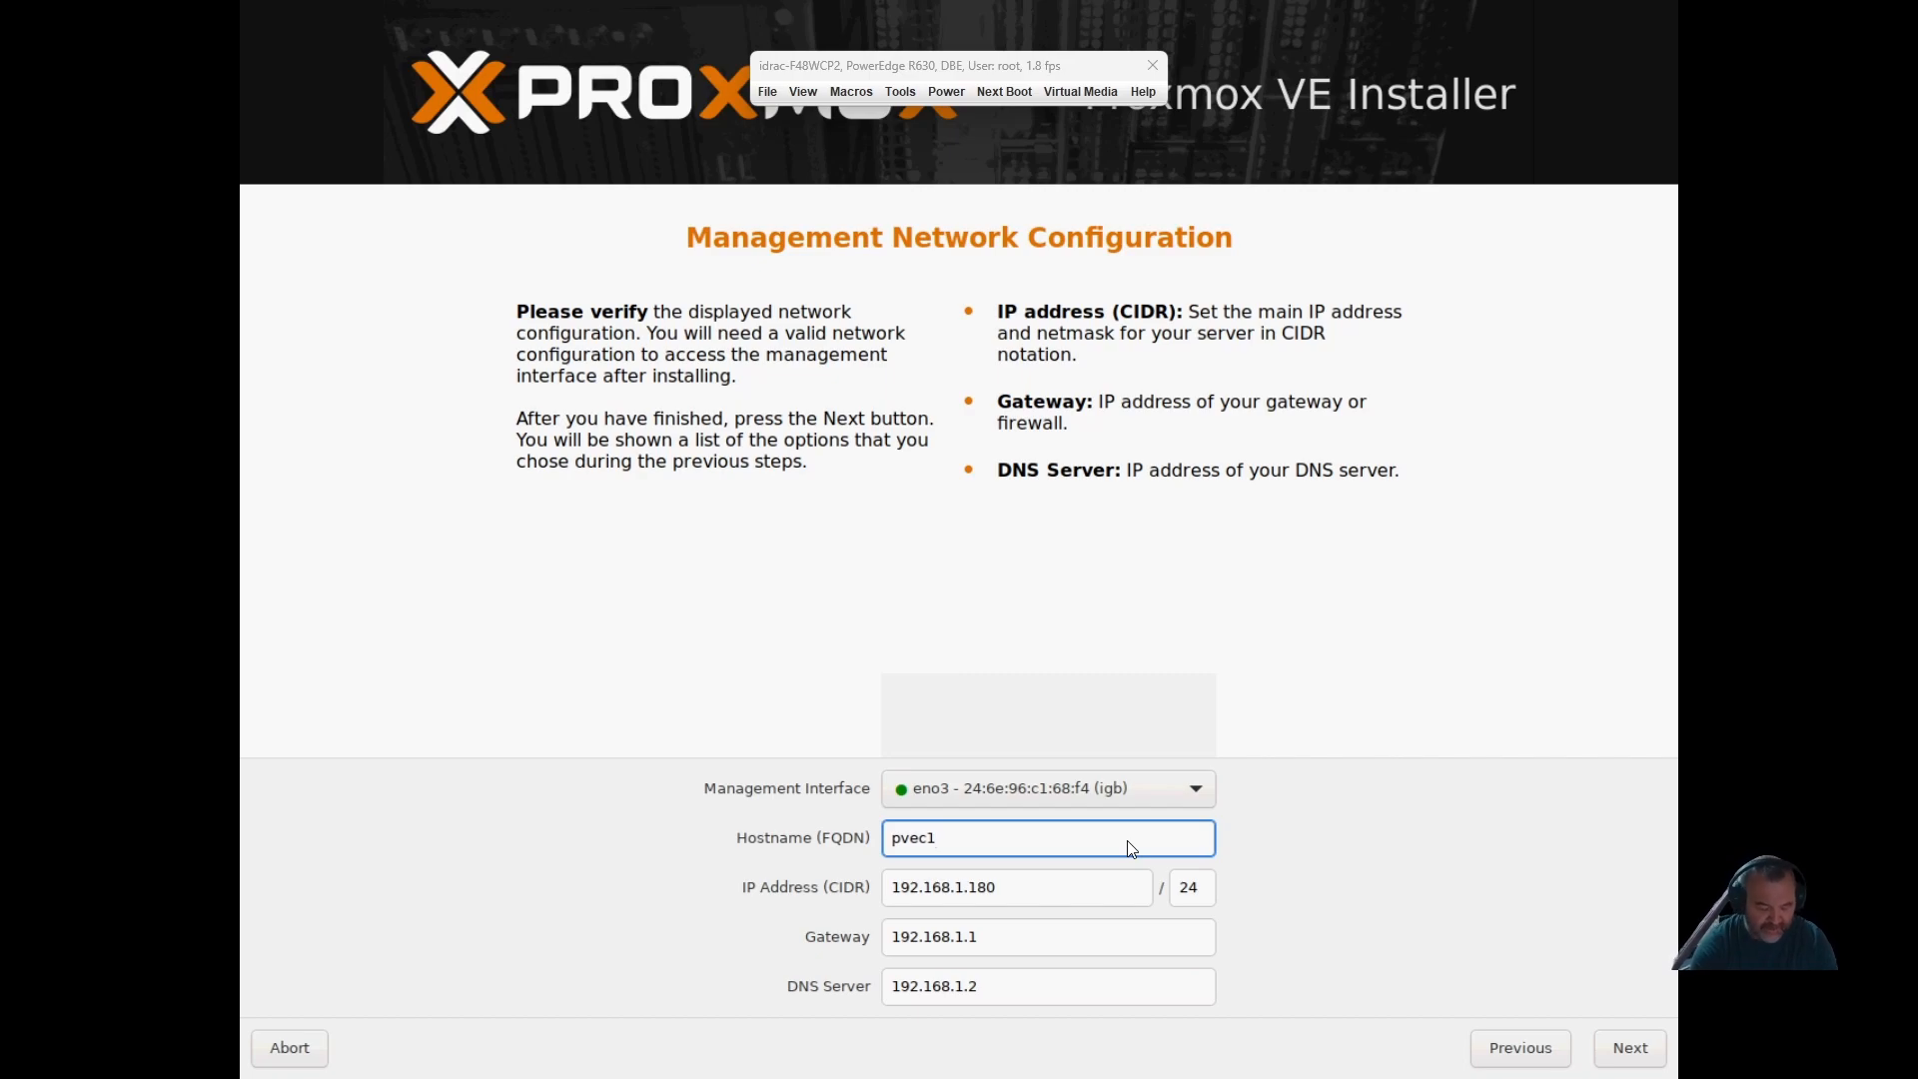
type(".")
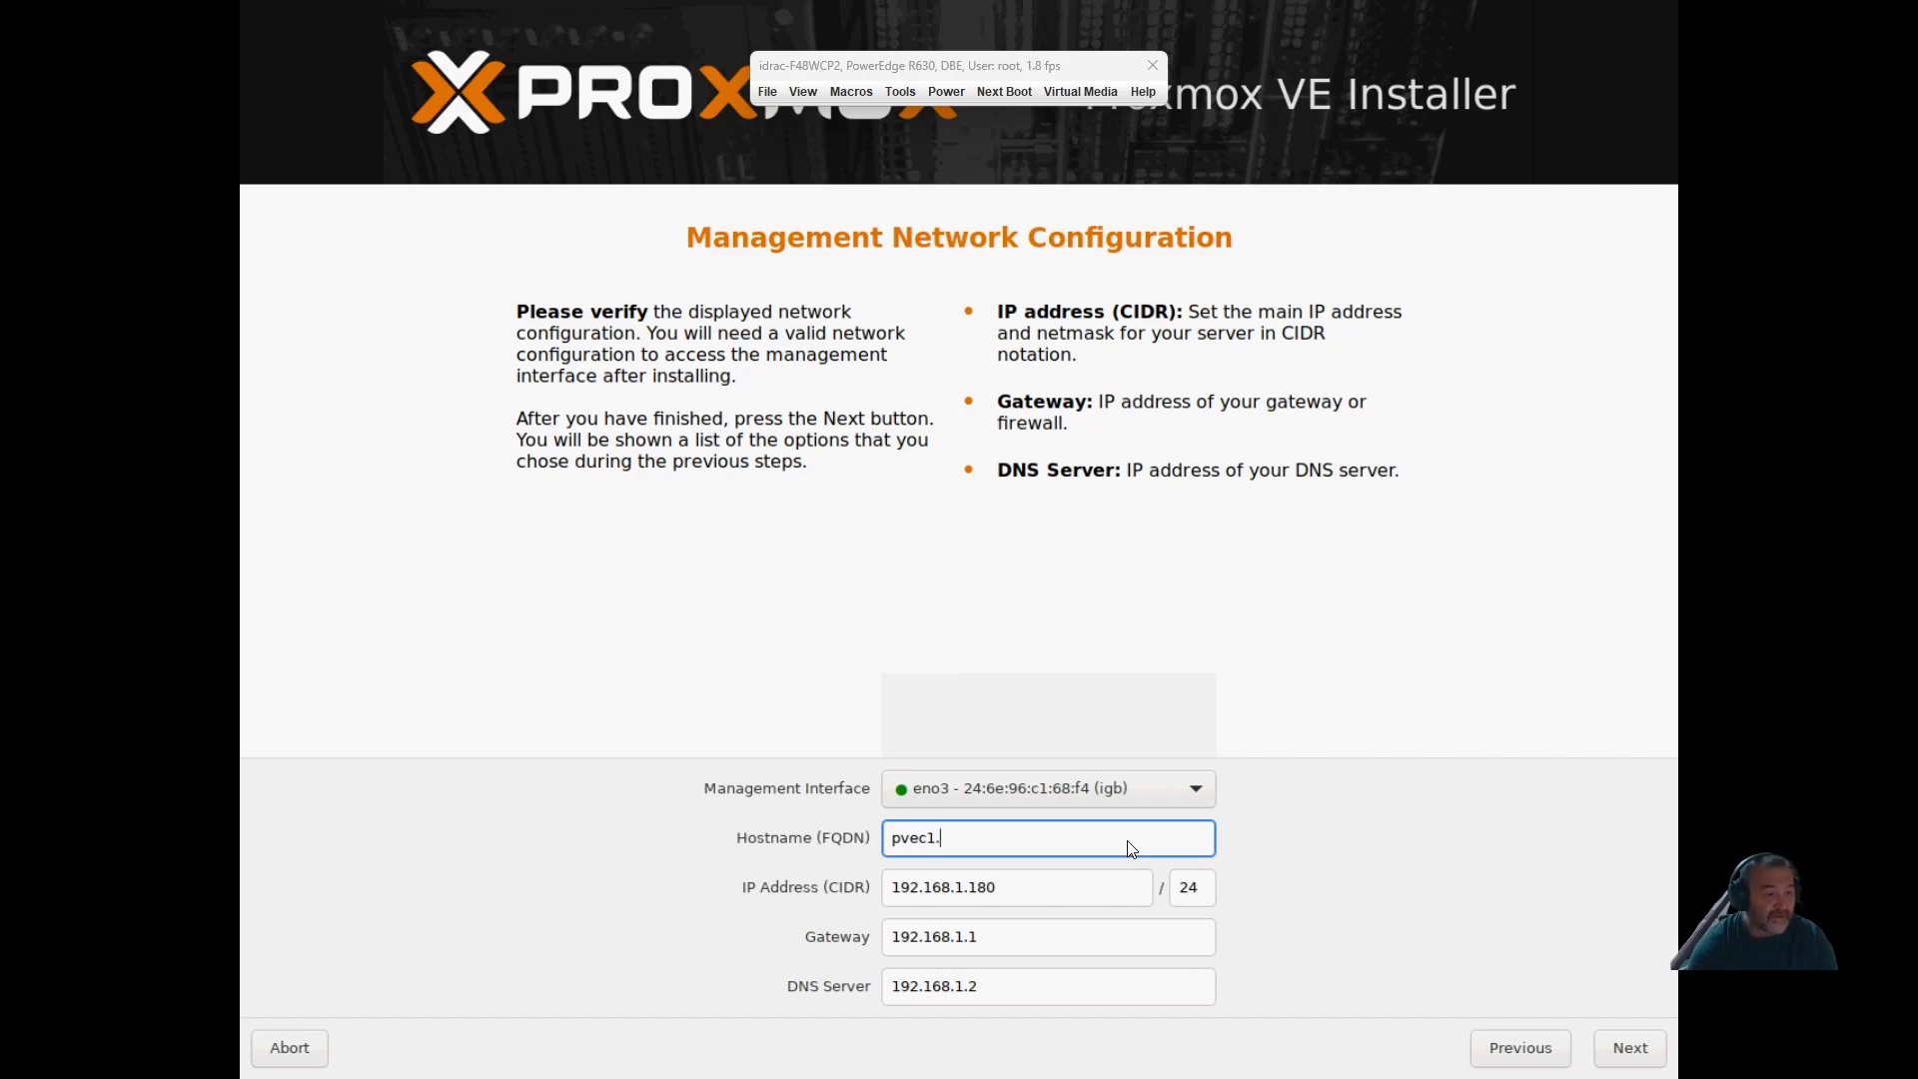
type("nmw.staticnat.com")
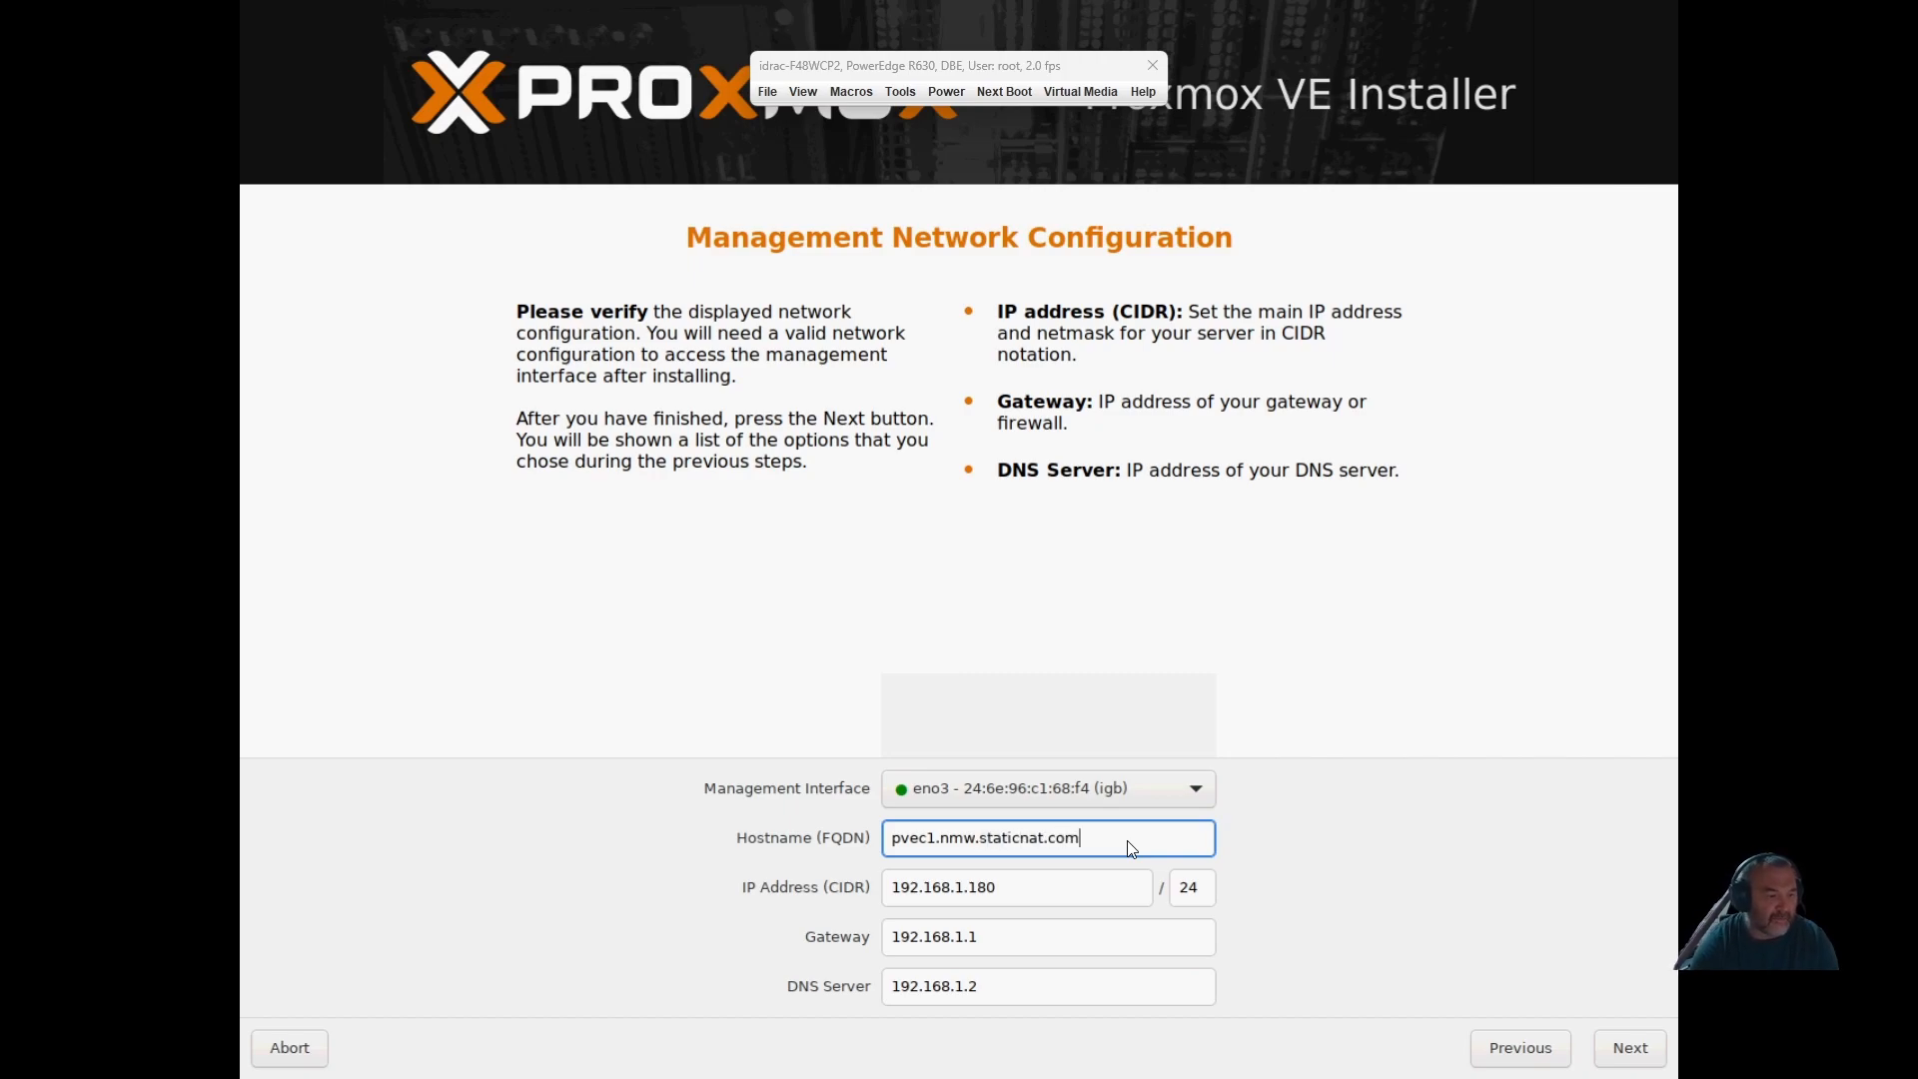
- Change the IP address from 192.168.1.180 to 192.168.1.12/24 and continue to the Summary page
left_click(1064, 889)
key("BackSpace")
key("BackSpace")
key("BackSpace")
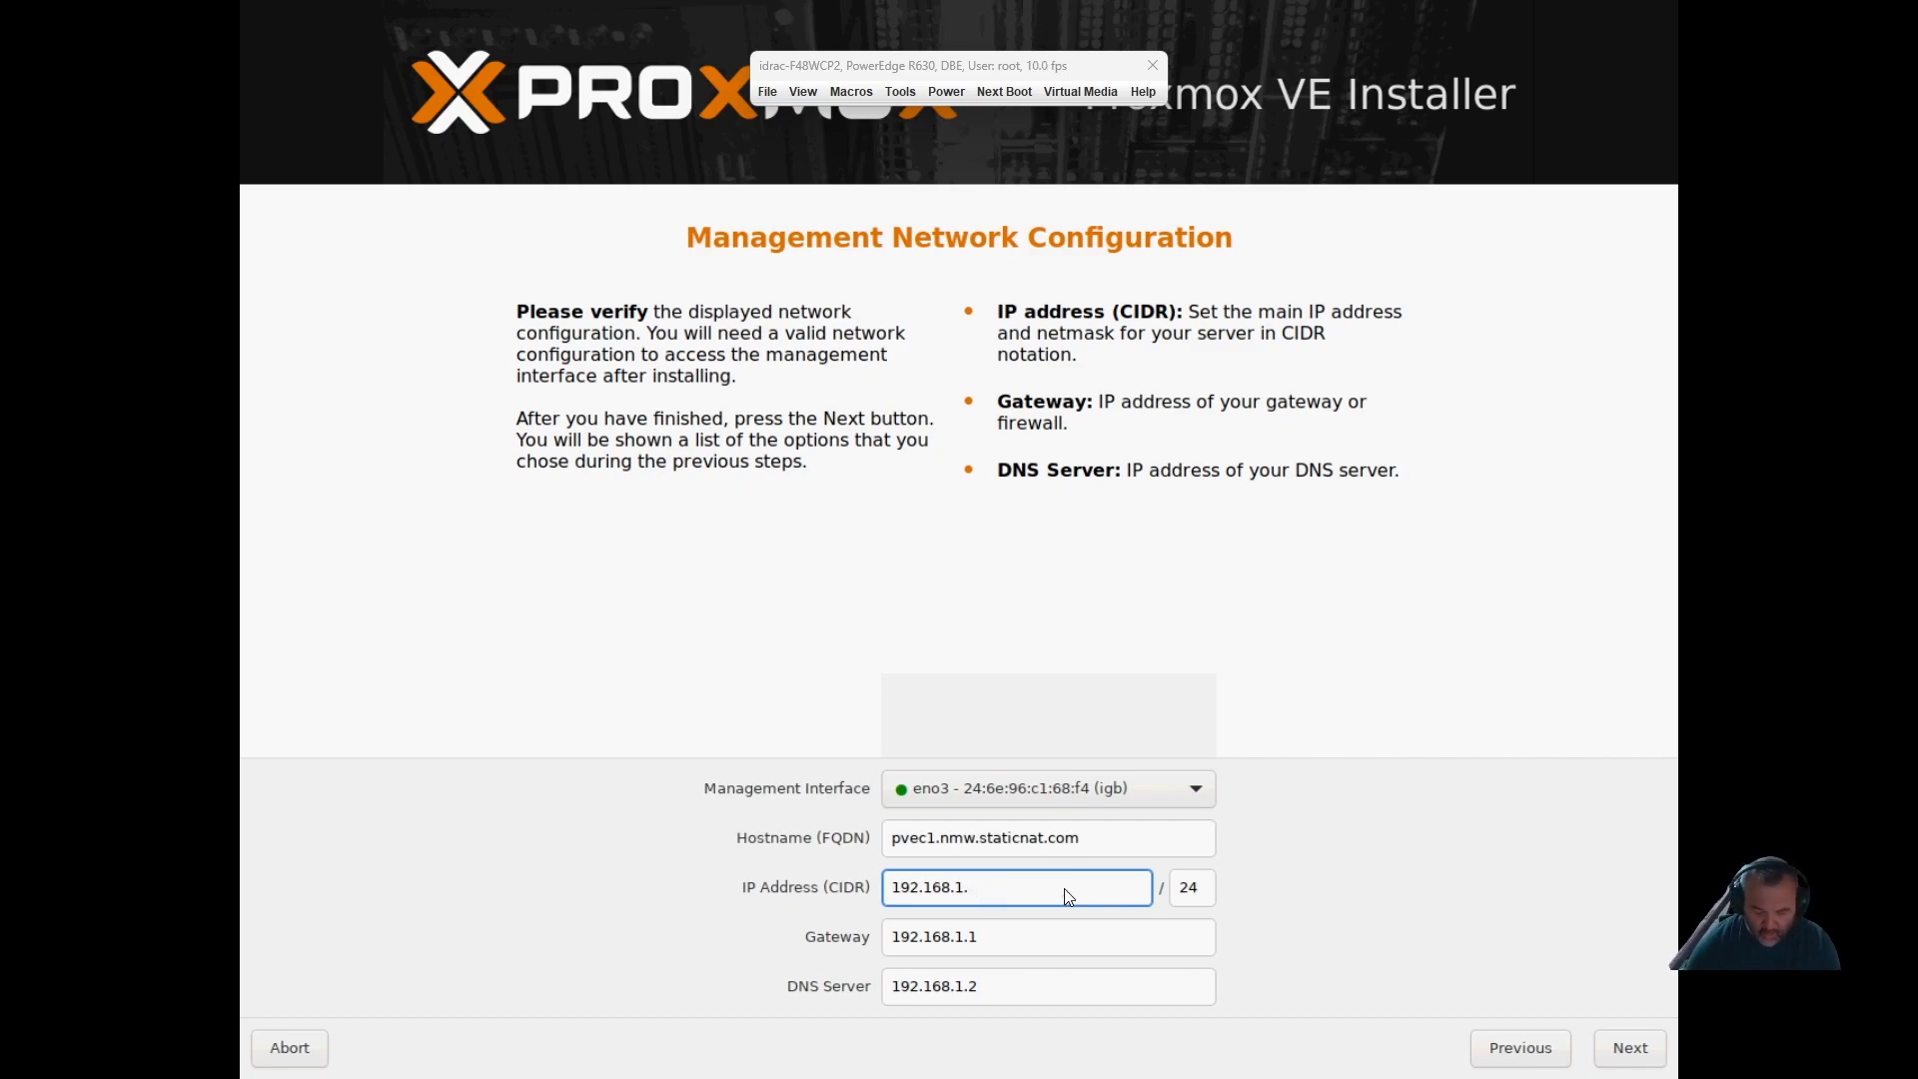
type("12")
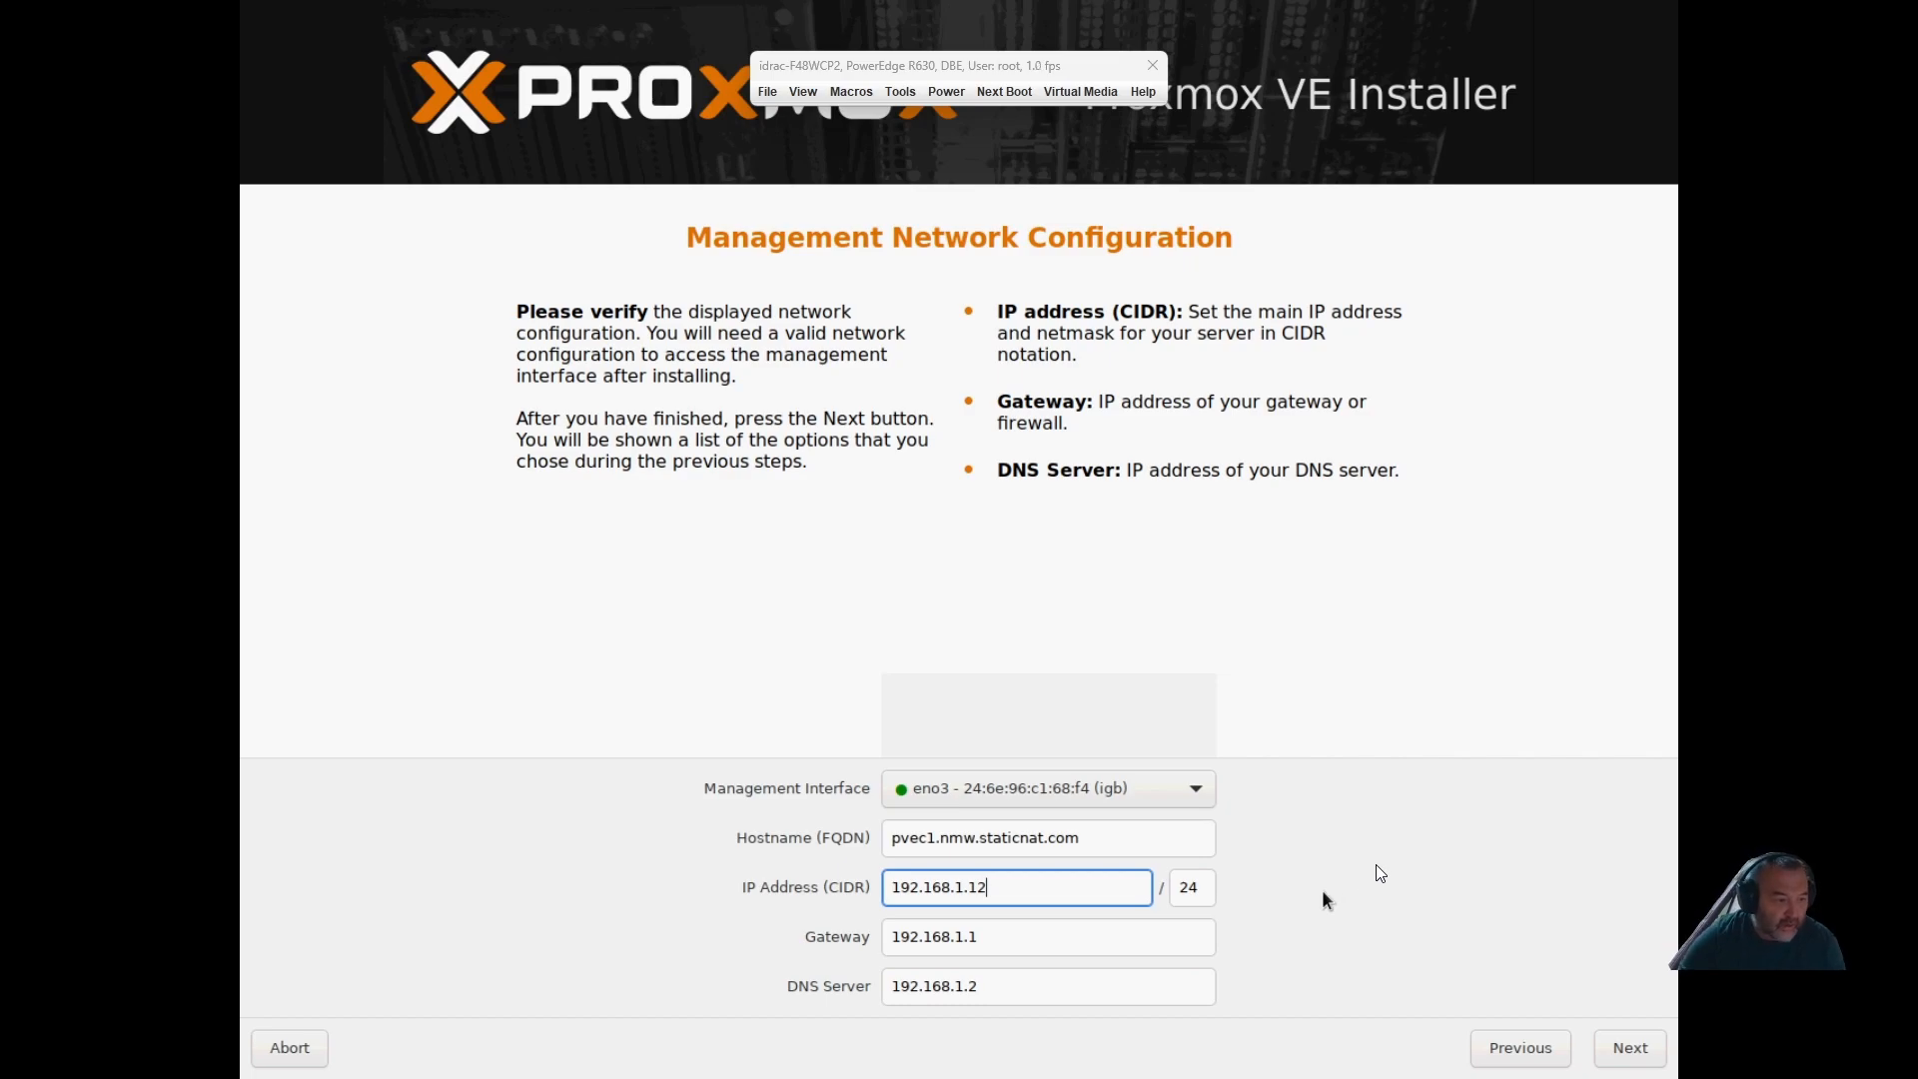
left_click(1628, 1048)
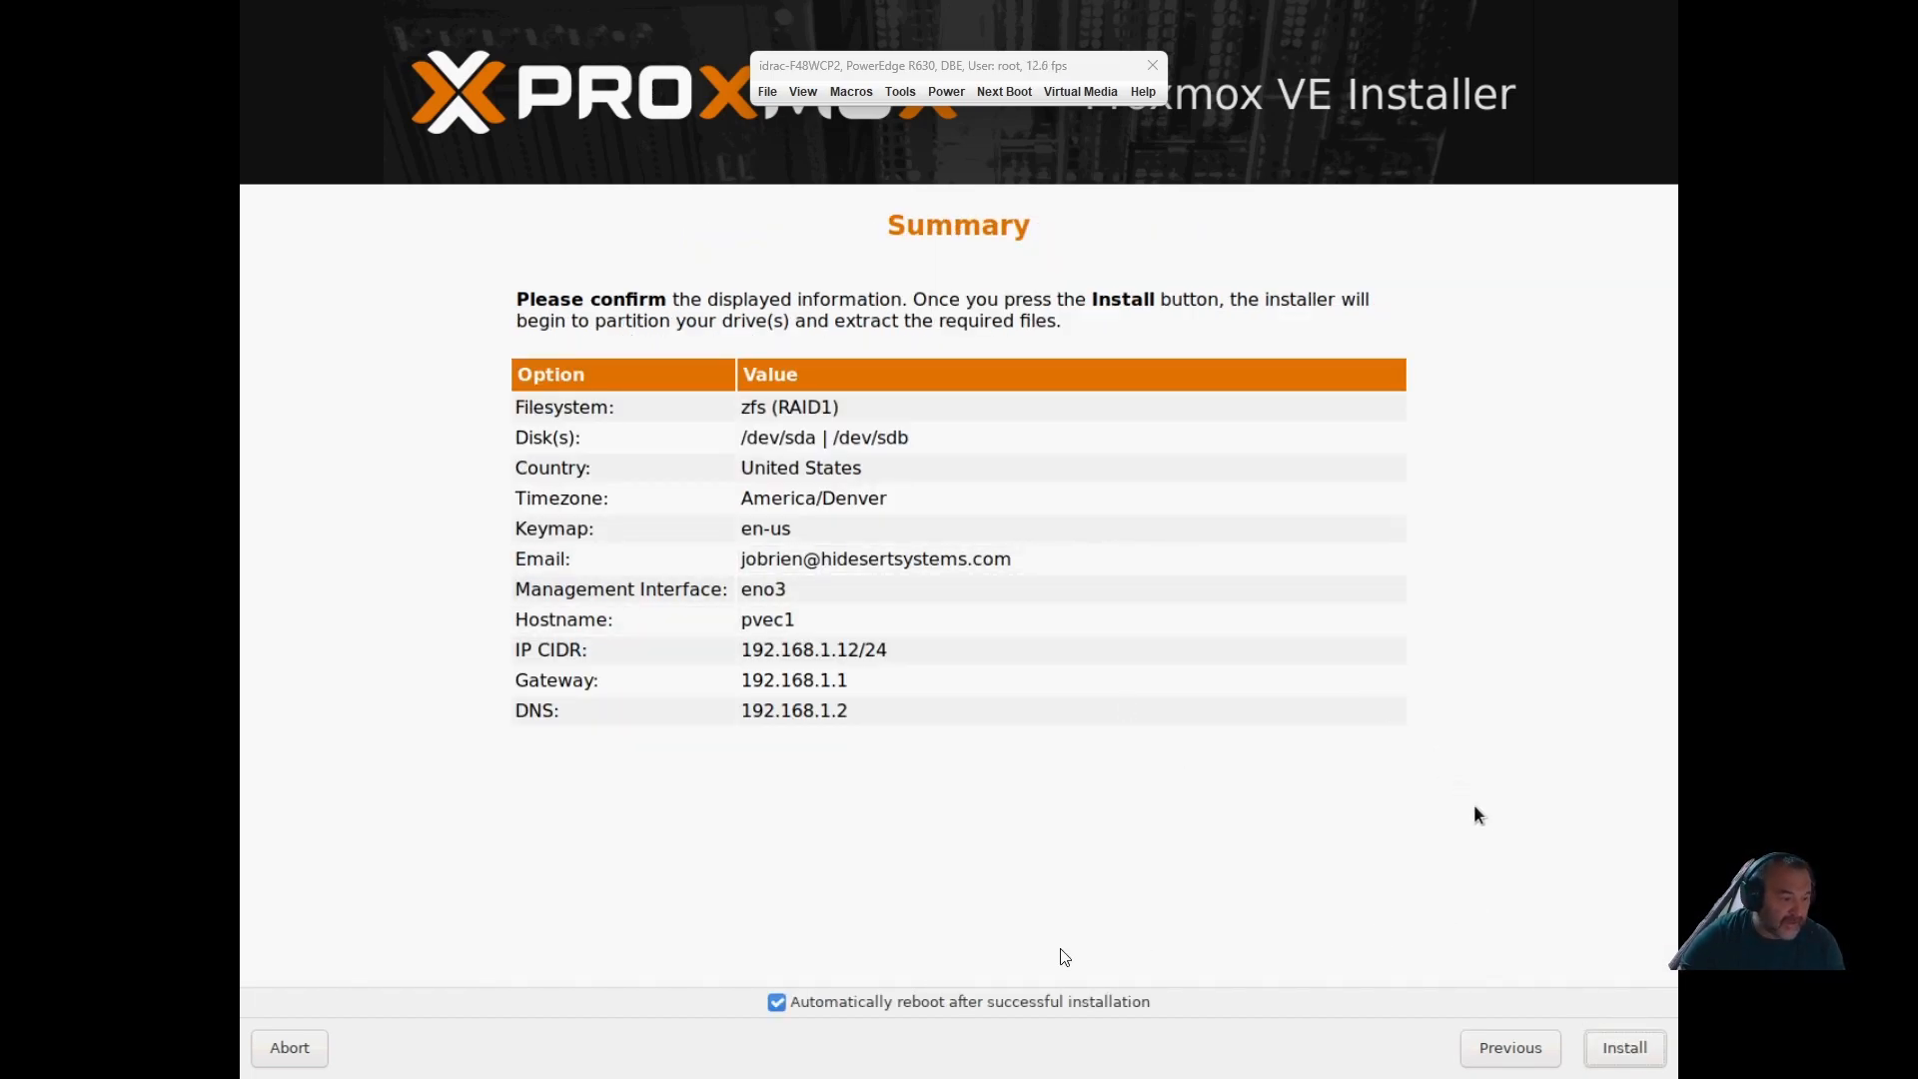
- Start the Proxmox VE installation from the Summary page
left_click(1627, 1051)
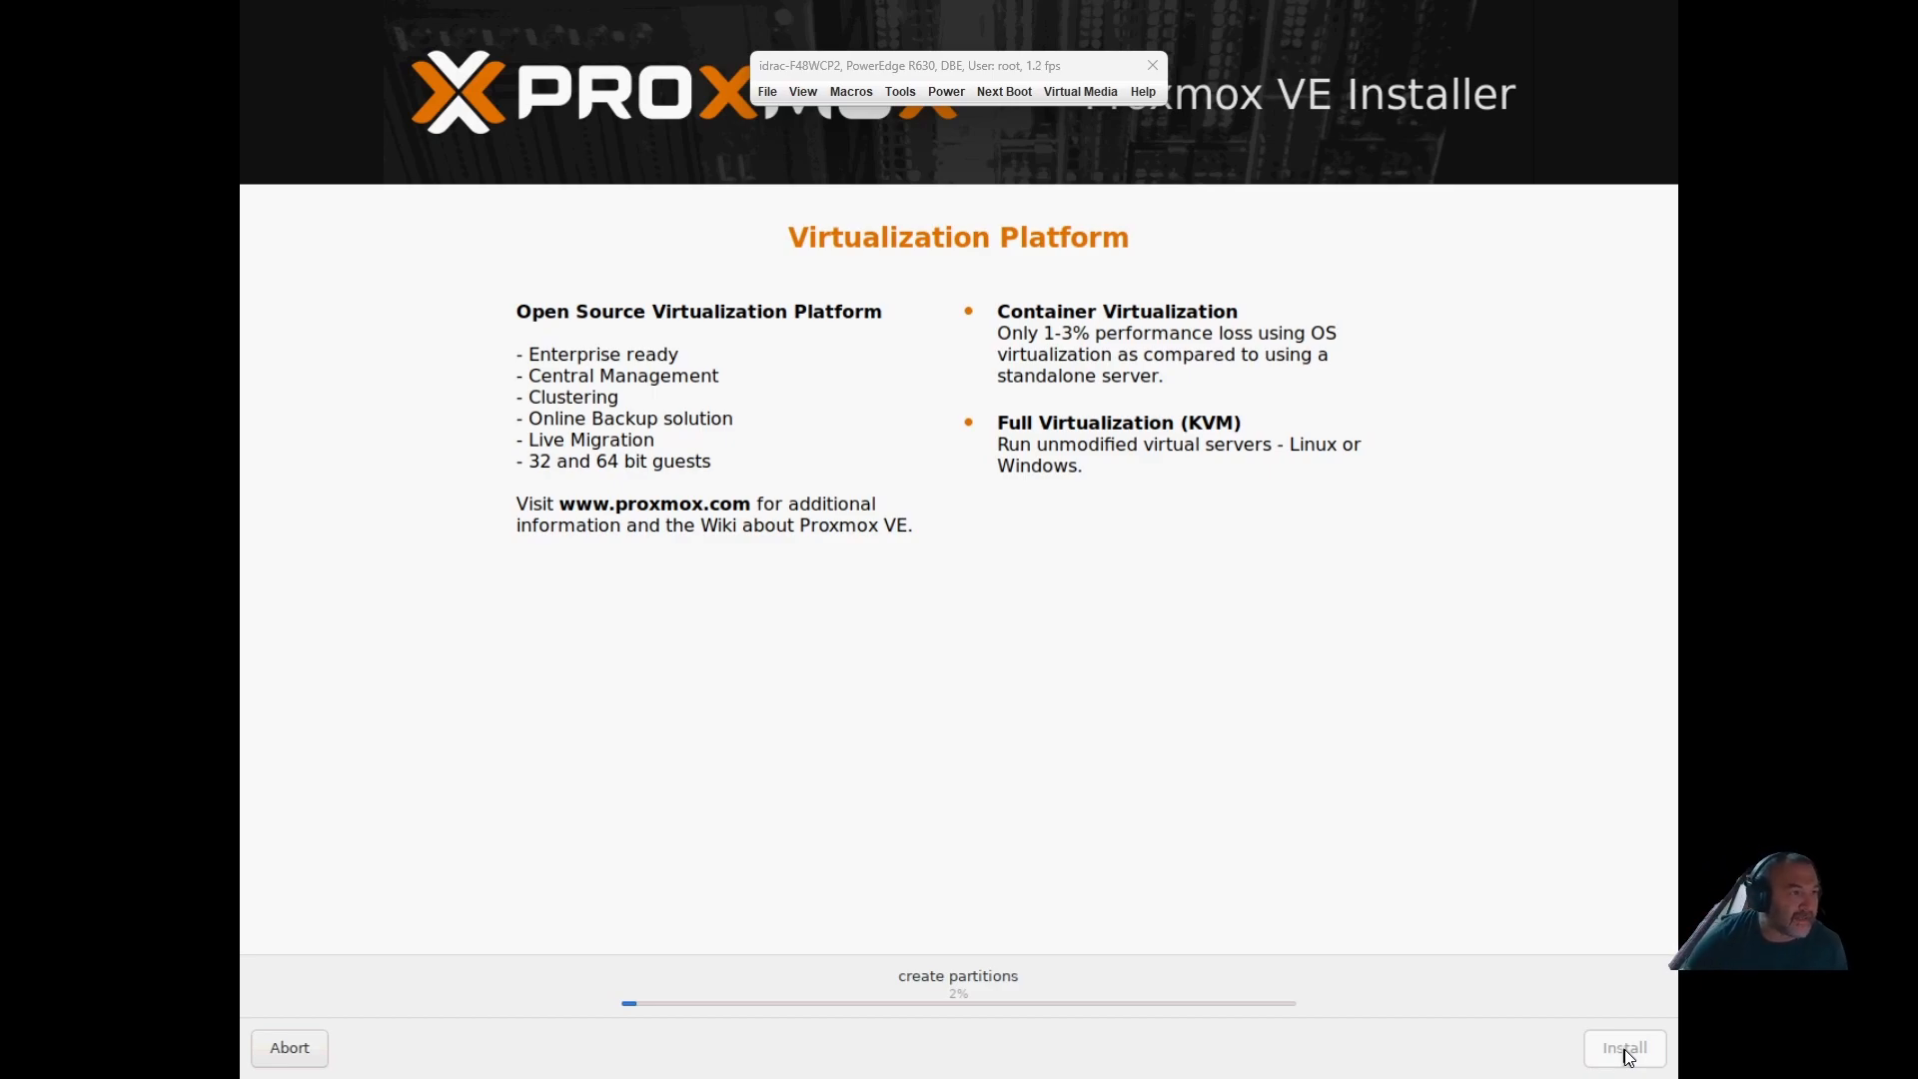
- Exit full-screen console view and bring the browser's iDRAC System Summary page to the front
left_click(804, 92)
left_click(814, 155)
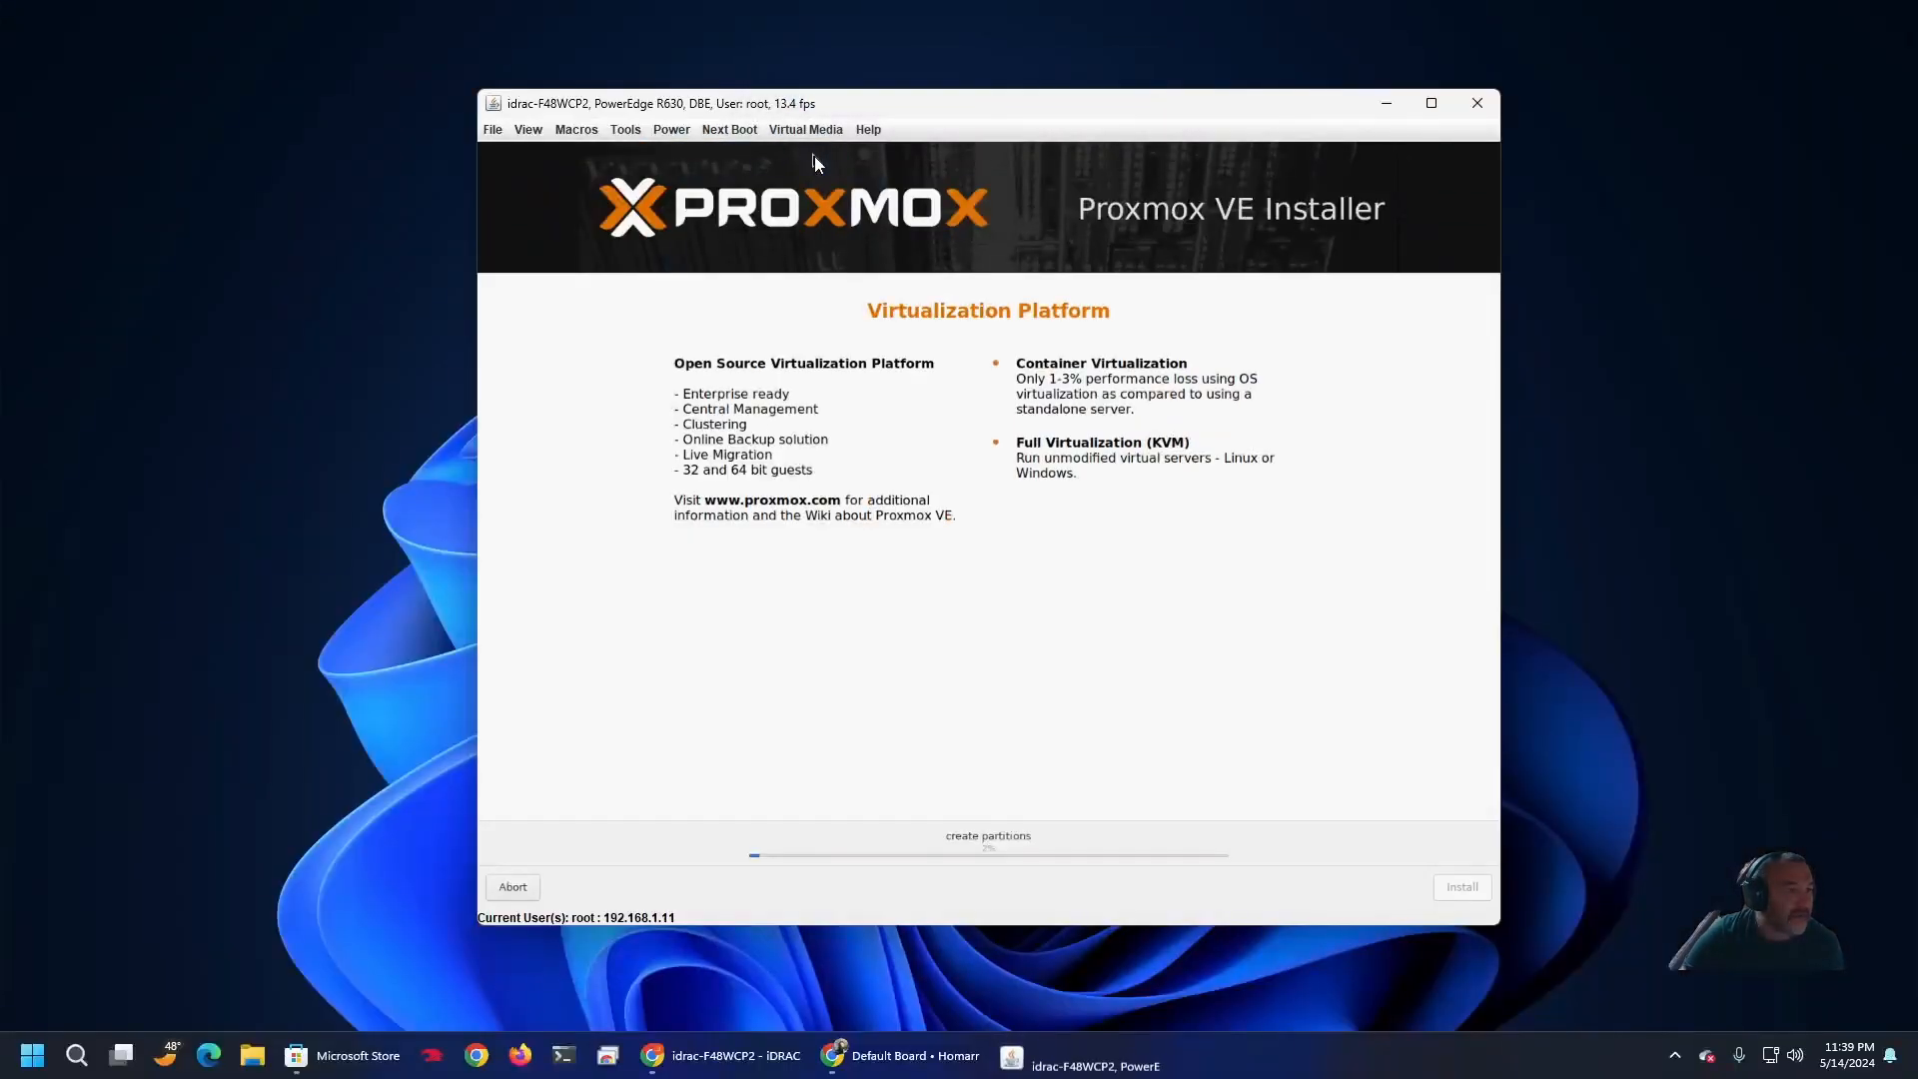
left_click(736, 1056)
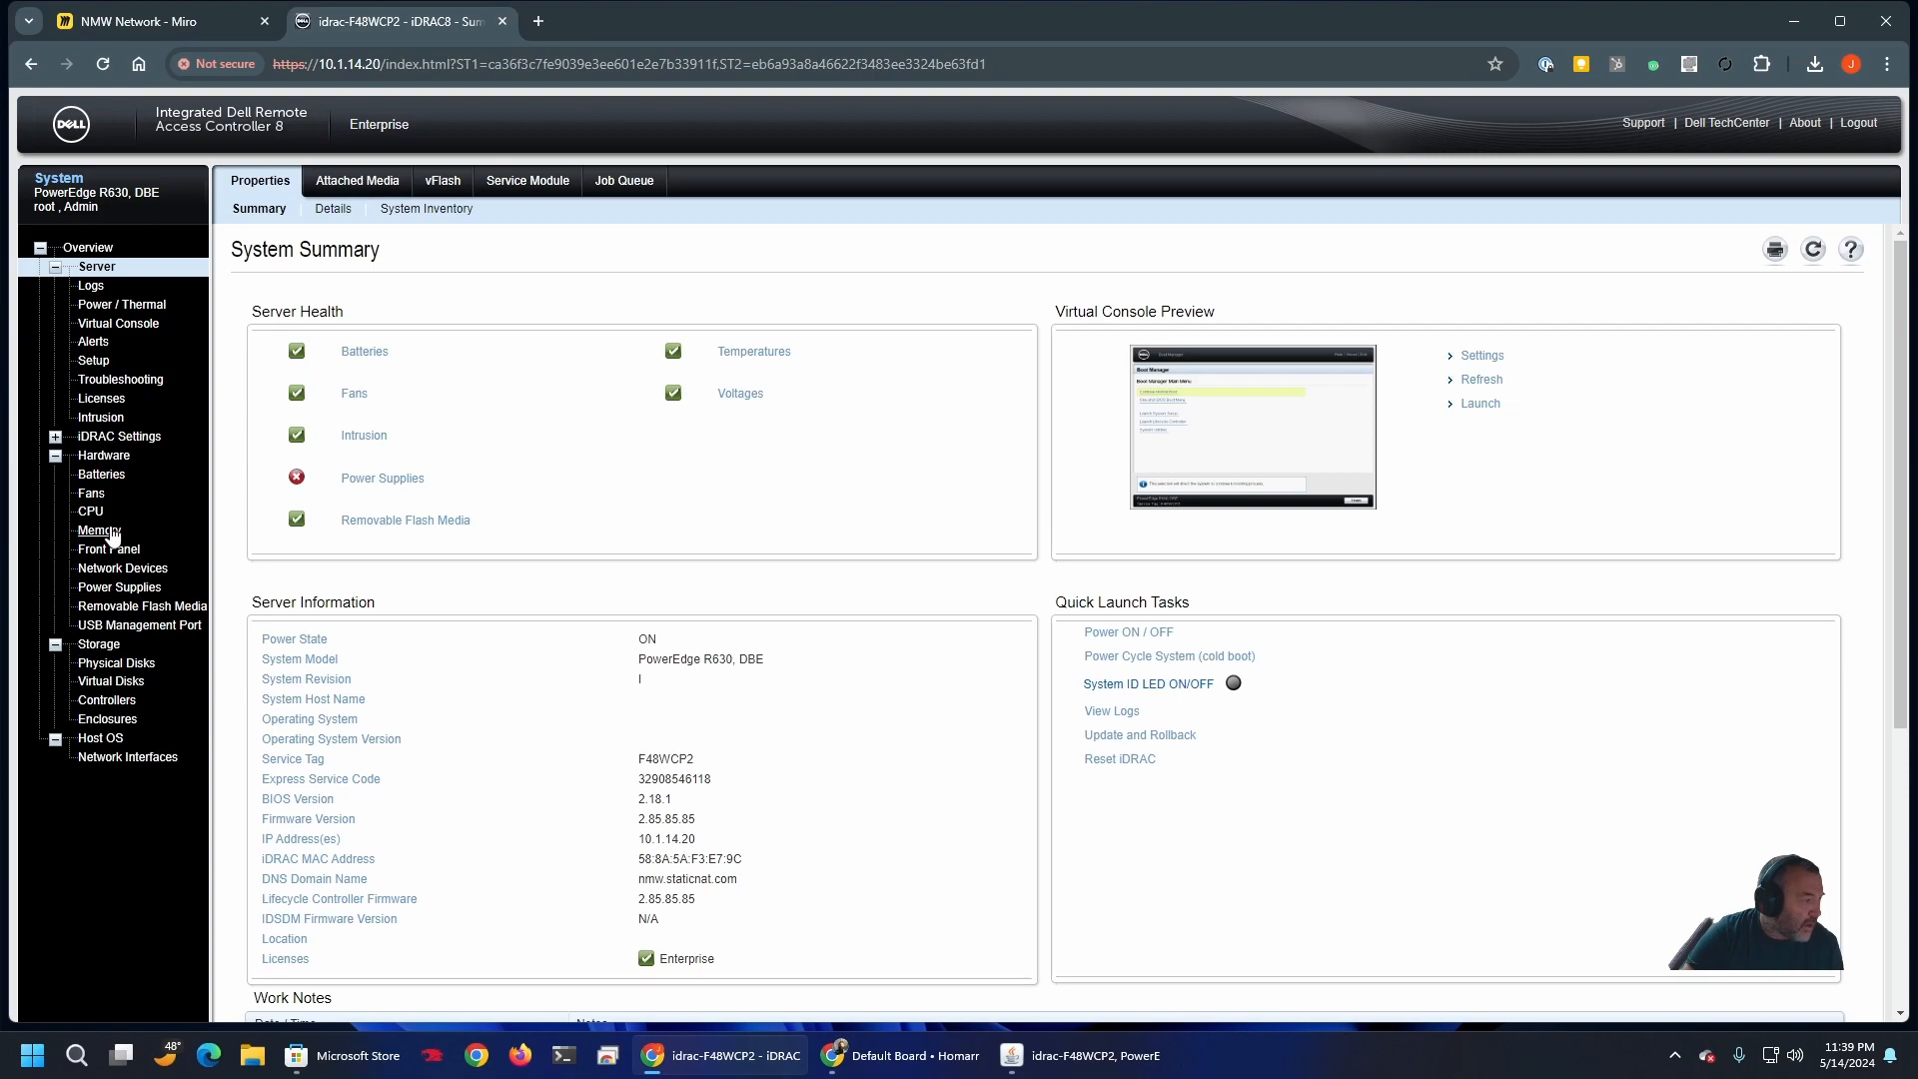
- Sign back in to iDRAC with the account username and password, then return to the installer console
left_click(103, 457)
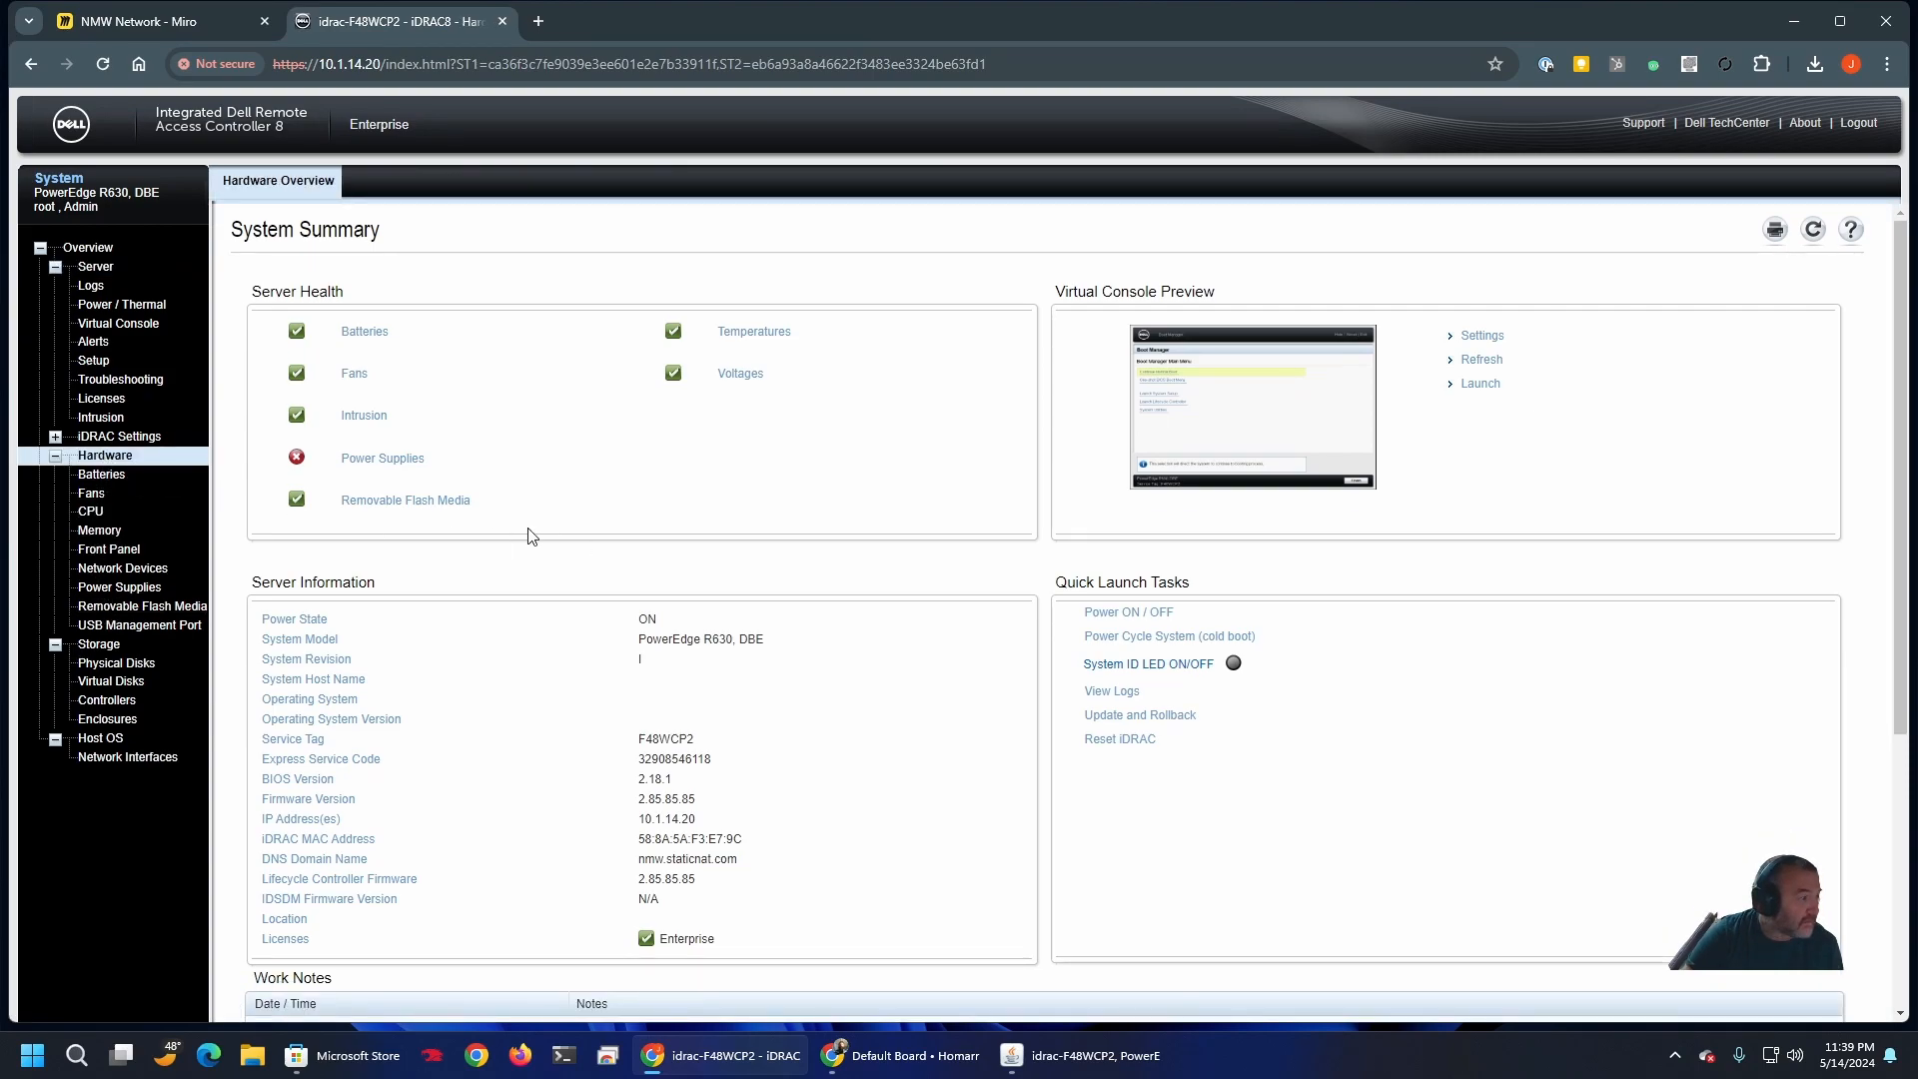
left_click(105, 457)
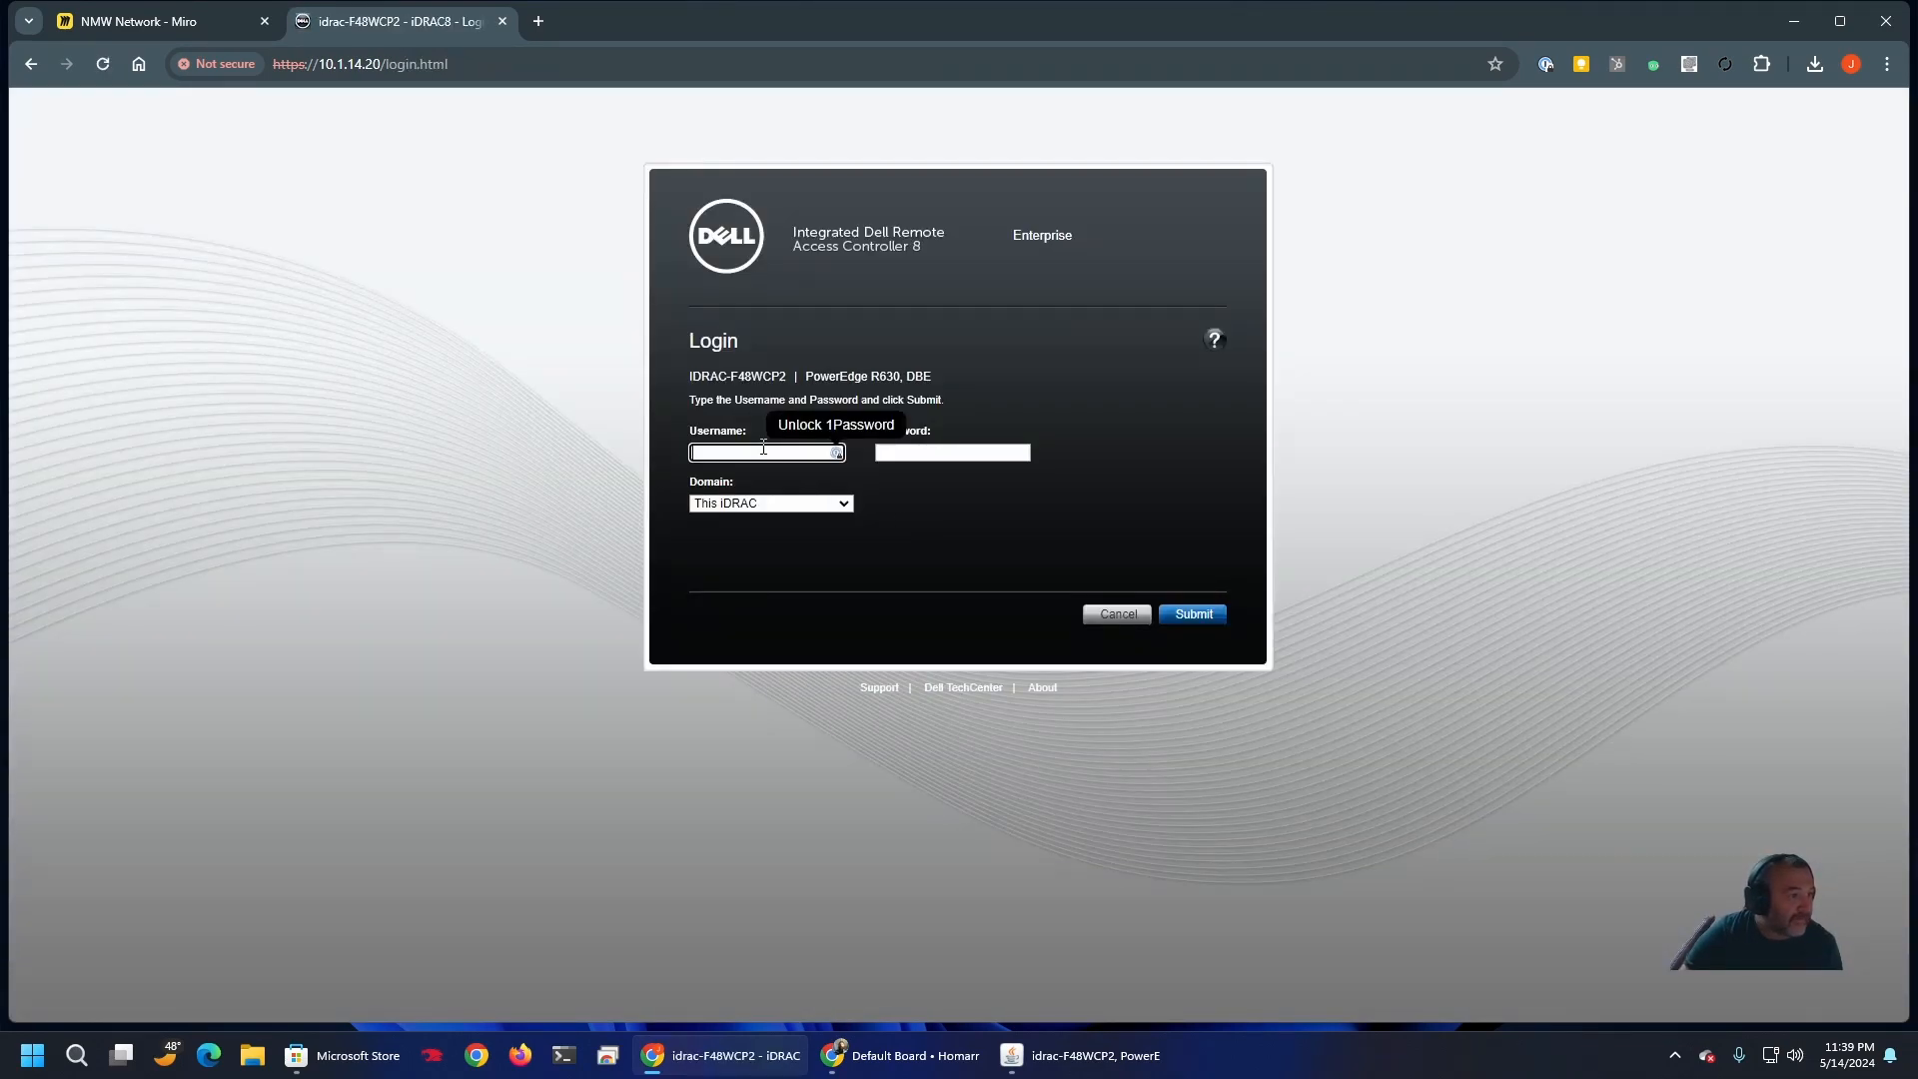
key("Tab")
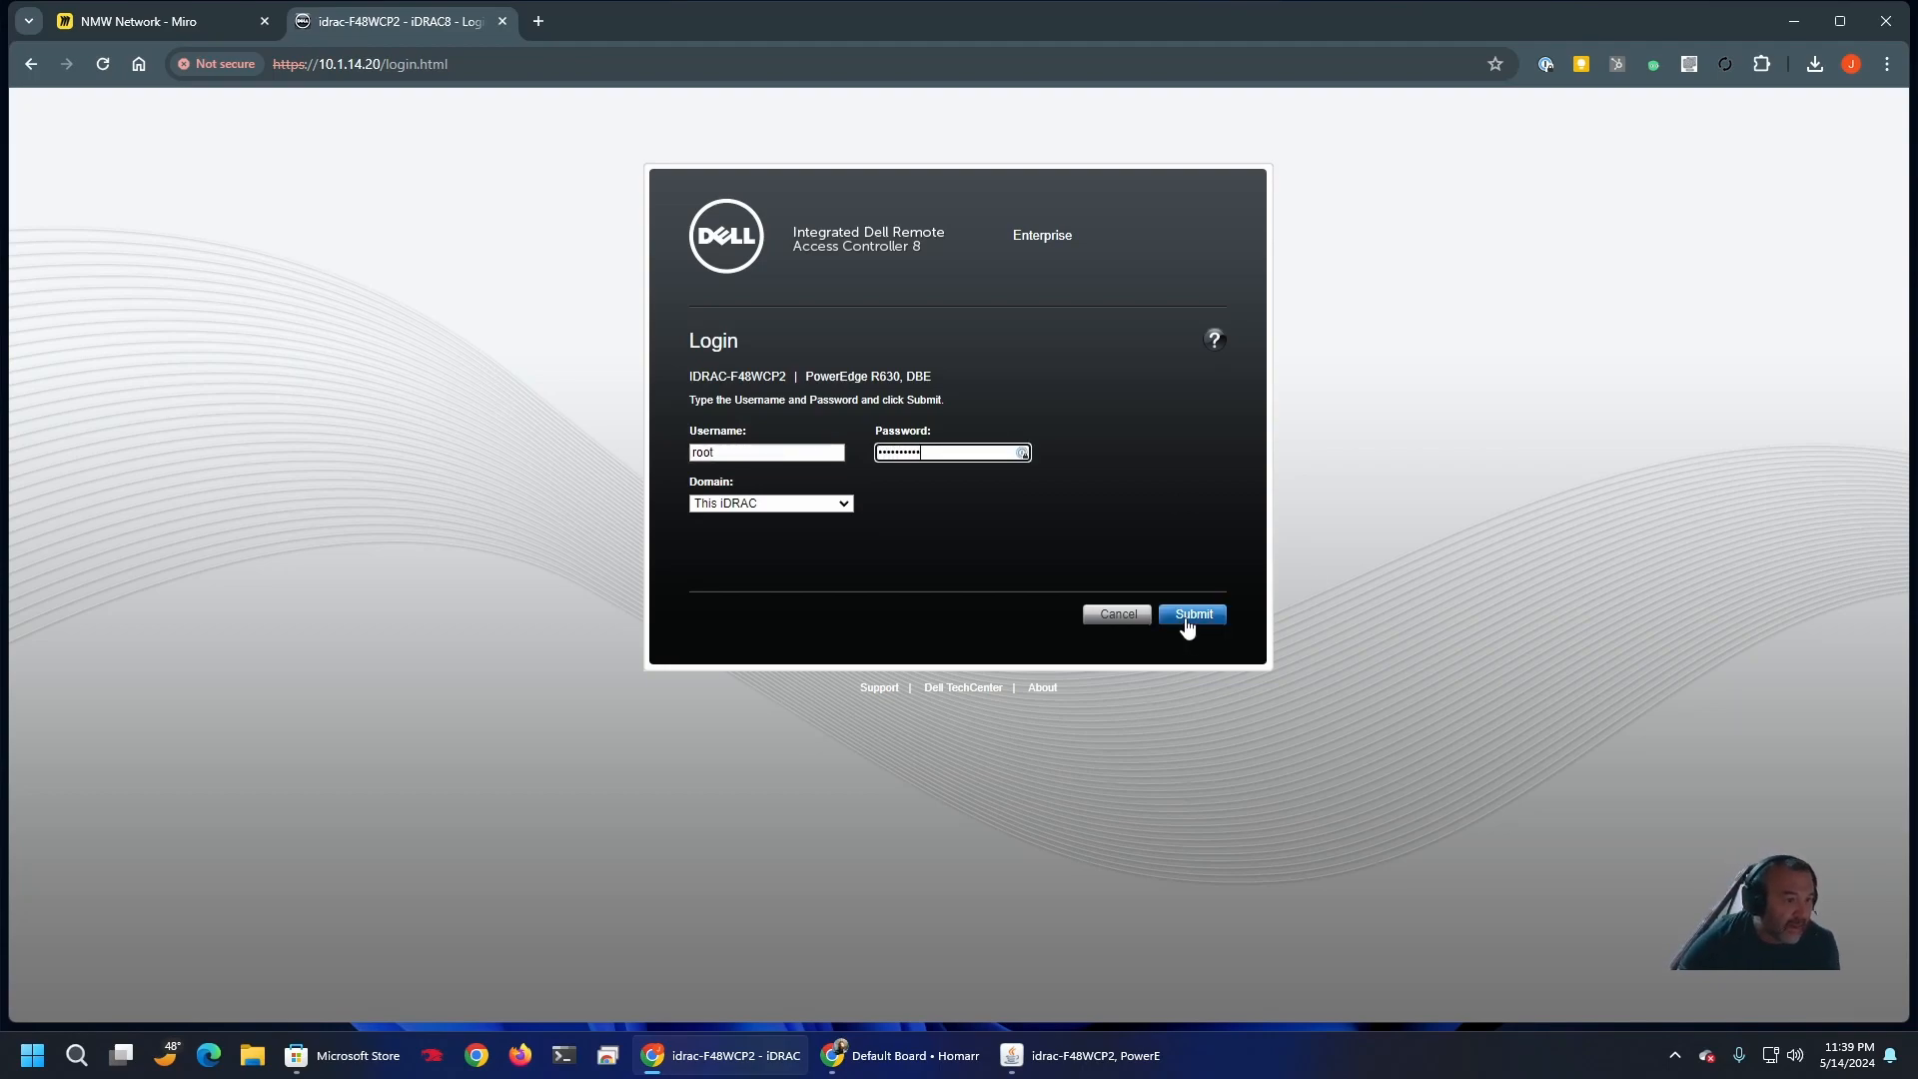
left_click(1188, 620)
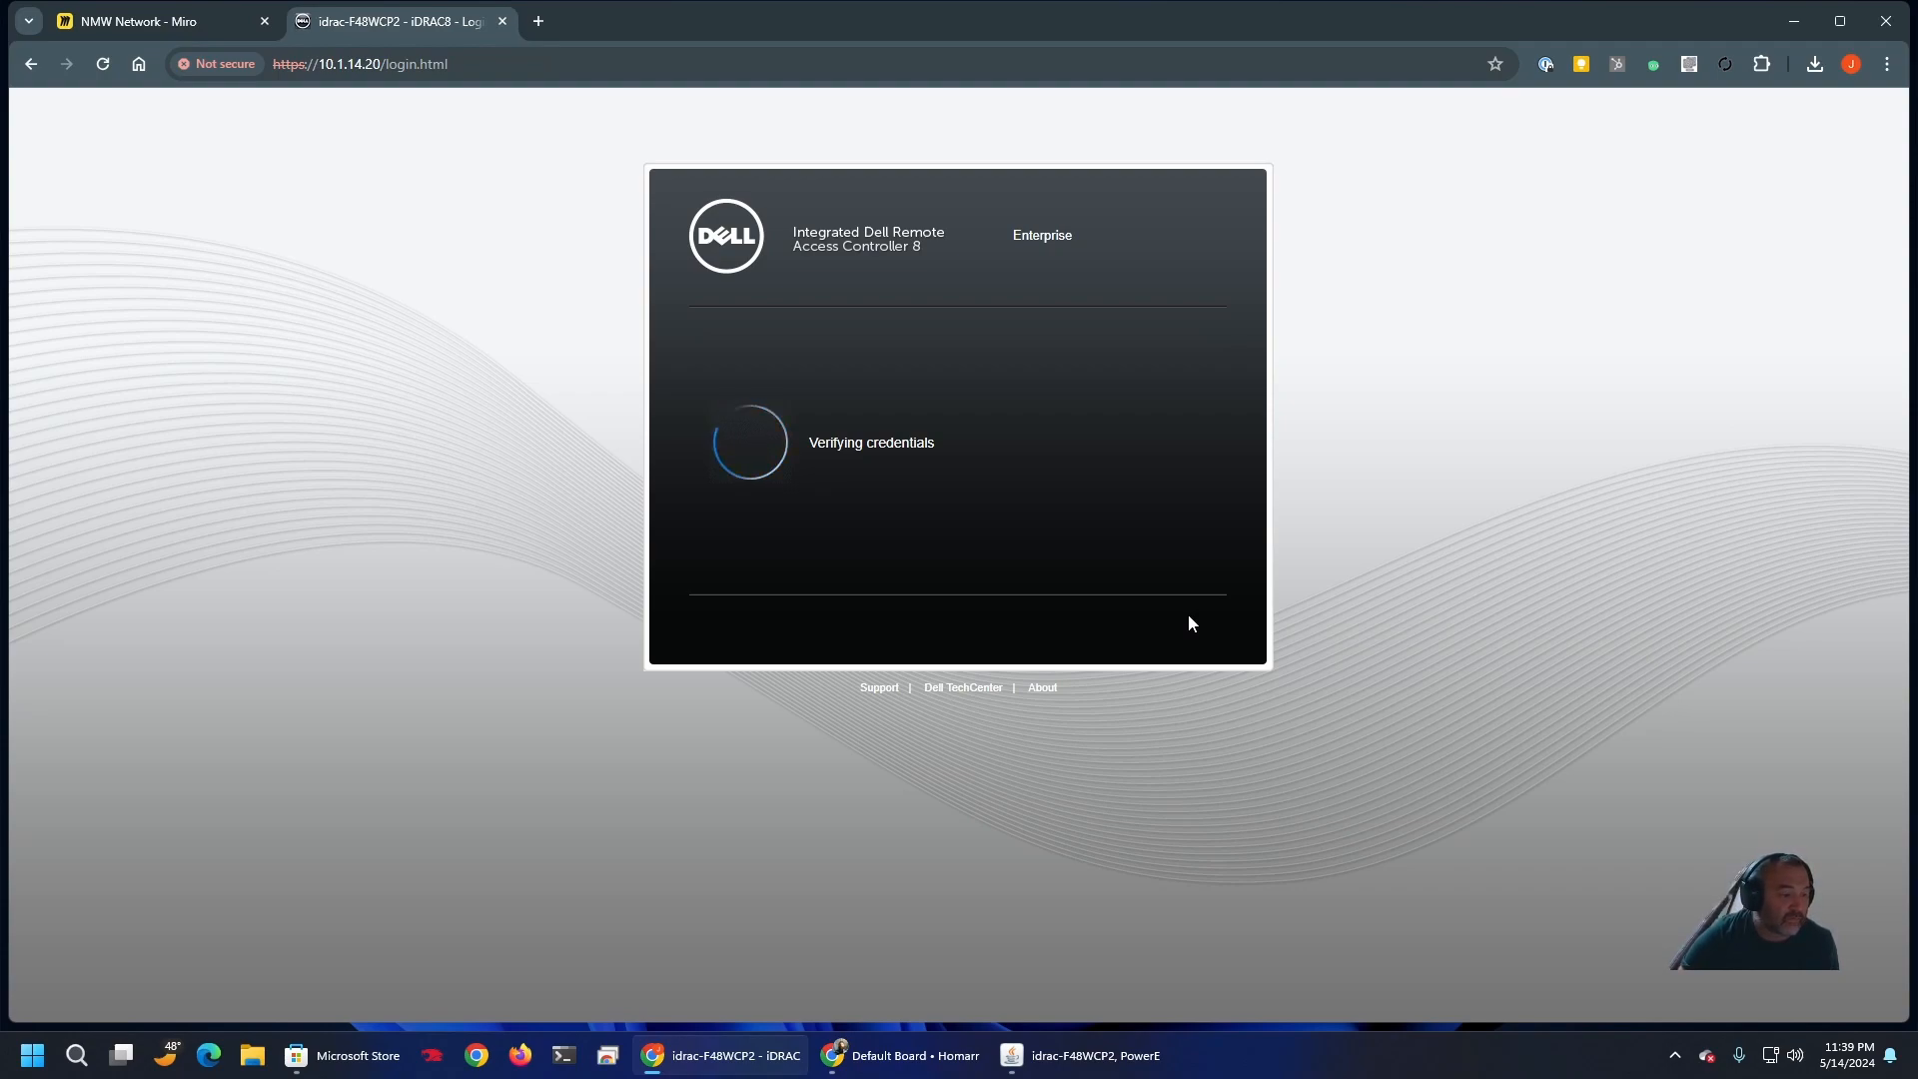
left_click(1078, 1061)
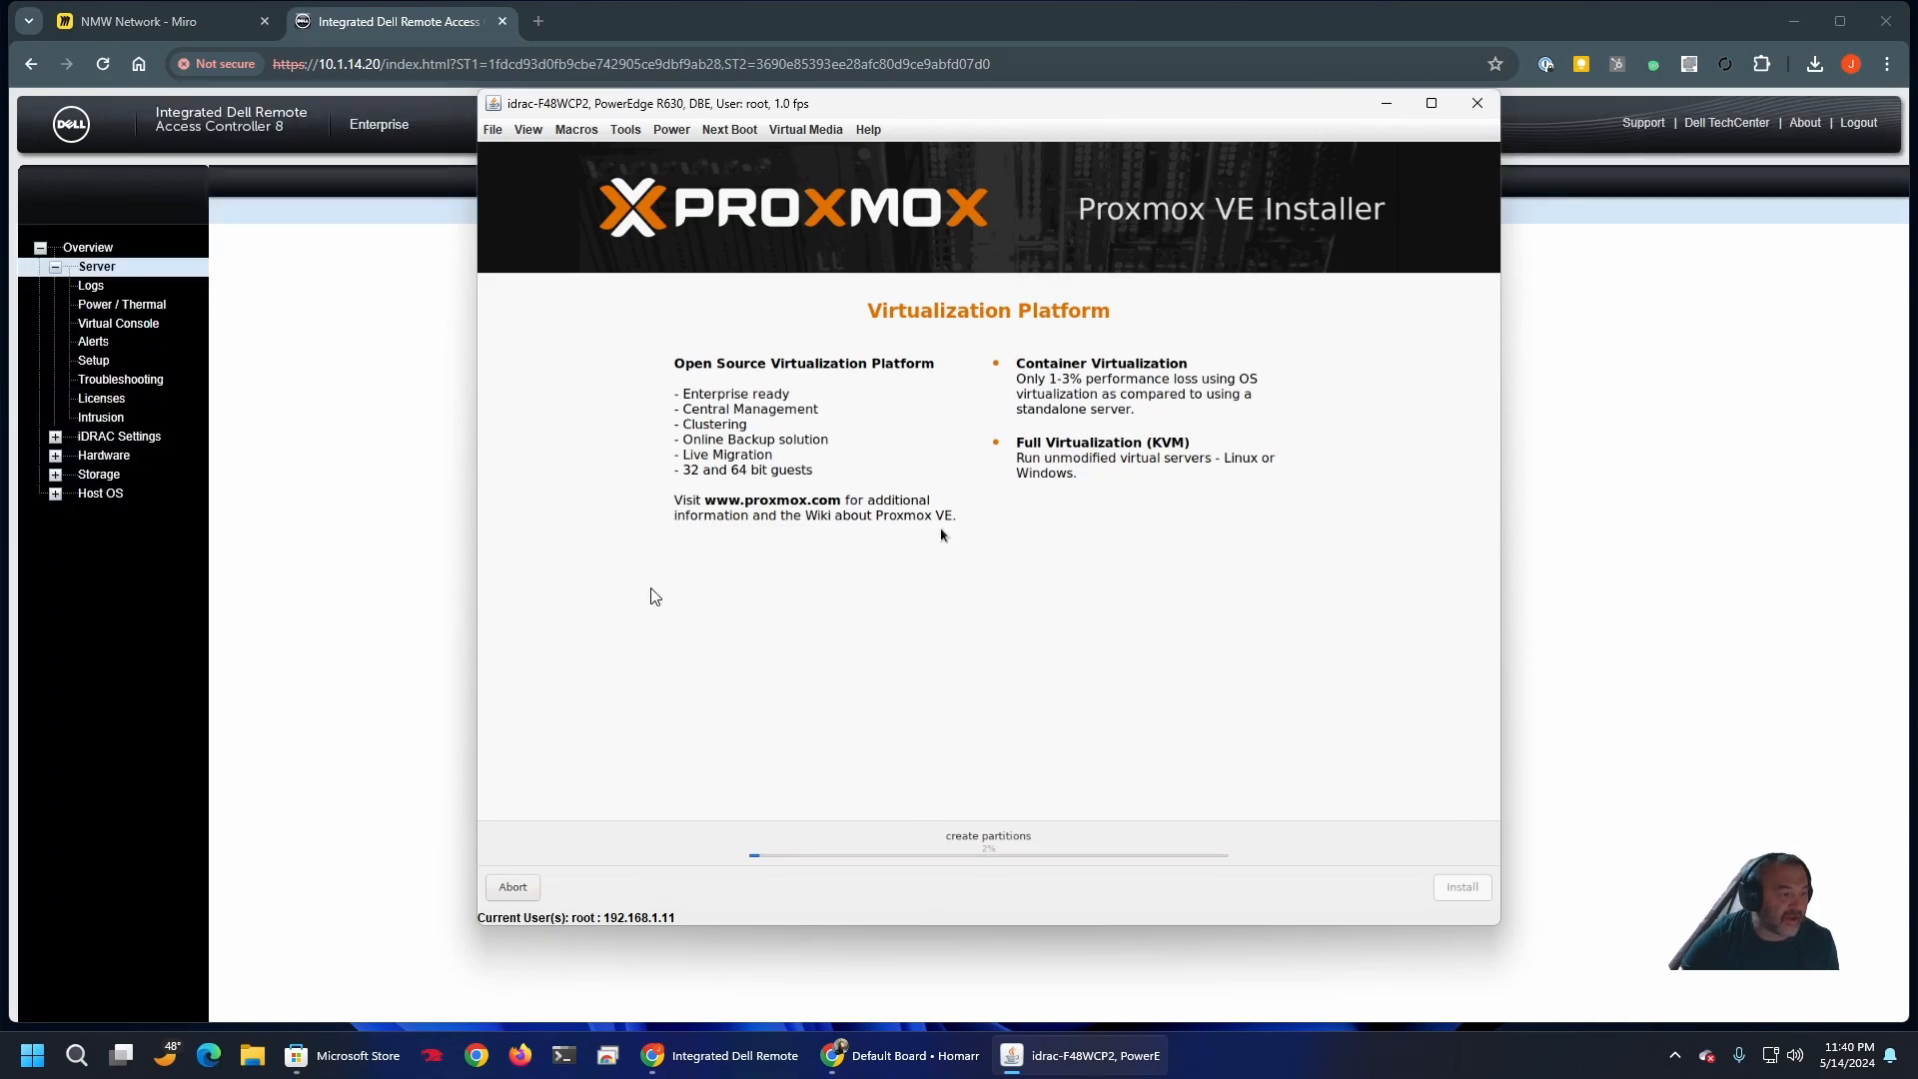
- Bring the iDRAC page forward and show the Hardware Overview with its component health statuses
left_click(364, 501)
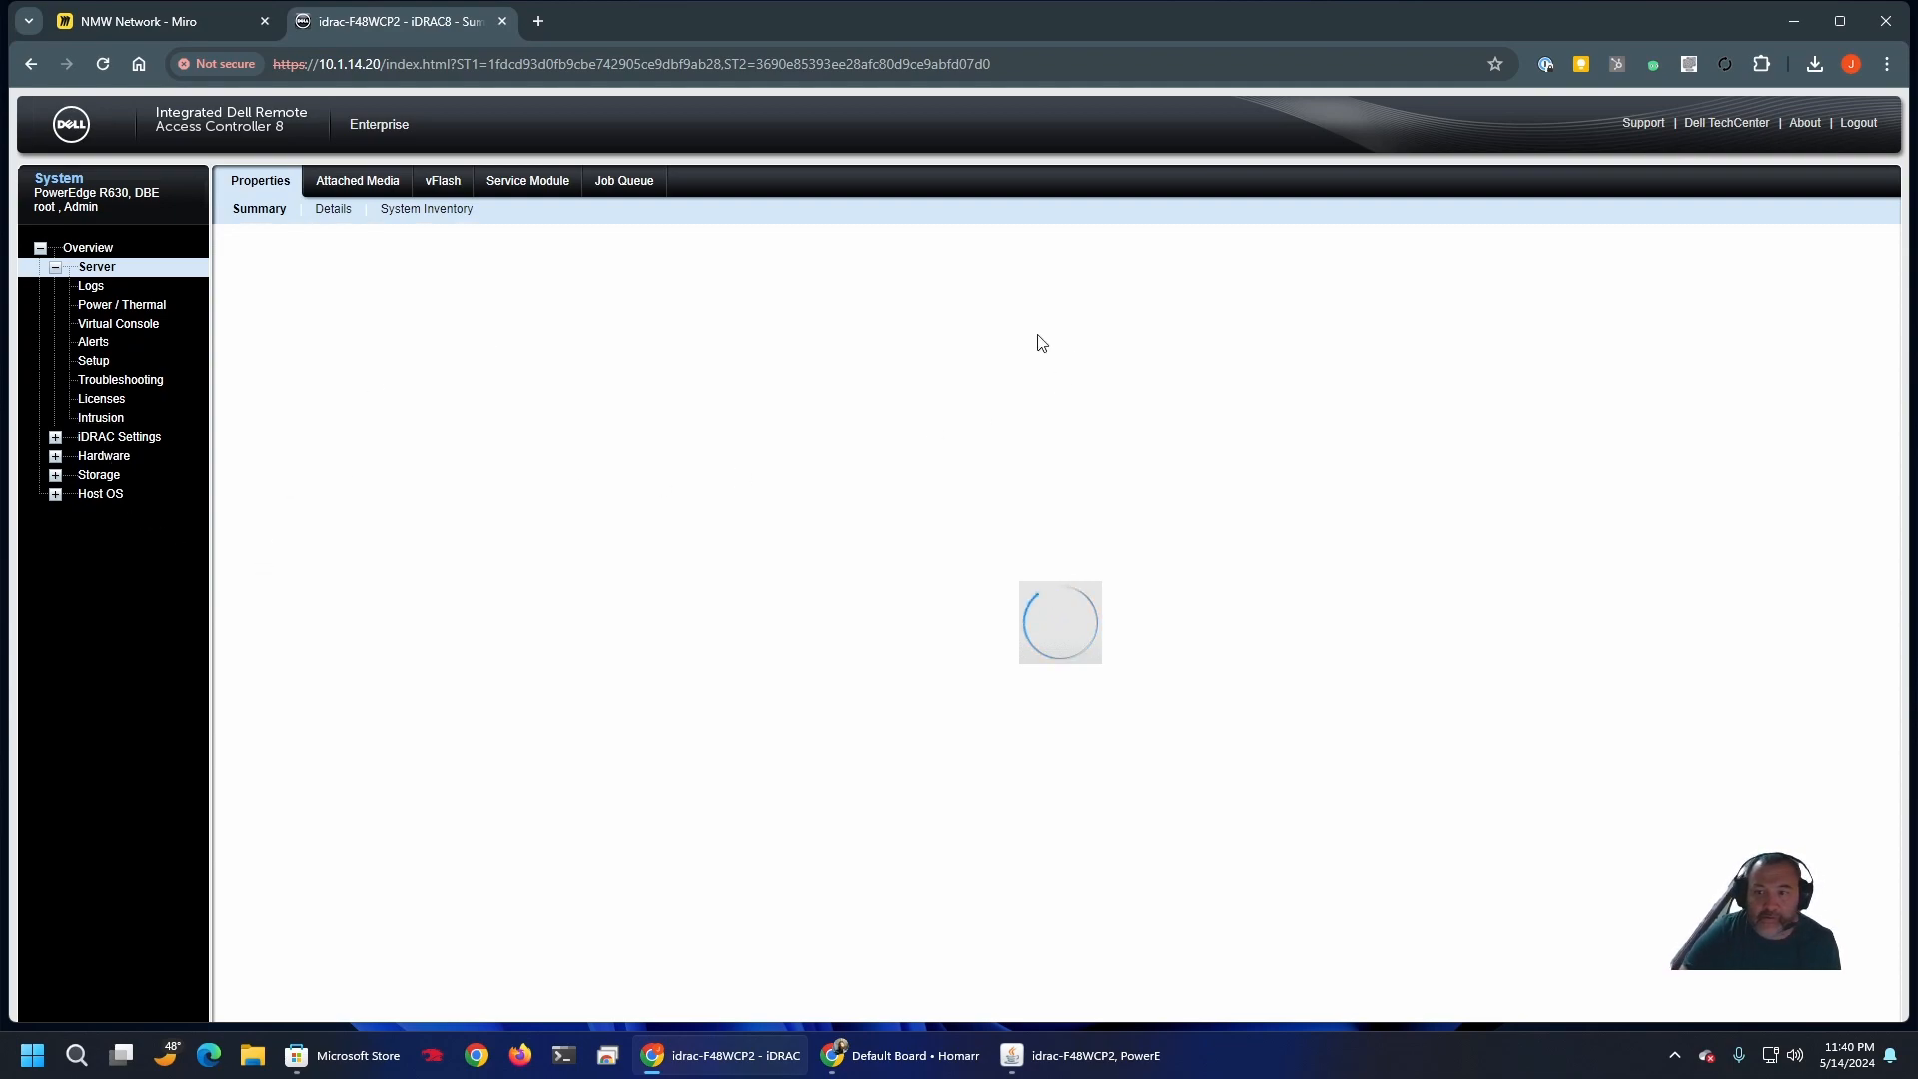
left_click(95, 455)
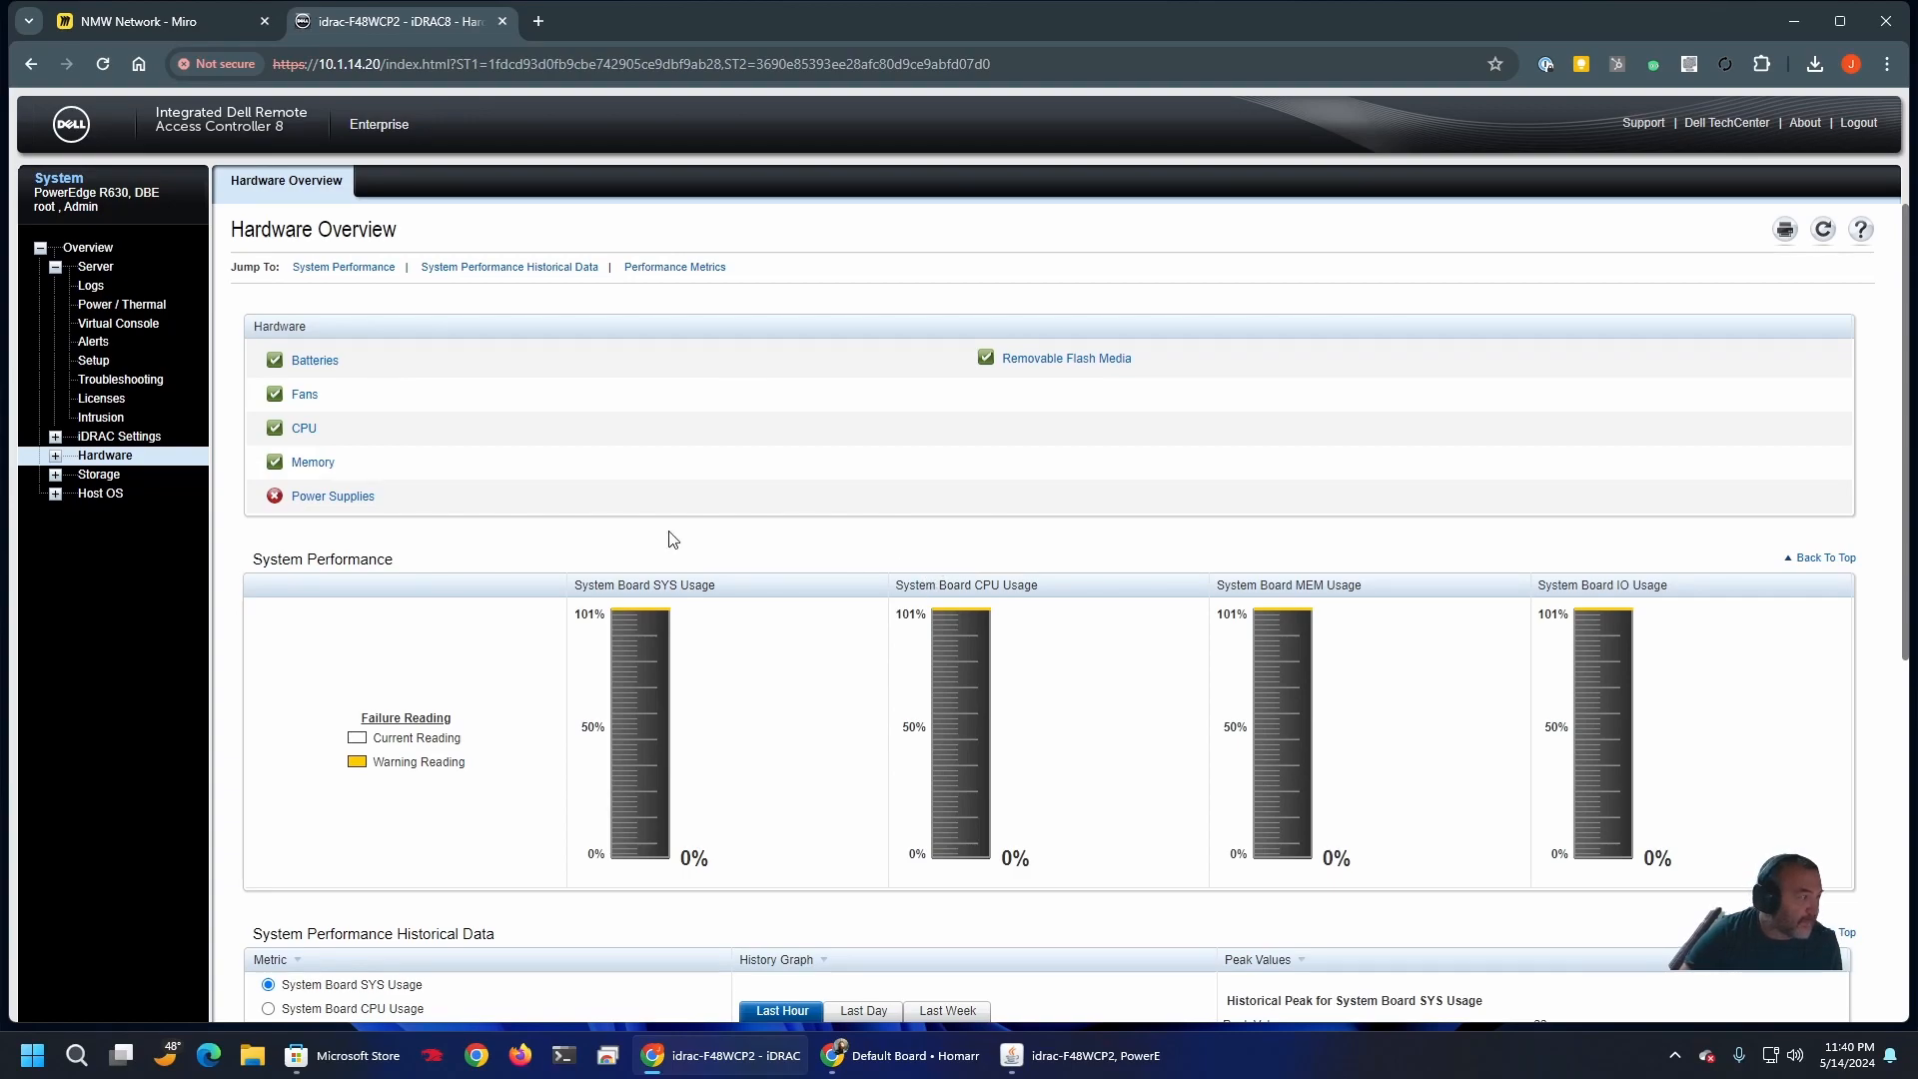
- Open Power / Thermal monitoring, showing Critical health and a 112 Watts present reading
left_click(57, 458)
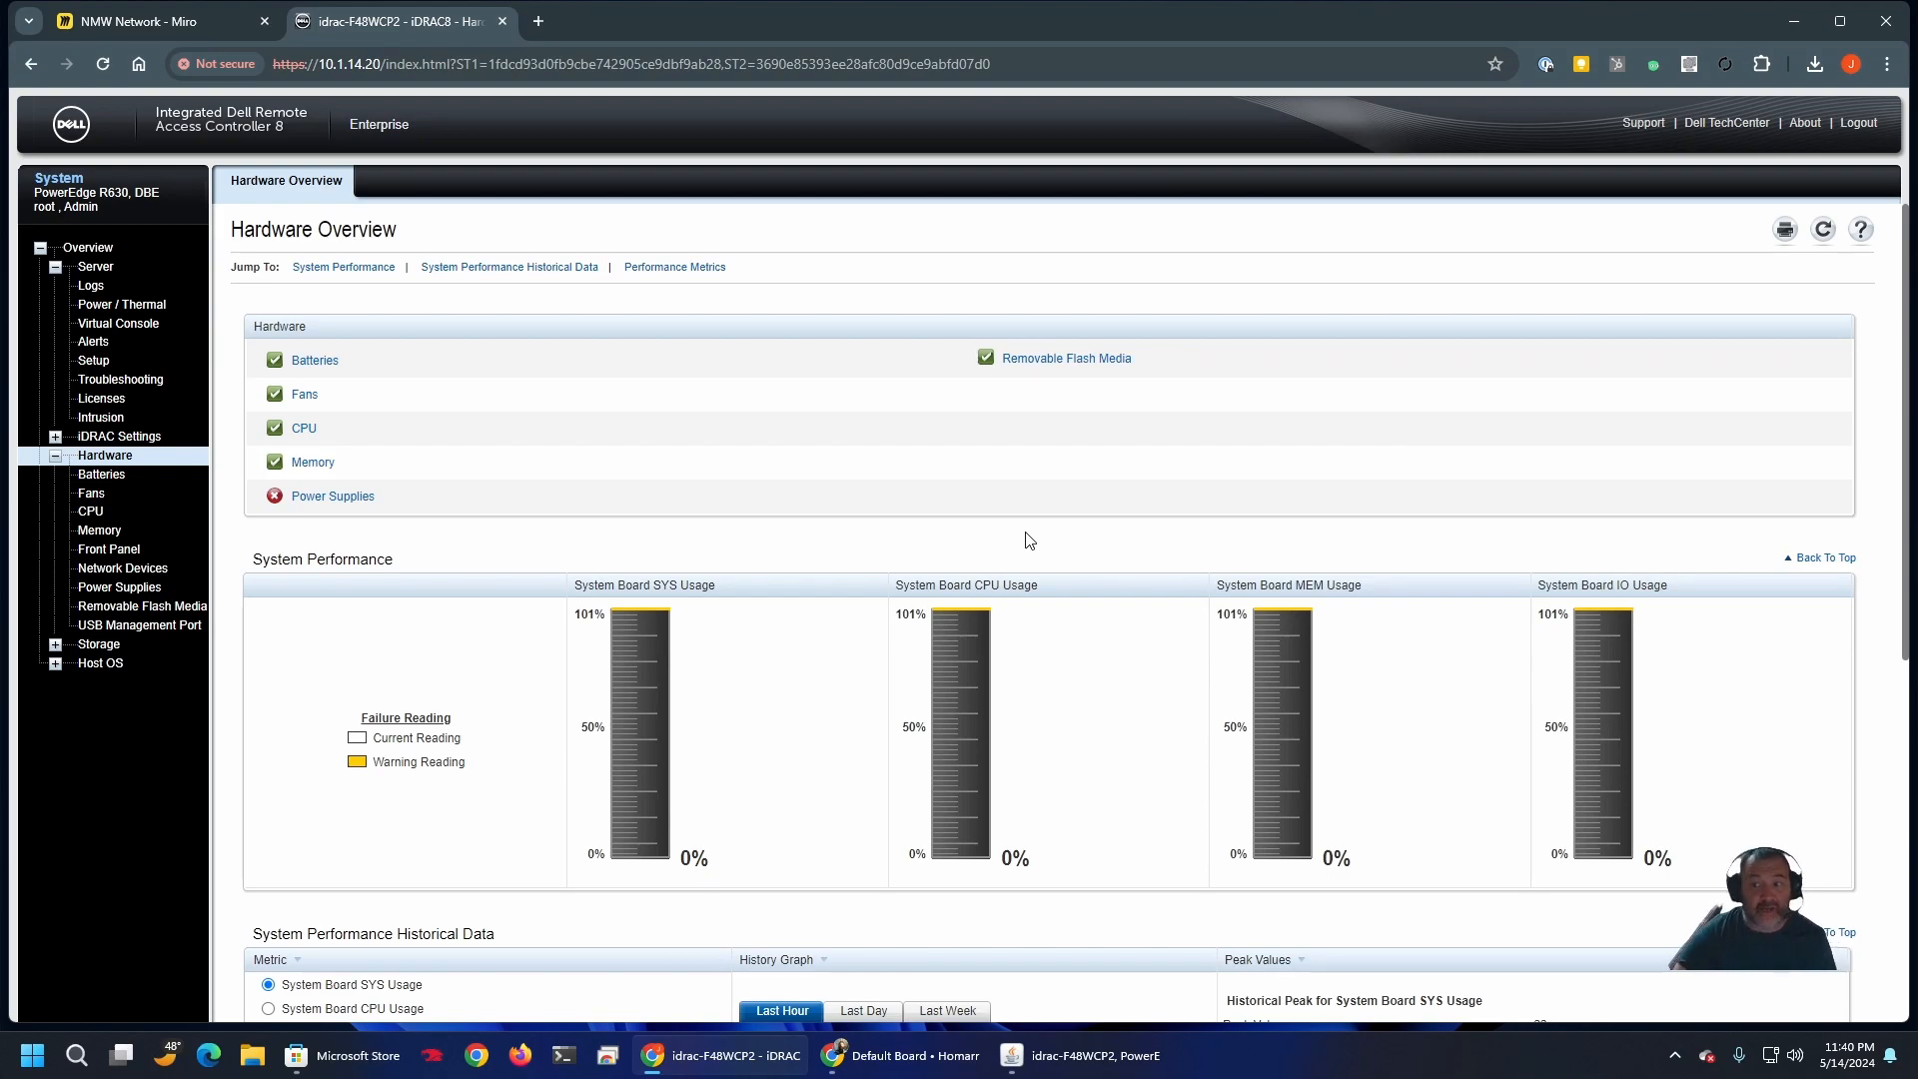
scroll(1034, 524, "down", 3)
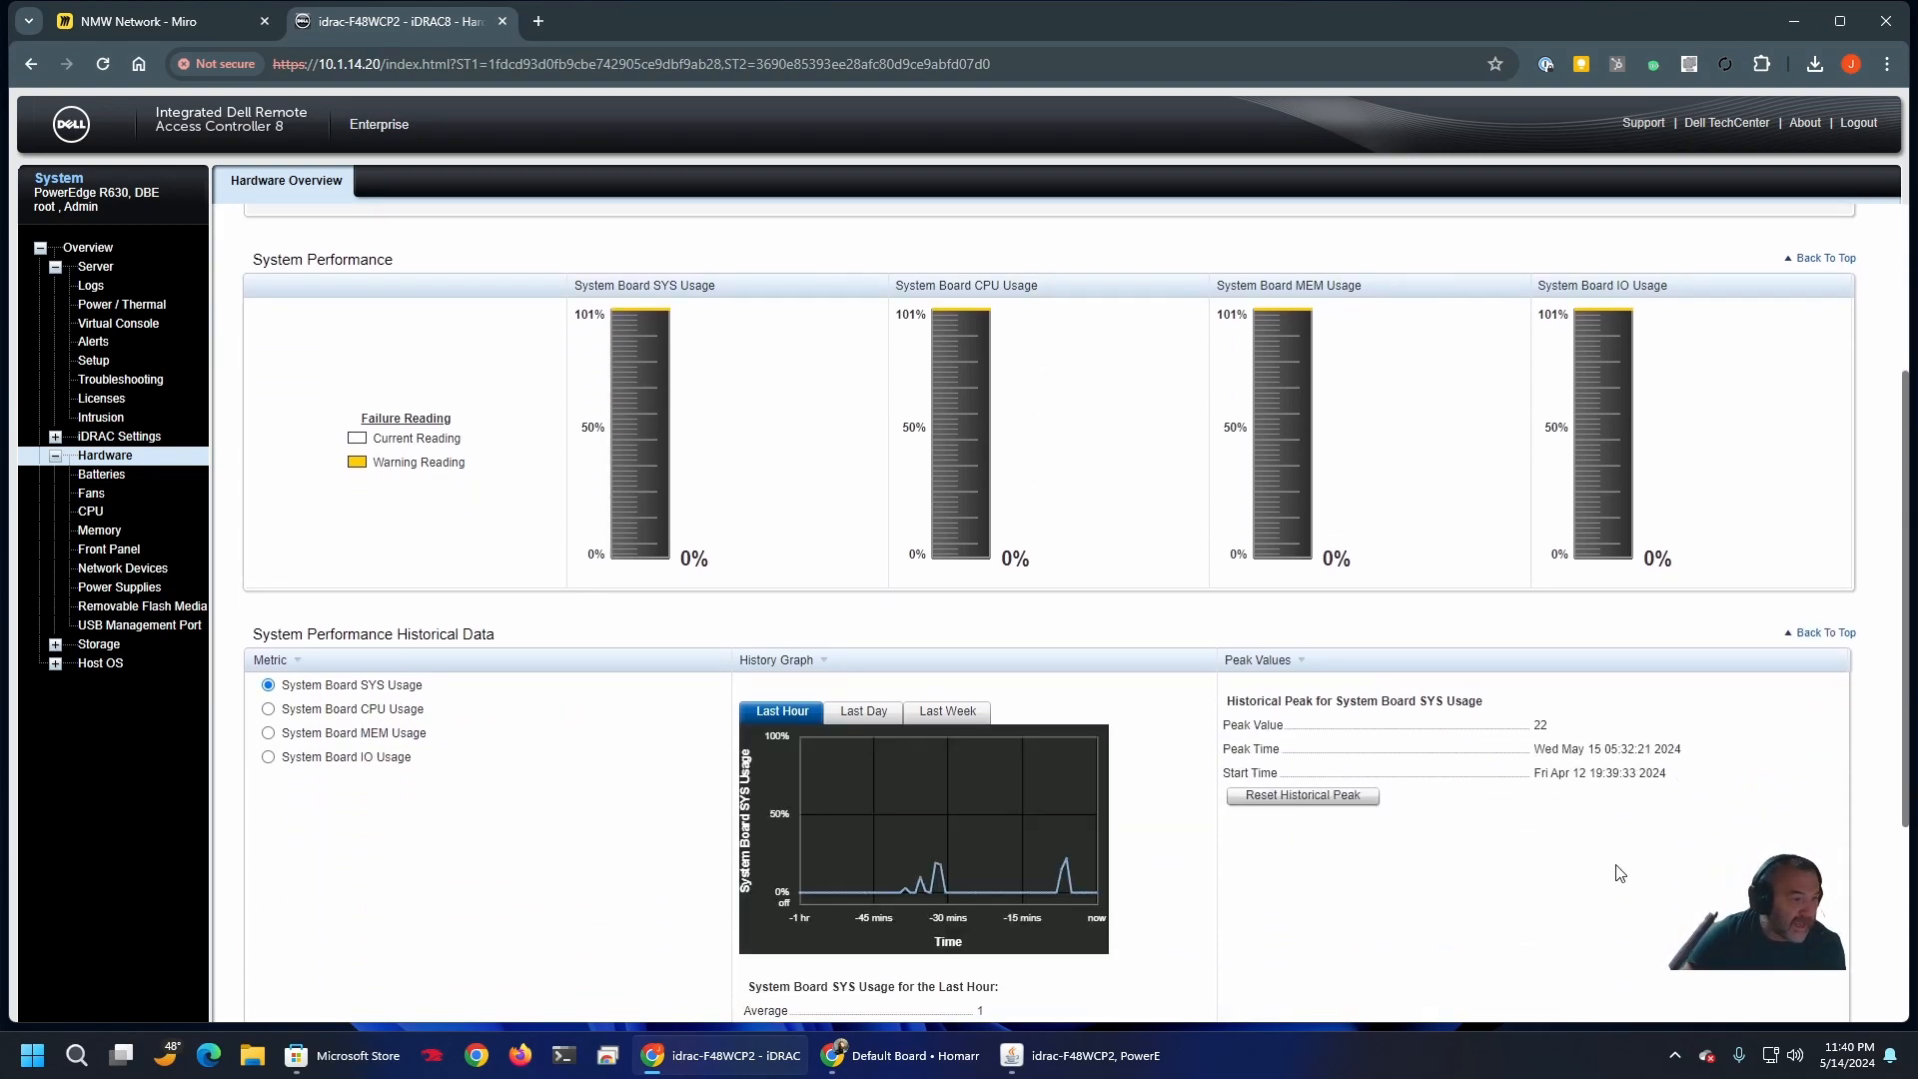
scroll(1309, 885, "down", 2)
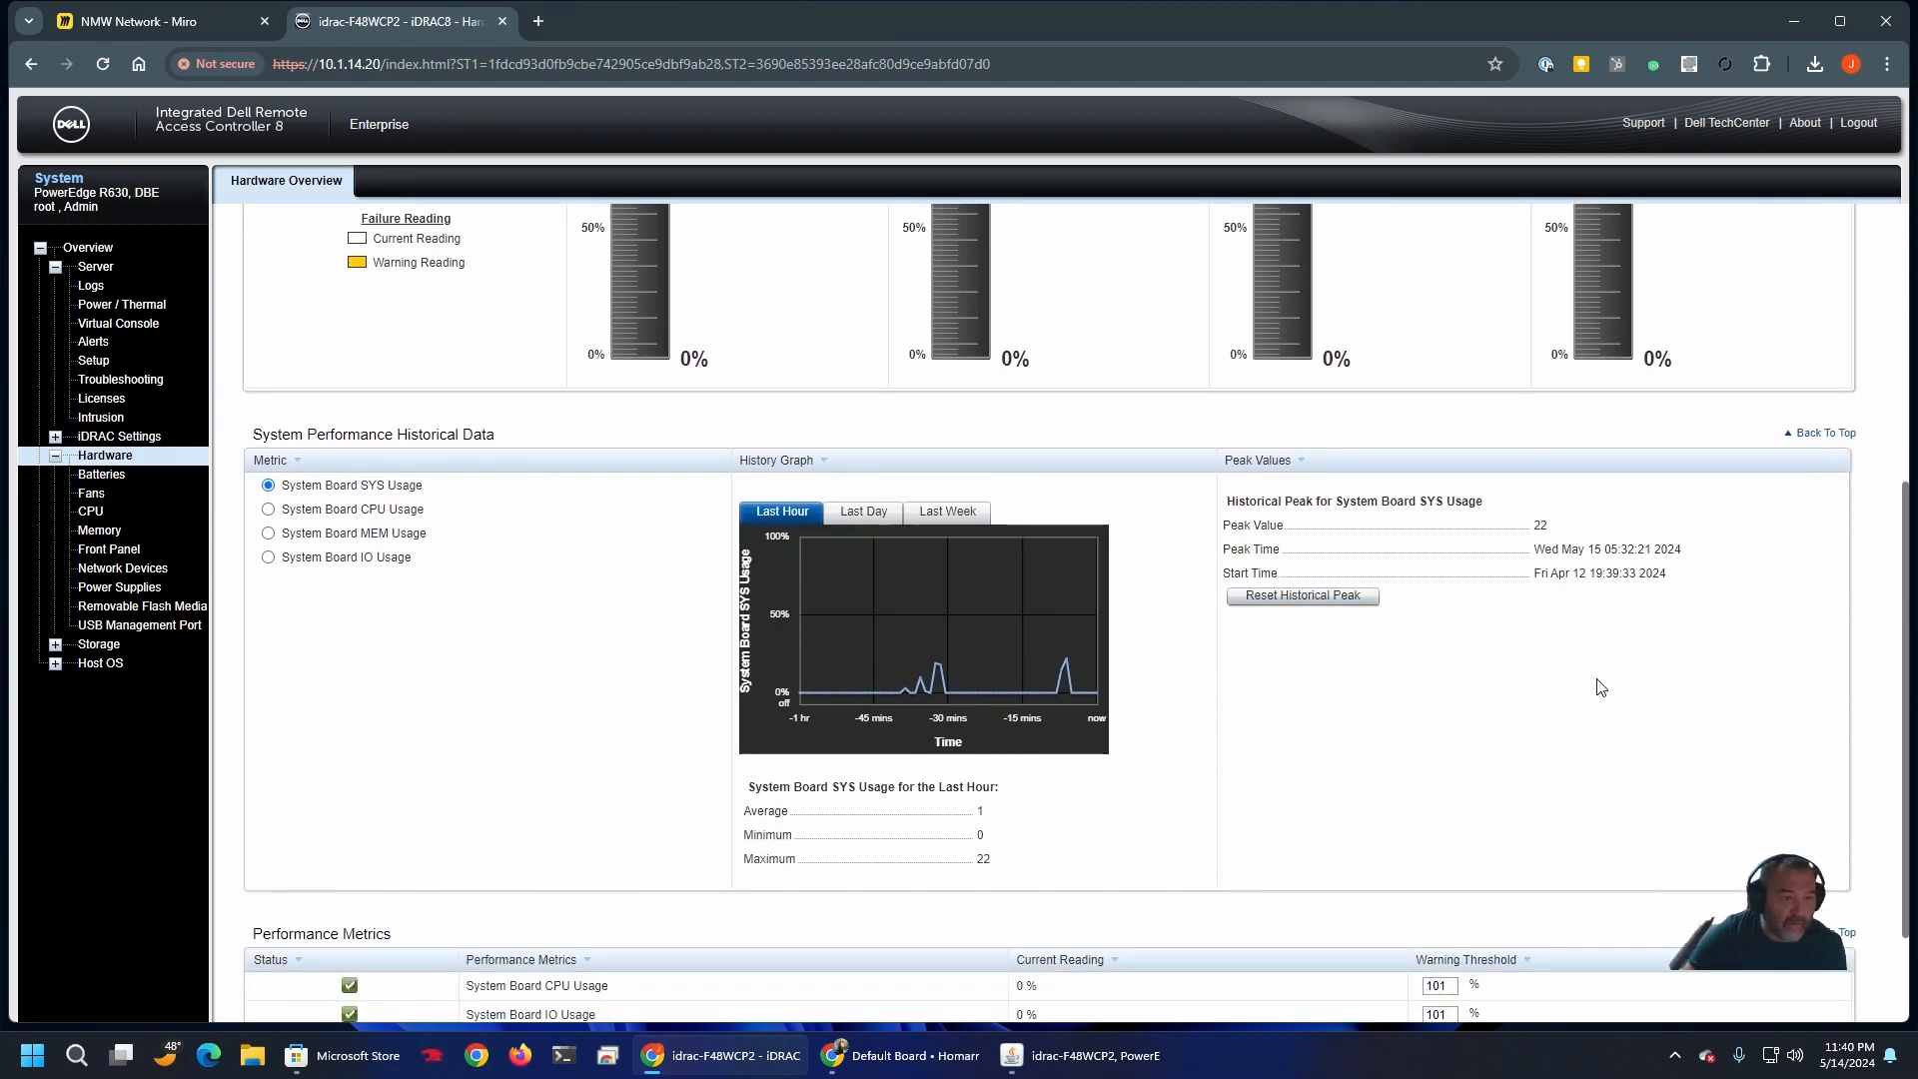
scroll(1610, 675, "down", 2)
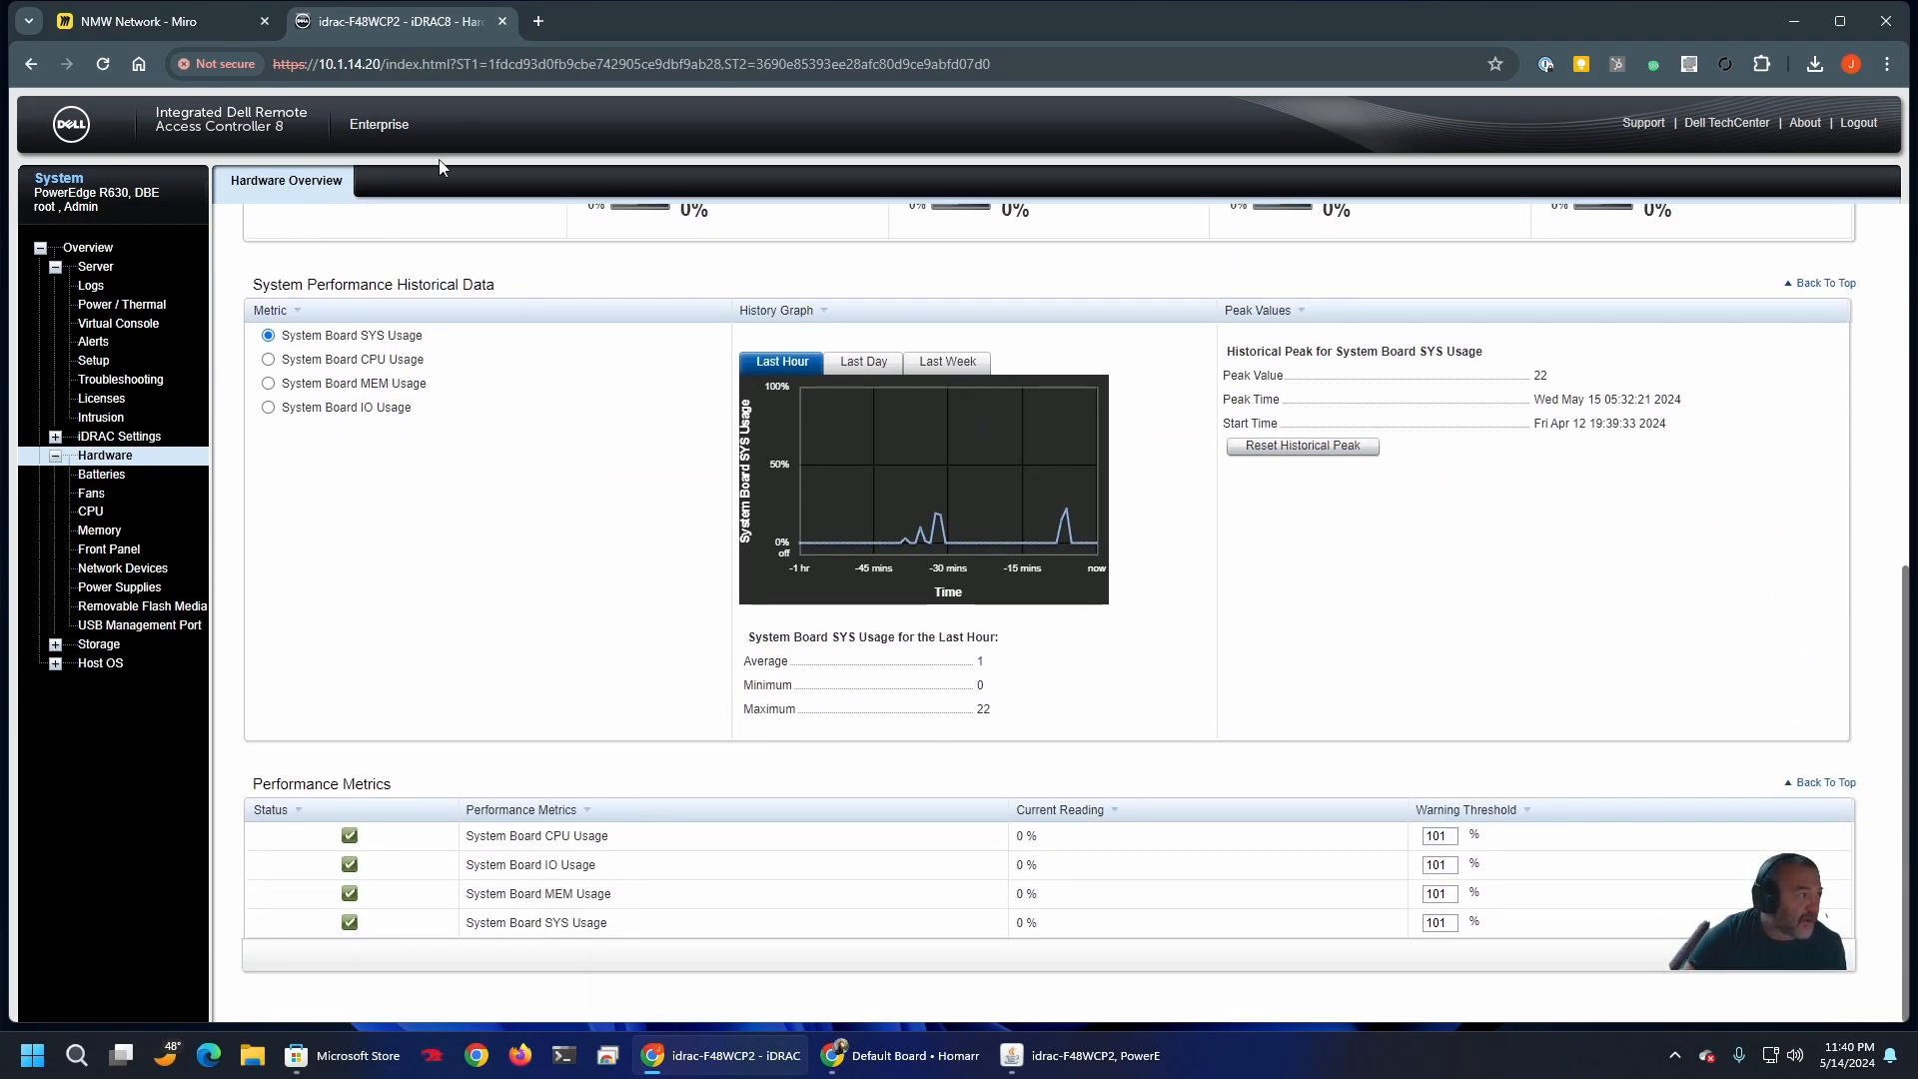
left_click(106, 312)
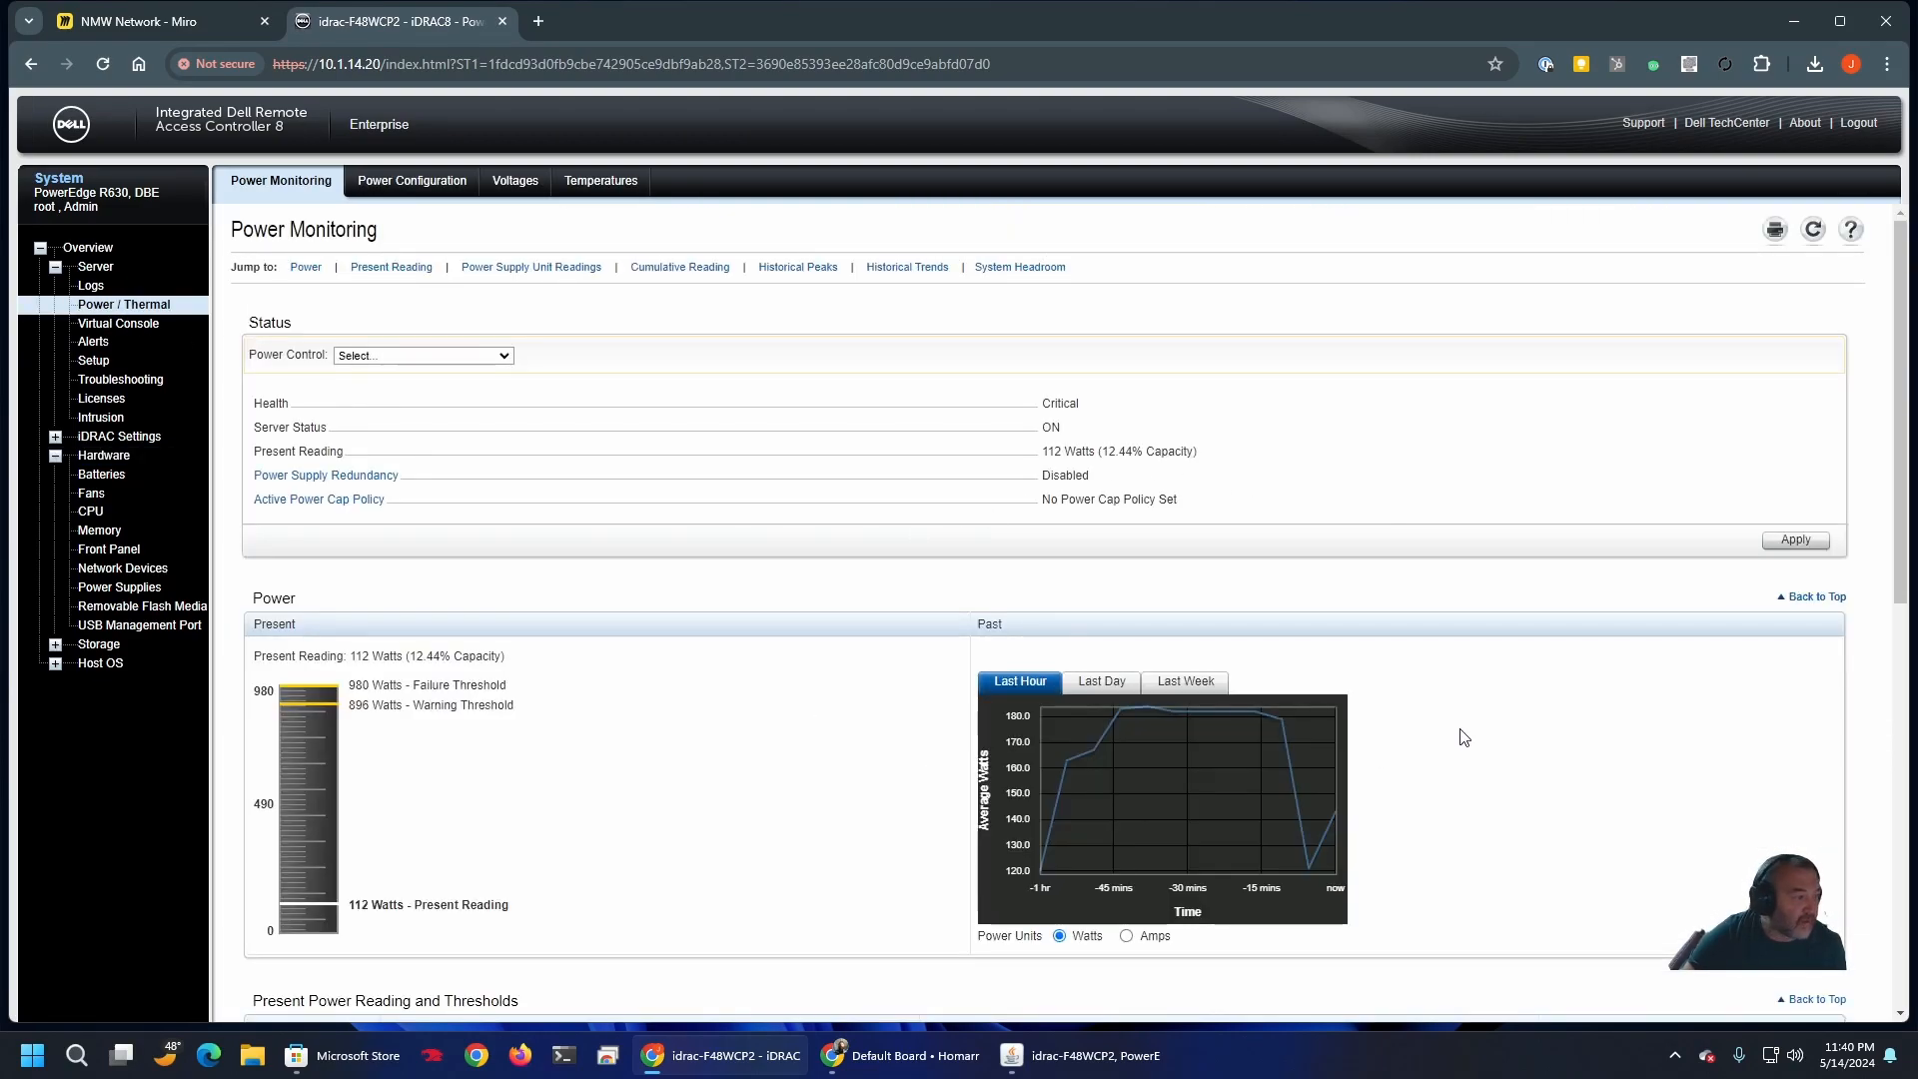
- Switch the power usage chart to Last Day
left_click(1109, 683)
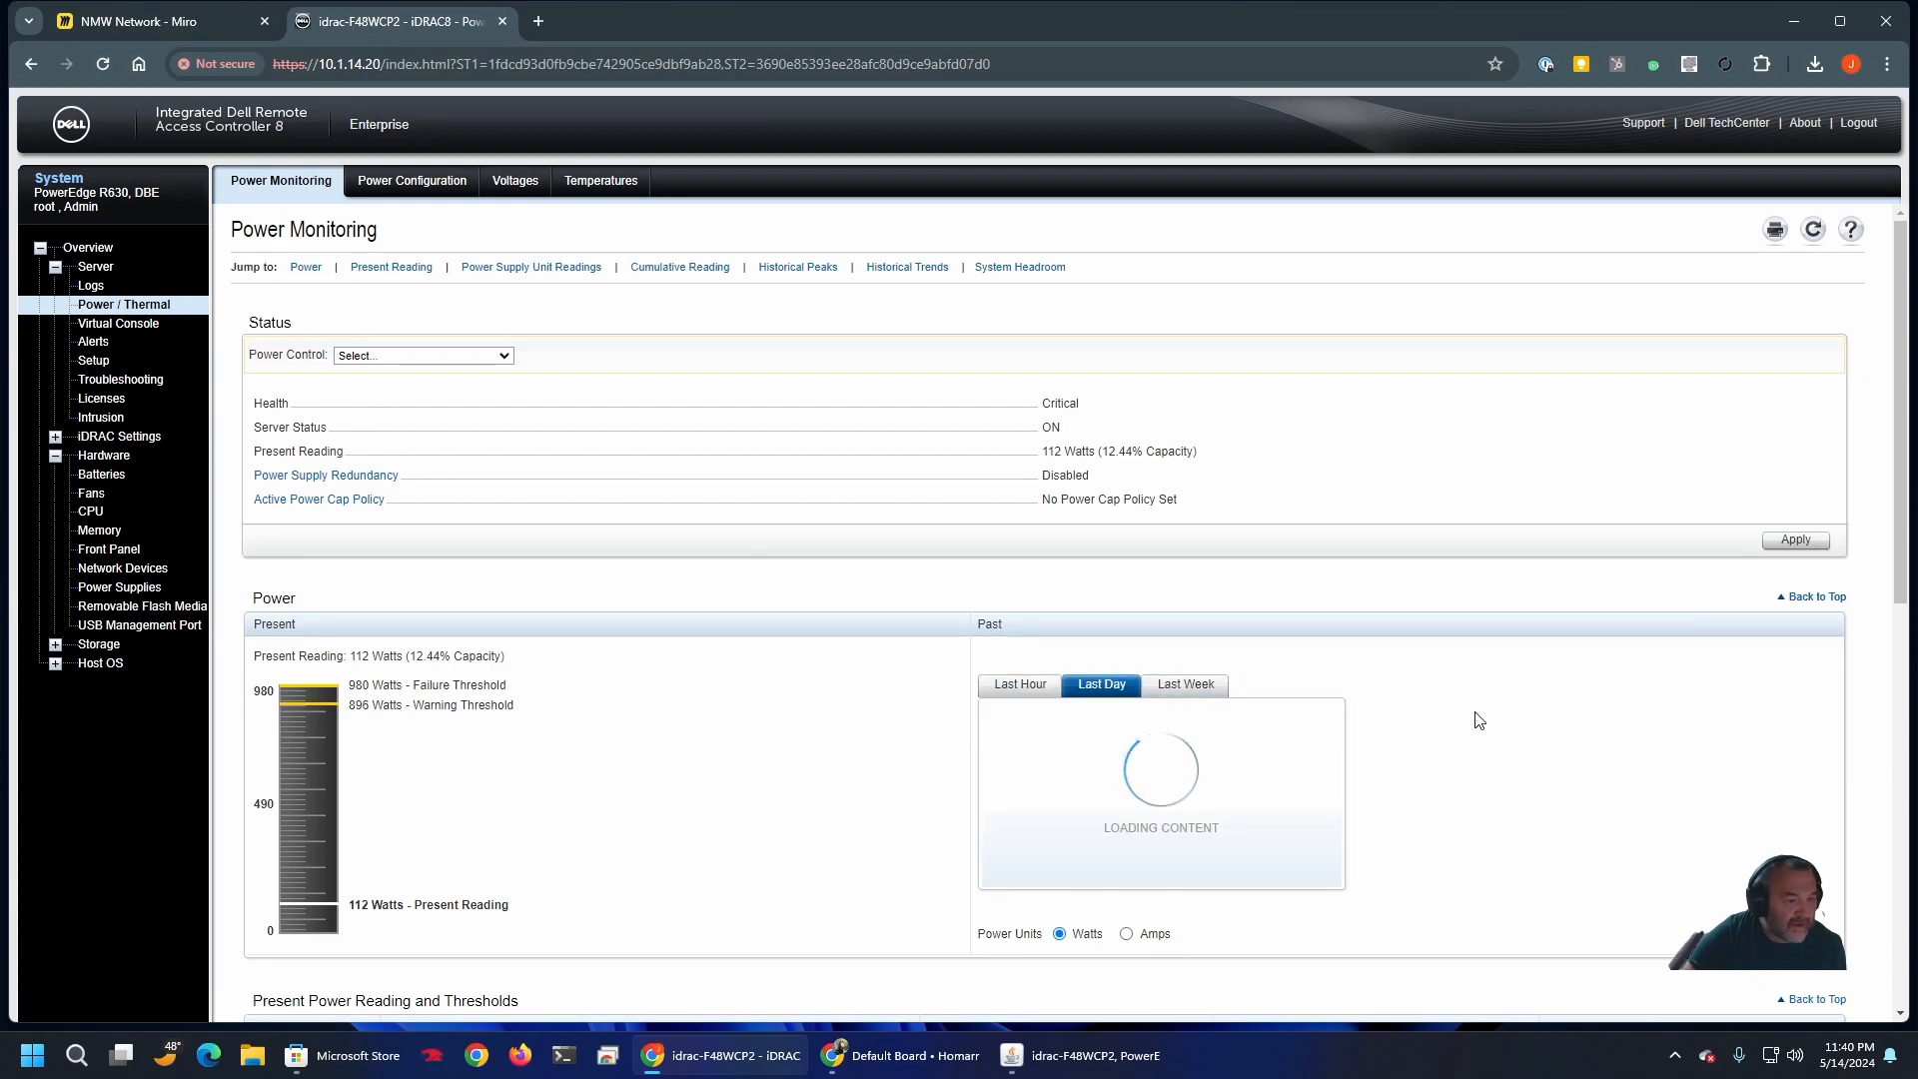
scroll(1476, 721, "down", 4)
scroll(1476, 721, "down", 1)
scroll(1473, 719, "up", 5)
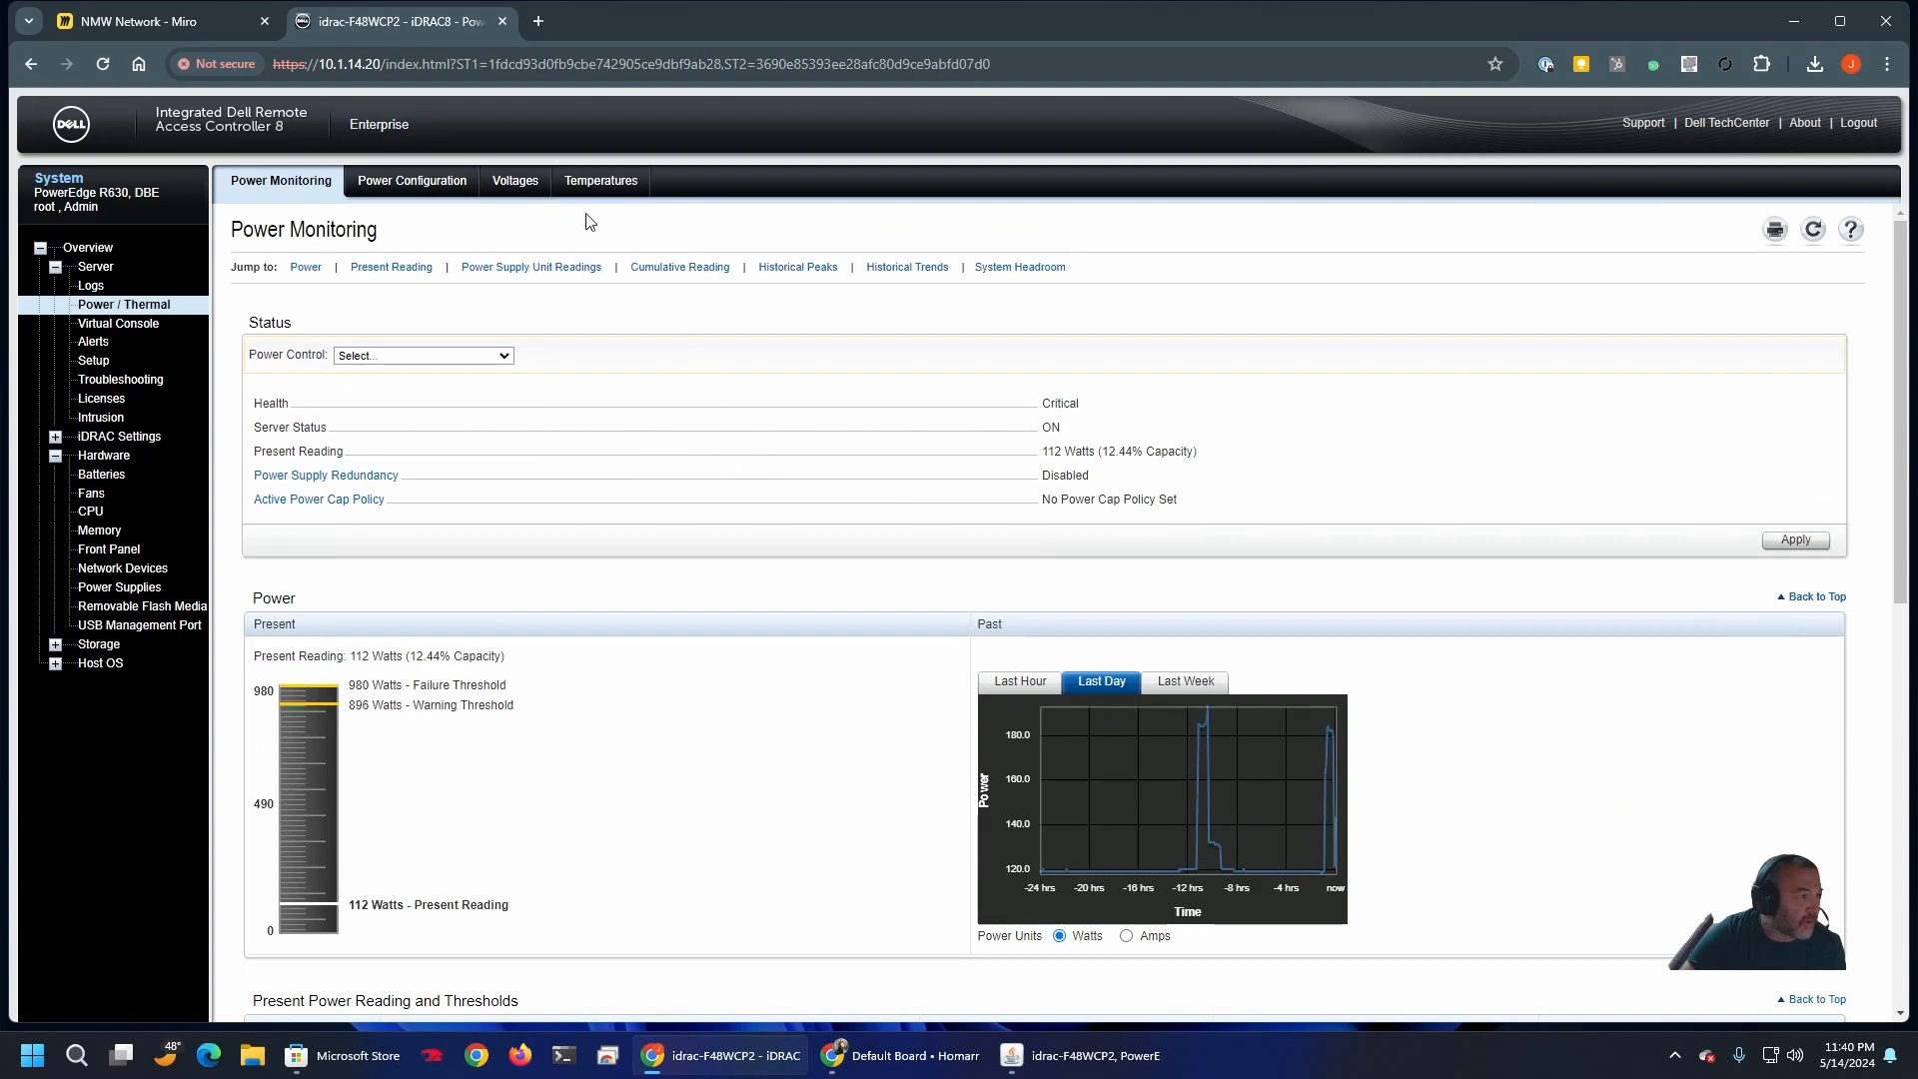
- Review the Temperatures readings, then return to the installer console extracting packages
left_click(600, 181)
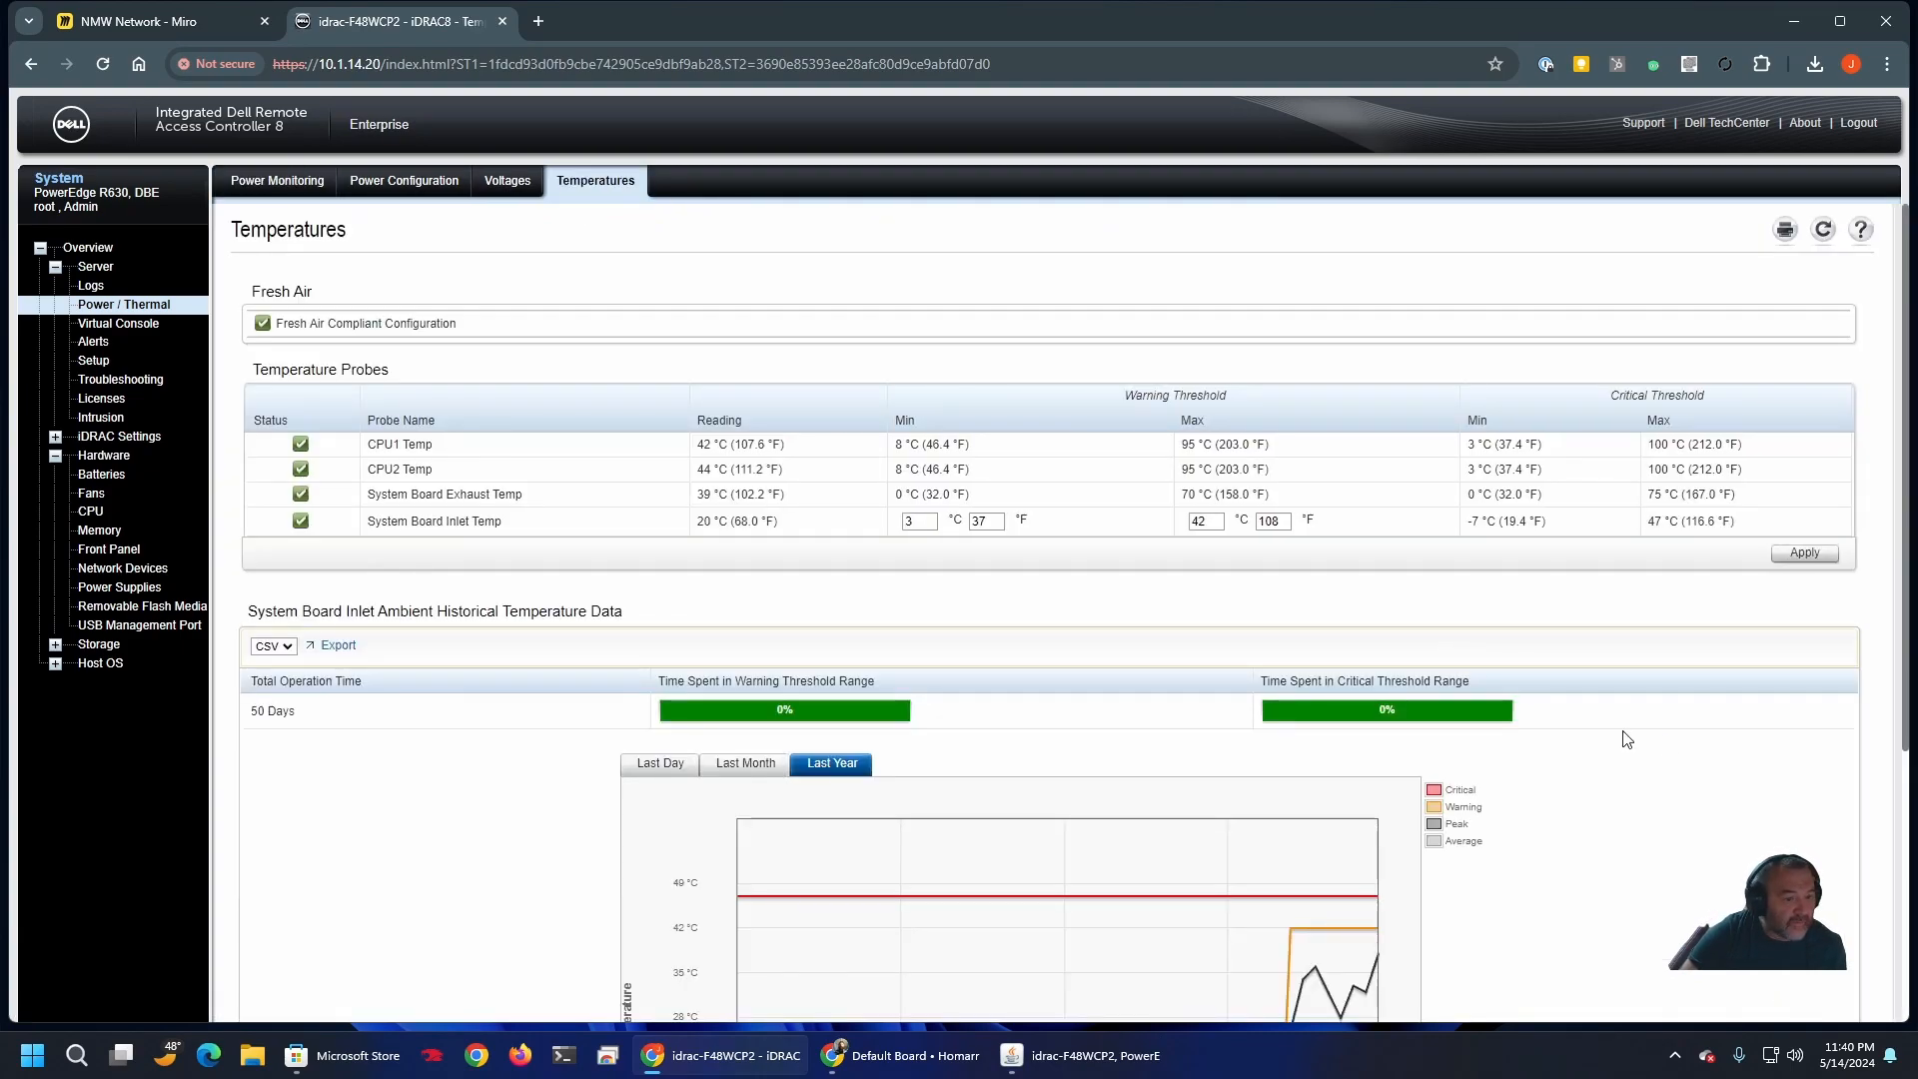
scroll(1599, 739, "down", 2)
scroll(1588, 770, "down", 2)
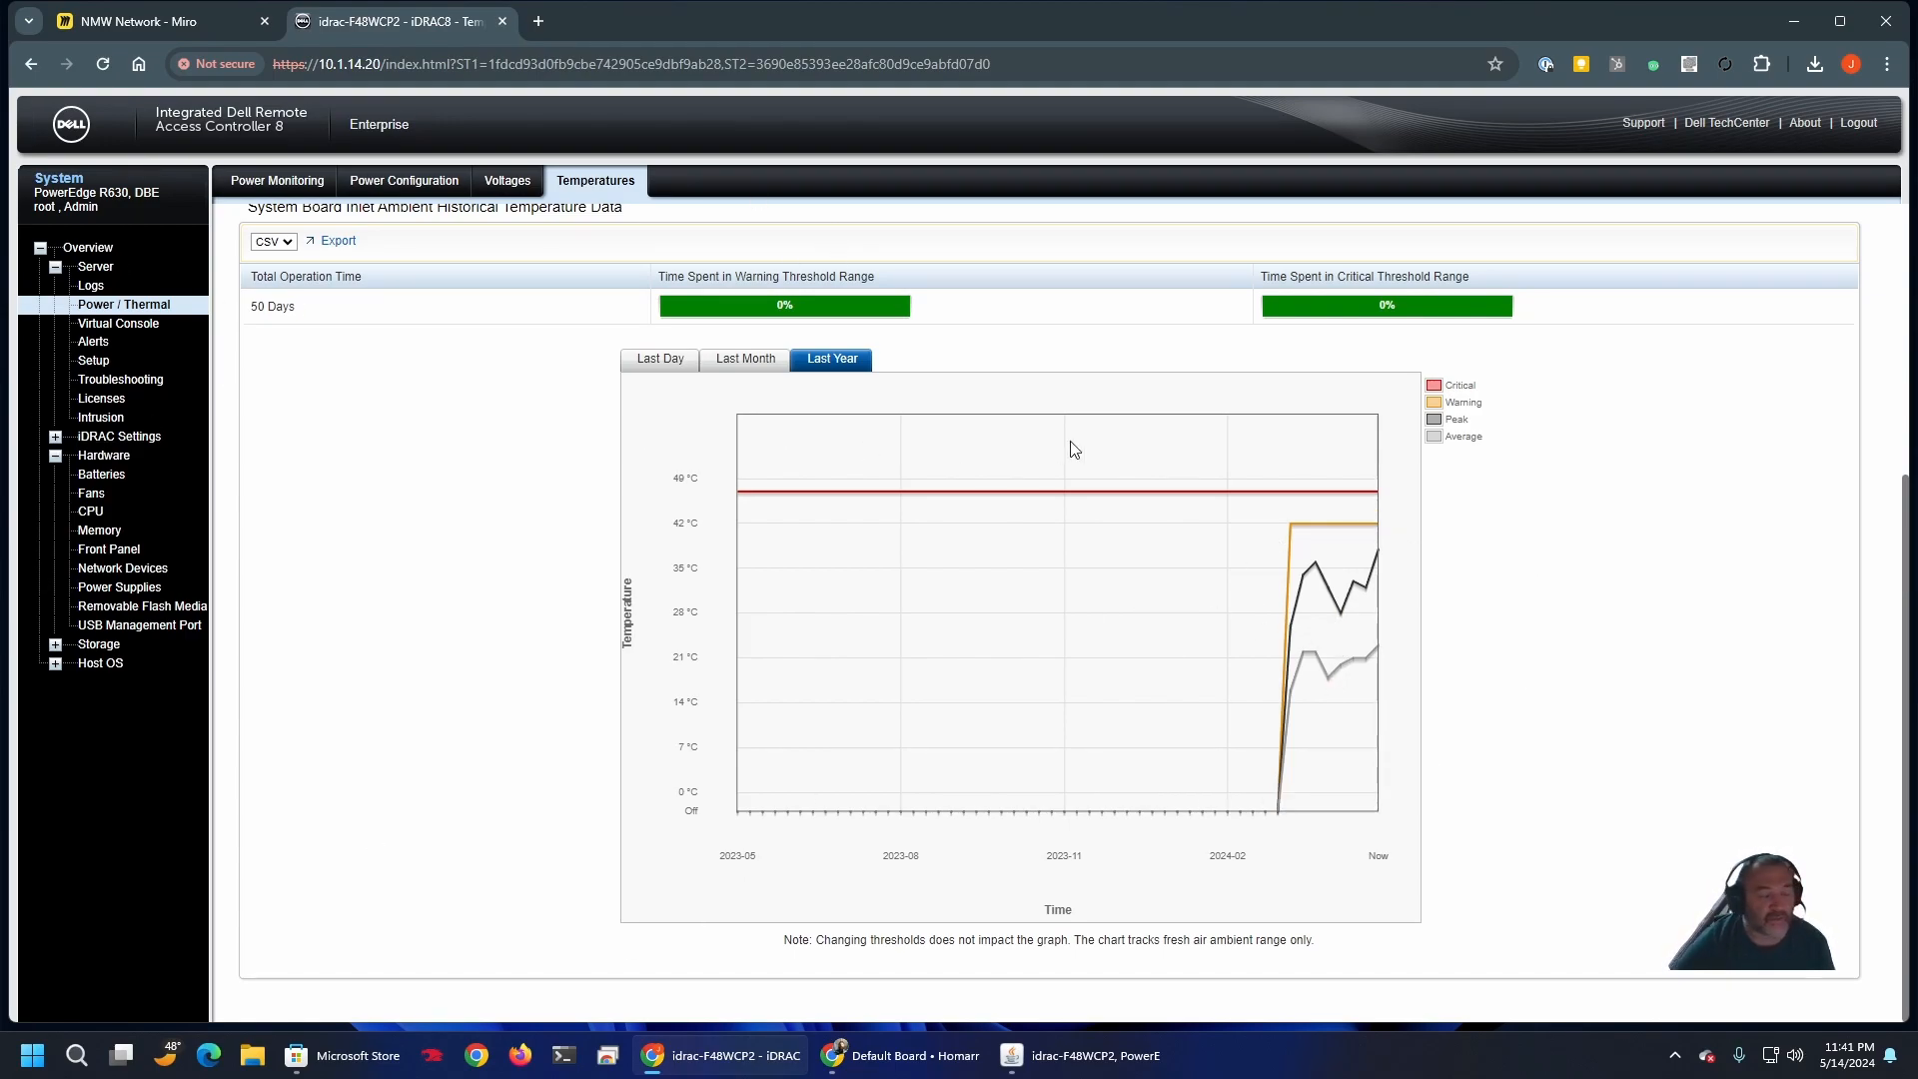
left_click(1036, 1069)
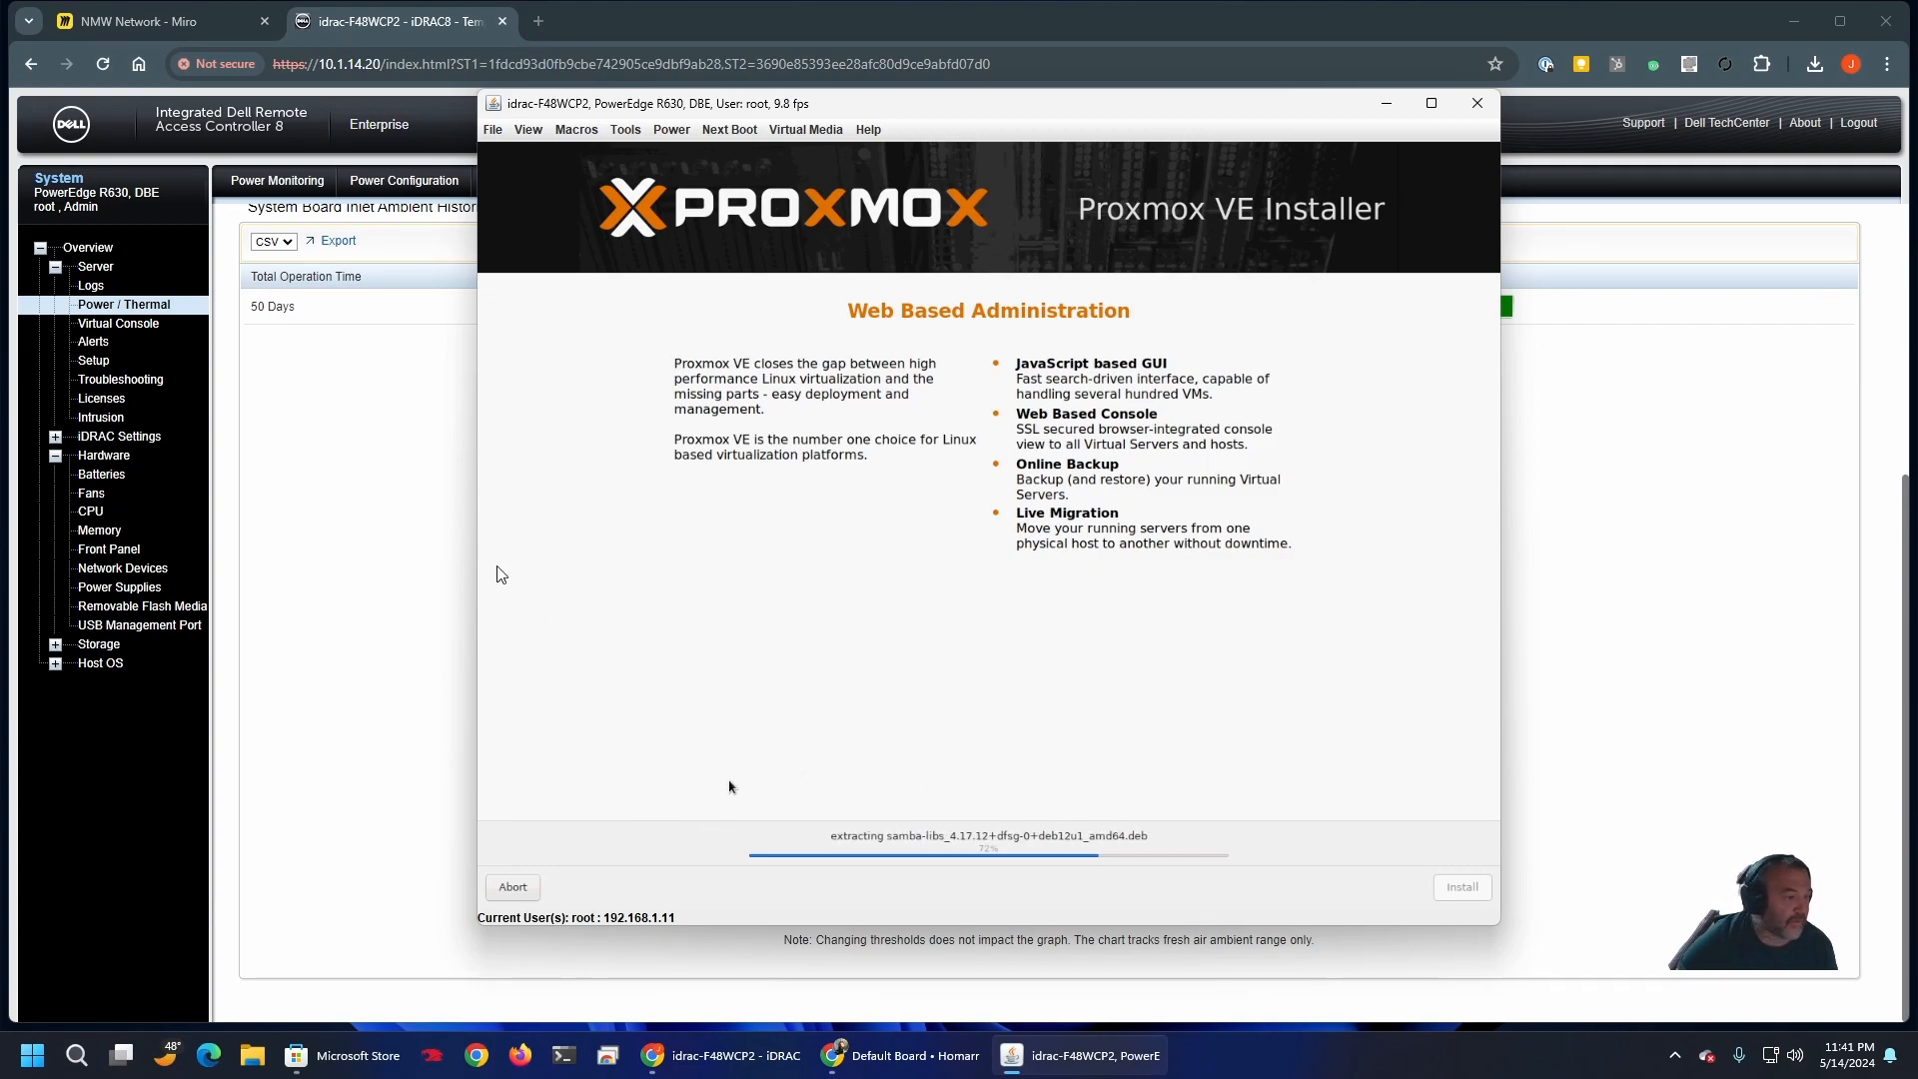
- Check the CPU and Memory pages: 256.00 GB in 8 of 24 slots as 32 GB DDR-4
left_click(380, 570)
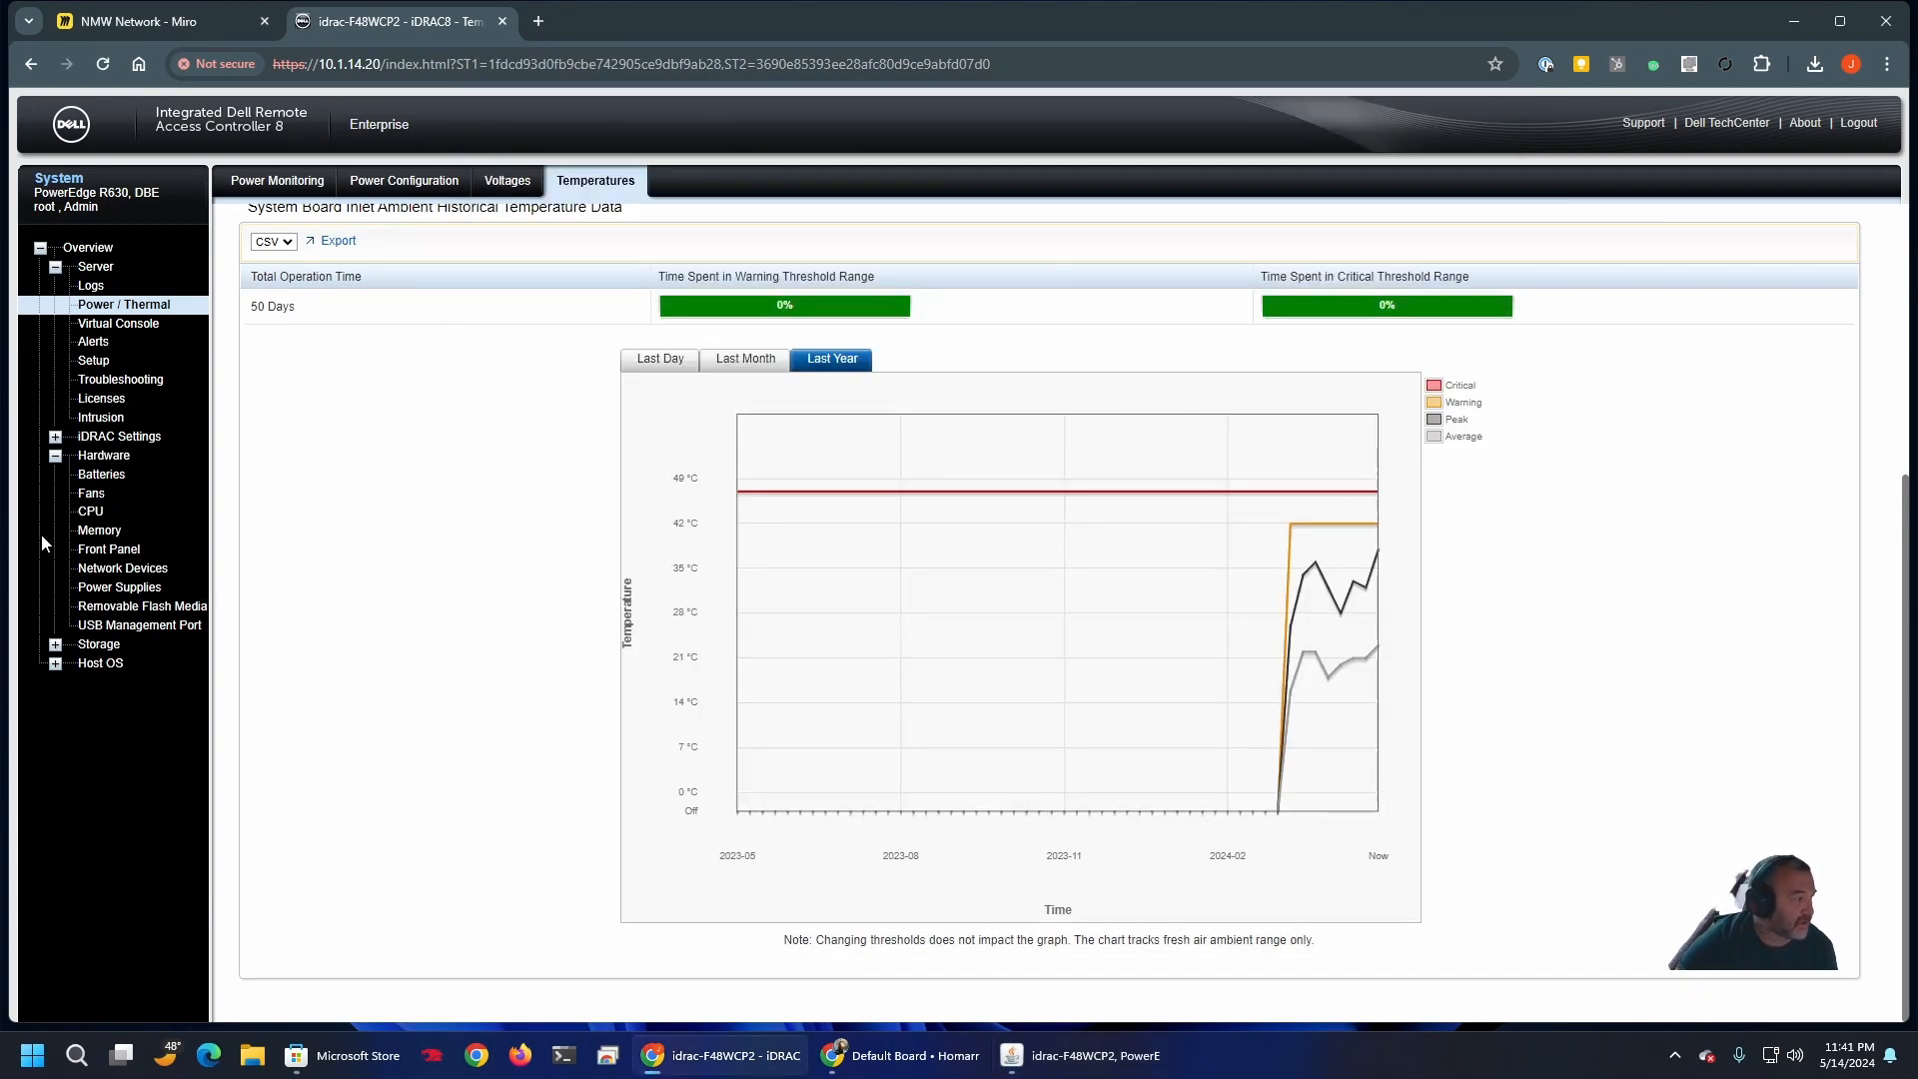
left_click(101, 457)
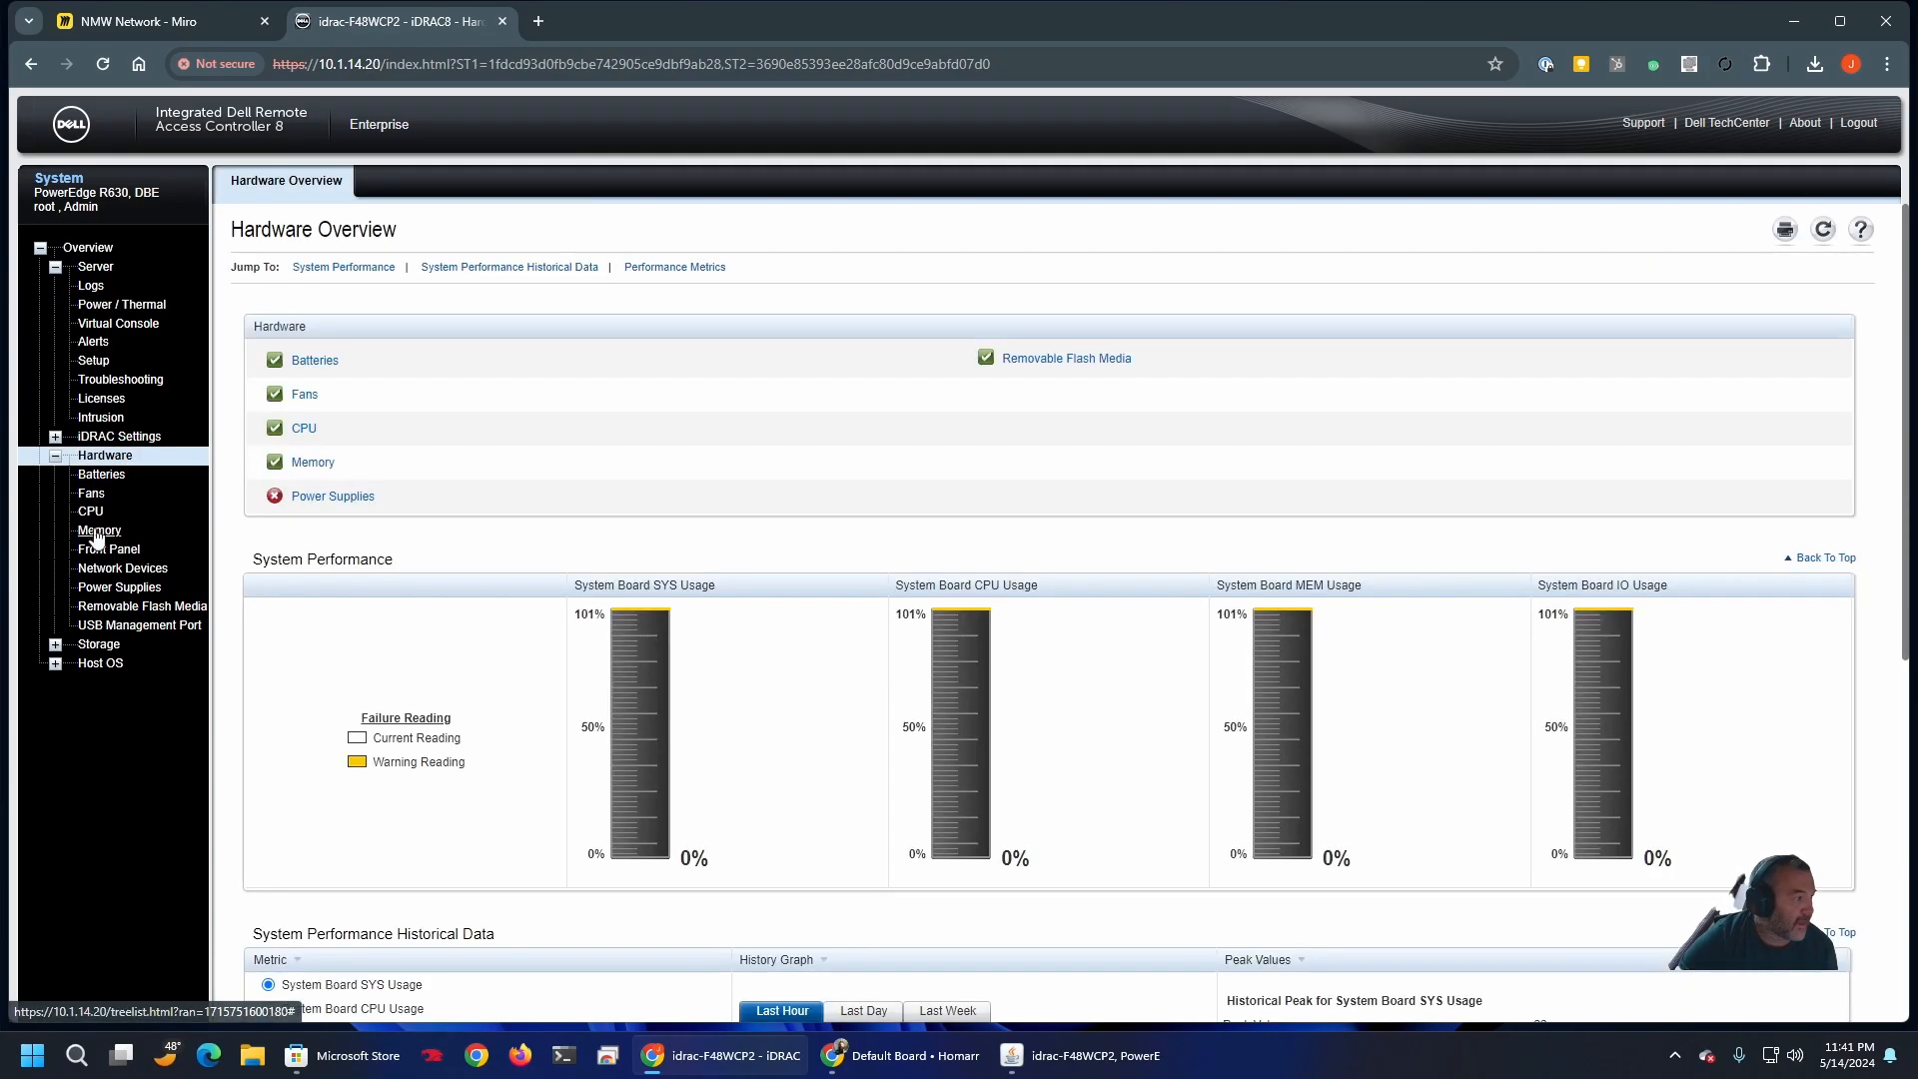
left_click(90, 511)
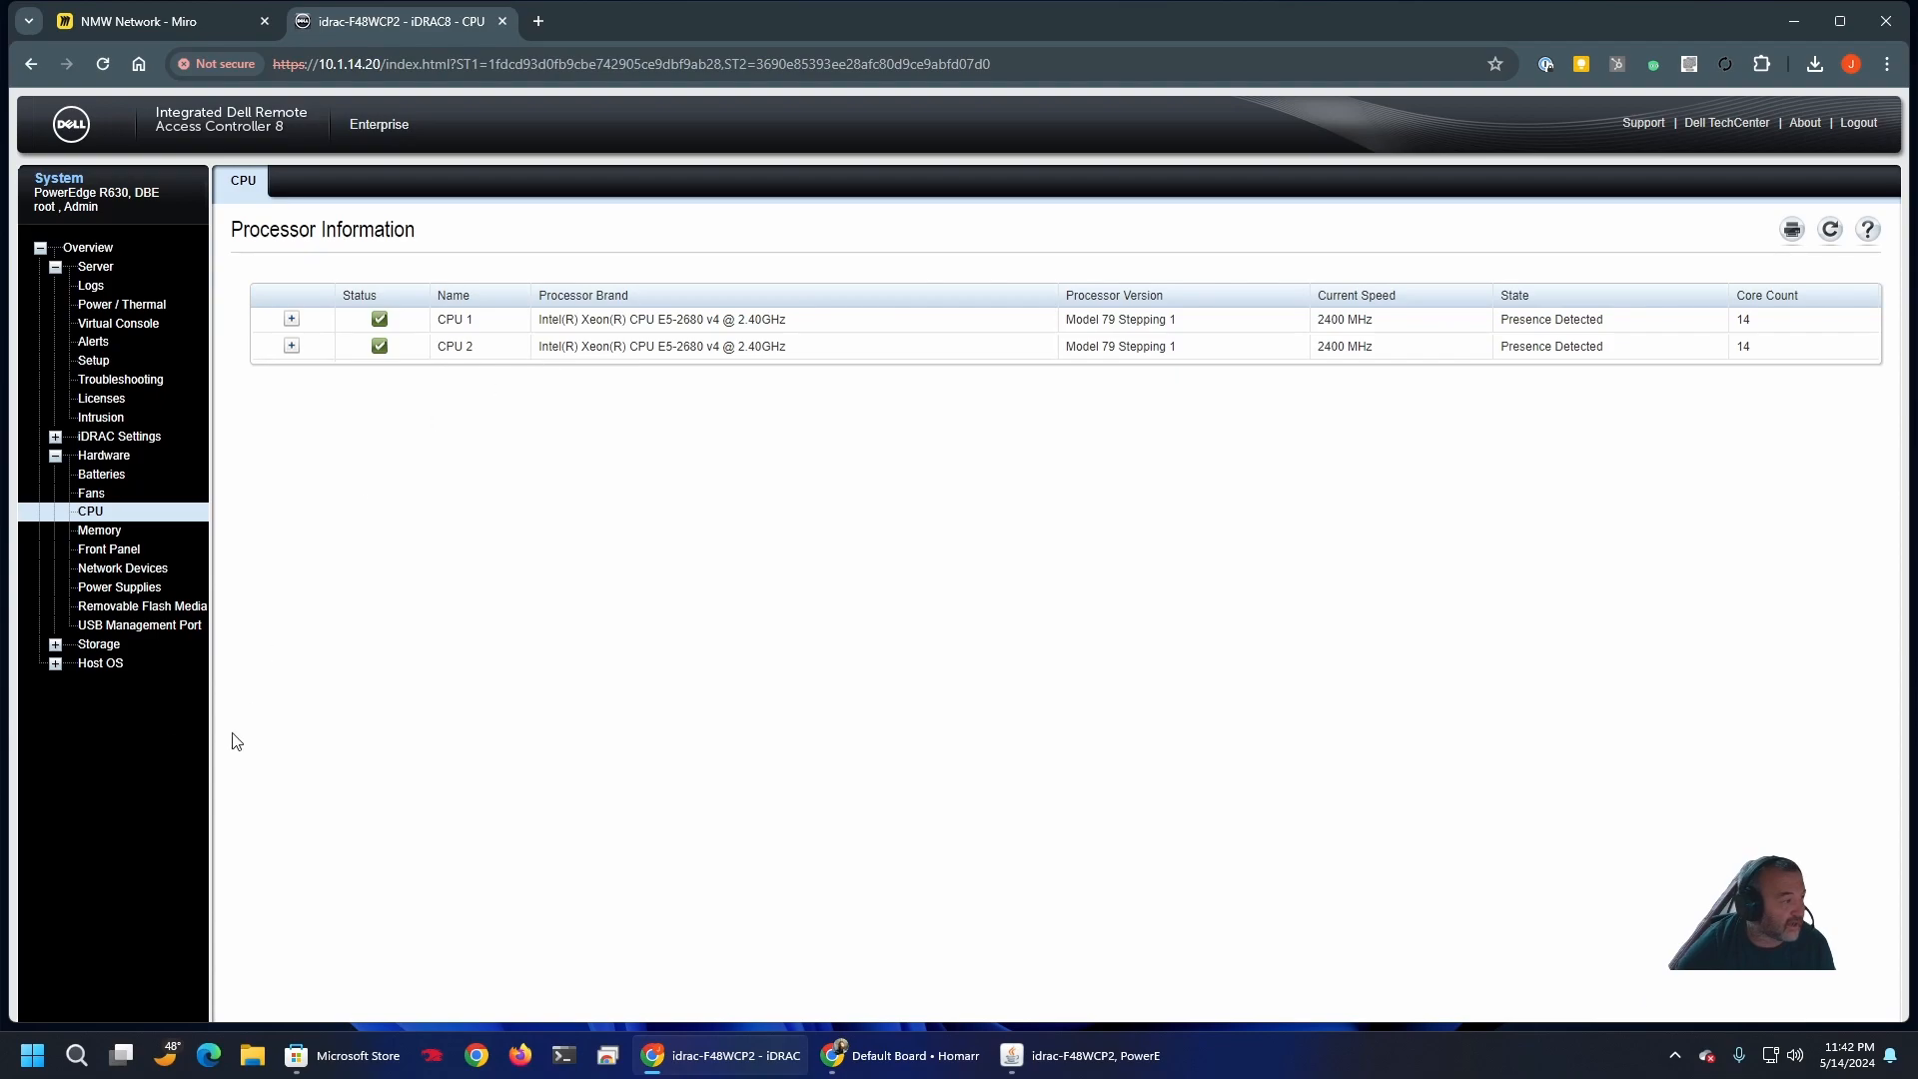
left_click(118, 530)
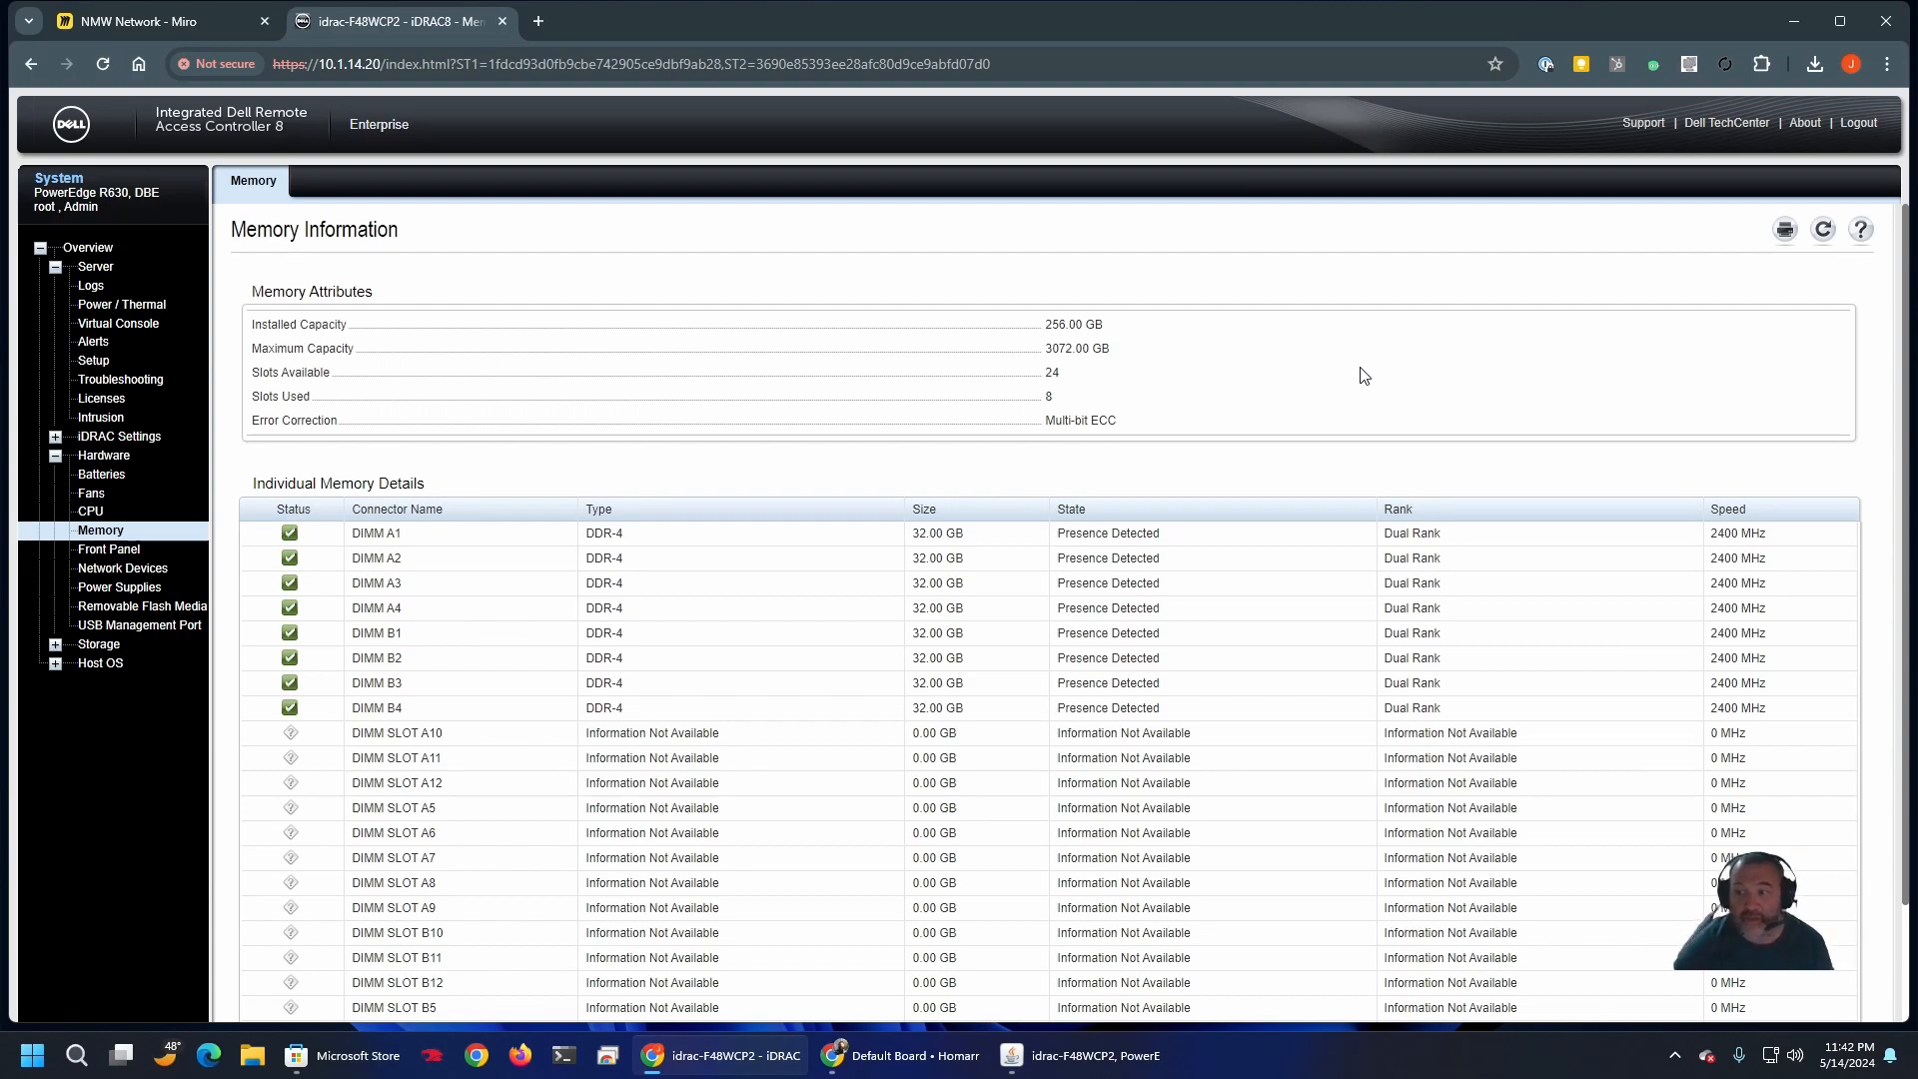
- Bring the installer console forward and let Proxmox VE finish installing and reboot
left_click(1079, 1055)
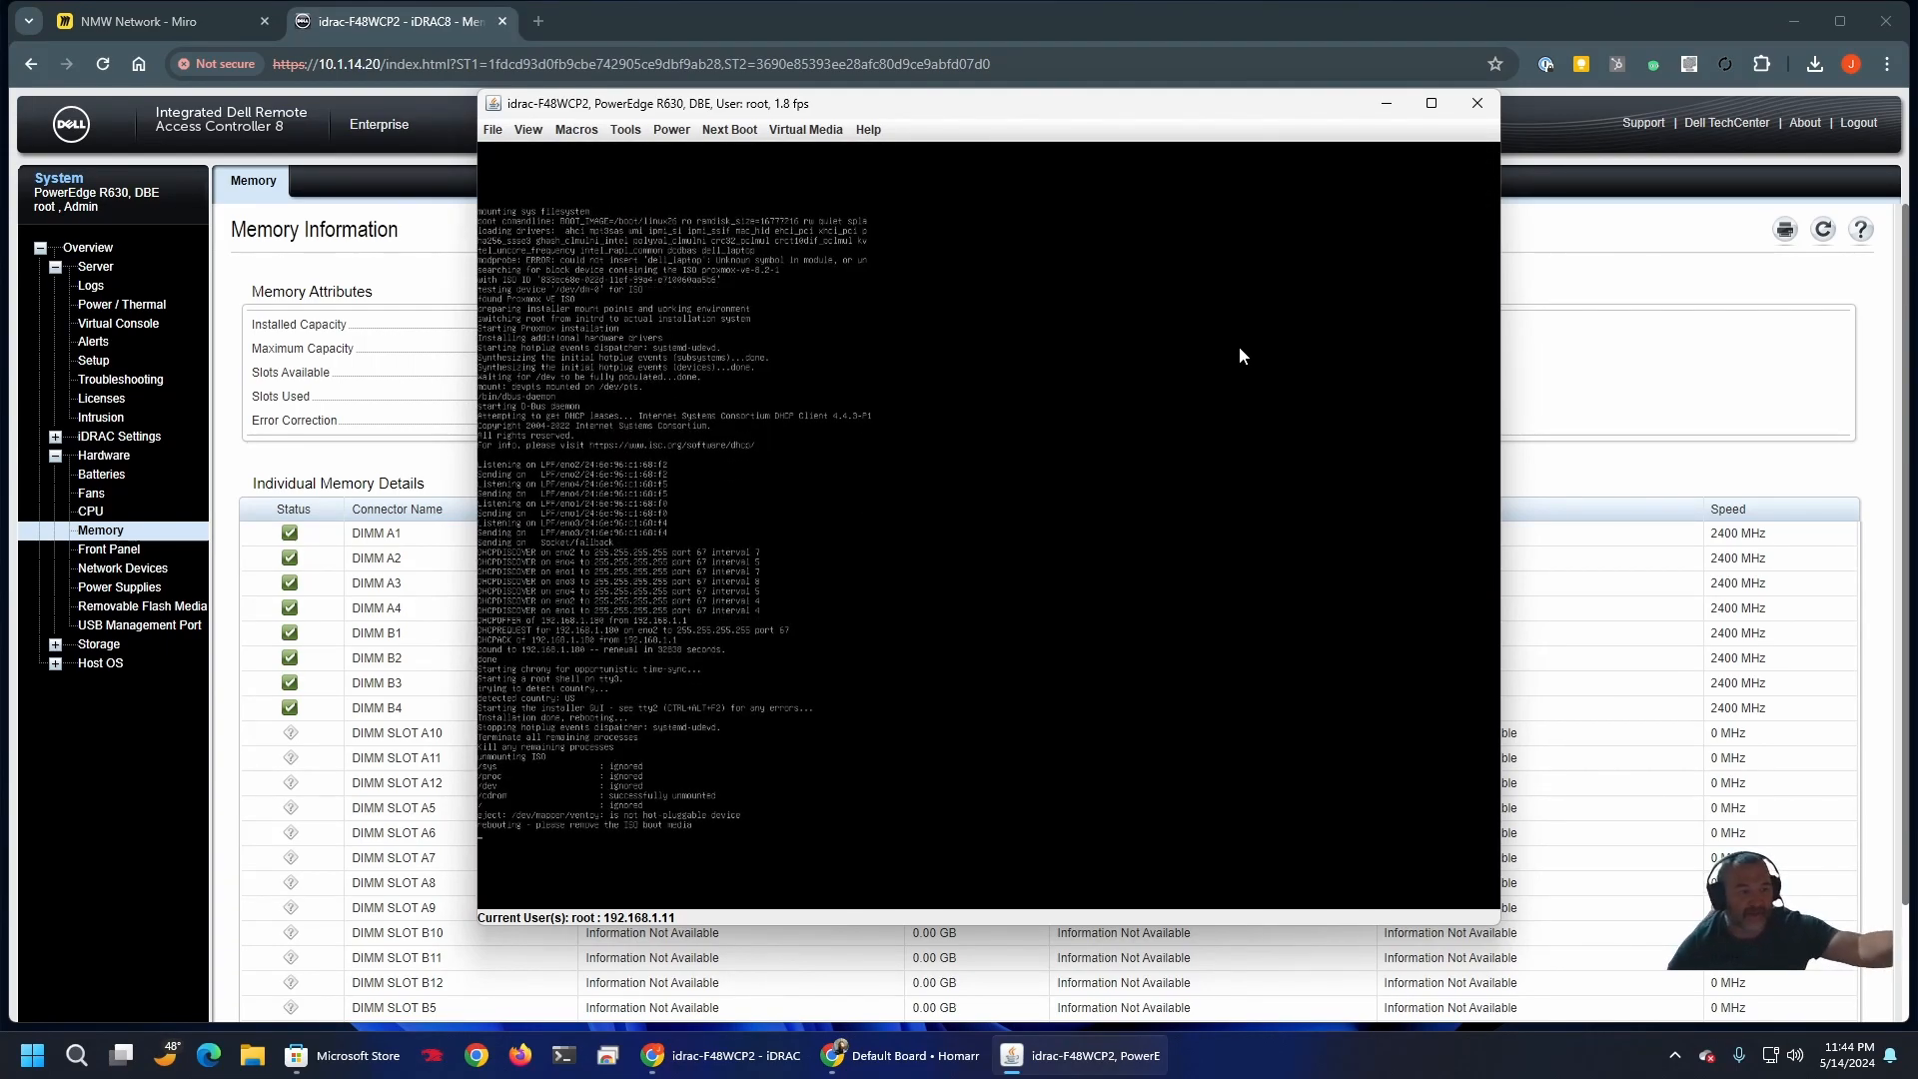
- Switch the virtual console to View > Full Screen to watch the reboot into POST
left_click(528, 131)
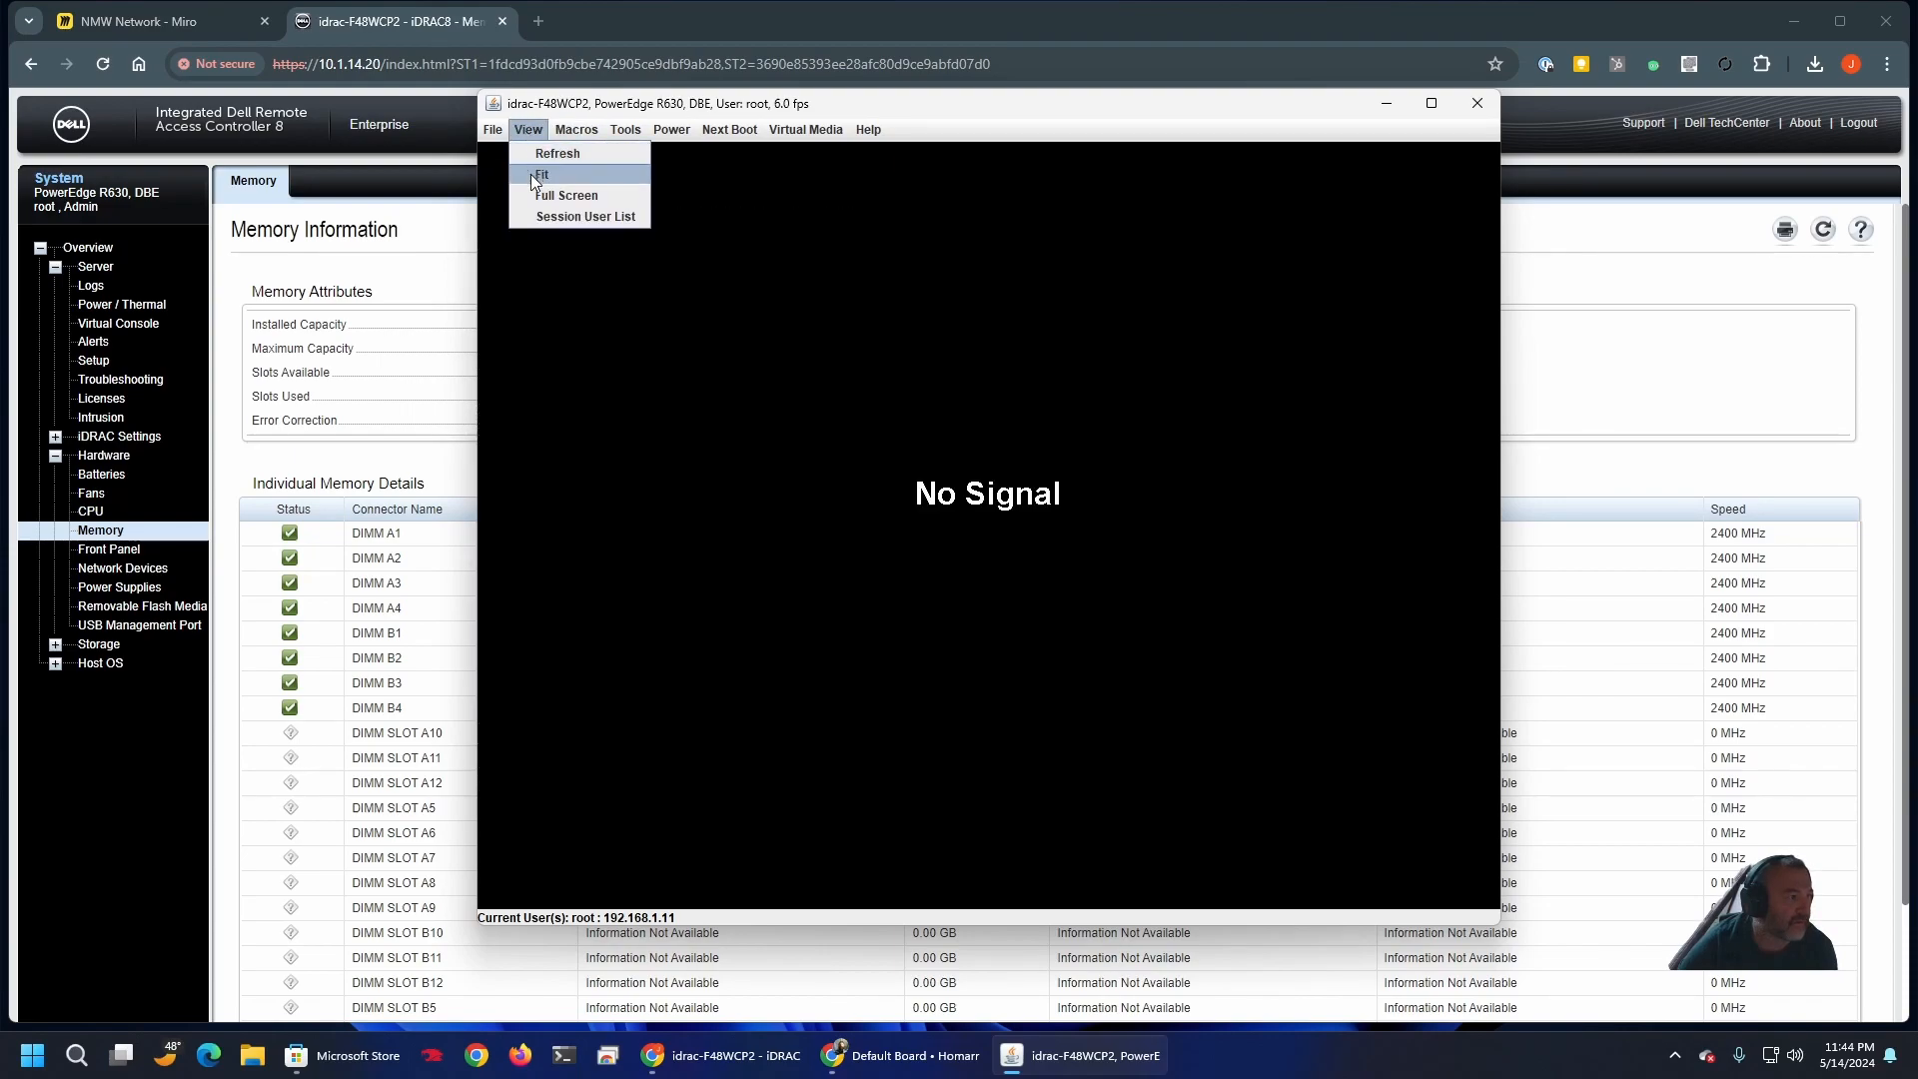
left_click(558, 195)
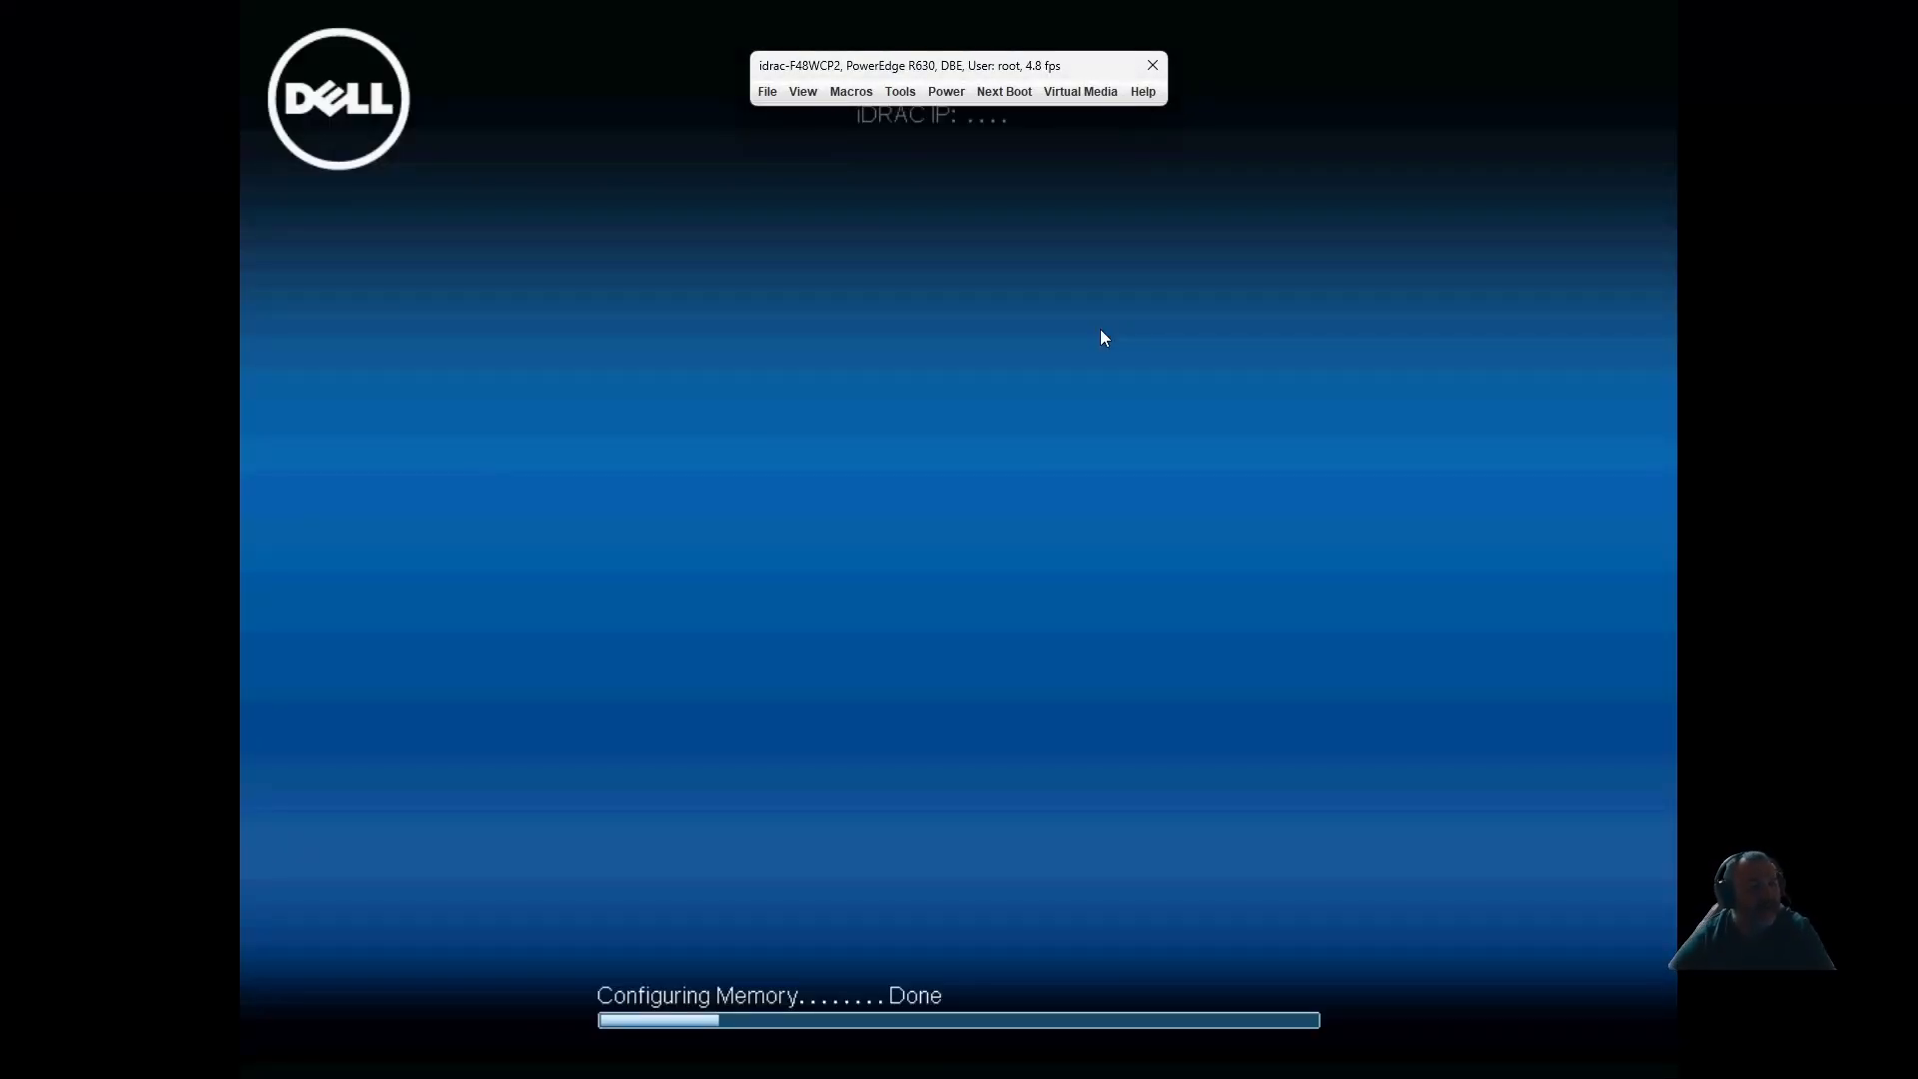
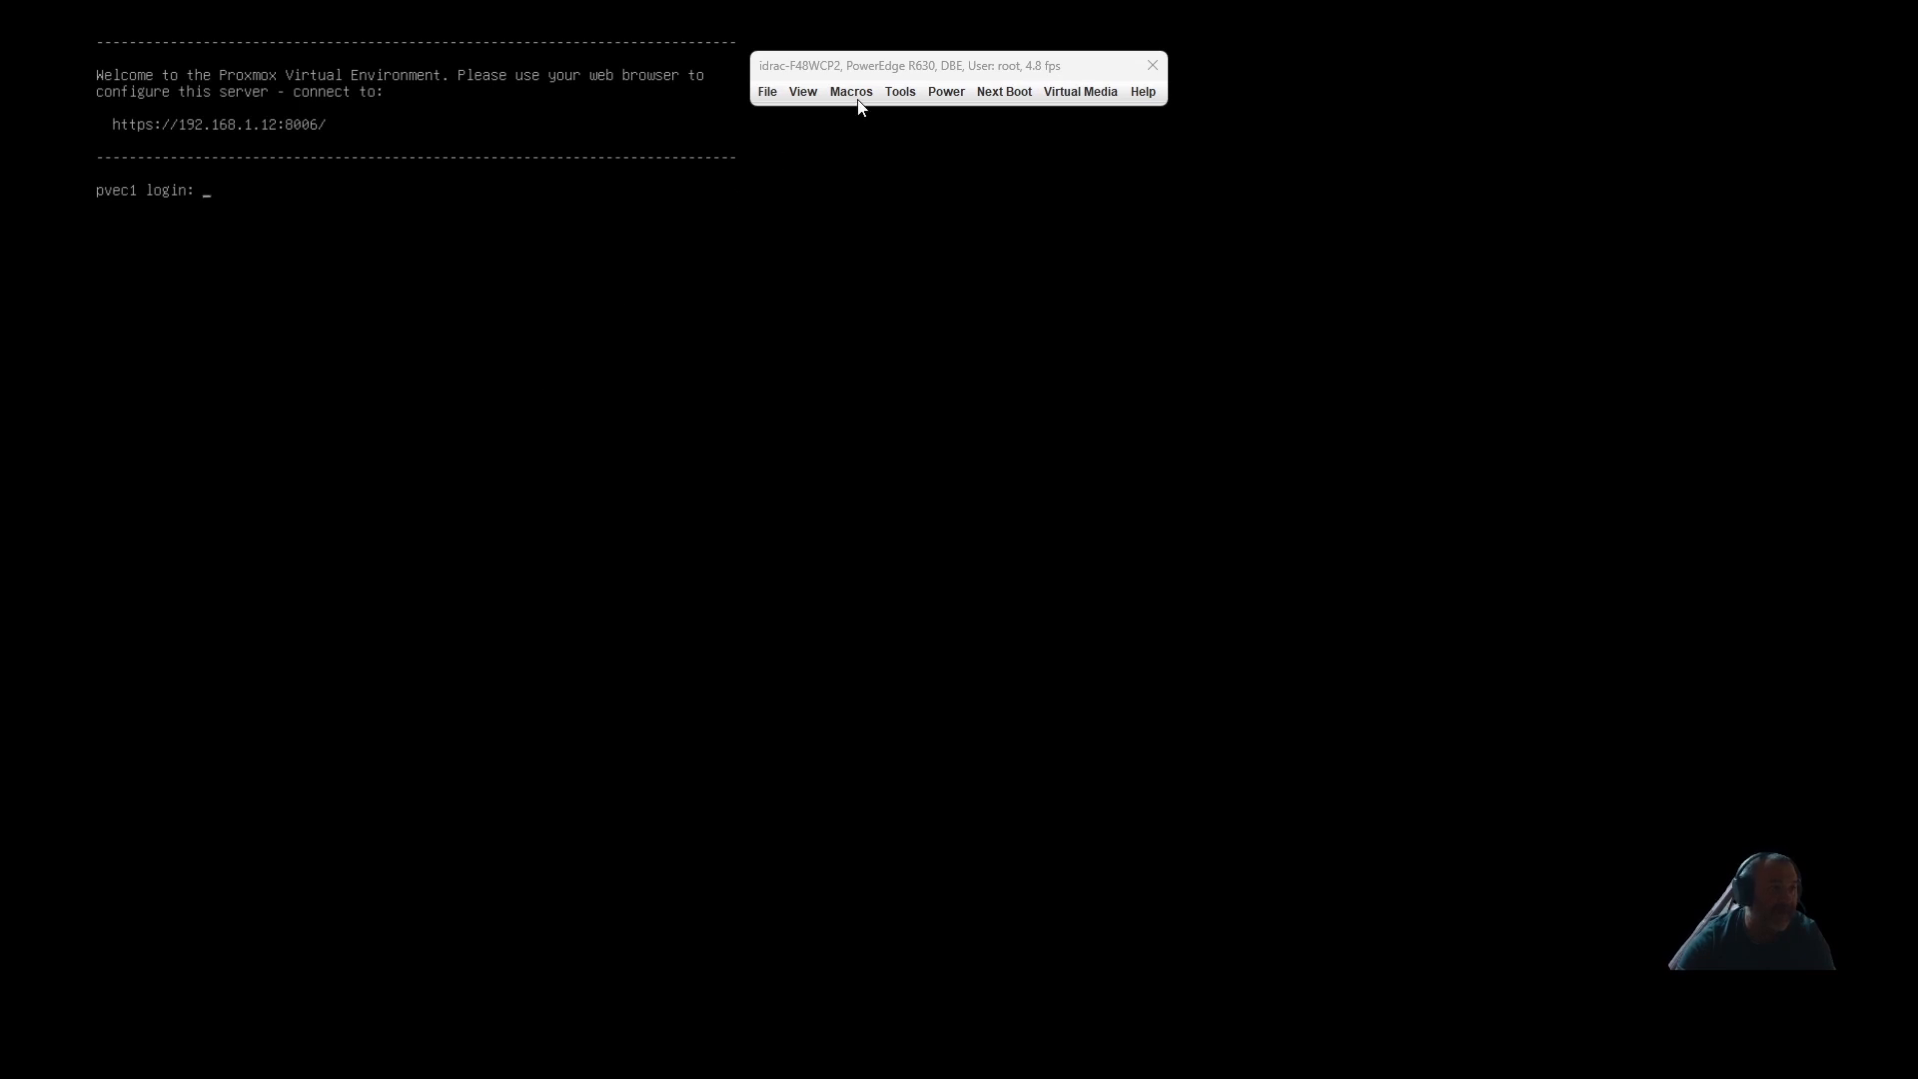
- Take the pvec1 iDRAC console out of full screen and bring the Homarr board forward
left_click(807, 94)
left_click(818, 158)
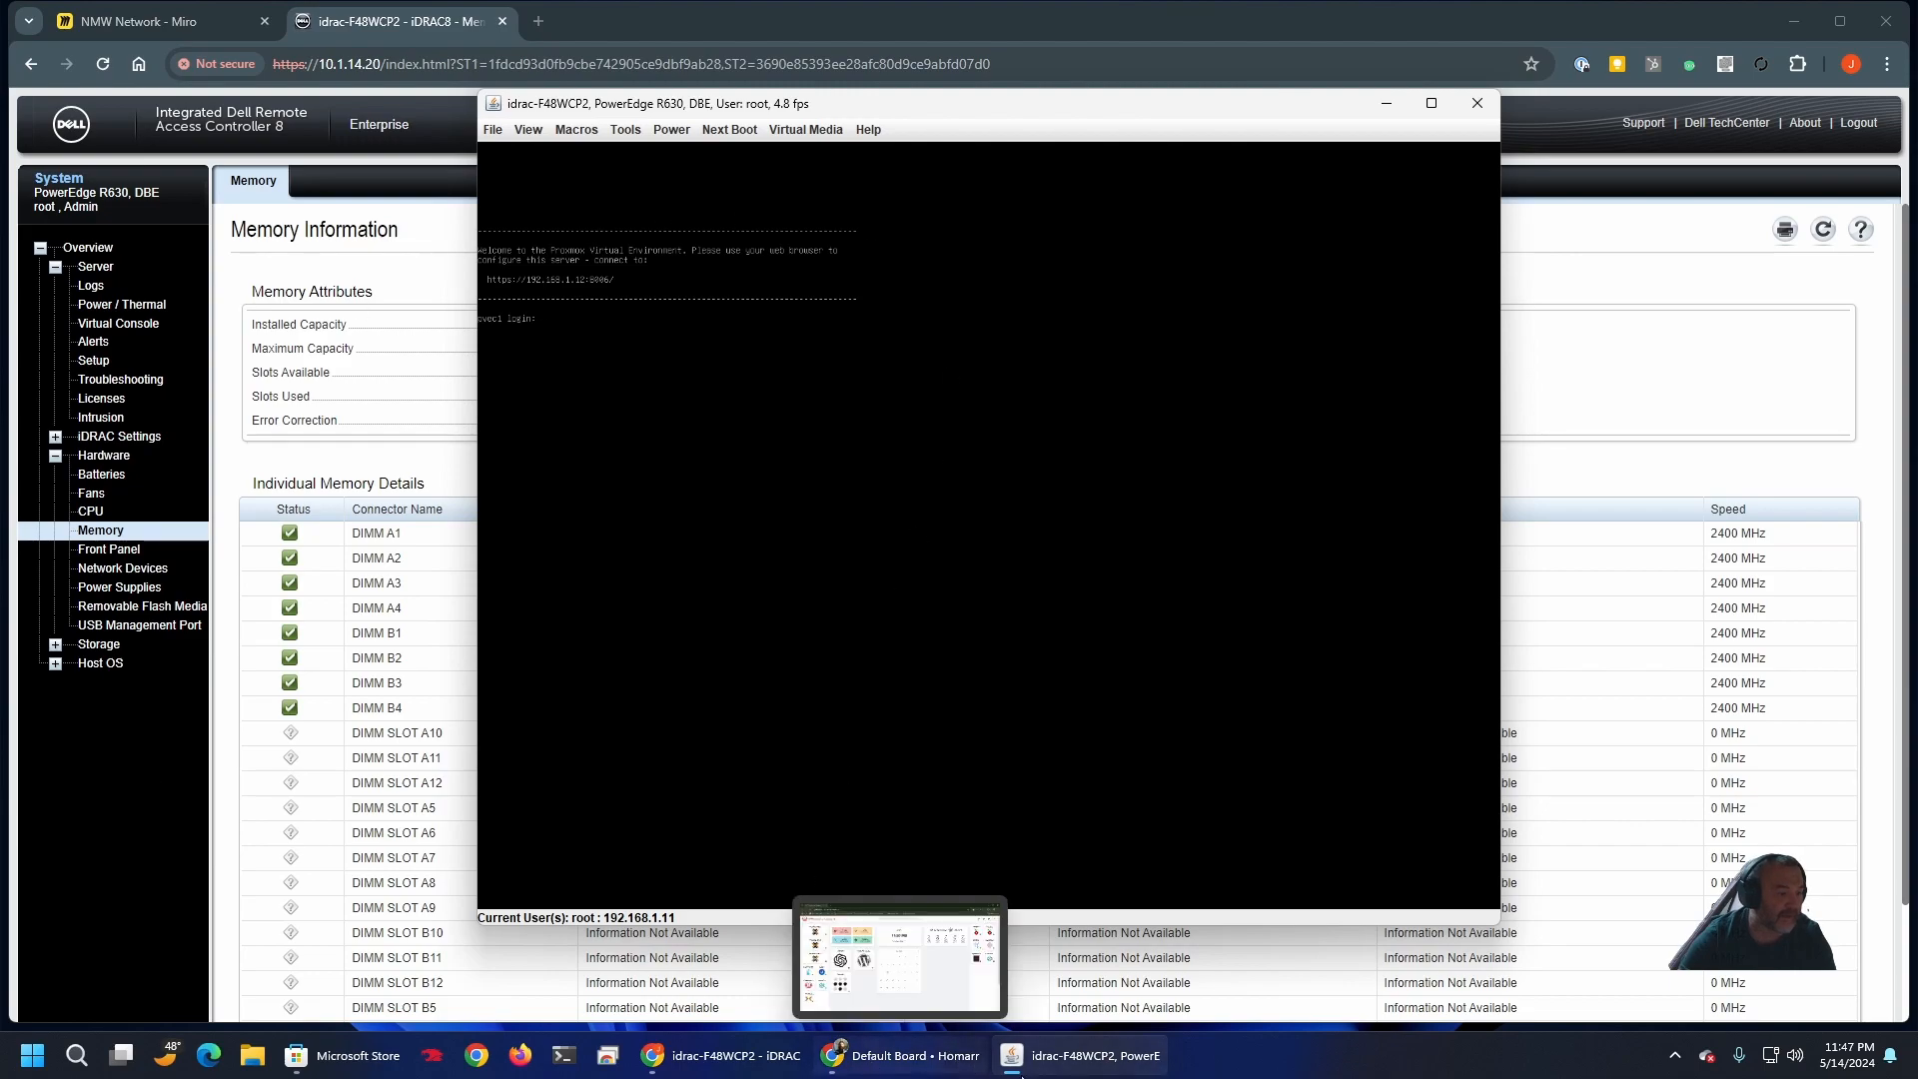
left_click(909, 1055)
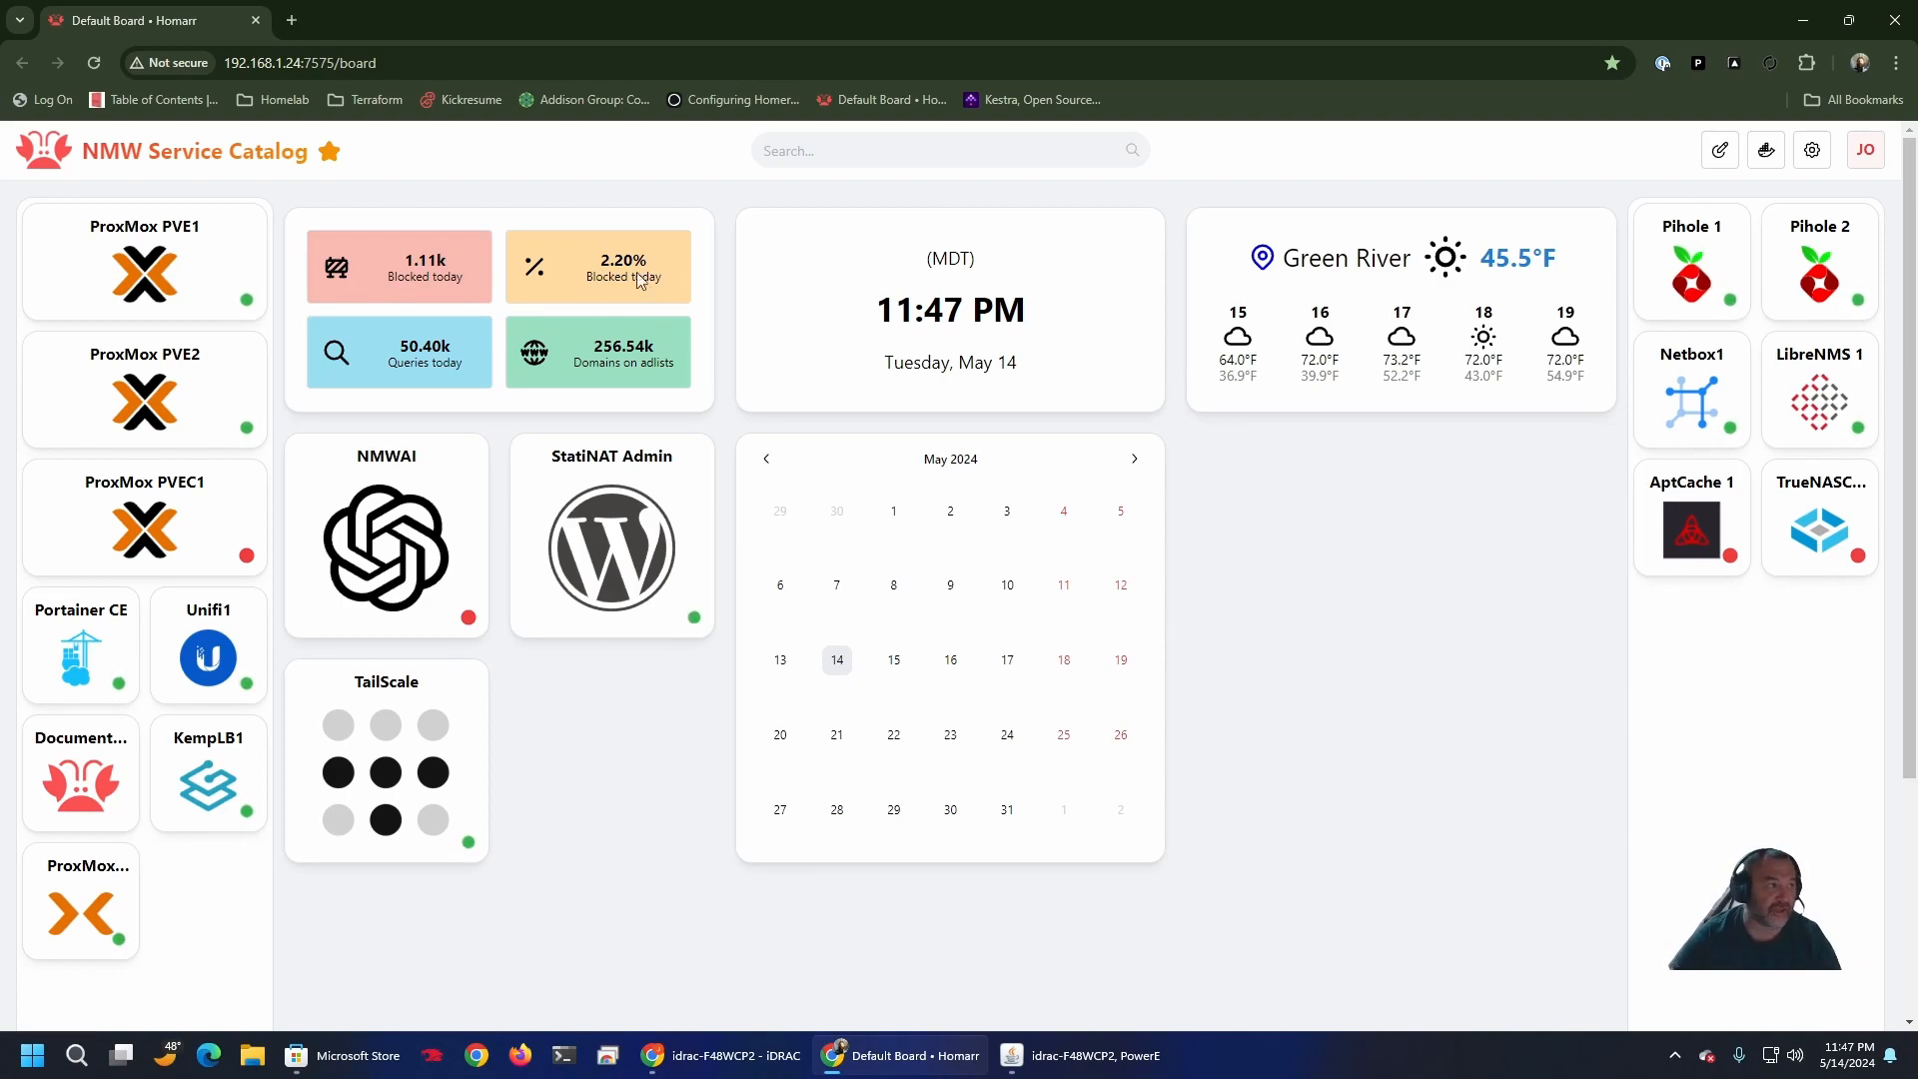
left_click(1716, 152)
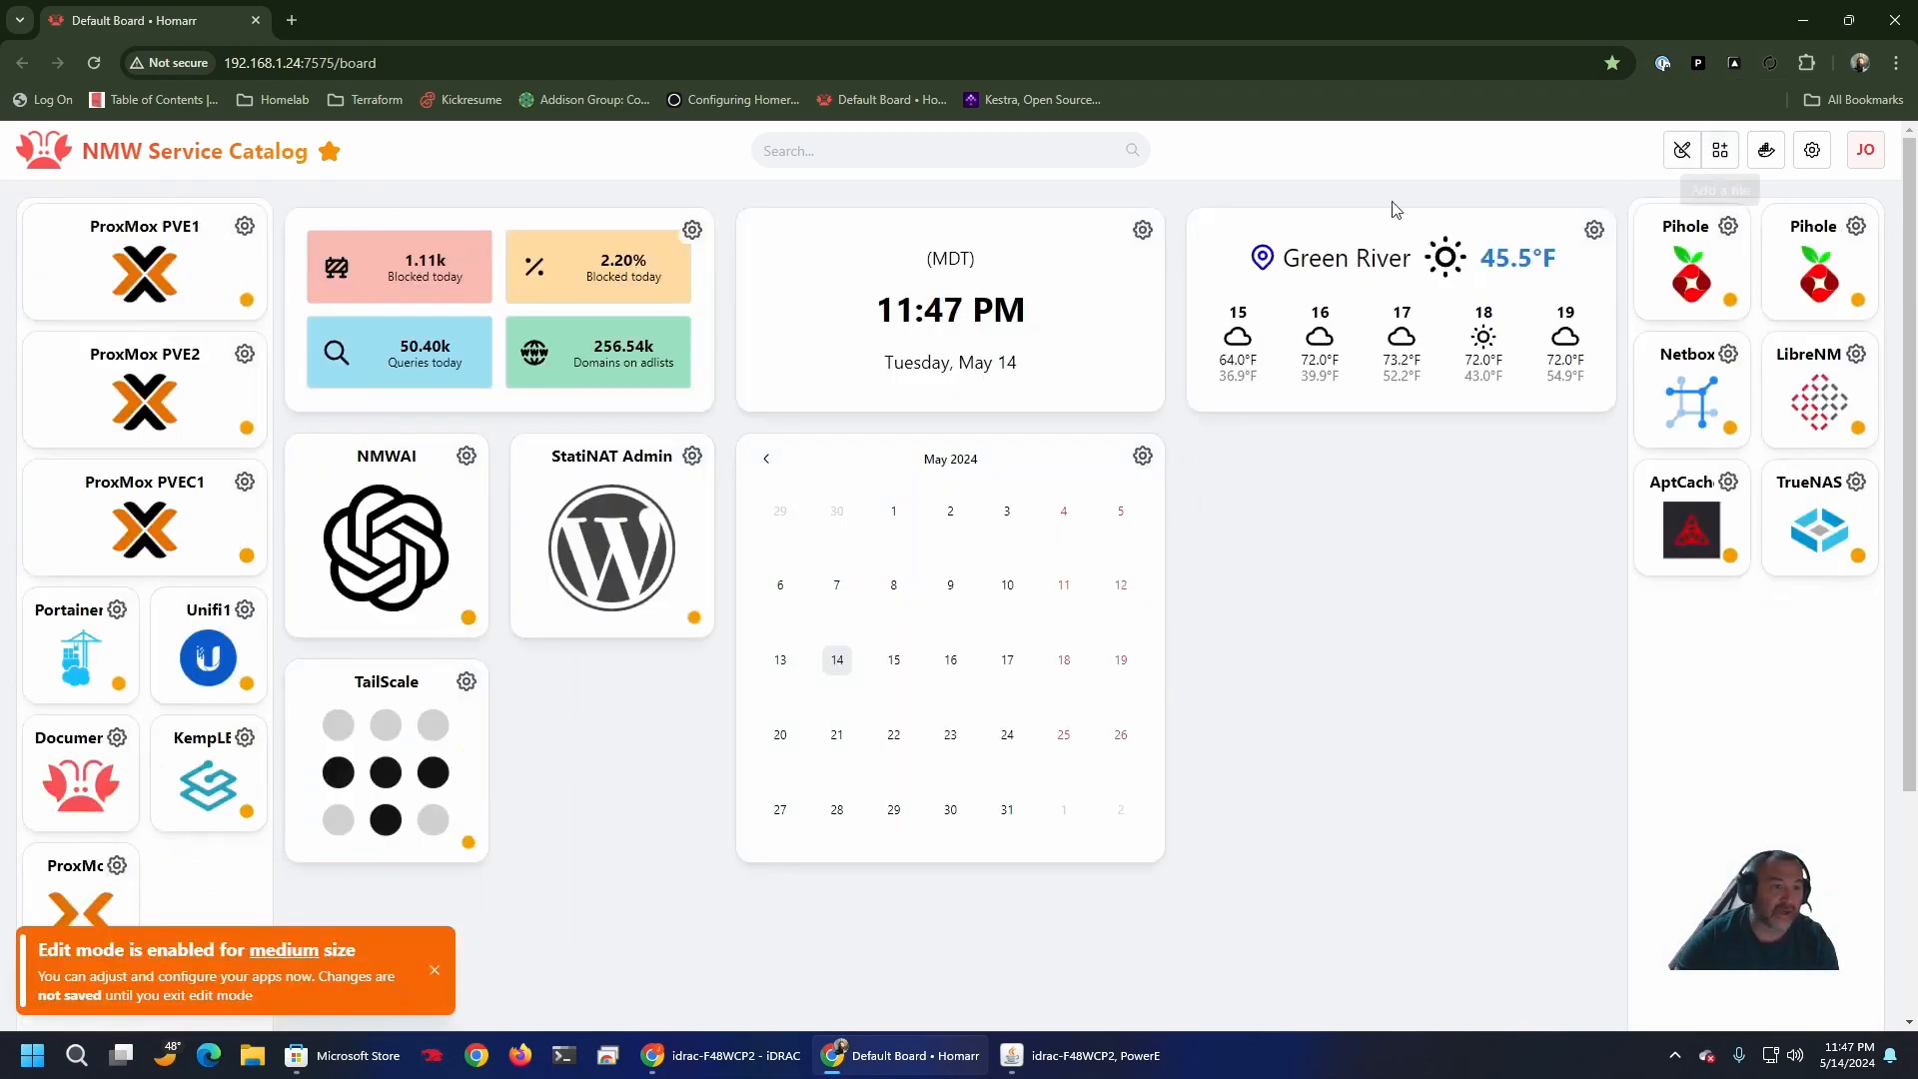
left_click(245, 484)
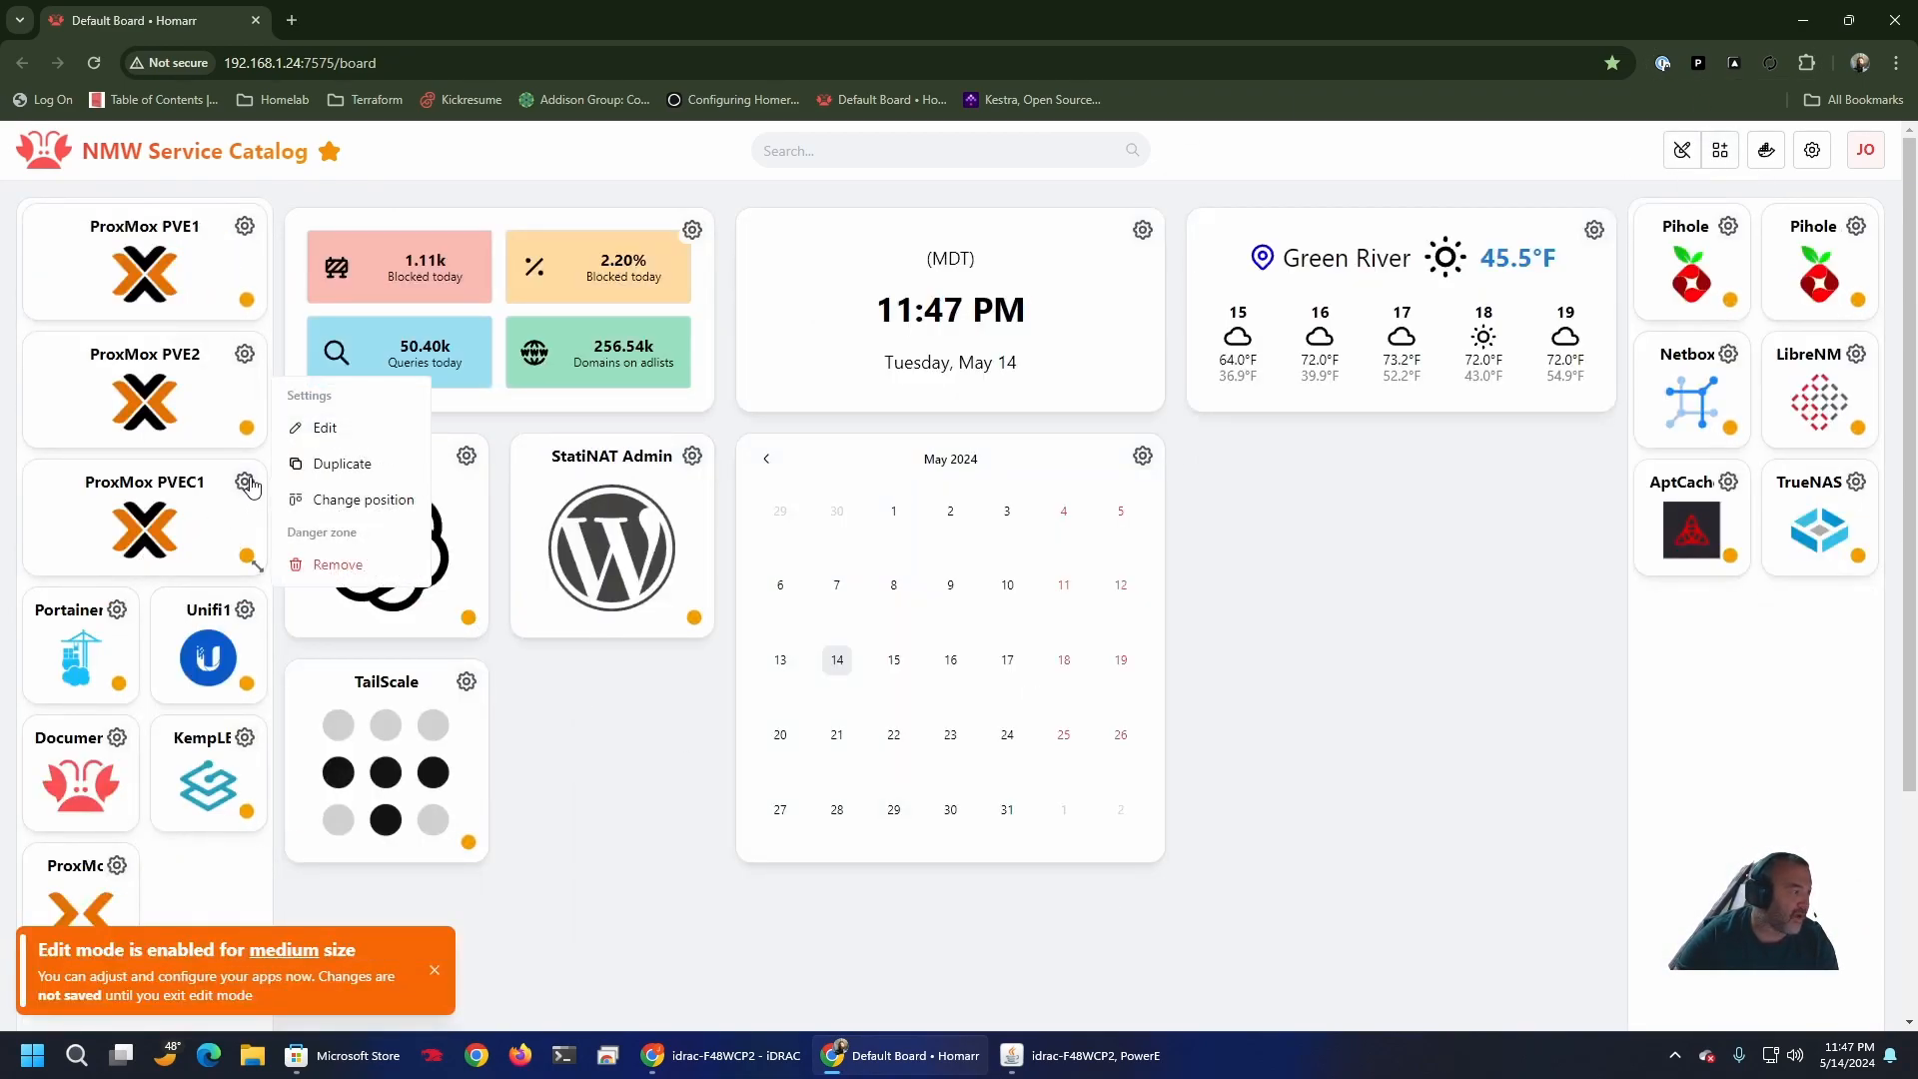
left_click(321, 429)
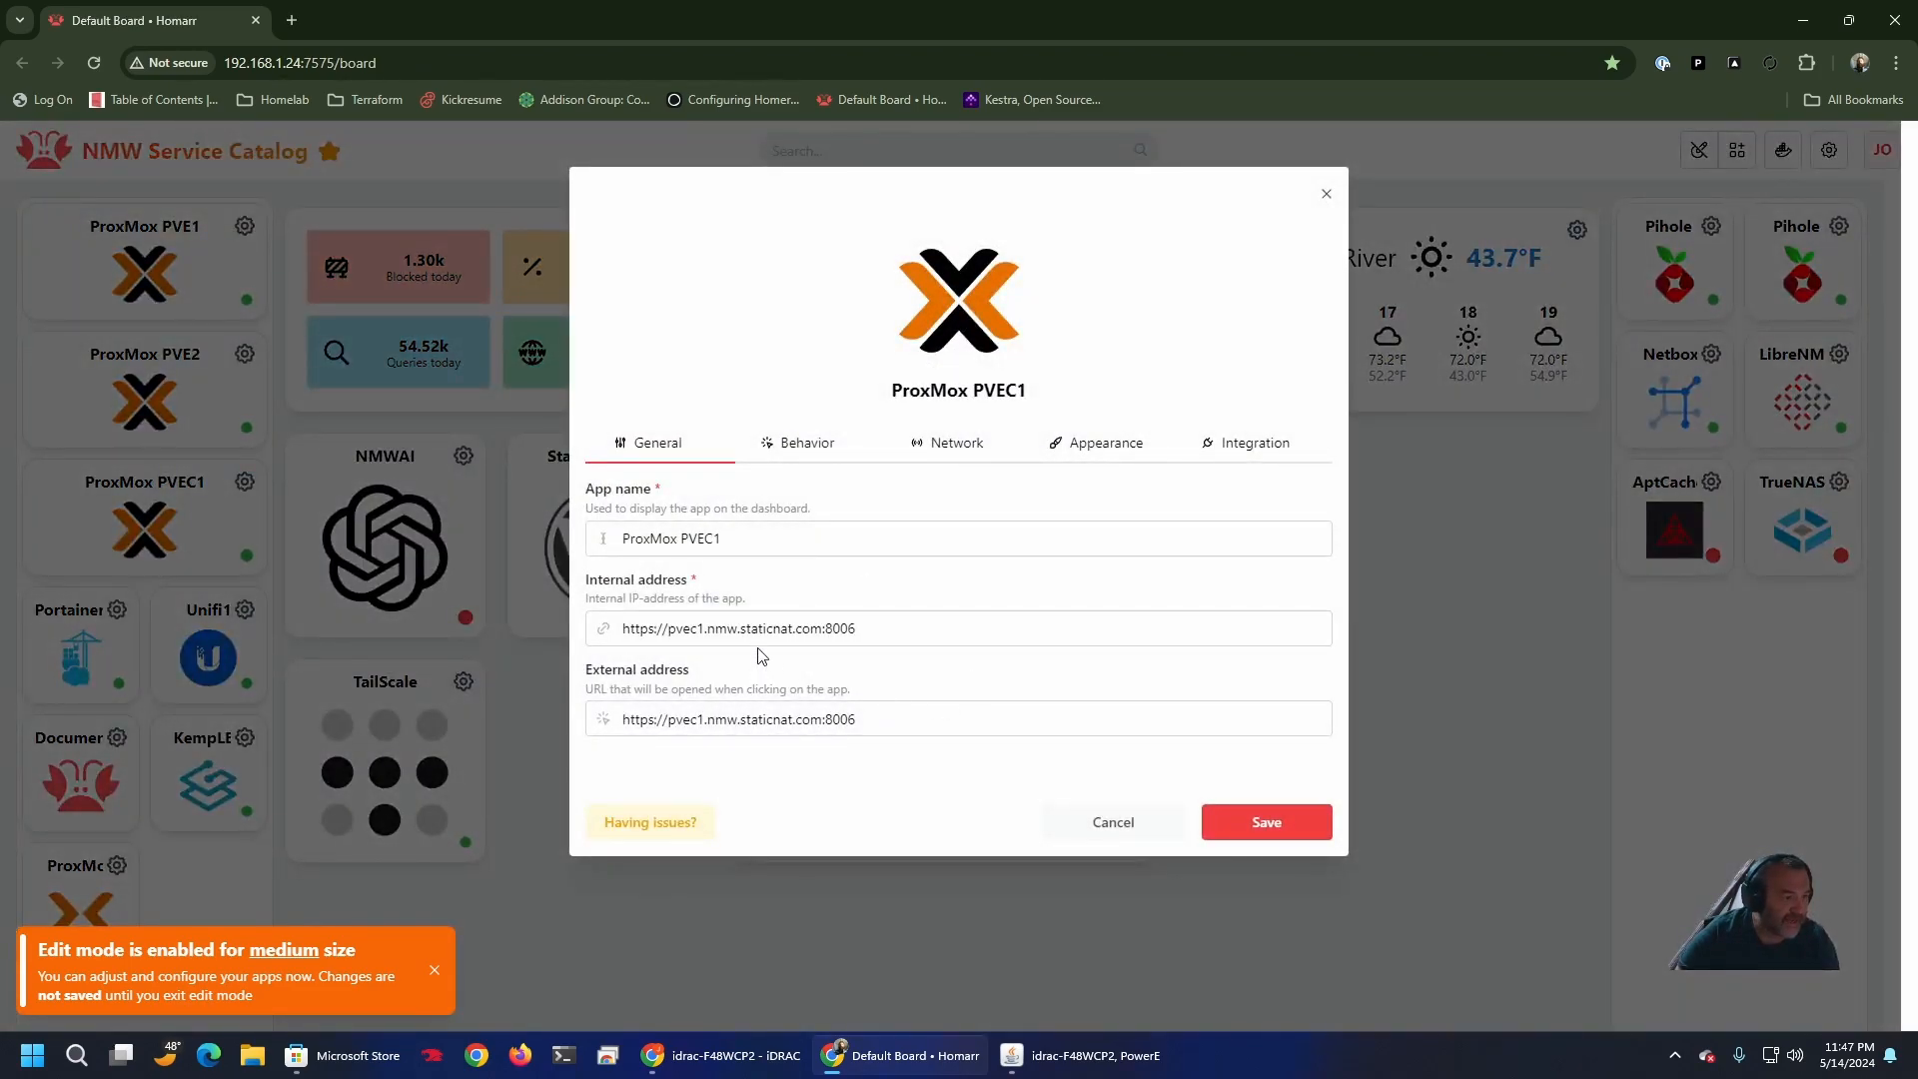
left_click_drag(862, 629, 630, 628)
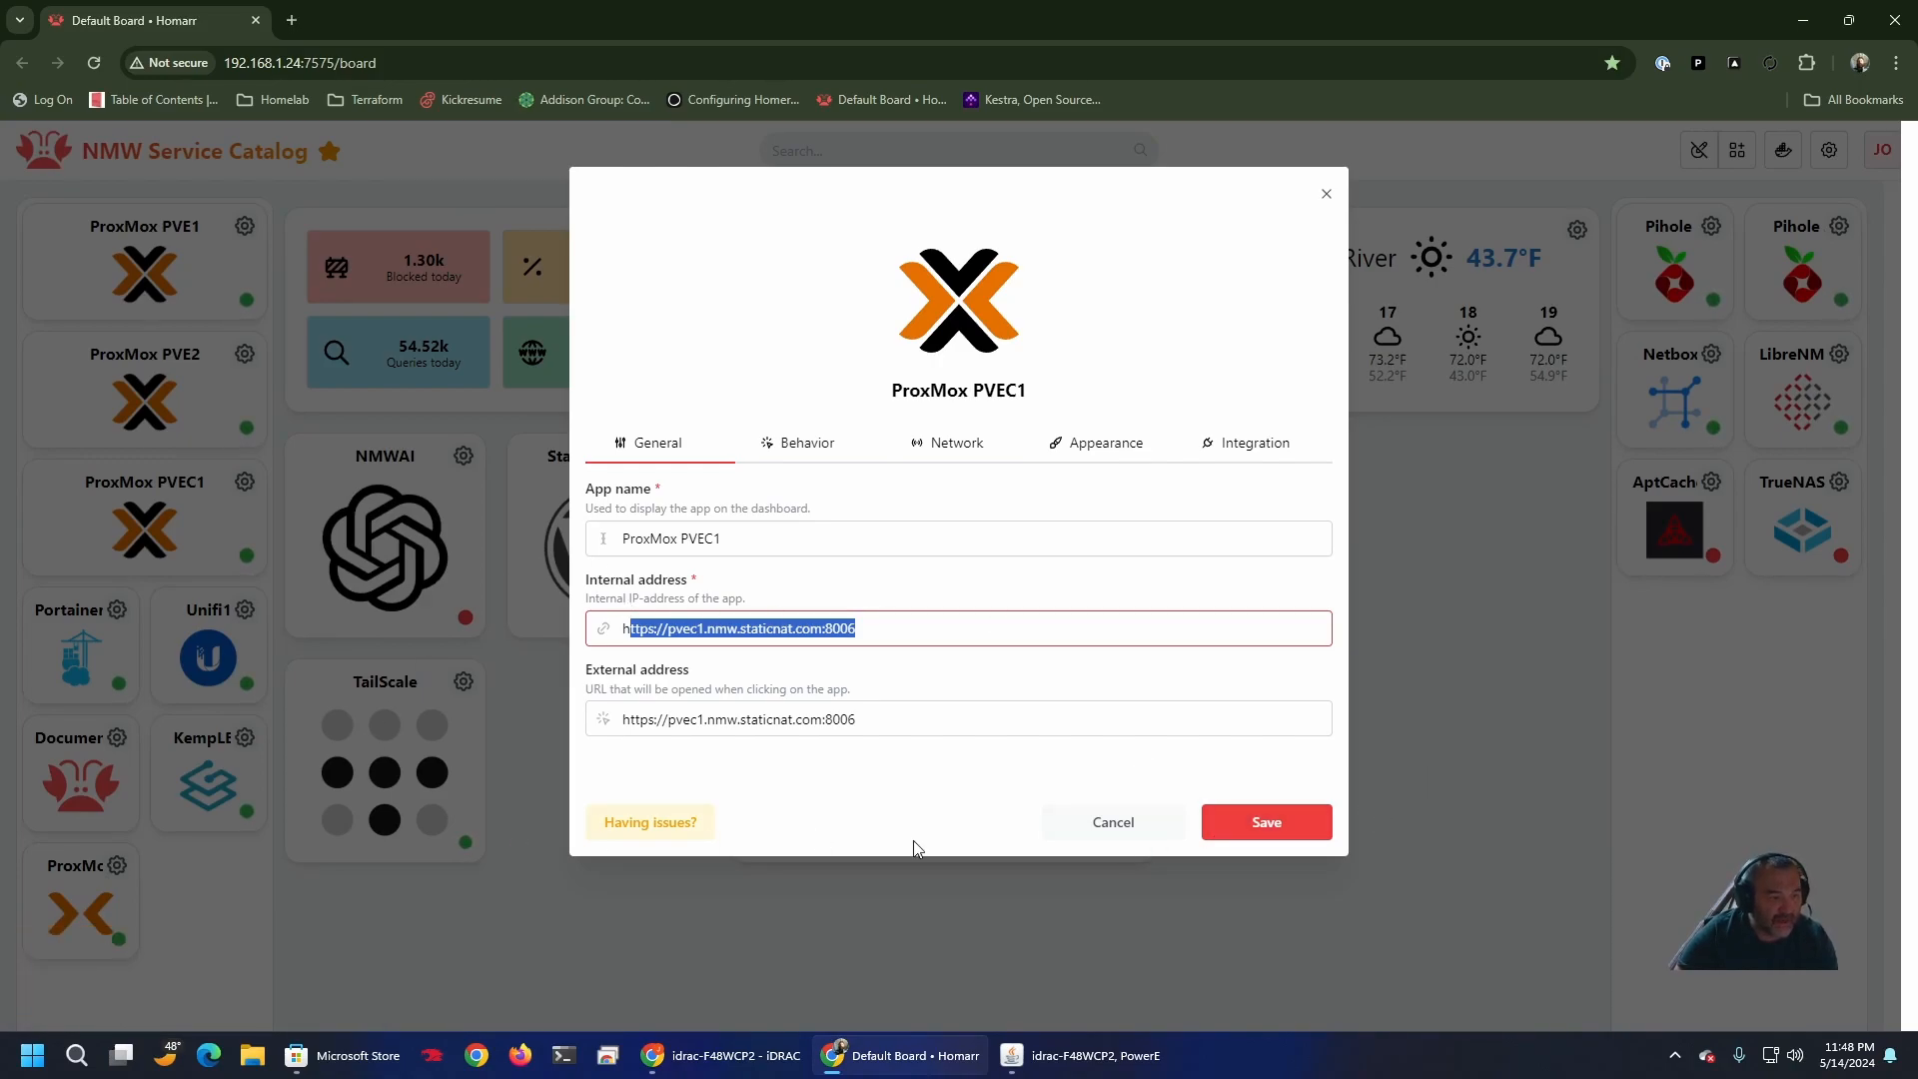
left_click(1111, 827)
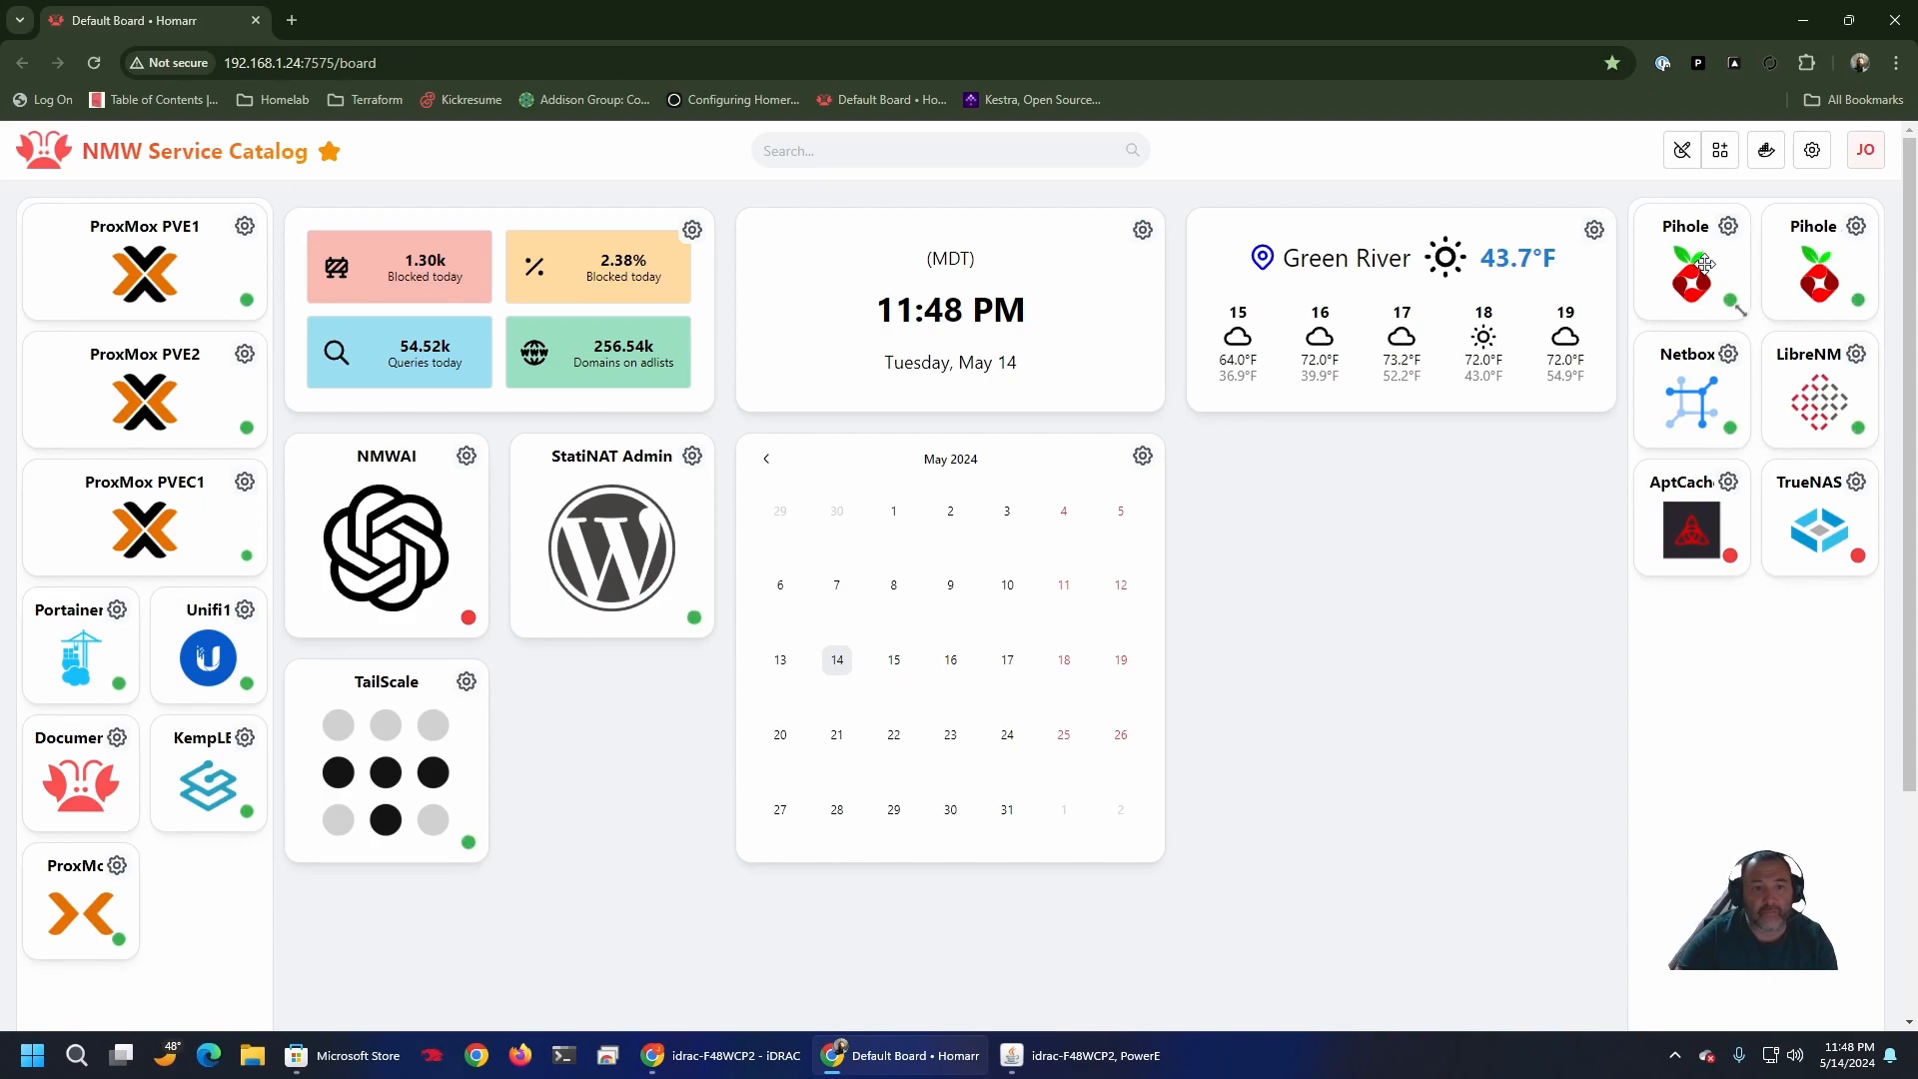
left_click(1681, 159)
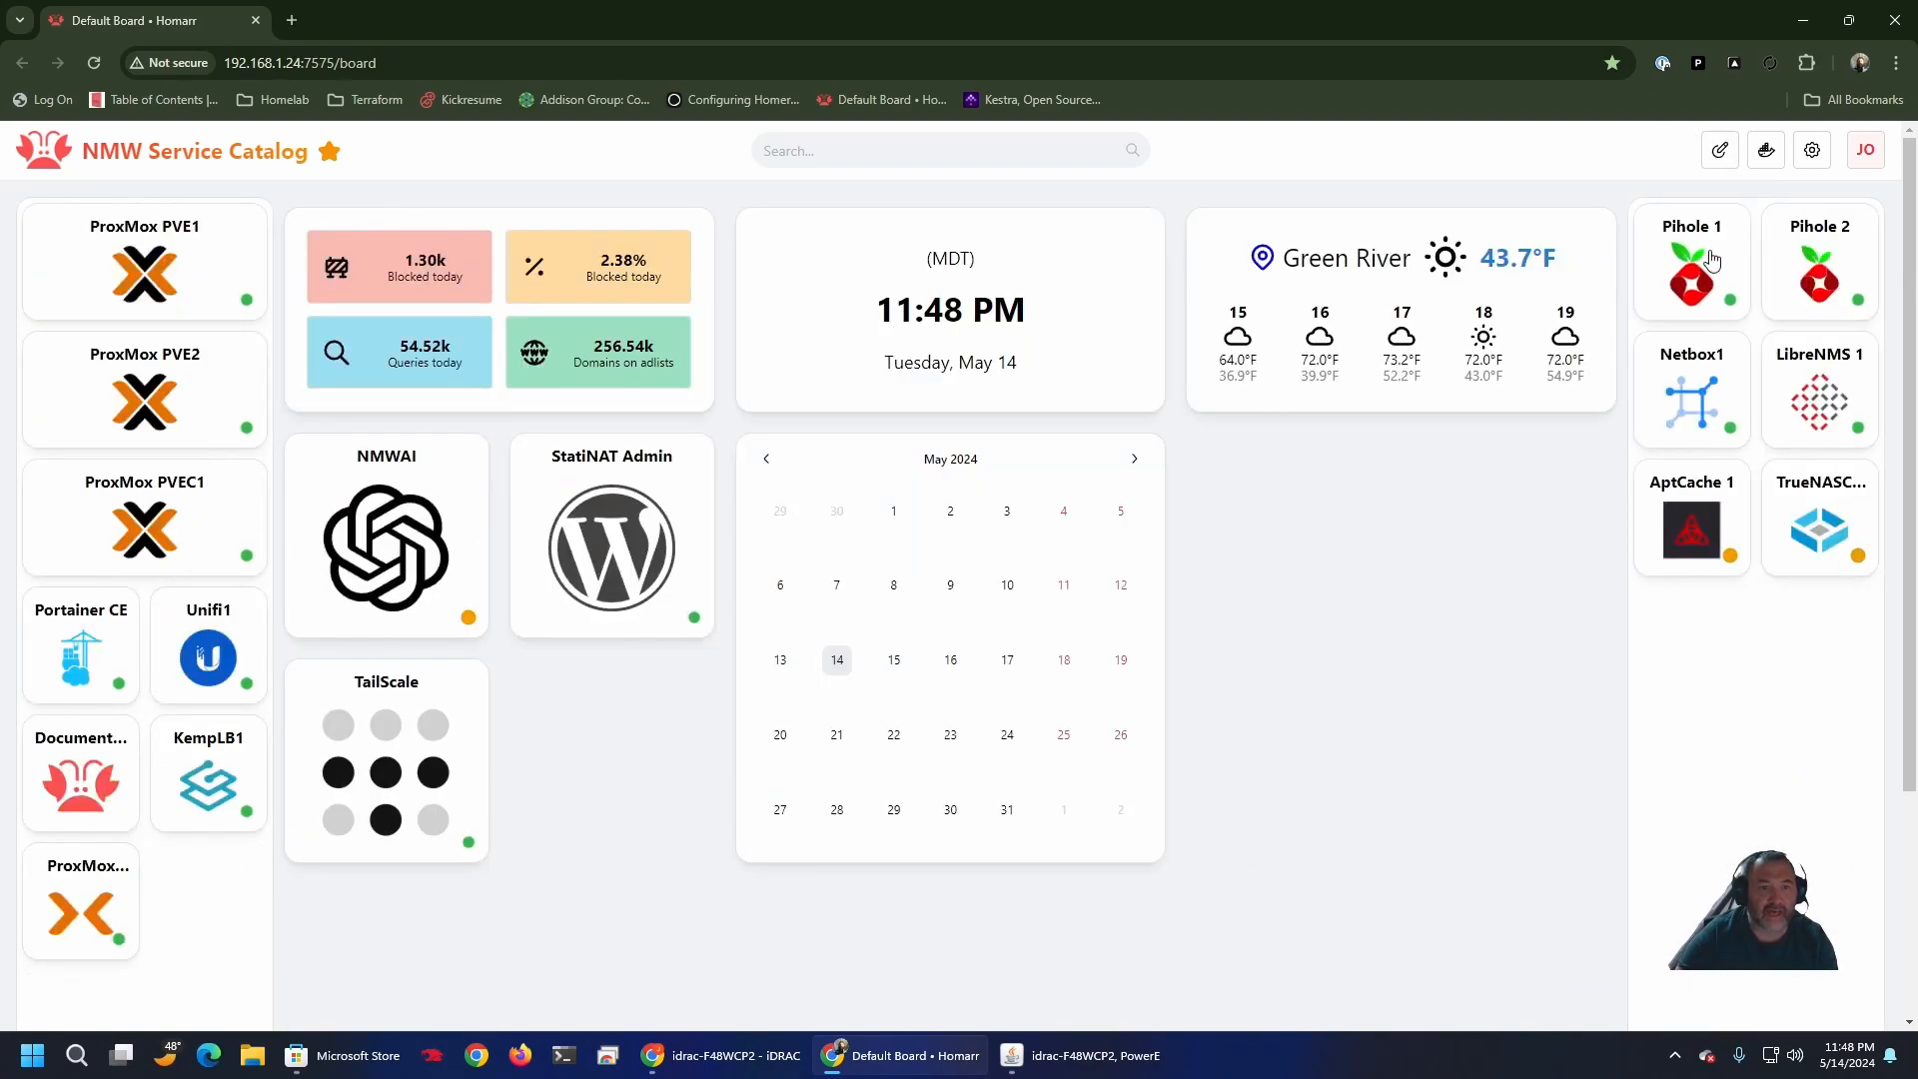
- Sign in to pihole1 through the unlocked password manager and open Local DNS > DNS Records
left_click(1698, 290)
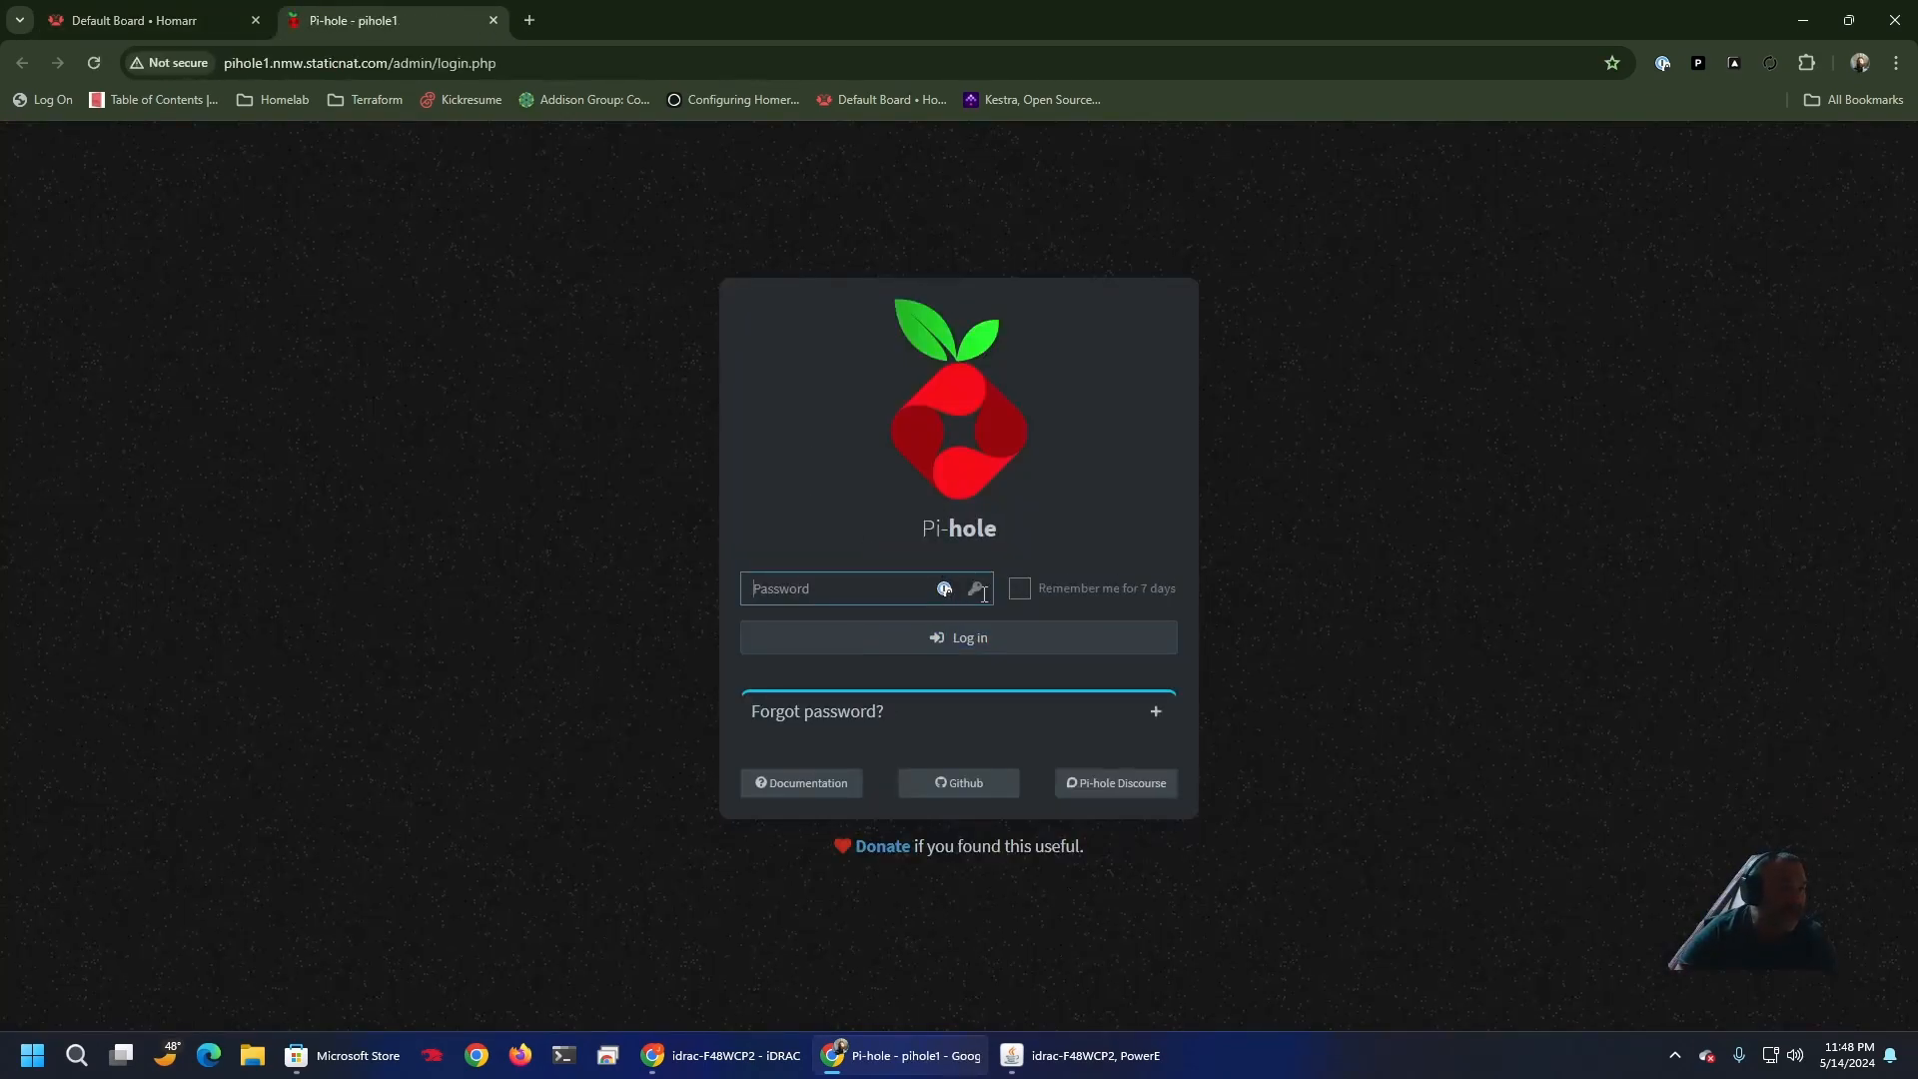
left_click(944, 589)
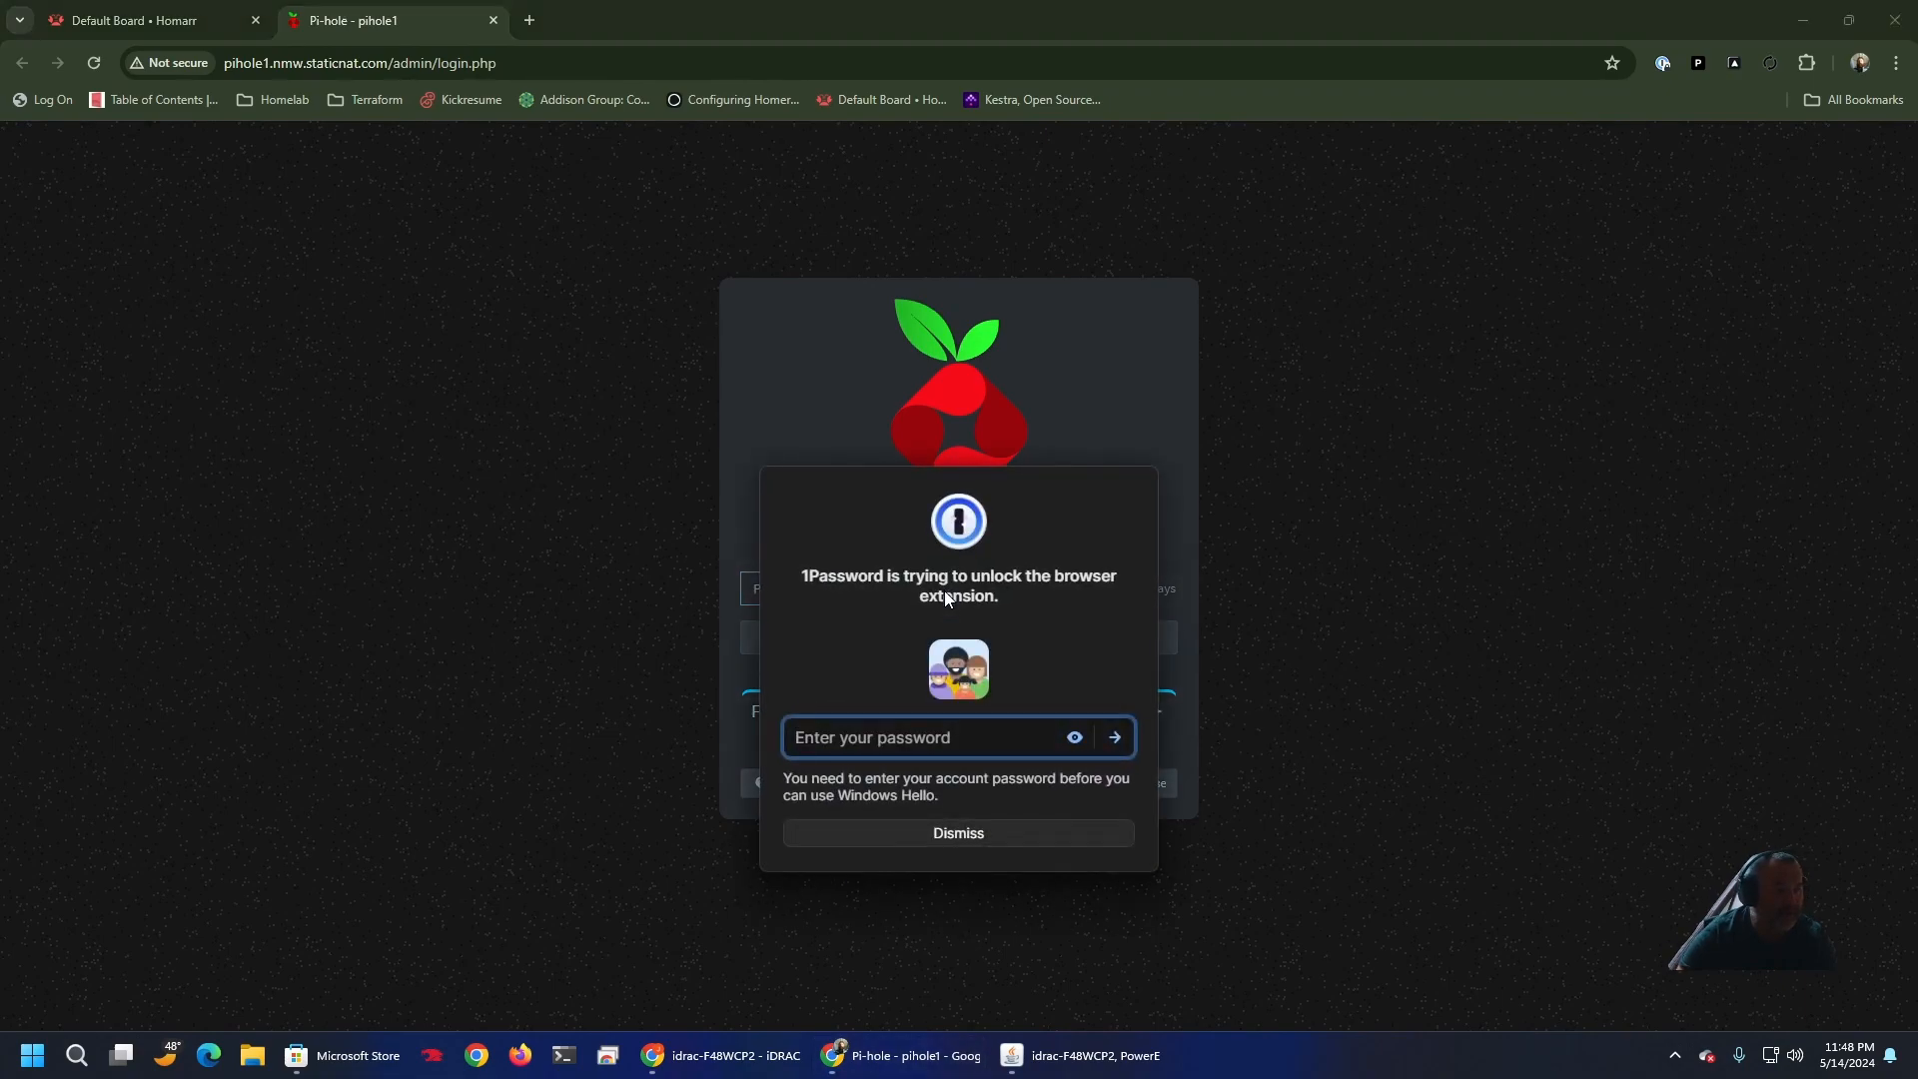
type("•••••••")
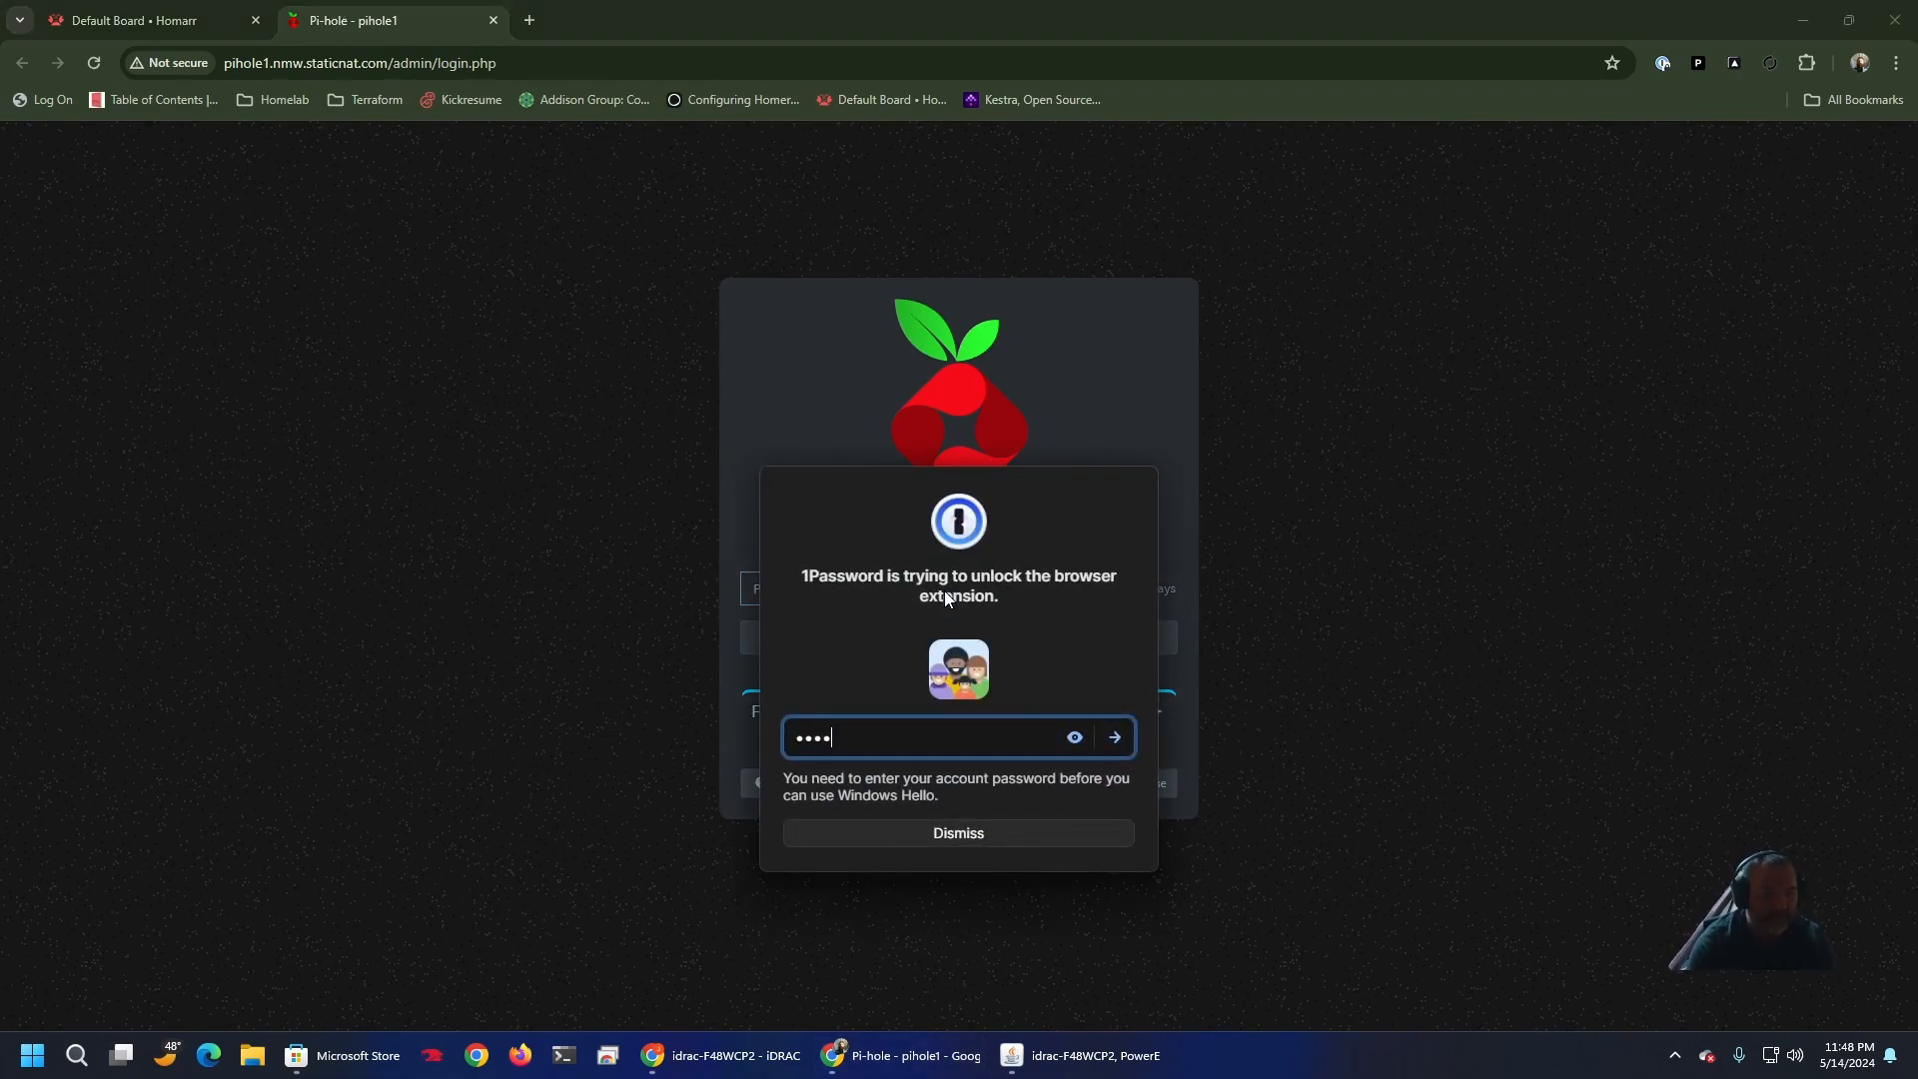
type("••••••••••••••••••")
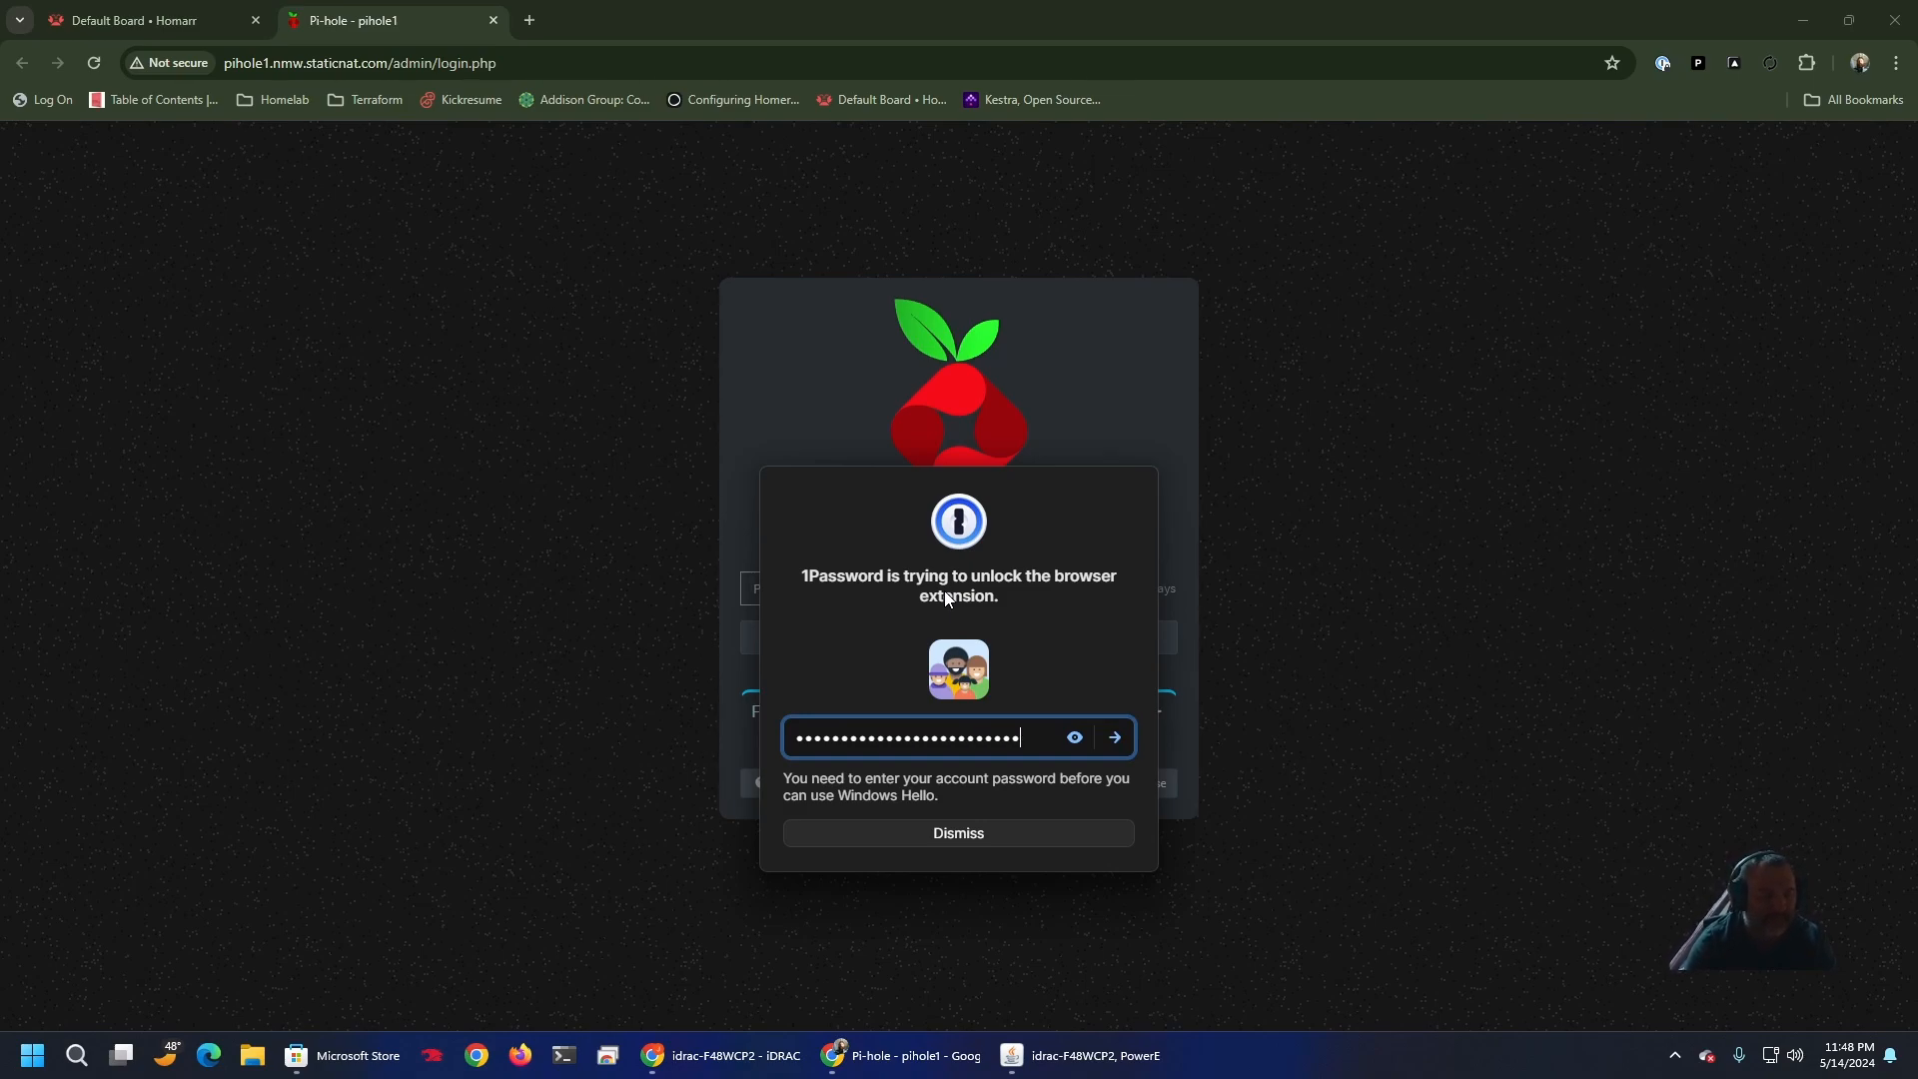
key("Return")
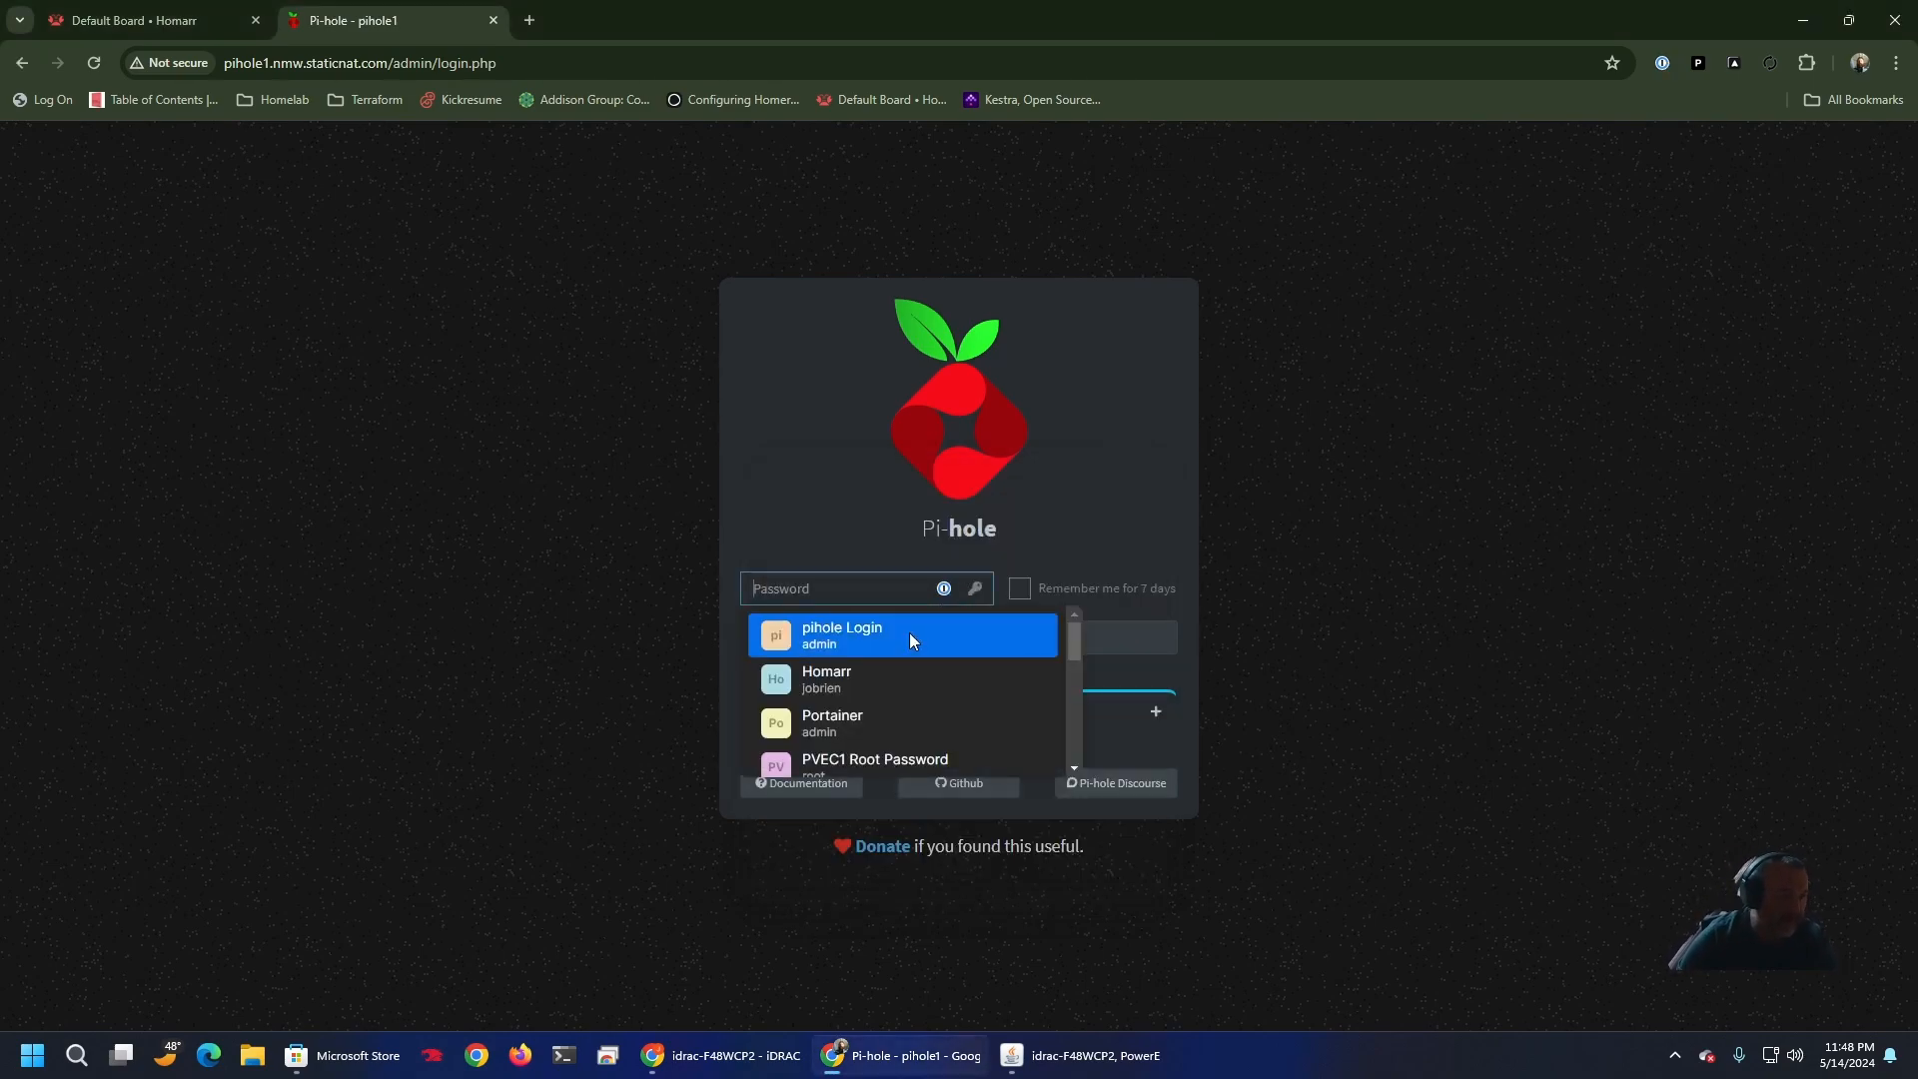
left_click(883, 635)
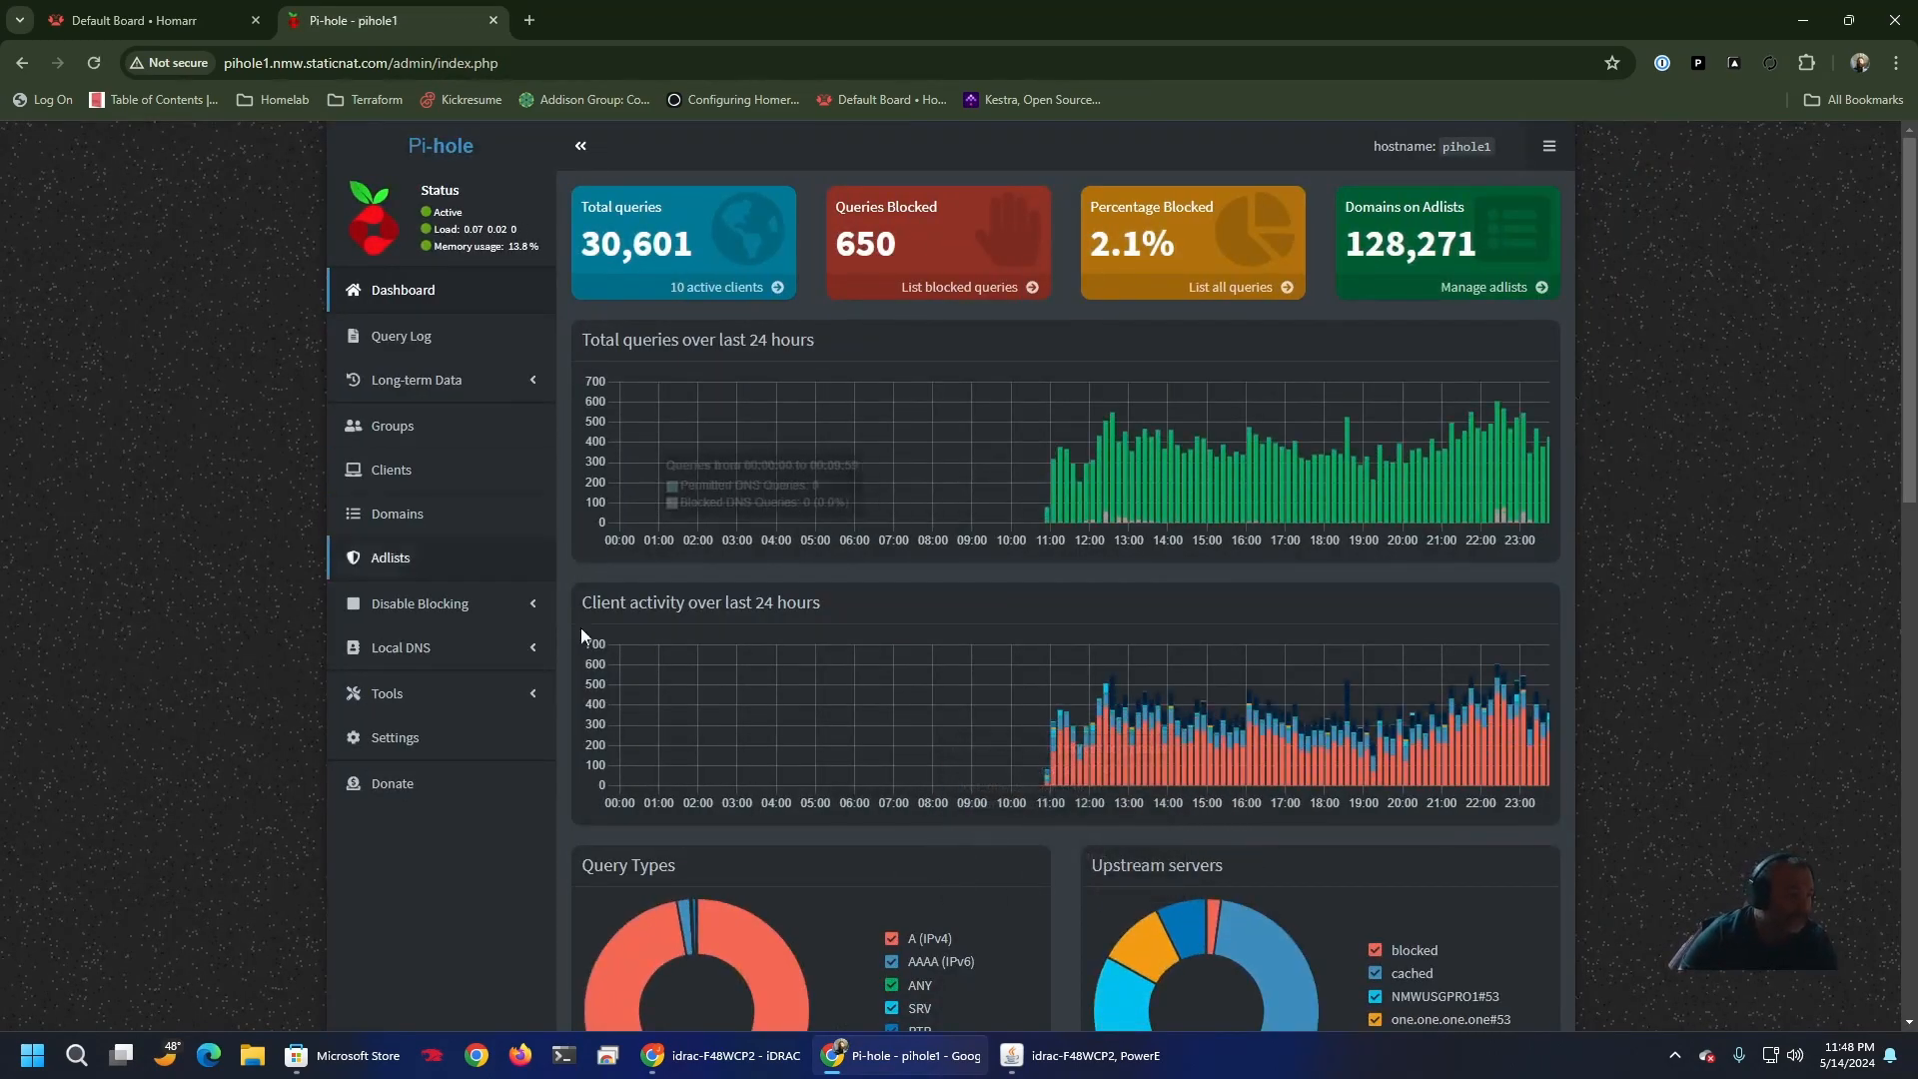
left_click(450, 645)
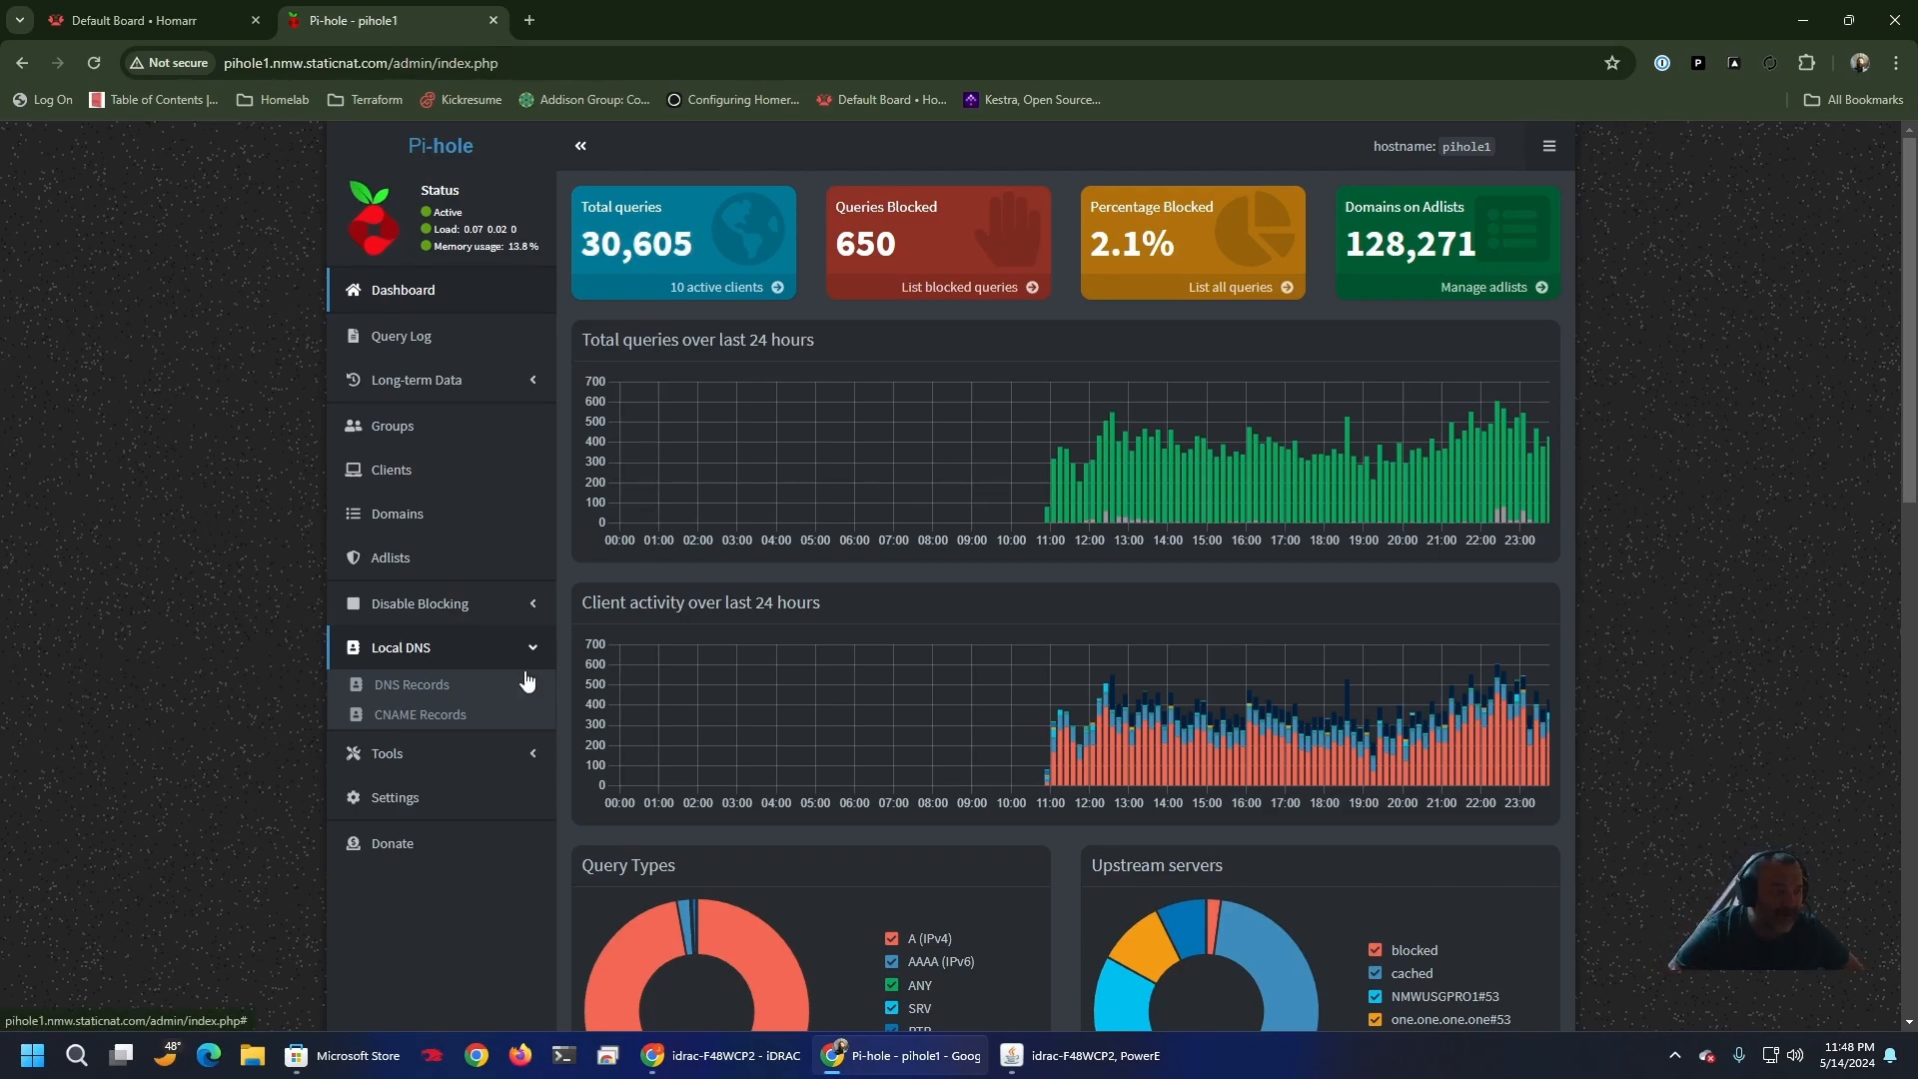
left_click(454, 691)
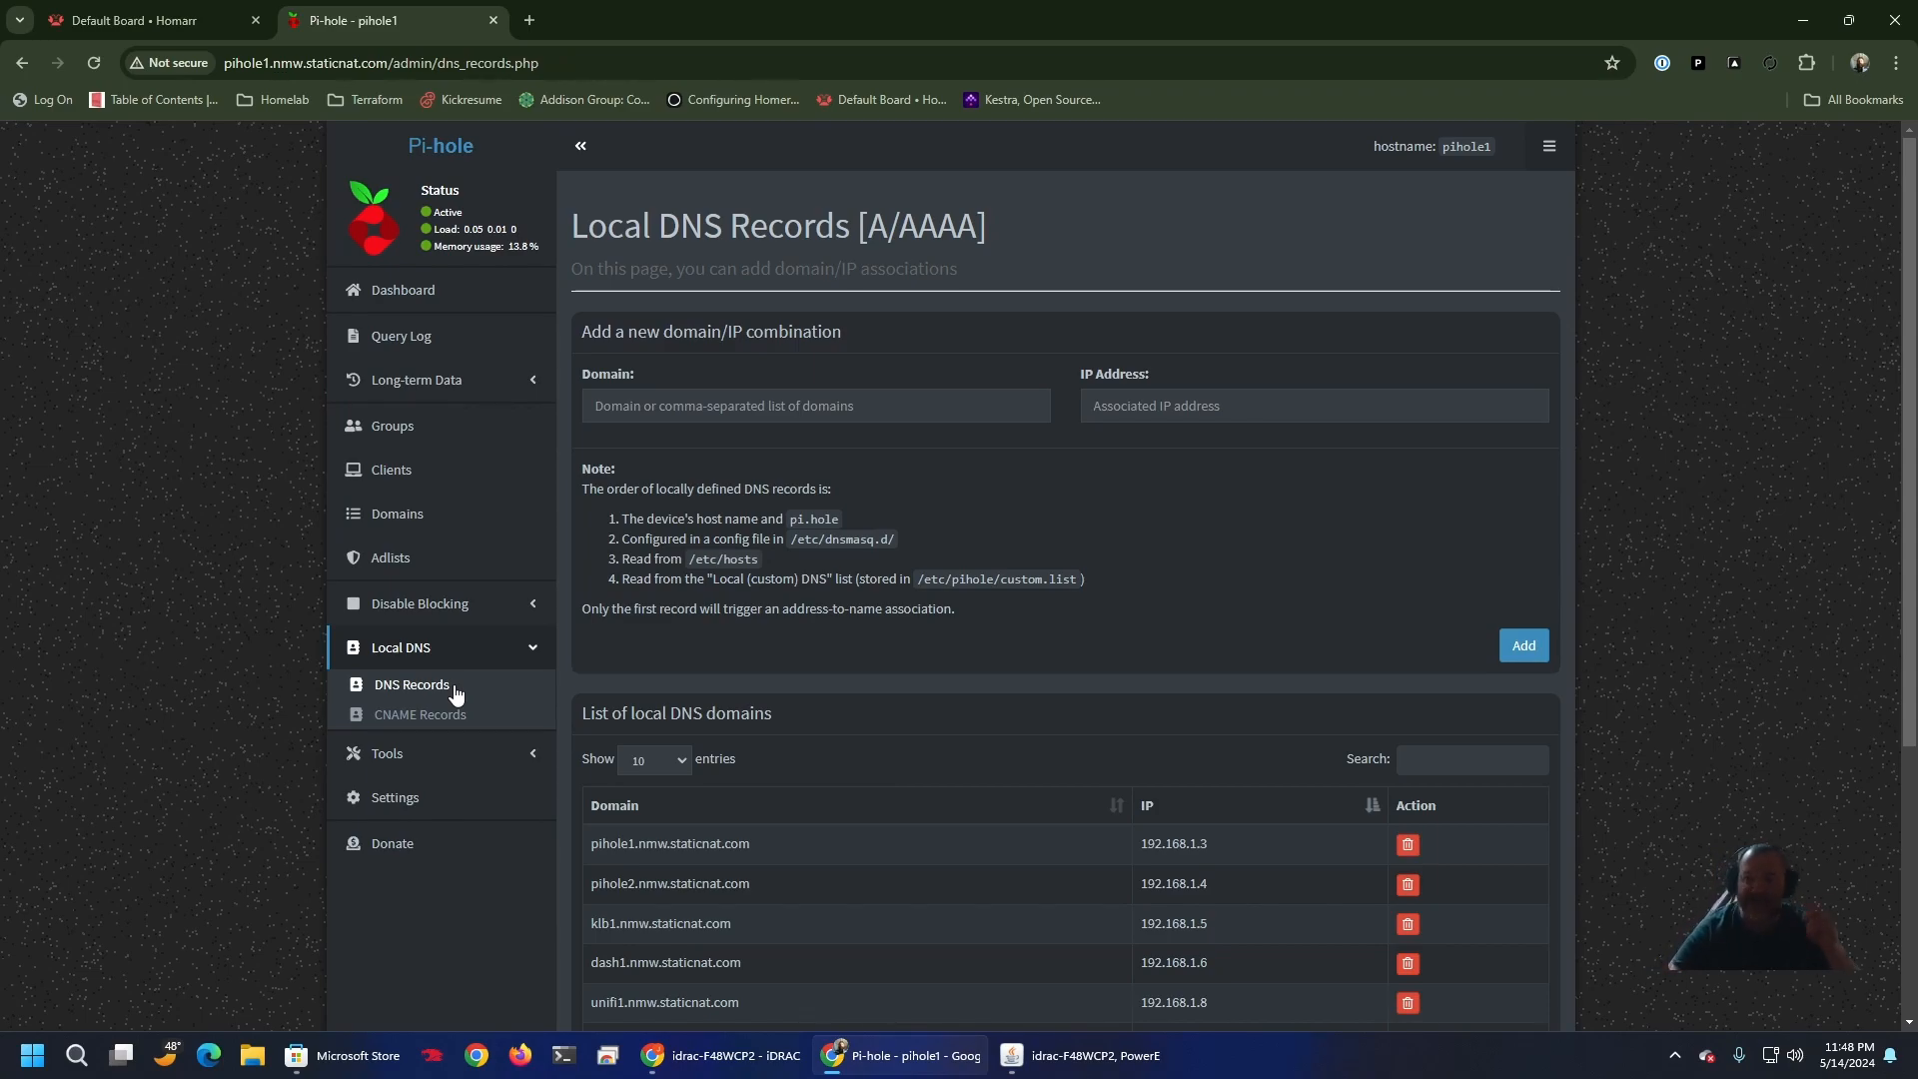
- Confirm pvec1.nmw.staticnat.com maps to 192.168.1.12, then go back to the Homarr board
scroll(939, 739, "down", 5)
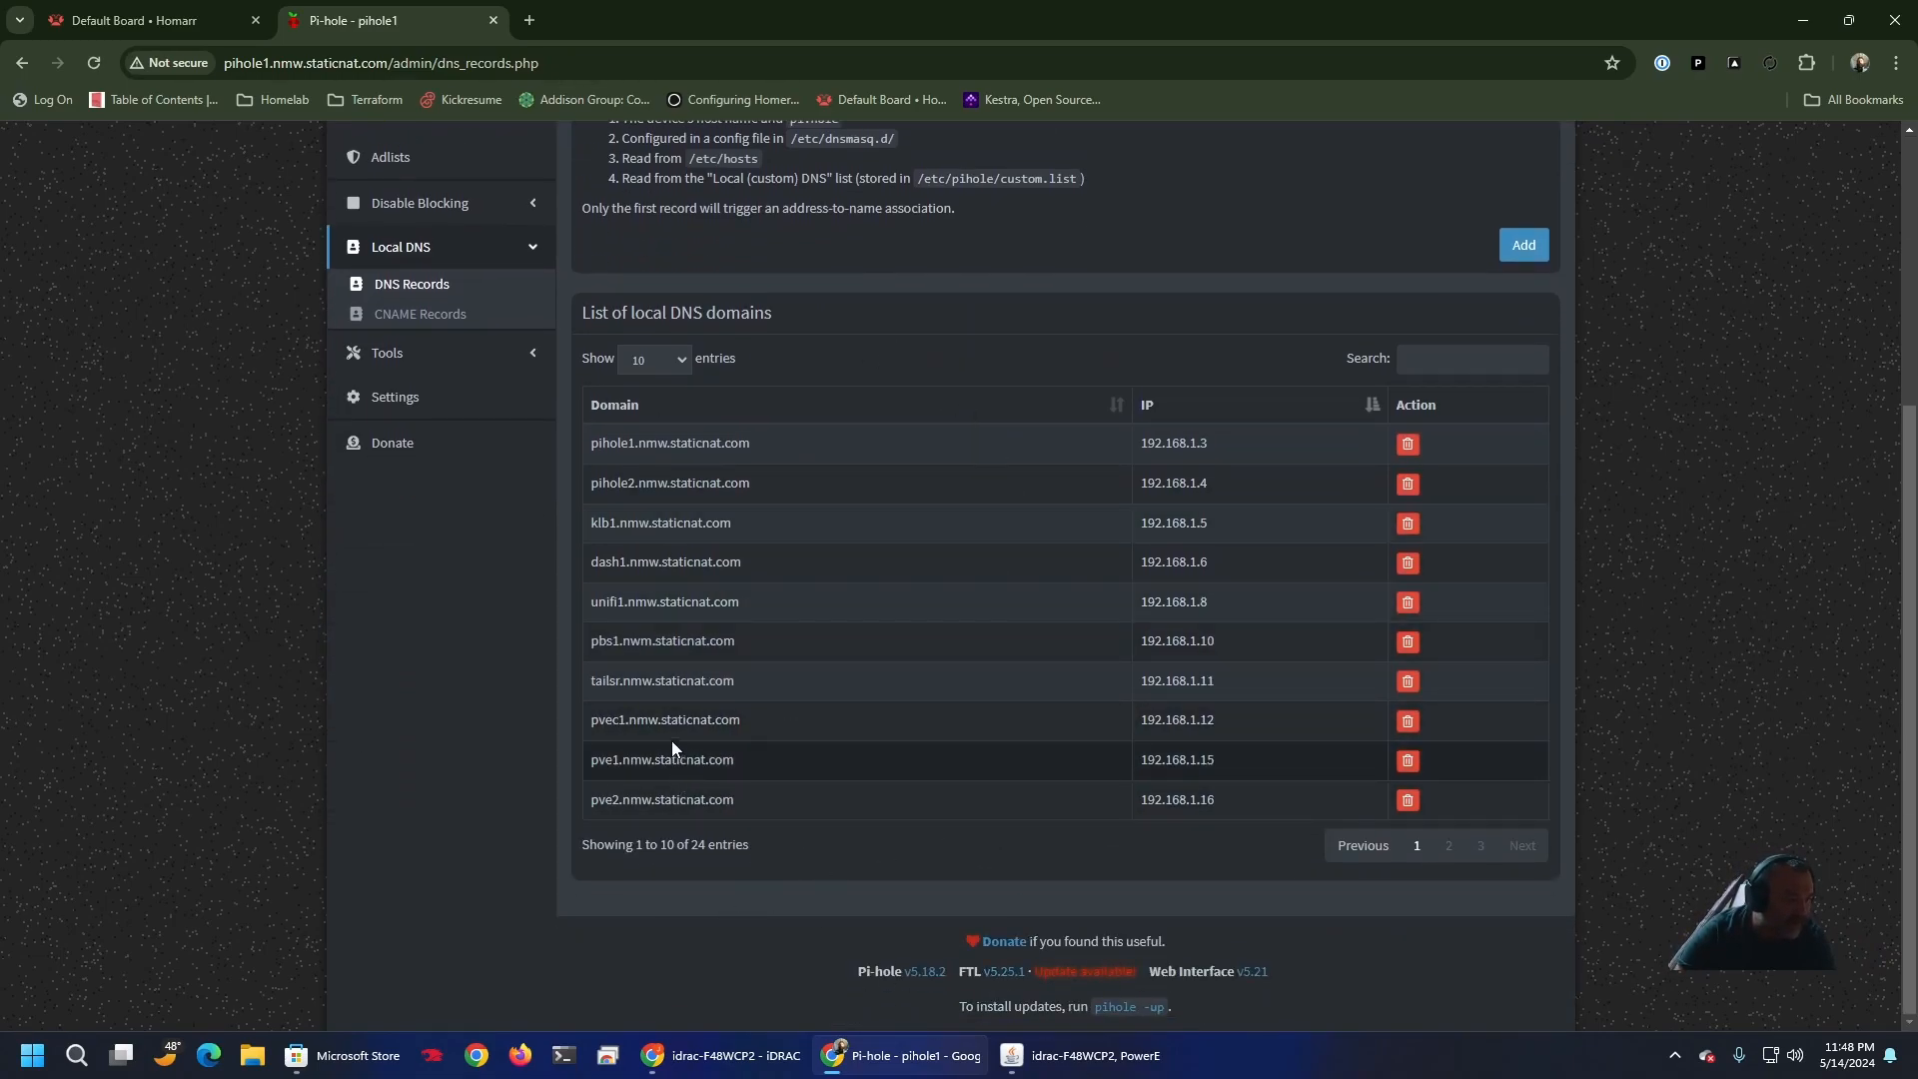
left_click_drag(666, 720, 1166, 692)
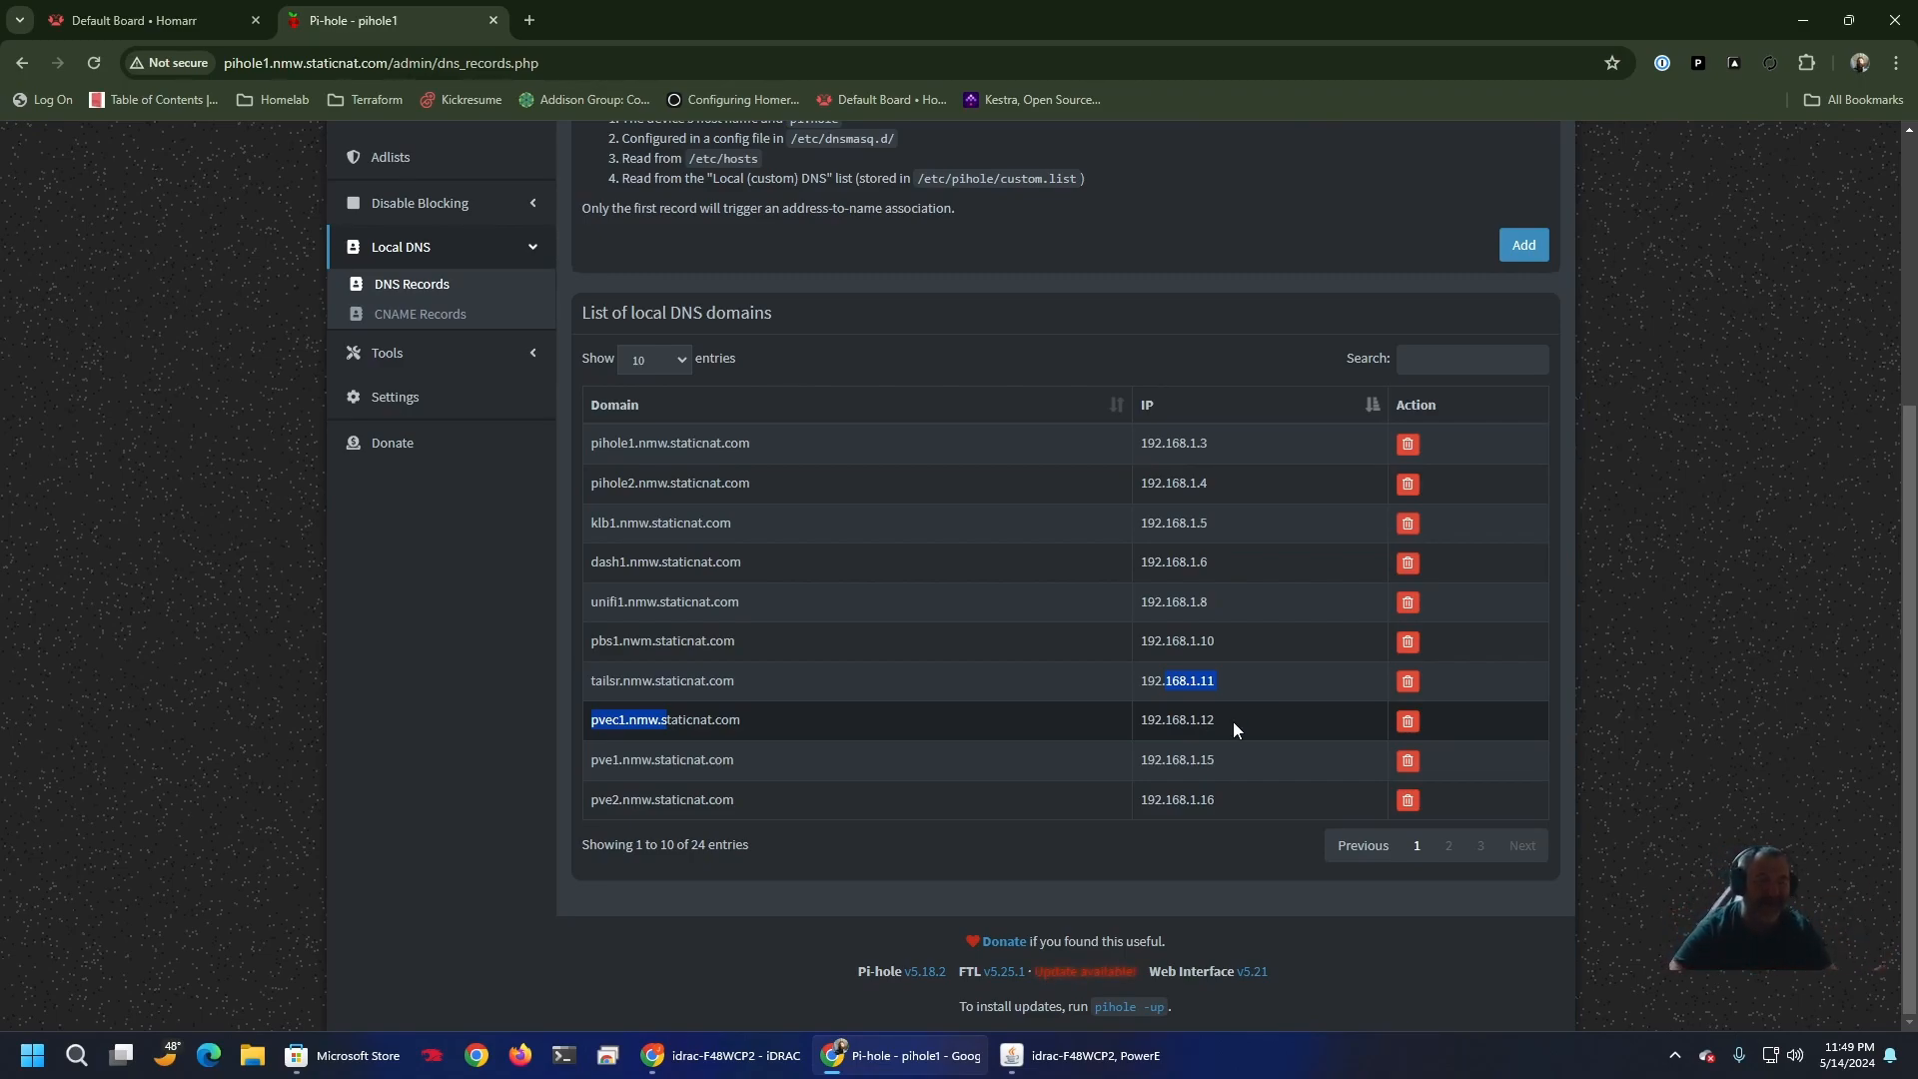
left_click(159, 35)
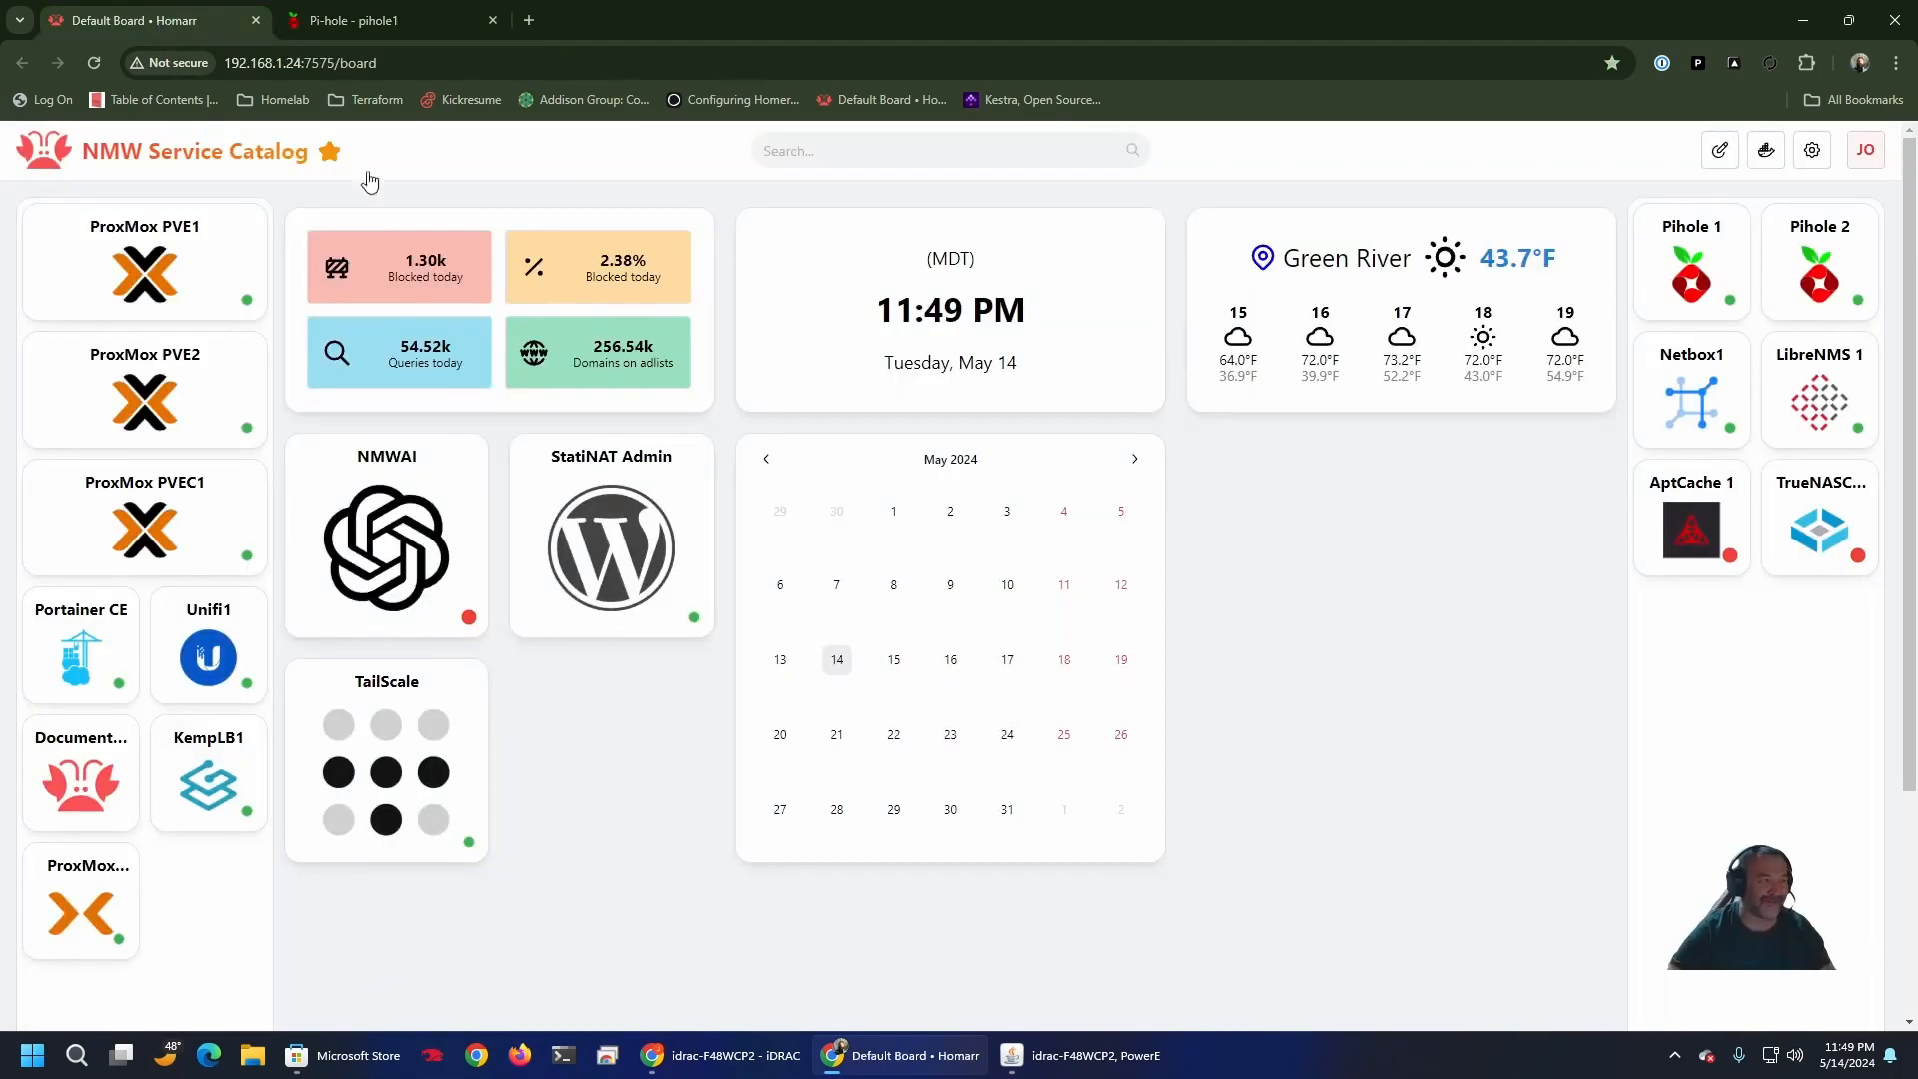
- Open the ProxMox PVEC1 tile and proceed past the certificate warning
left_click(228, 559)
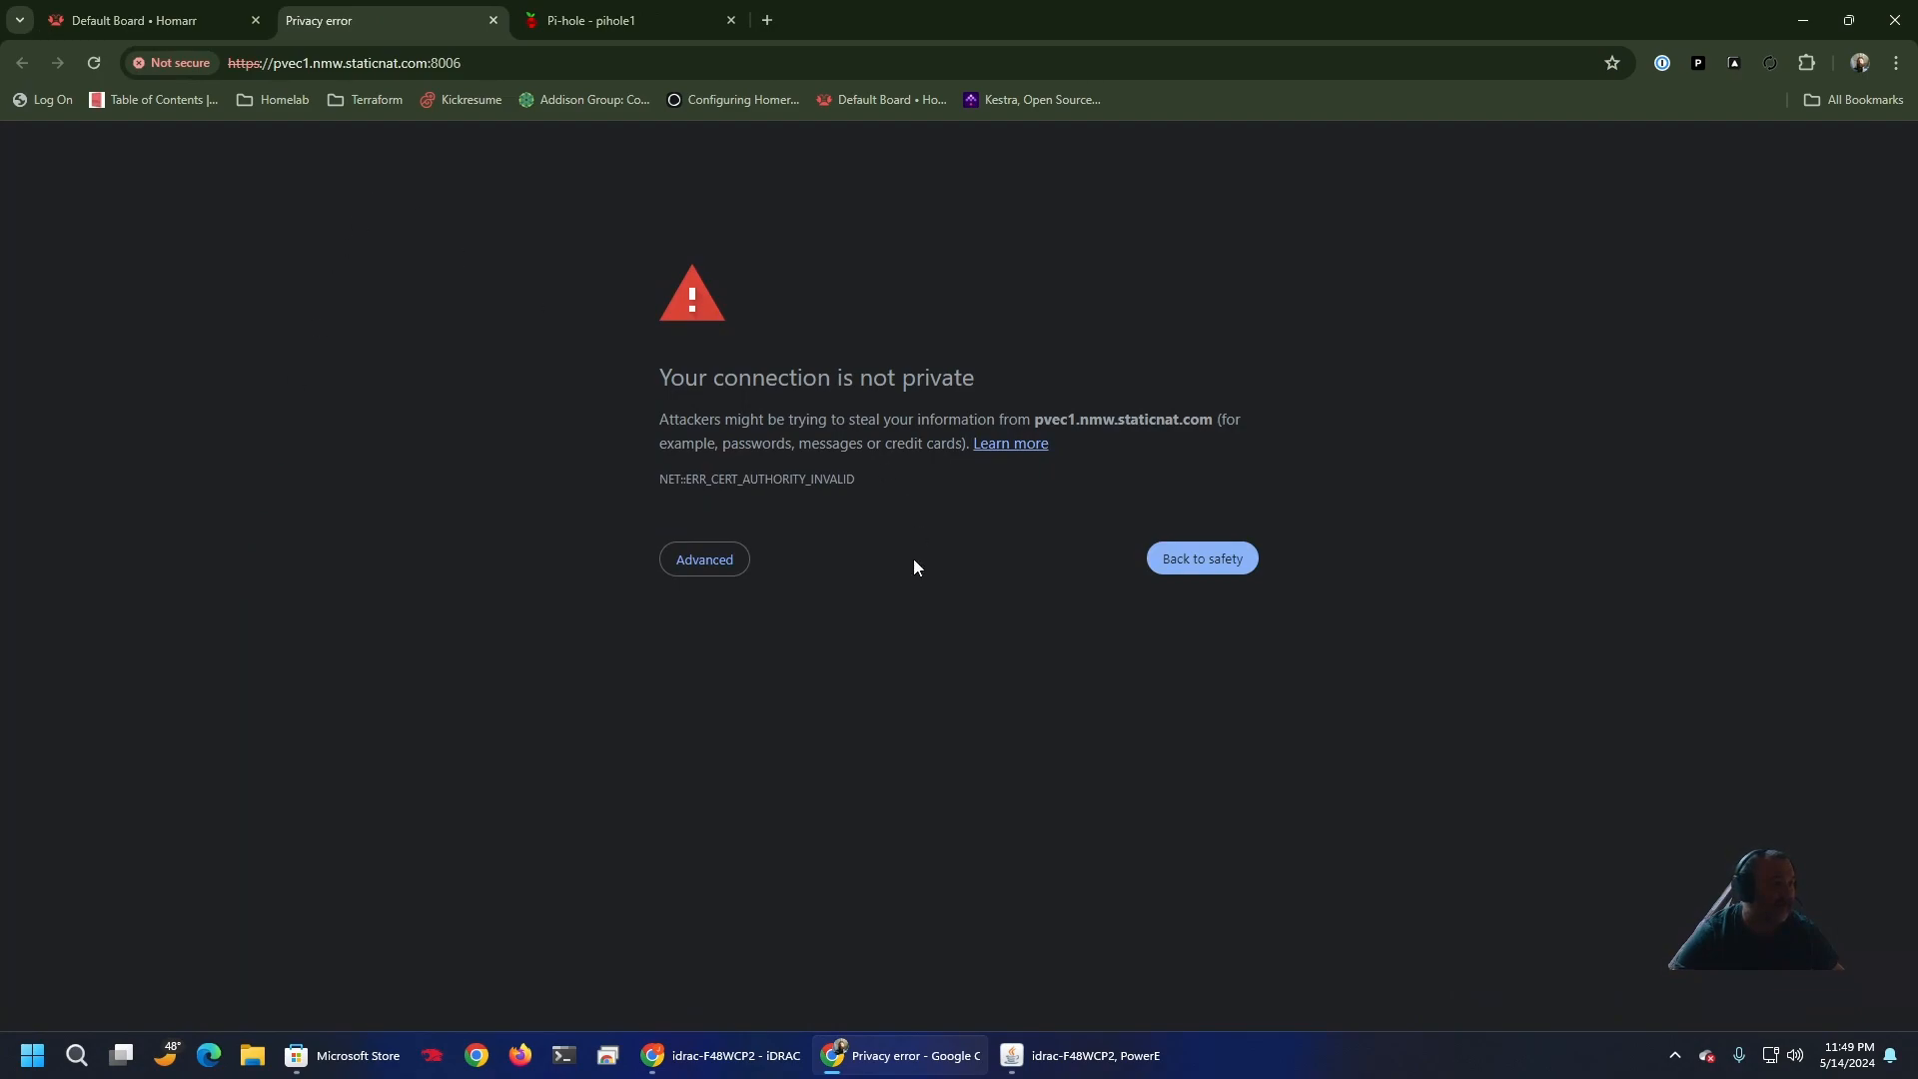
left_click(701, 559)
left_click(763, 713)
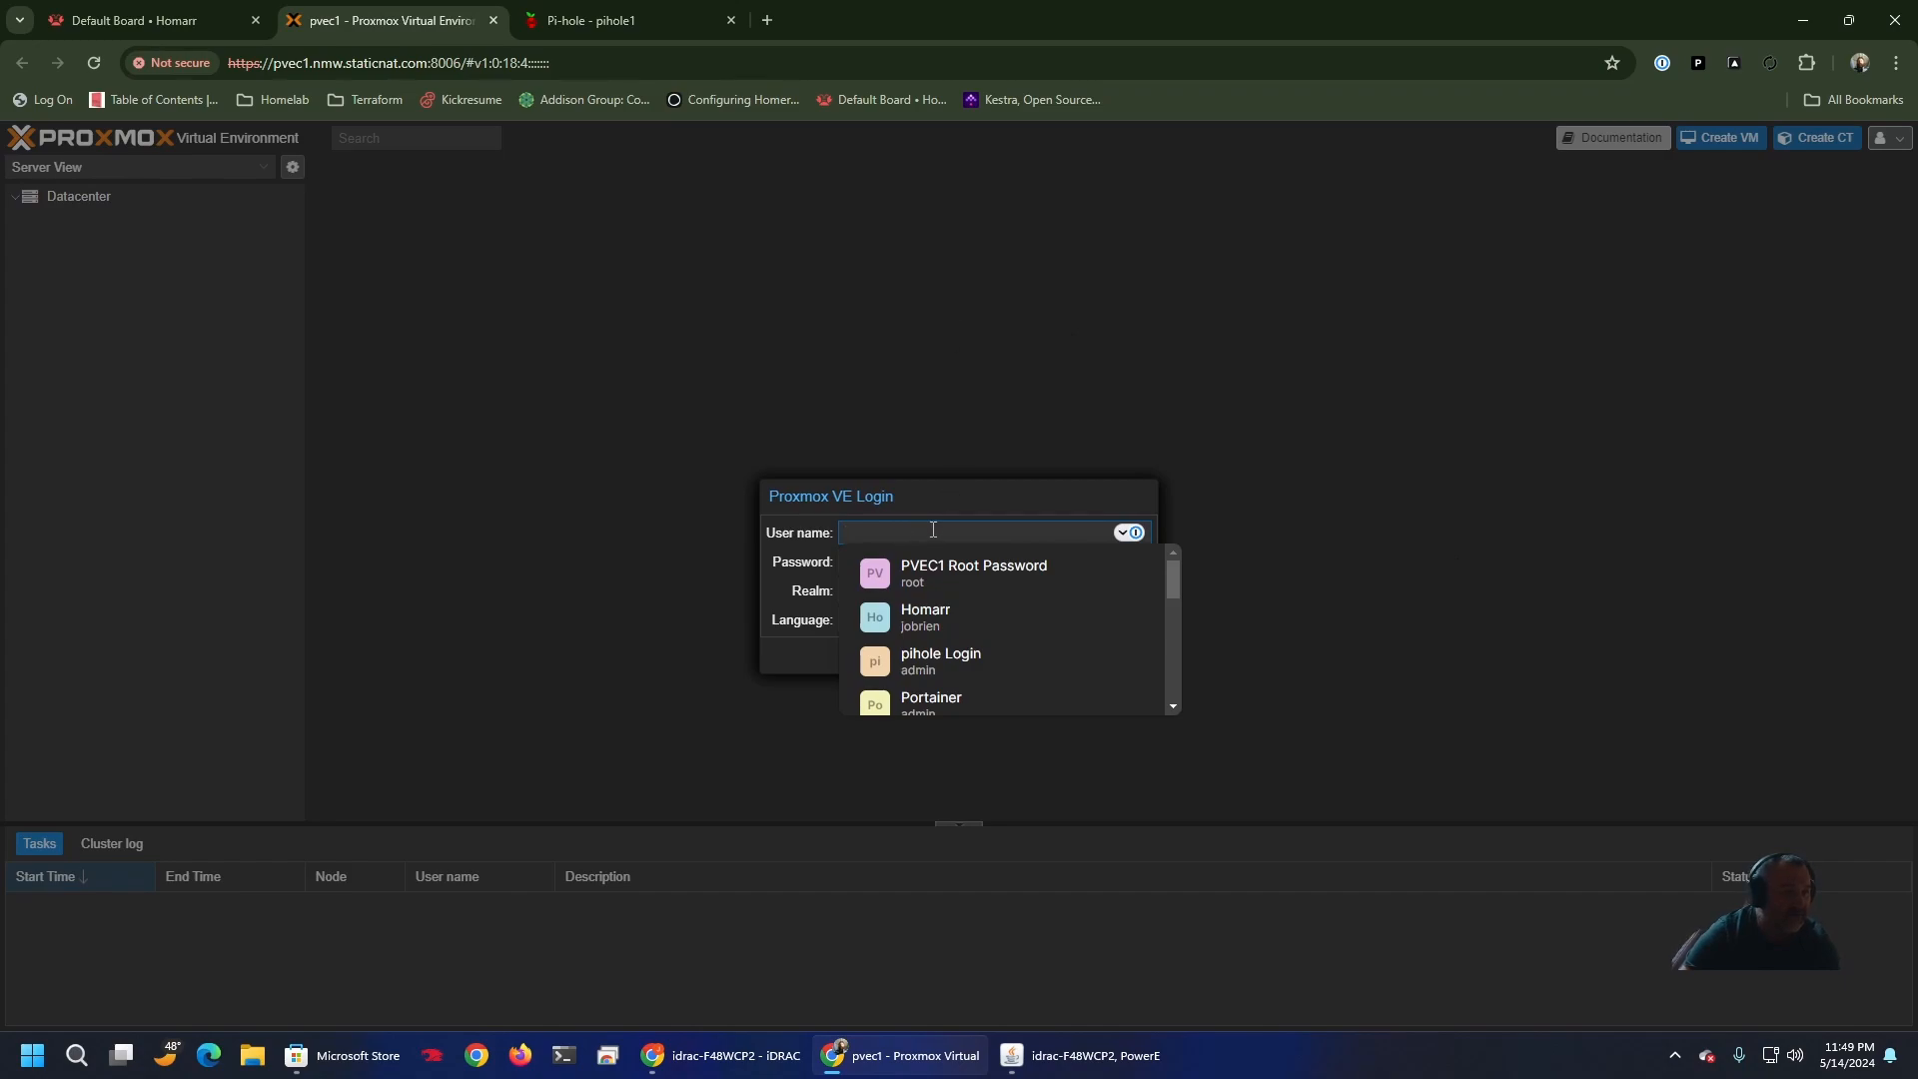
- Enter user name root and its password, then check the Realm and Language lists
key("Tab")
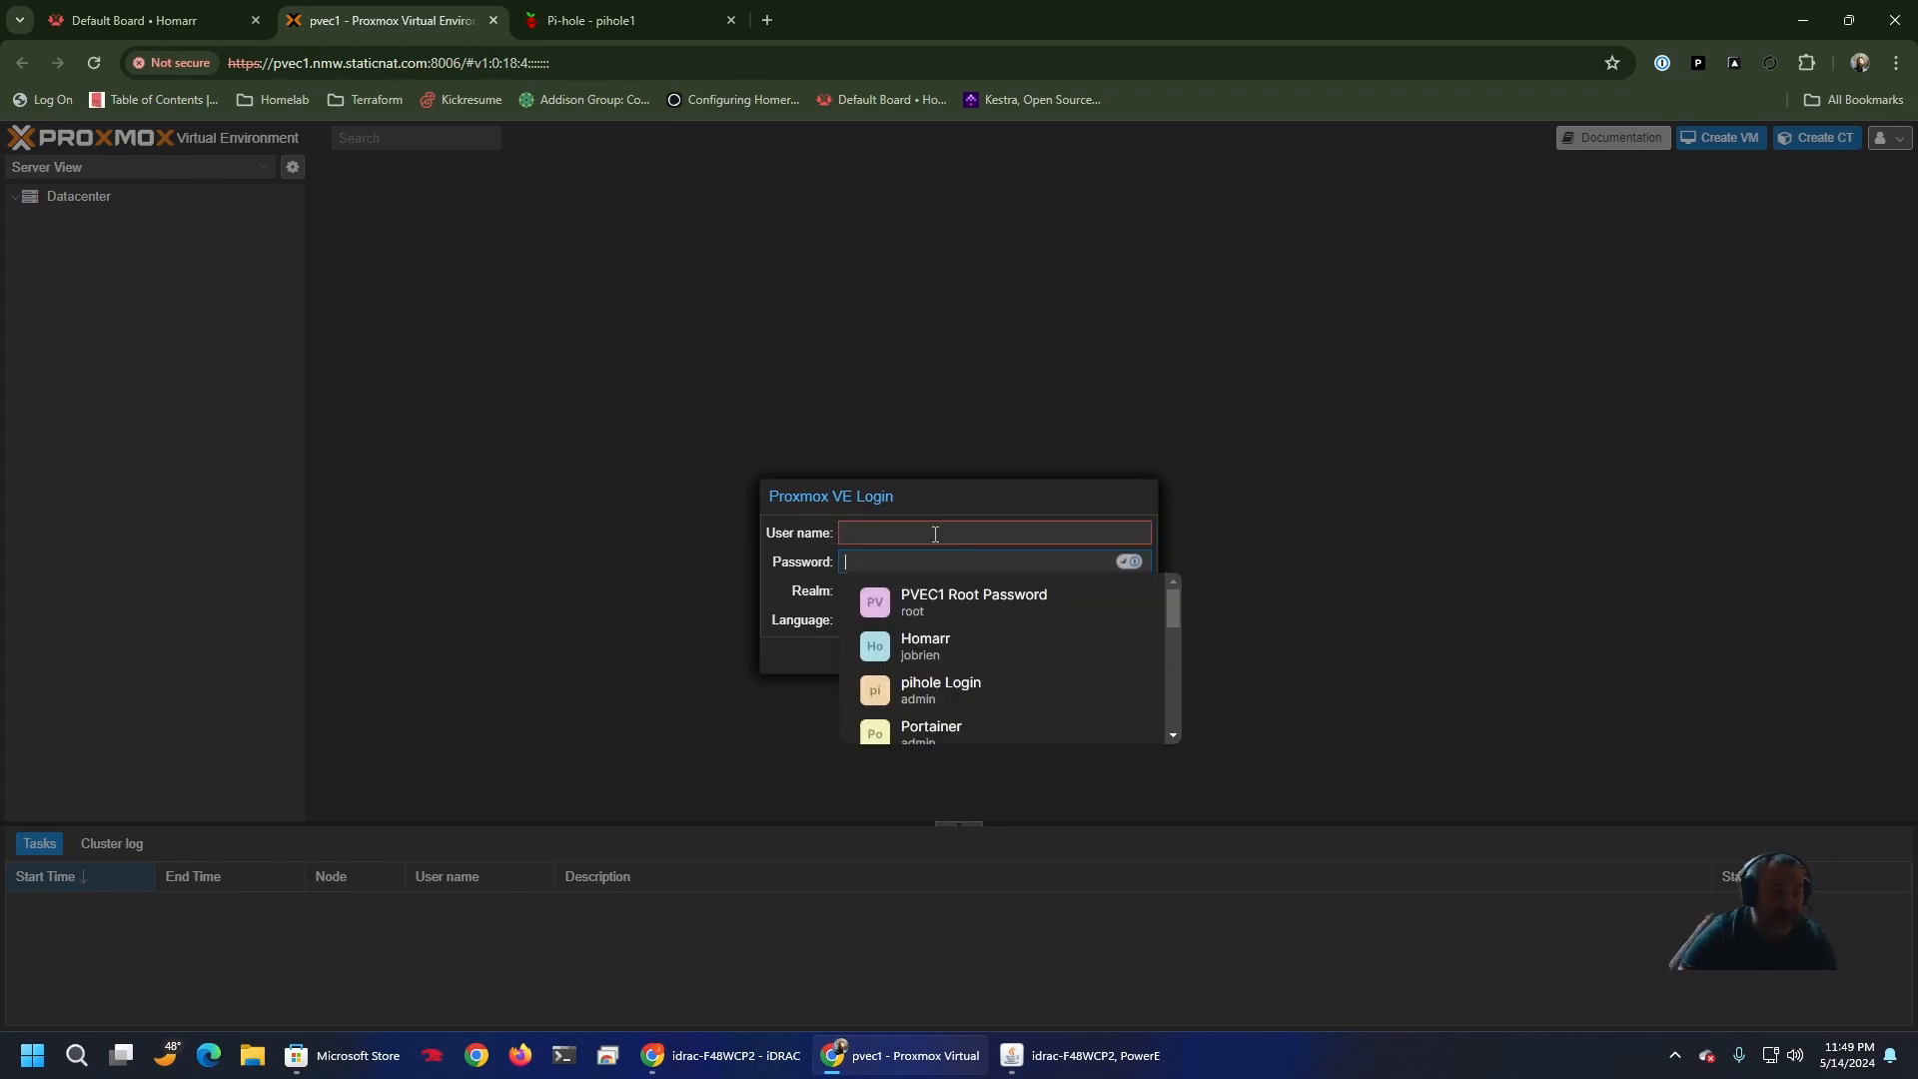
left_click(935, 534)
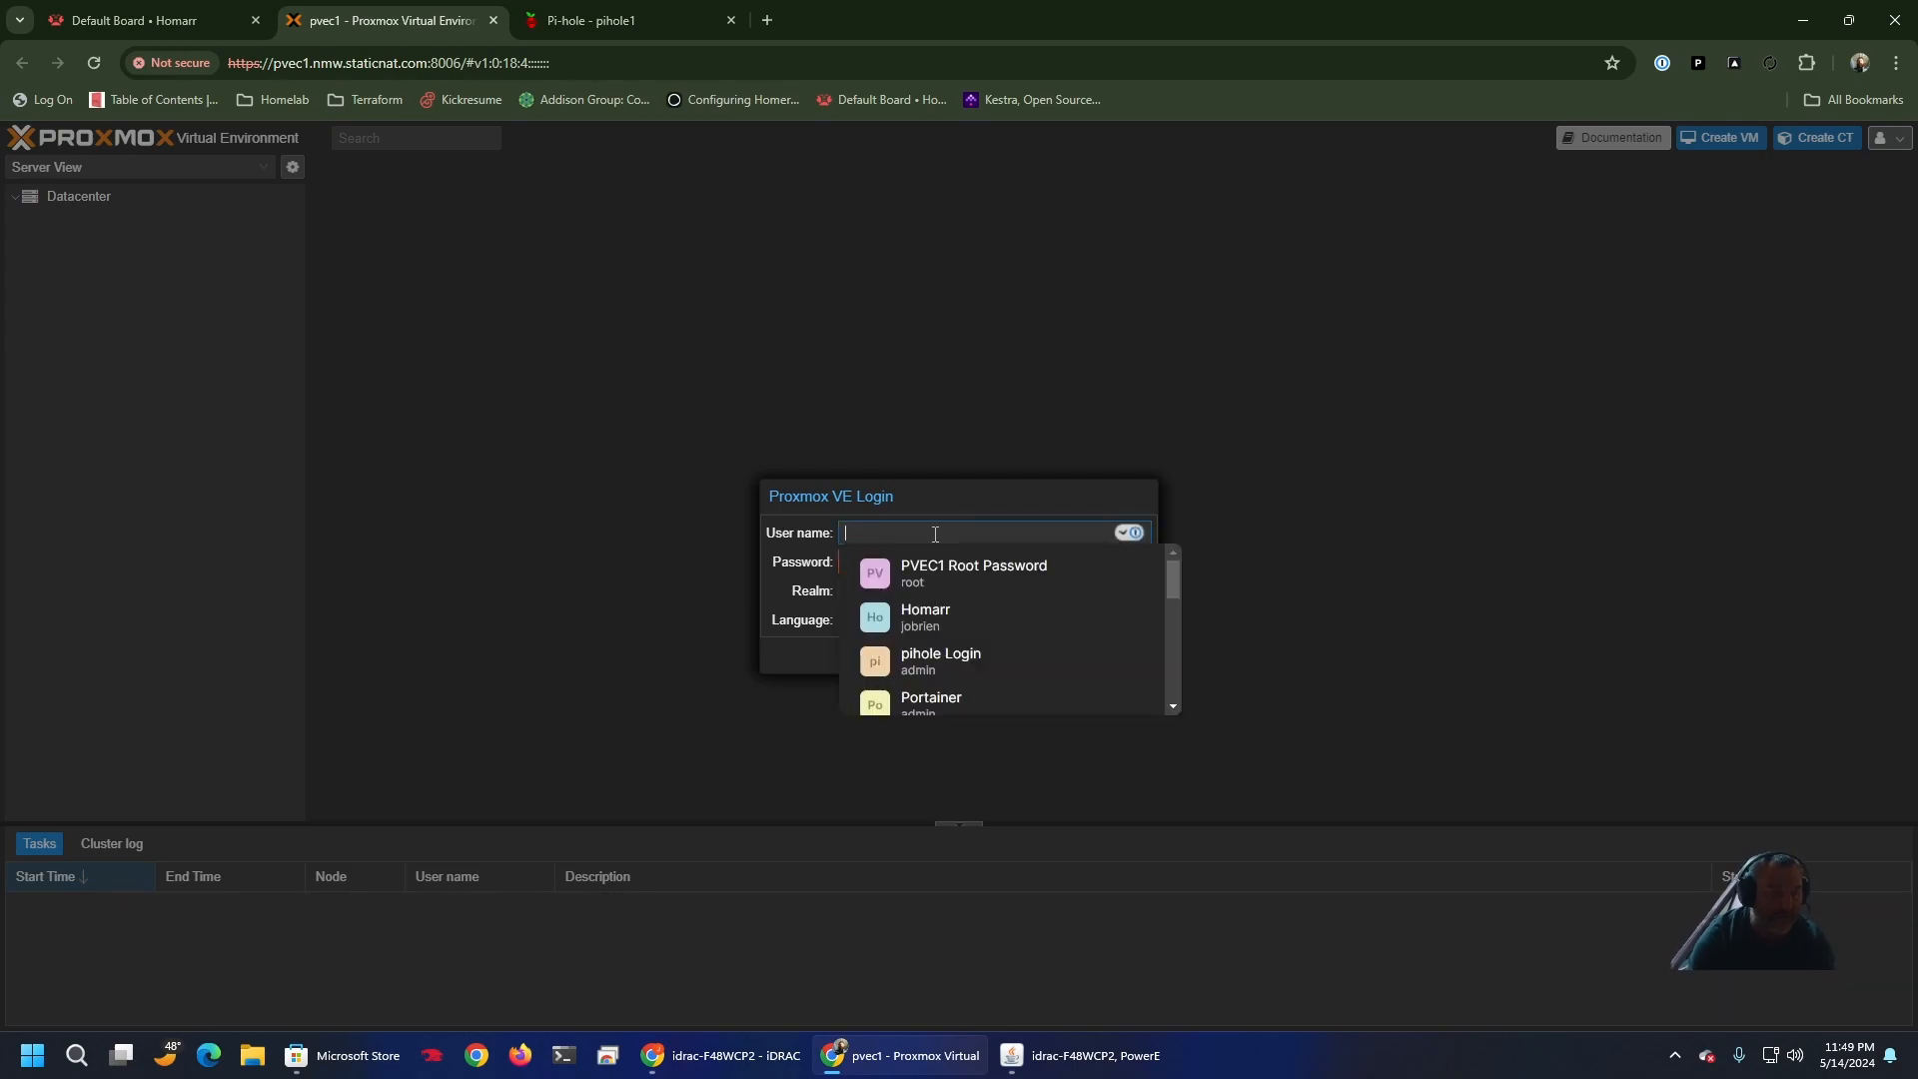
type("root")
key("Tab")
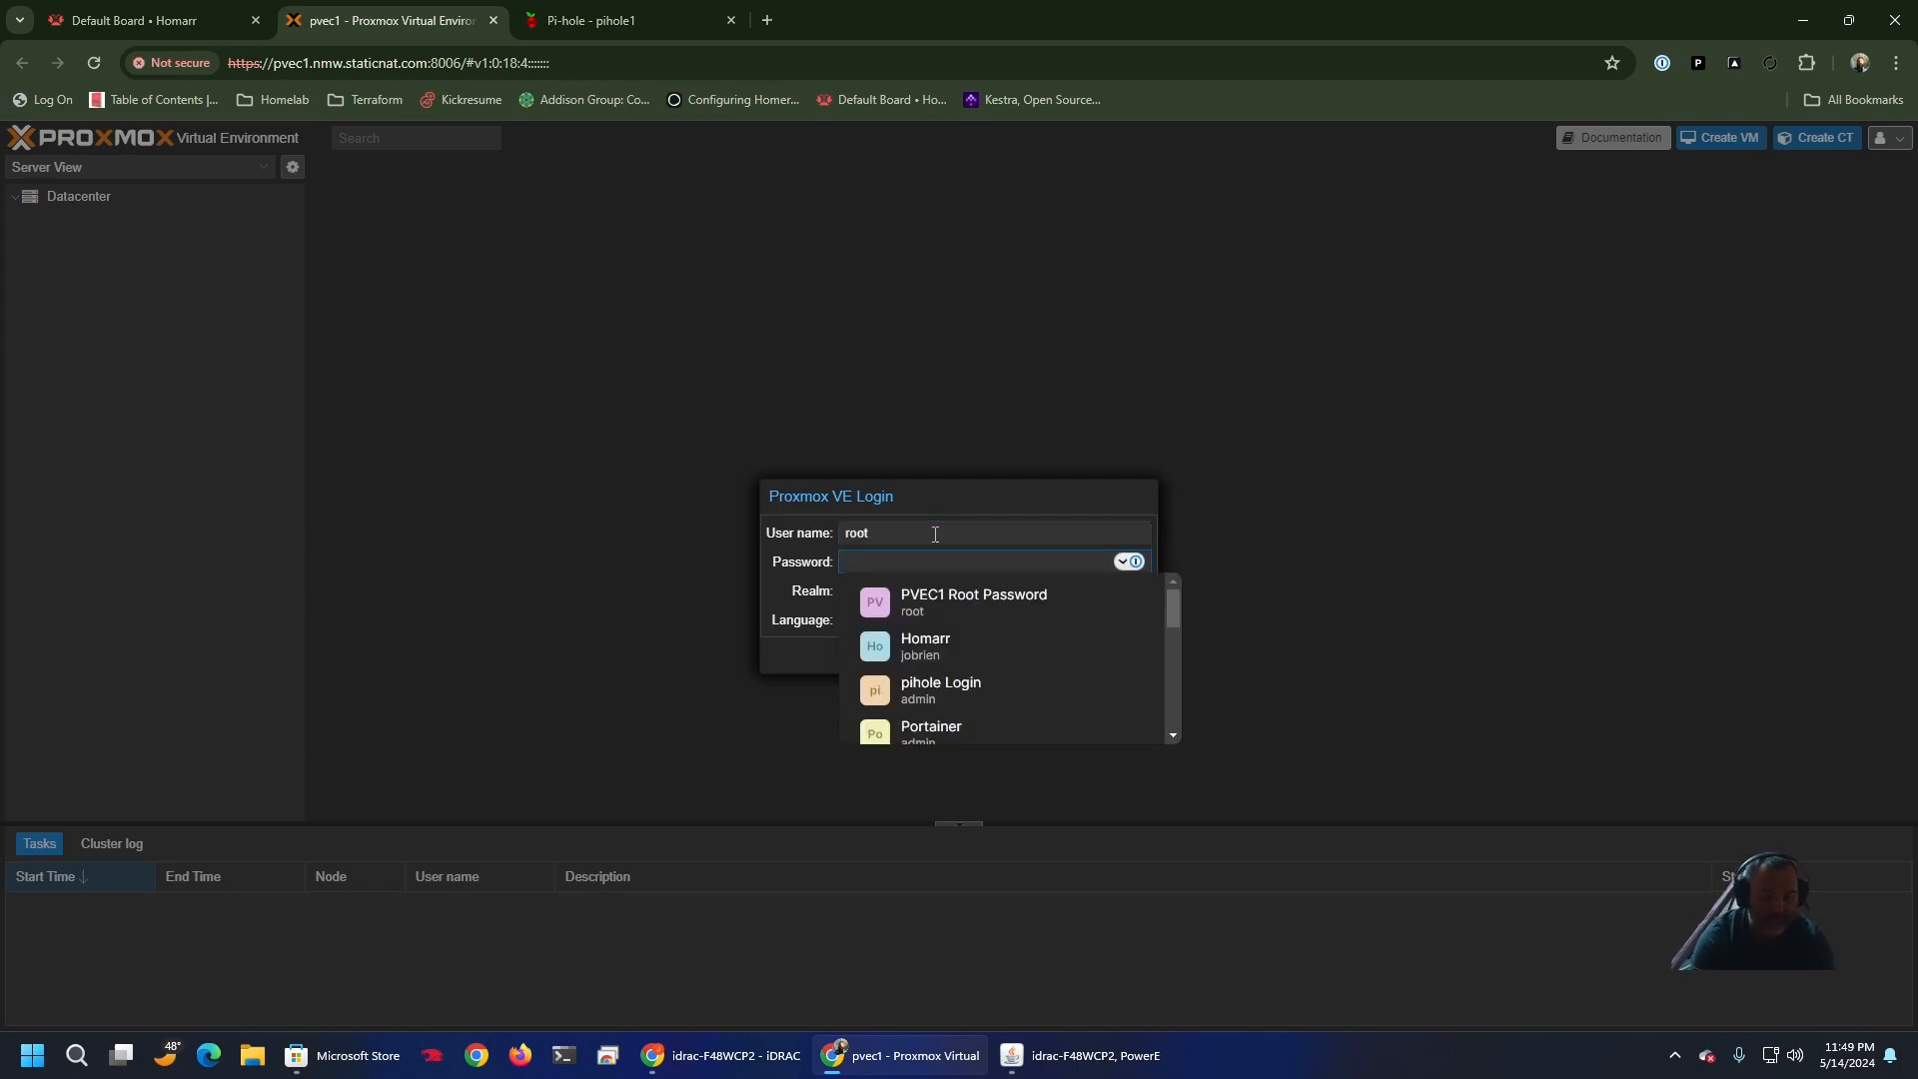
type("••")
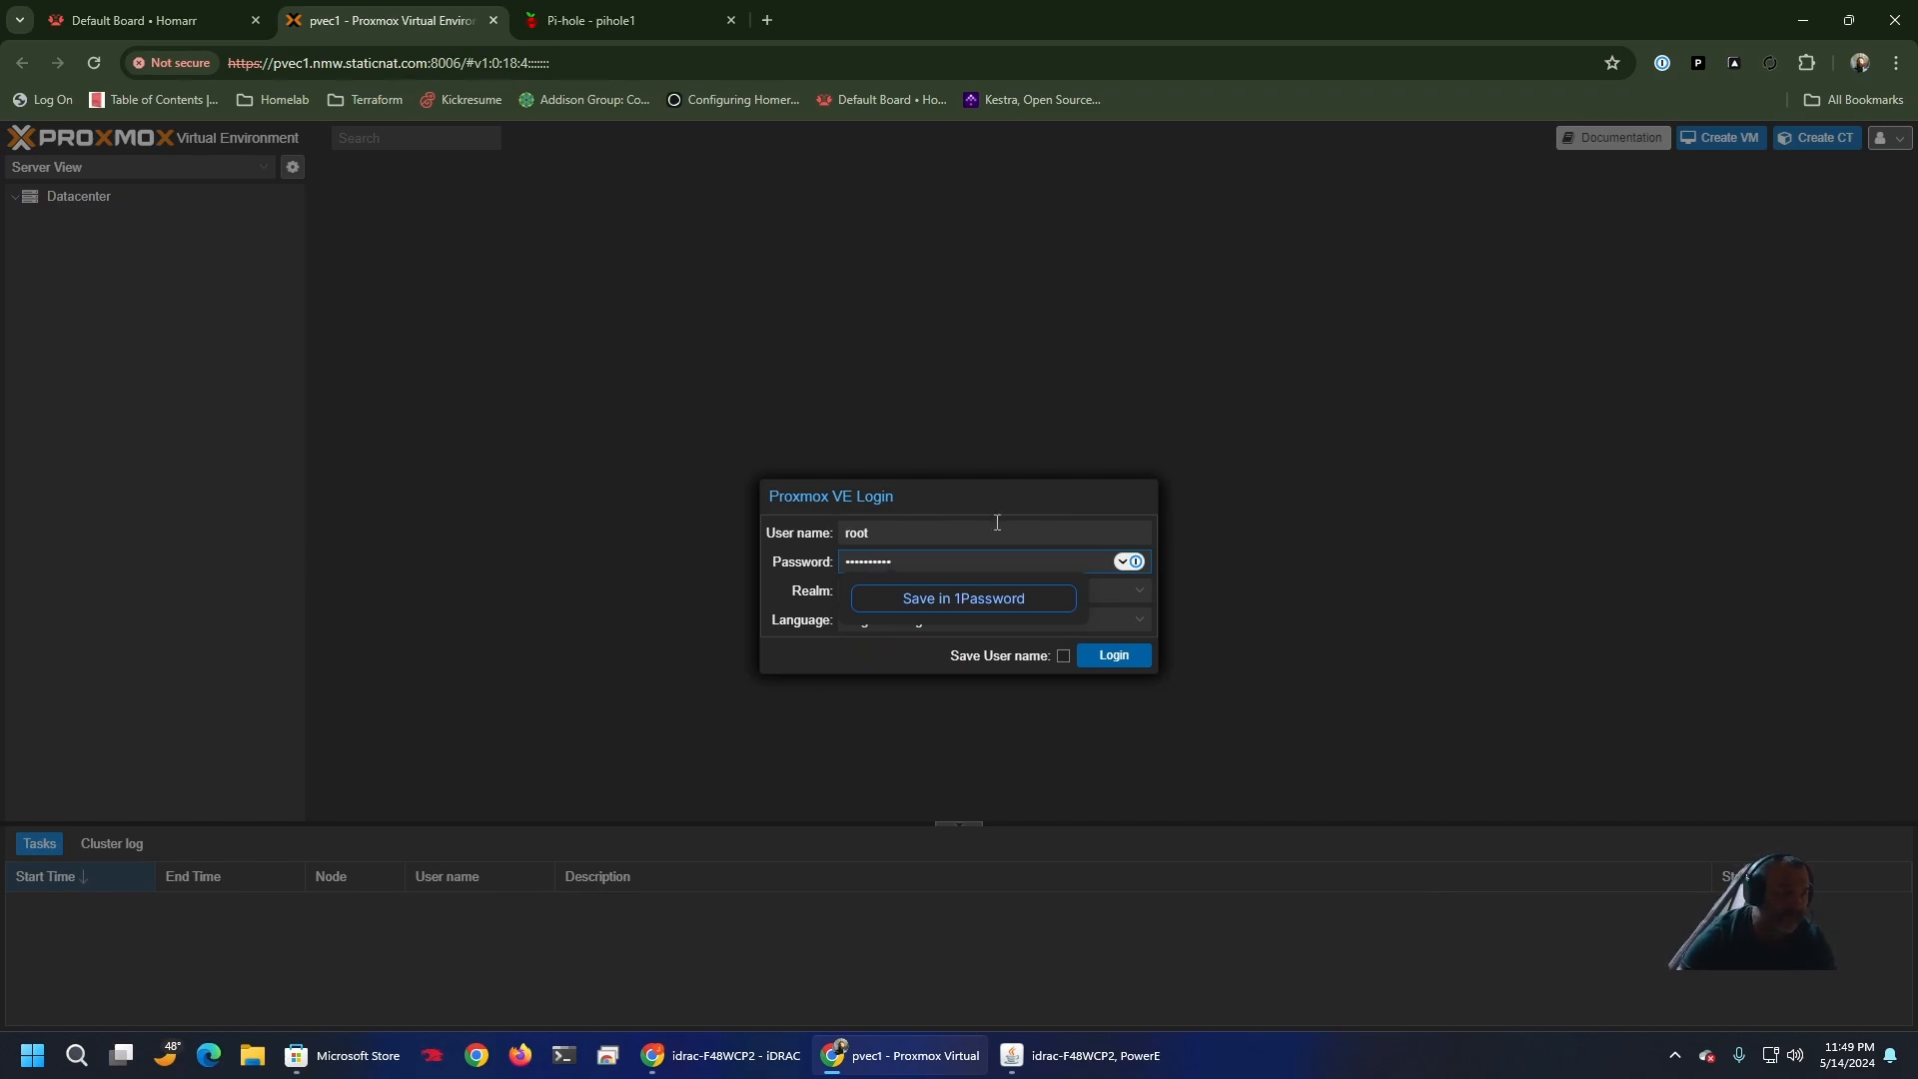
key("shift+Tab")
left_click(776, 585)
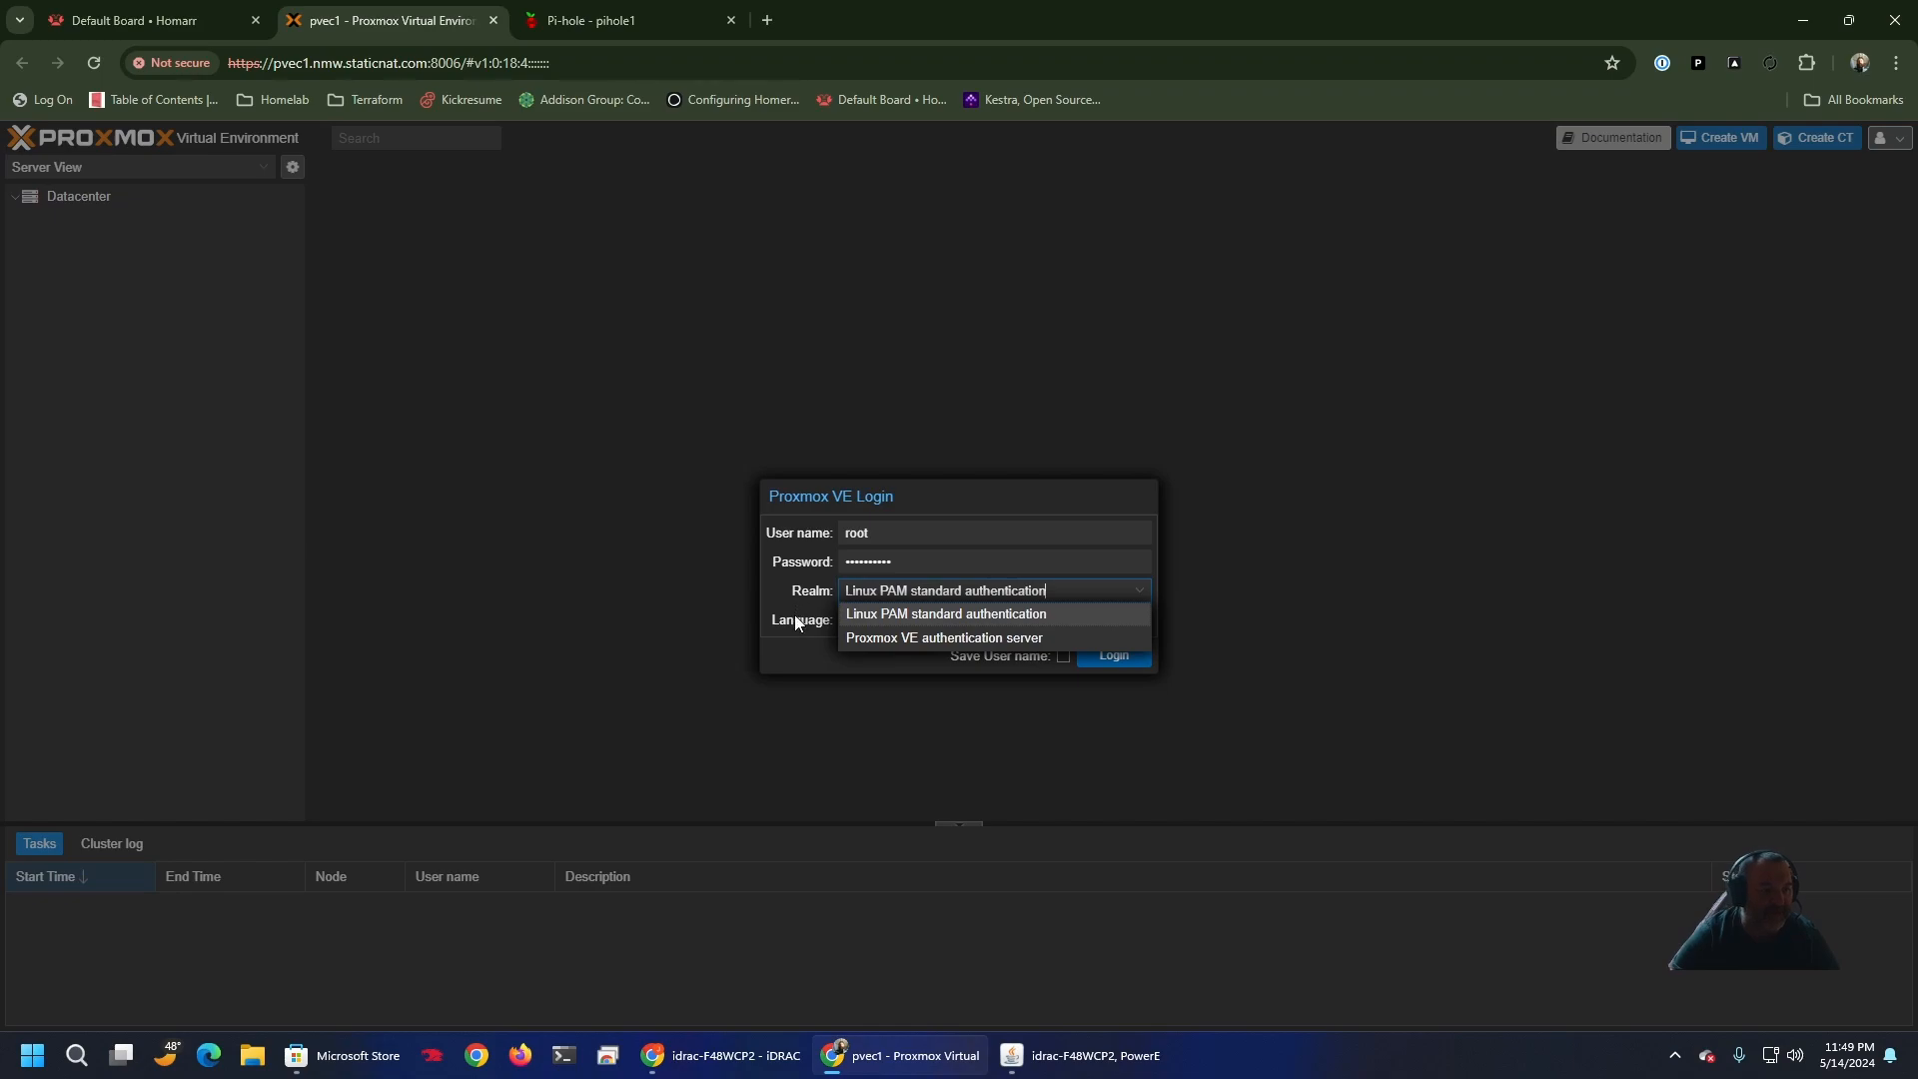
left_click(797, 621)
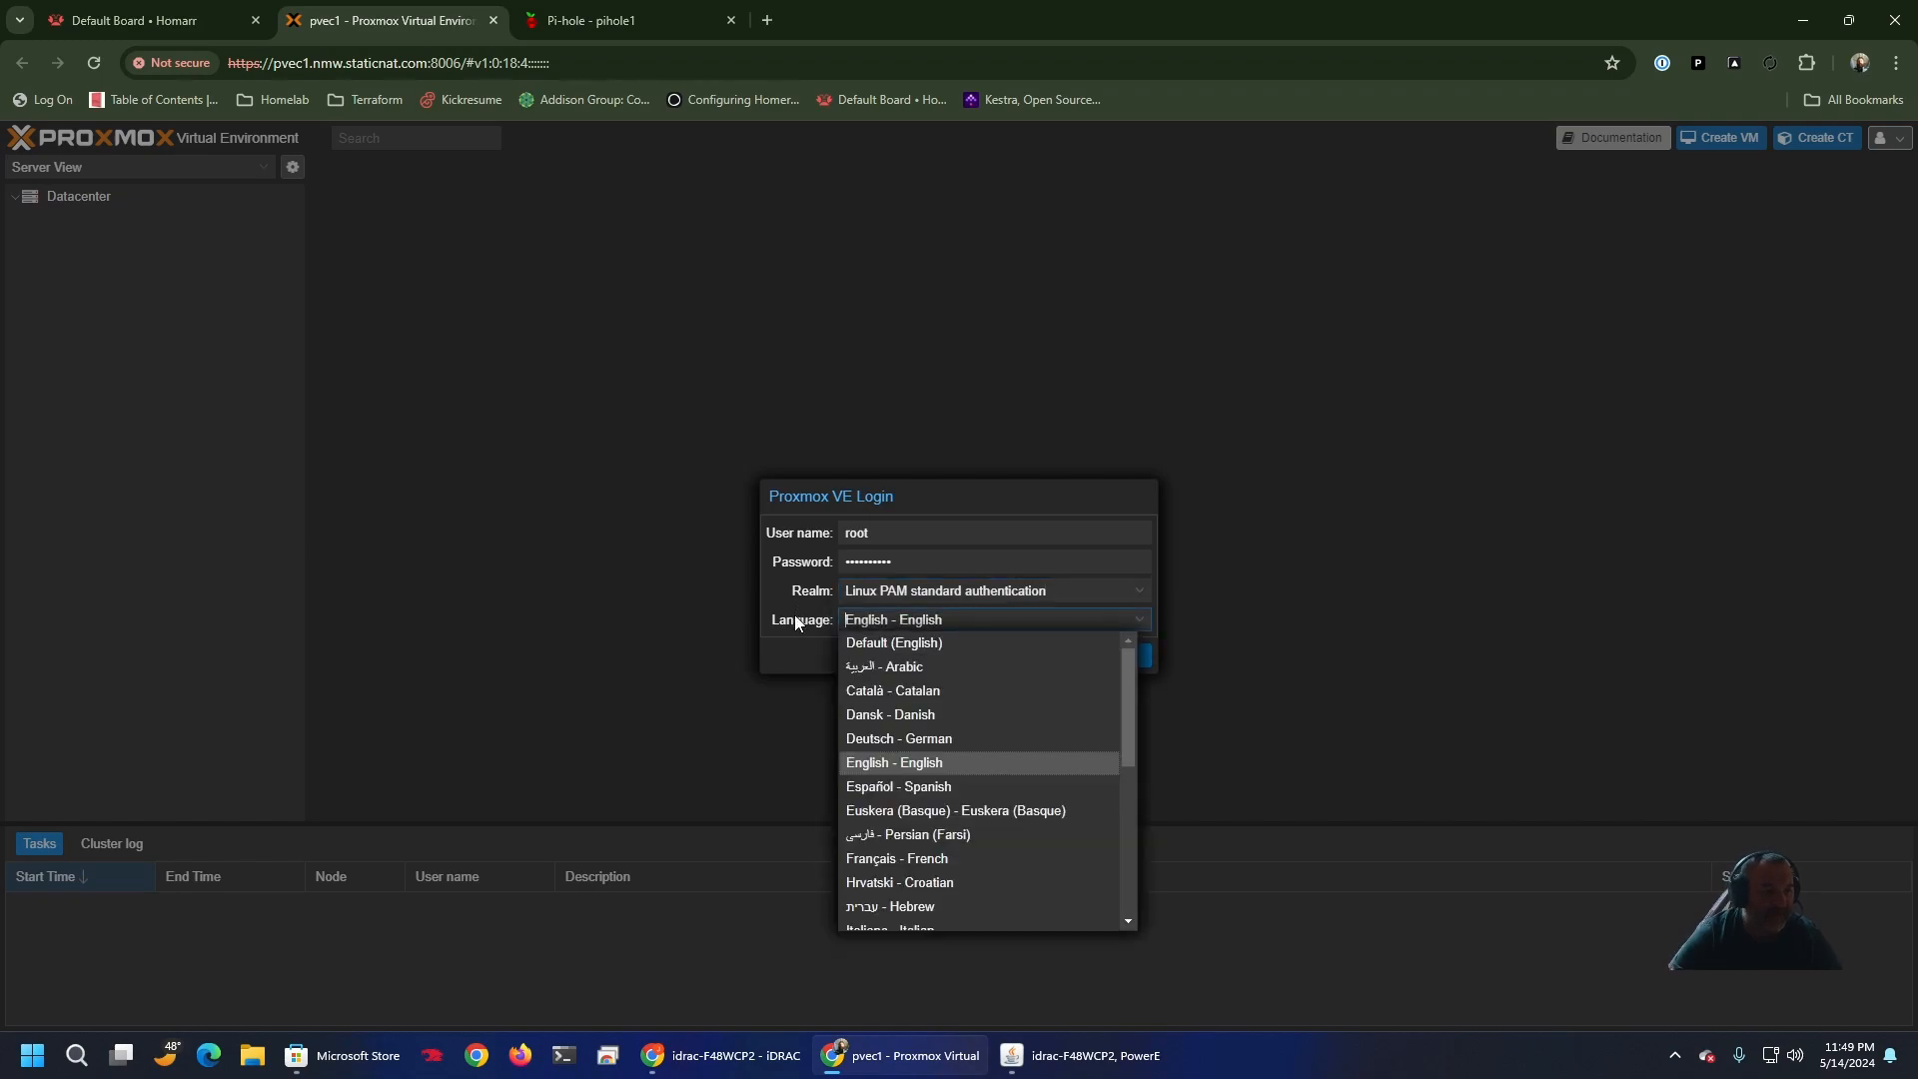
- Keep Linux PAM standard authentication as the realm, with English as the language
left_click(920, 589)
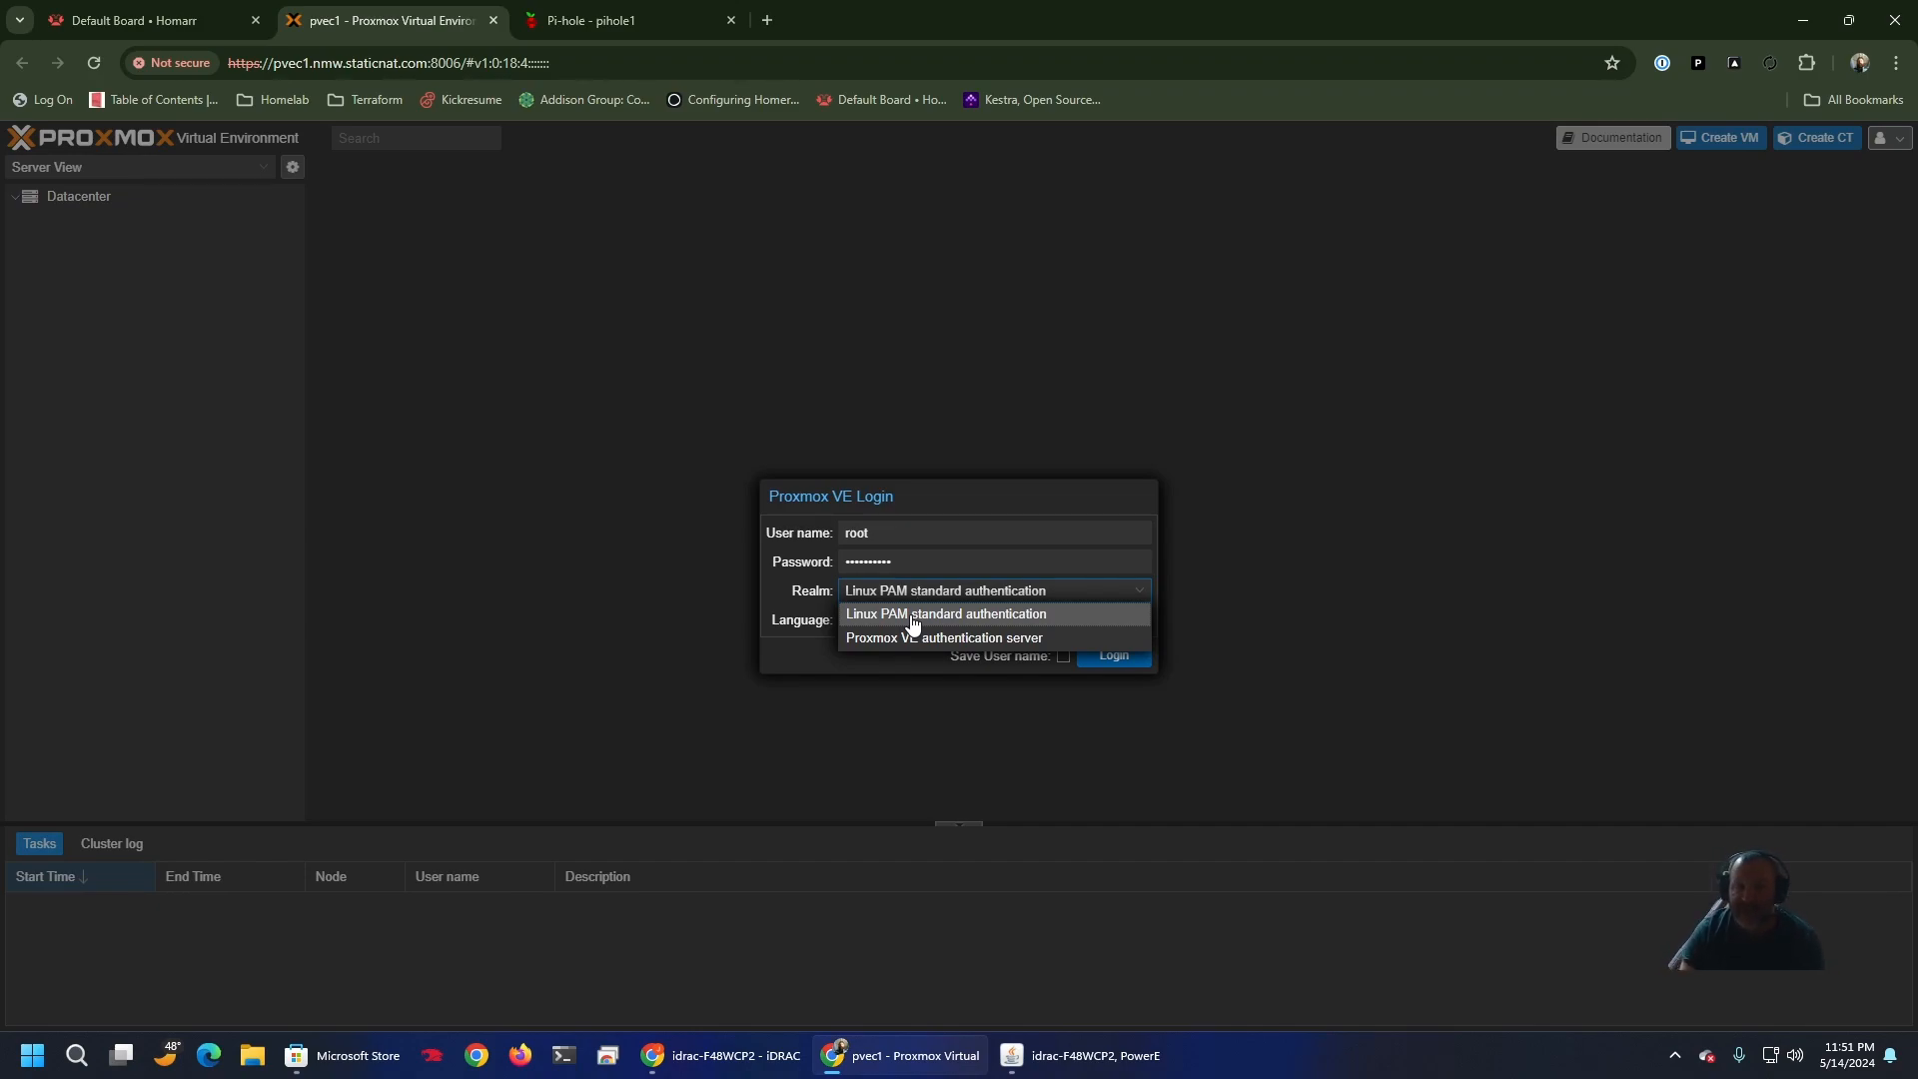
left_click(983, 614)
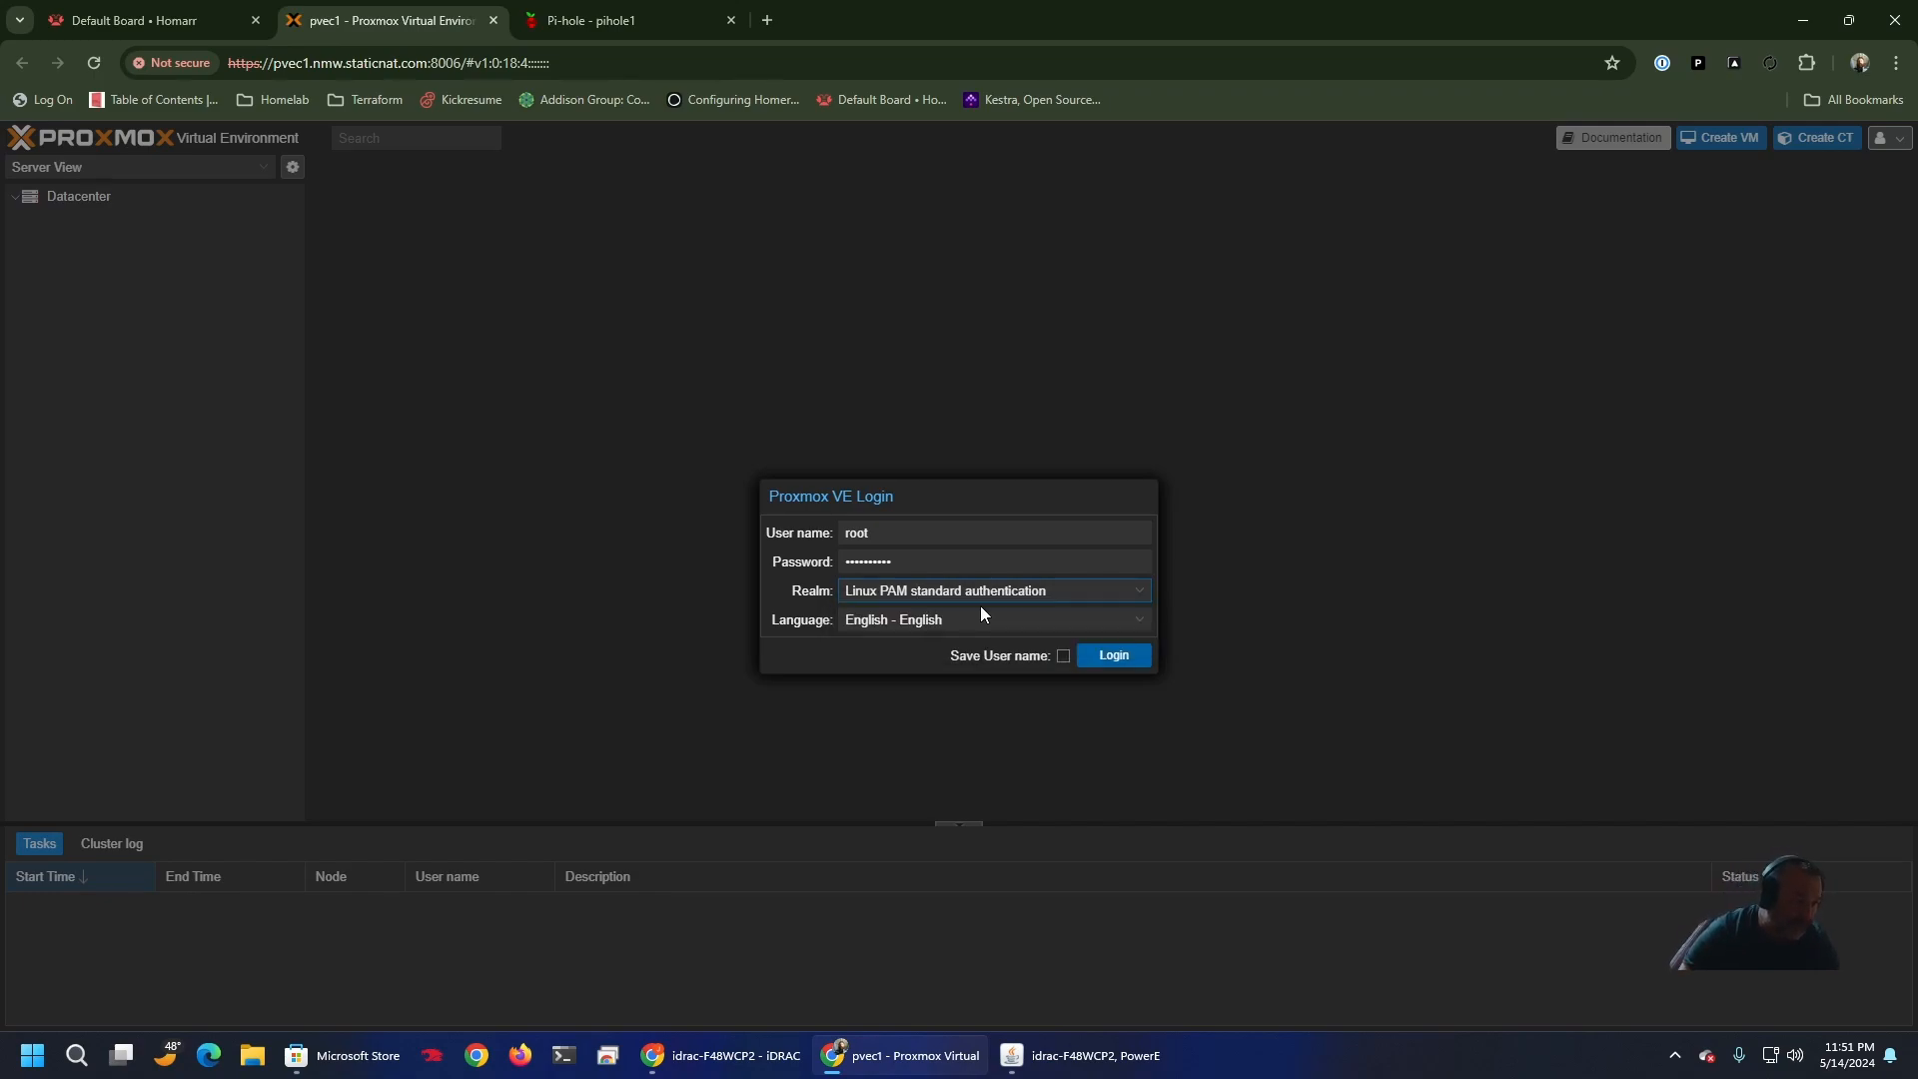
- Log in to the pvec1 web interface as root
left_click(1111, 662)
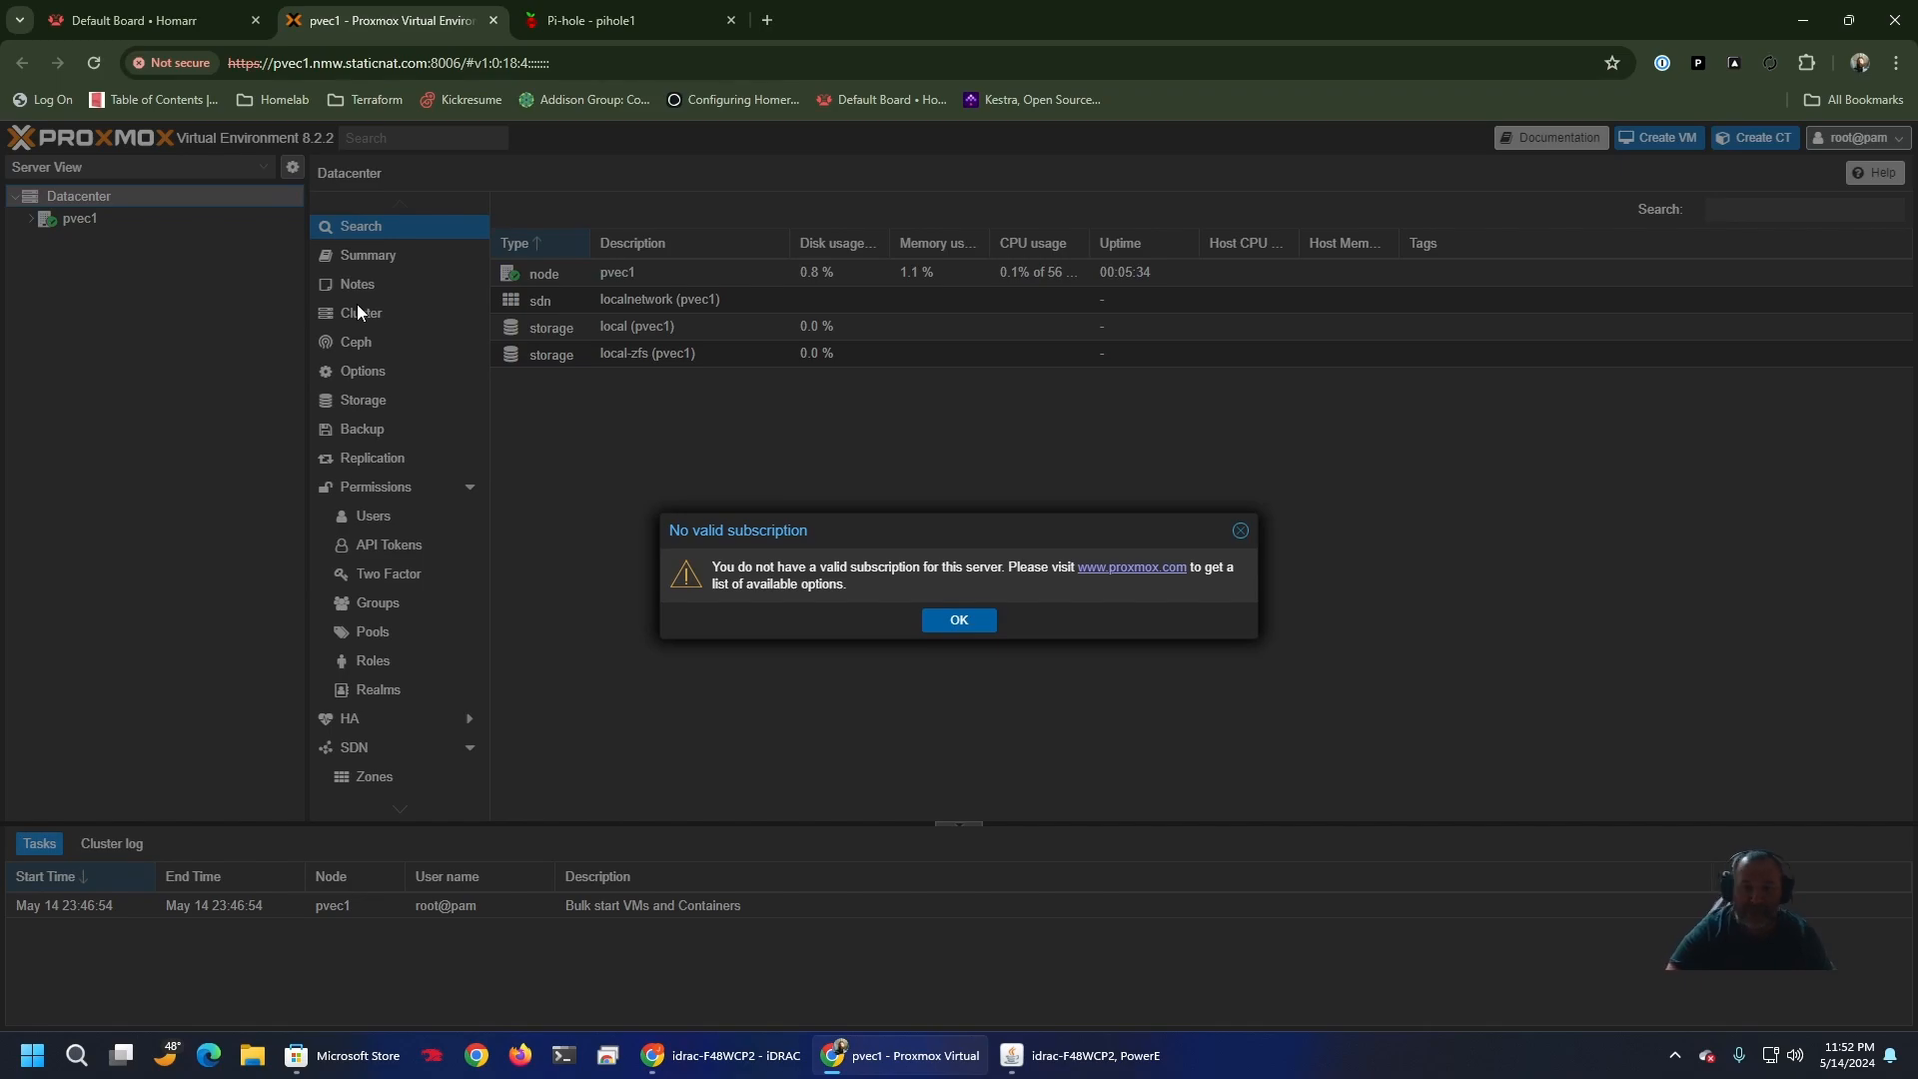
- Open the ProxMox PVE1 tile from Homarr, bypassing the certificate warning
left_click(140, 20)
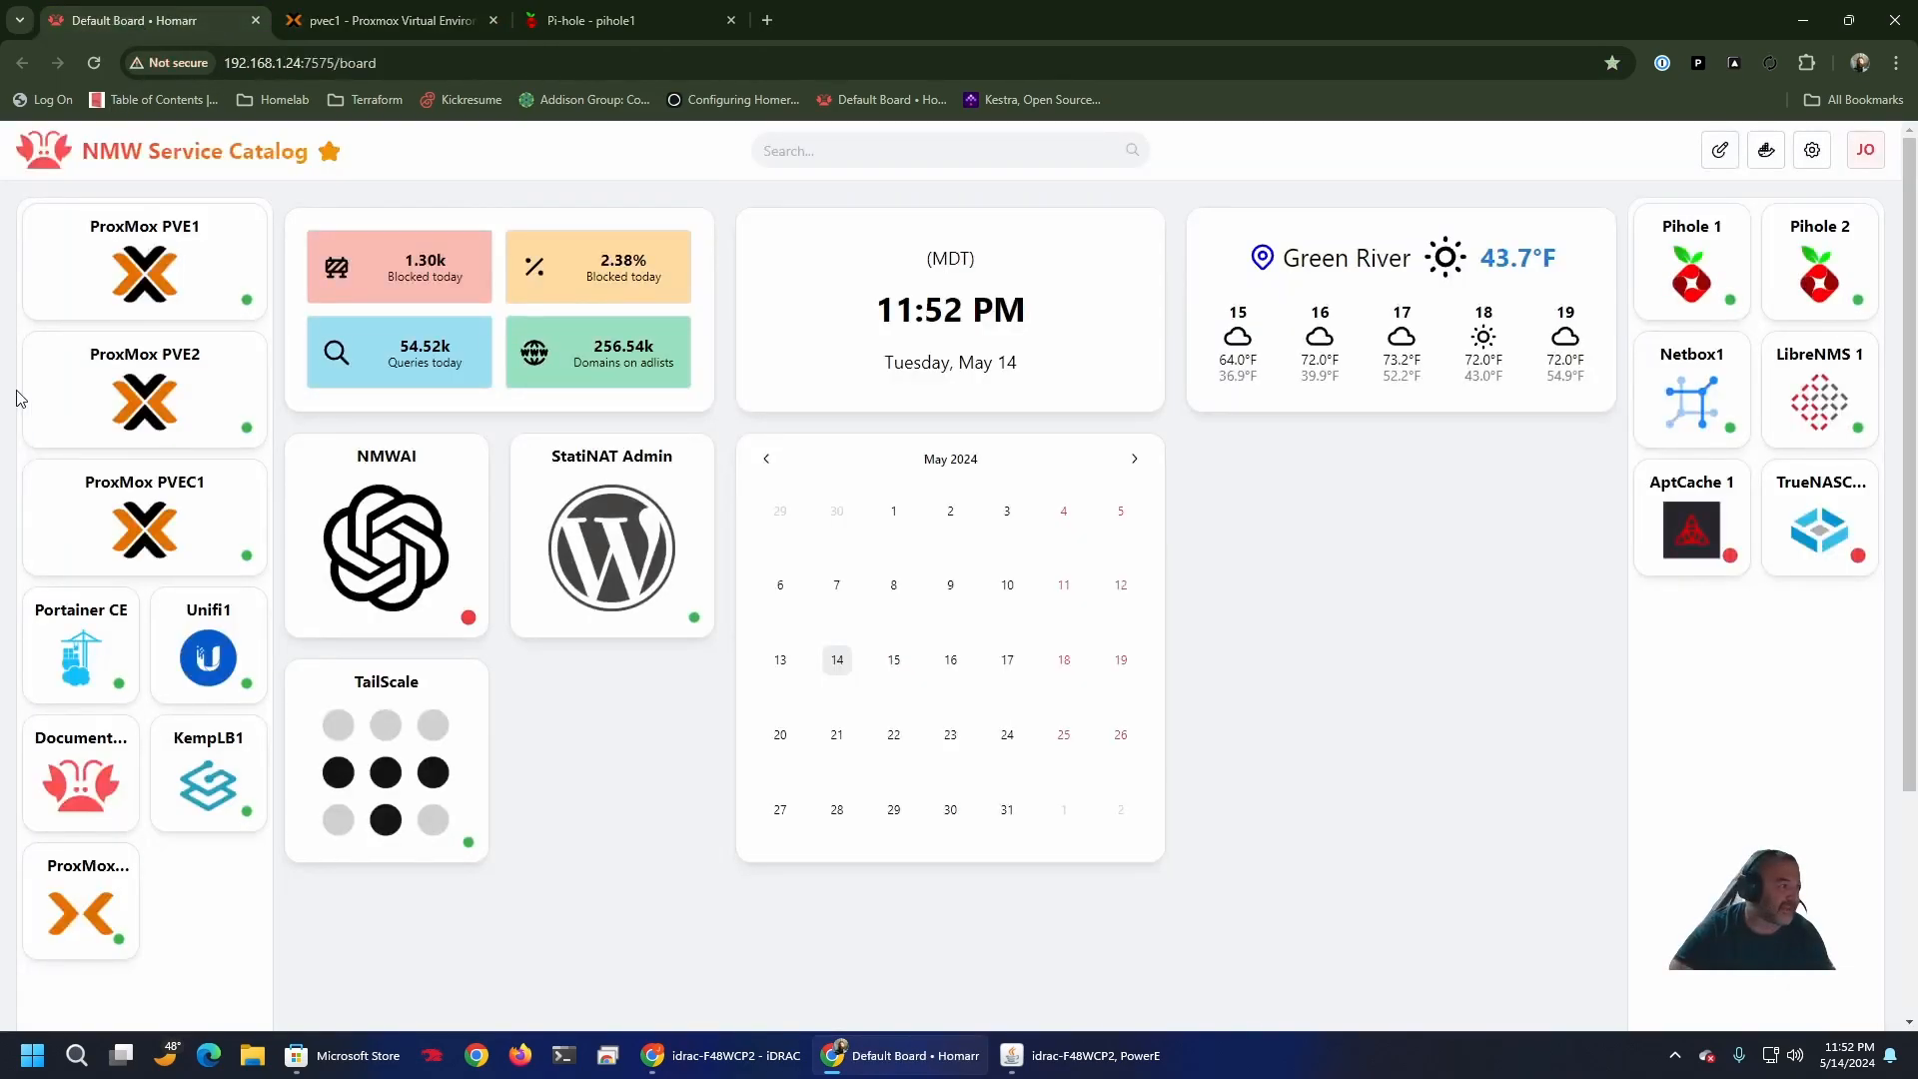
left_click(205, 316)
left_click(704, 560)
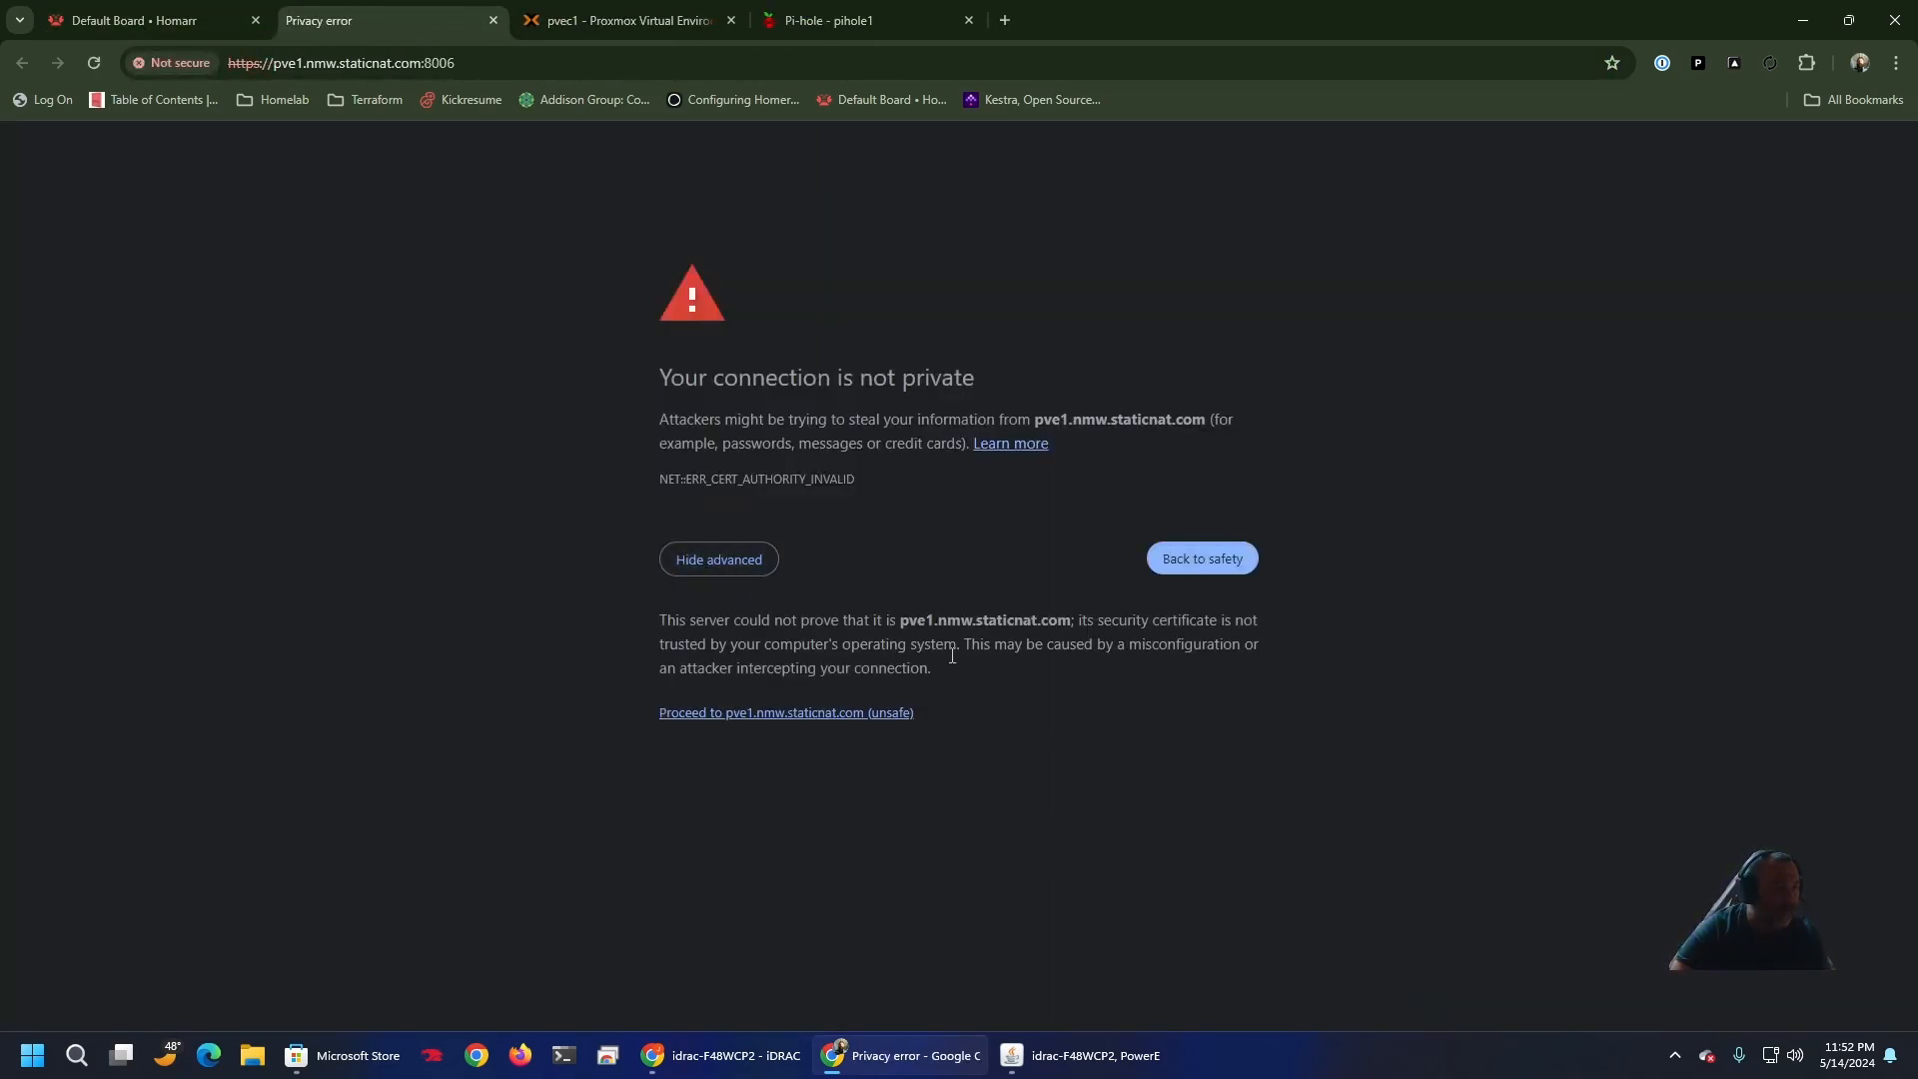
left_click(760, 714)
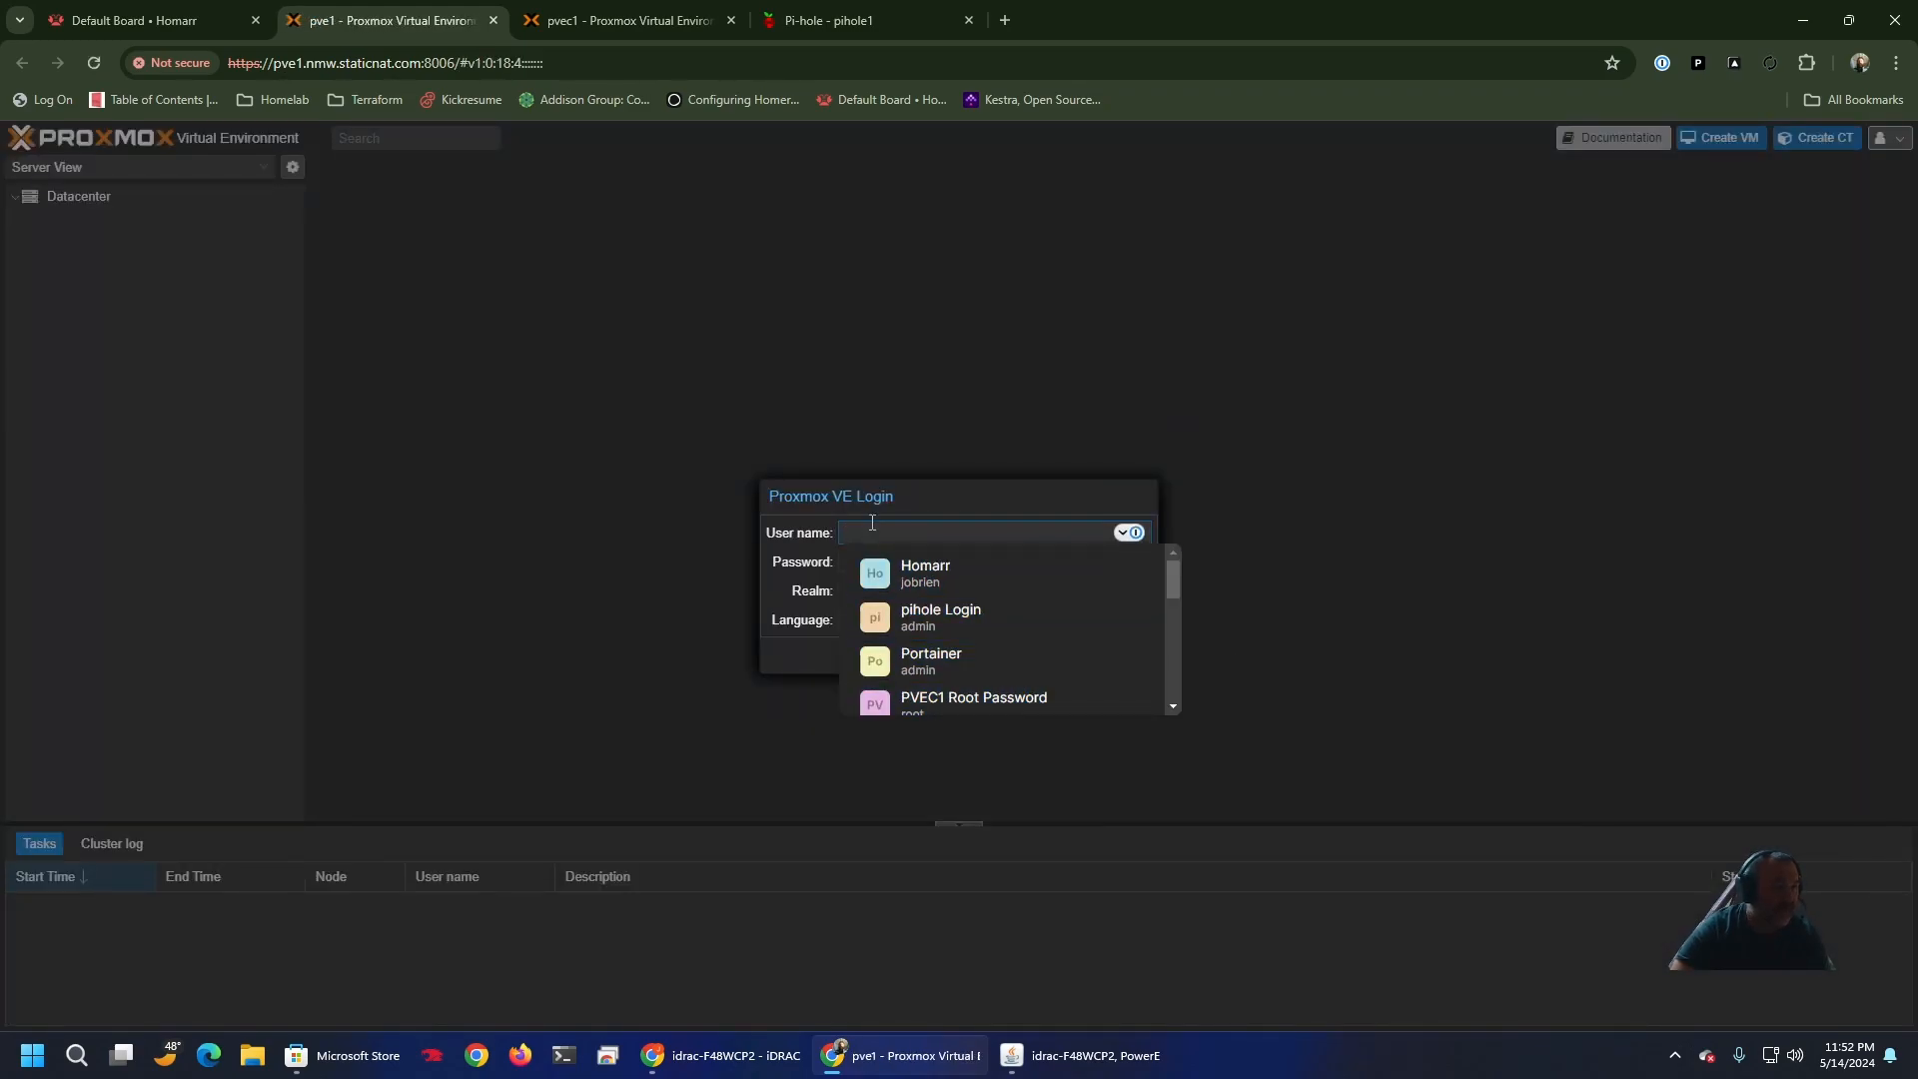
- Log in to pve1 as root, dismiss the subscription notice, then close it and return to pvec1
type("root")
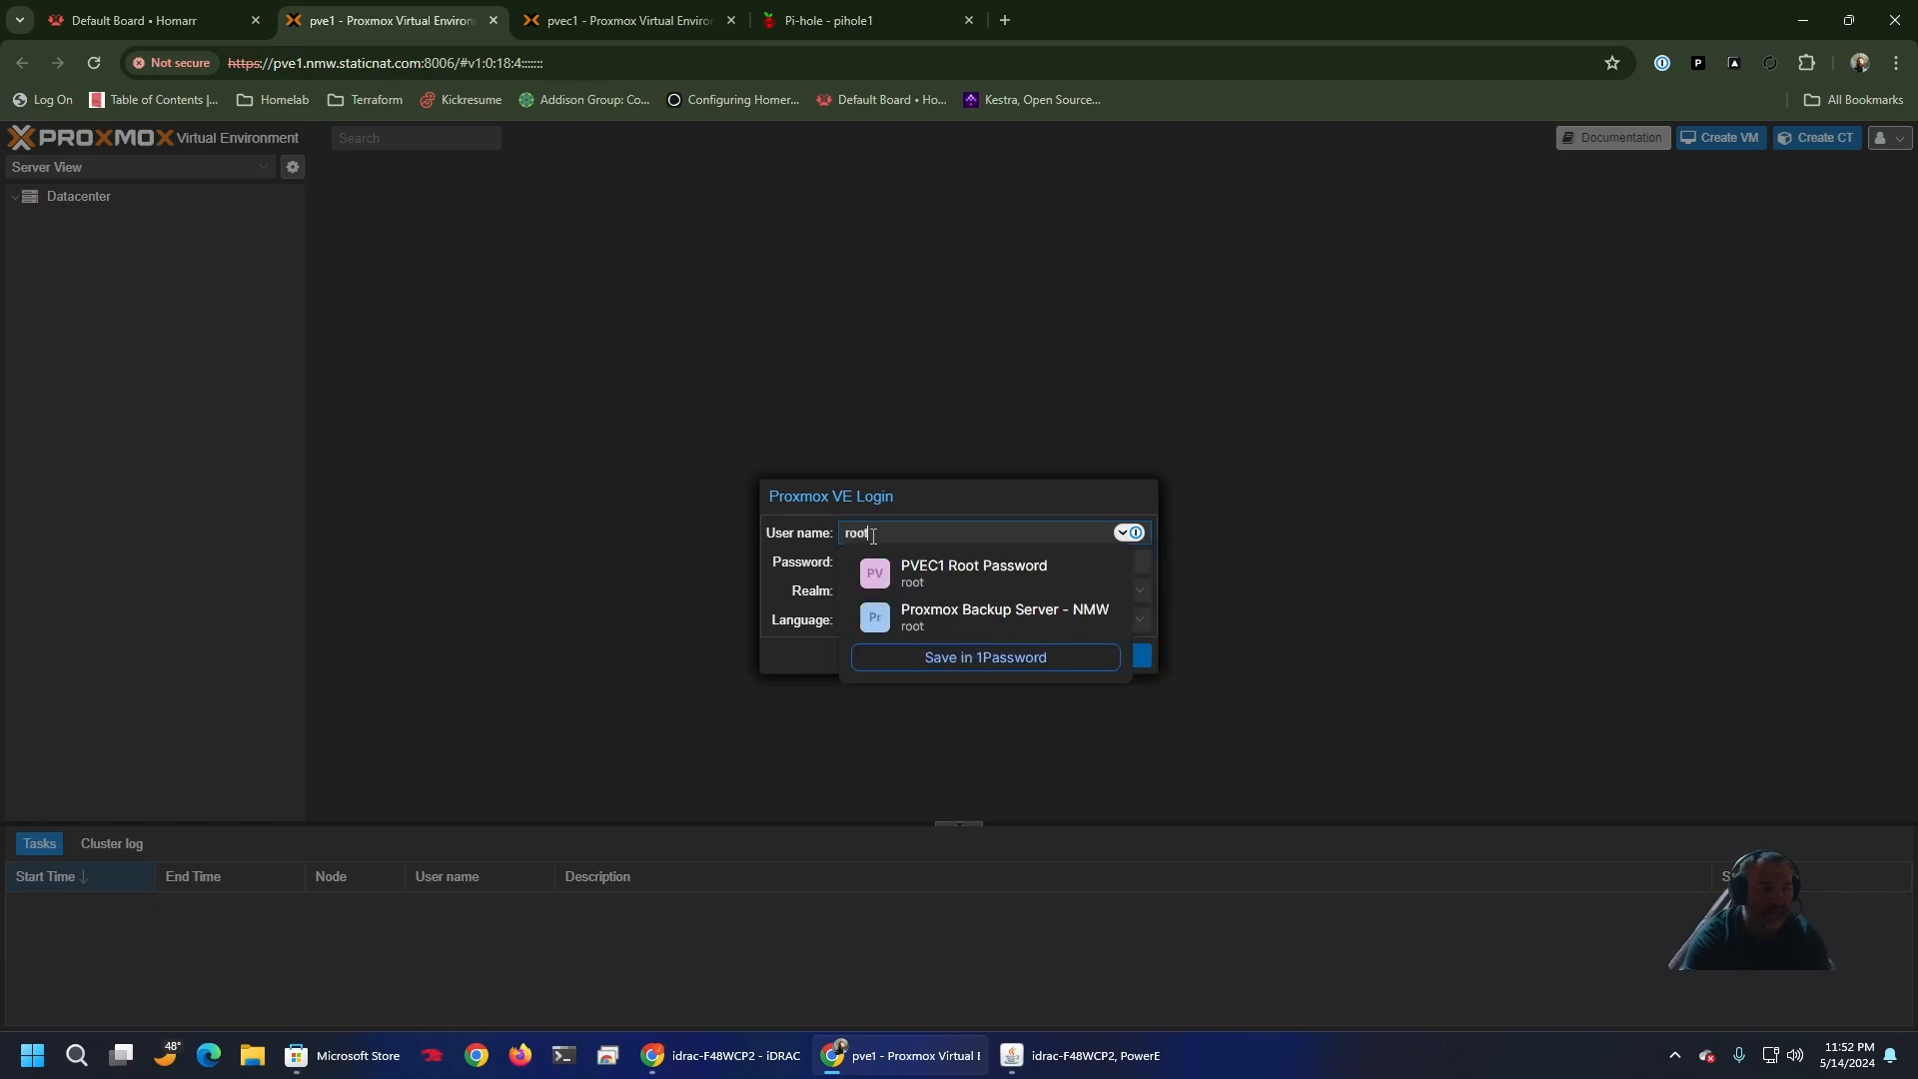
key("Tab")
type("•••")
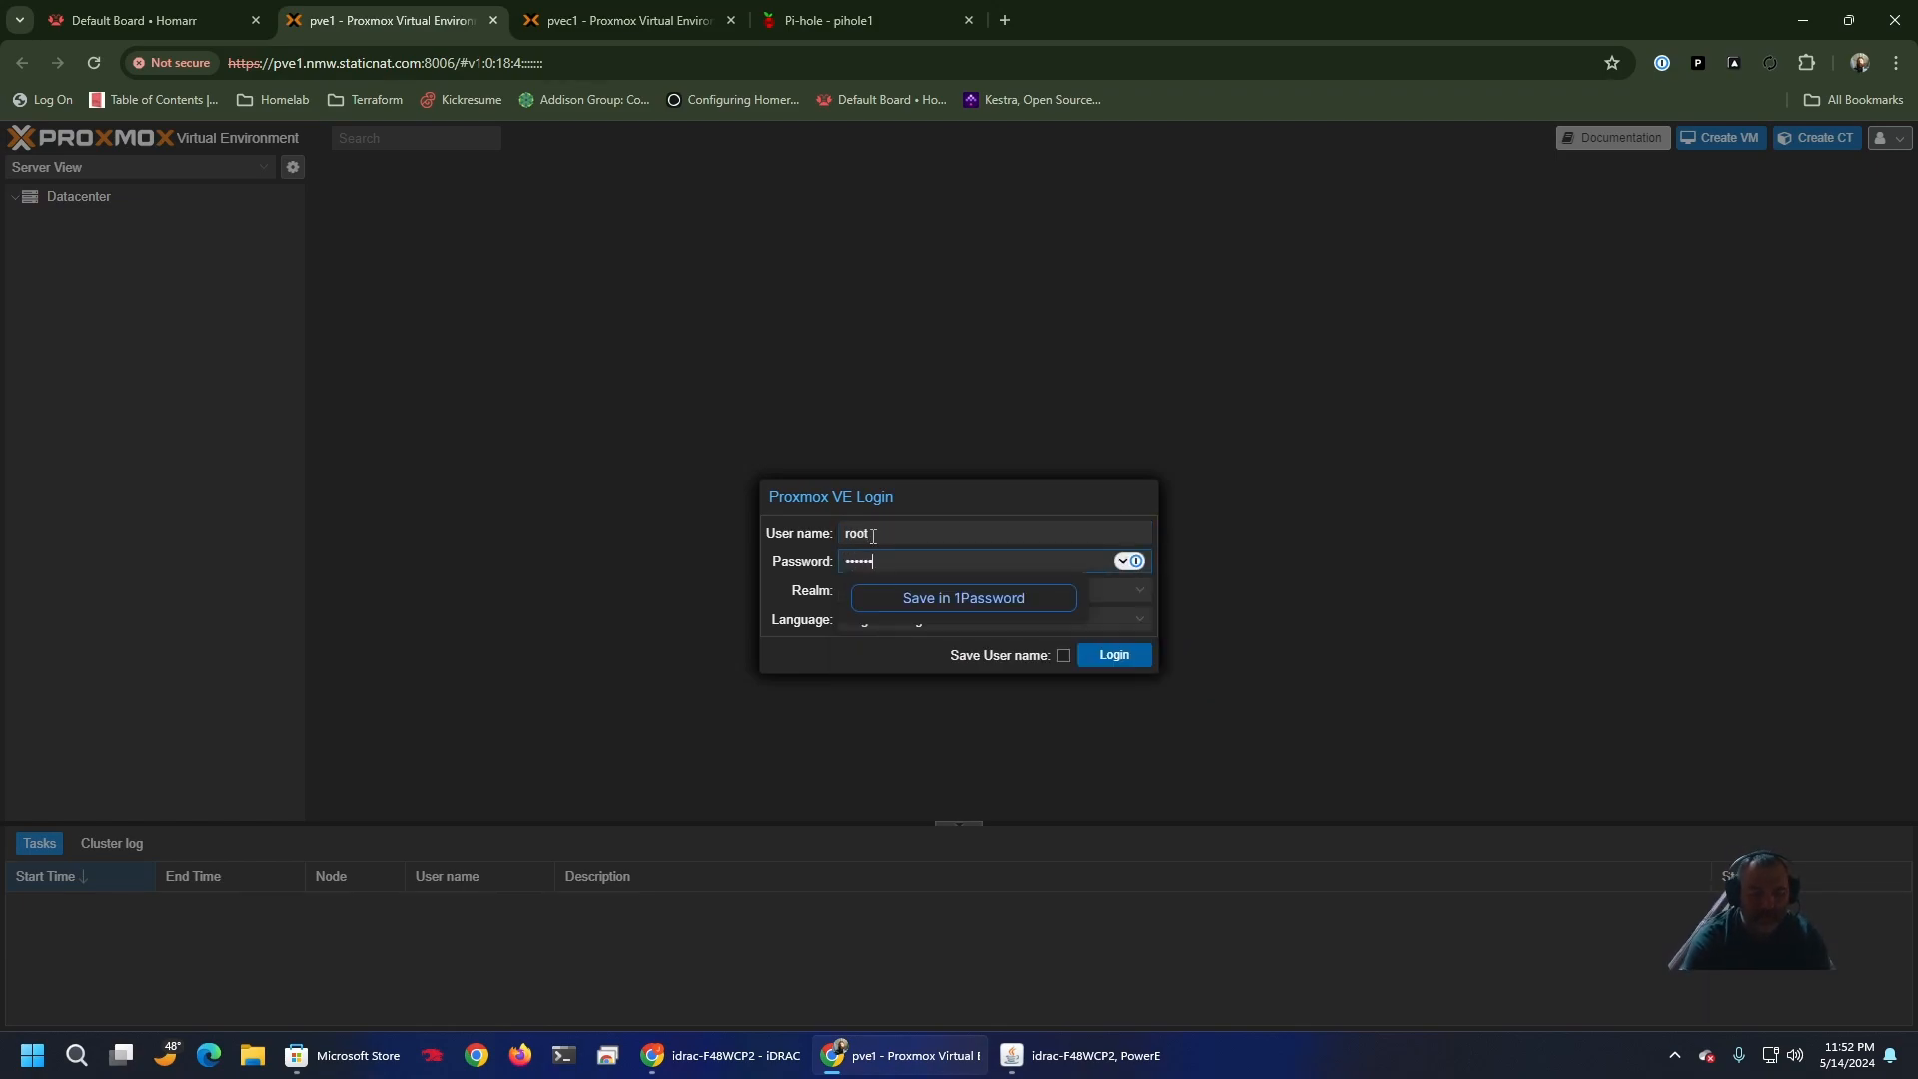
type("••")
key("Return")
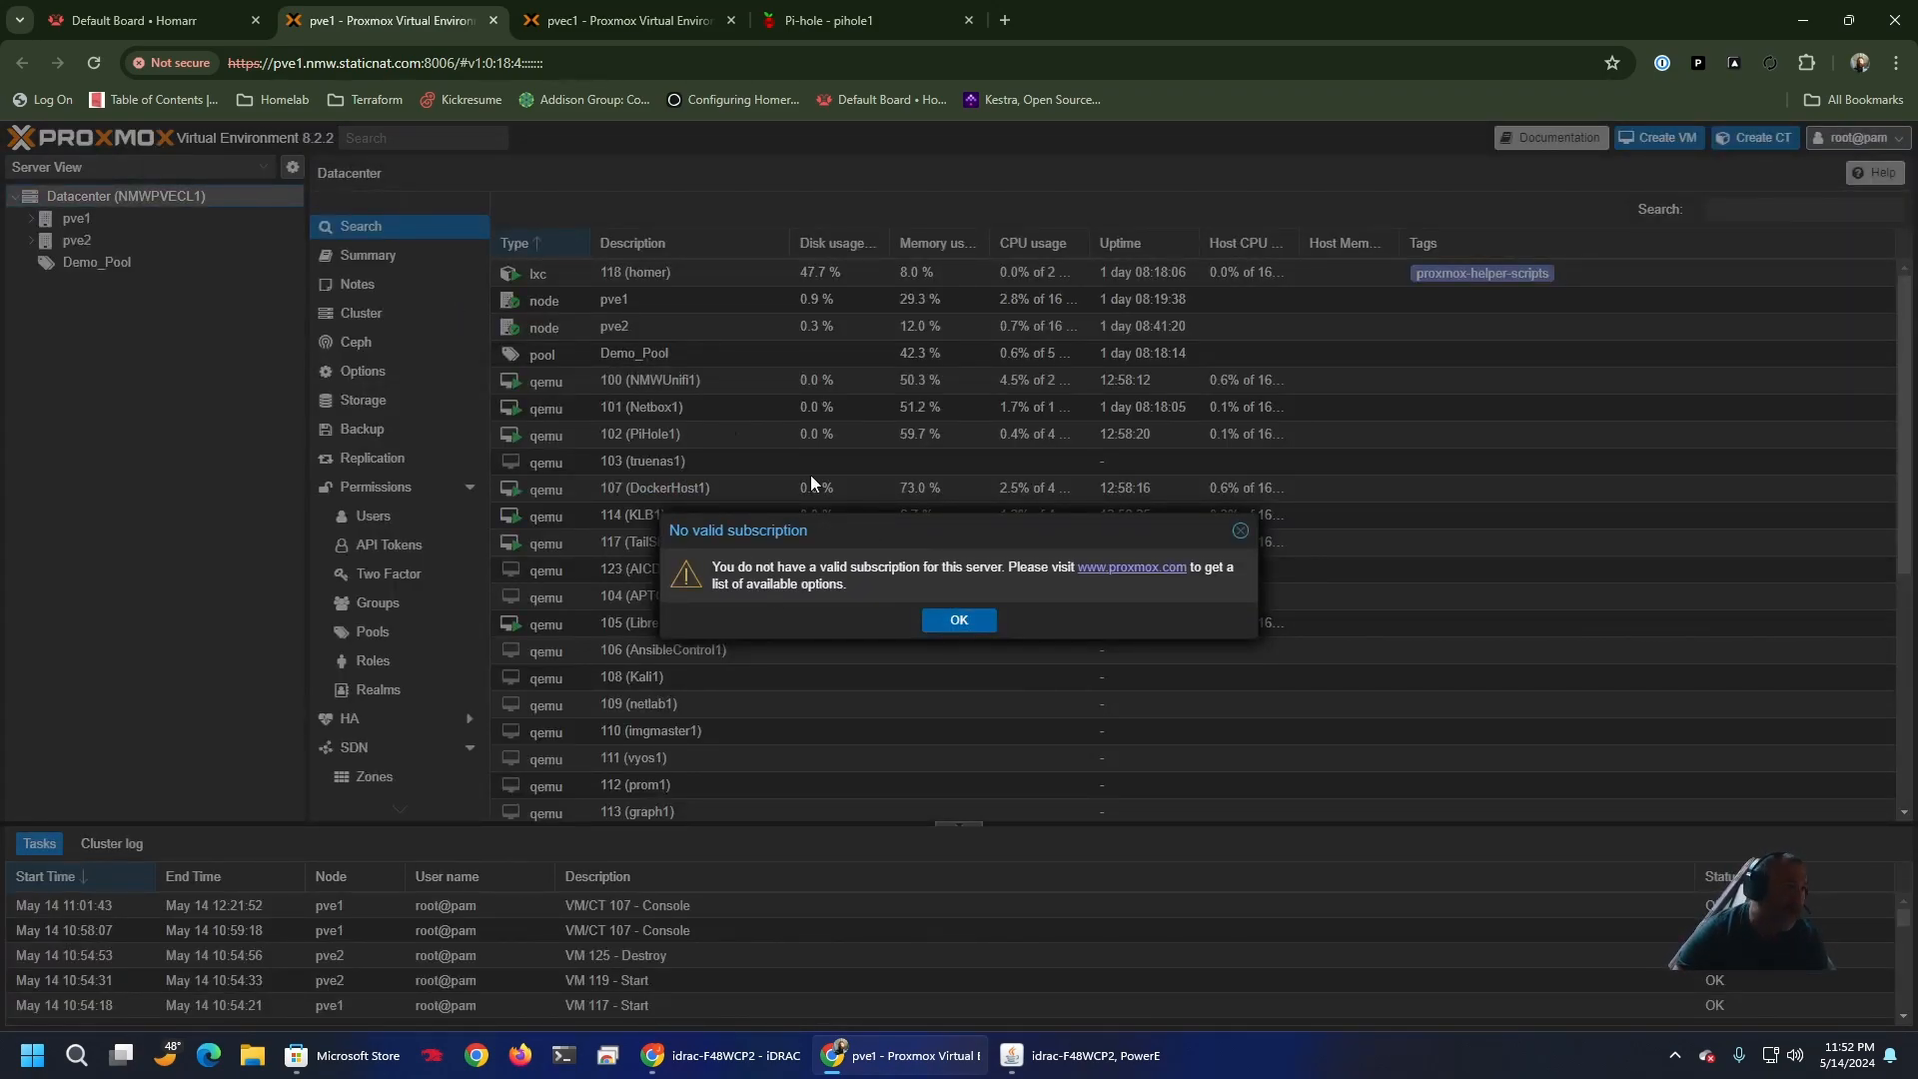
left_click(957, 620)
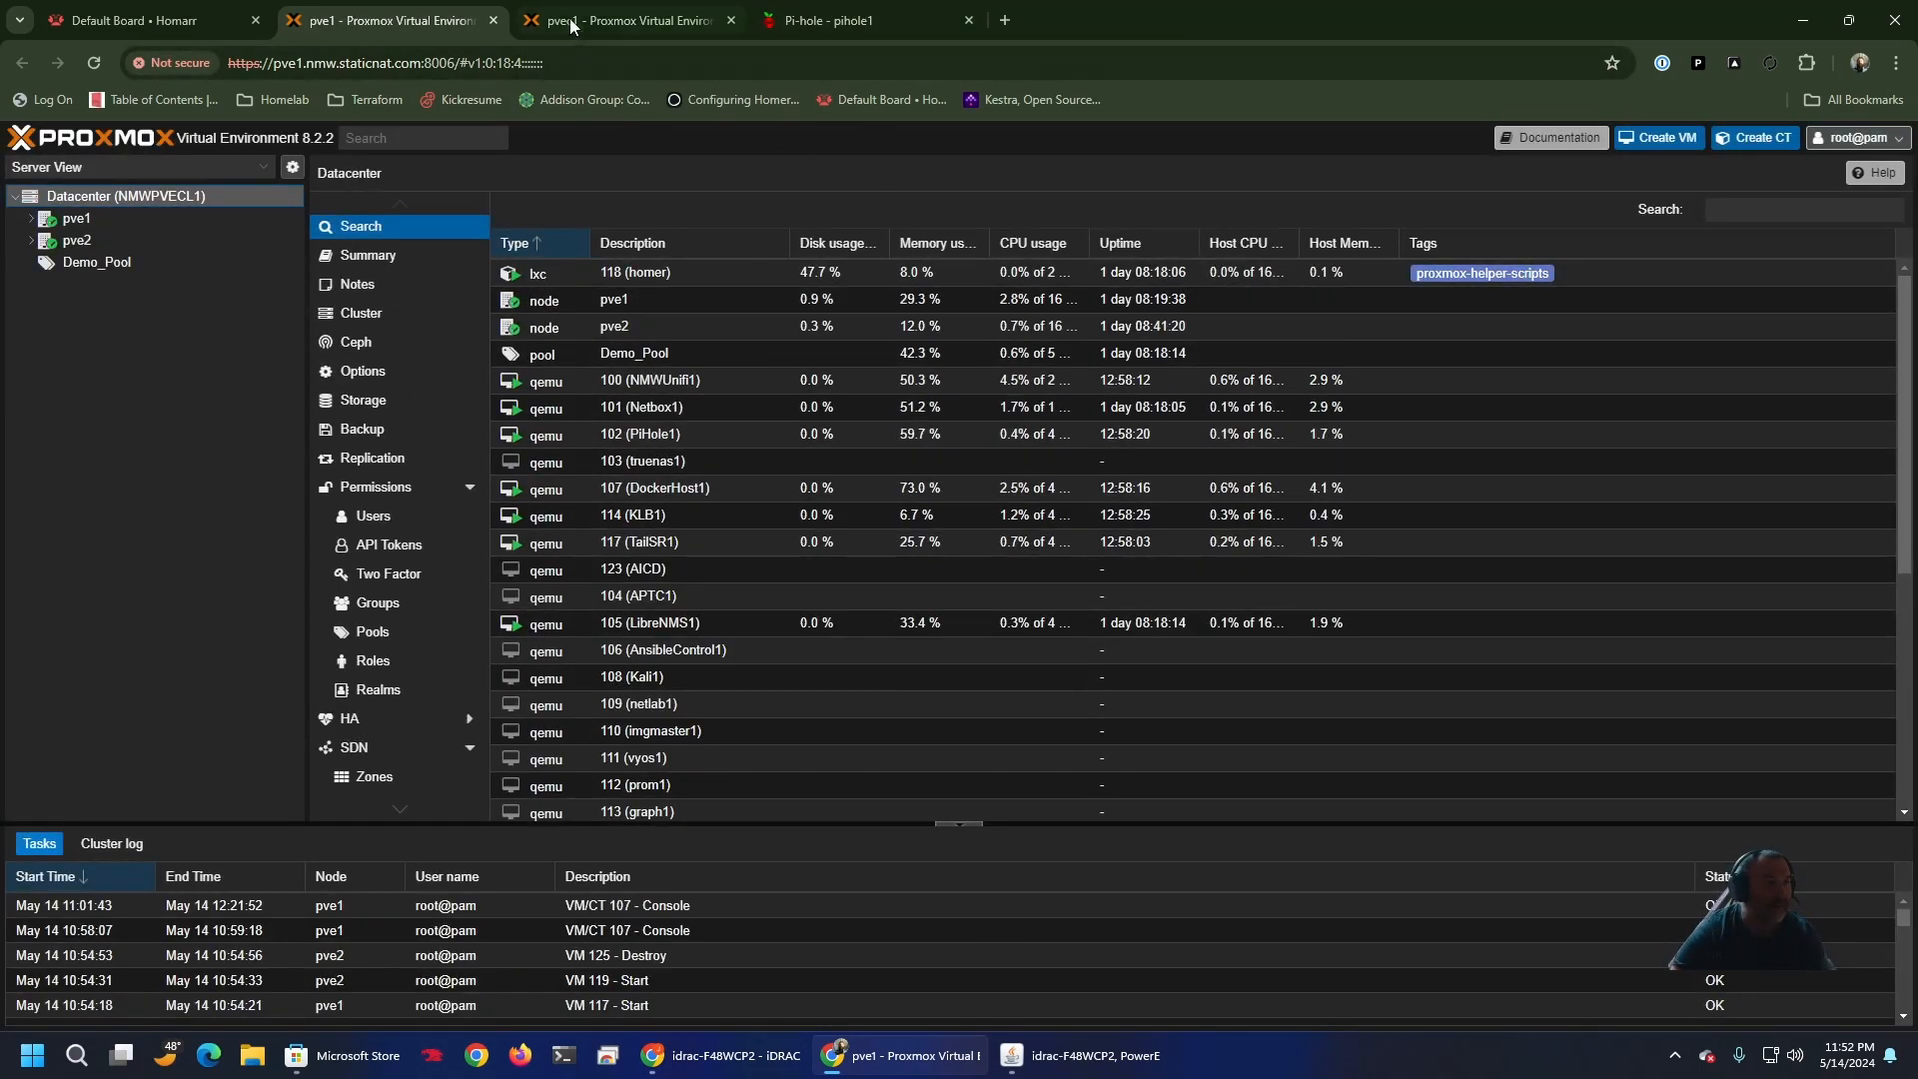
left_click(494, 20)
key("ctrl+Tab")
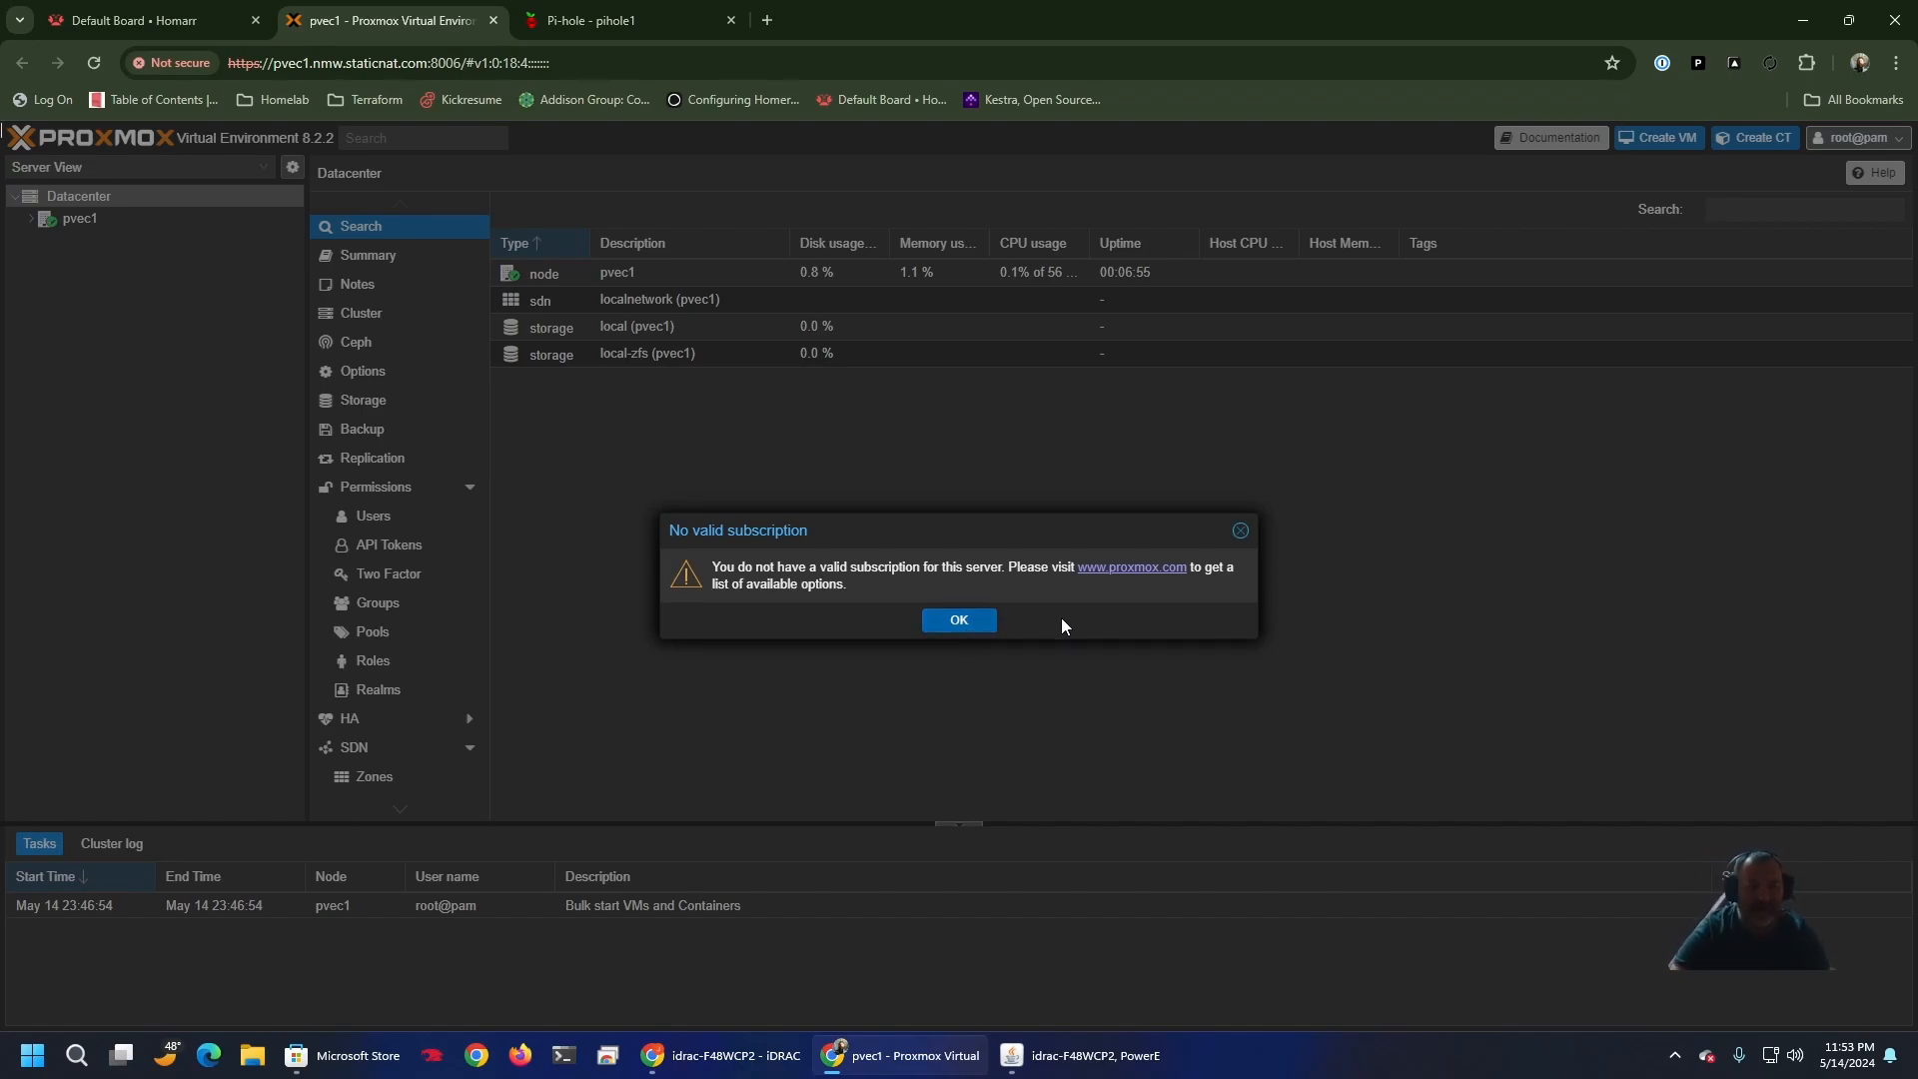
- Review pvec1's local-zfs and local storage summaries, then open pve1's login from Homarr
left_click(961, 620)
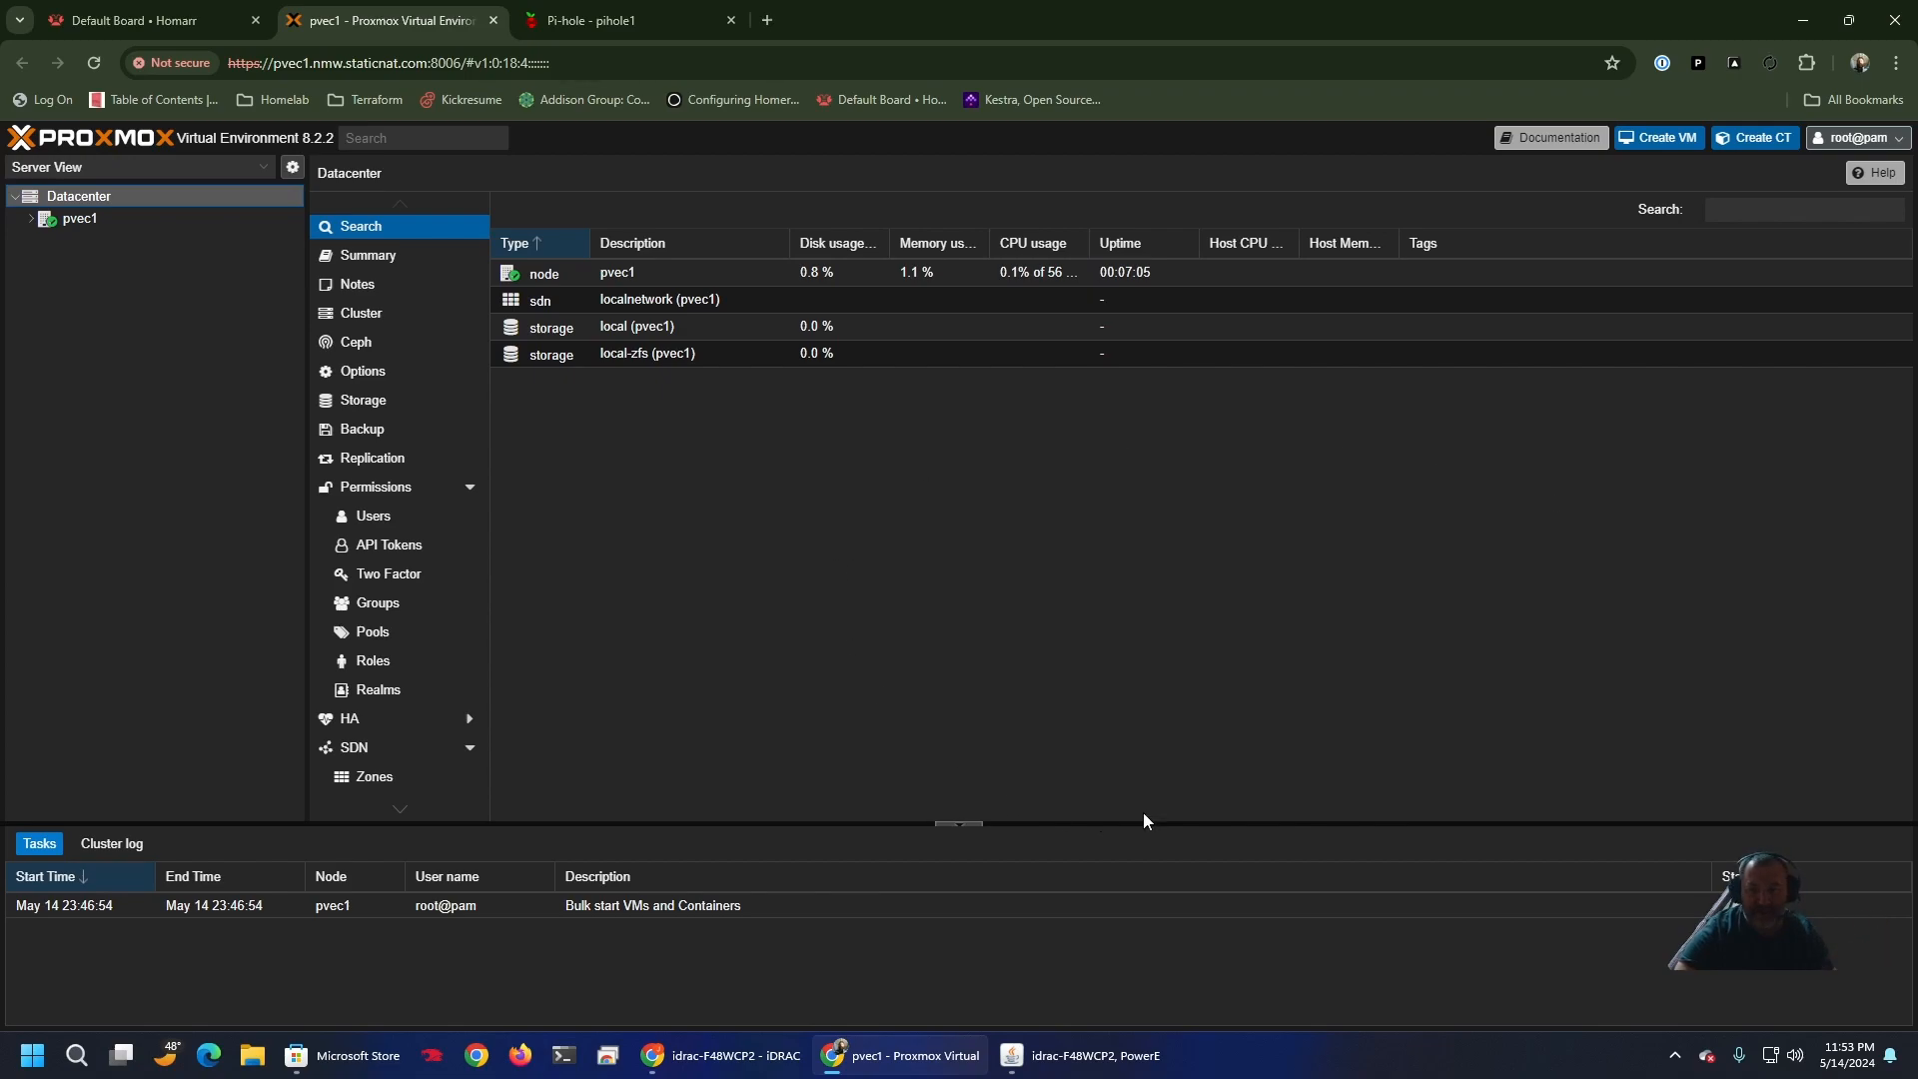
left_click(31, 219)
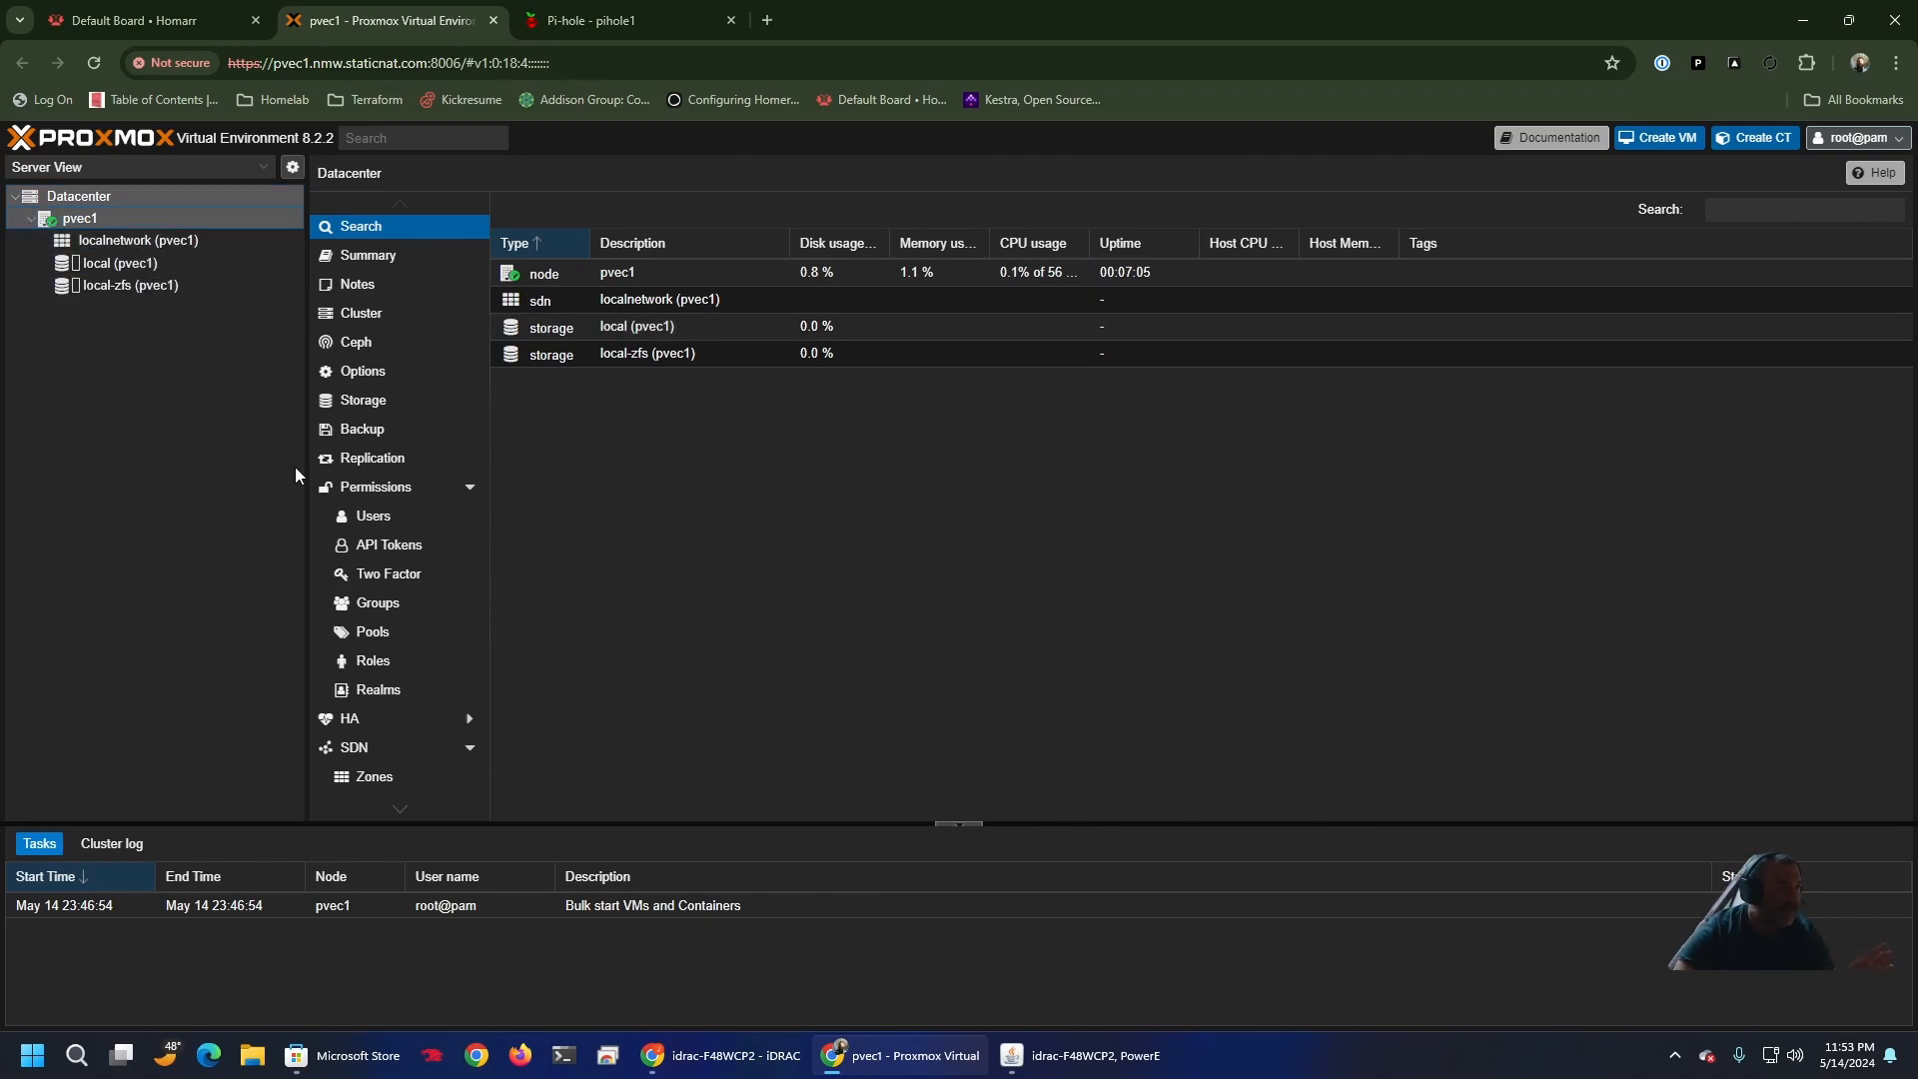
left_click(132, 284)
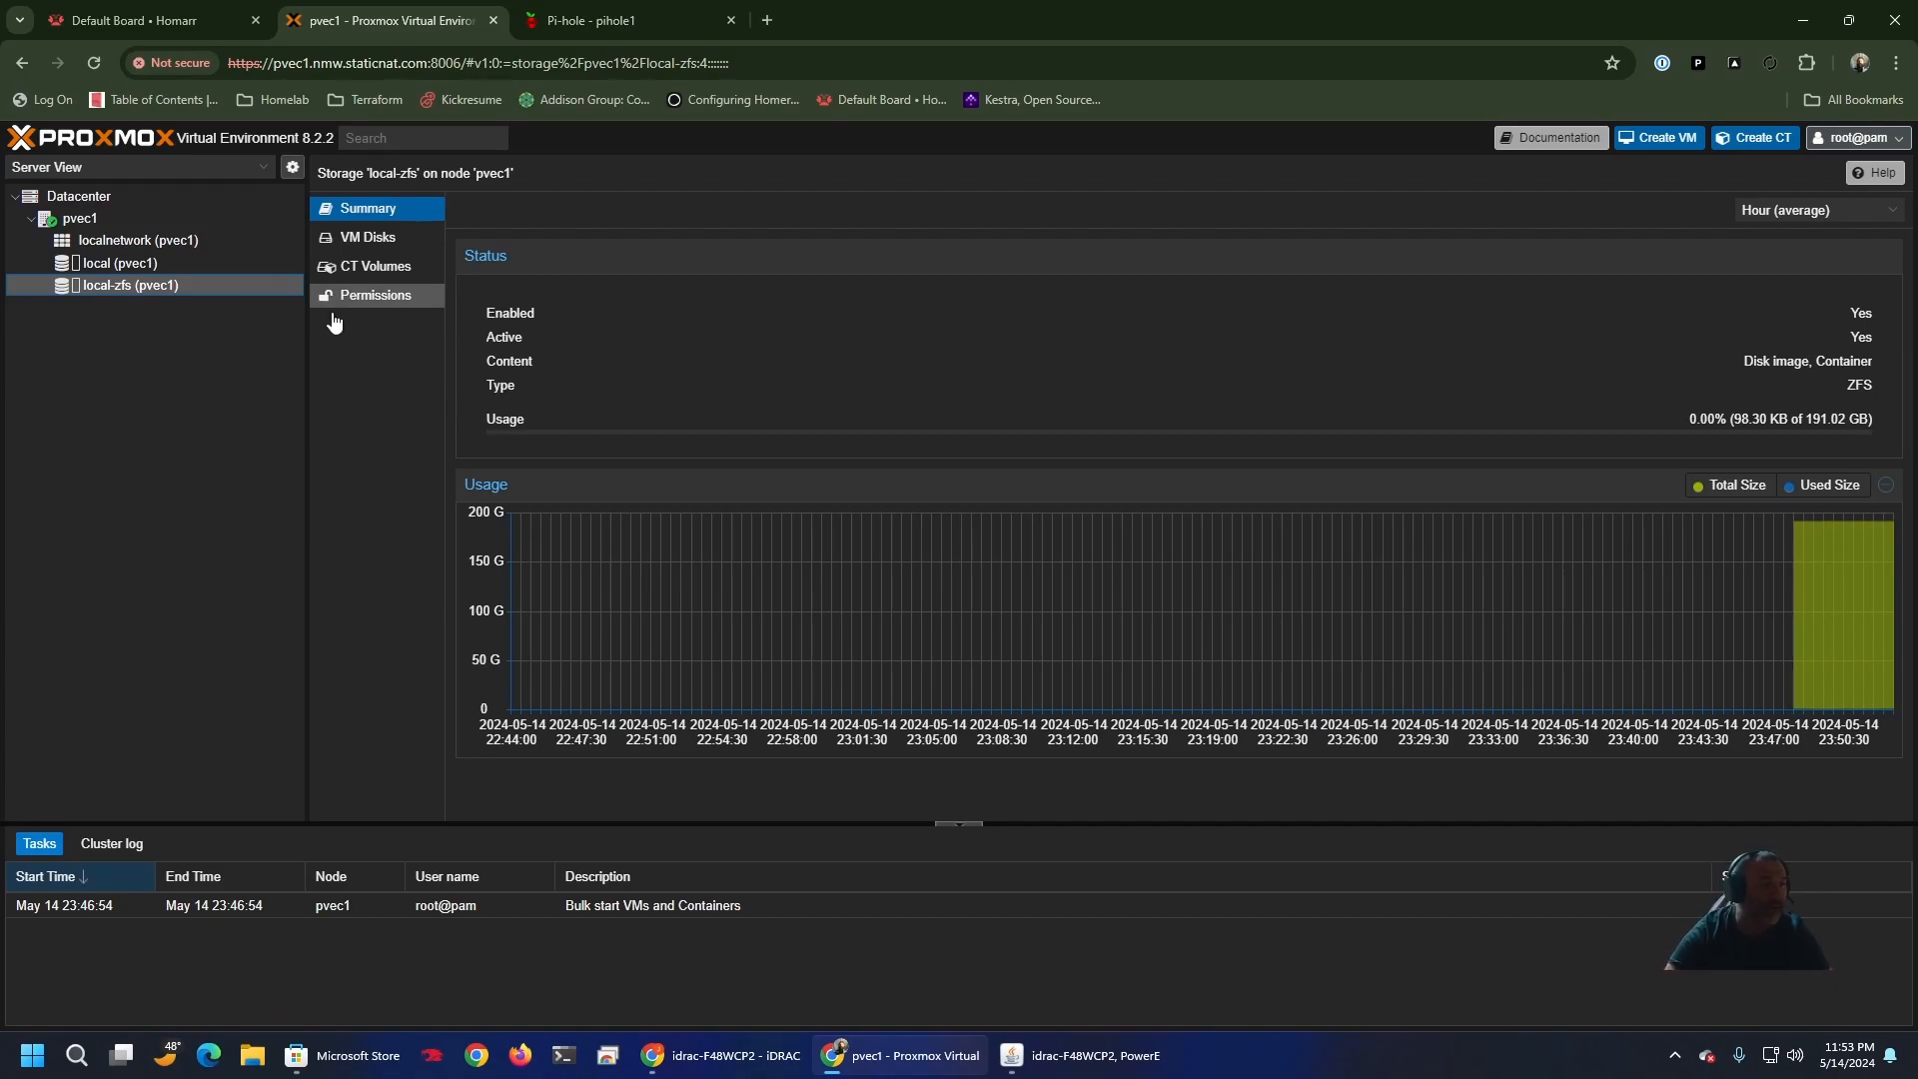
left_click(115, 263)
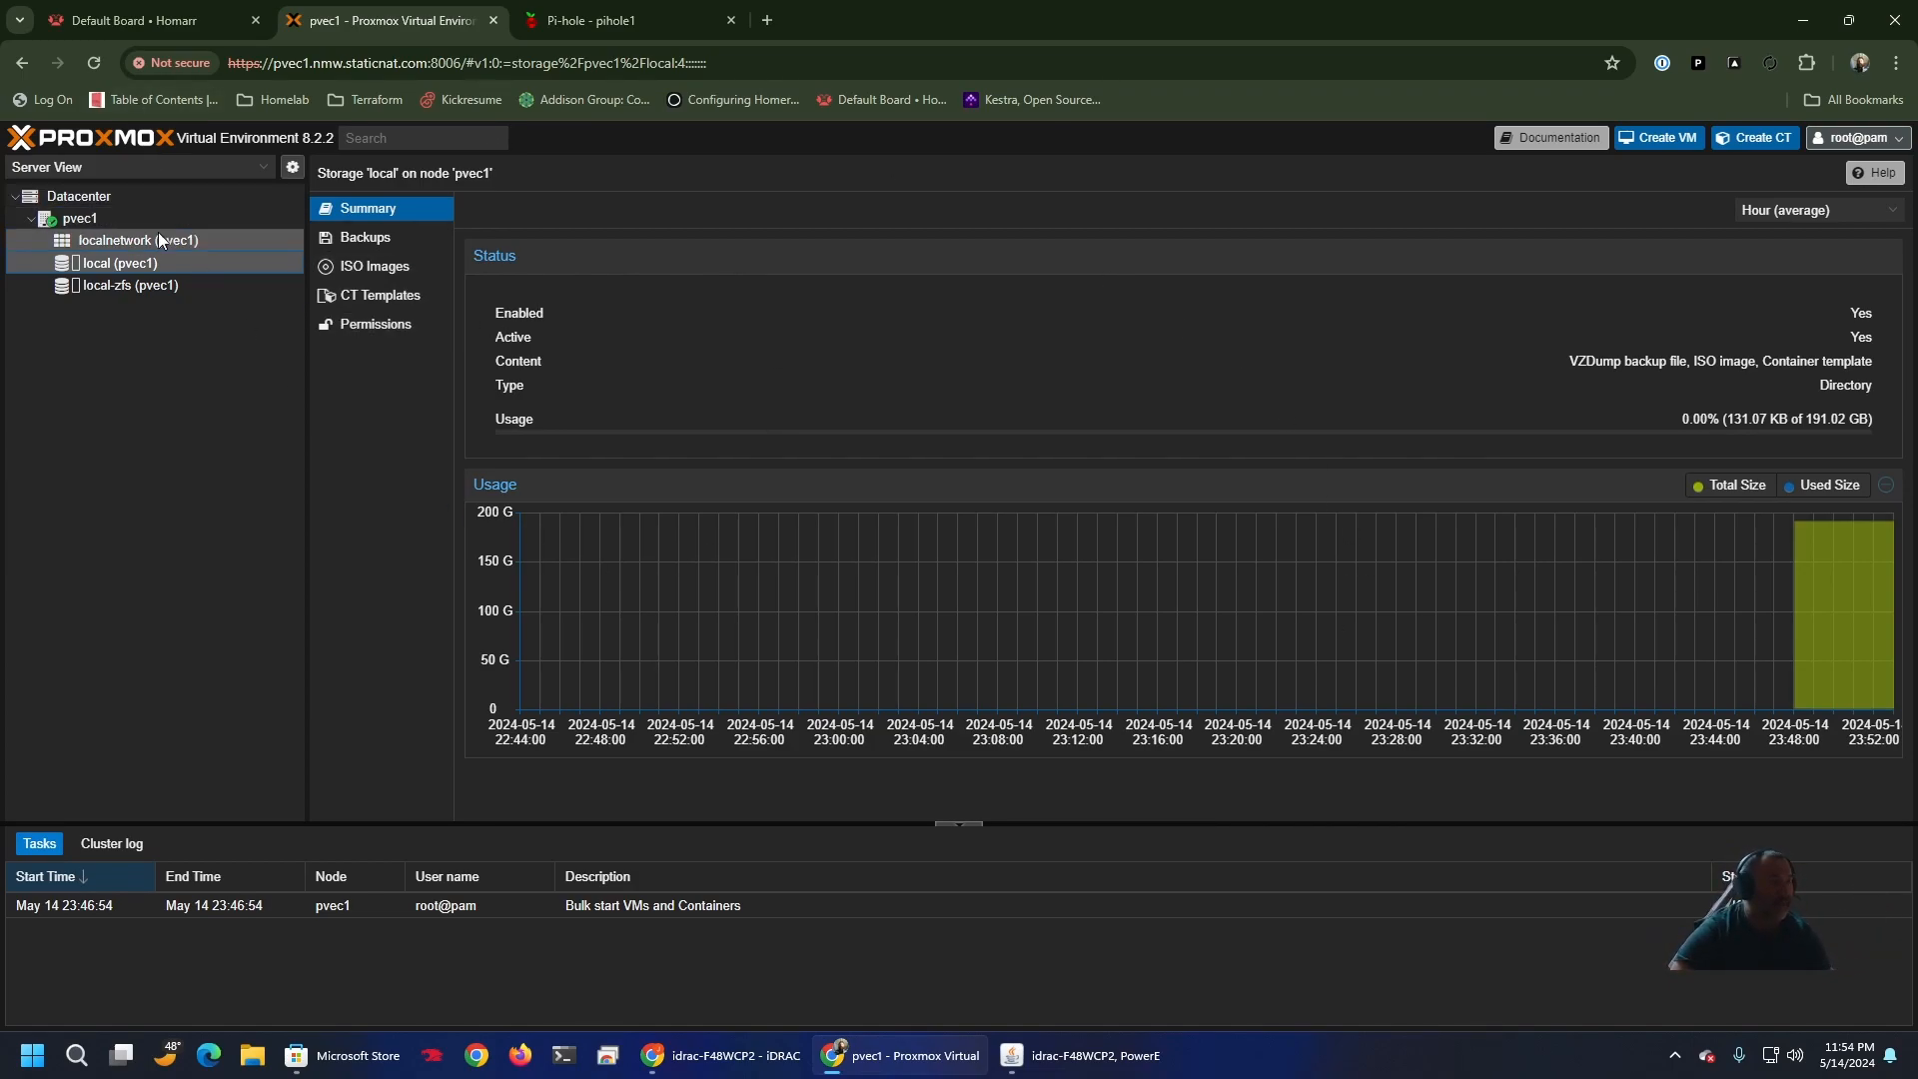
left_click(158, 22)
left_click(140, 285)
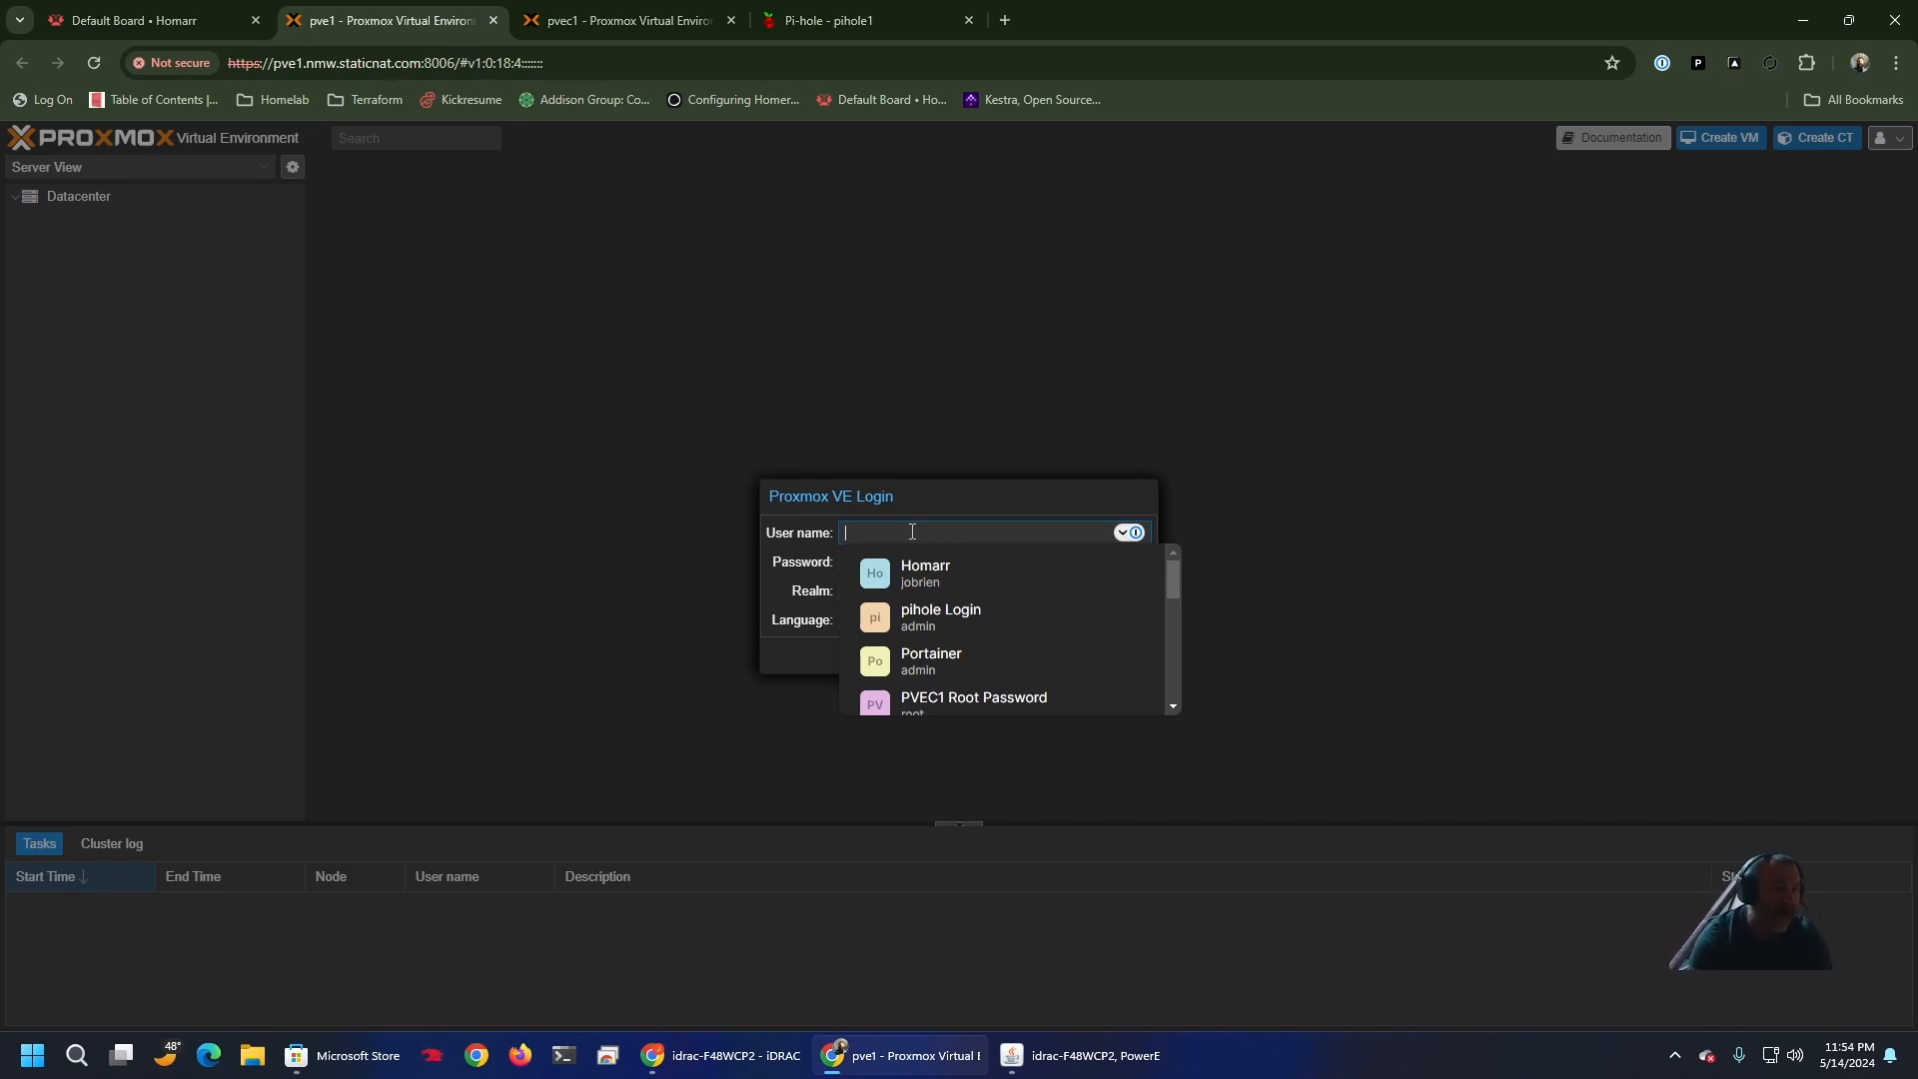
- Sign in to pve1 as root and clear the No valid subscription notice
type("root")
key("Tab")
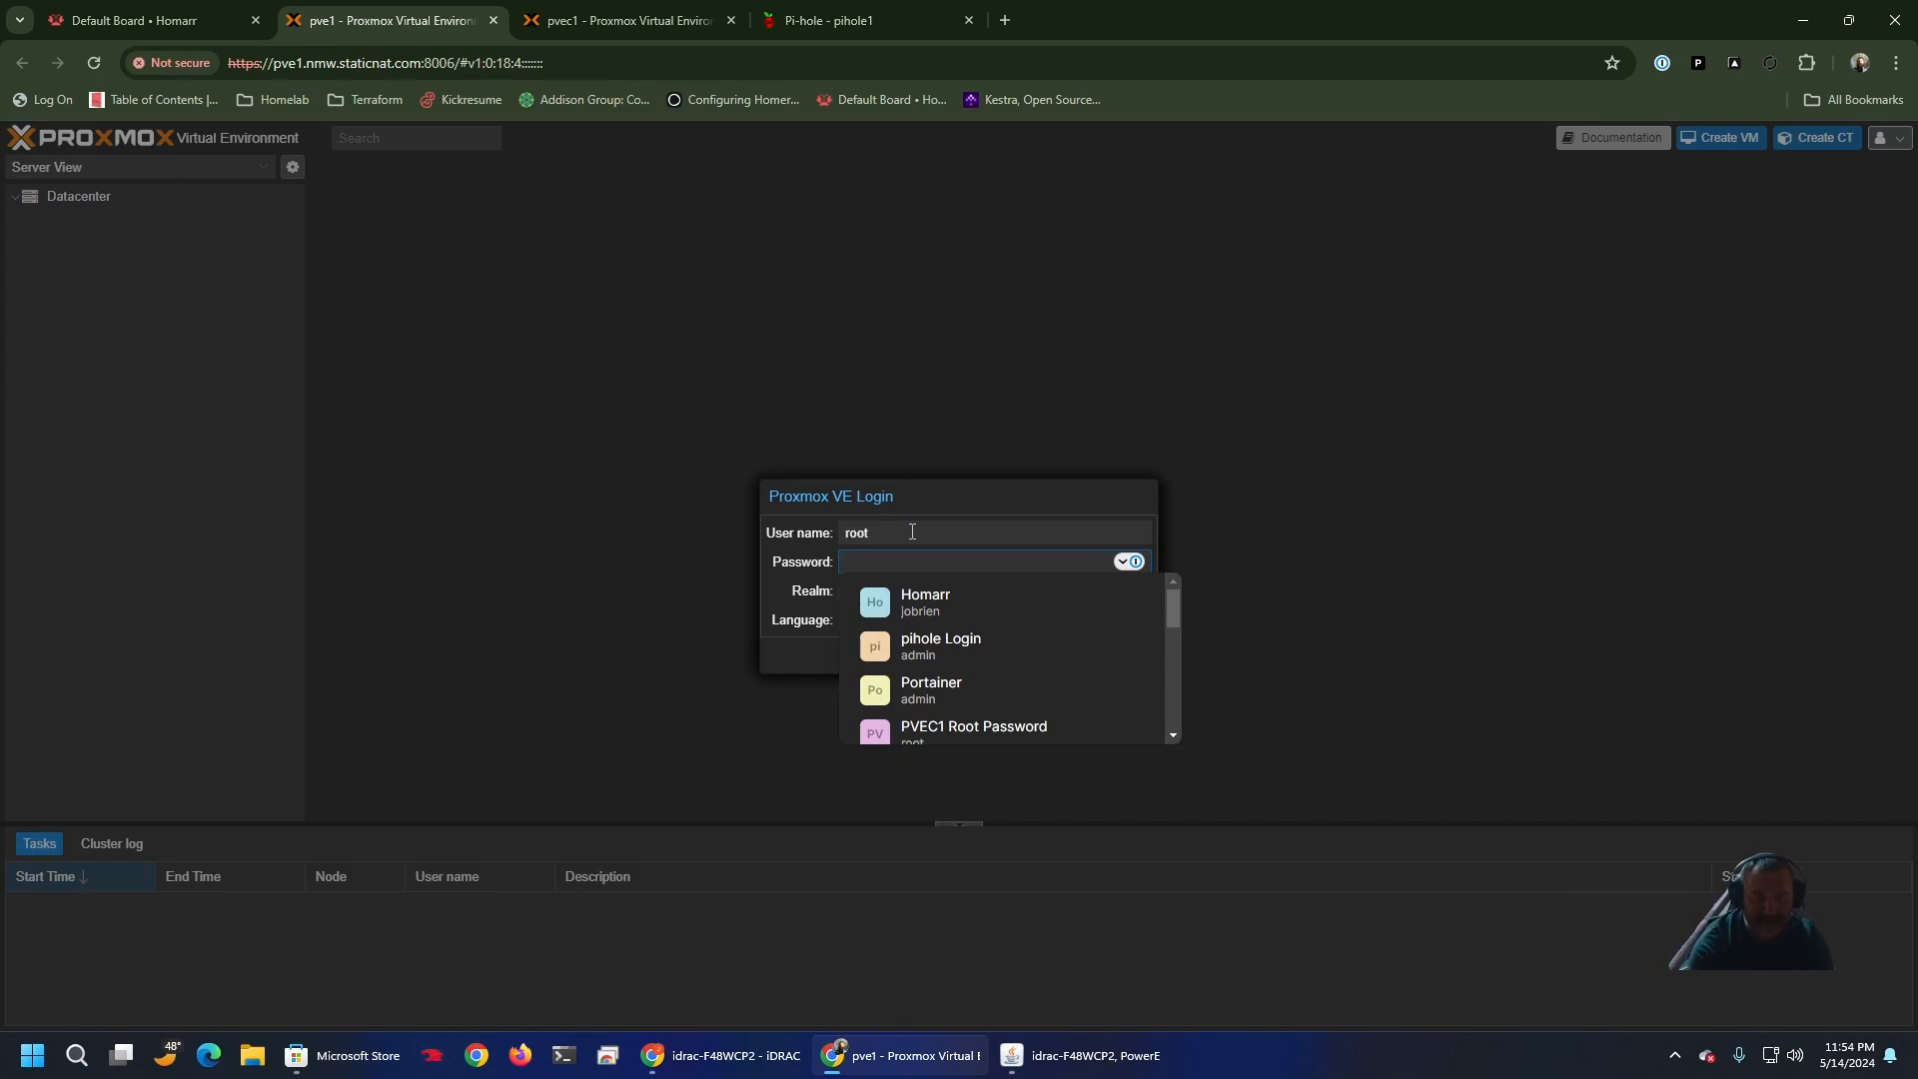
type("****")
key("Return")
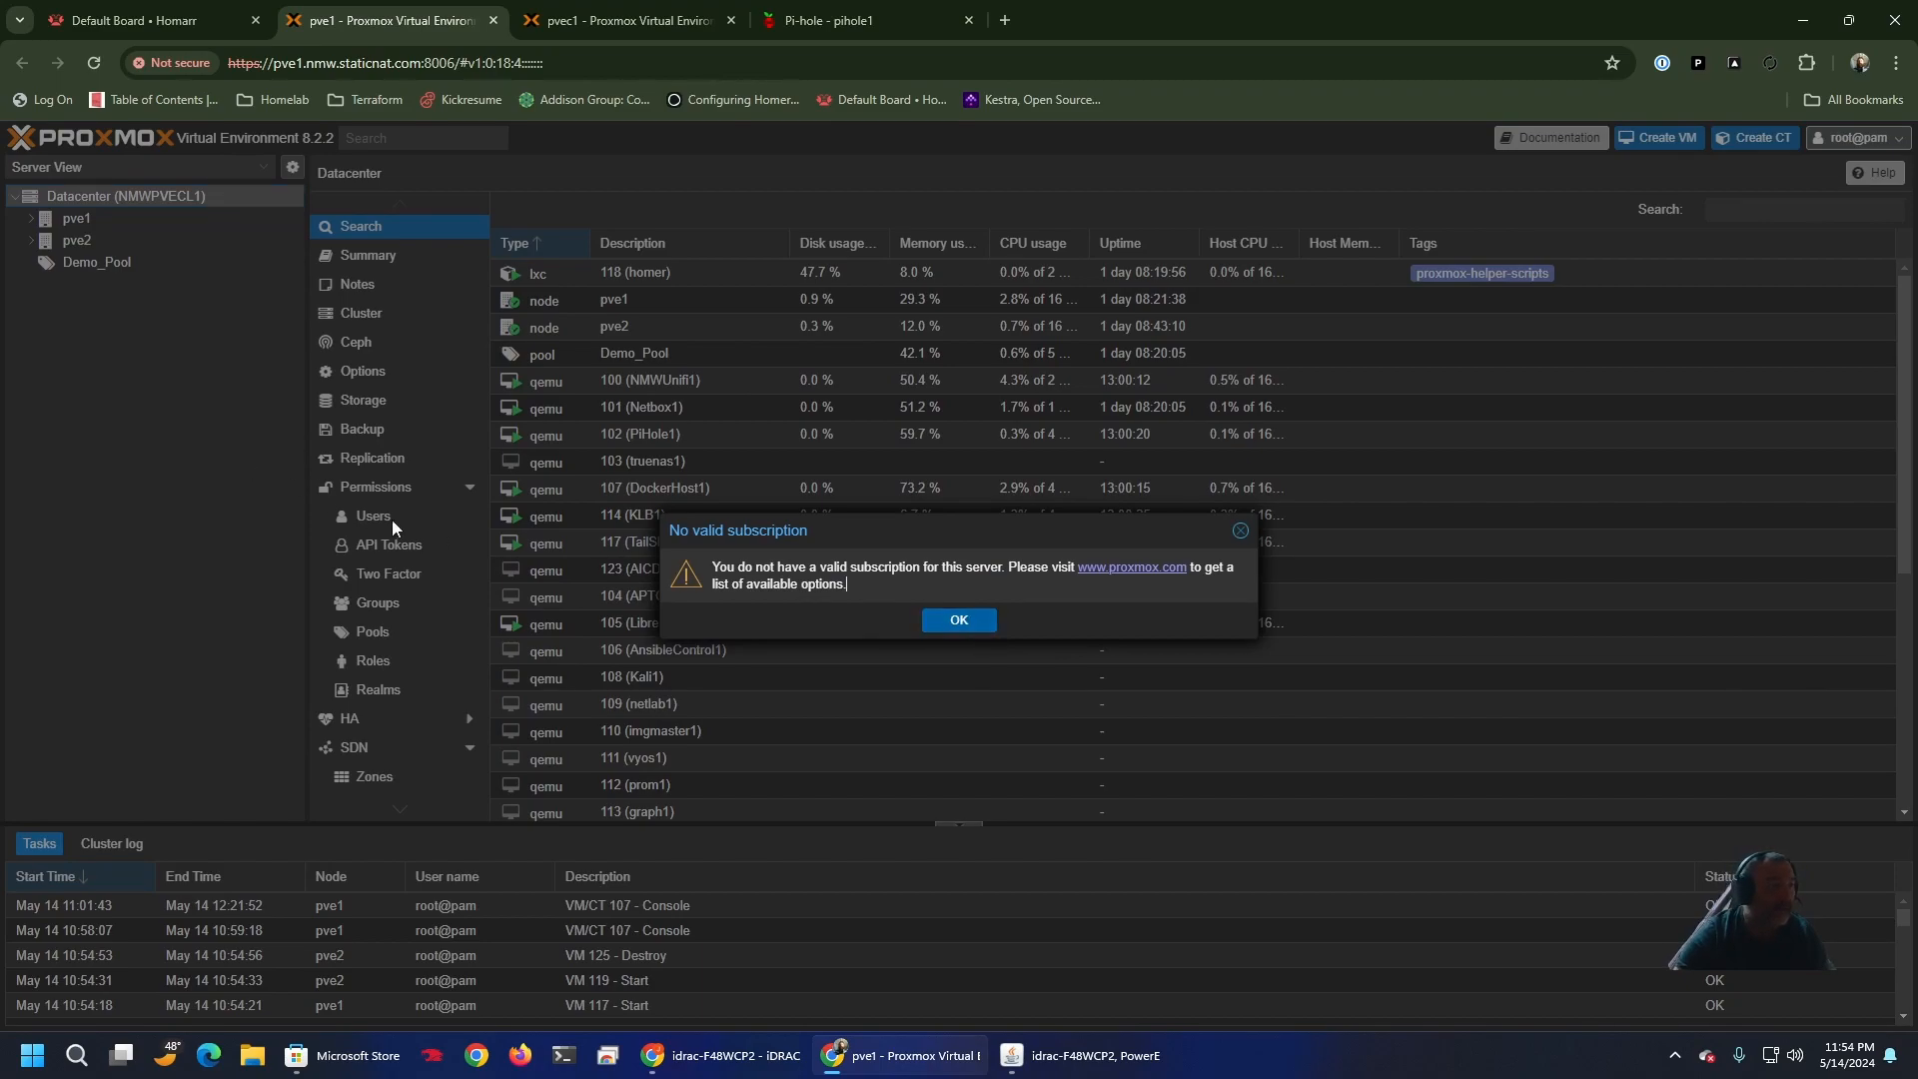
left_click(973, 618)
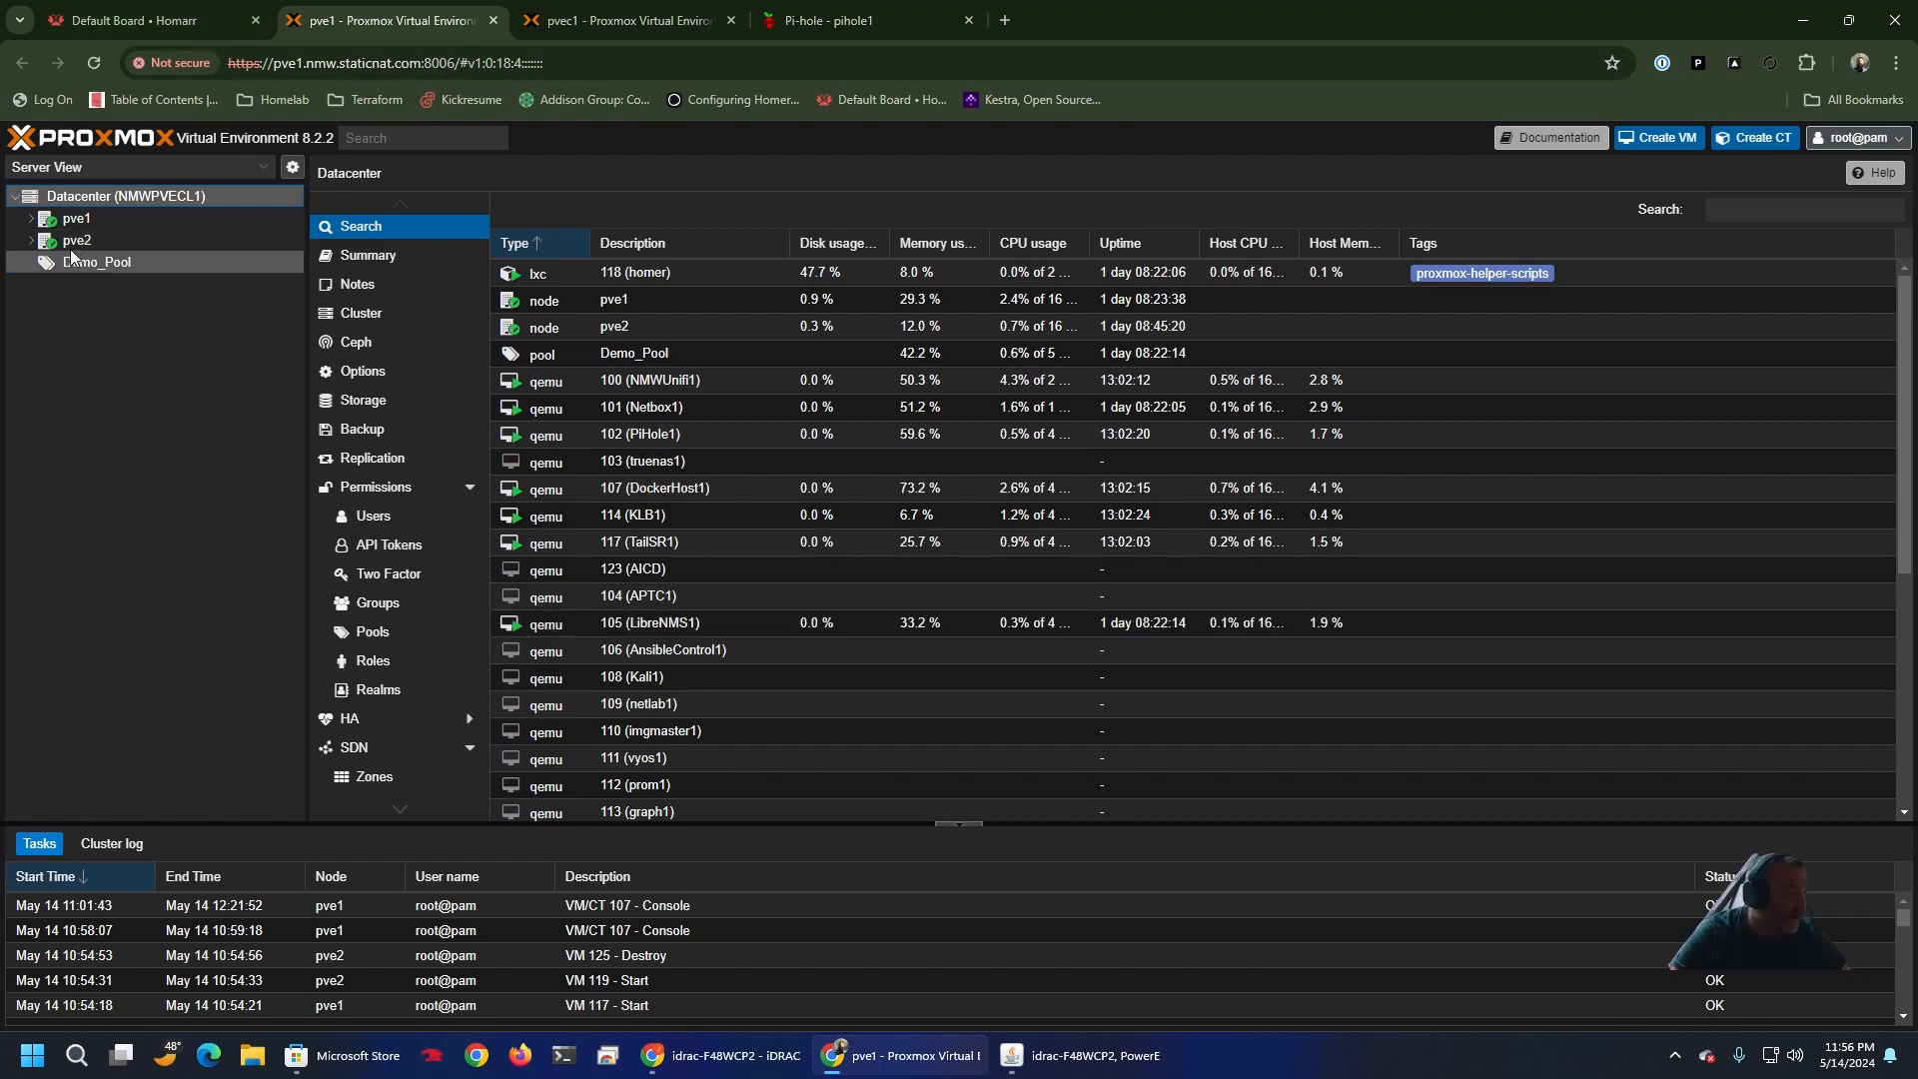
- Expand pve1, check VM 103 (truenas1), then view the pve1 node's guest and storage list
left_click(31, 218)
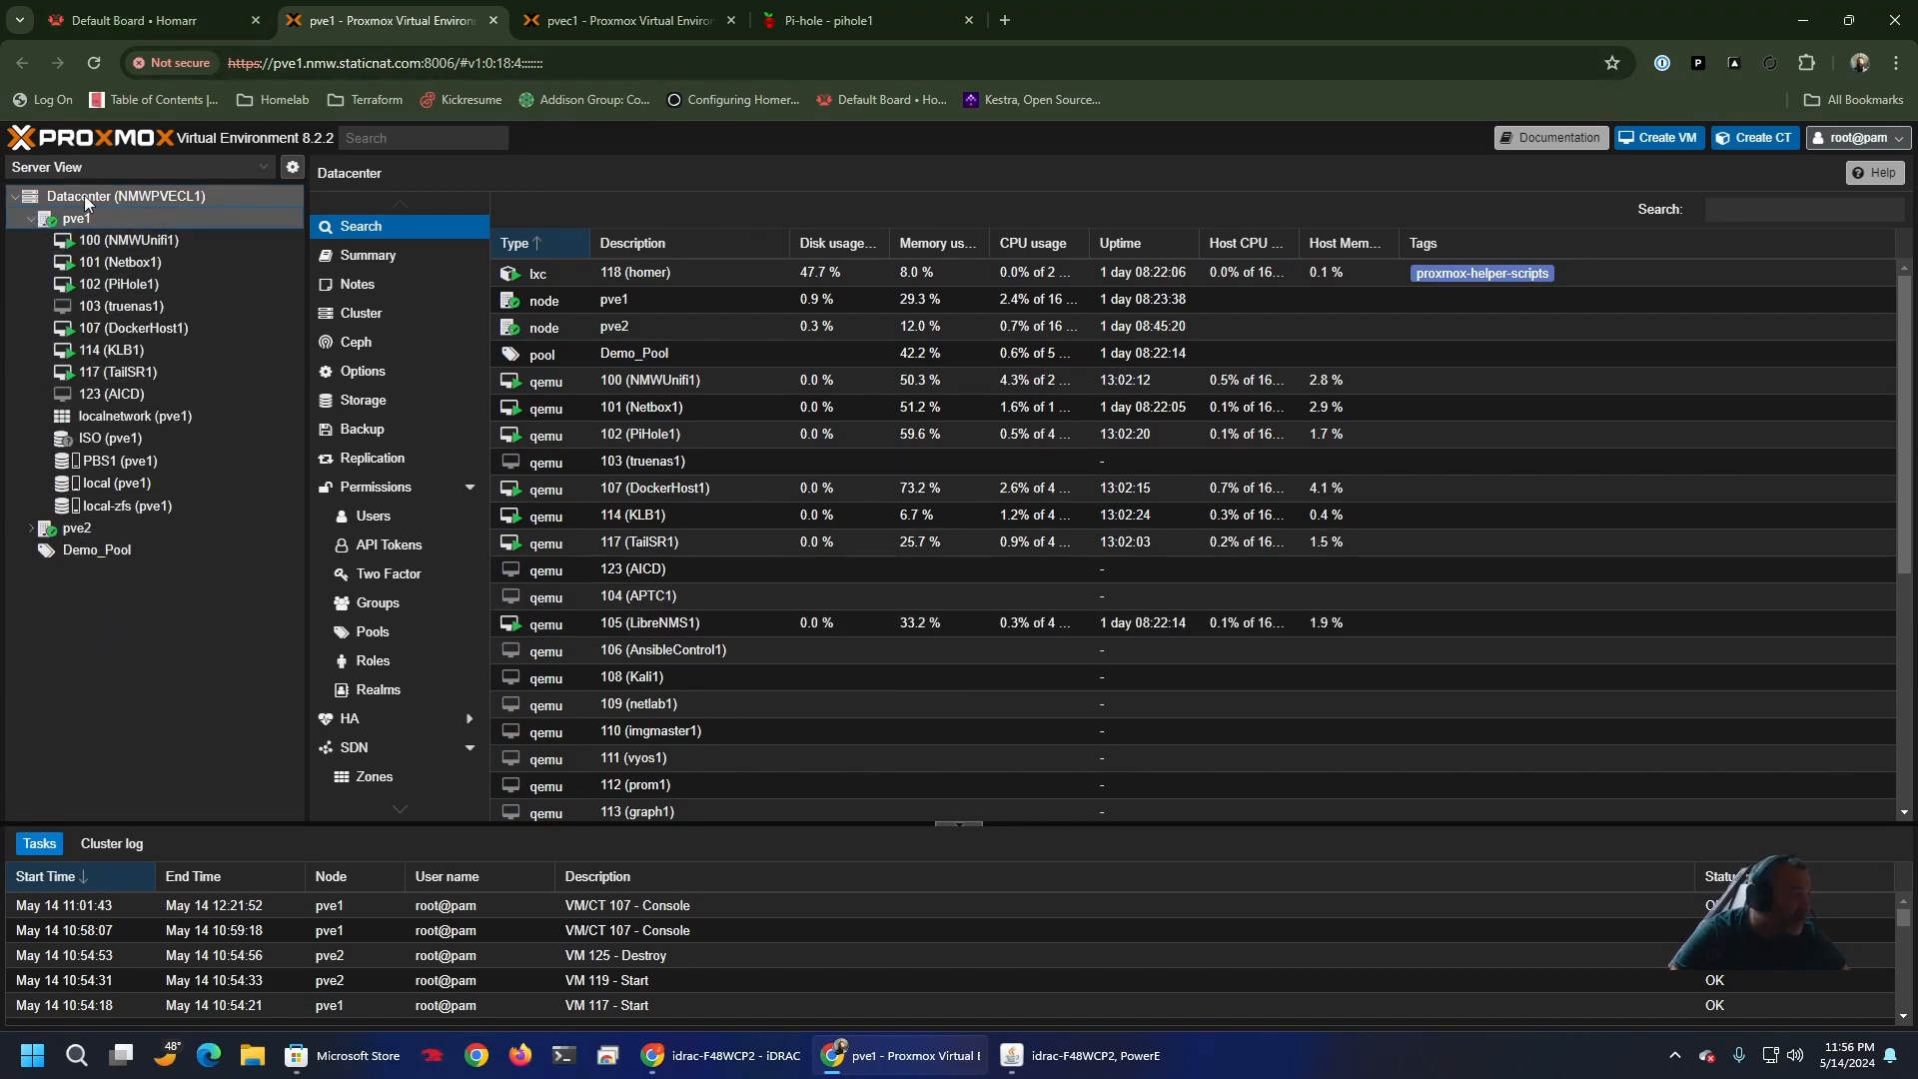
left_click(162, 307)
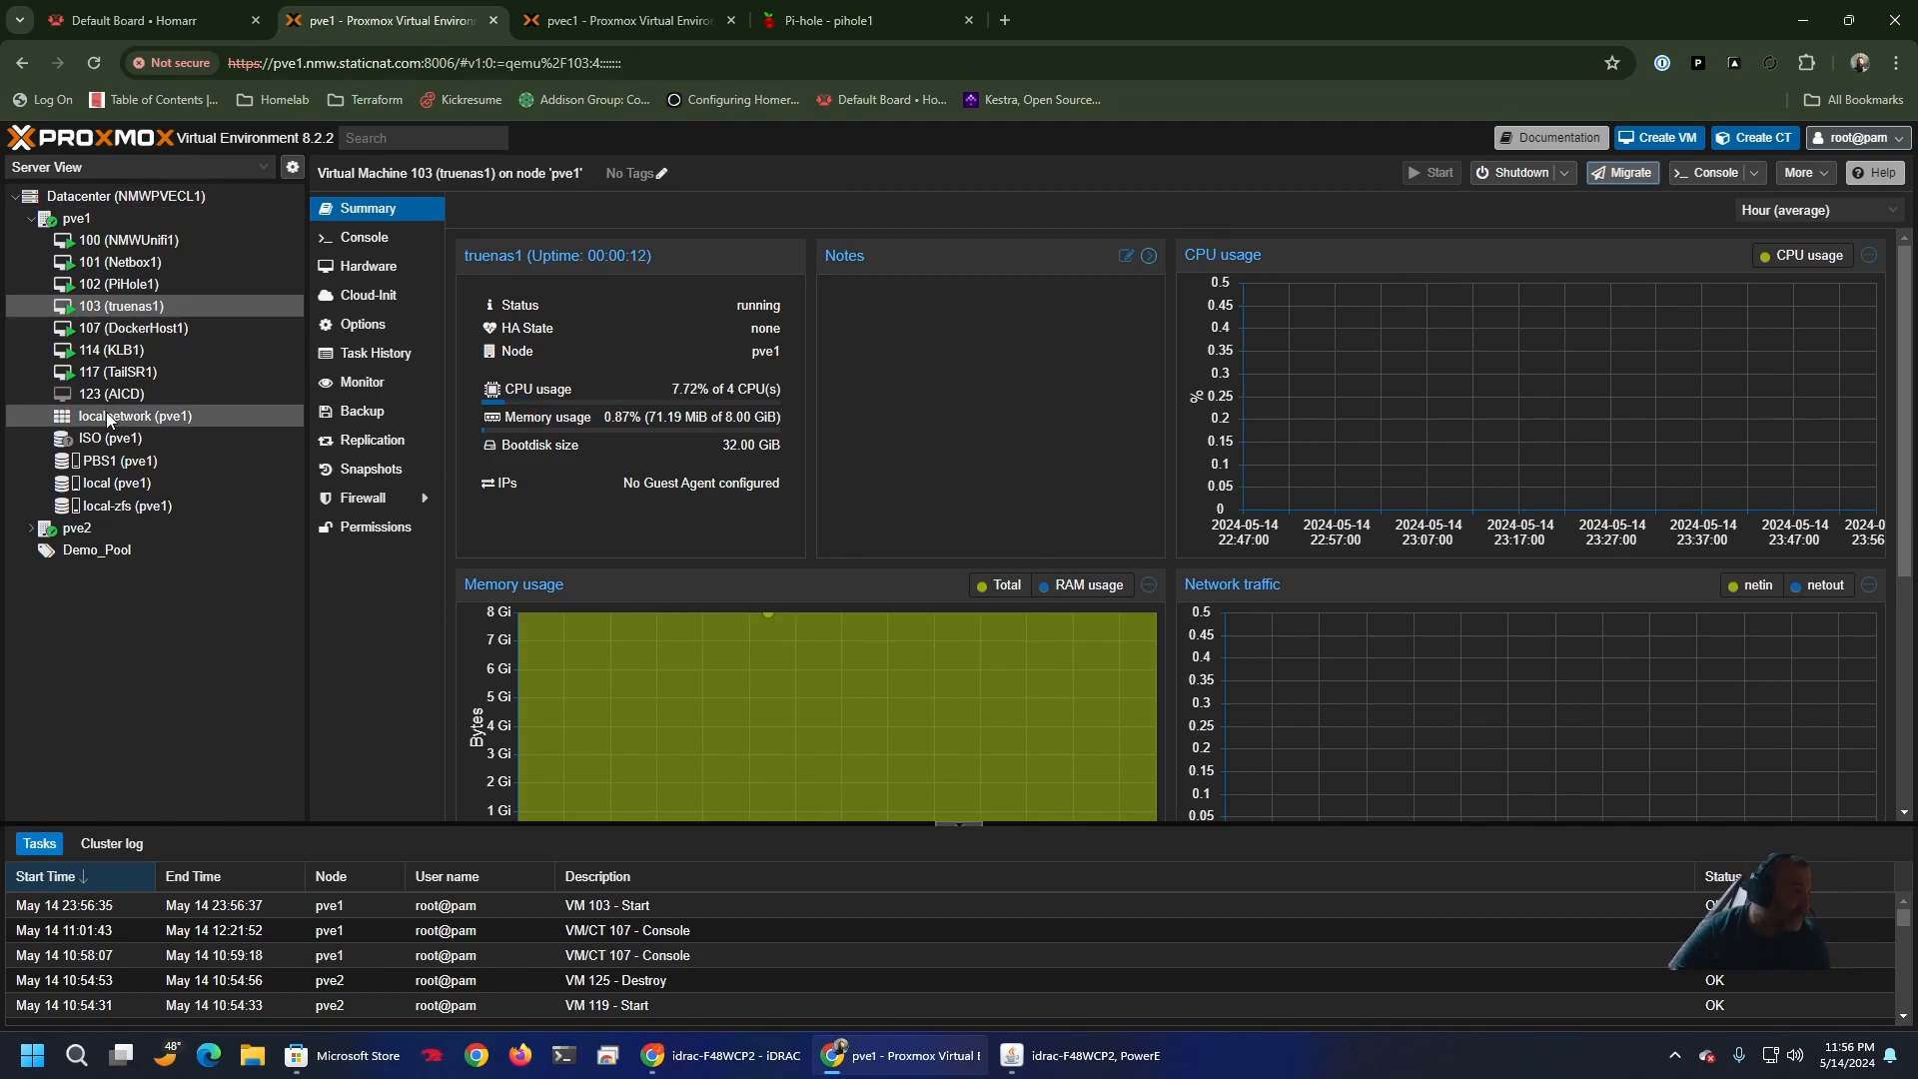
left_click(98, 225)
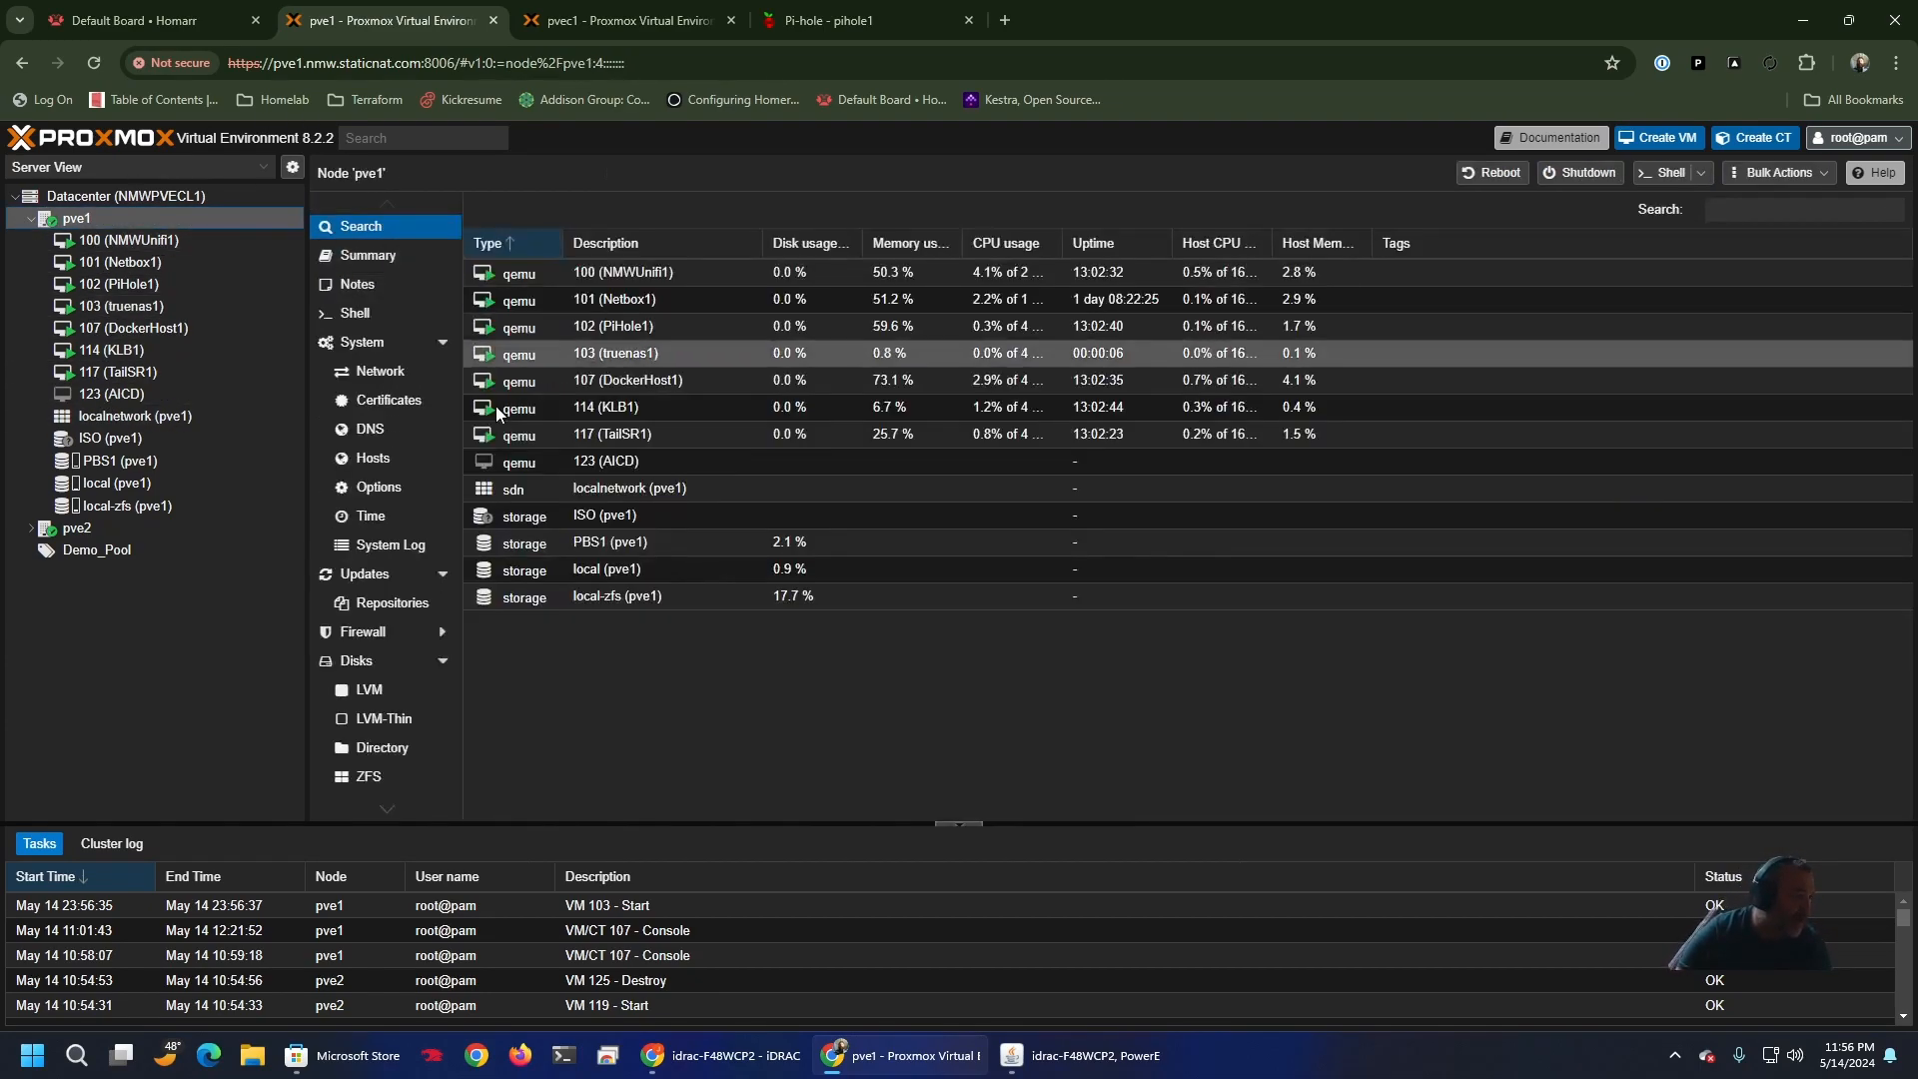
scroll(432, 769, "down", 2)
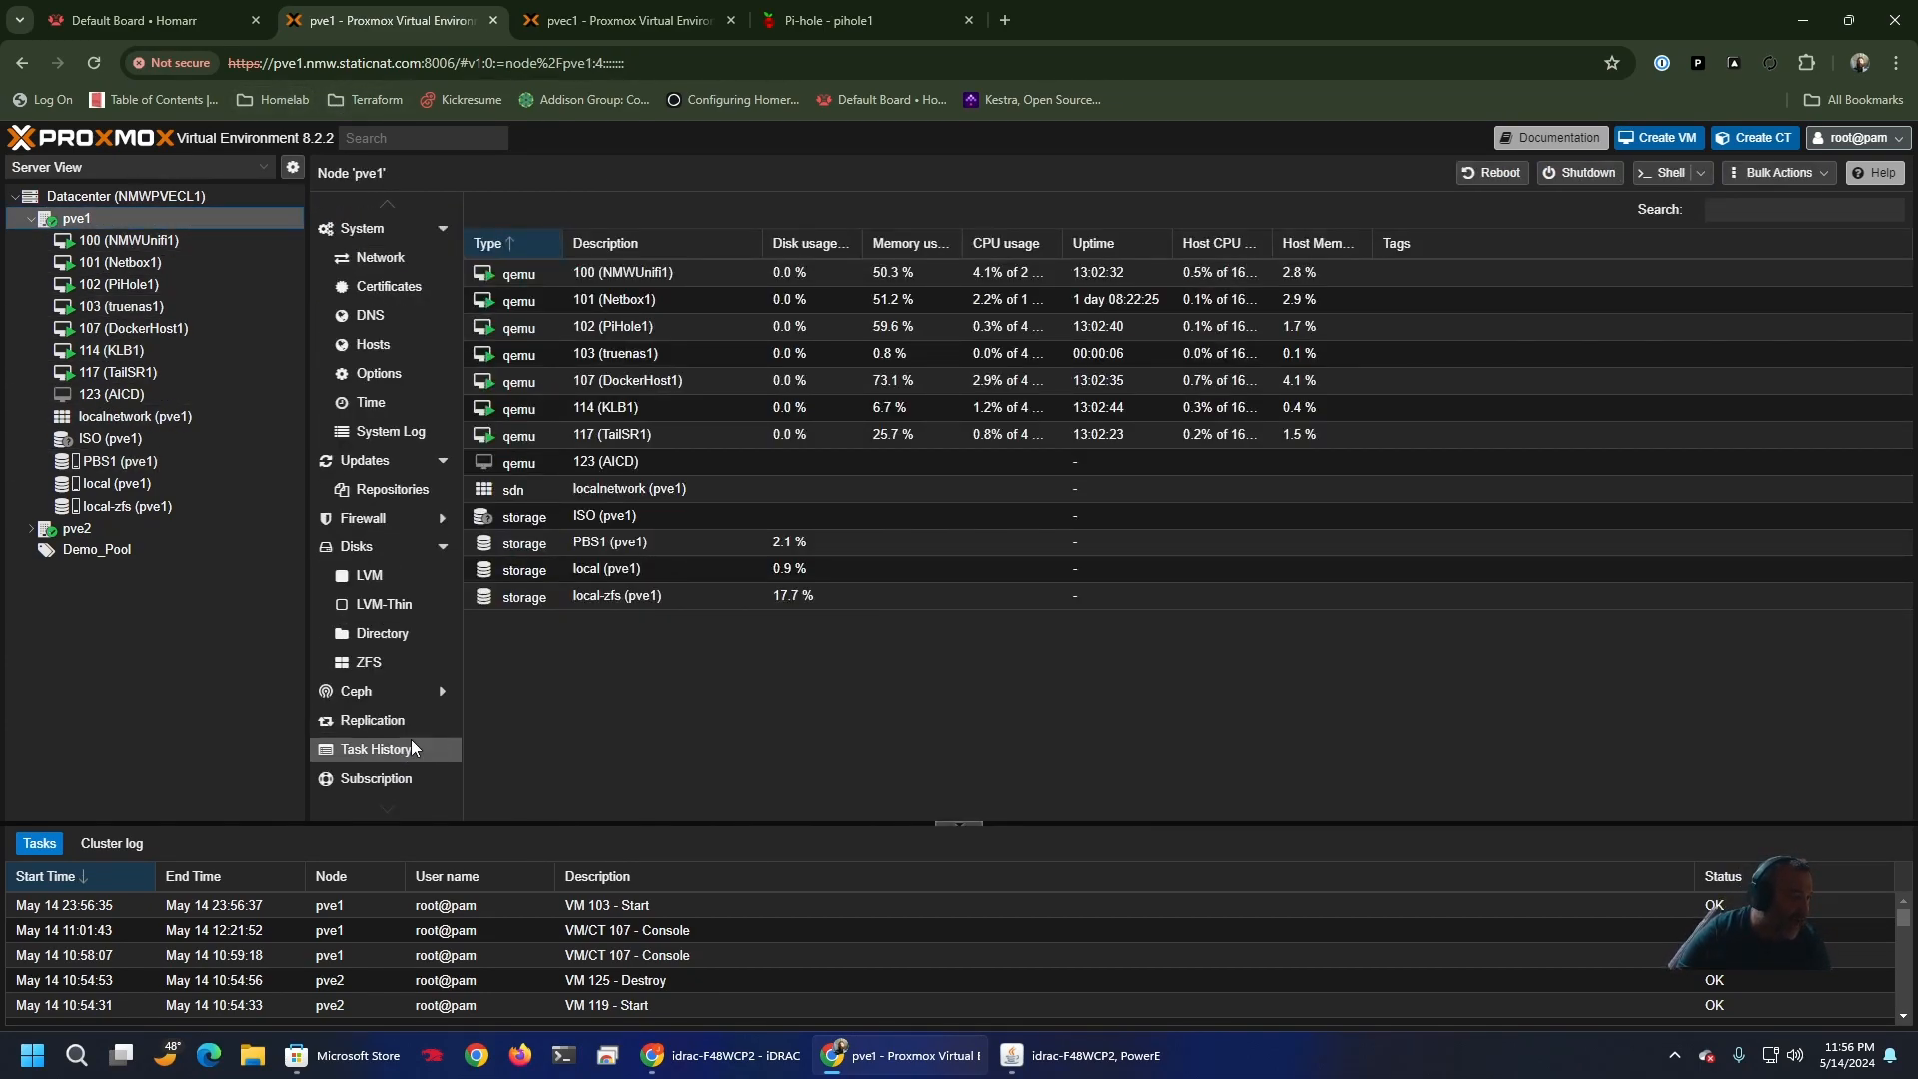
scroll(408, 707, "up", 2)
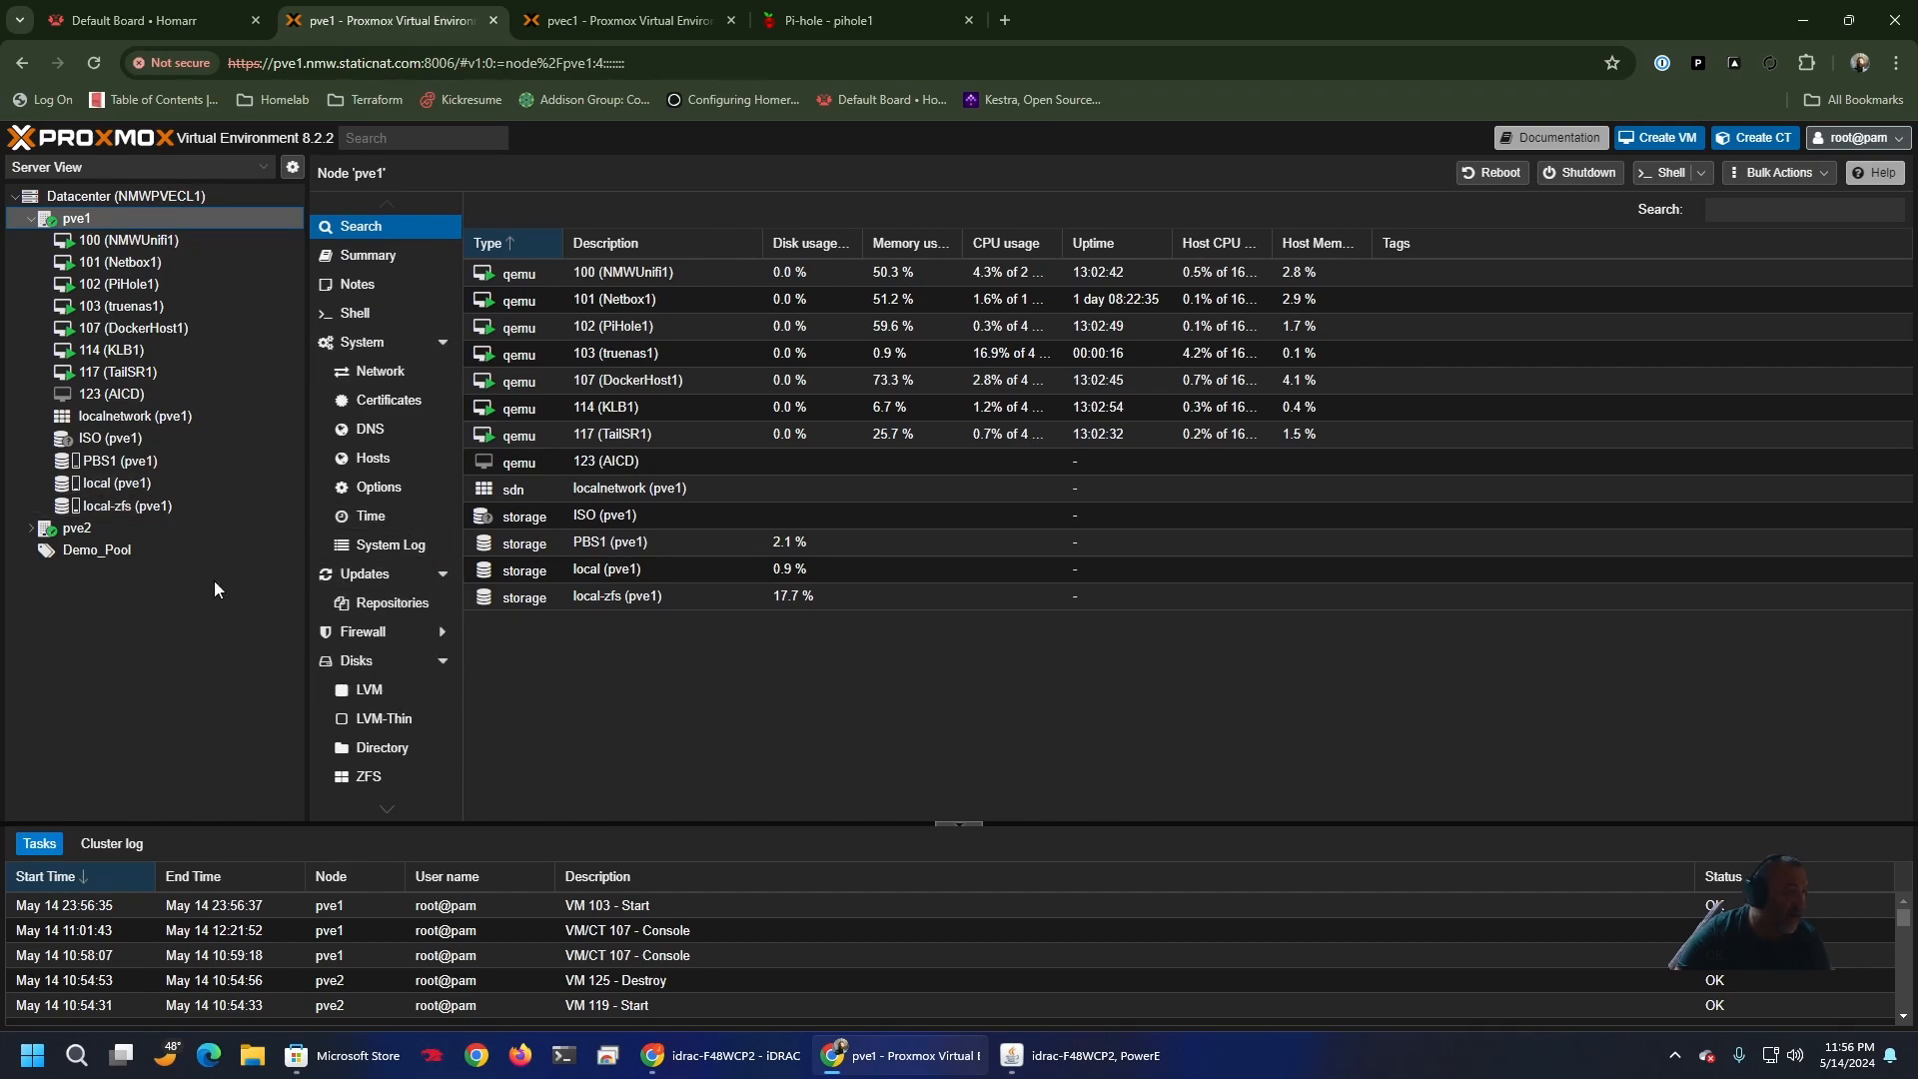
- Browse pve1's ISO, PBS1, local and local-zfs storages, finishing on local's empty ISO Images list
left_click(110, 442)
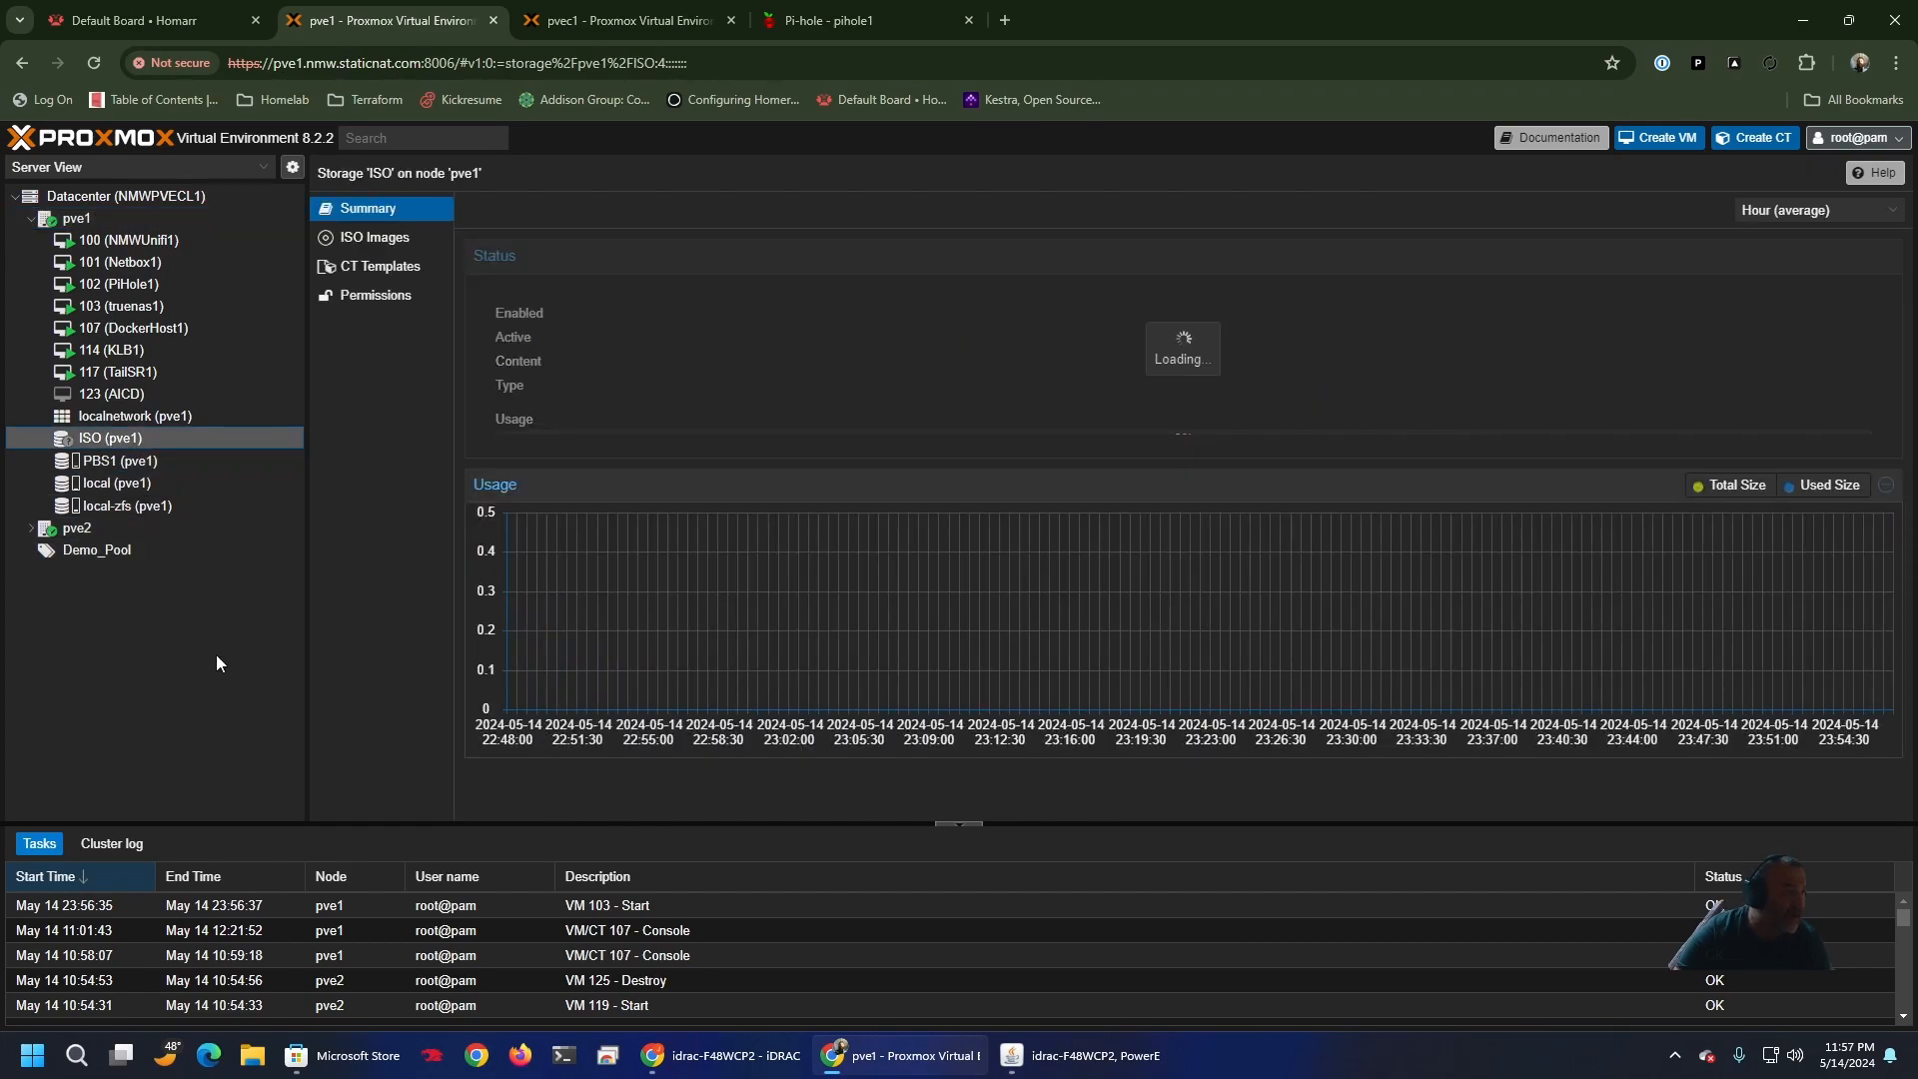
left_click(138, 470)
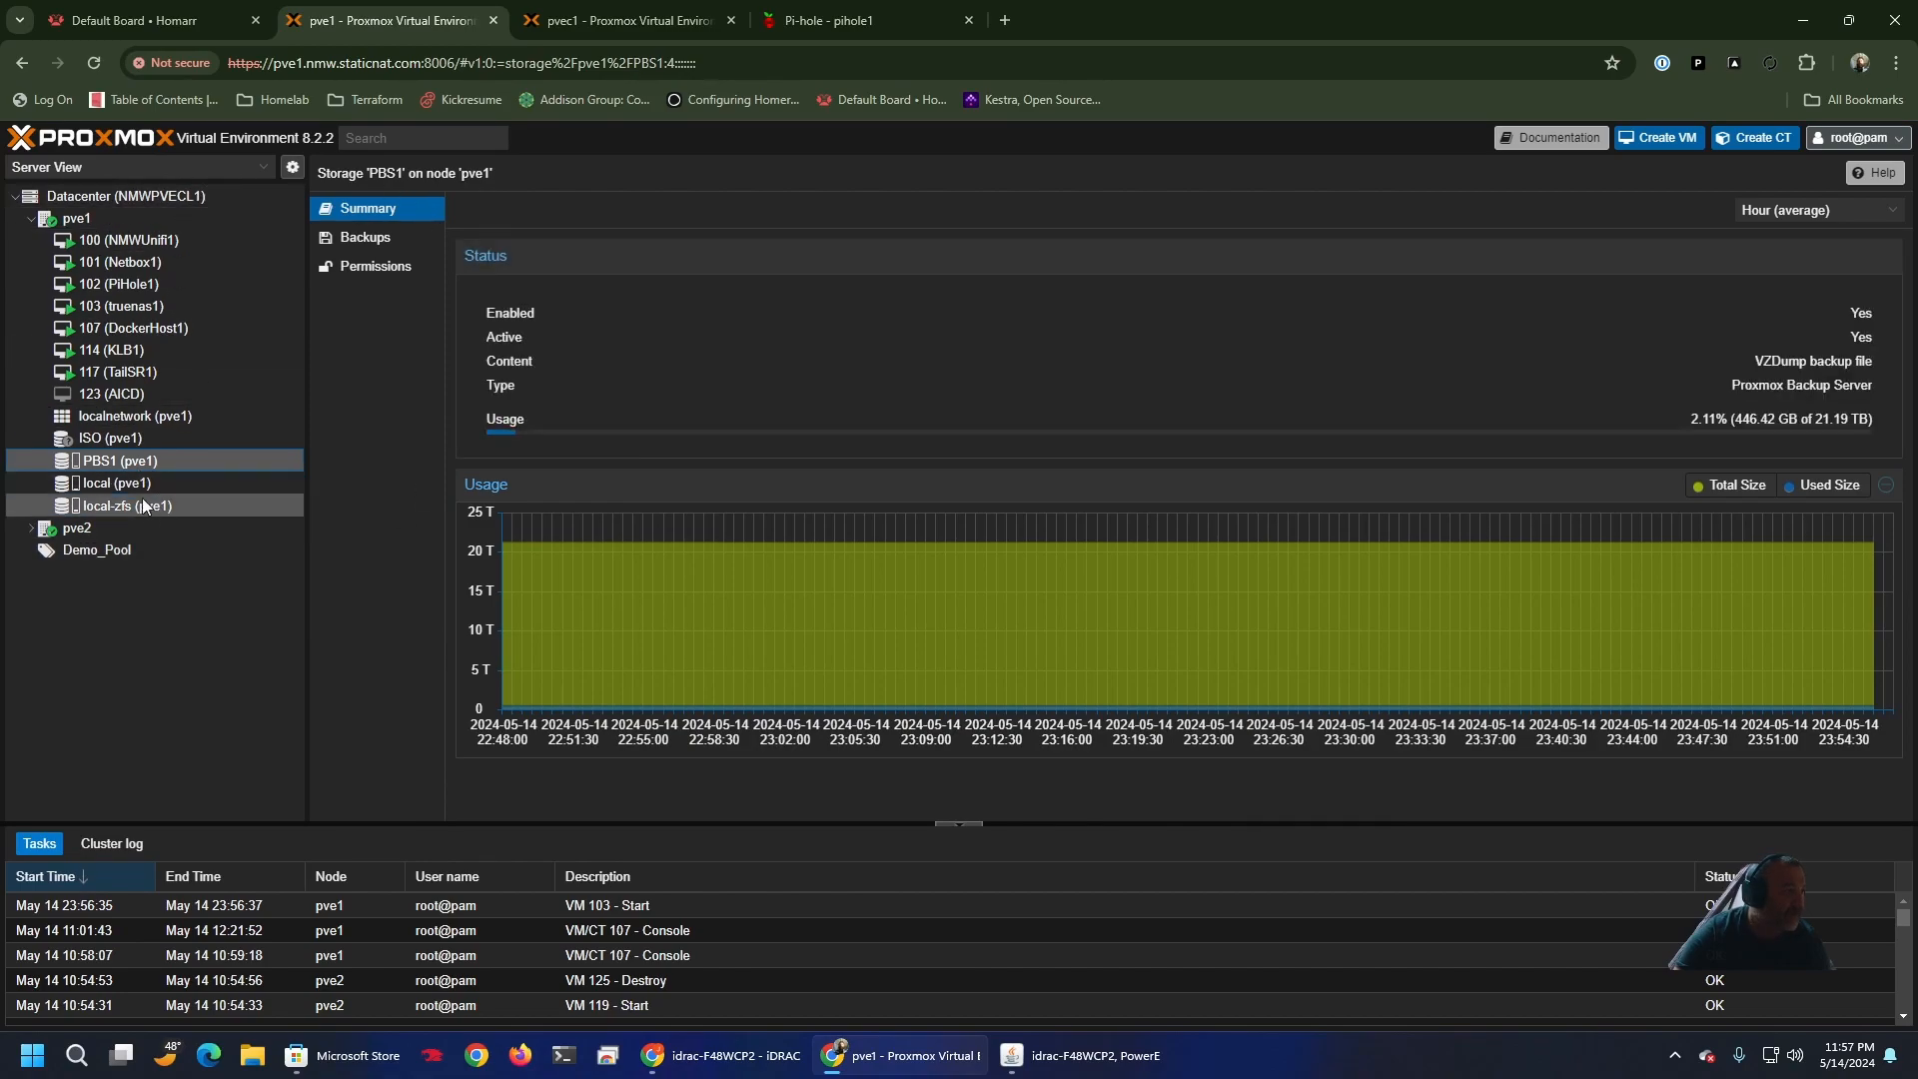
left_click(135, 486)
left_click(145, 505)
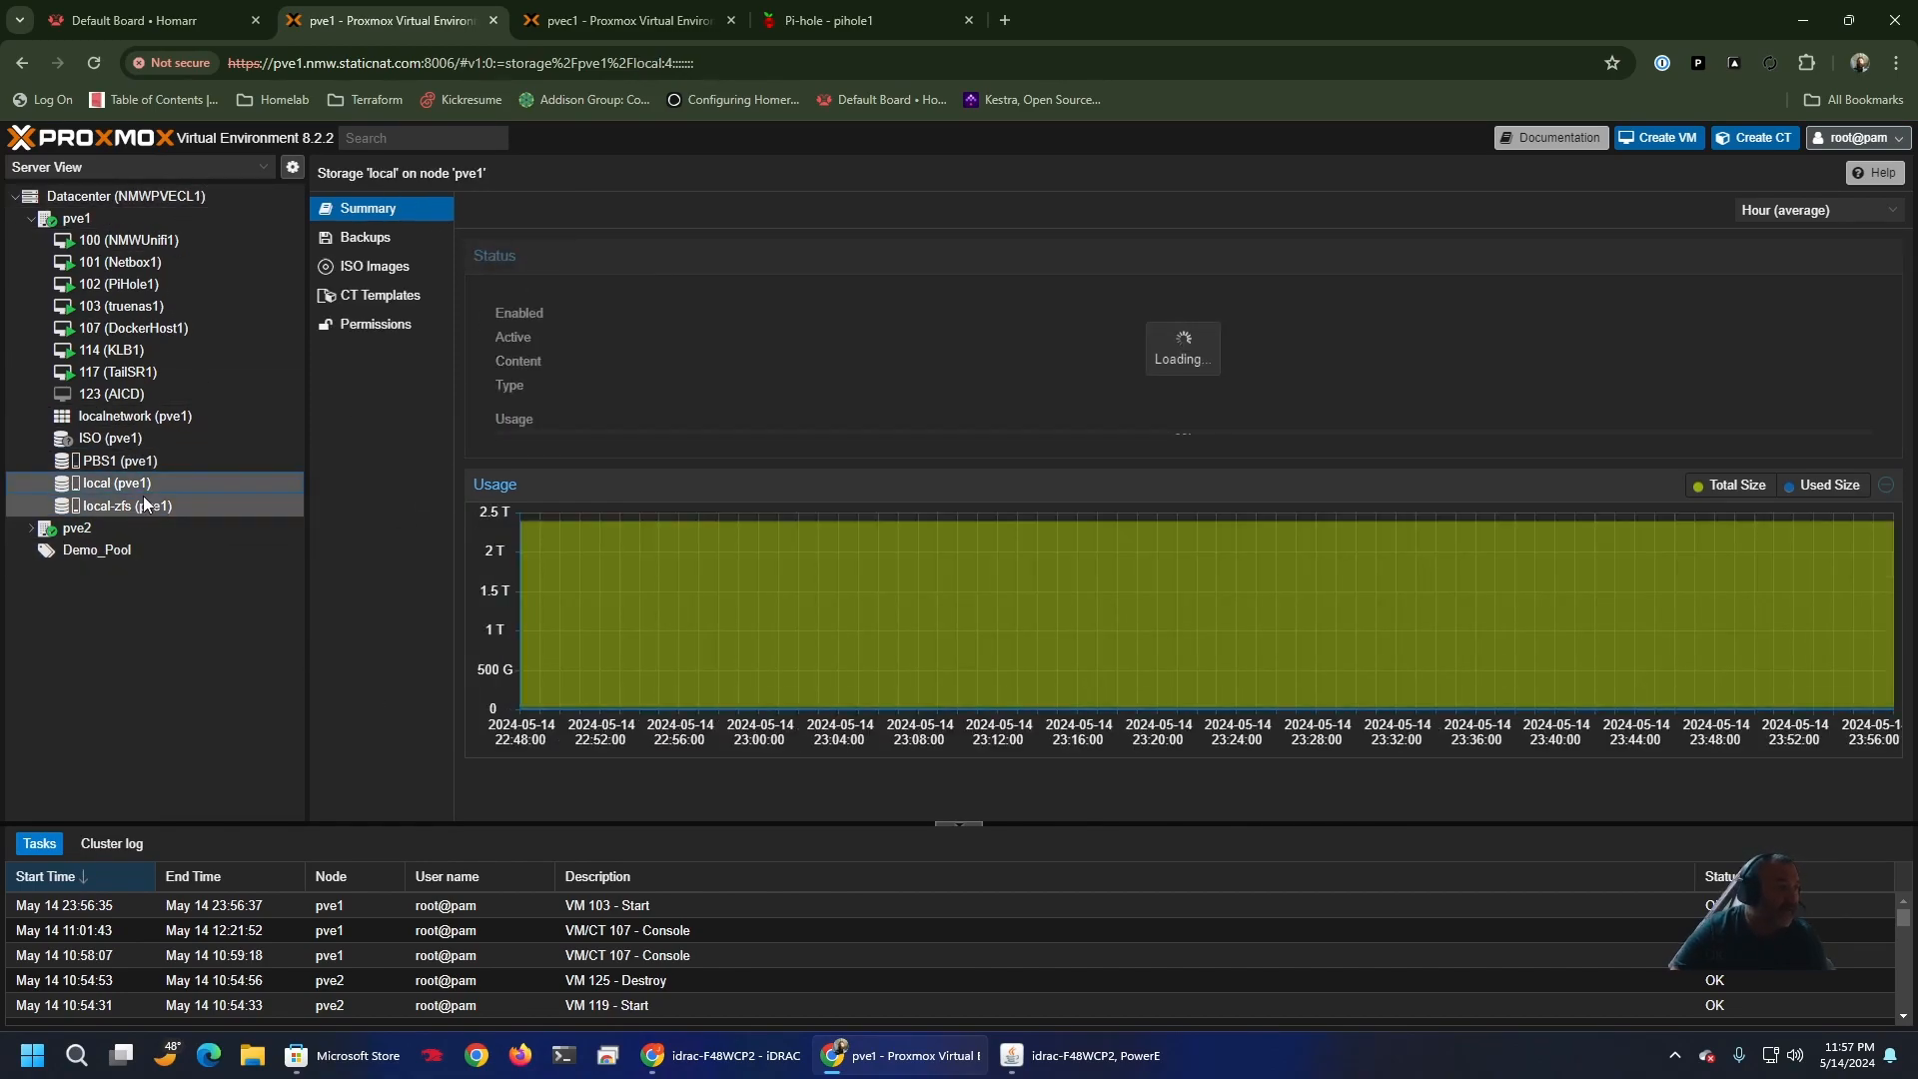
left_click(138, 484)
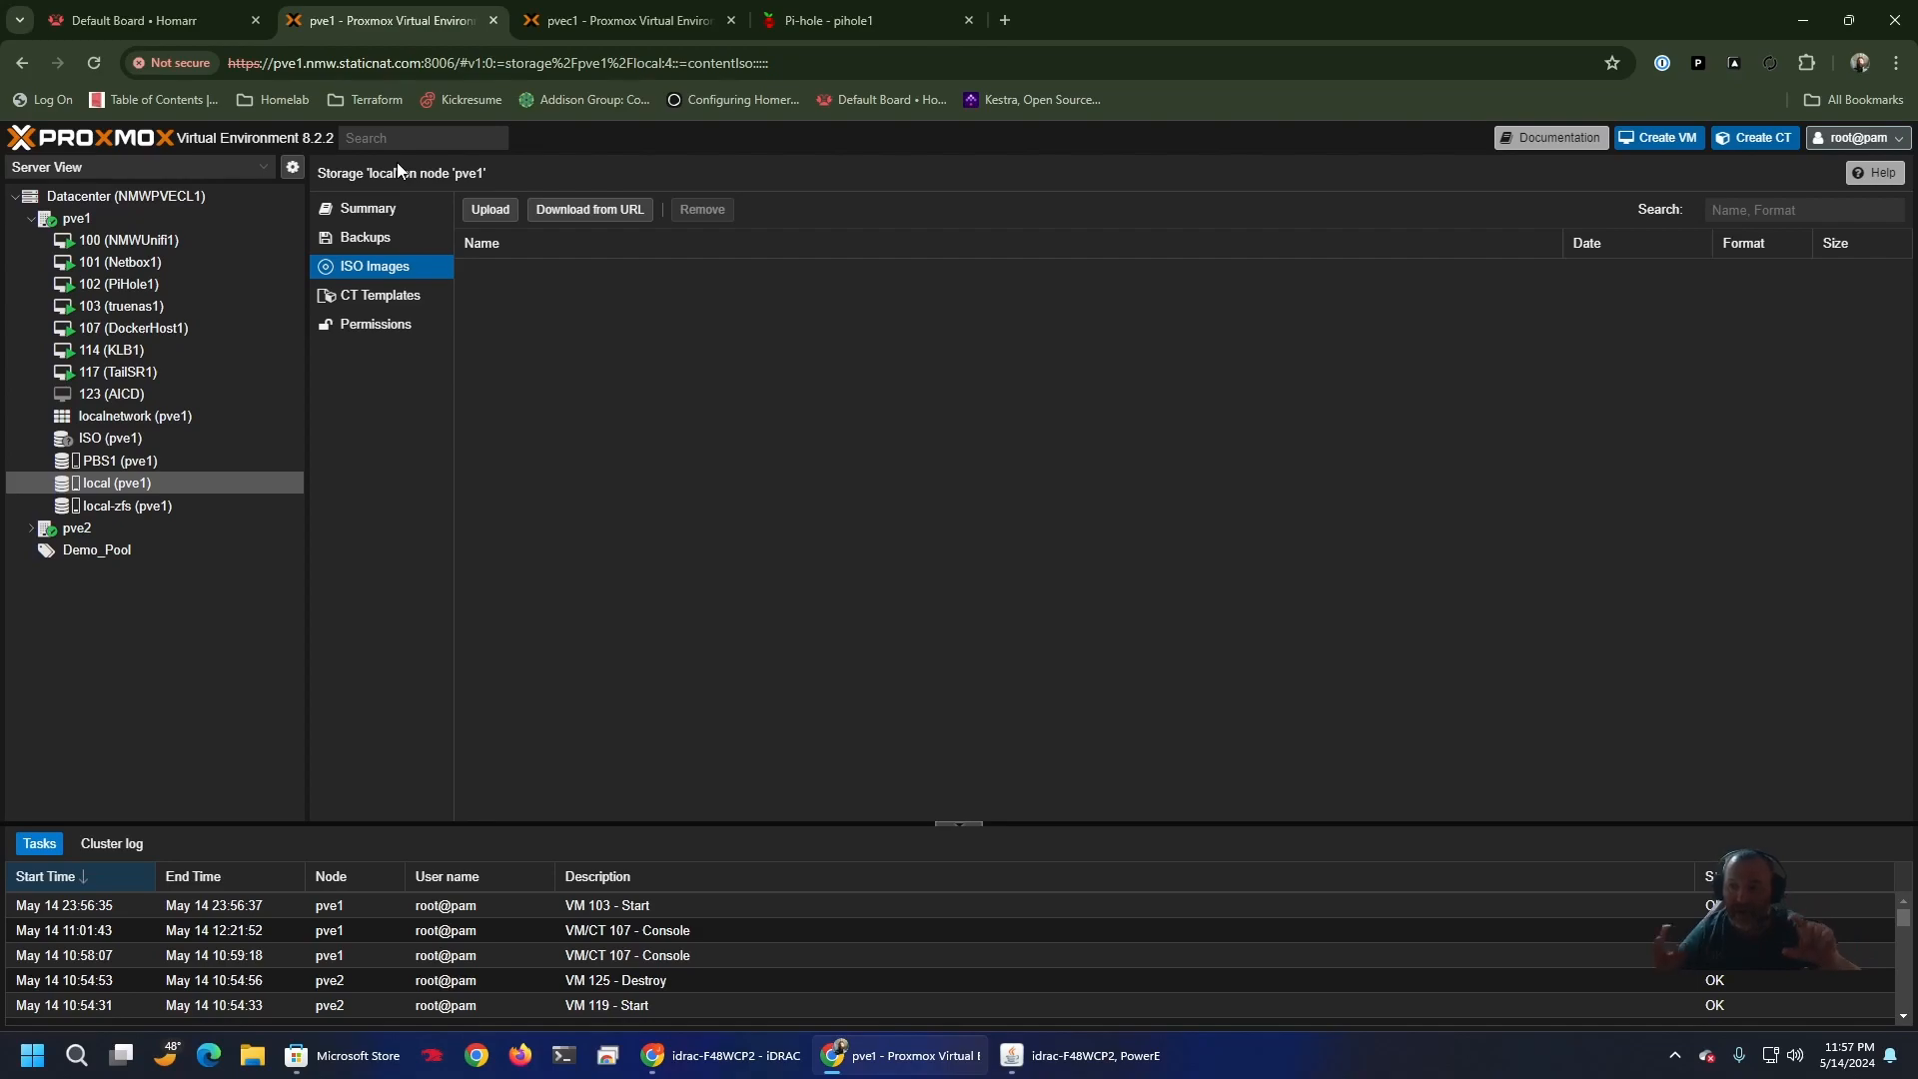
- Inspect the local storage settings under Datacenter unchanged, then view truenas1's summary and pve1's ISO images
left_click(146, 197)
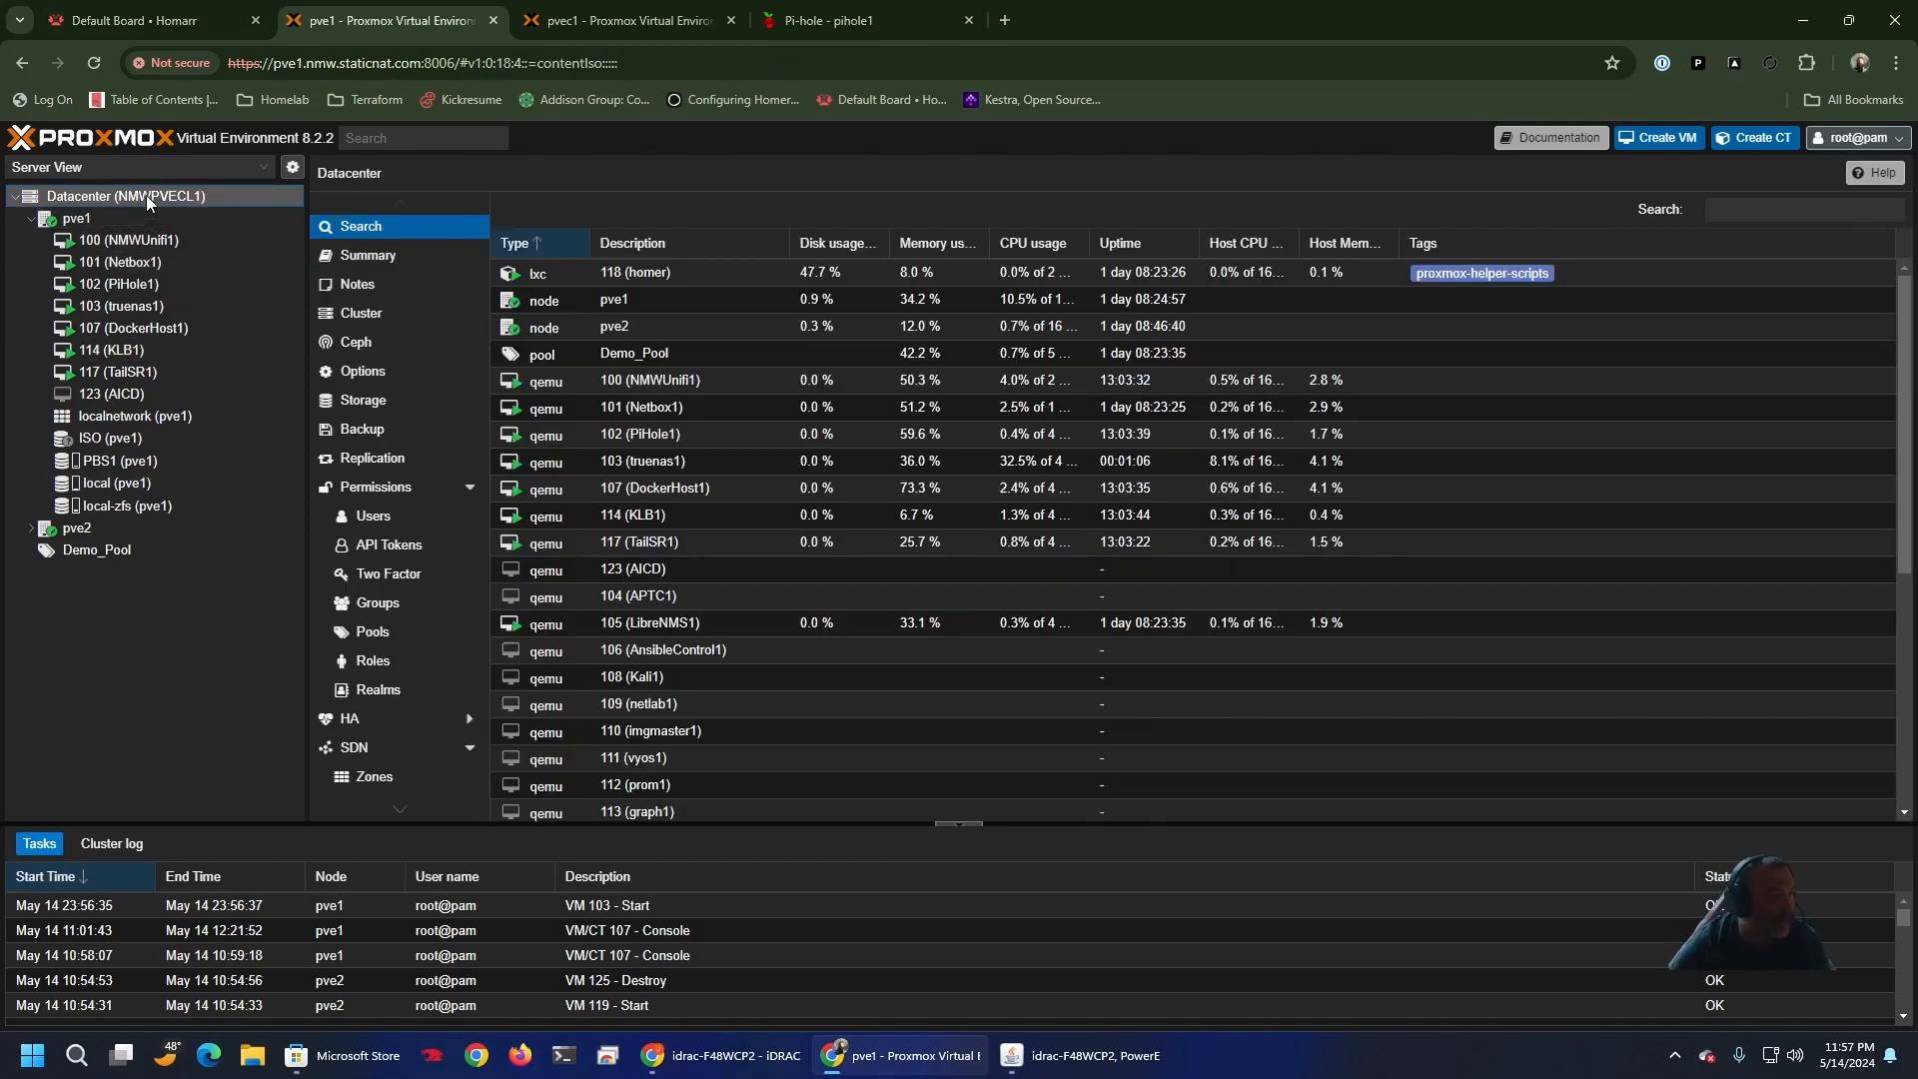
left_click(376, 401)
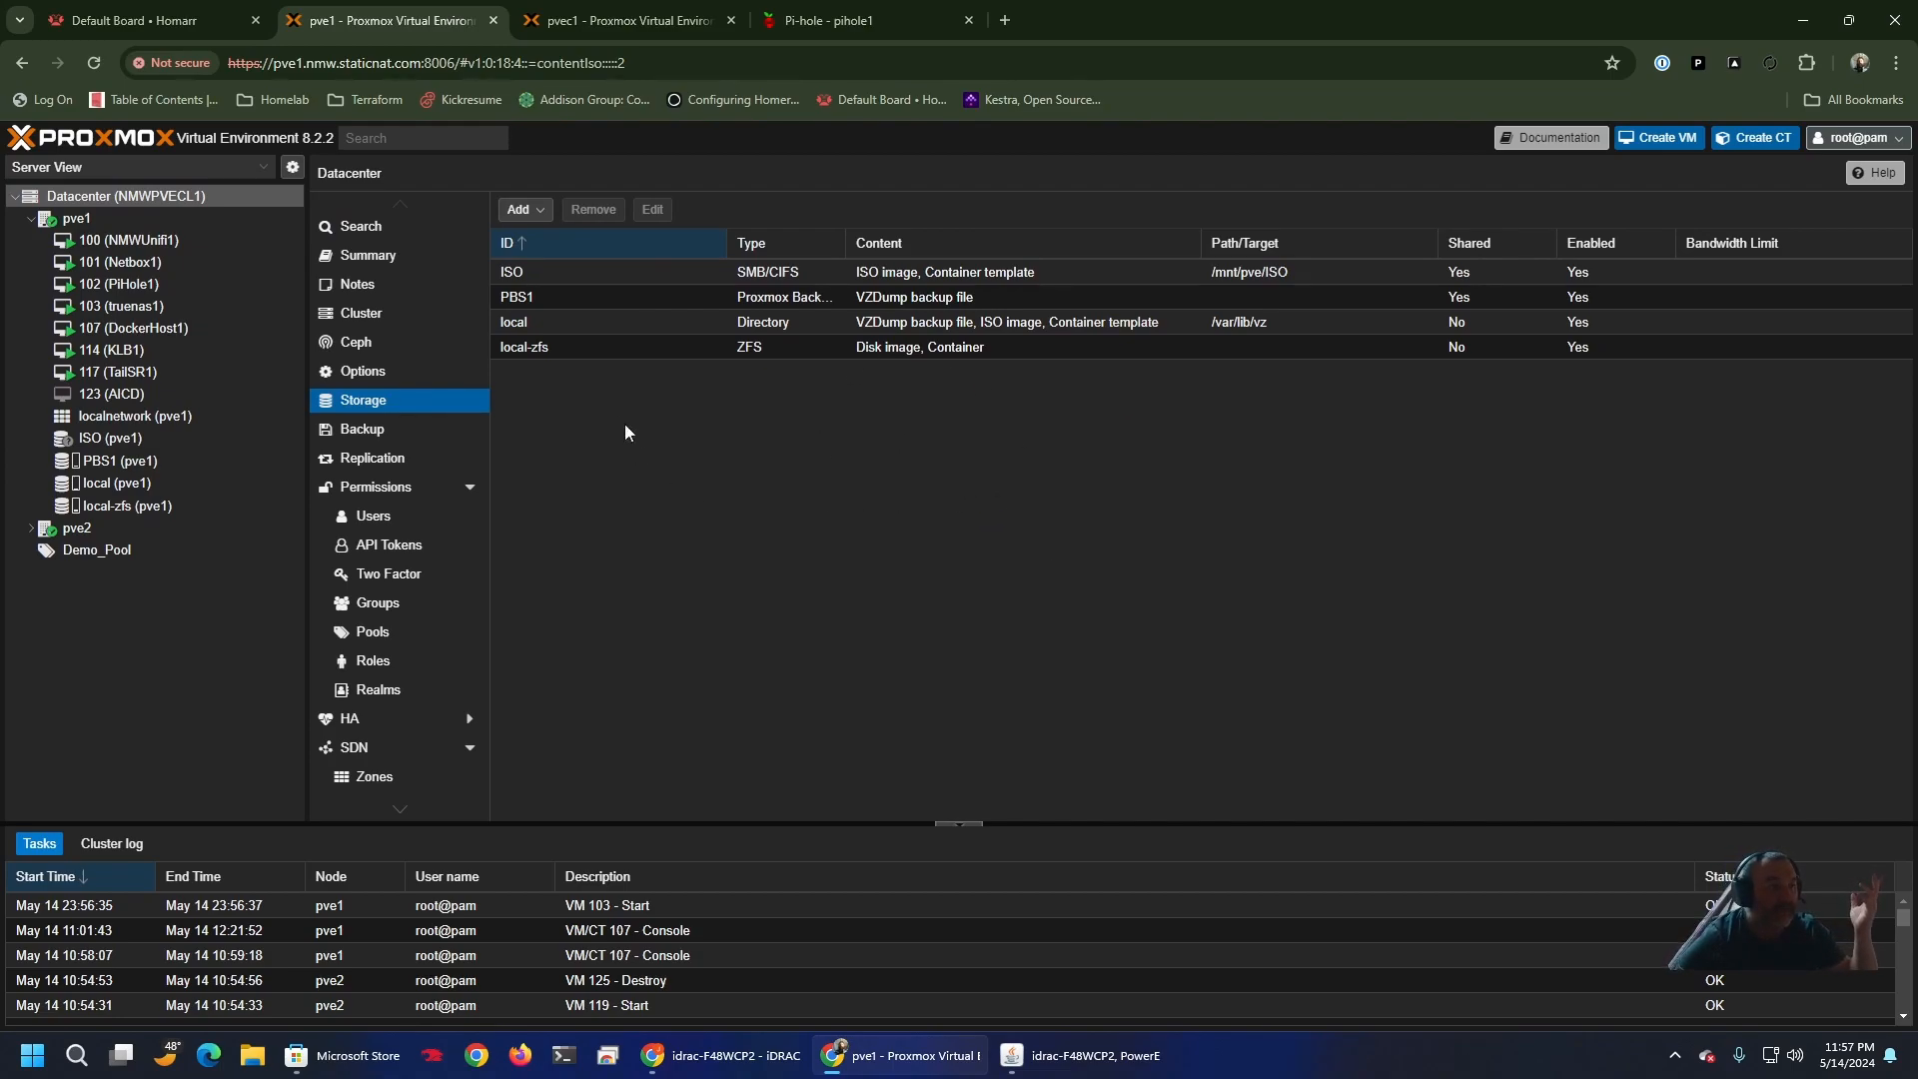
left_click(925, 330)
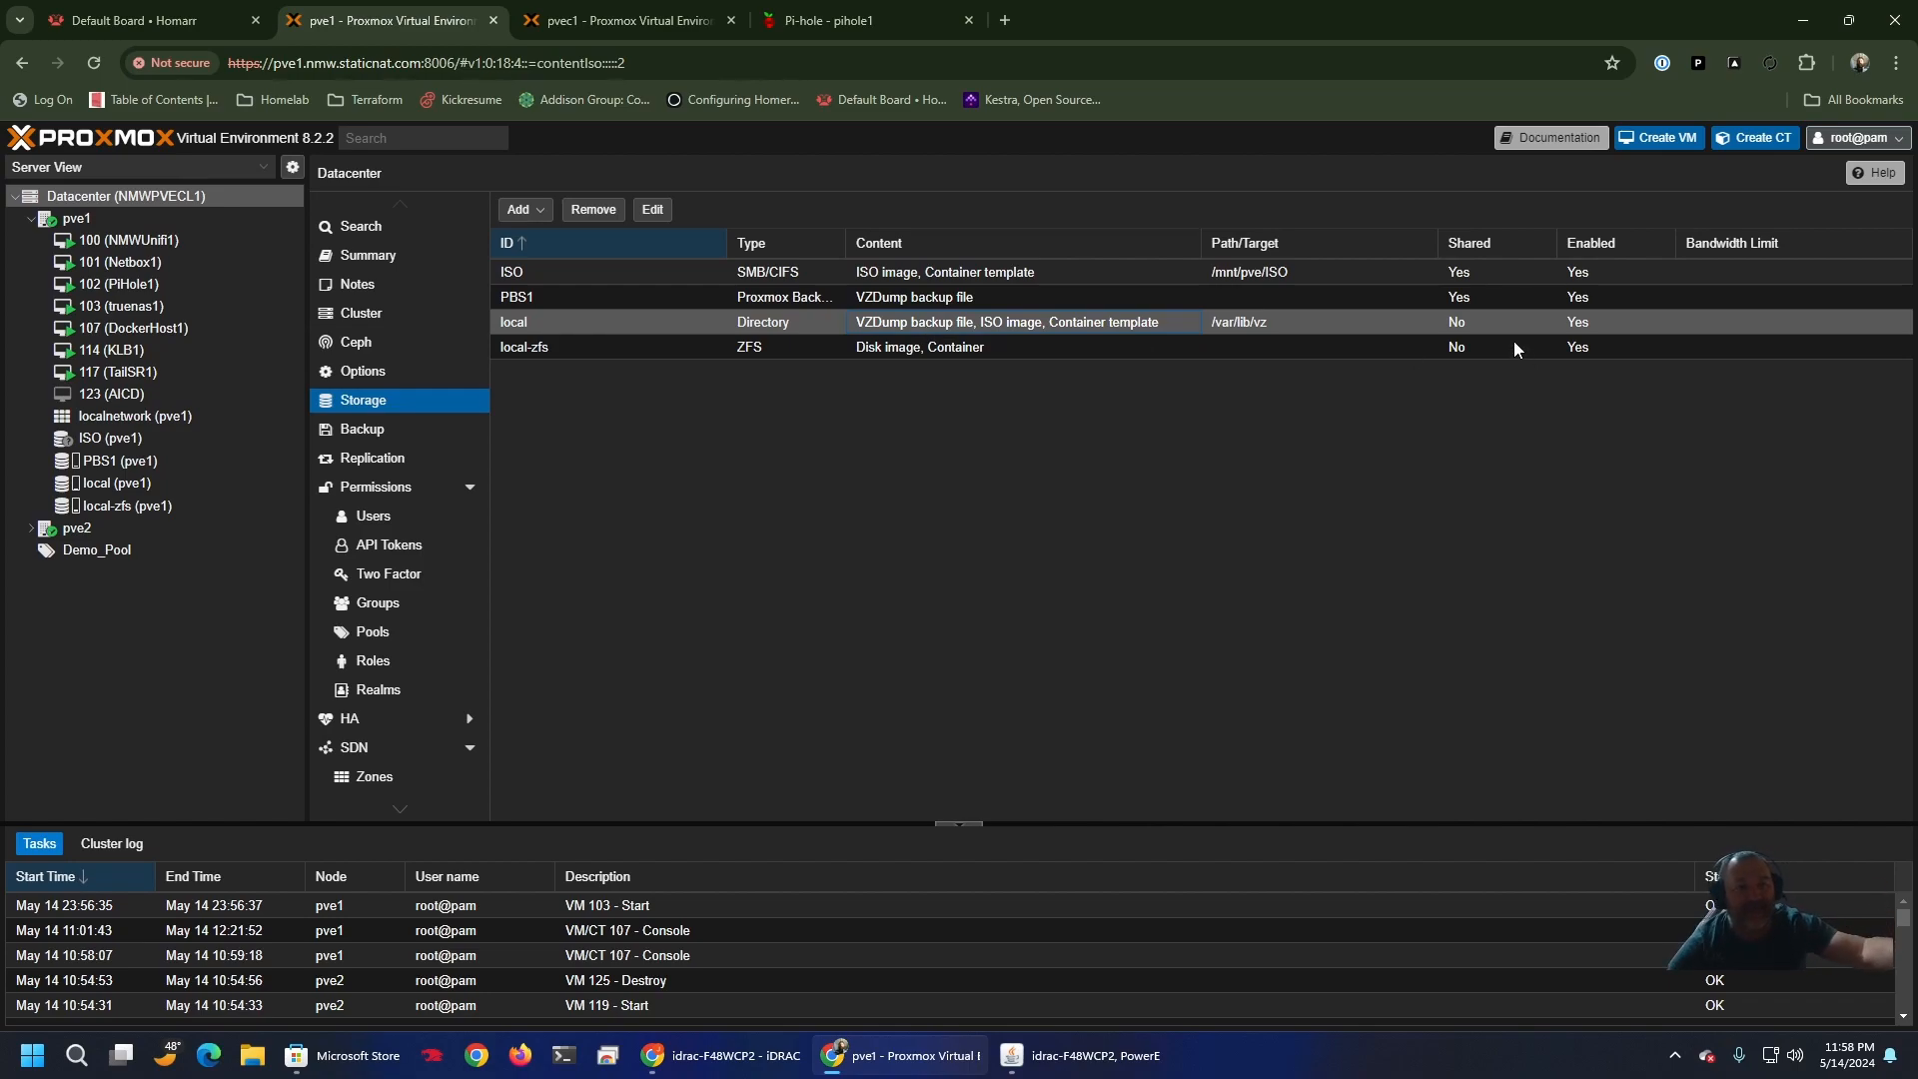
left_click(652, 210)
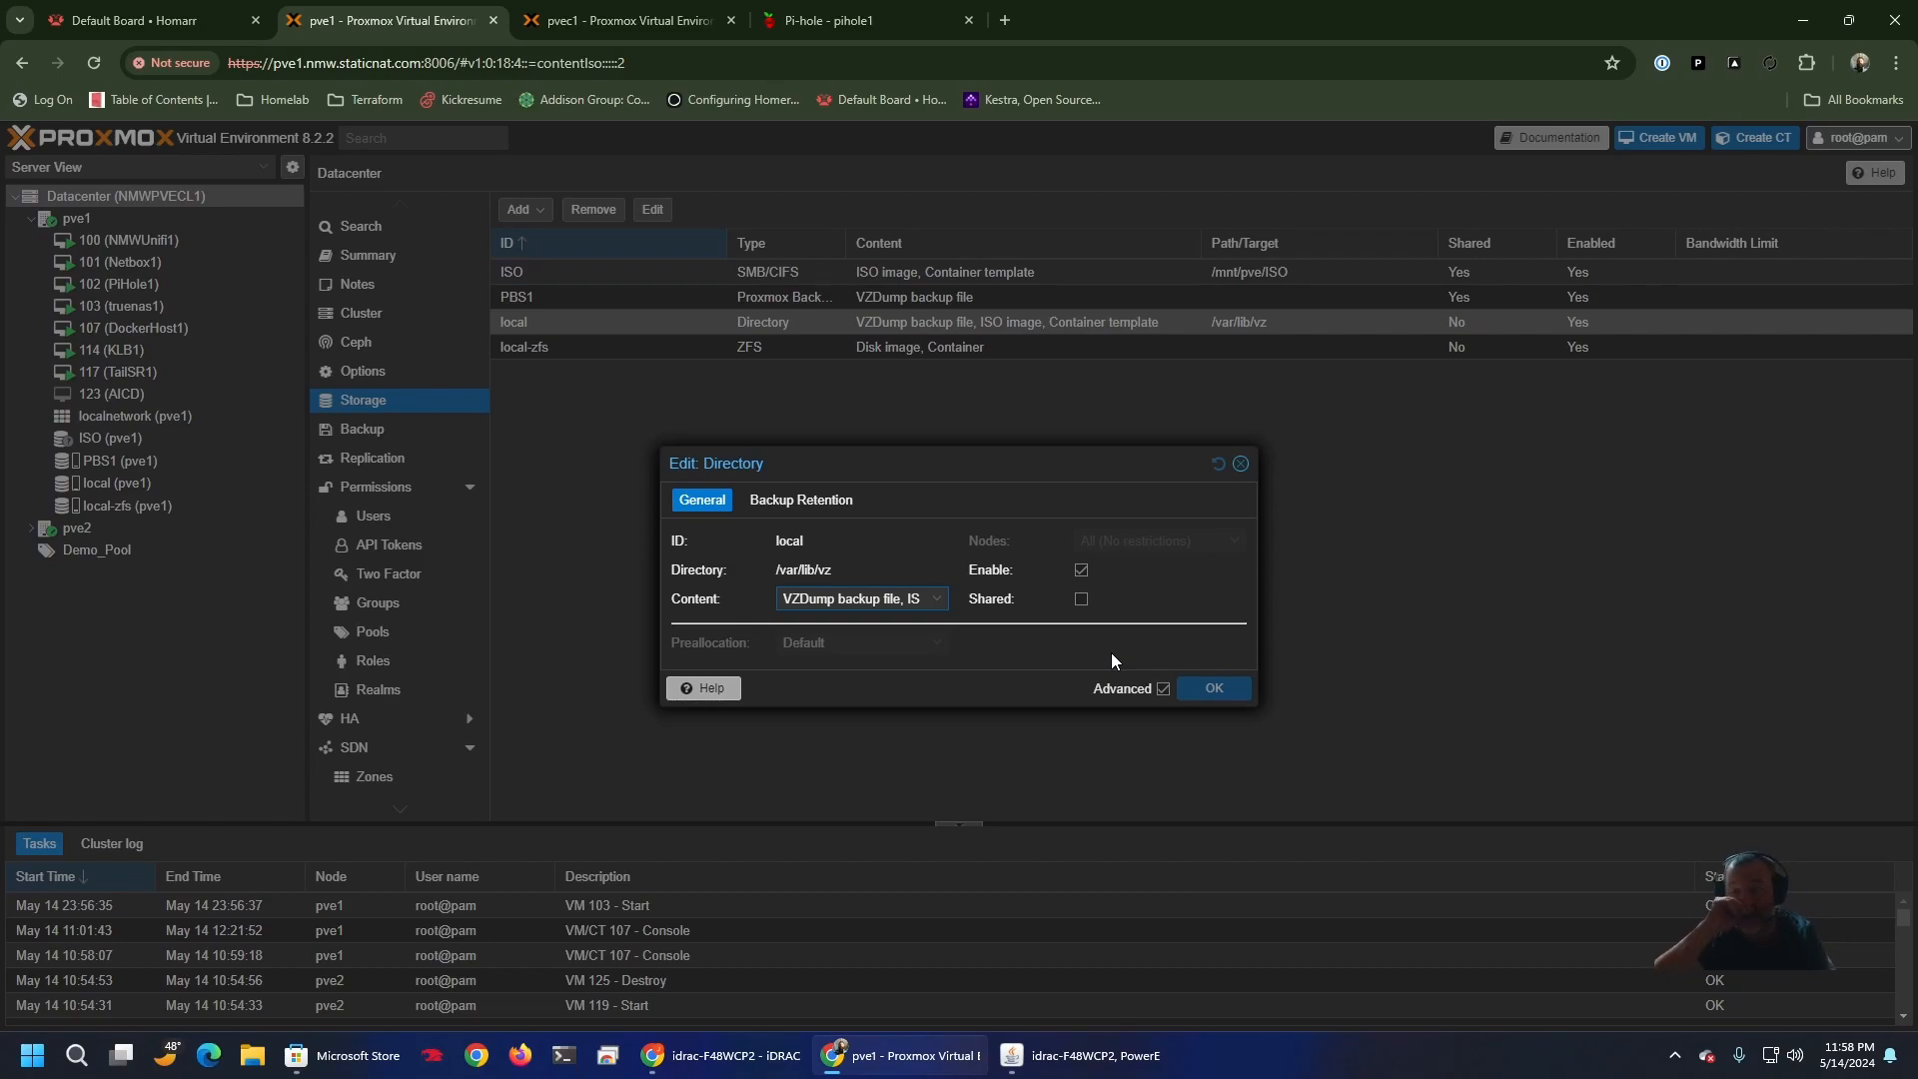
left_click(1241, 465)
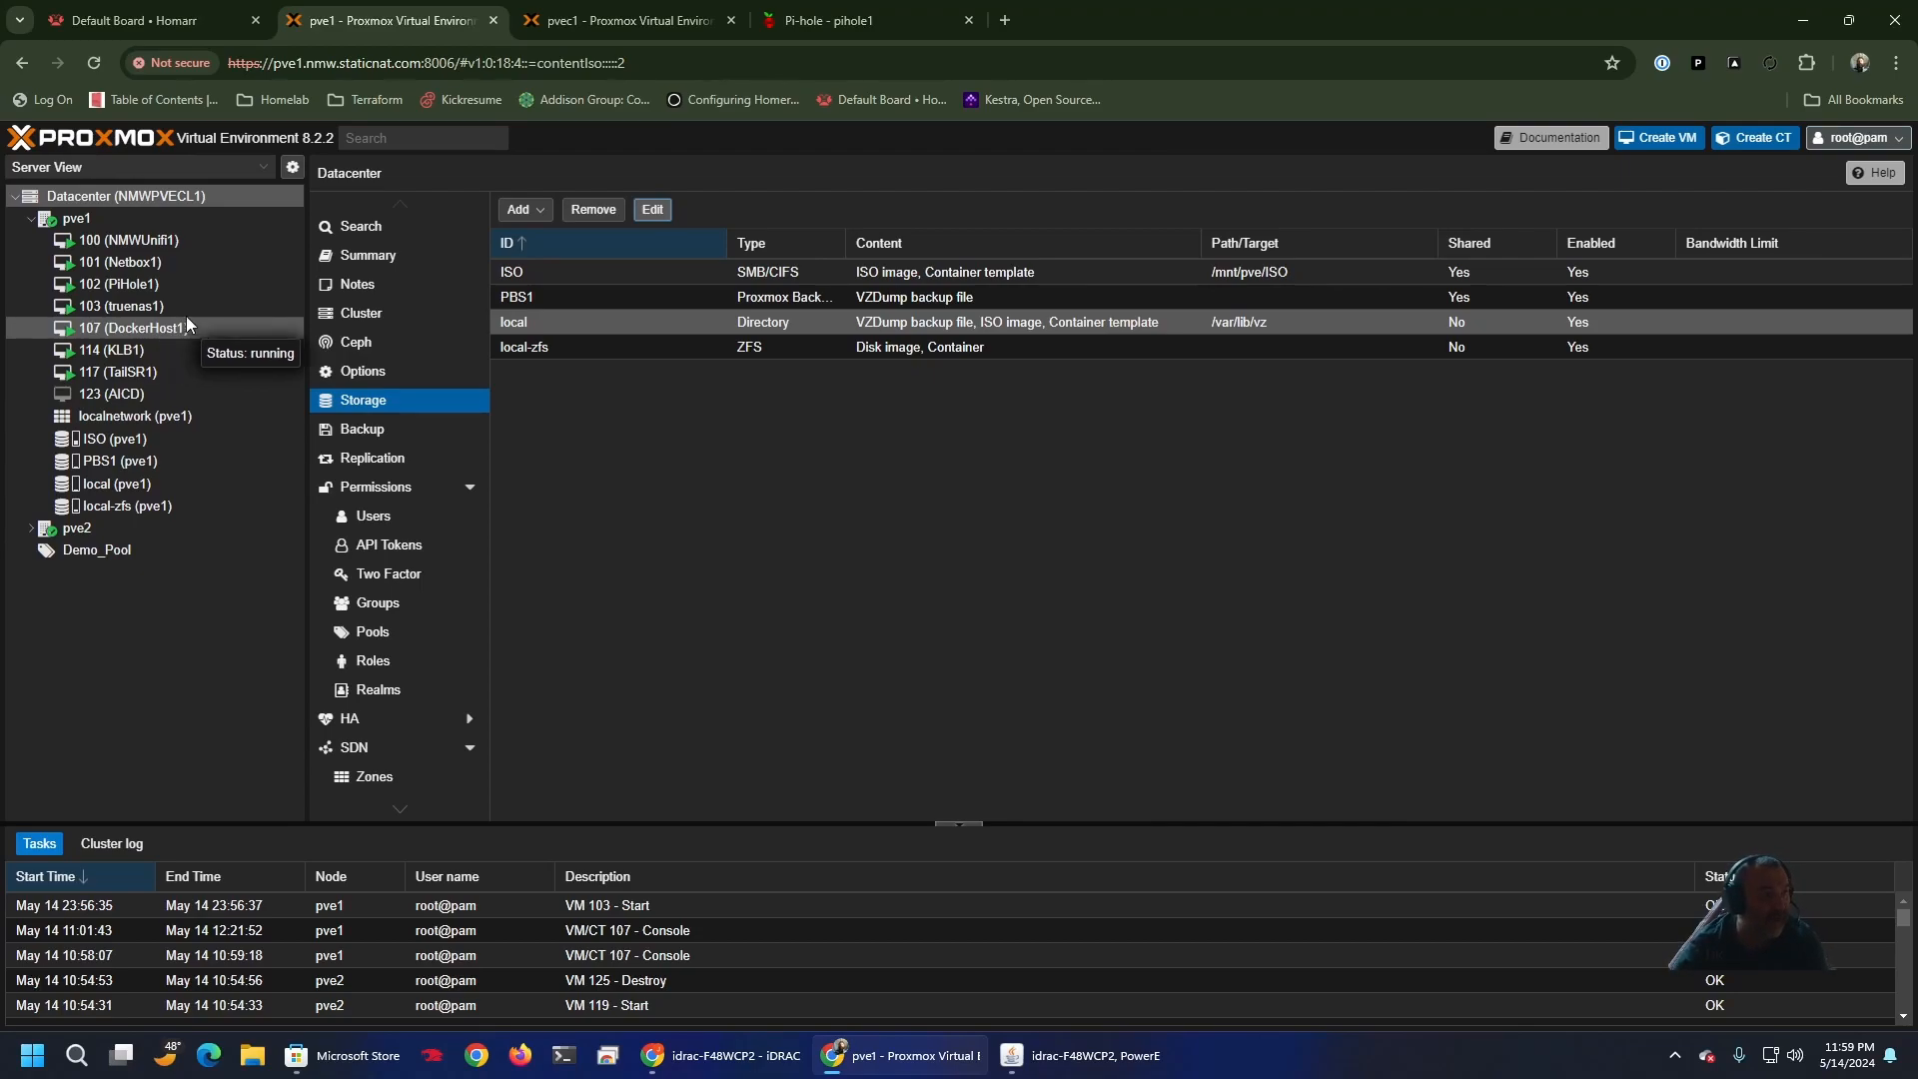
left_click(162, 312)
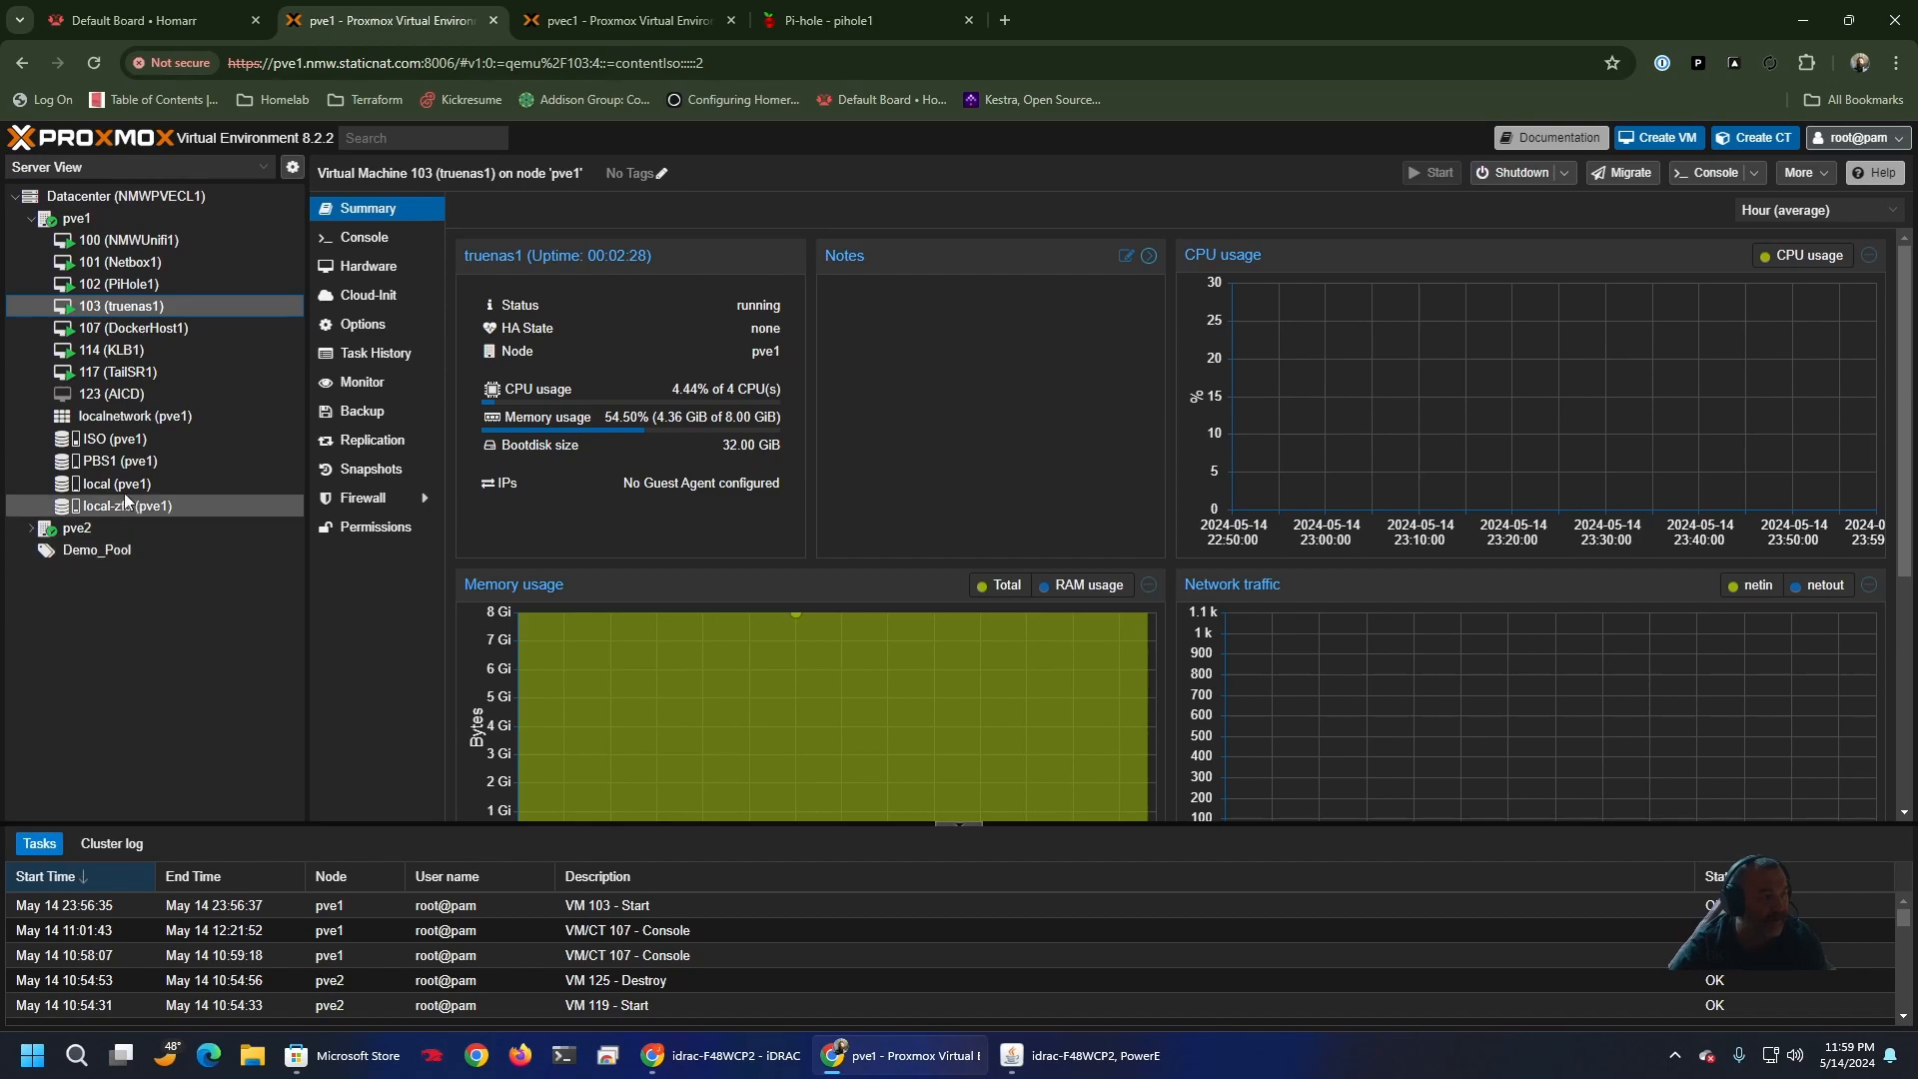
left_click(110, 437)
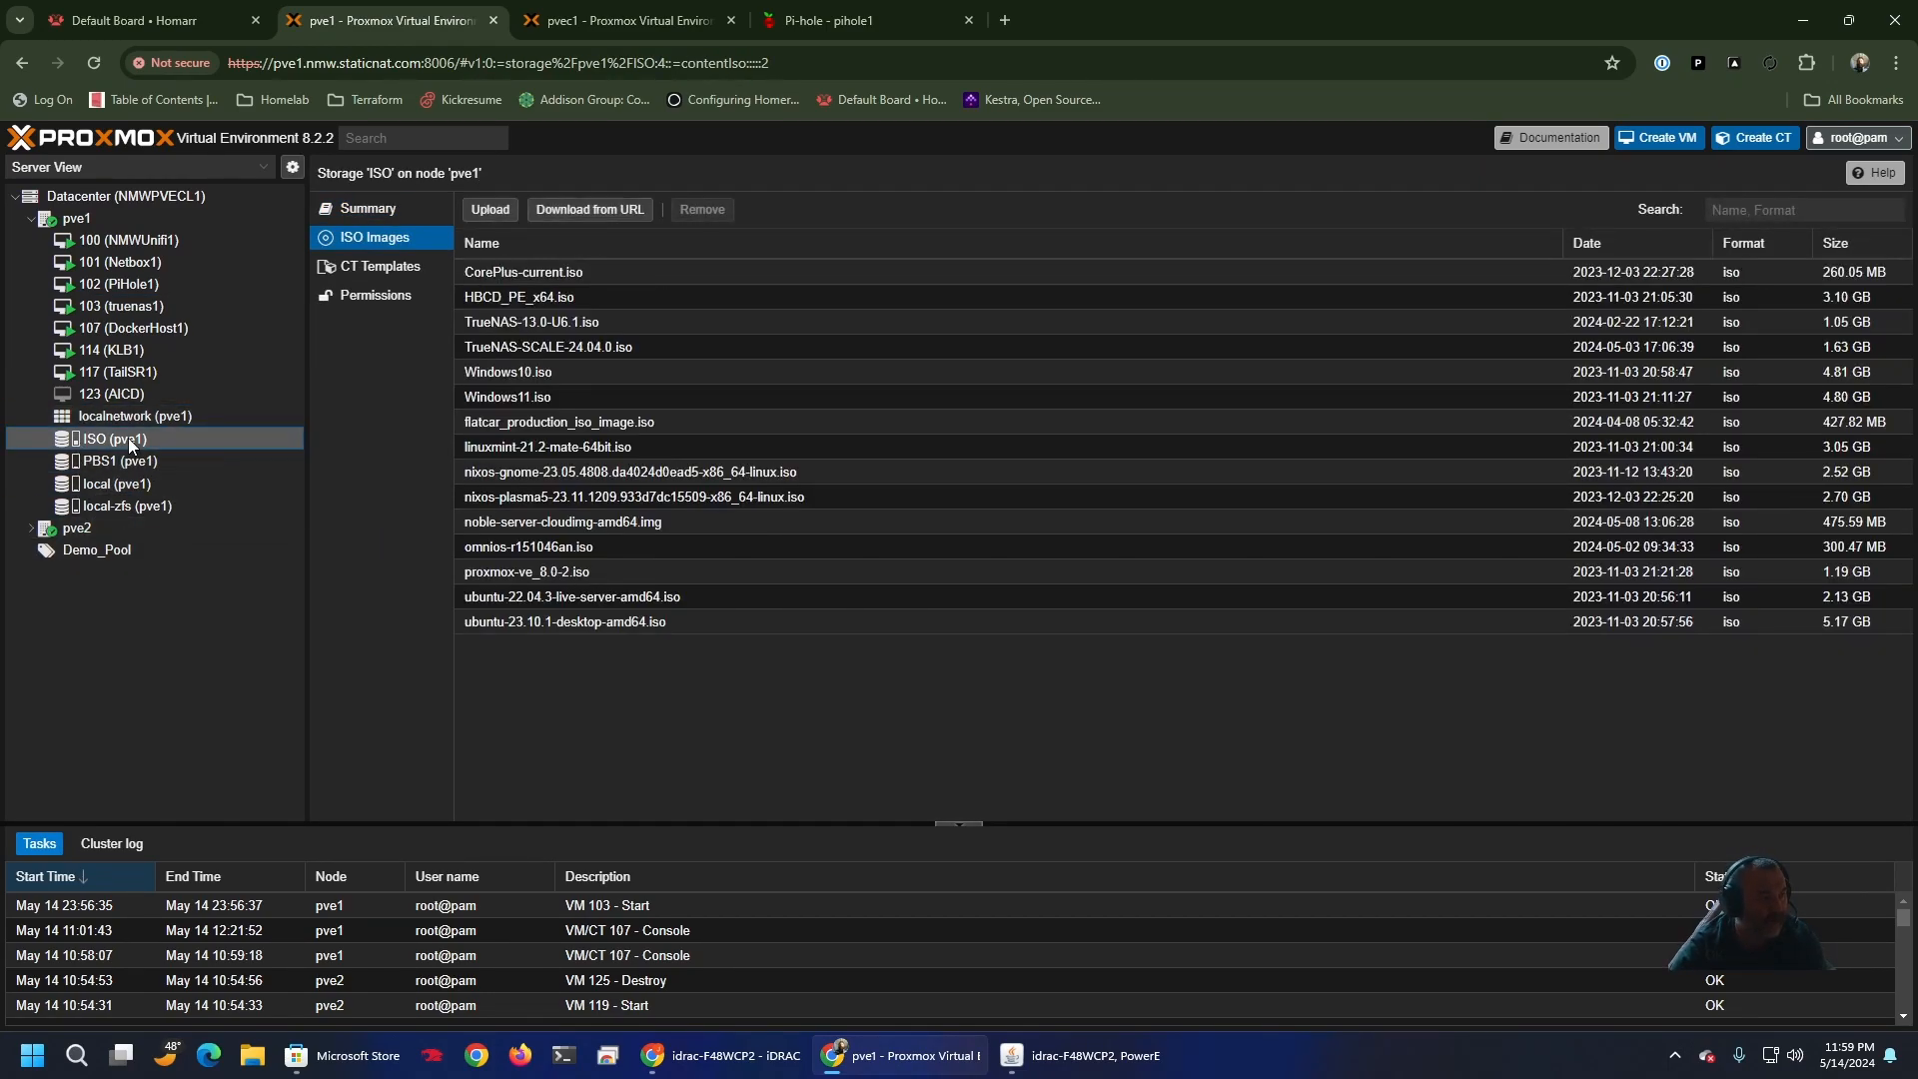
- Review the Datacenter storage definitions with the ISO entry selected, then return to the pvec1 tab
mouse_move(128, 438)
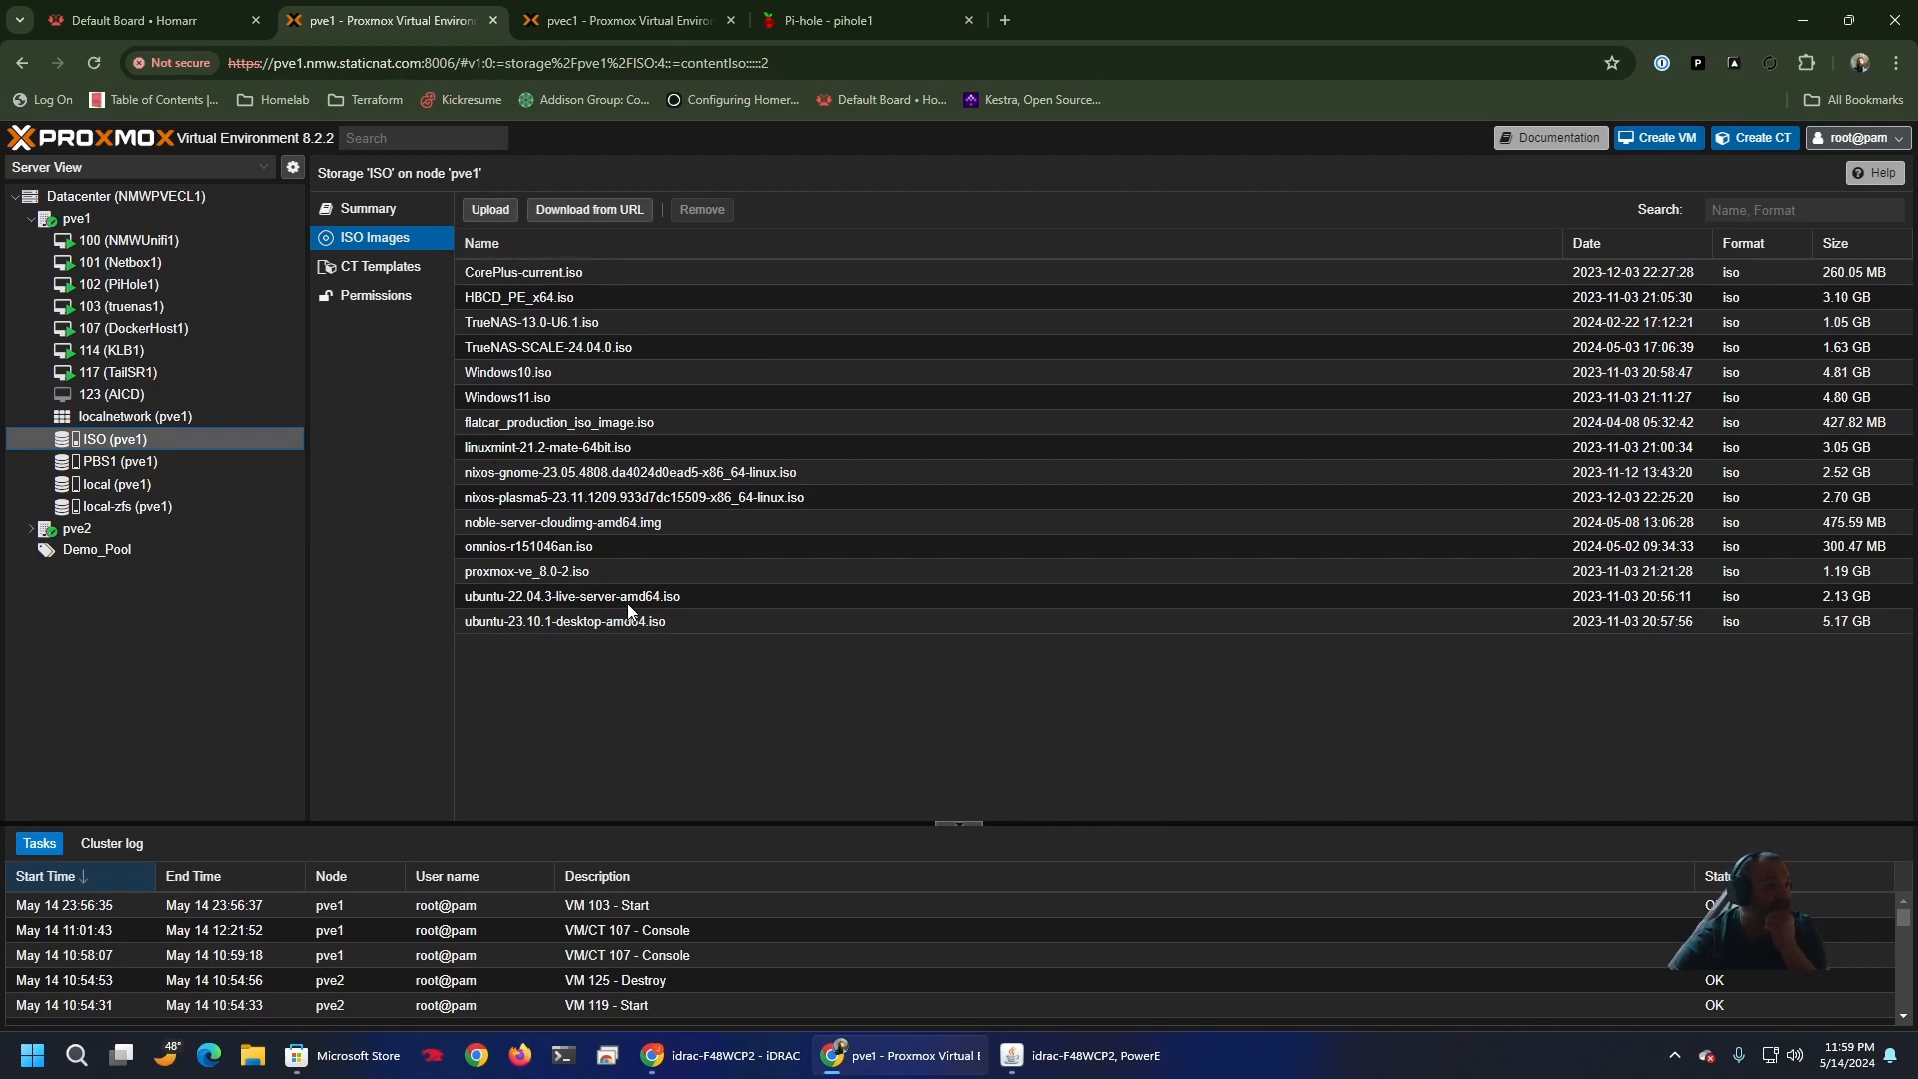
left_click(185, 199)
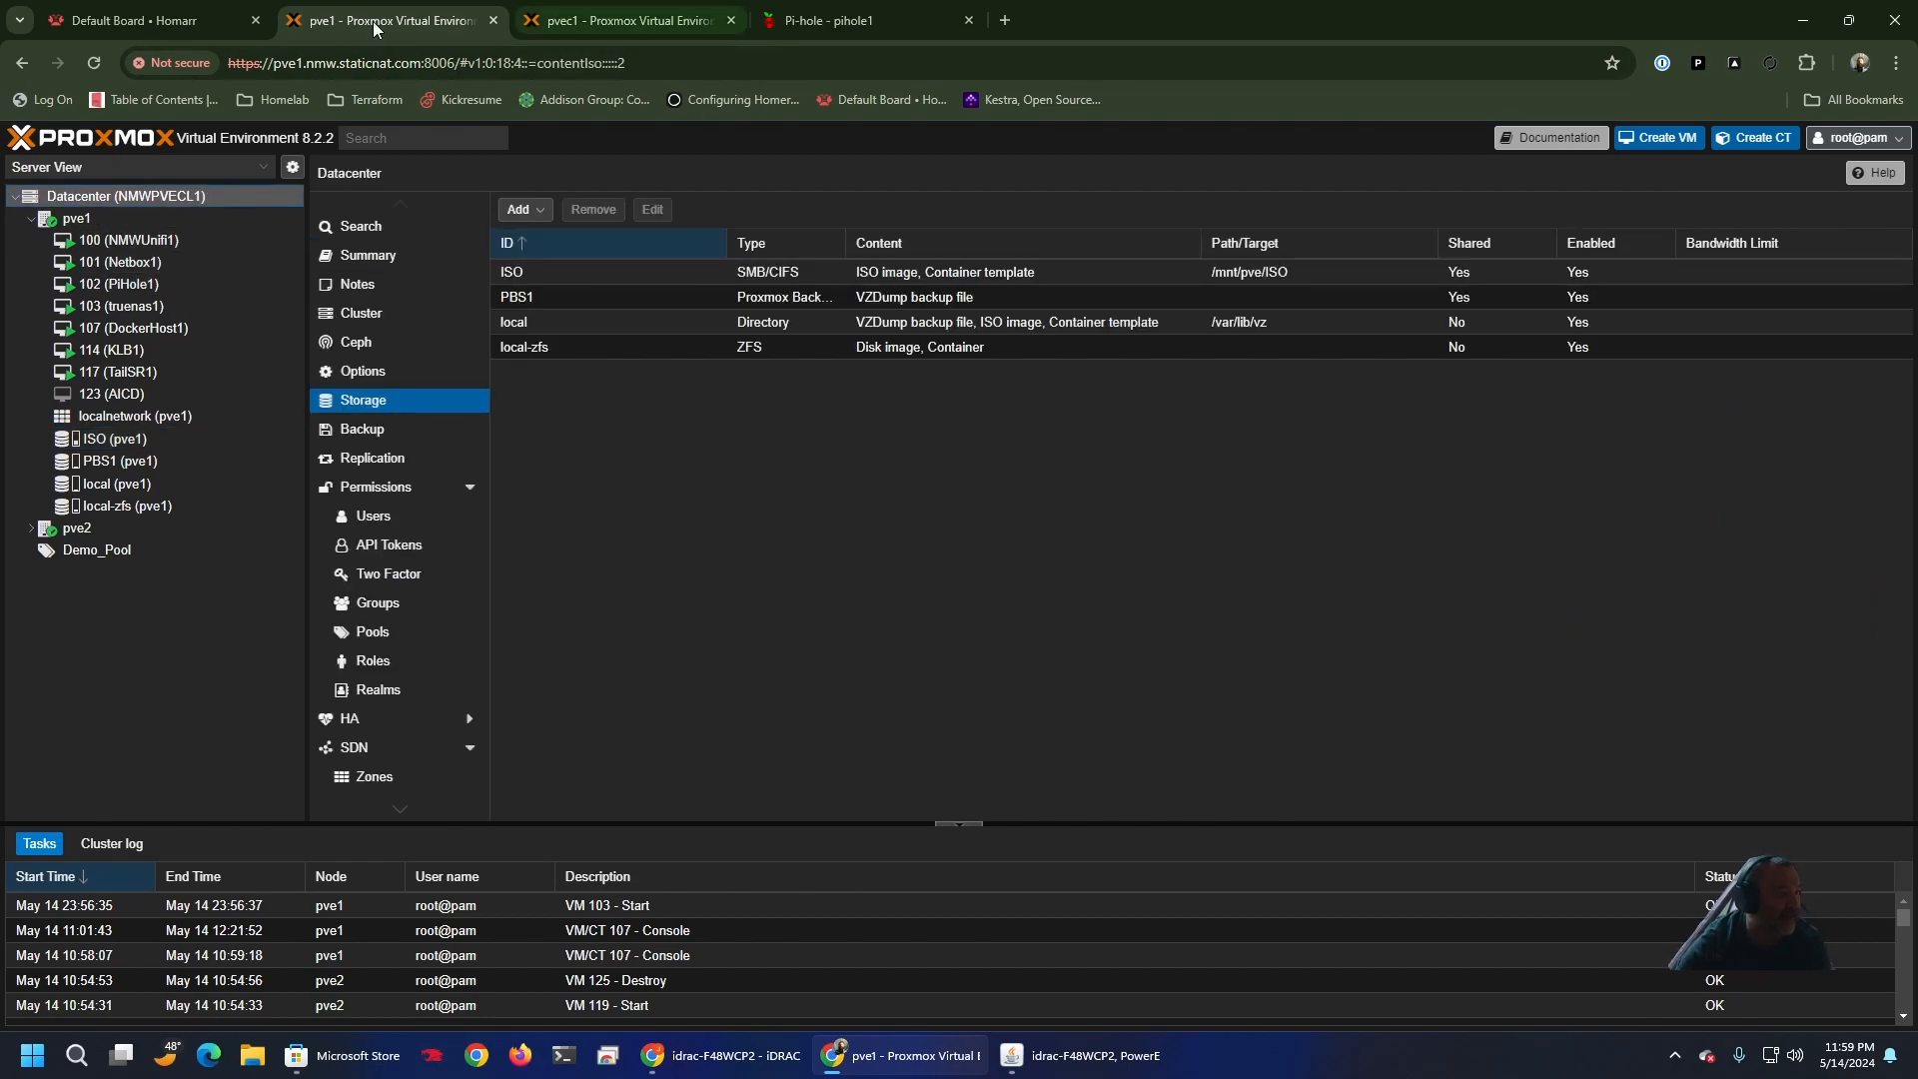
left_click(540, 269)
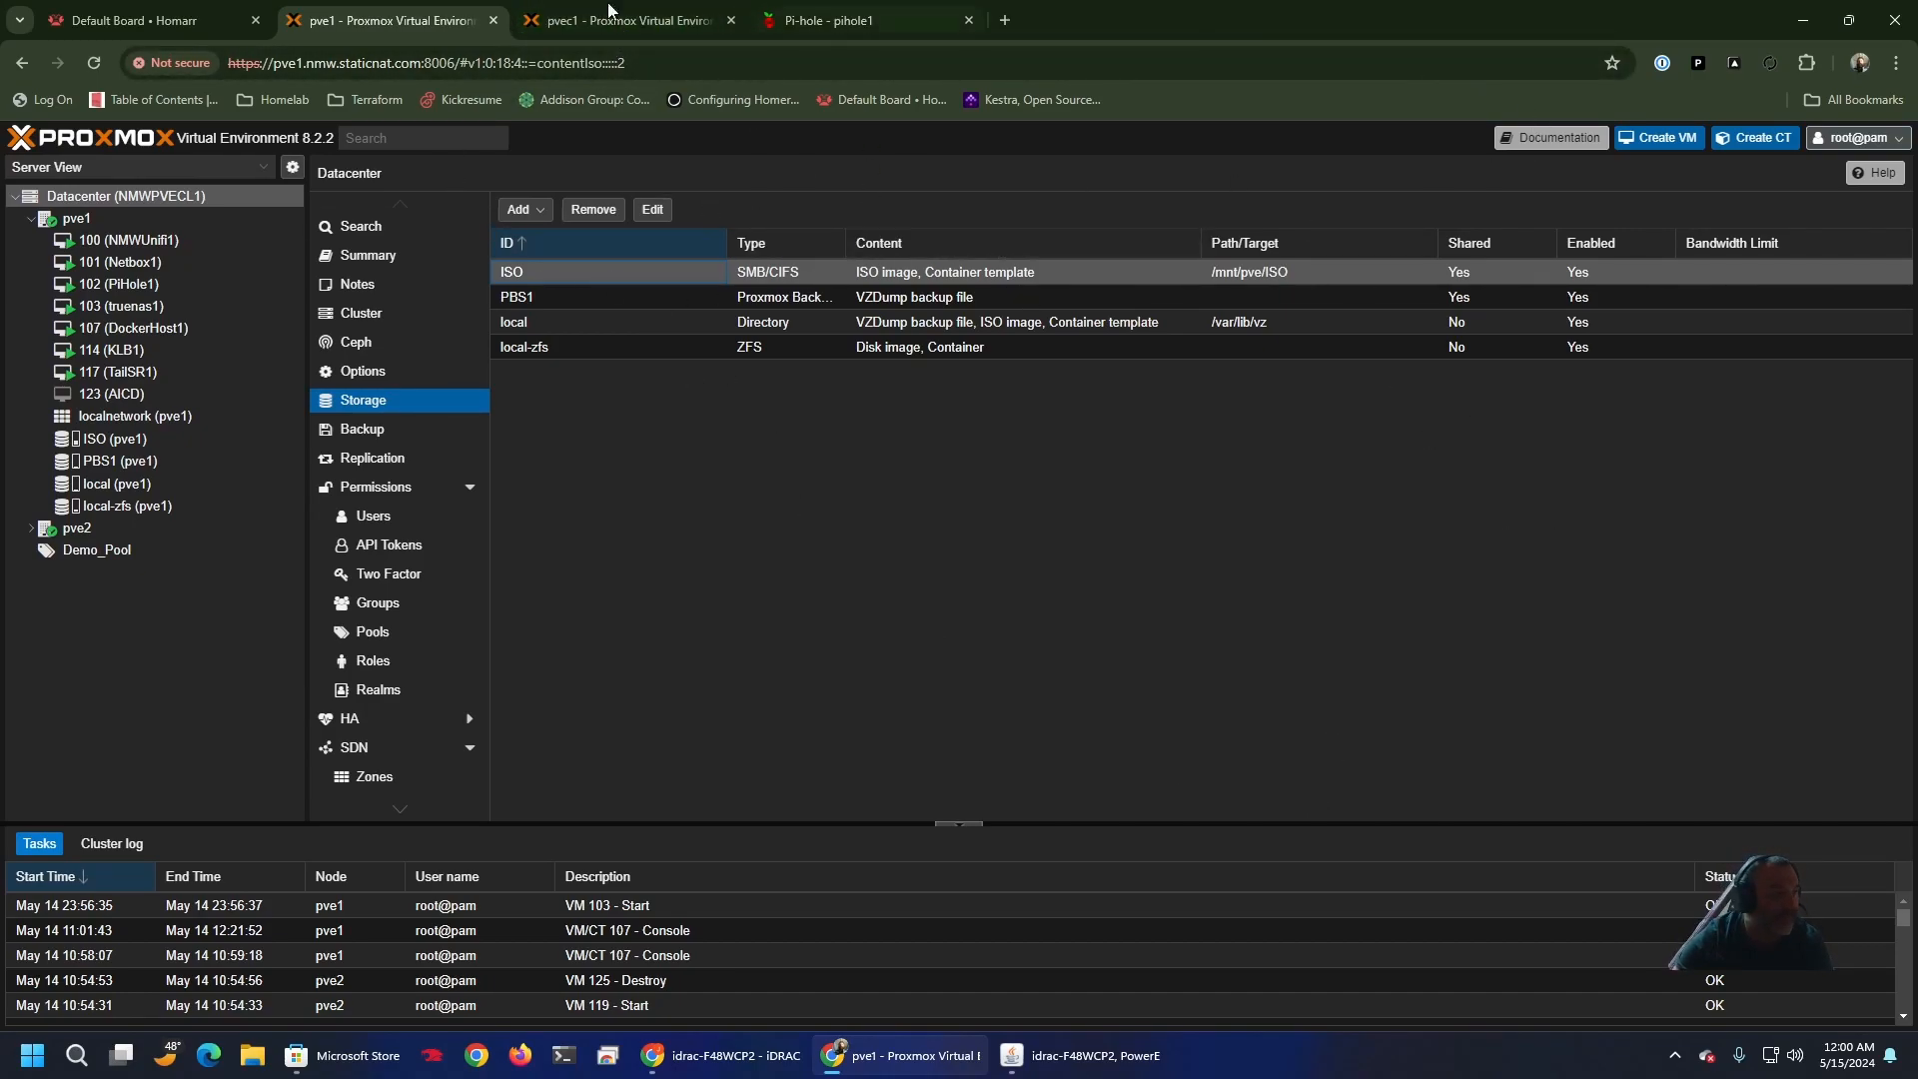
left_click(606, 22)
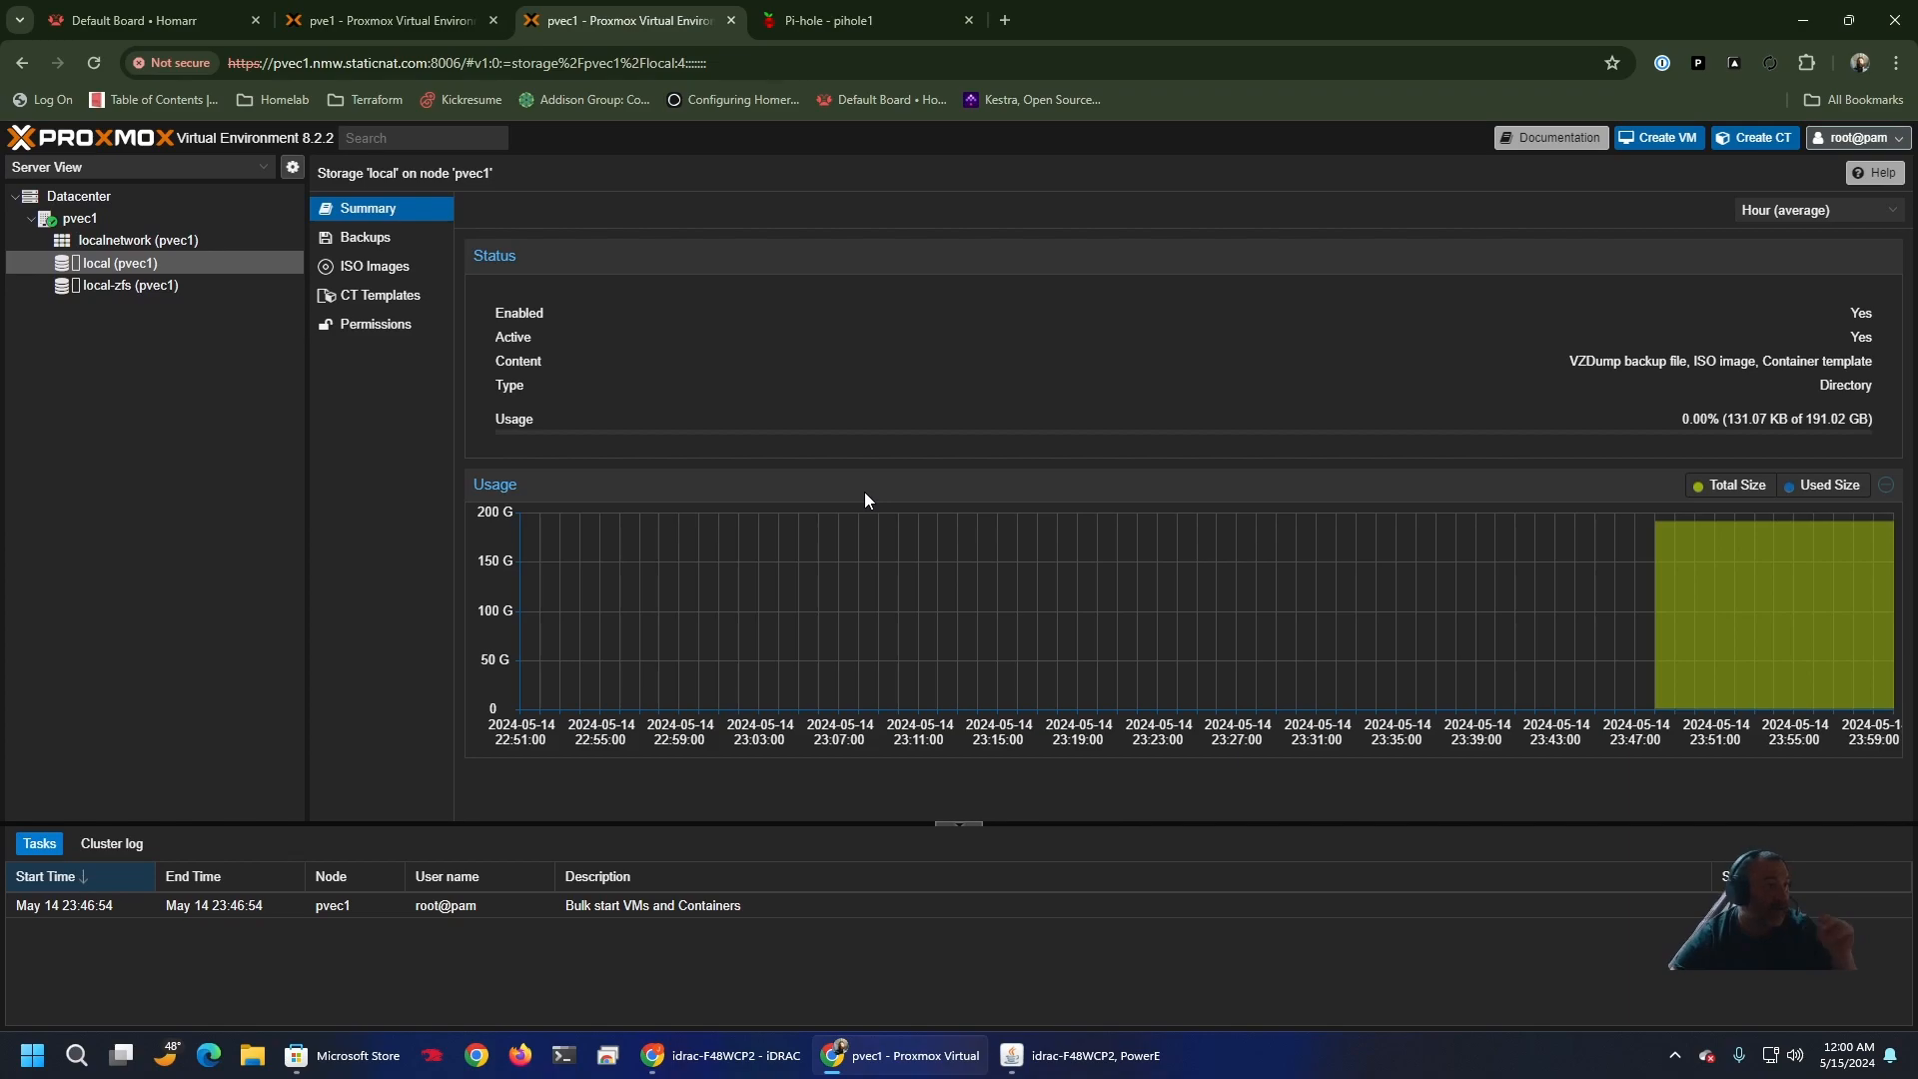
- Show node pvec1's Updates and then its APT Repositories list with the enterprise warning
left_click(103, 220)
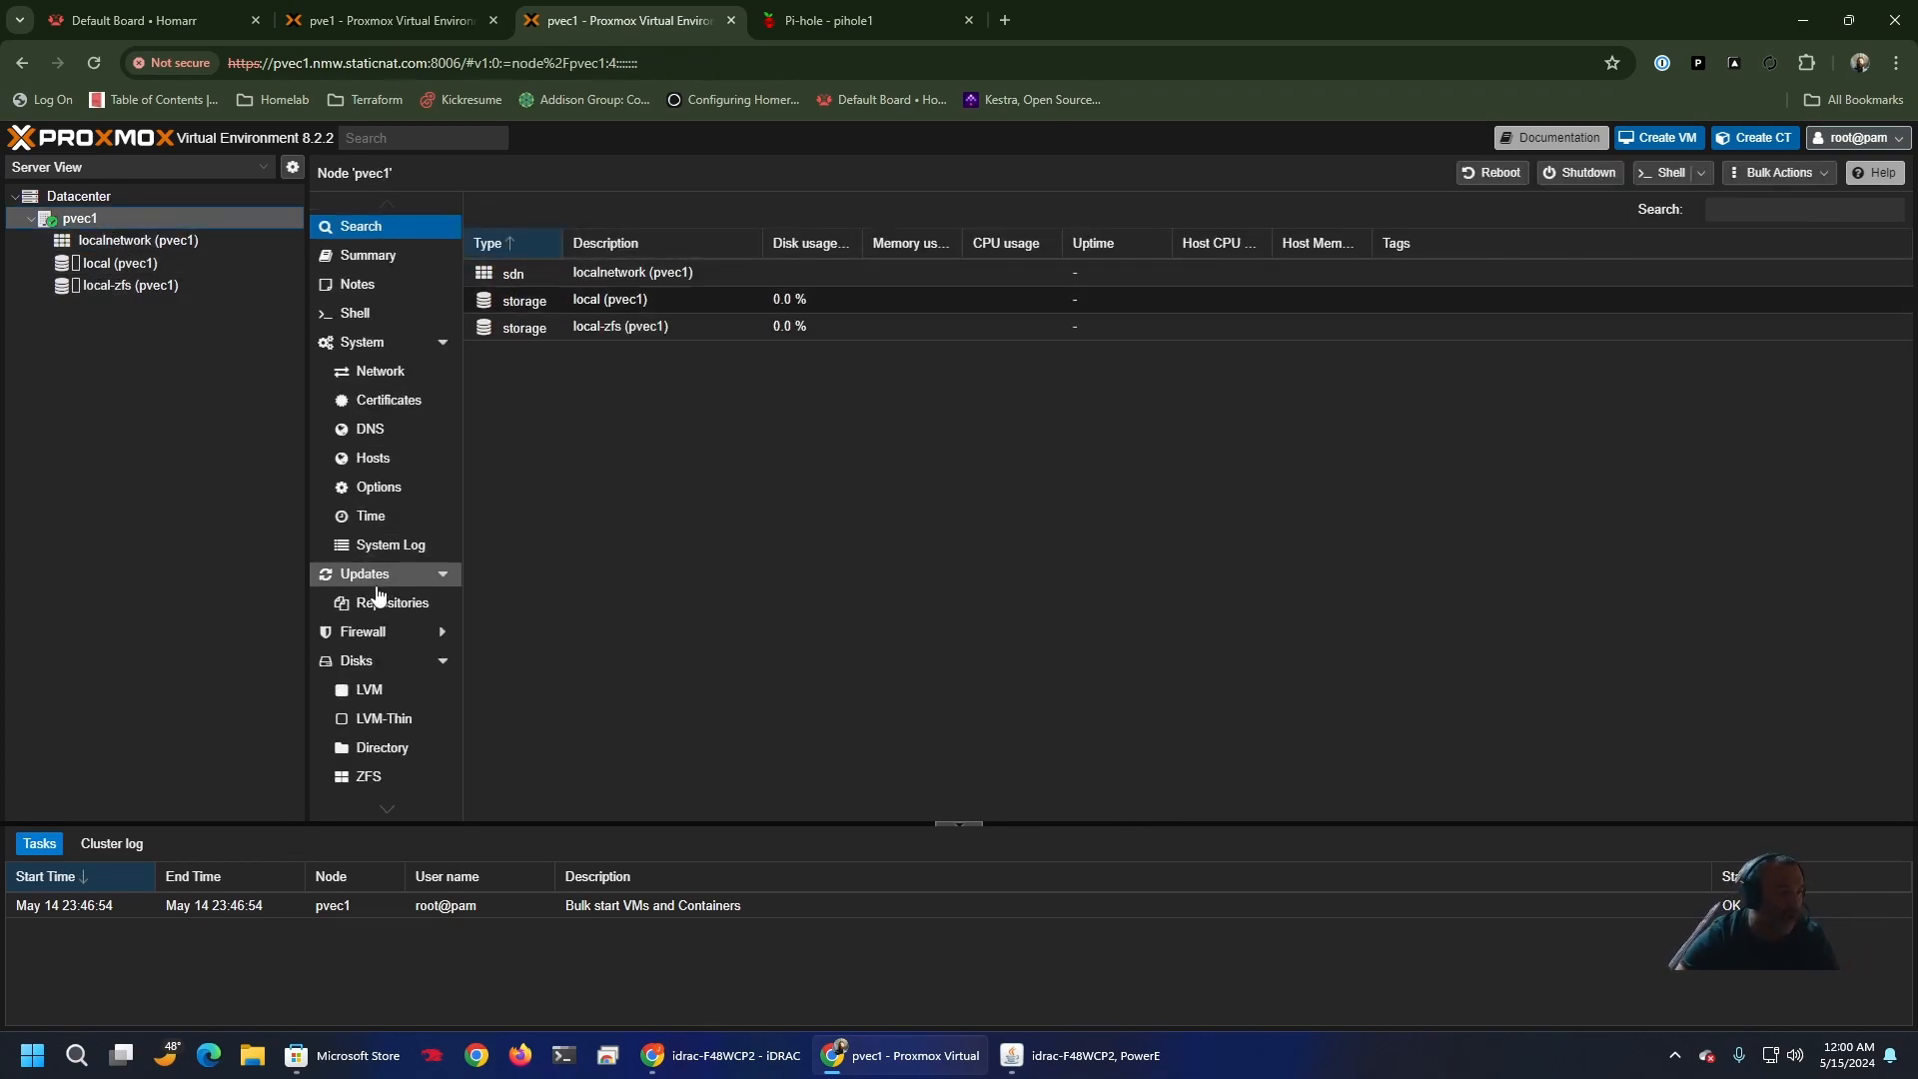
left_click(394, 578)
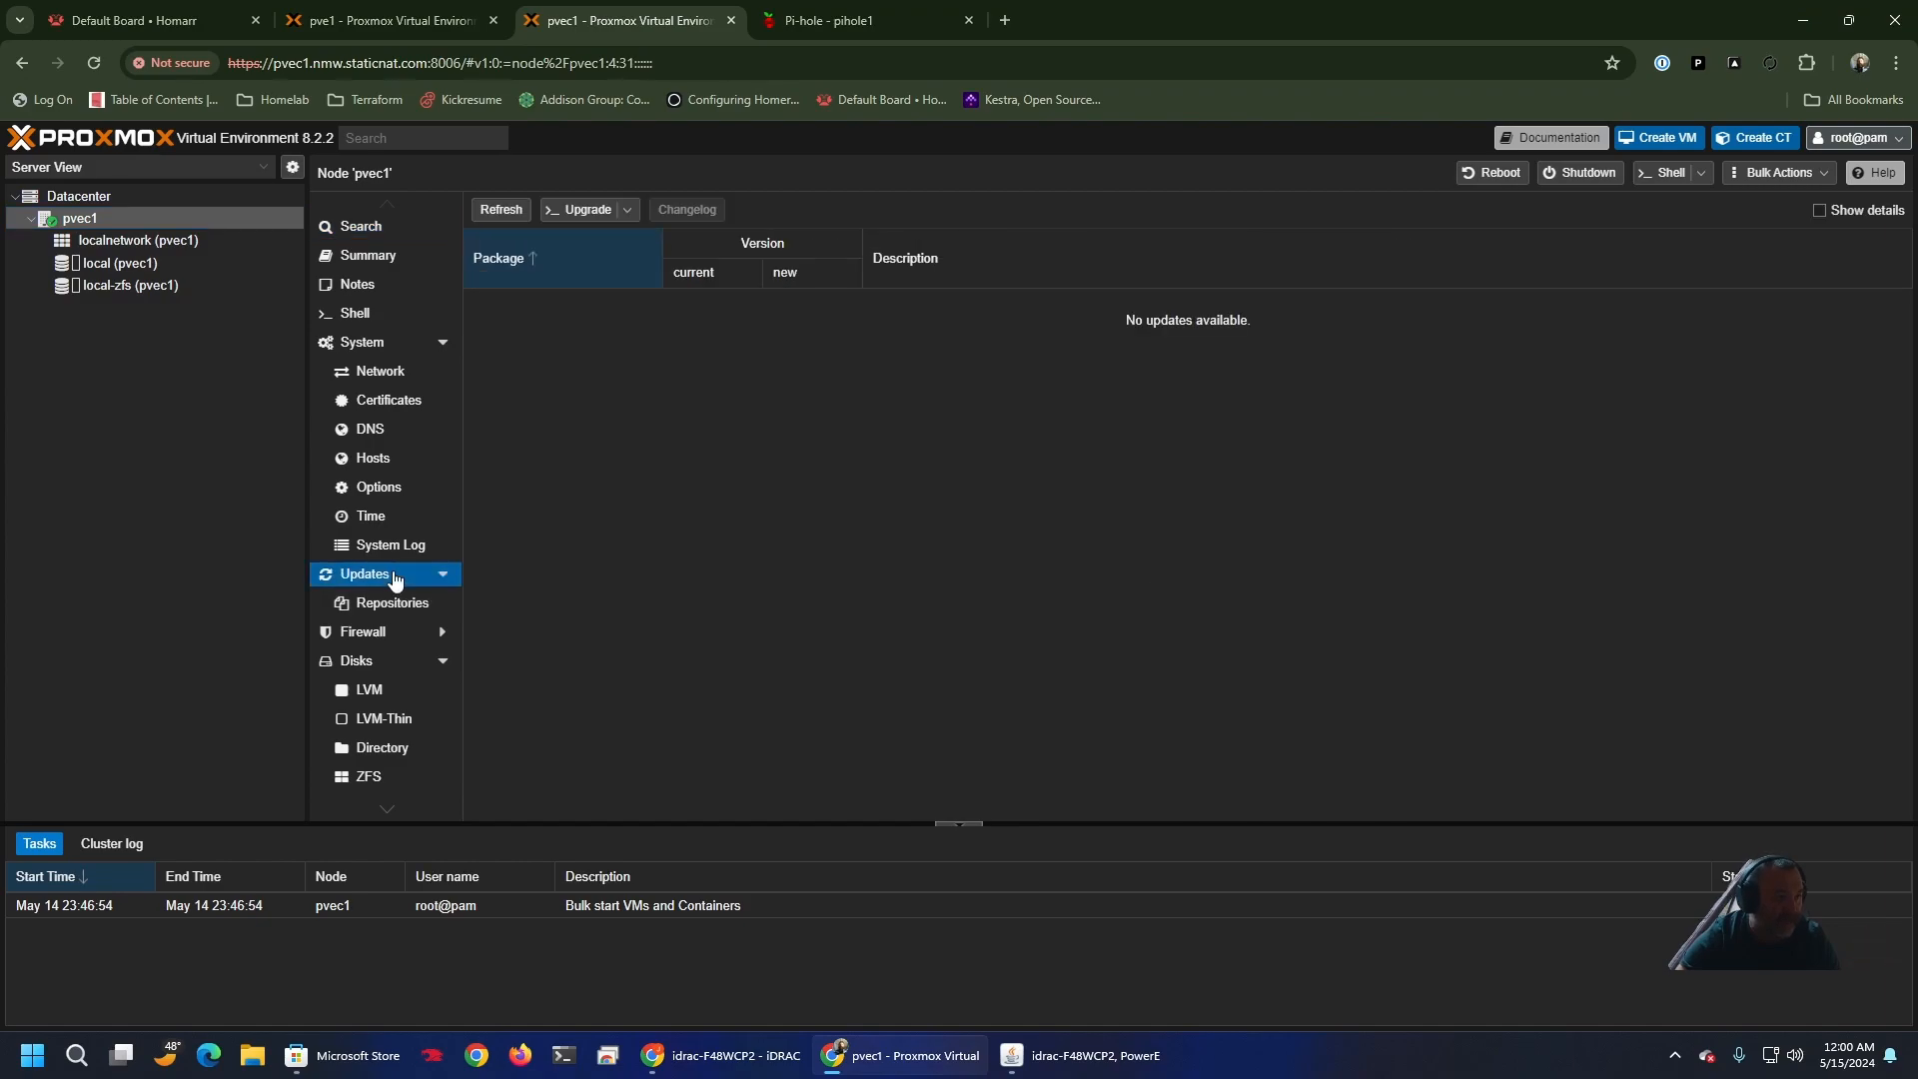
left_click(391, 603)
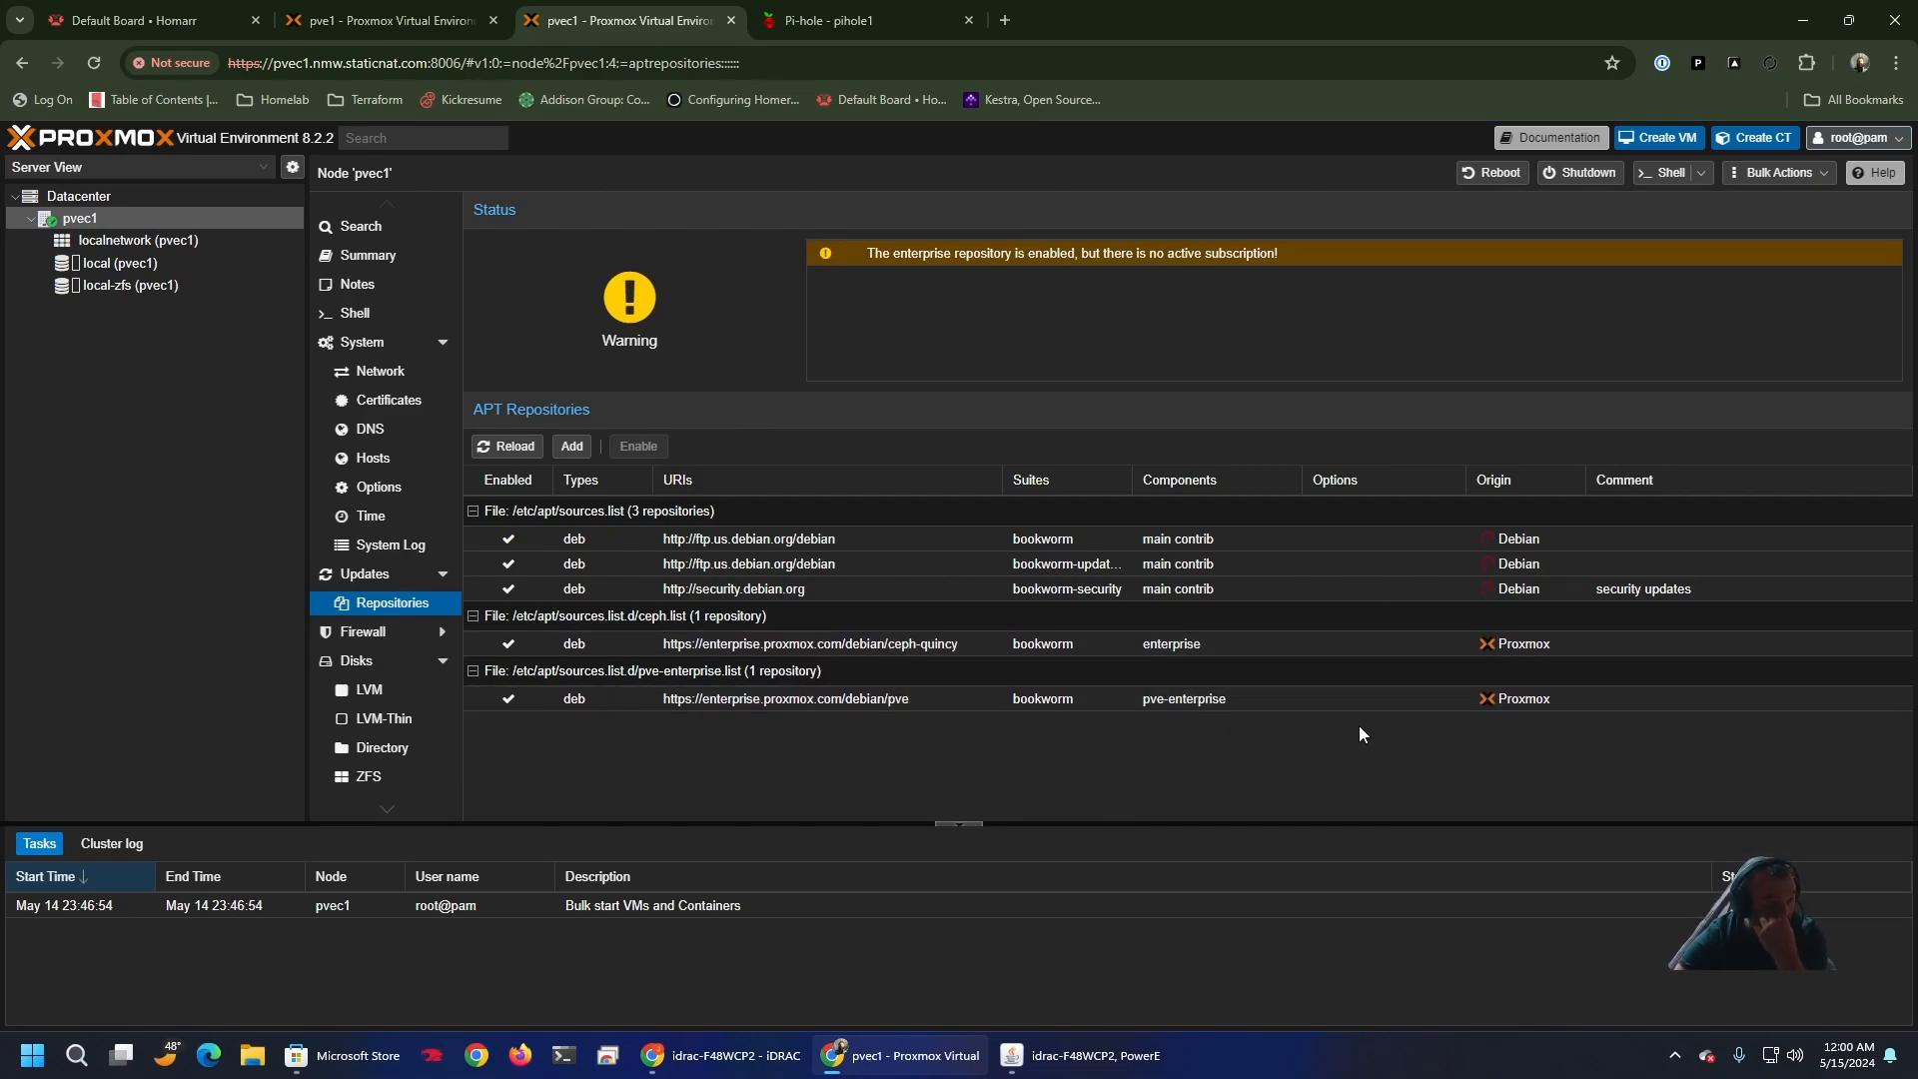
- Disable the ceph-quincy and pve-enterprise repositories on pvec1
left_click(602, 647)
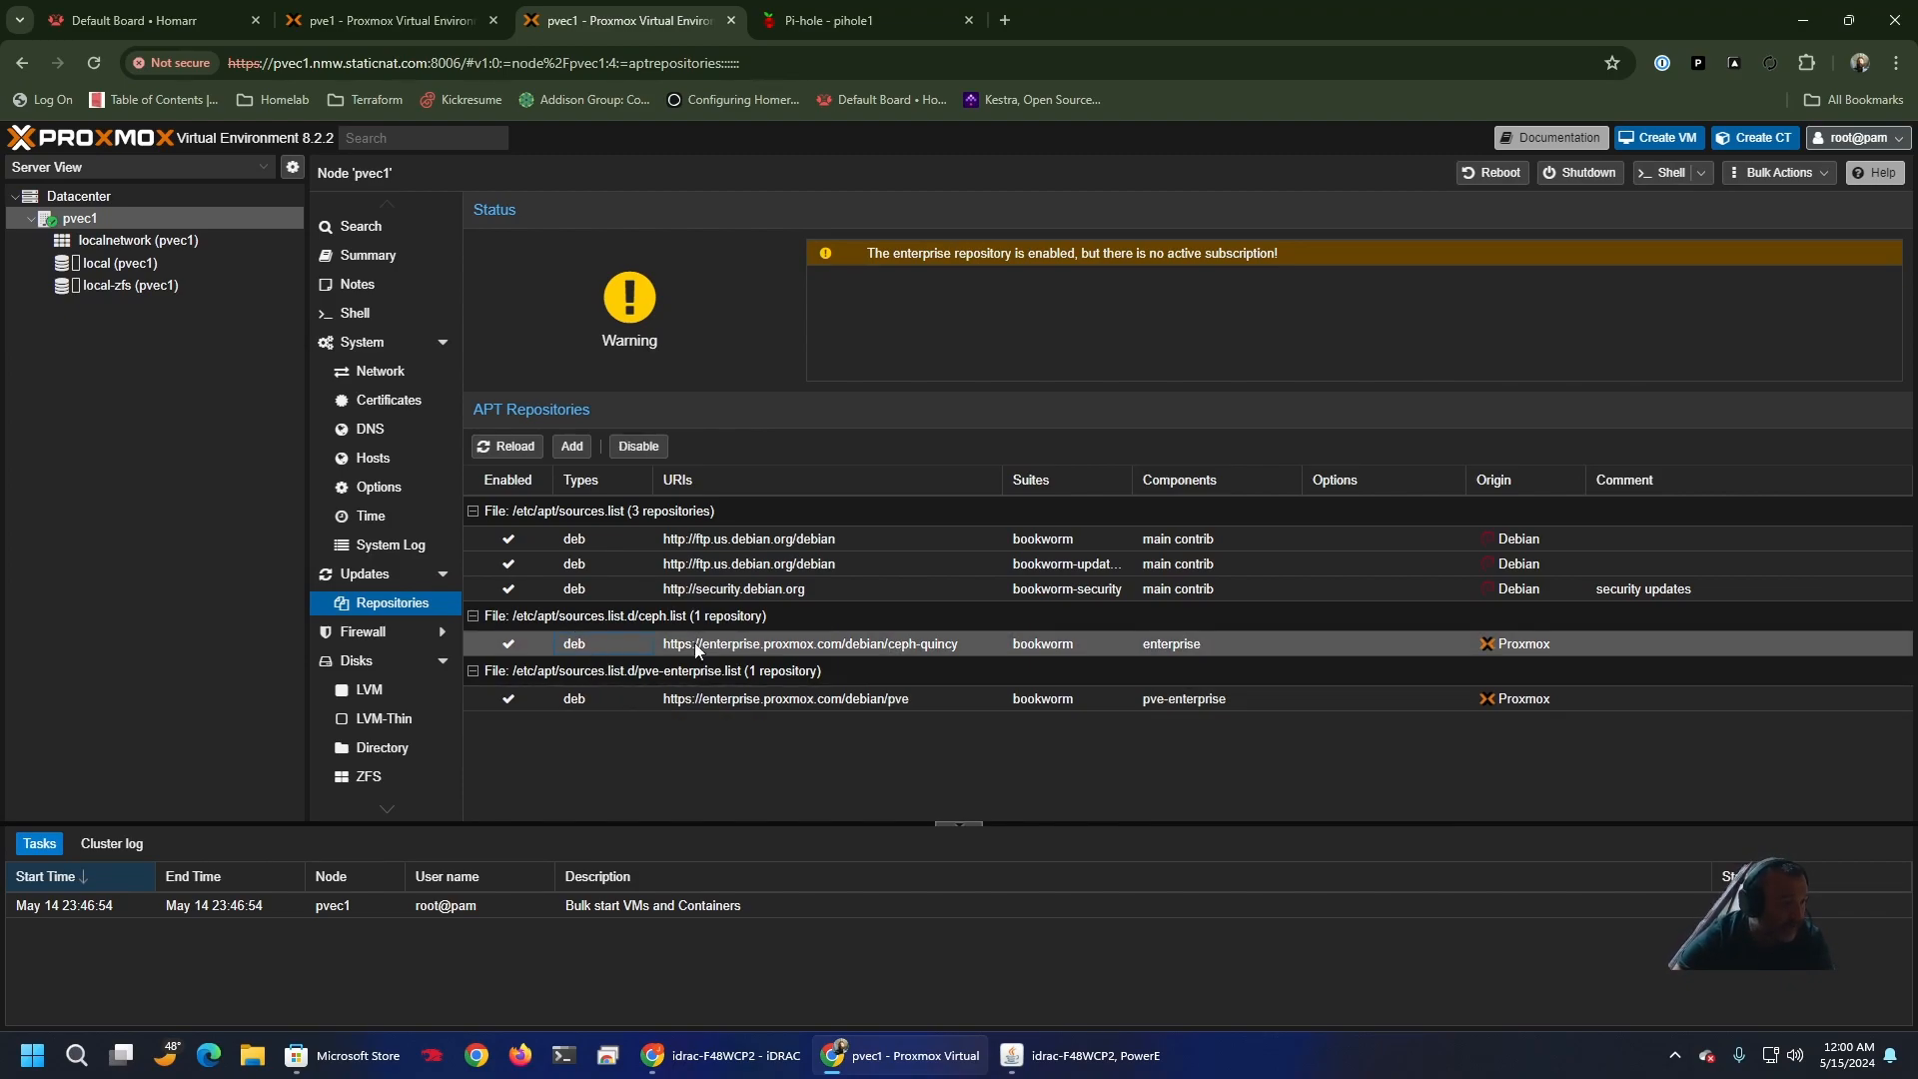
left_click(651, 445)
left_click(639, 704)
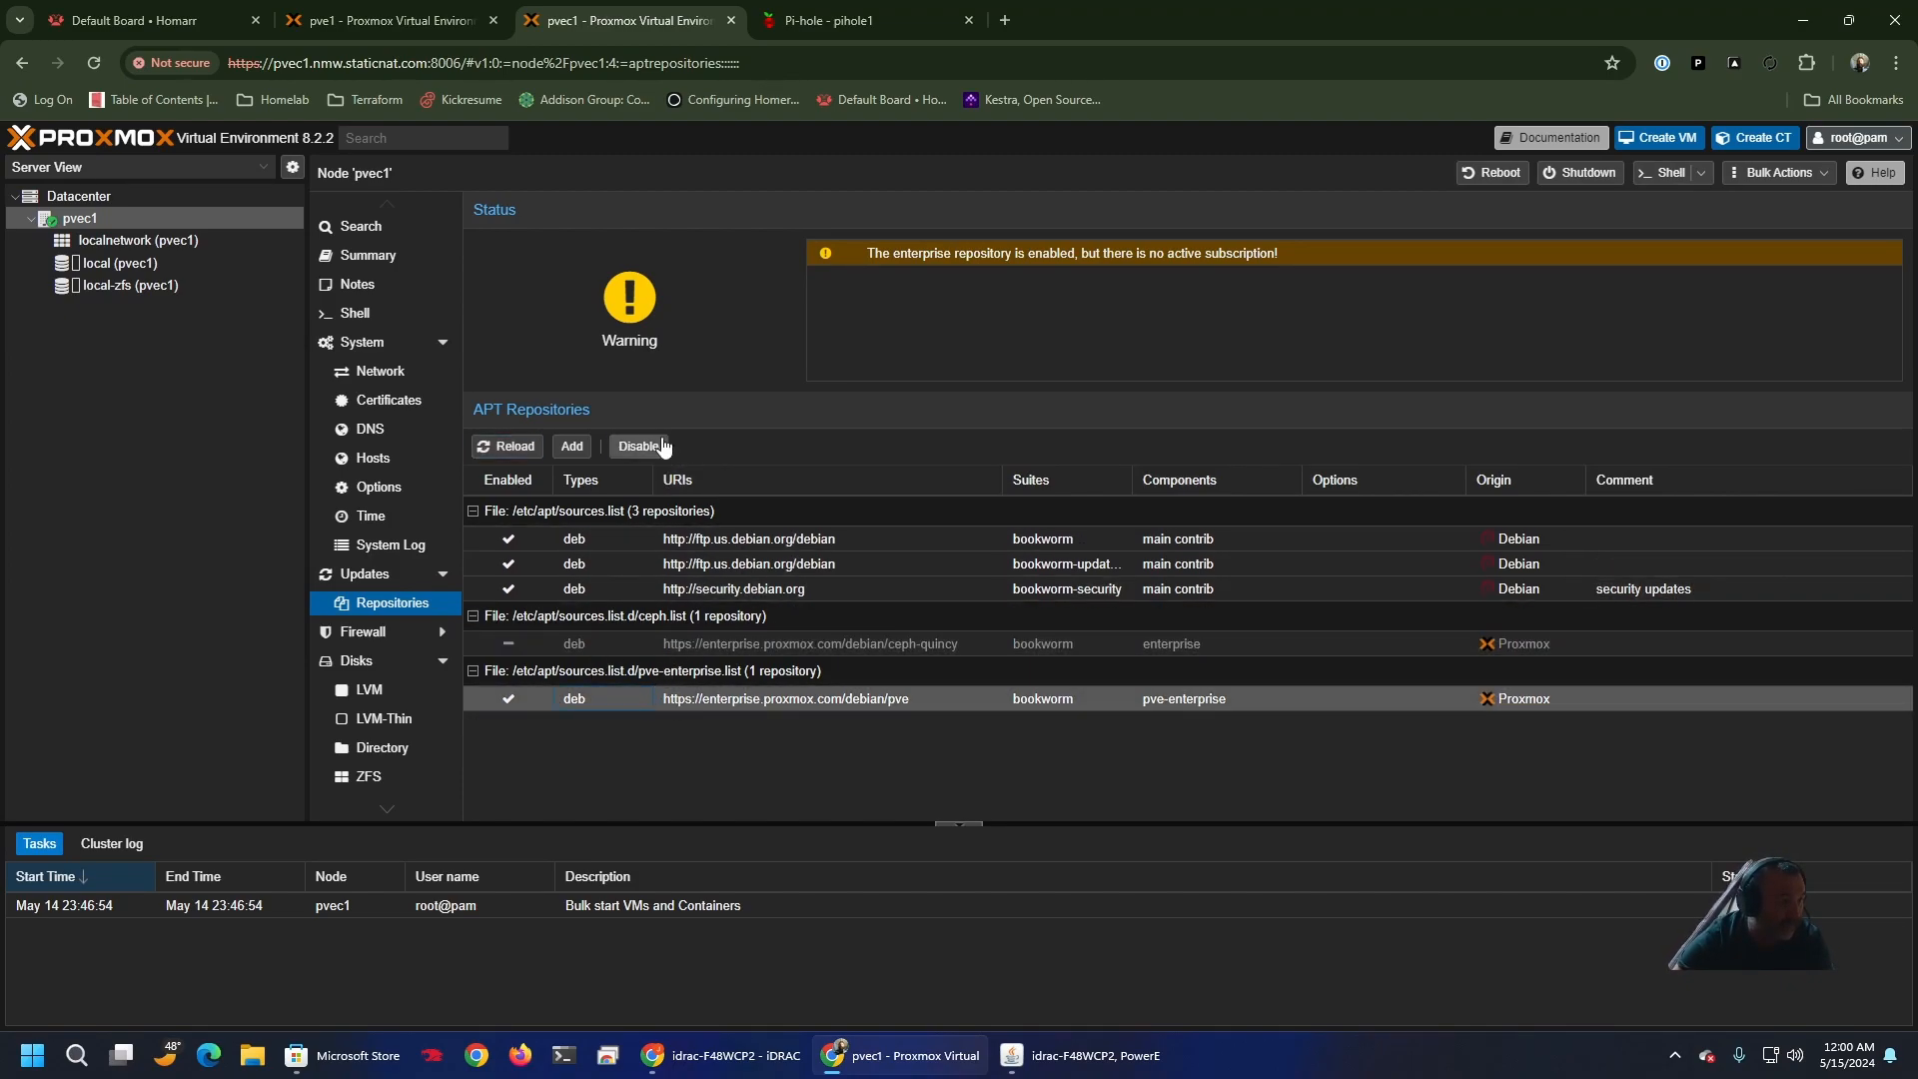
left_click(632, 447)
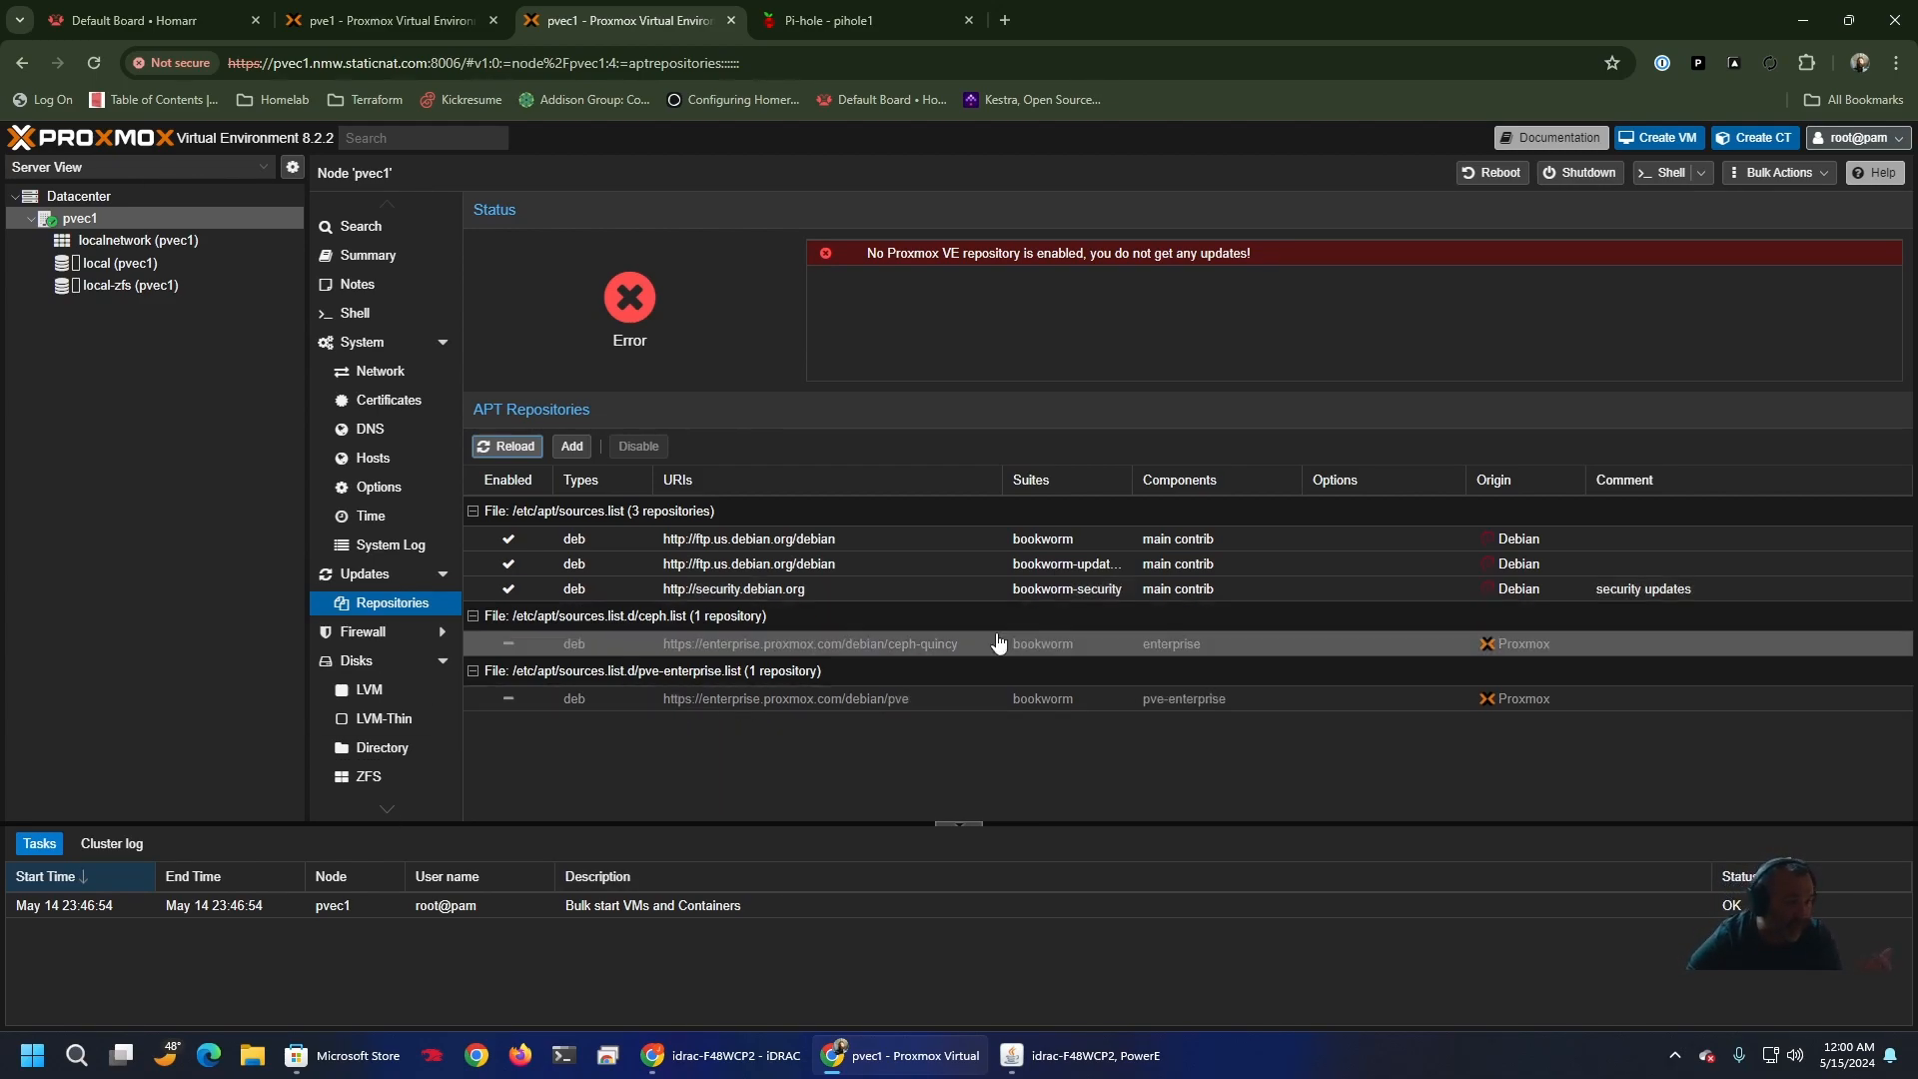
- Re-enable ceph-quincy and pve-enterprise, then return to pvec1's Updates list
left_click(741, 643)
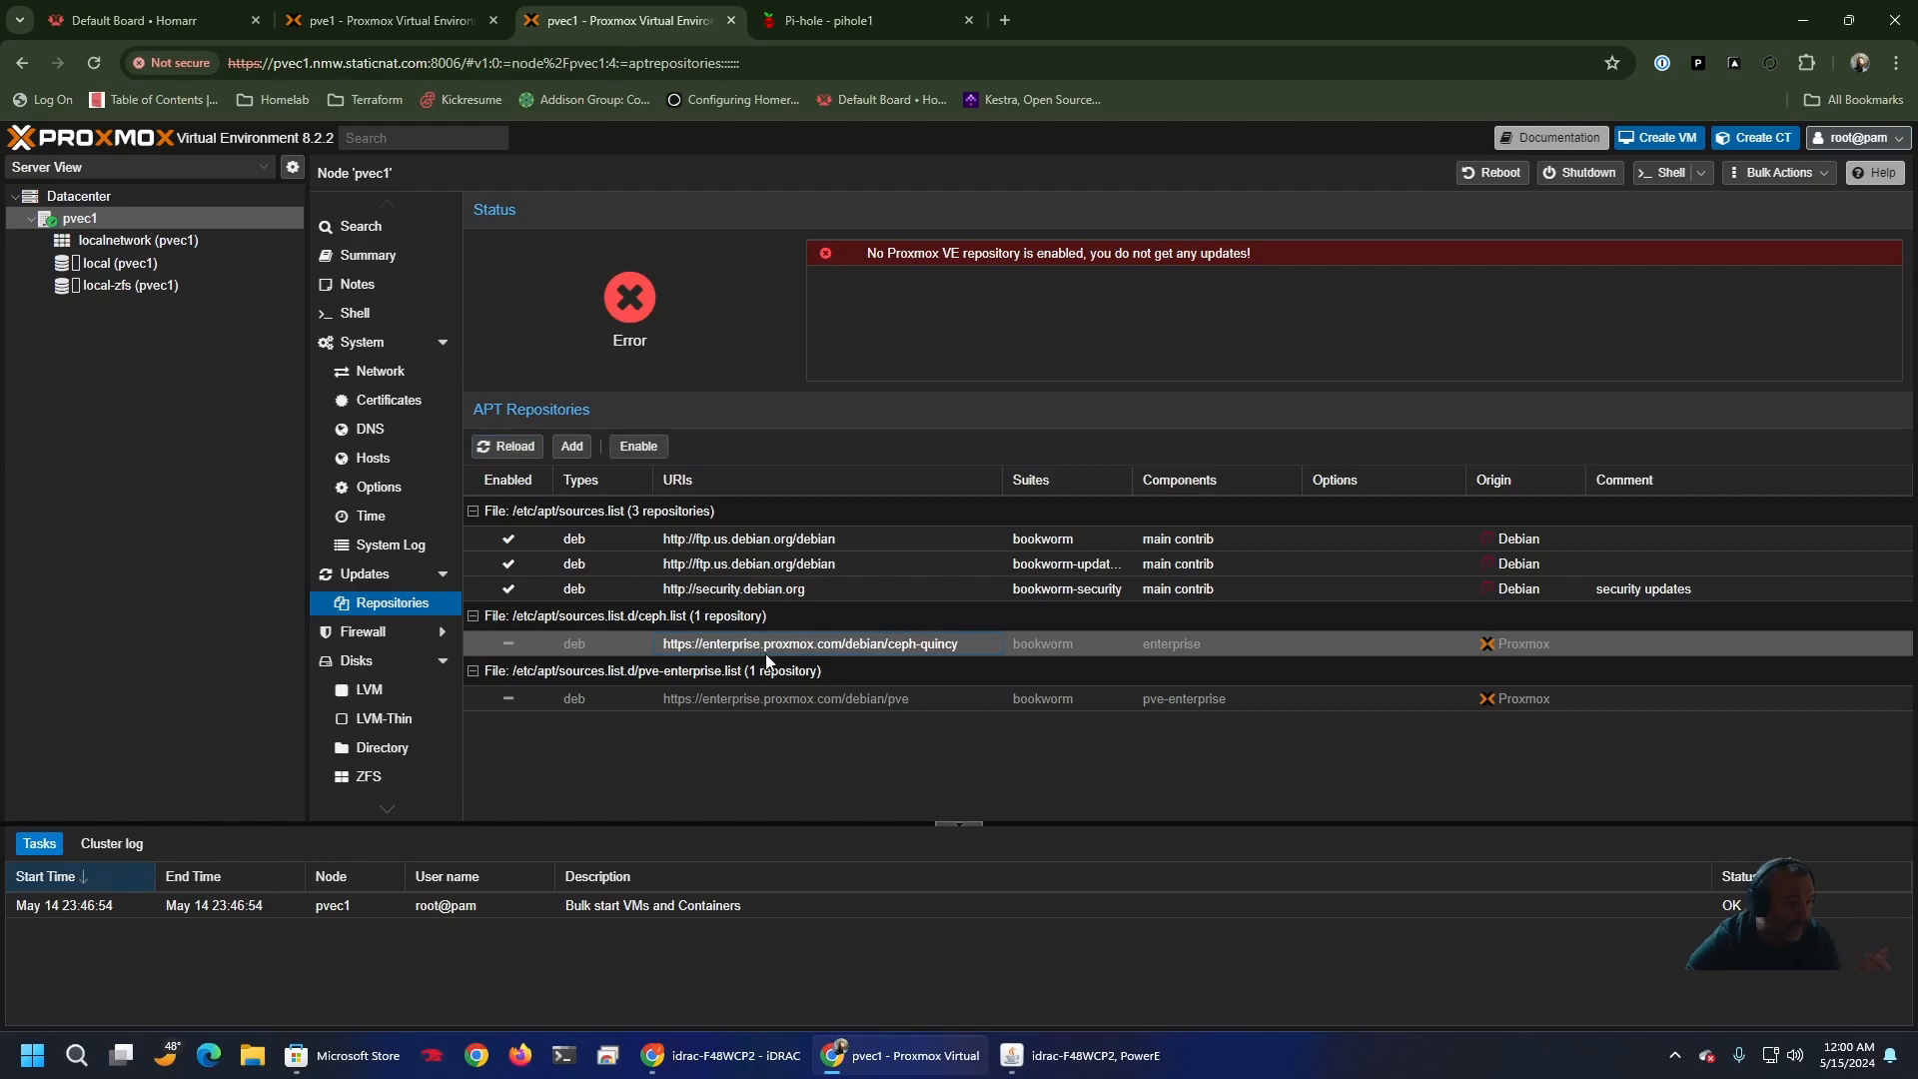
left_click(635, 445)
left_click(789, 698)
left_click(645, 445)
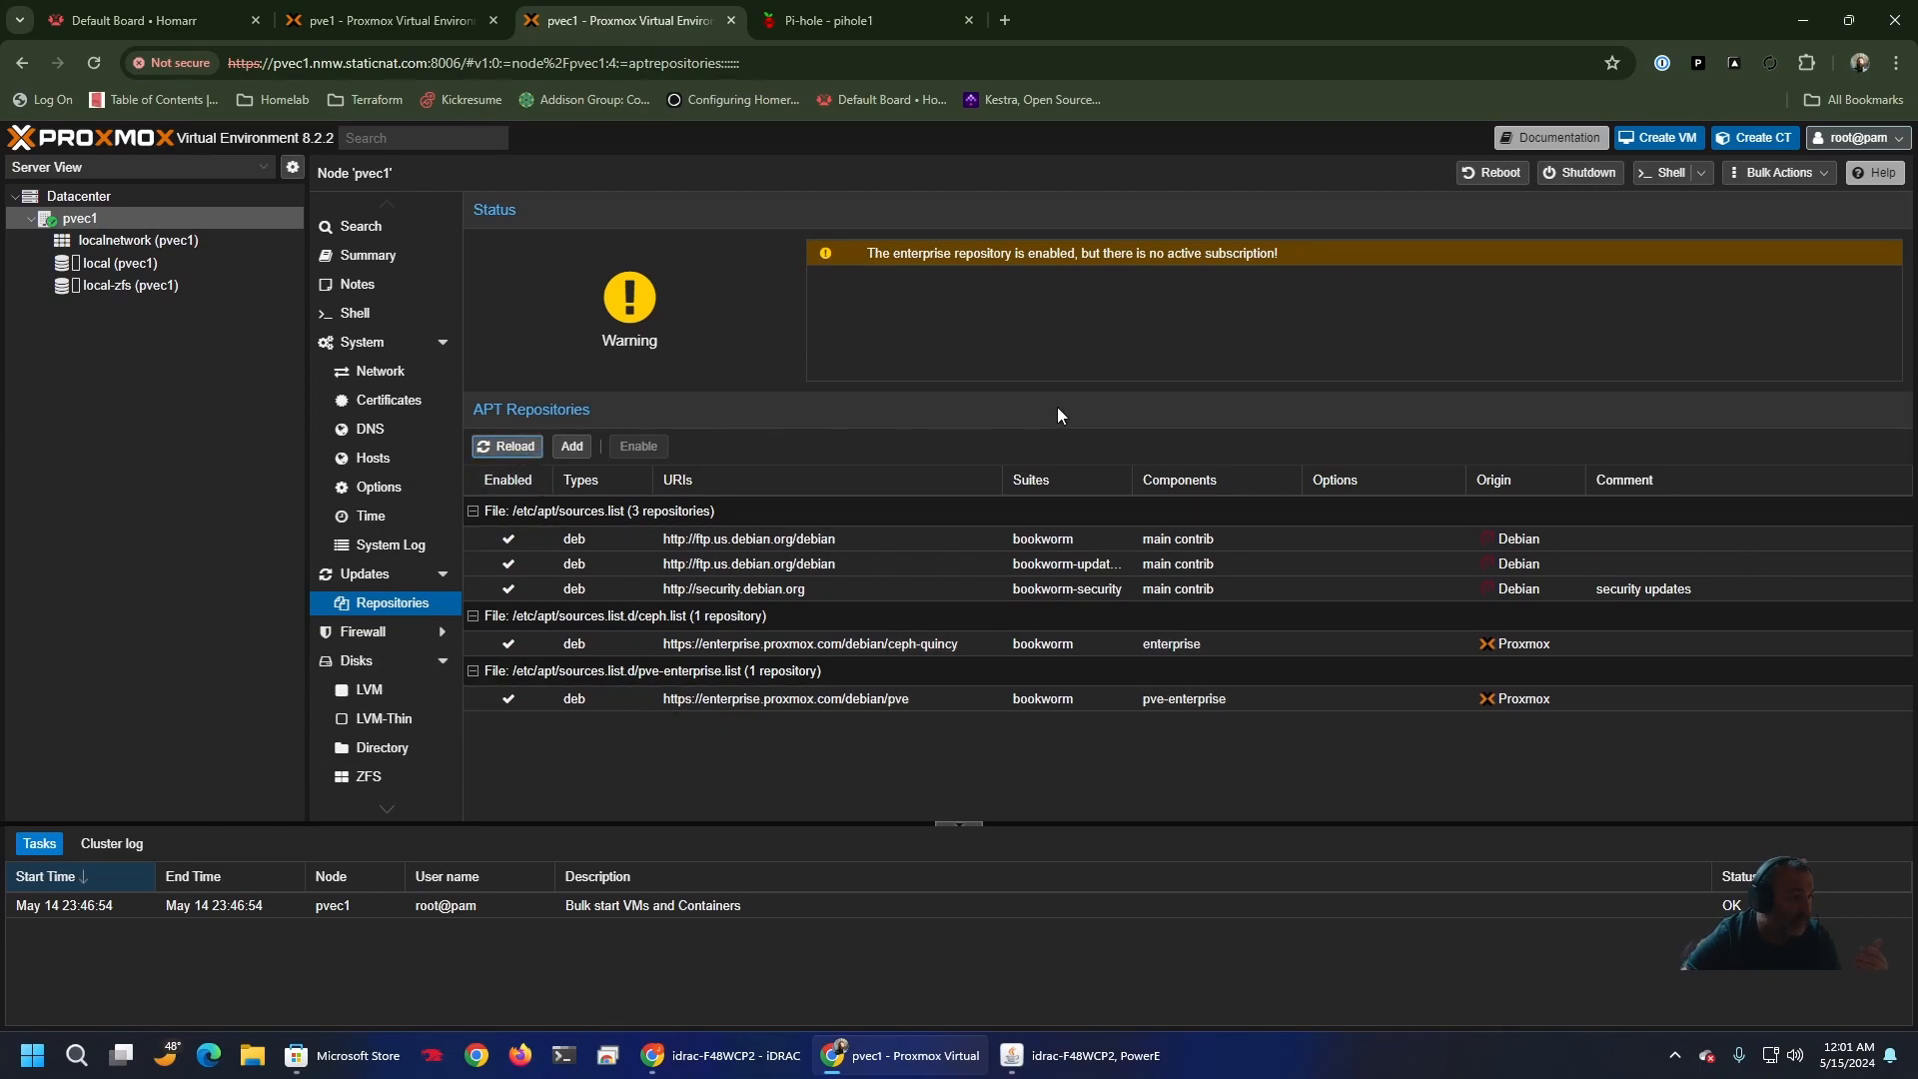
left_click(399, 576)
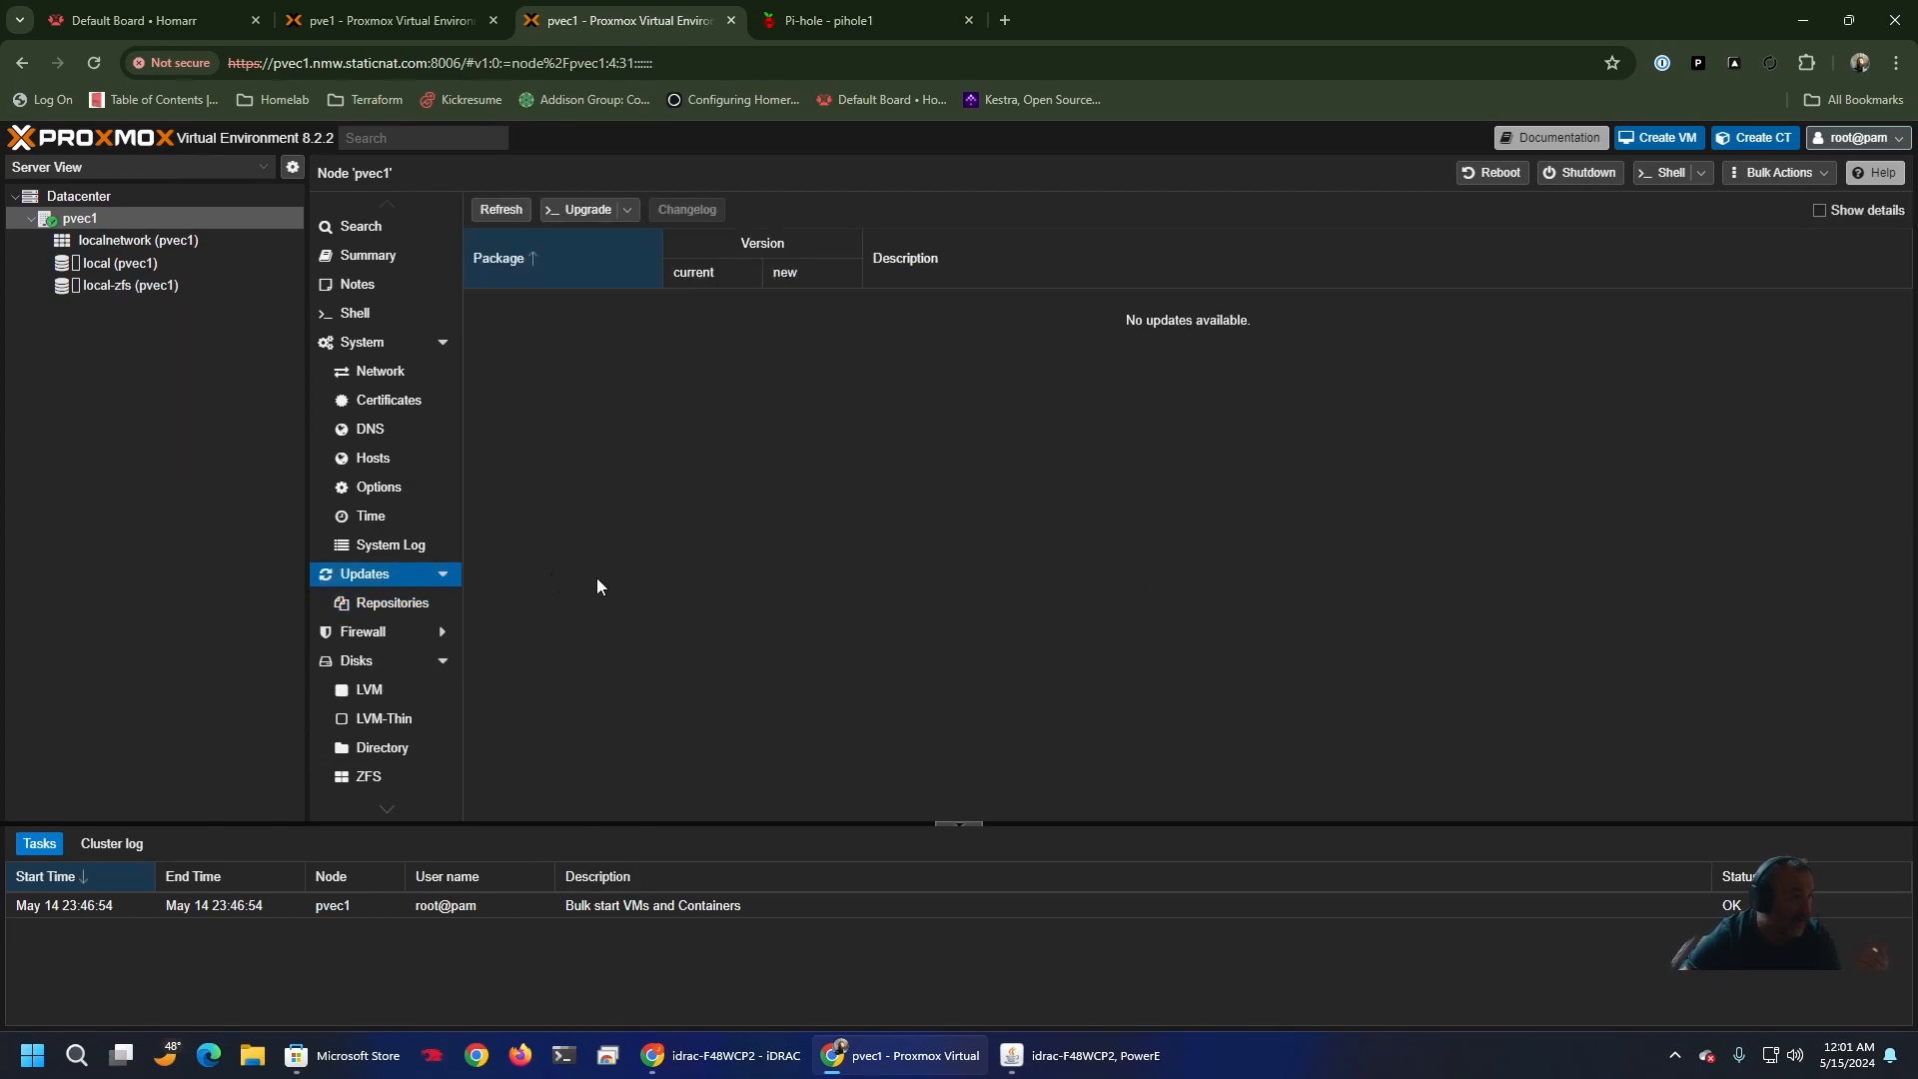
- Refresh pvec1's package database and check the 401 Unauthorized lines in the task log
left_click(499, 209)
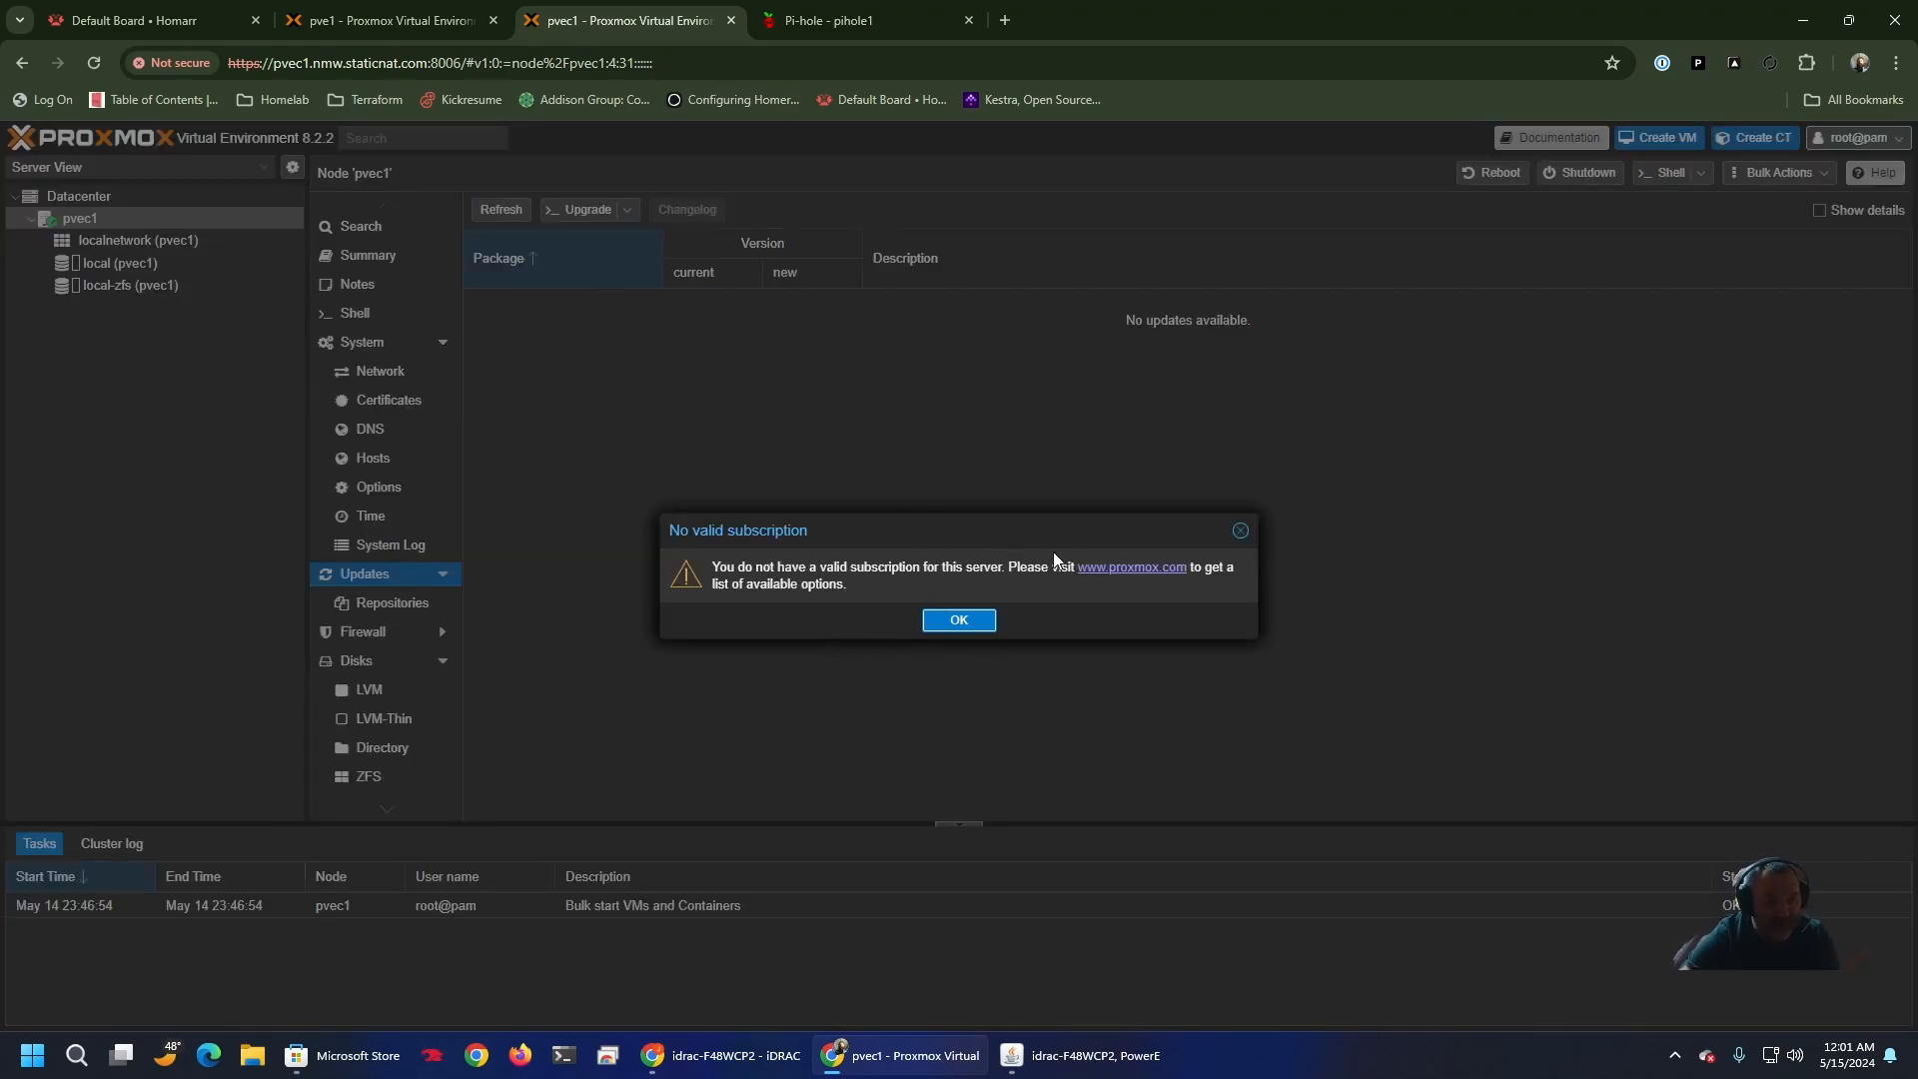
left_click(965, 620)
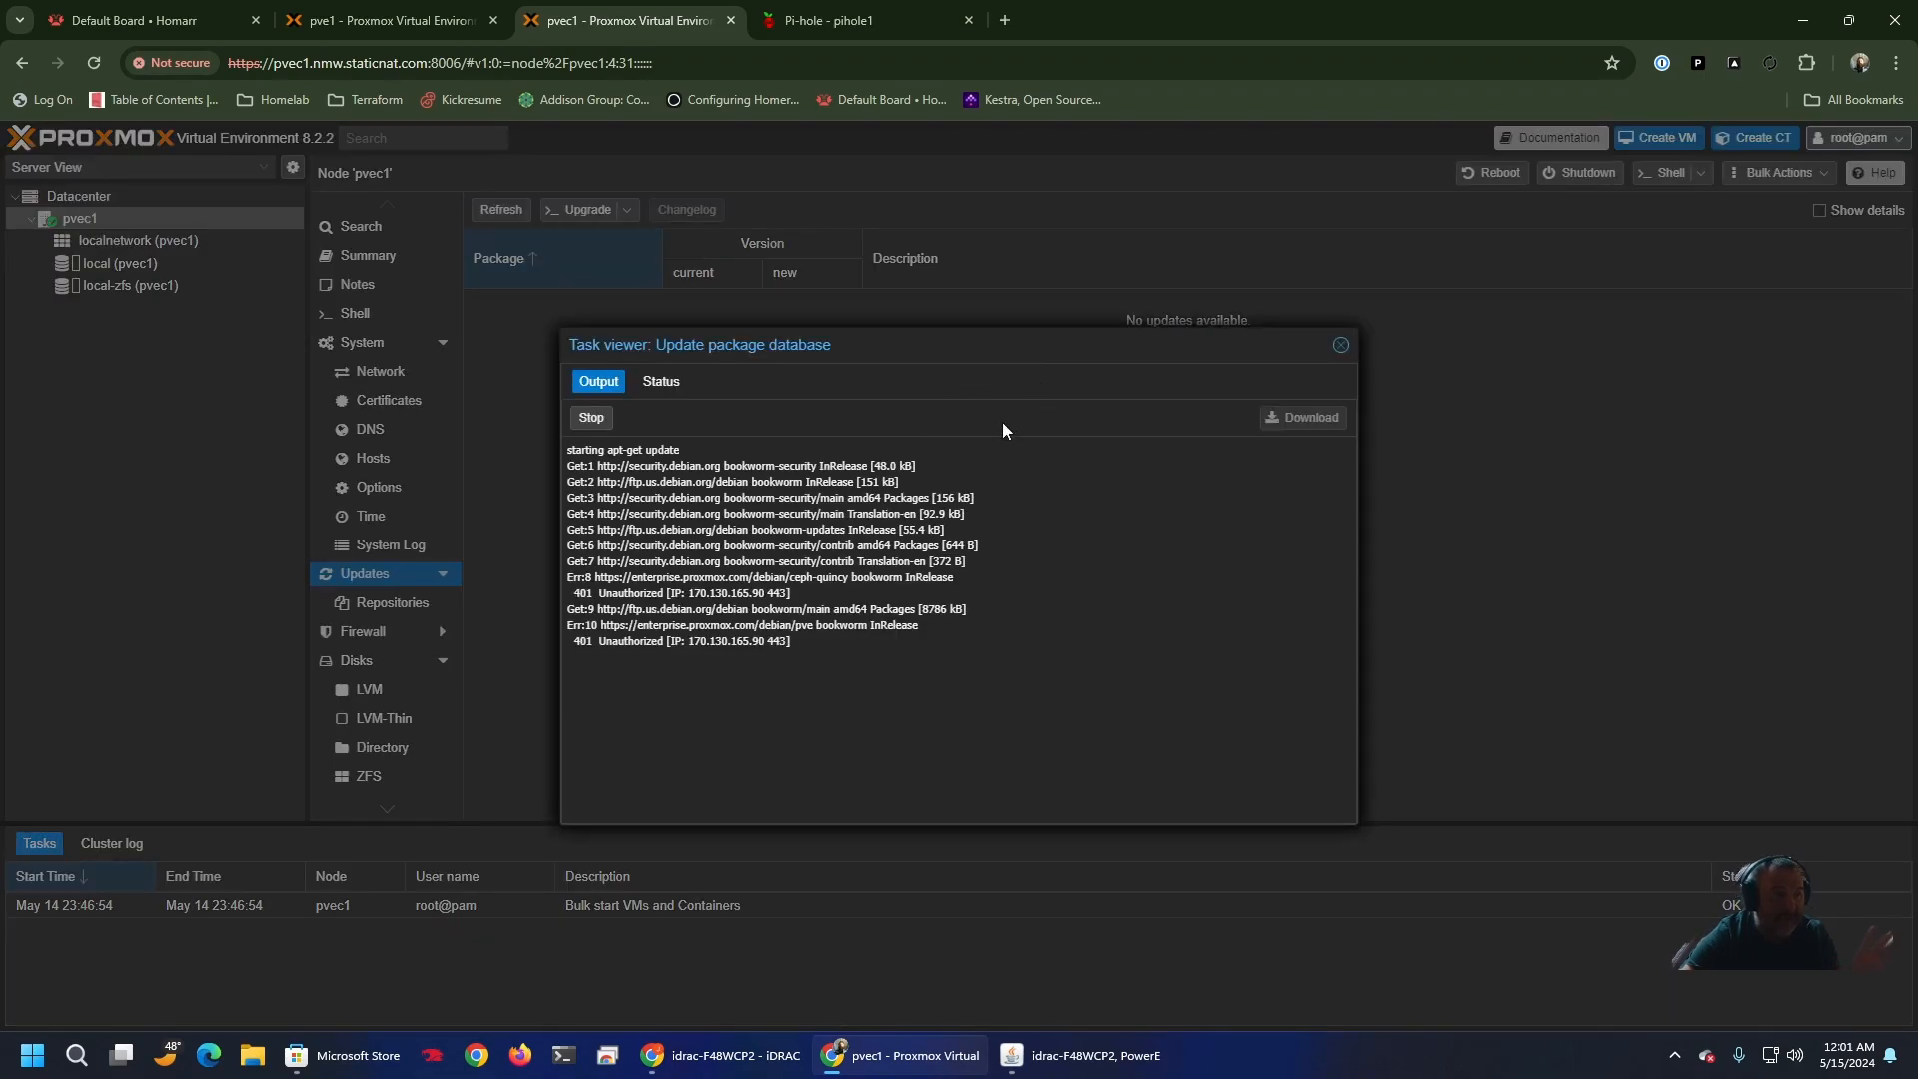
left_click_drag(571, 590, 877, 650)
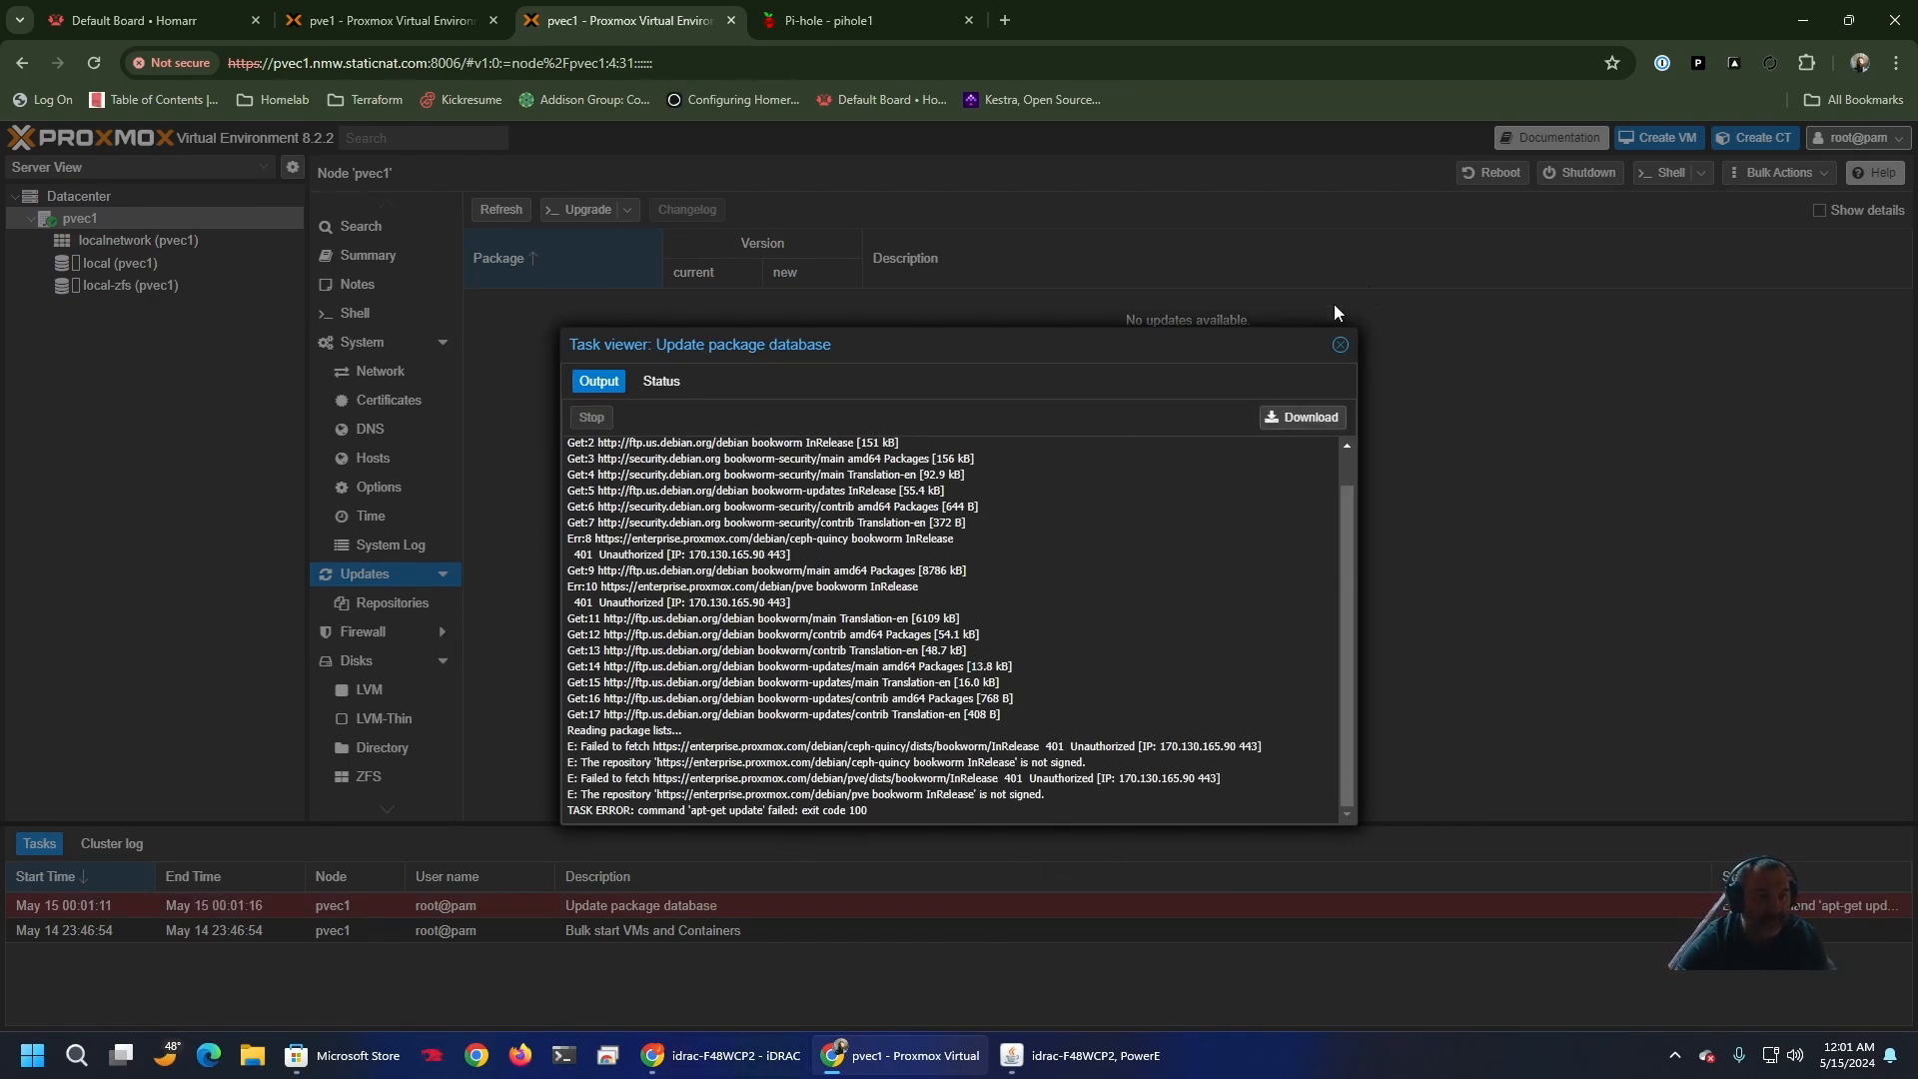
left_click(1340, 345)
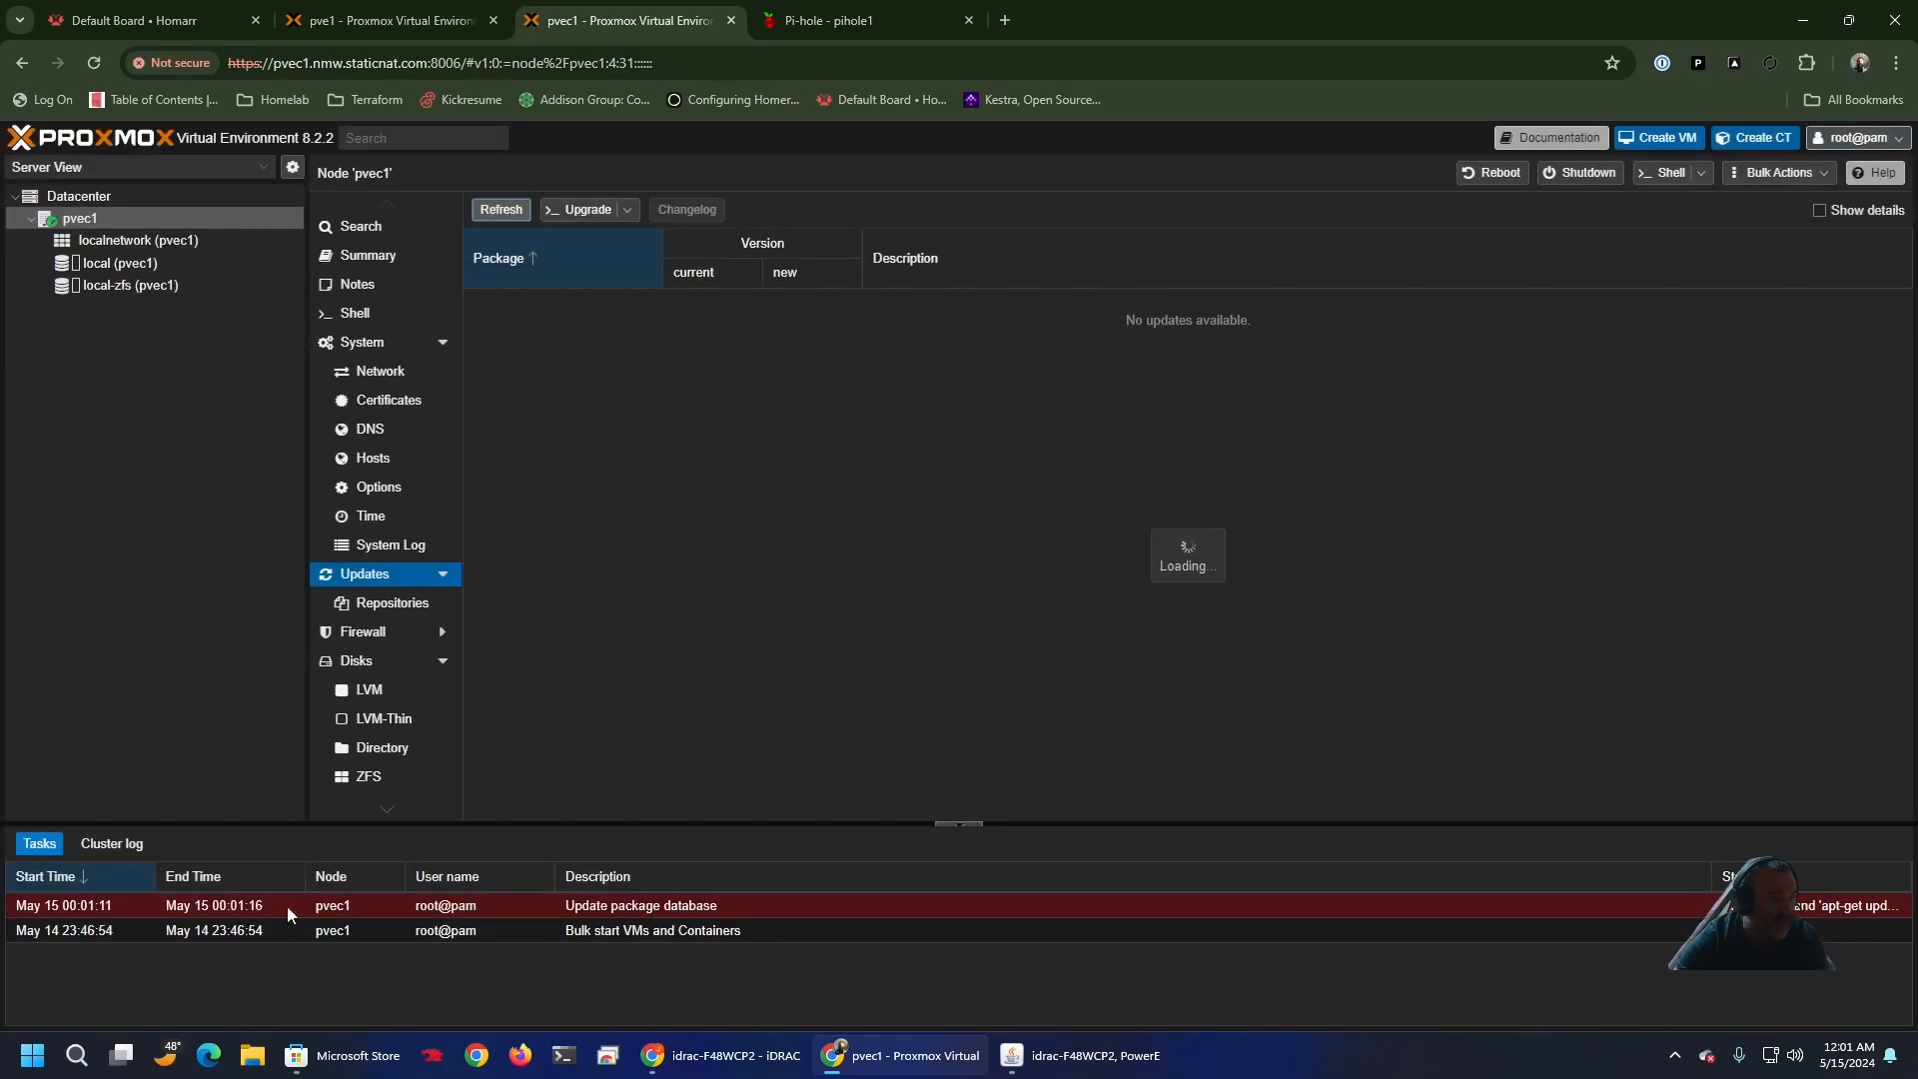
- Reopen the Update package database log to review the four failed-fetch errors, then return to Repositories
double_click(672, 905)
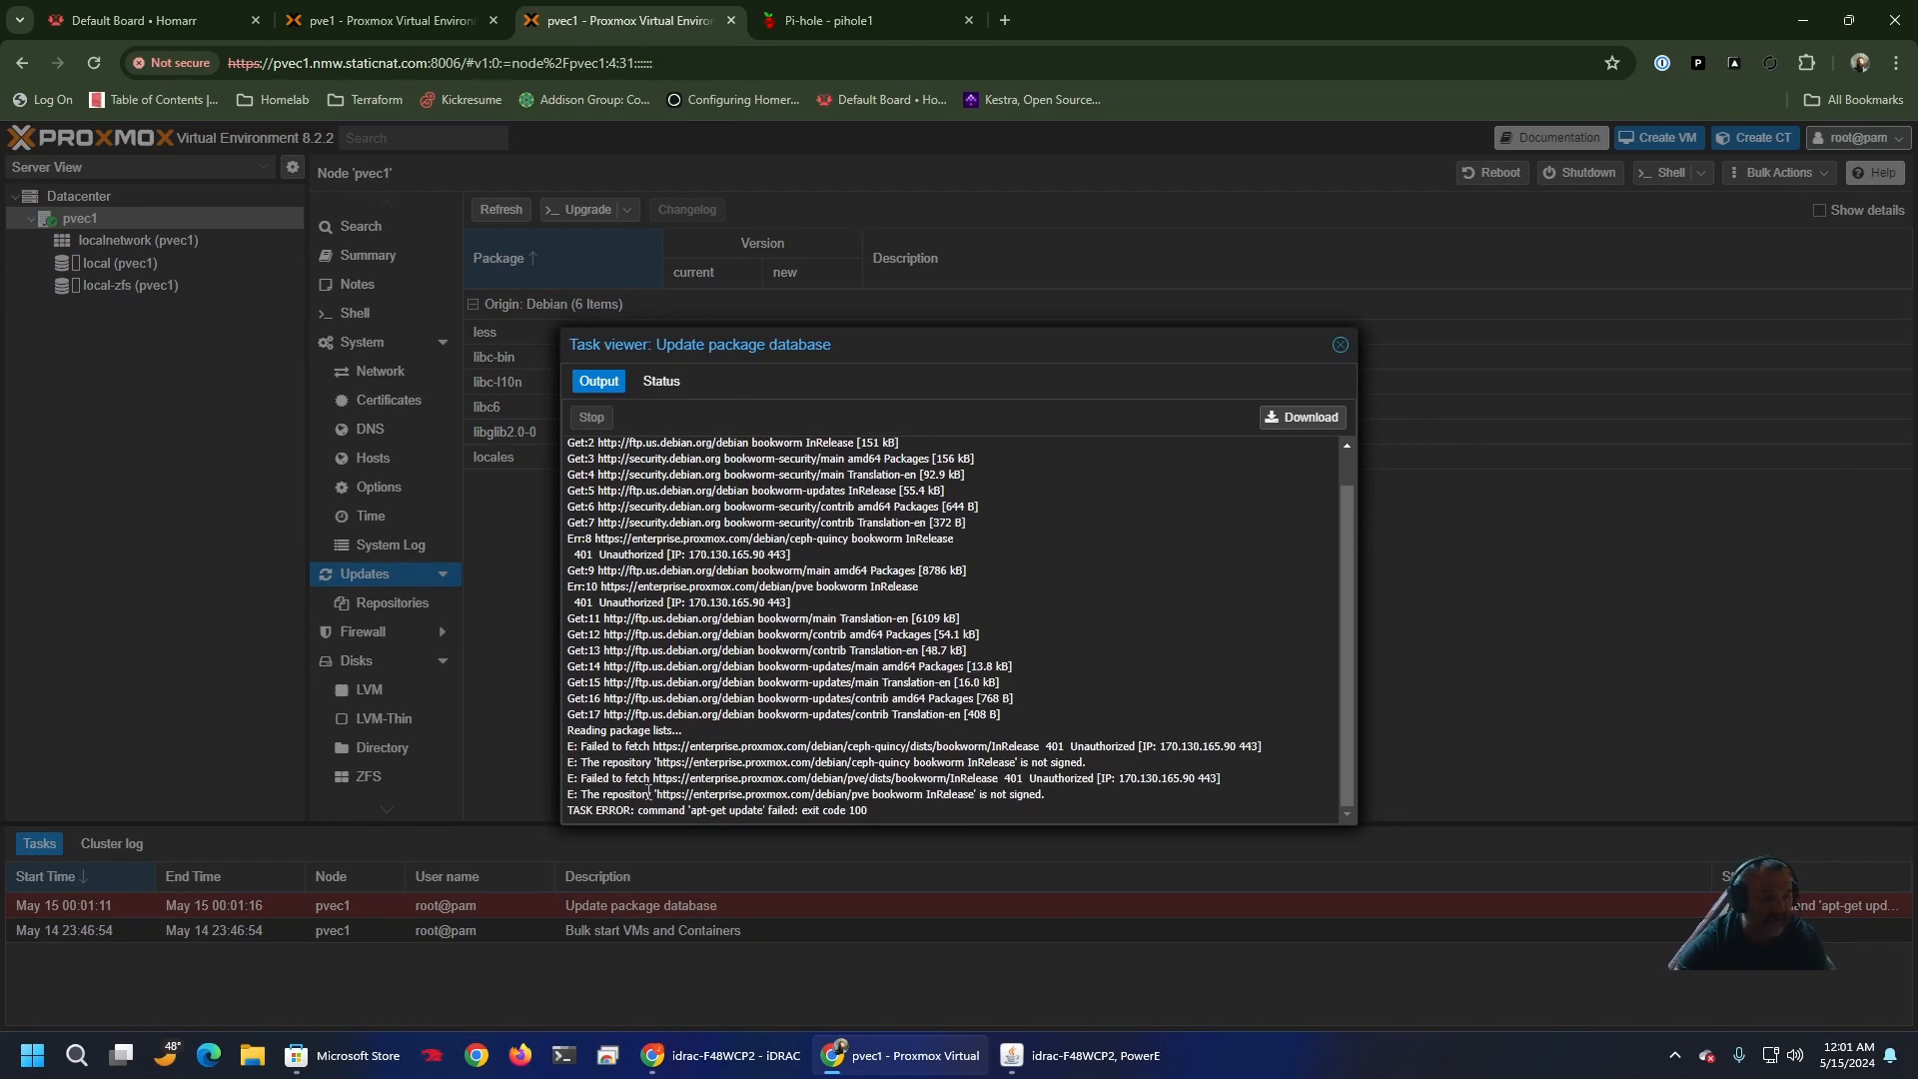
left_click_drag(567, 746, 924, 794)
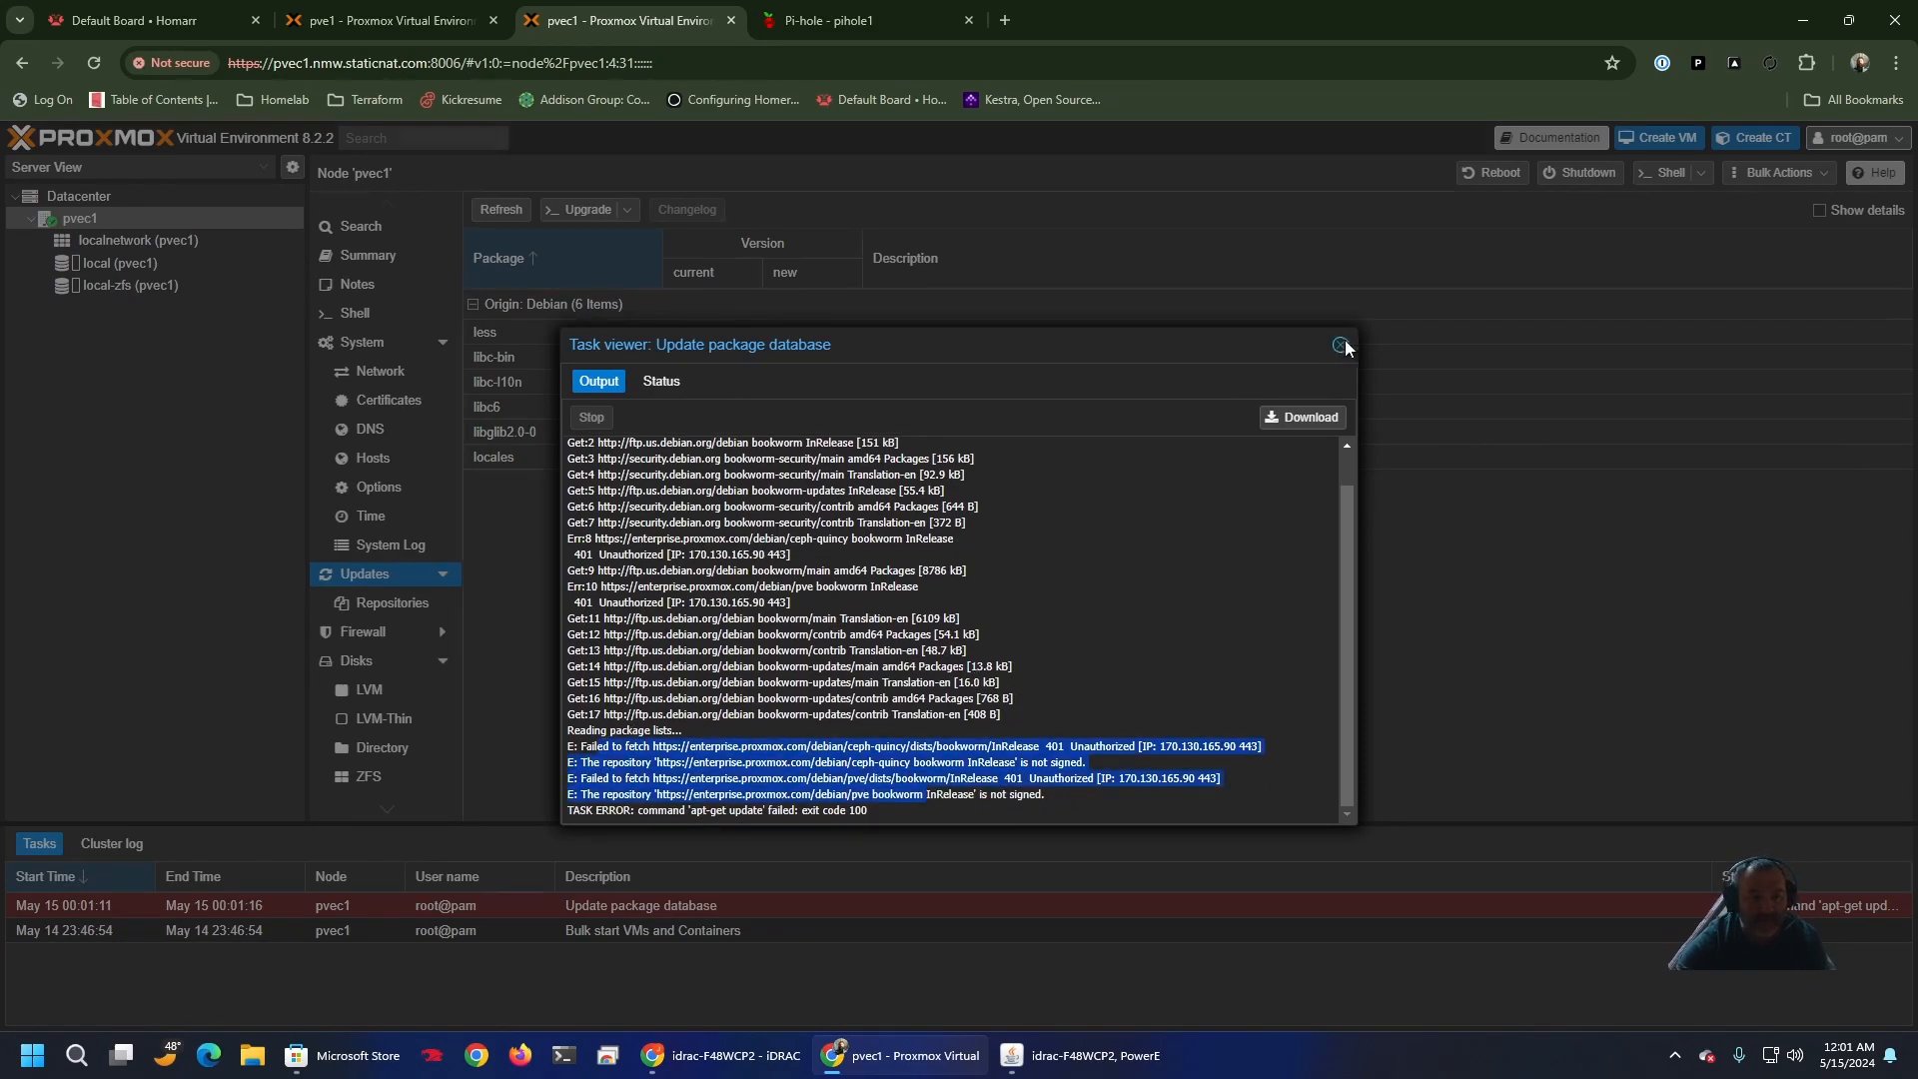
left_click(1341, 345)
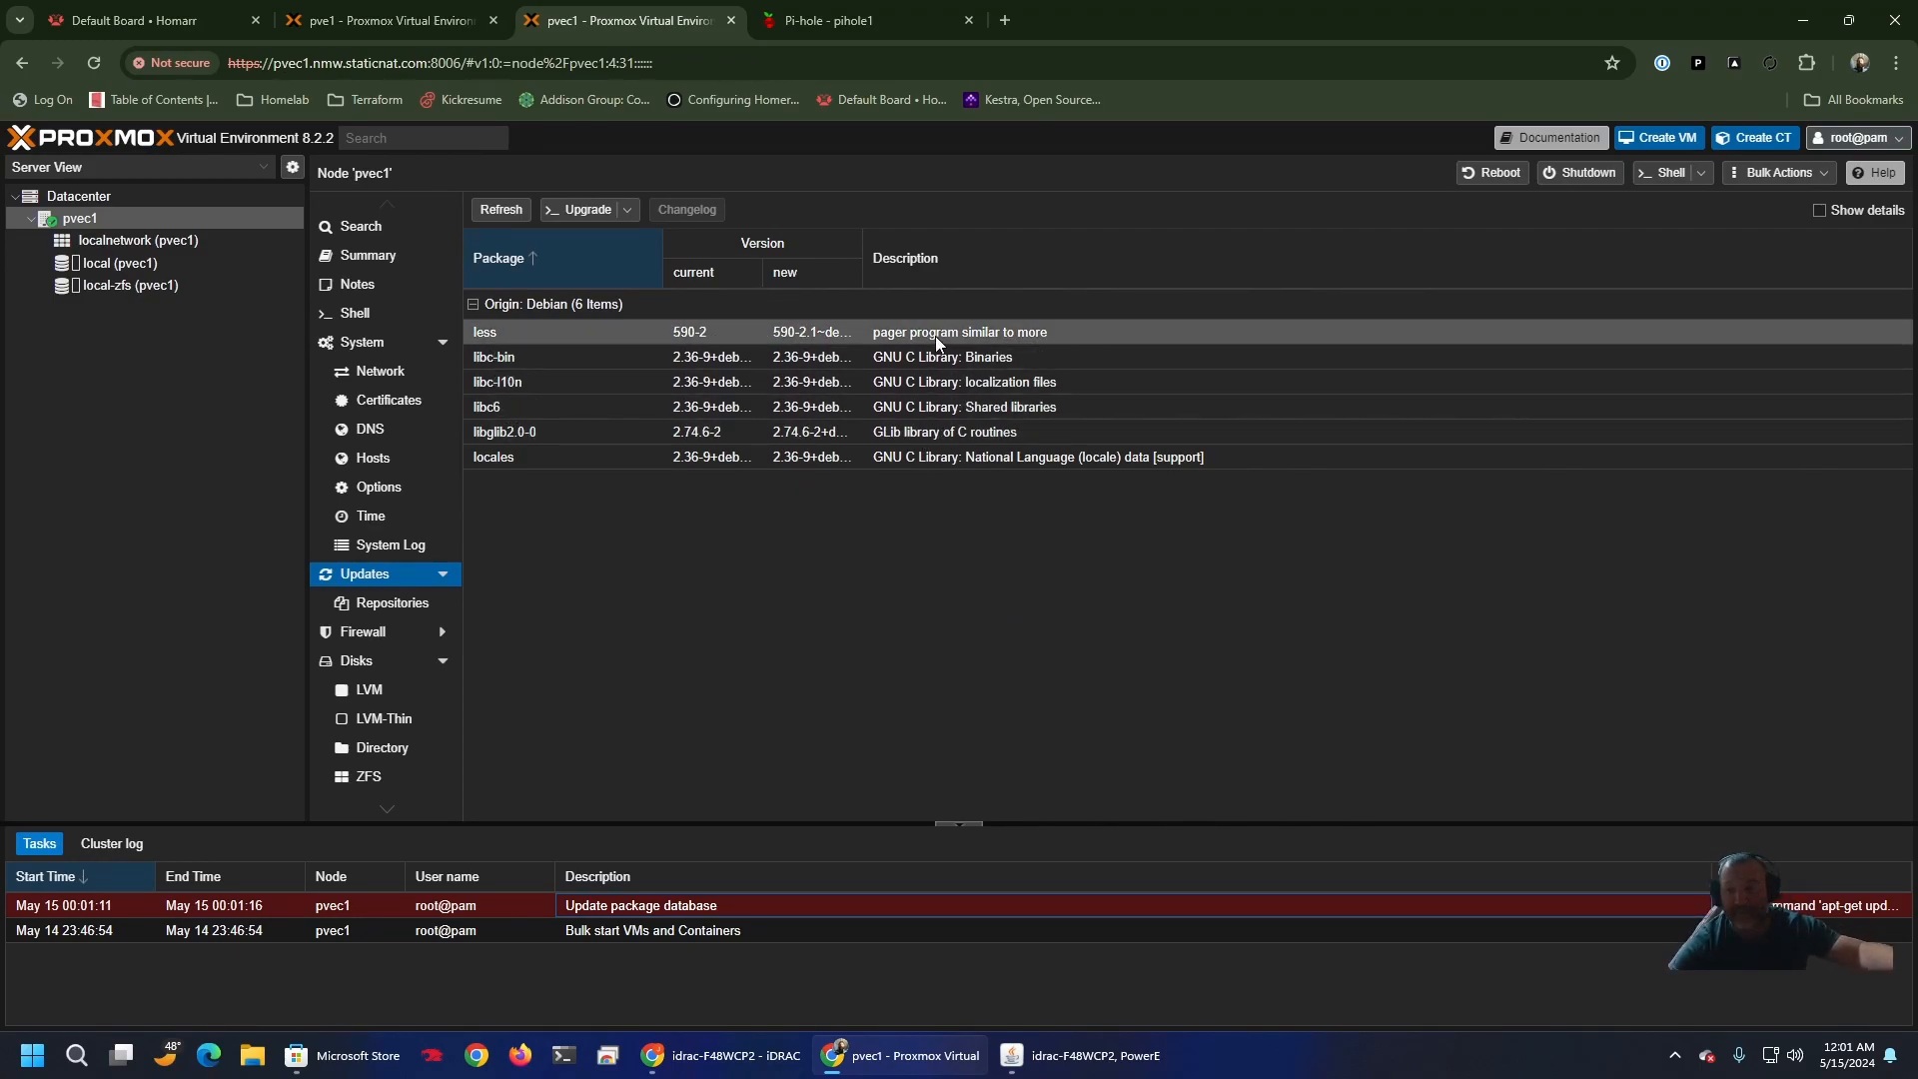
left_click(420, 606)
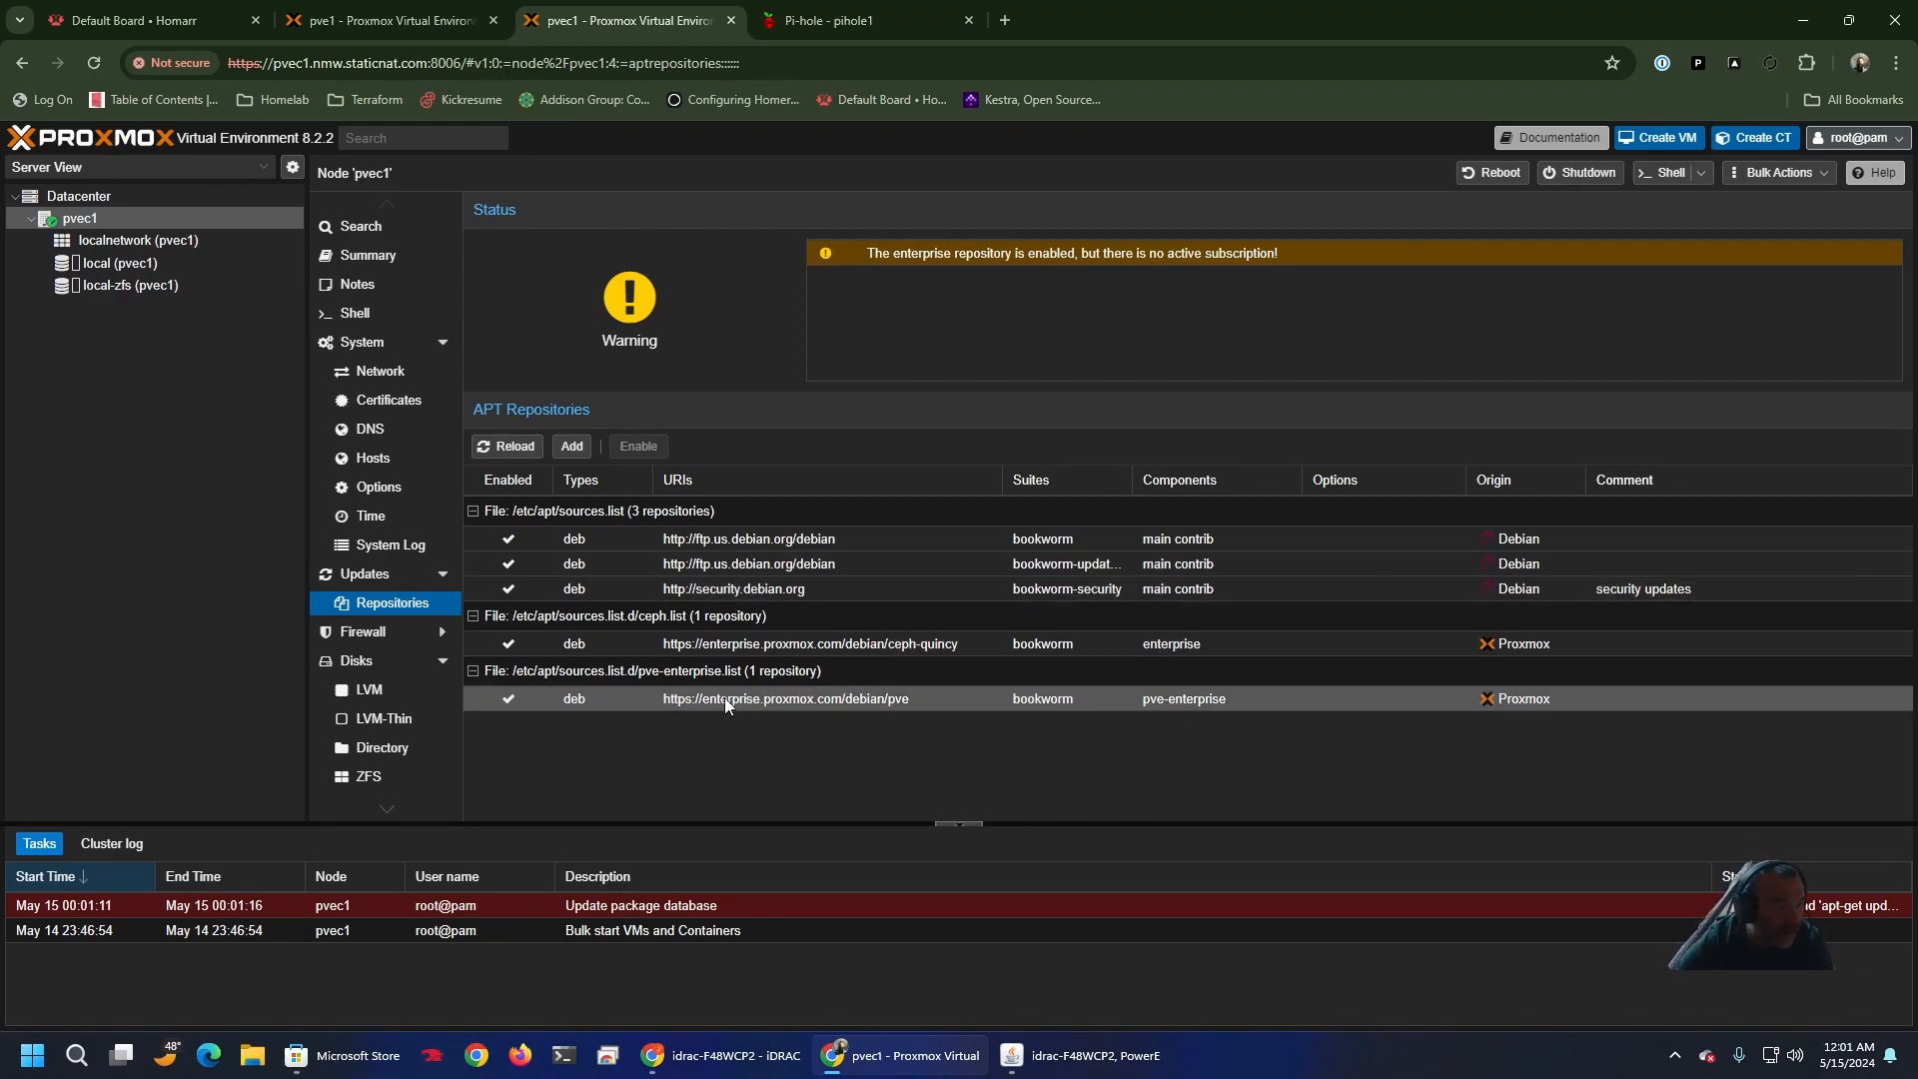
- Disable the pve-enterprise and ceph-quincy enterprise repositories on pvec1
left_click(693, 699)
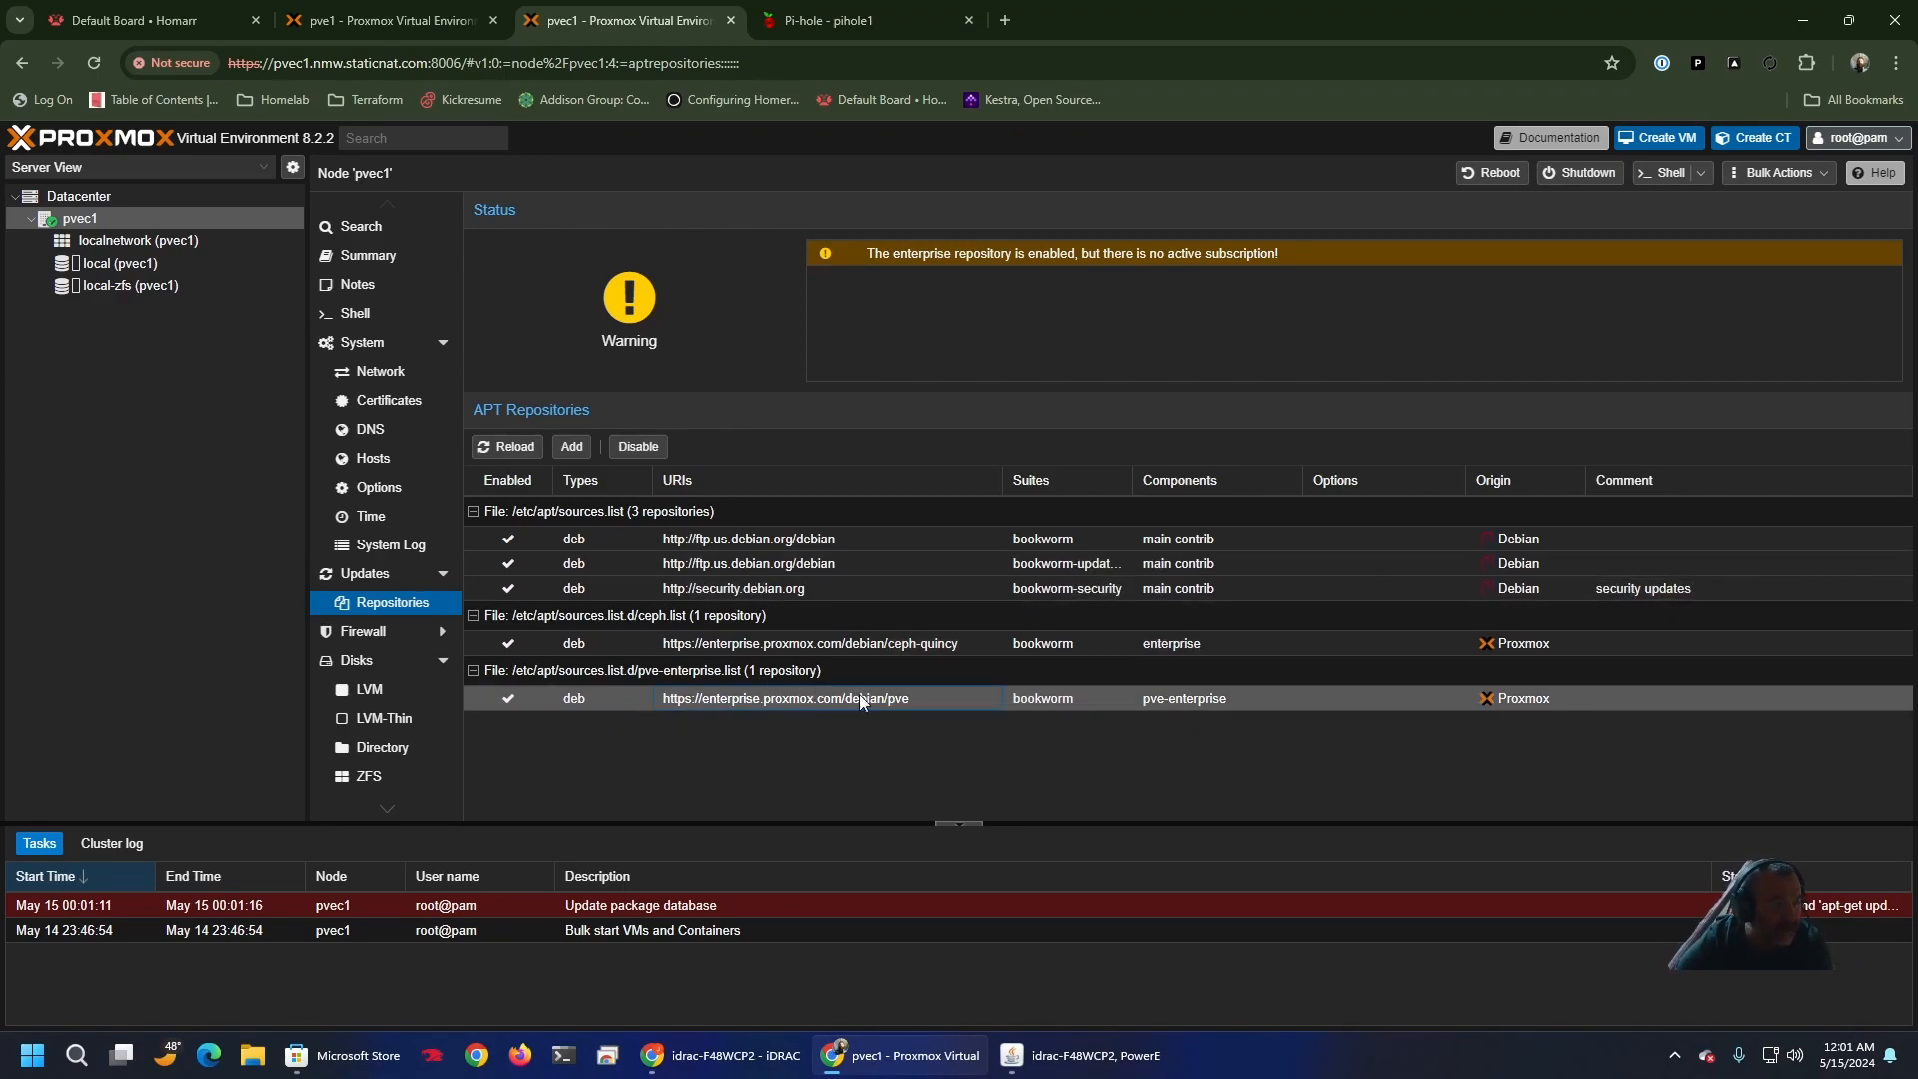
left_click(637, 447)
left_click(765, 643)
left_click(637, 446)
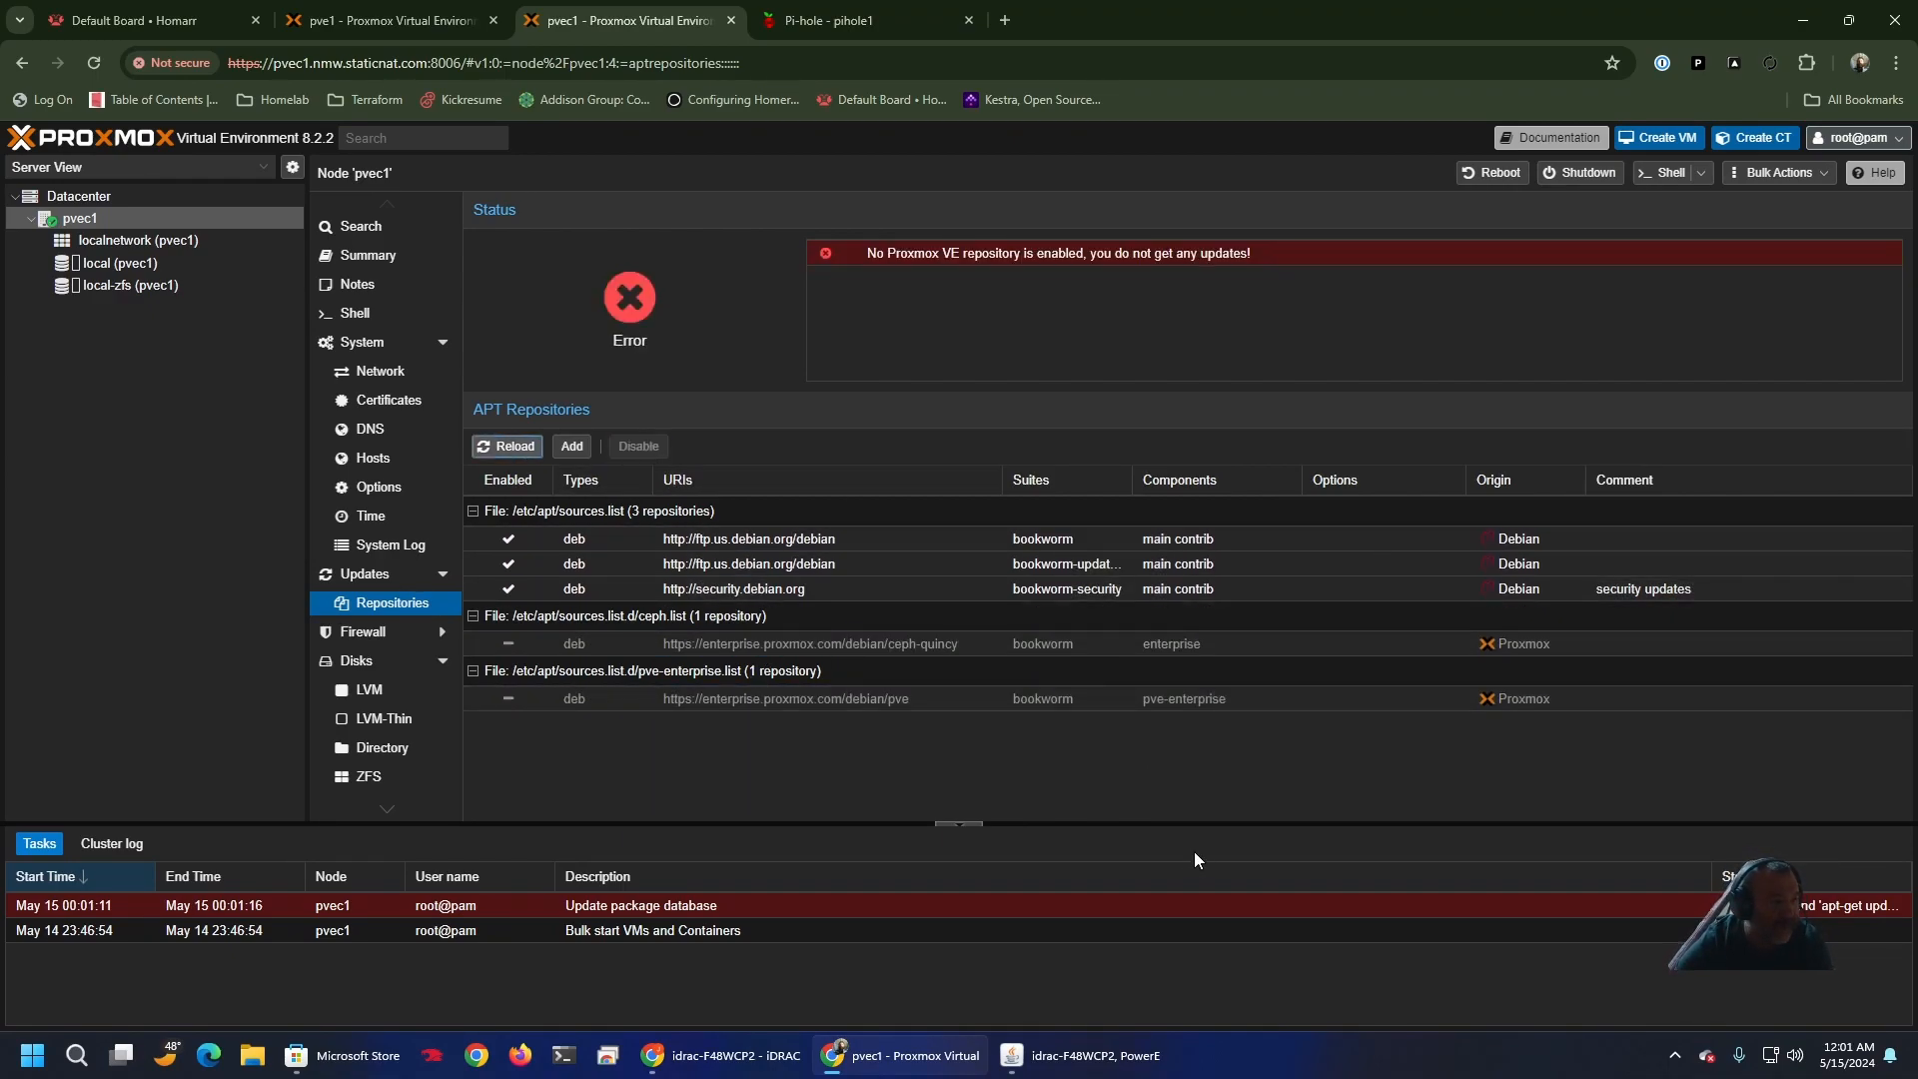
- Add the pve-no-subscription repository to pvec1's sources.list
left_click(571, 445)
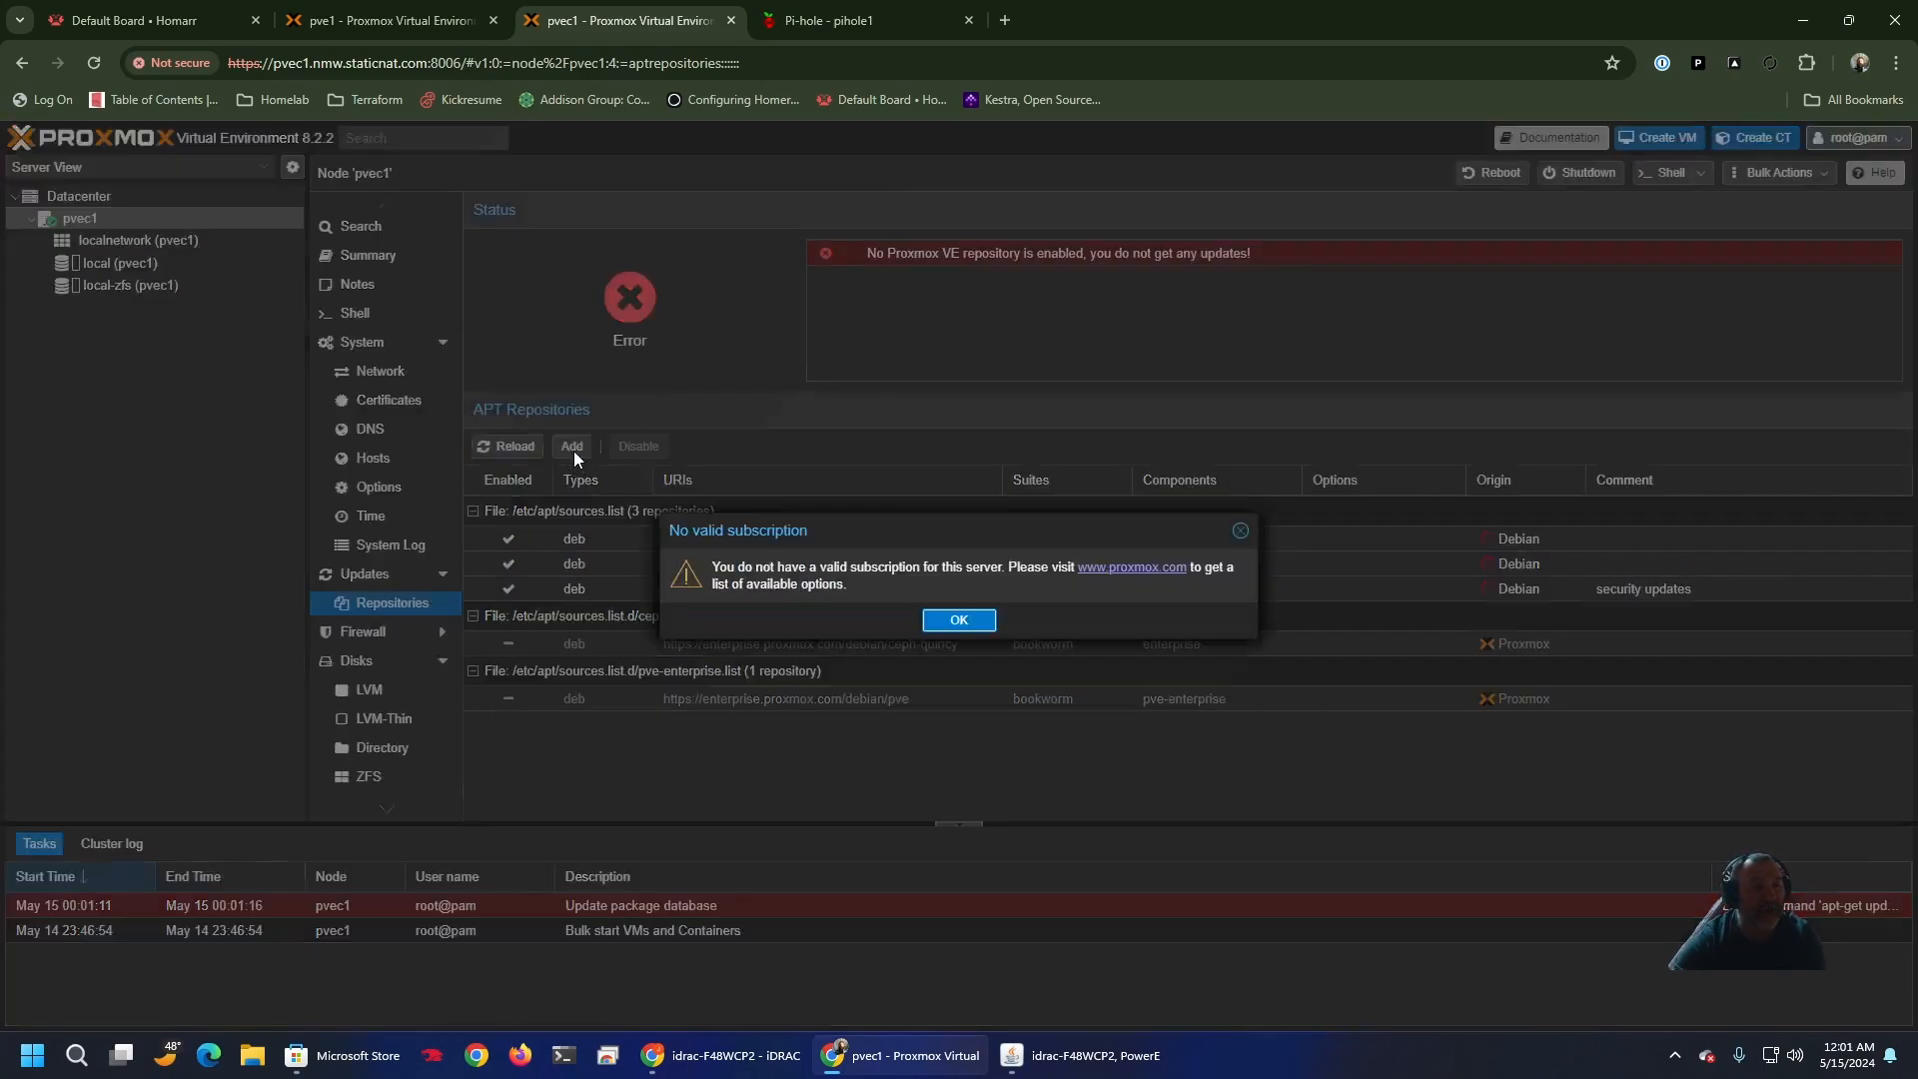
left_click(956, 623)
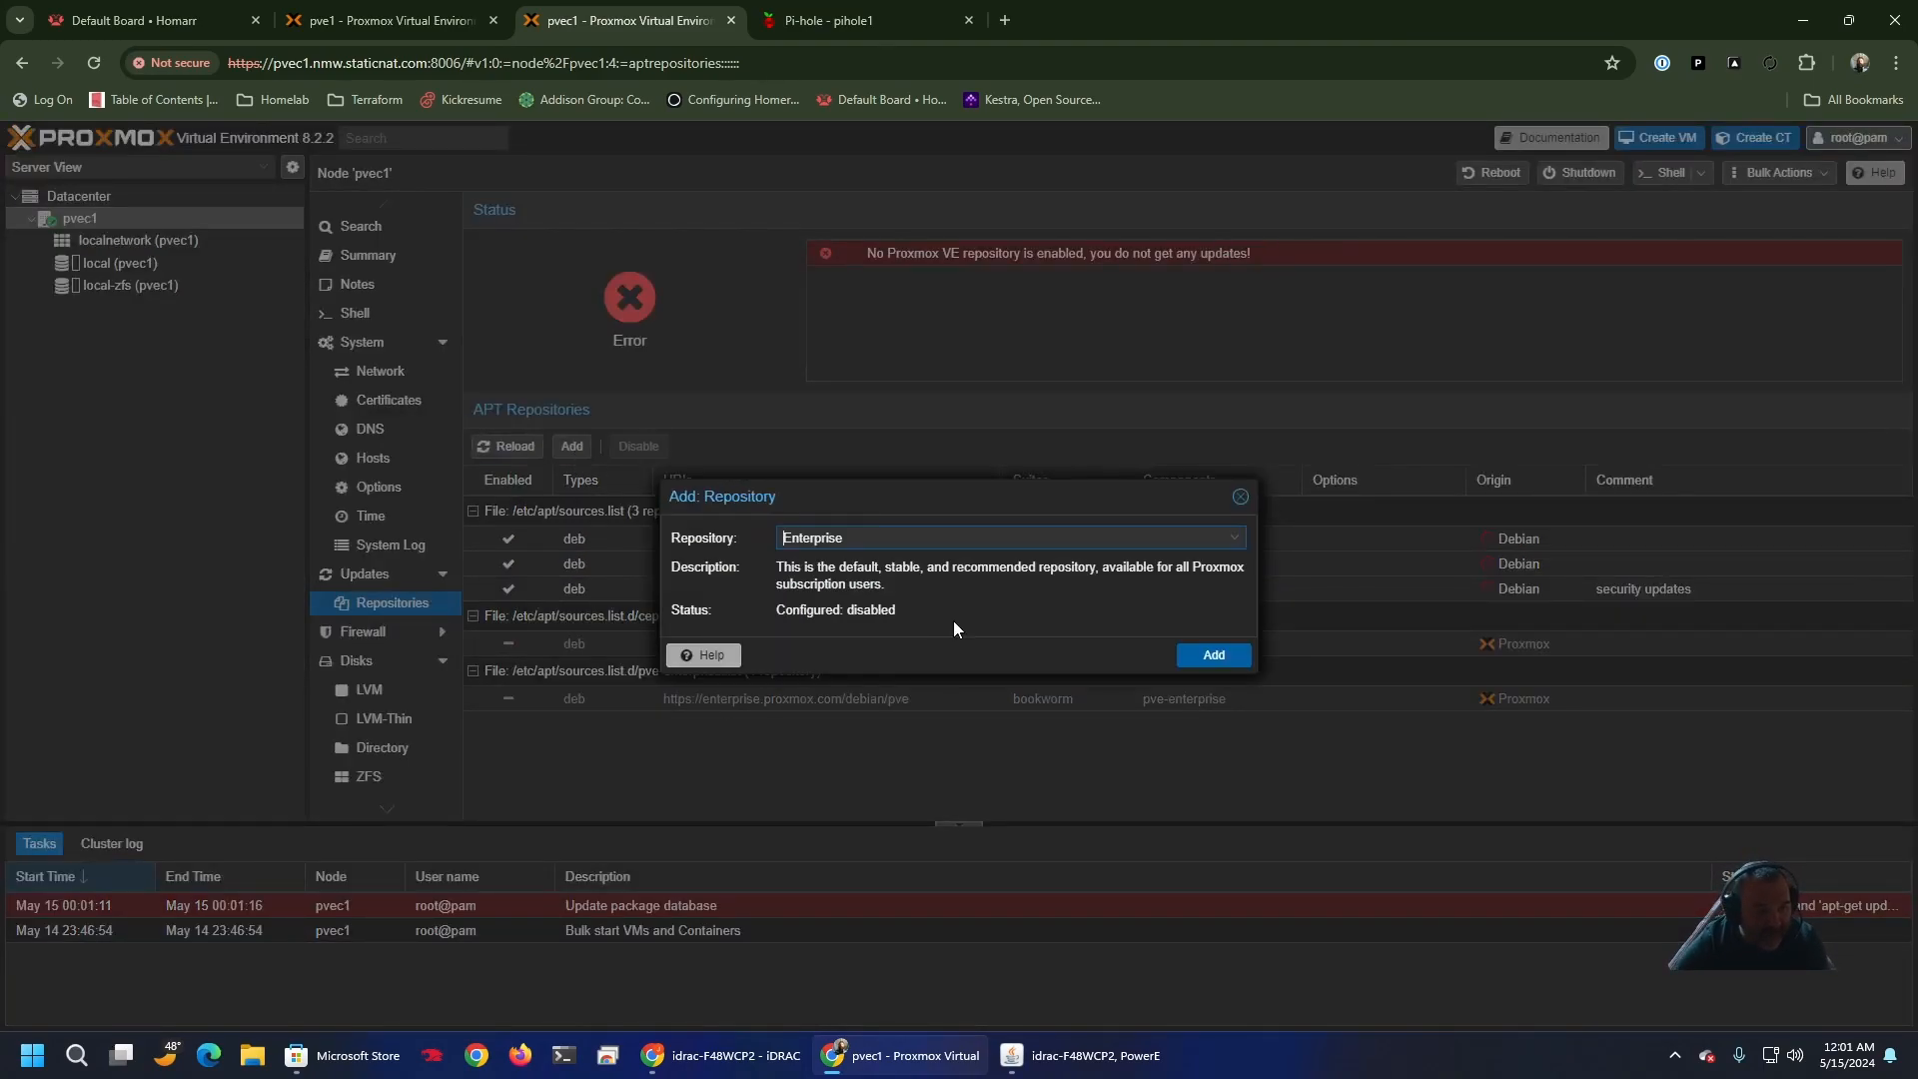
left_click(1232, 541)
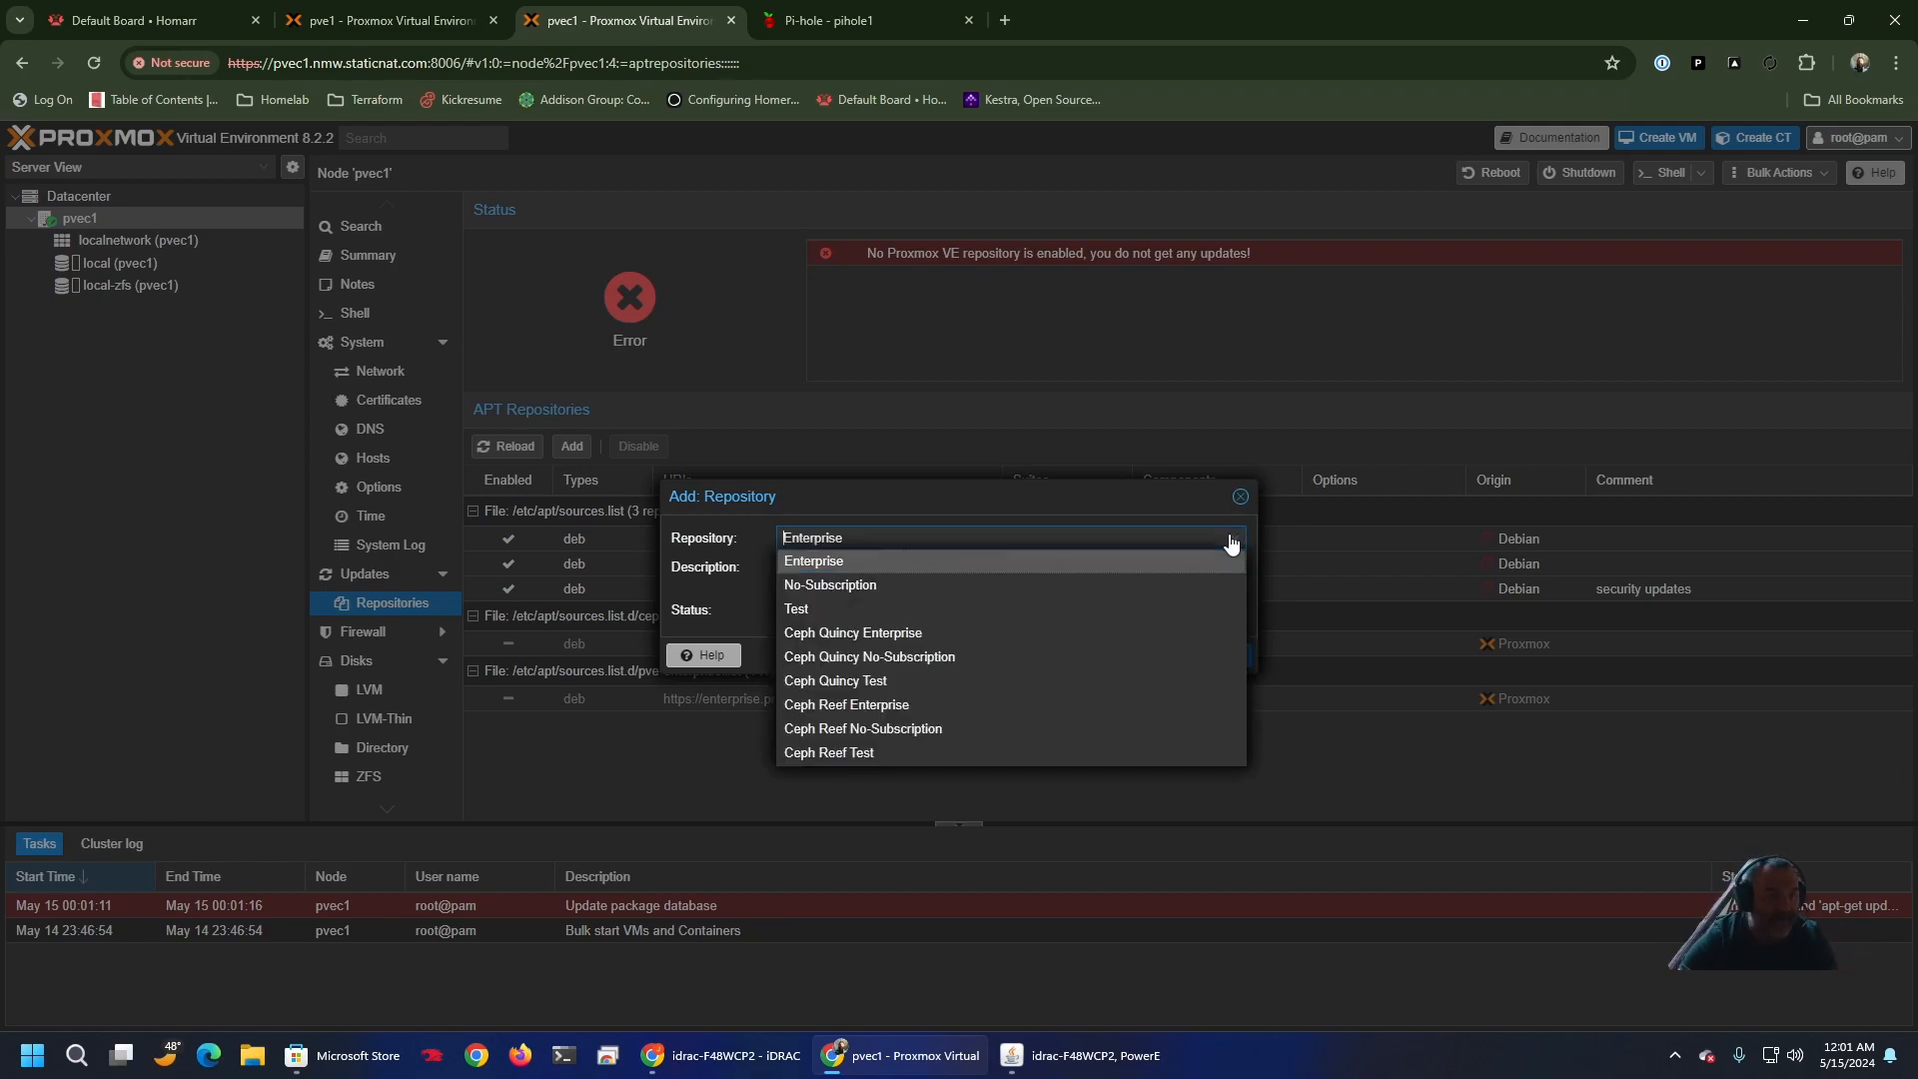
left_click(1051, 590)
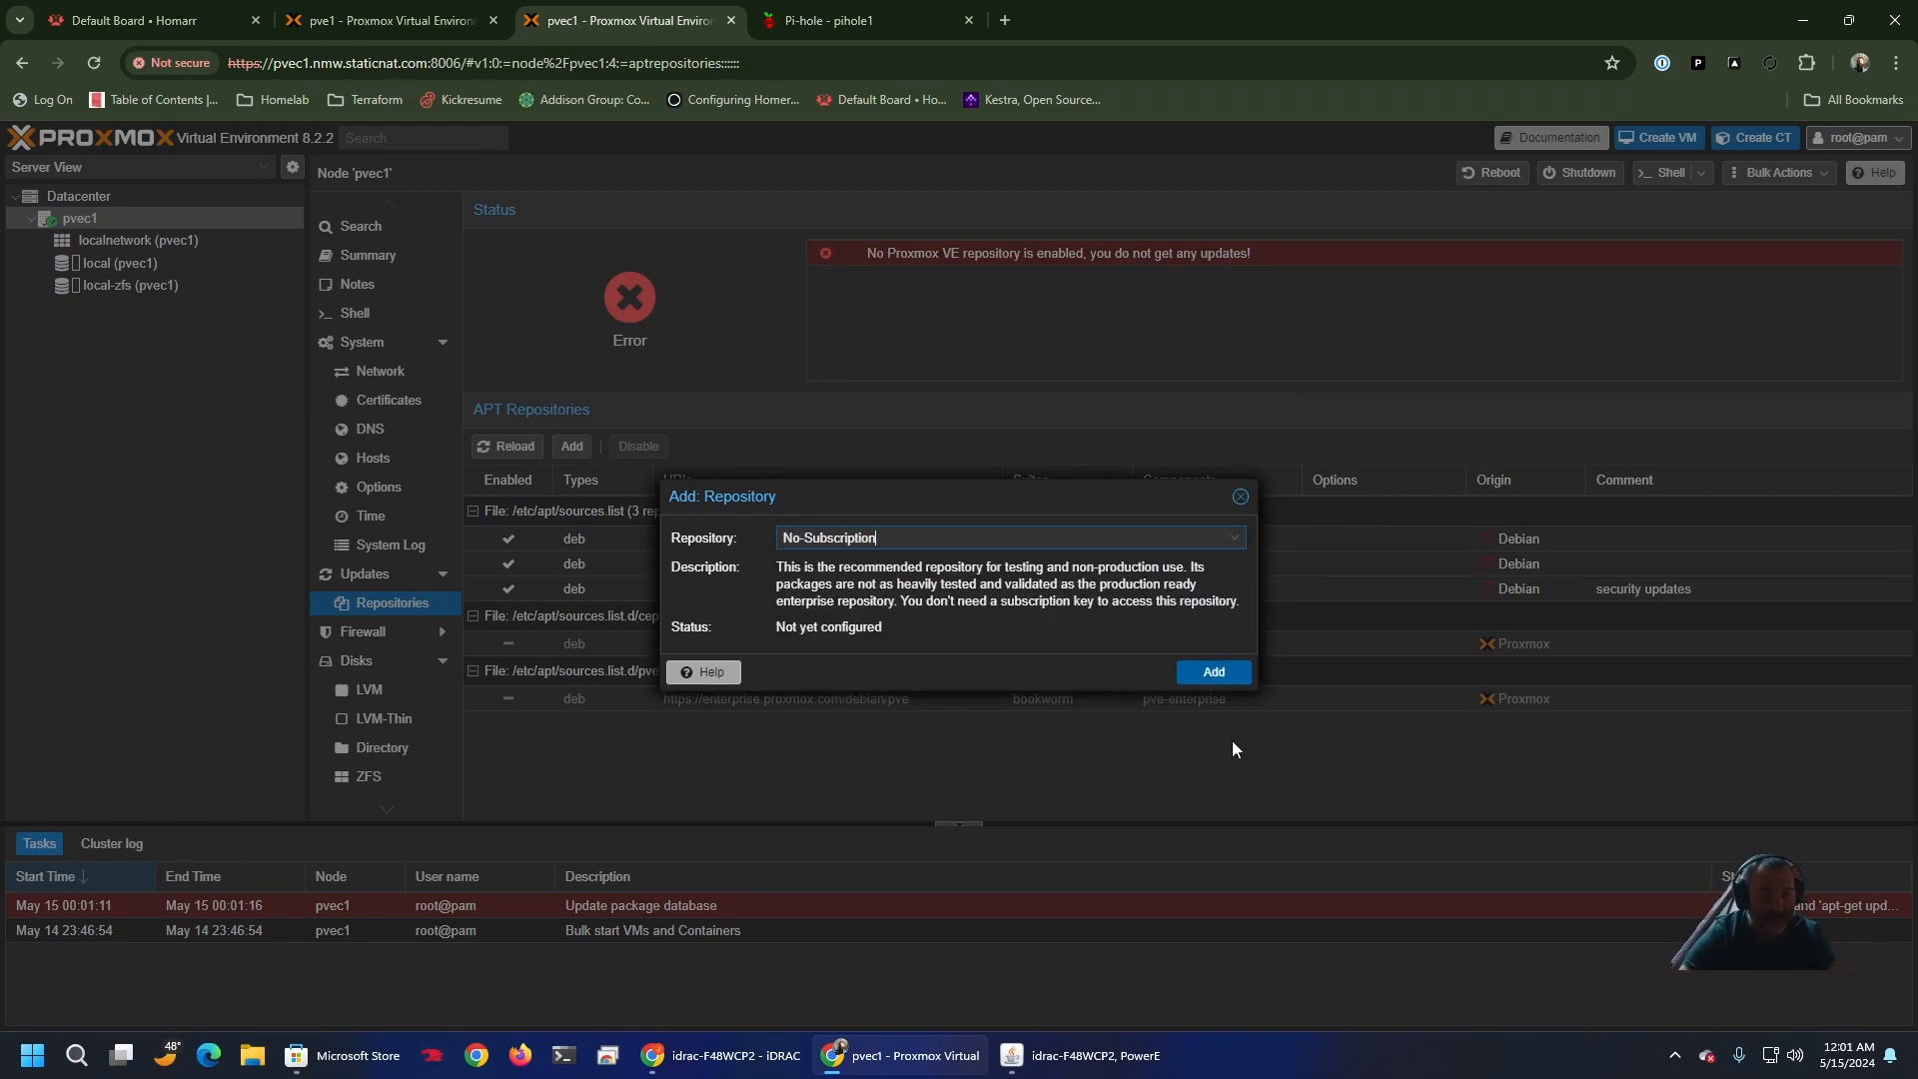
left_click(1215, 671)
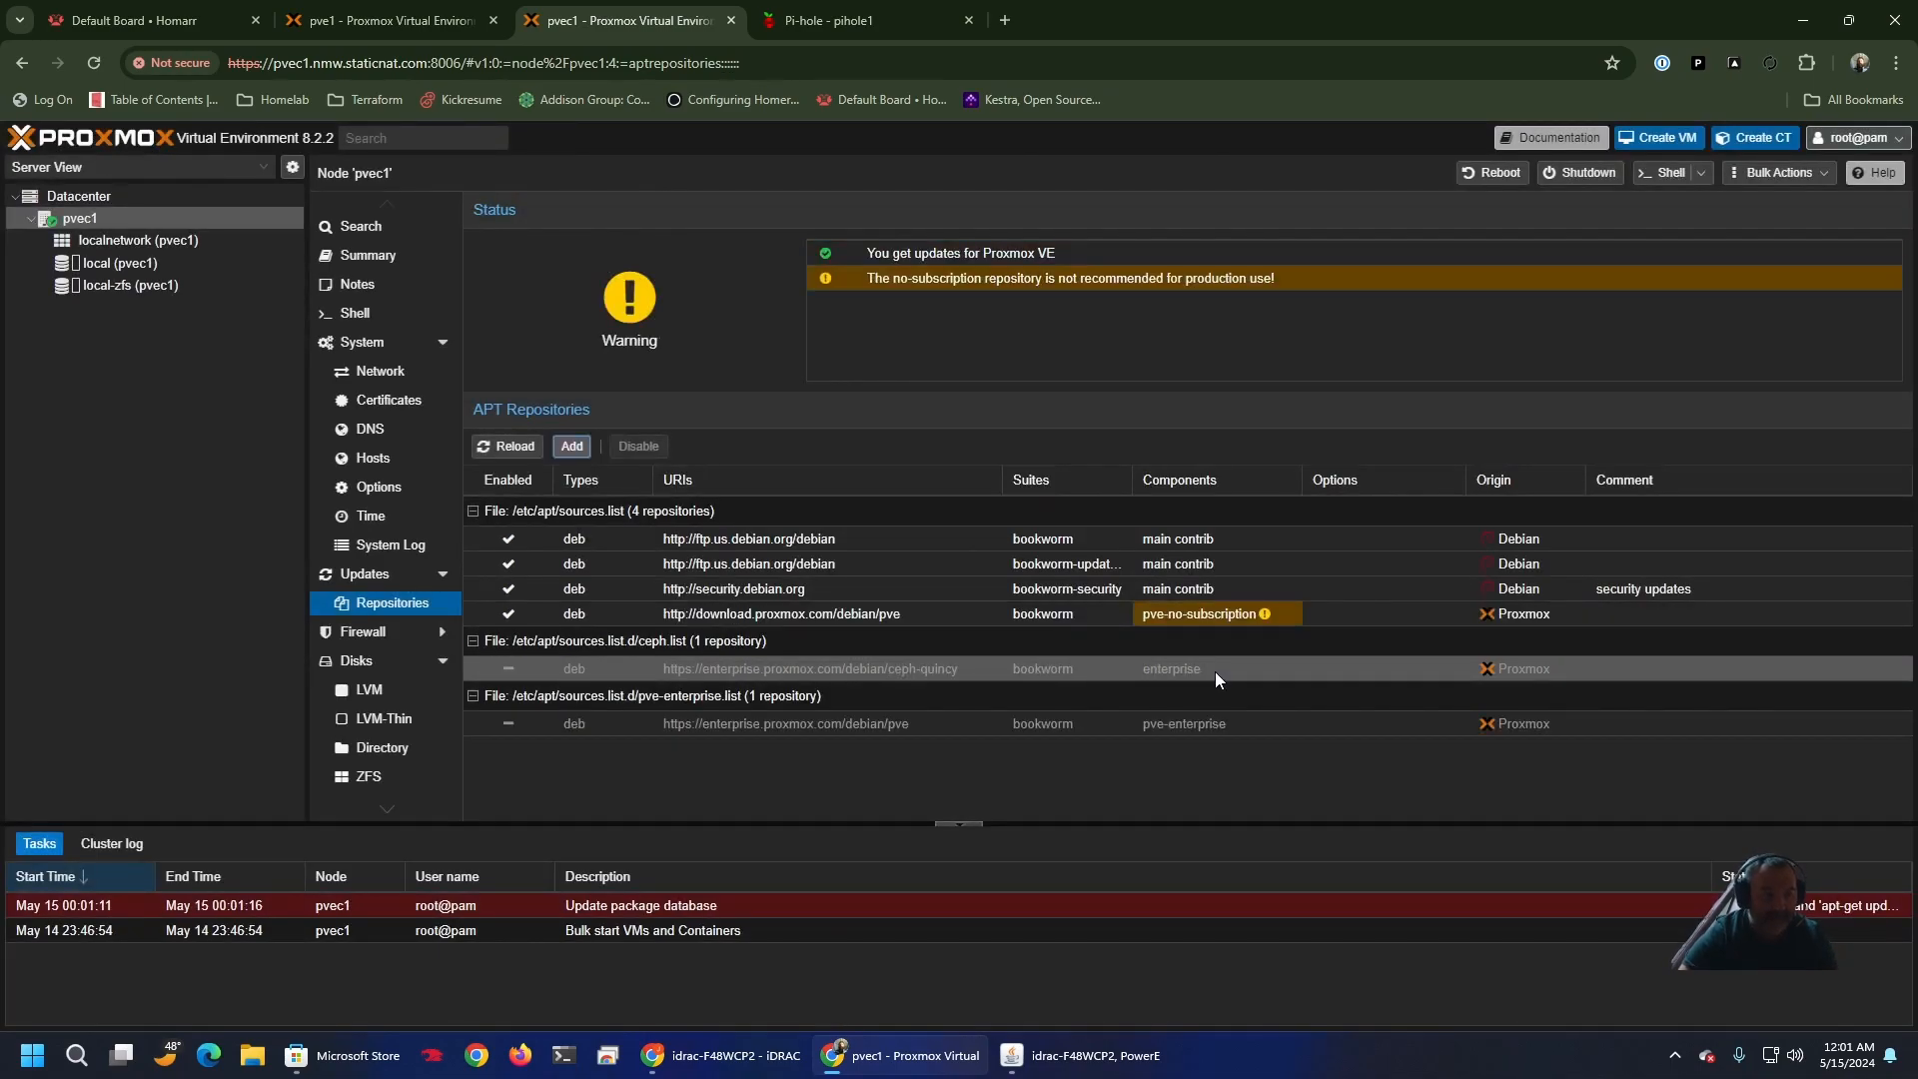
mouse_move(1173, 618)
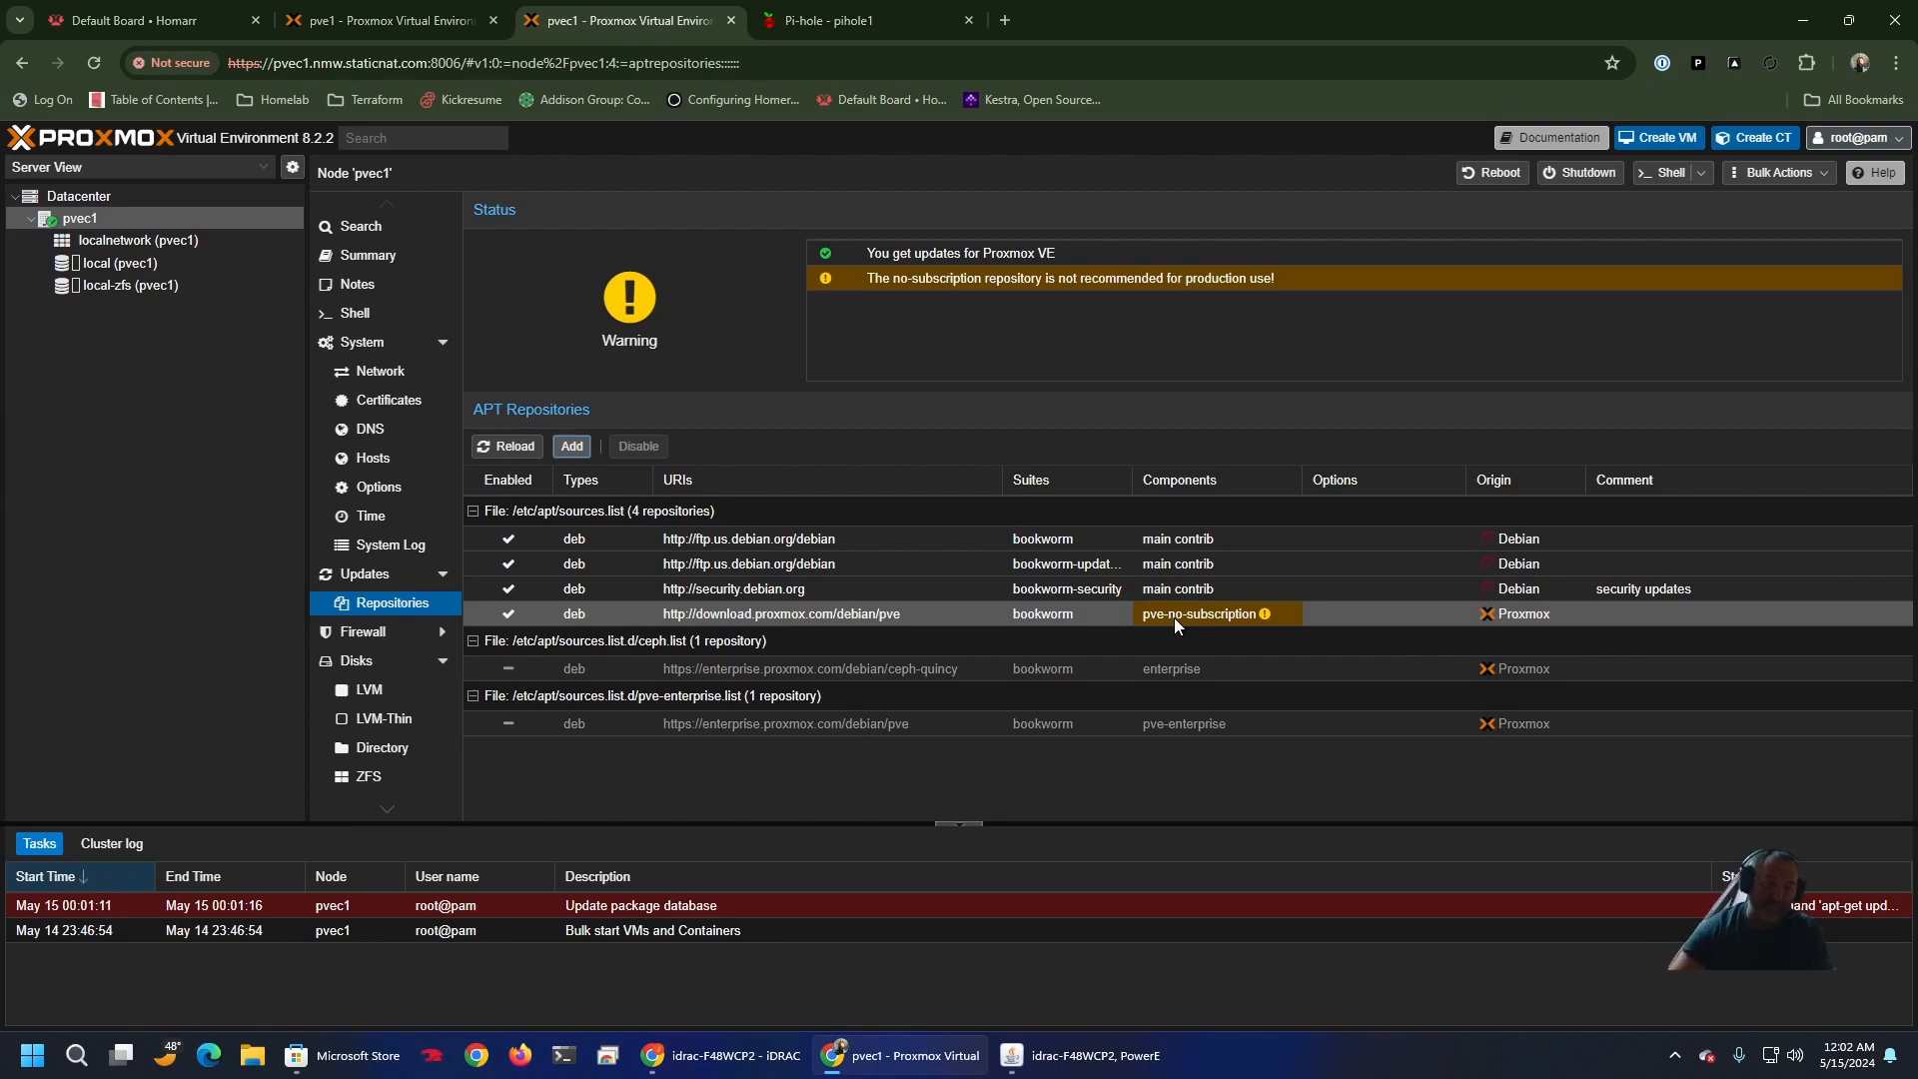
left_click(571, 445)
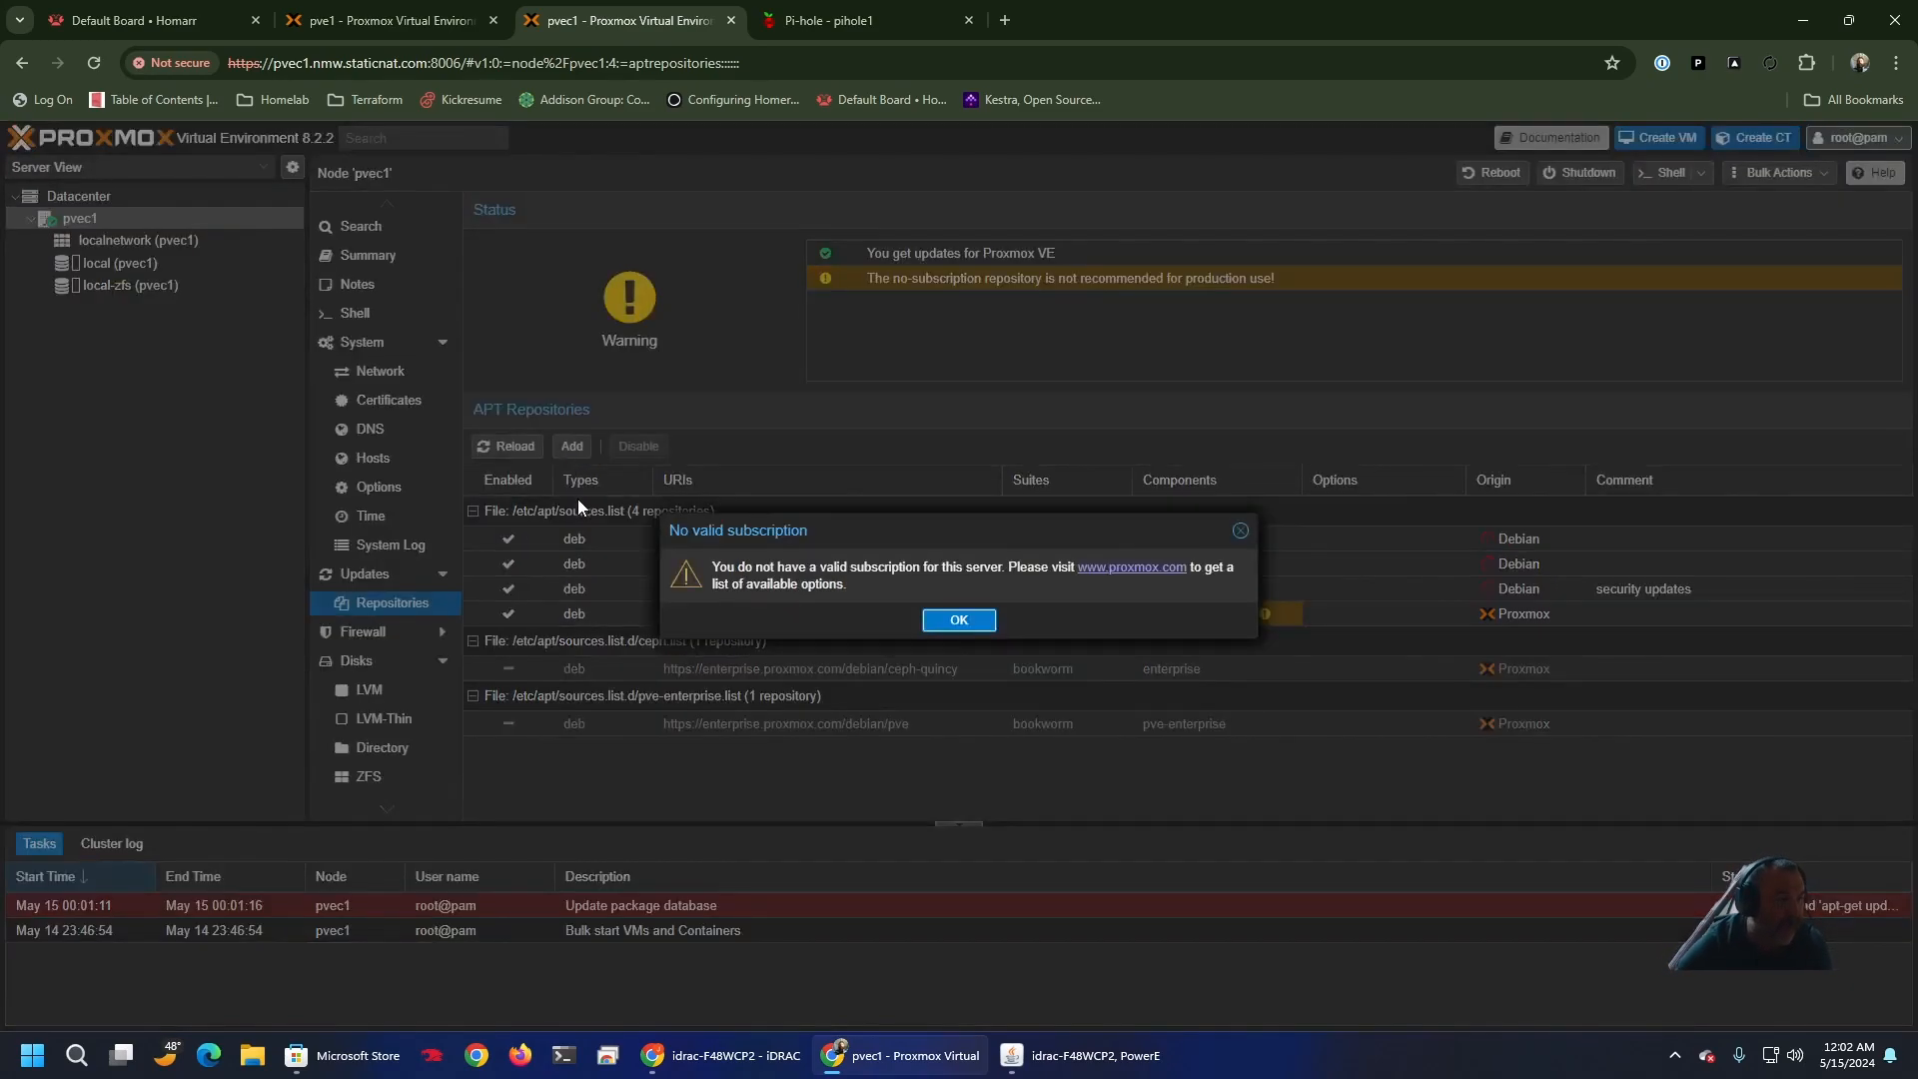
- Dismiss the No valid subscription notice, view the repository choices, and start a new browser tab
left_click(959, 619)
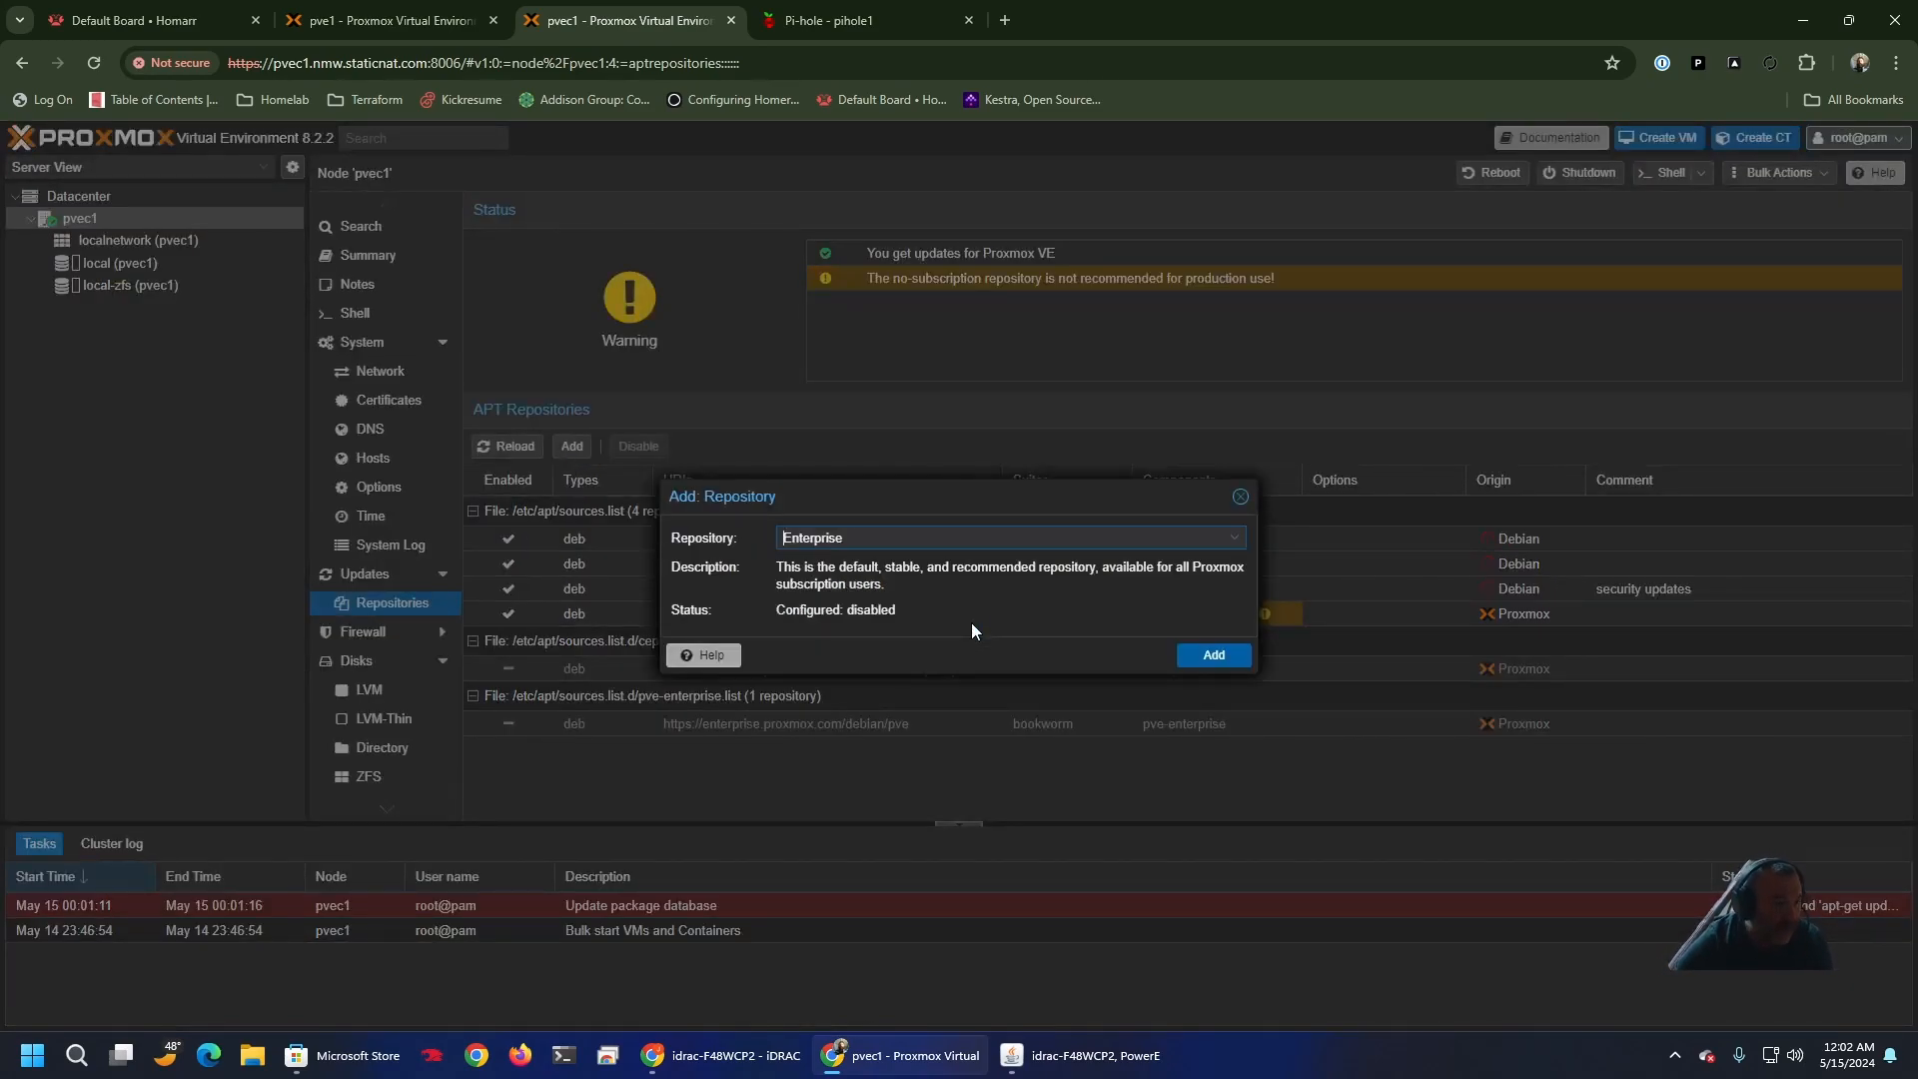
left_click(1231, 539)
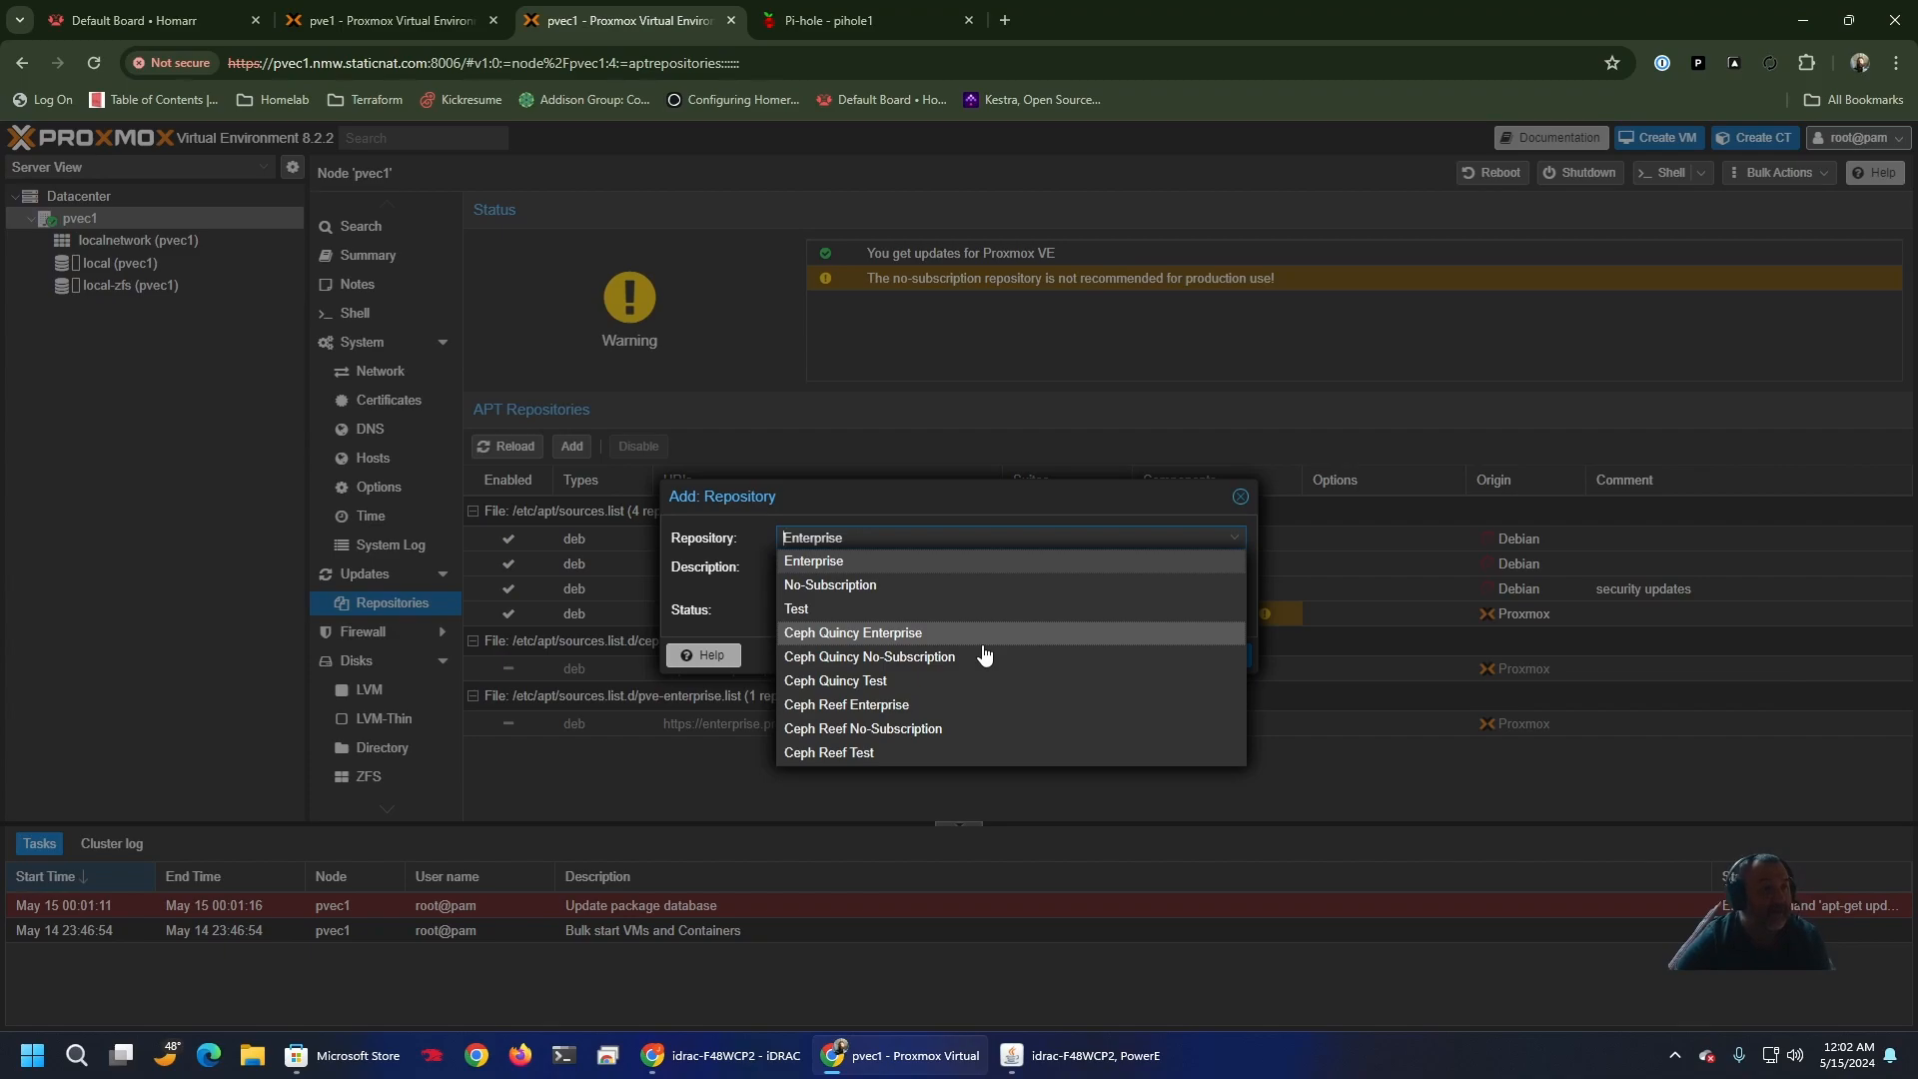
left_click(1003, 20)
- Search Google for 'current Ceph release for debian' and skim the results
left_click(967, 73)
type("c")
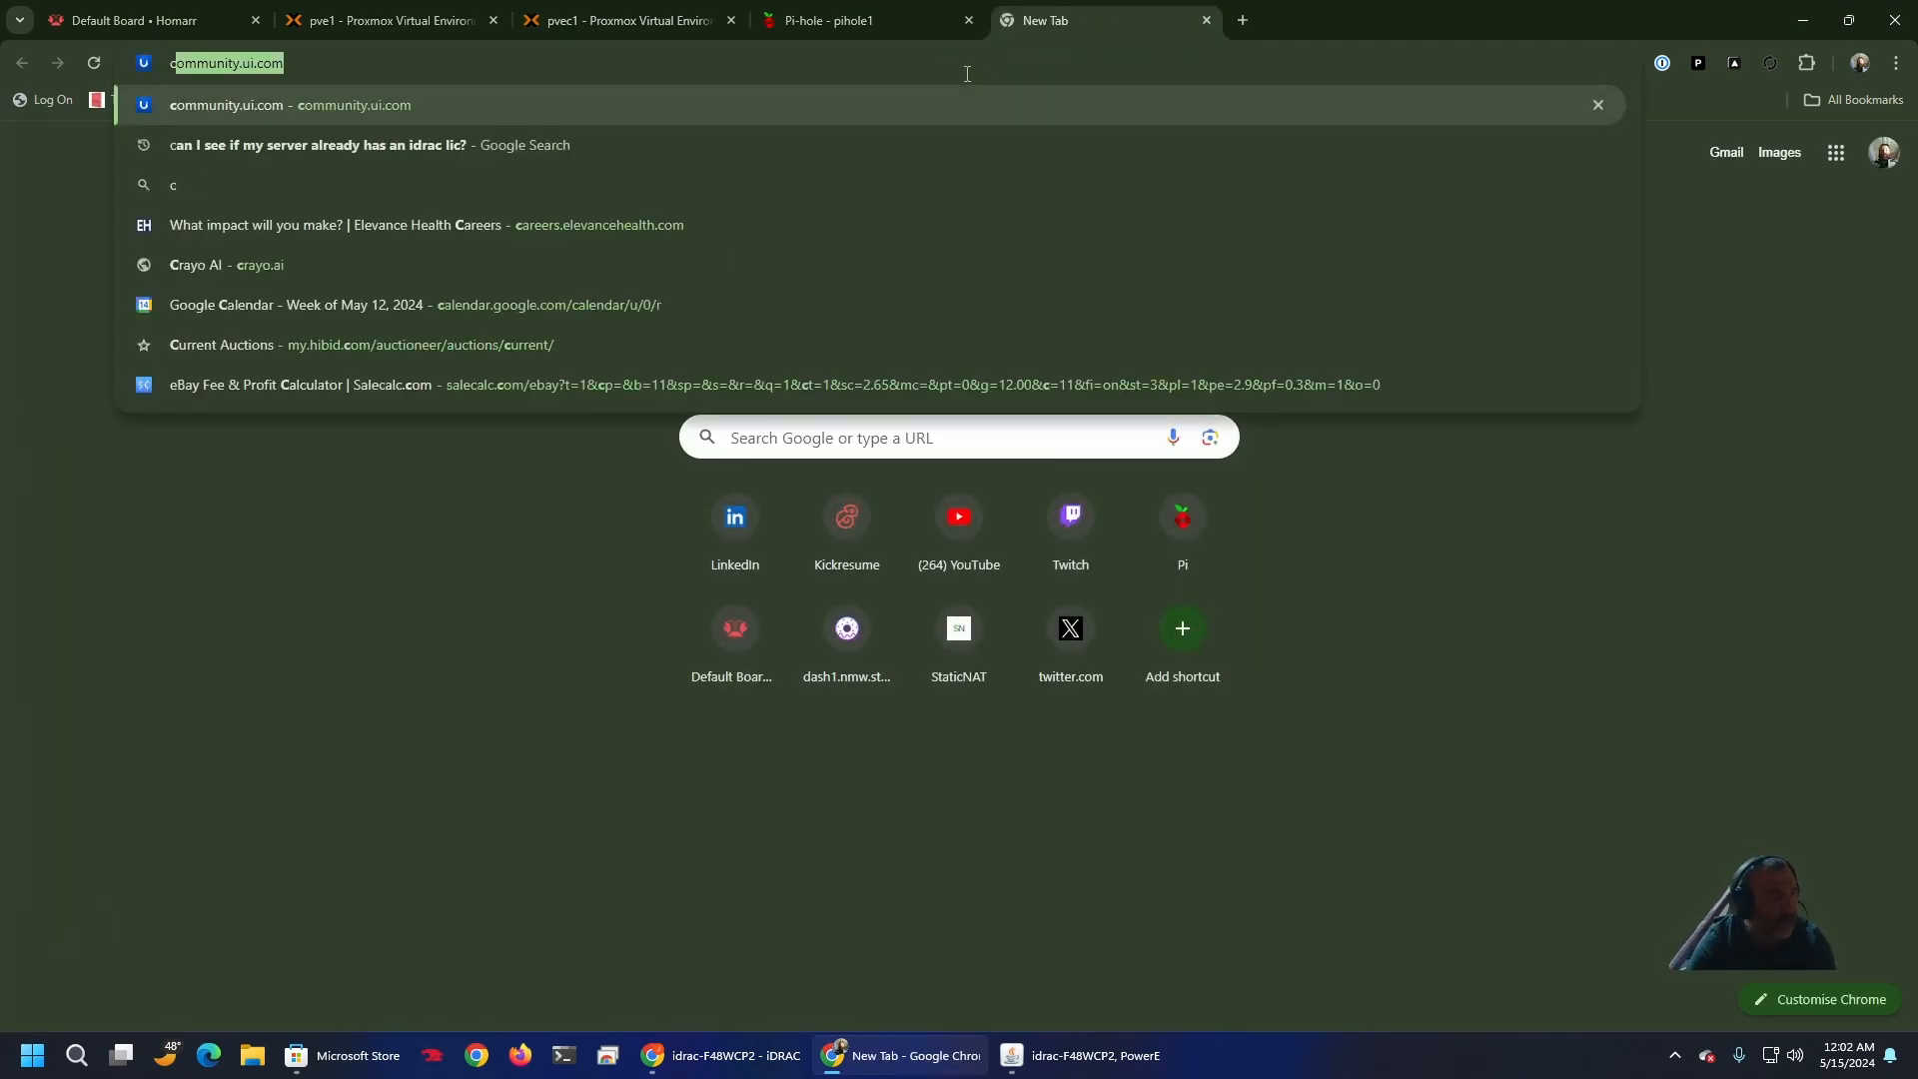
type("urrent Ceph ")
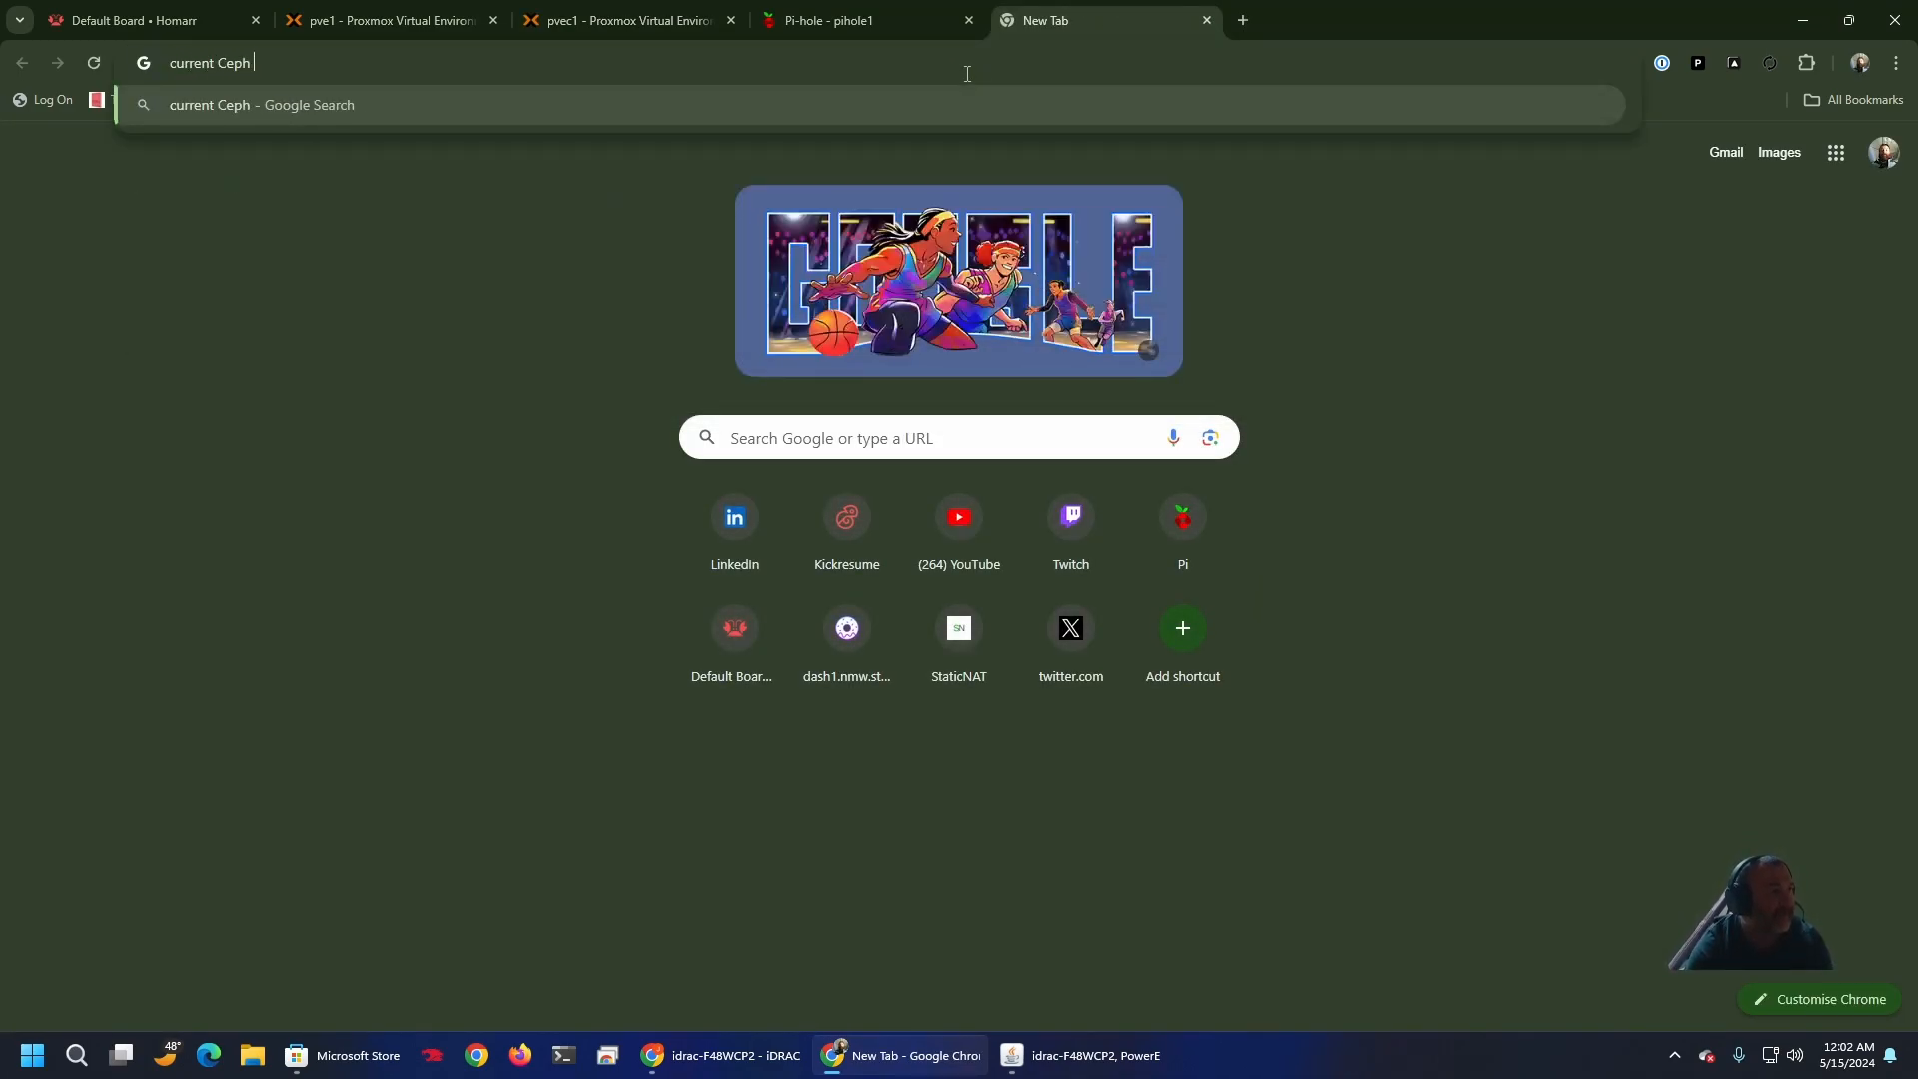
type("release for ")
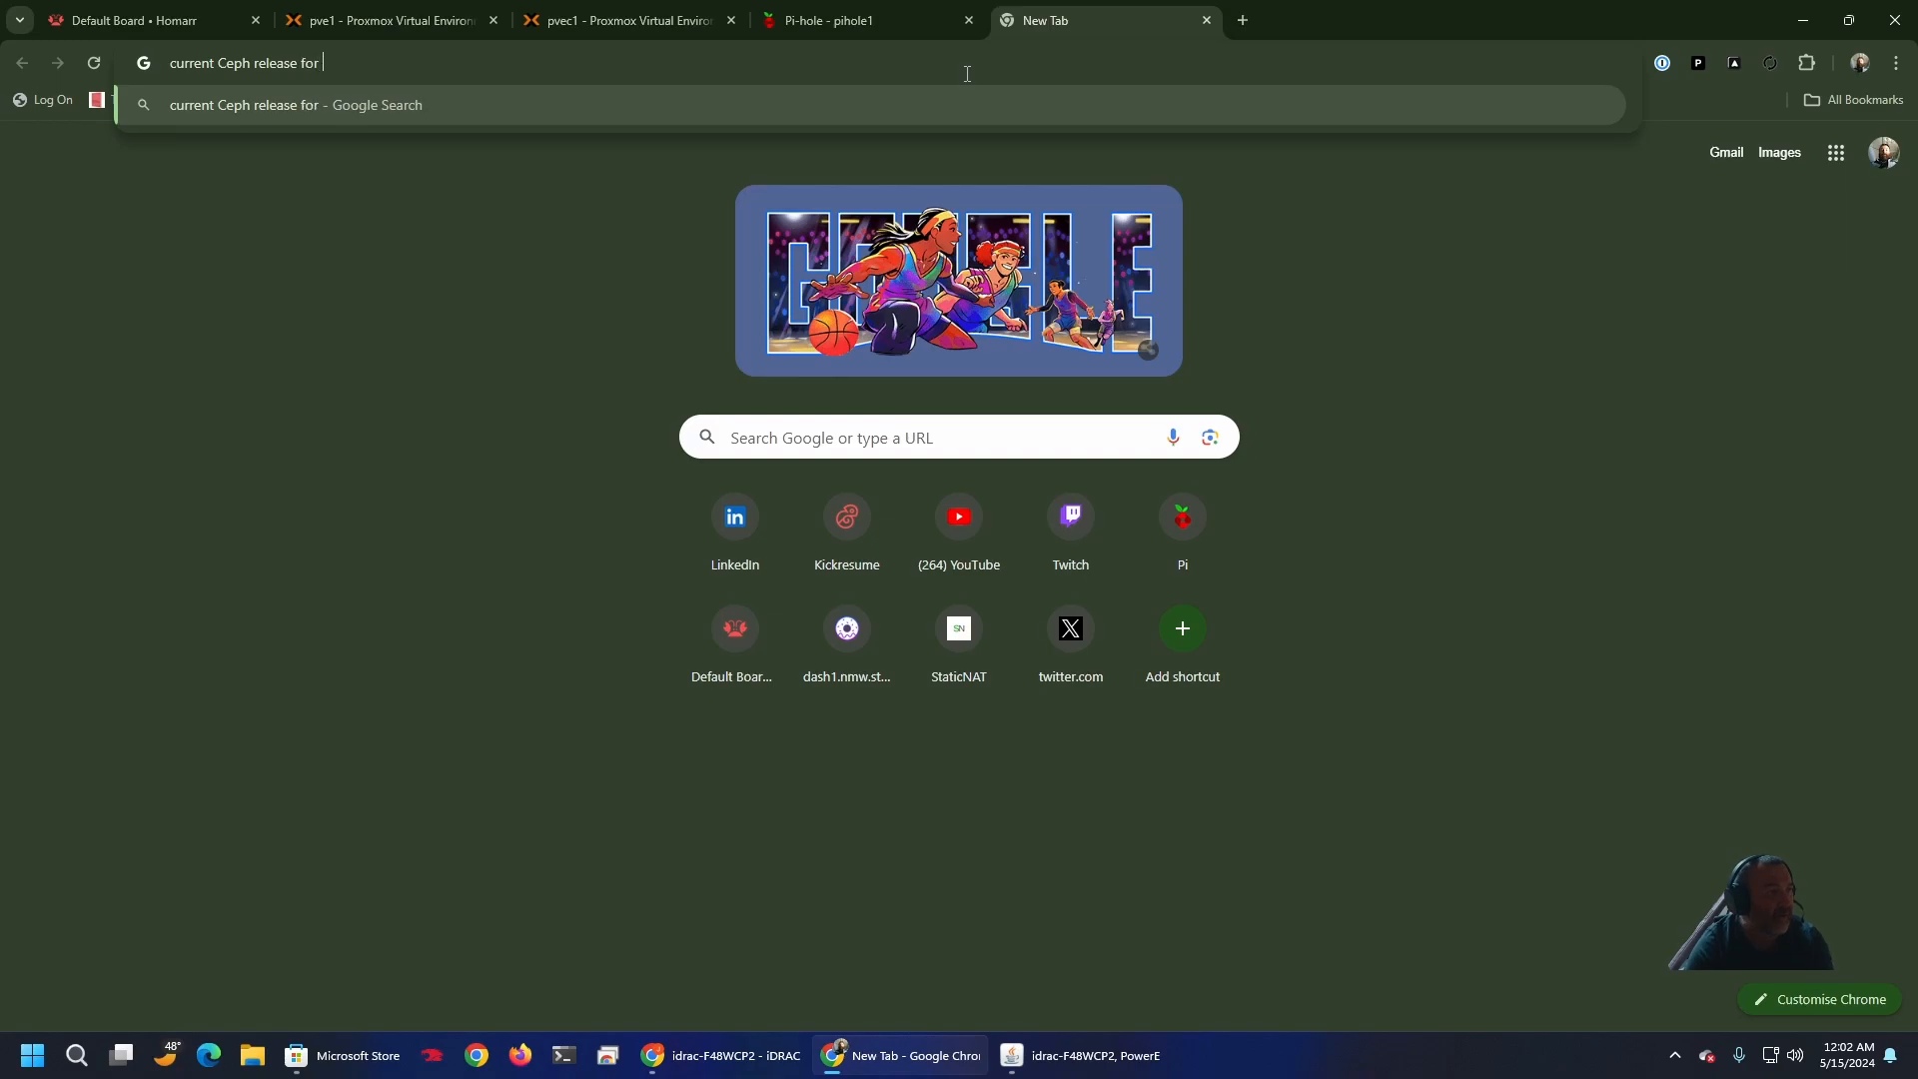
type("debian")
key("Return")
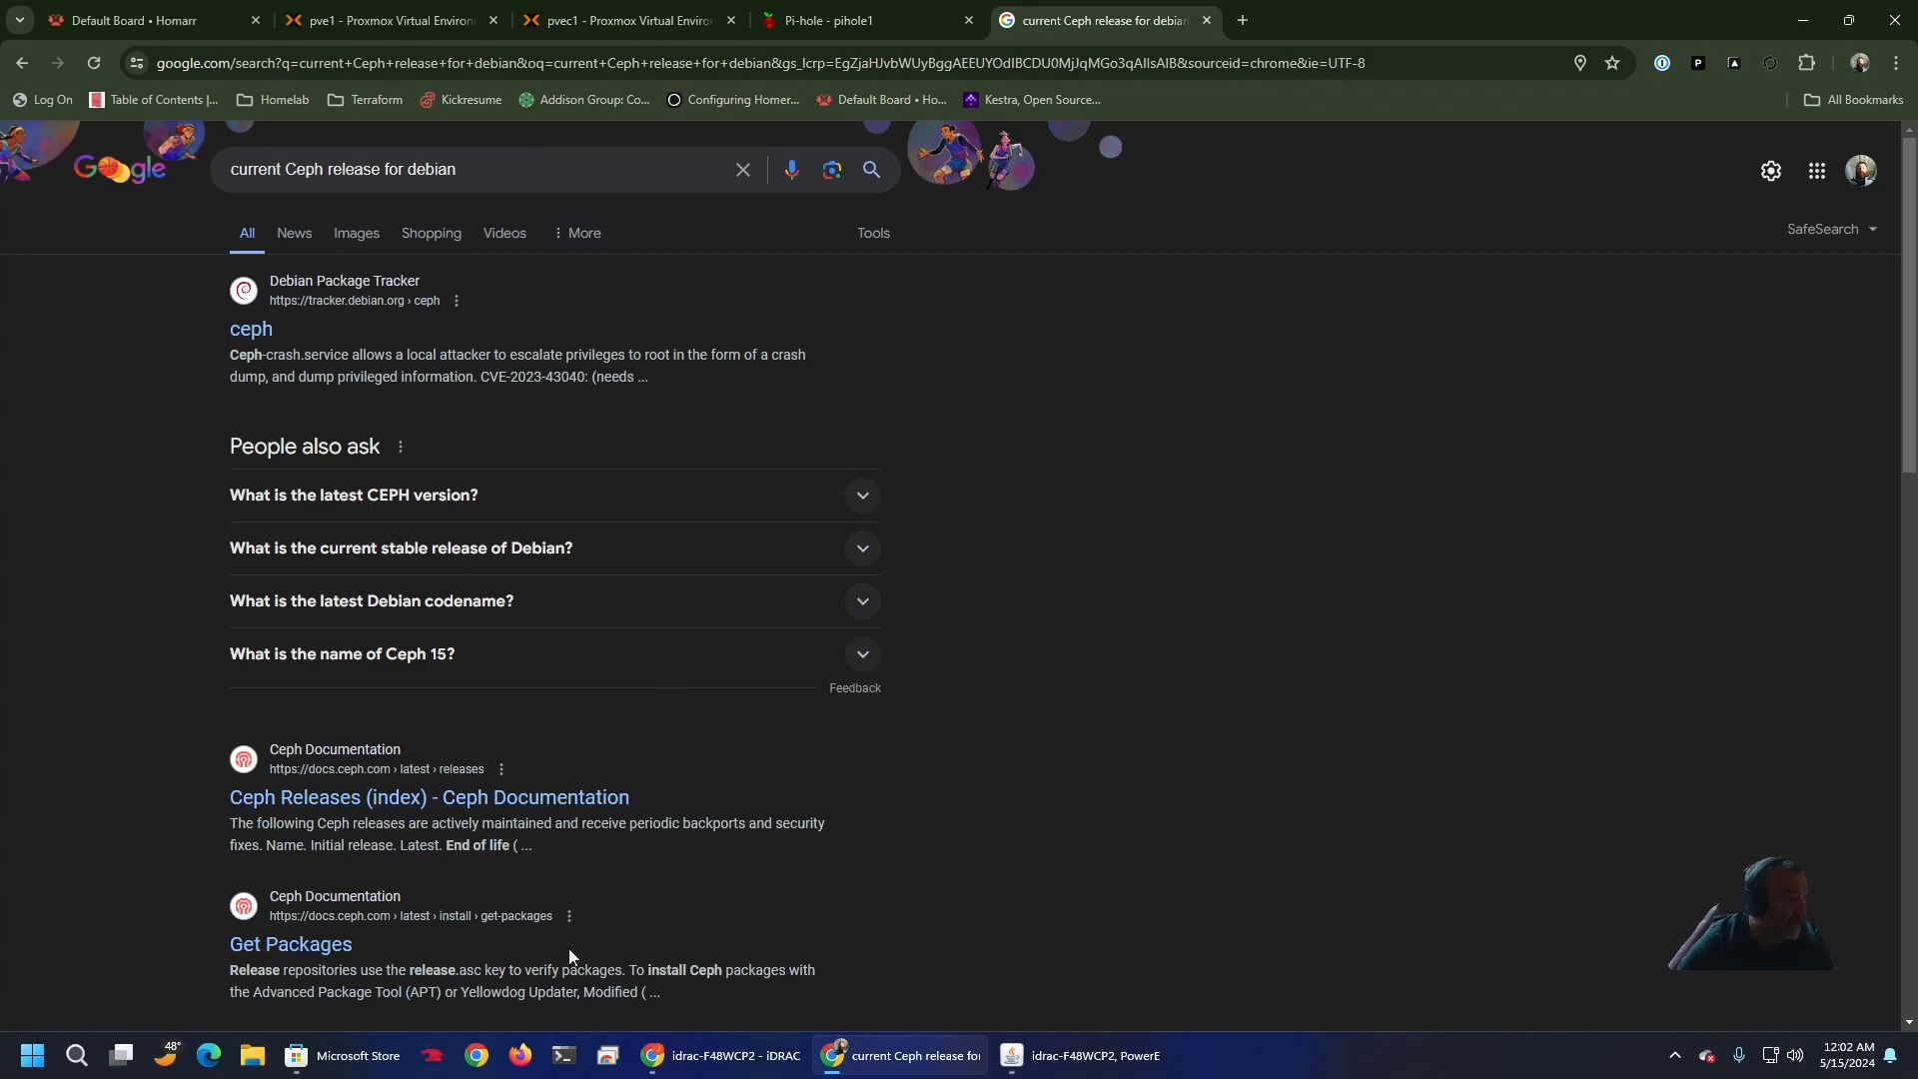
scroll(1023, 543, "down", 2)
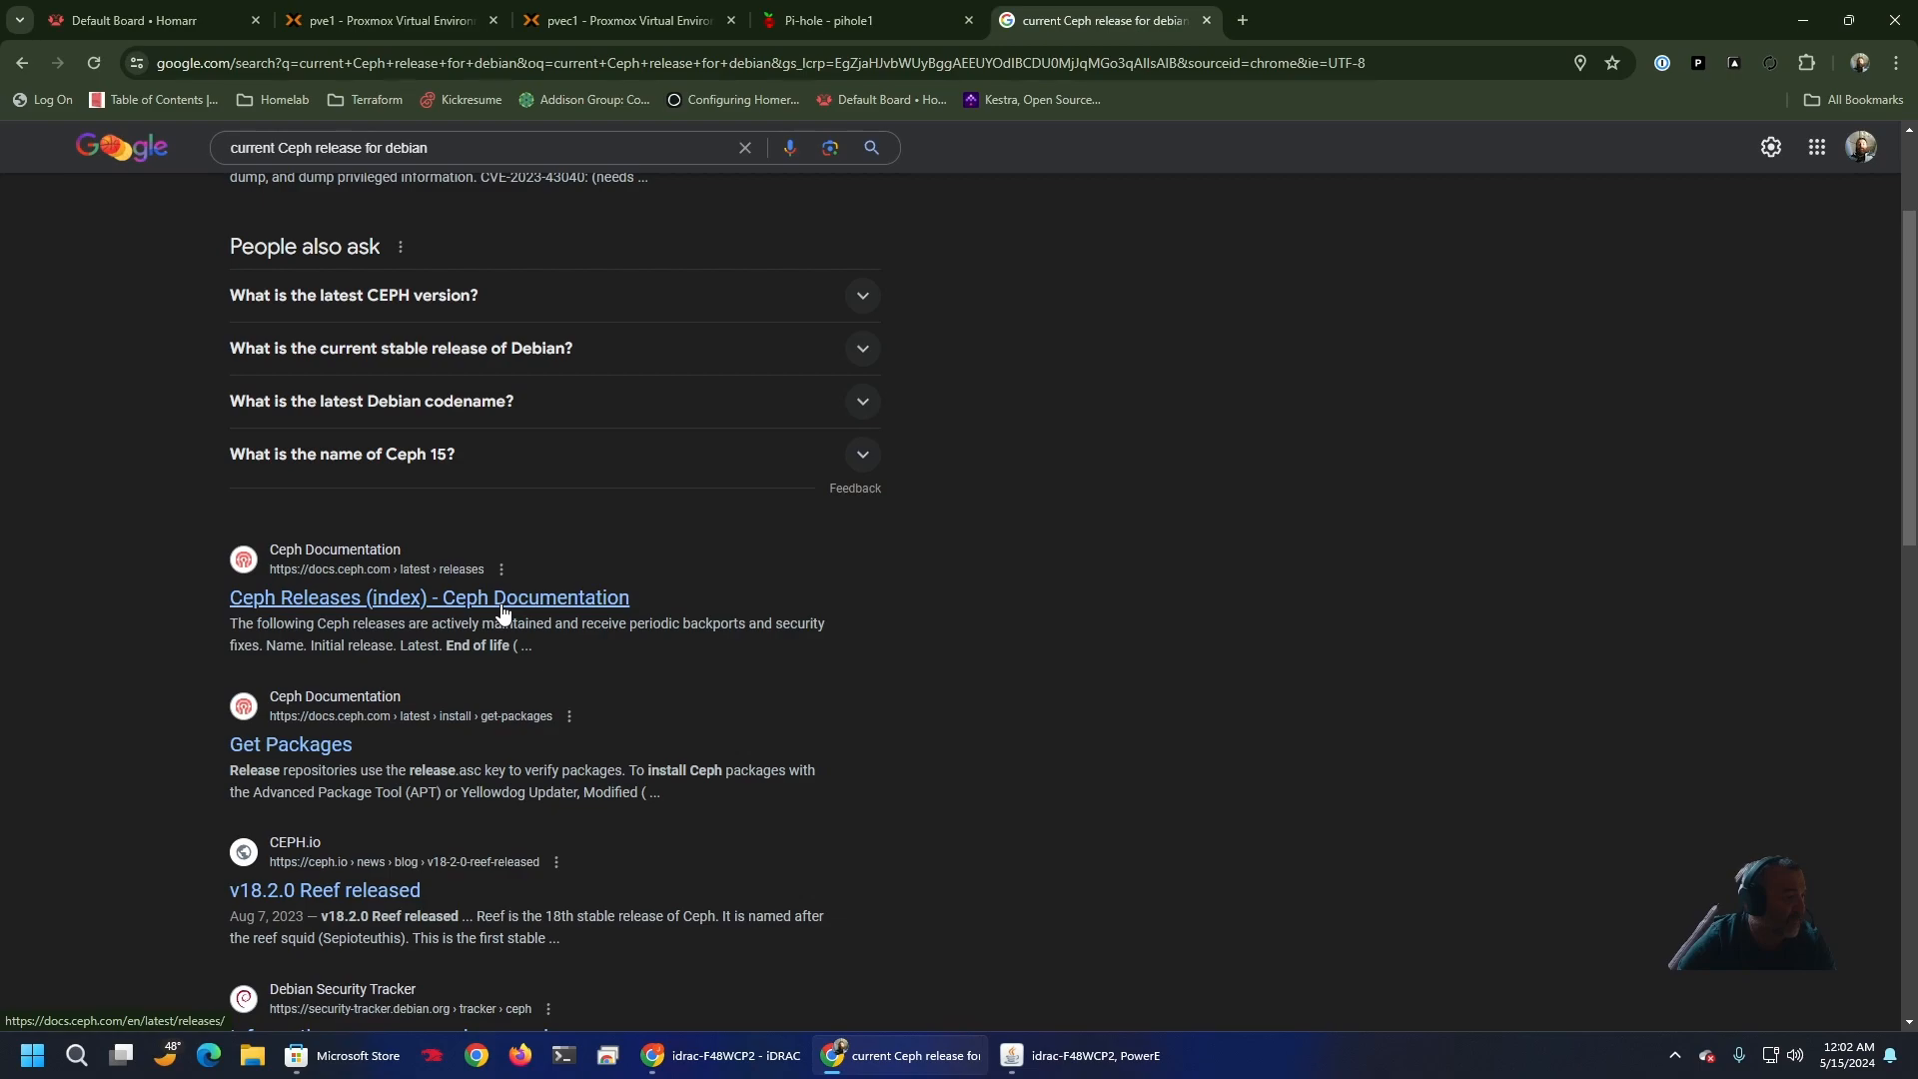
scroll(329, 614, "down", 3)
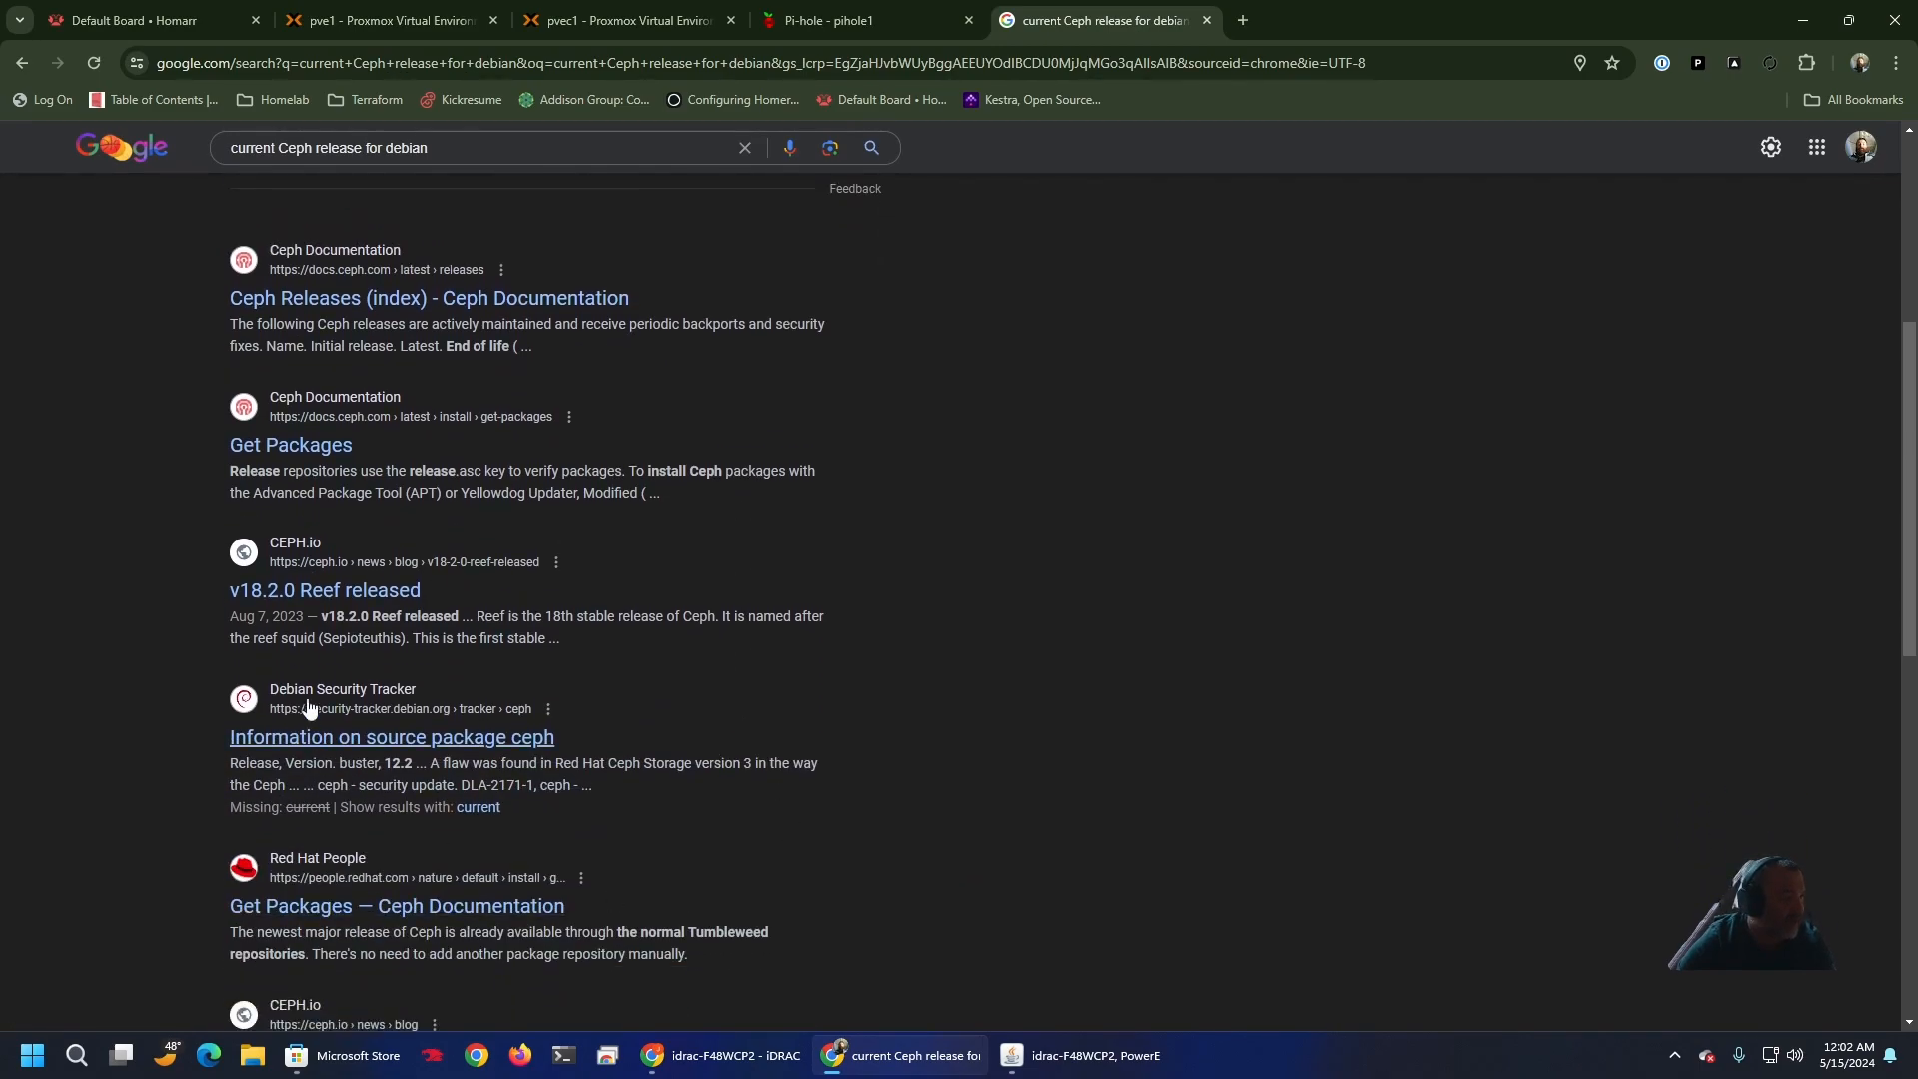
scroll(683, 550, "up", 2)
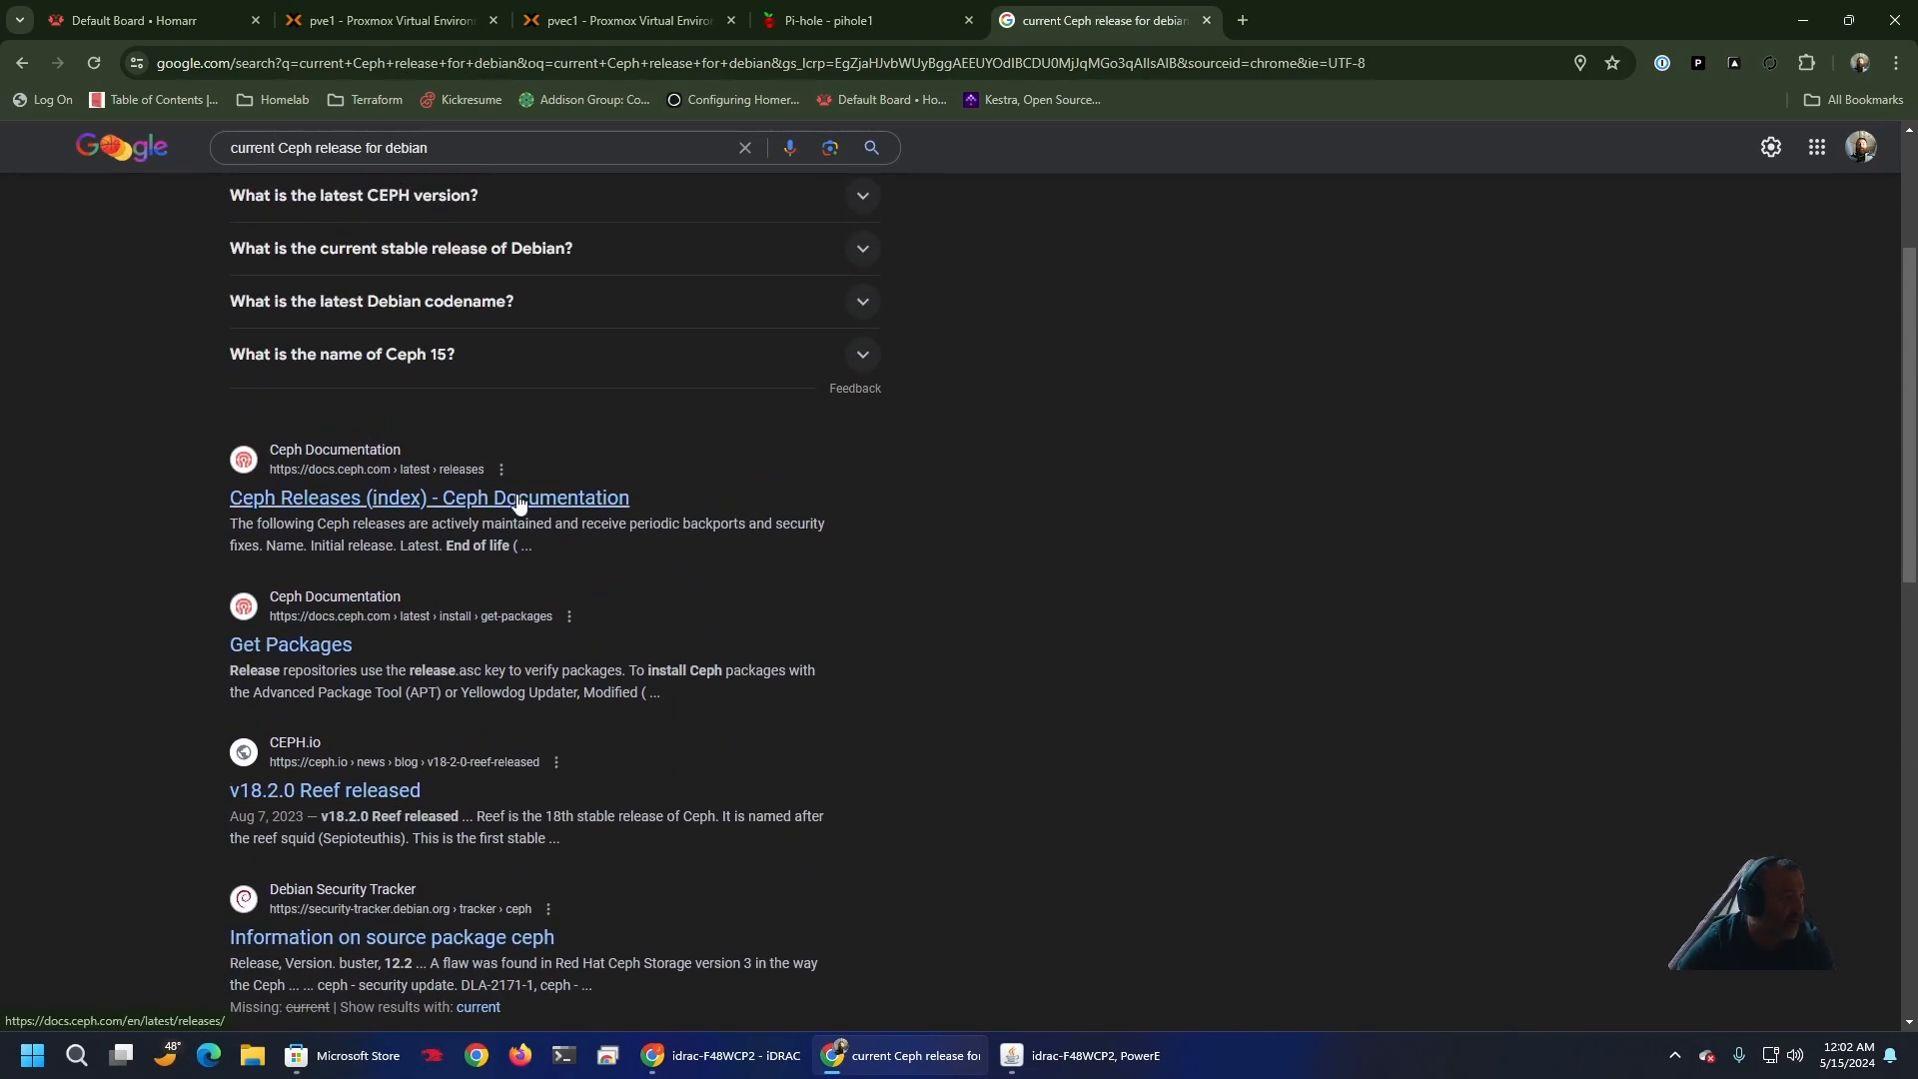
- Confirm Reef 18.2.2 is the latest on the Ceph Releases index, then close both tabs
left_click(518, 502)
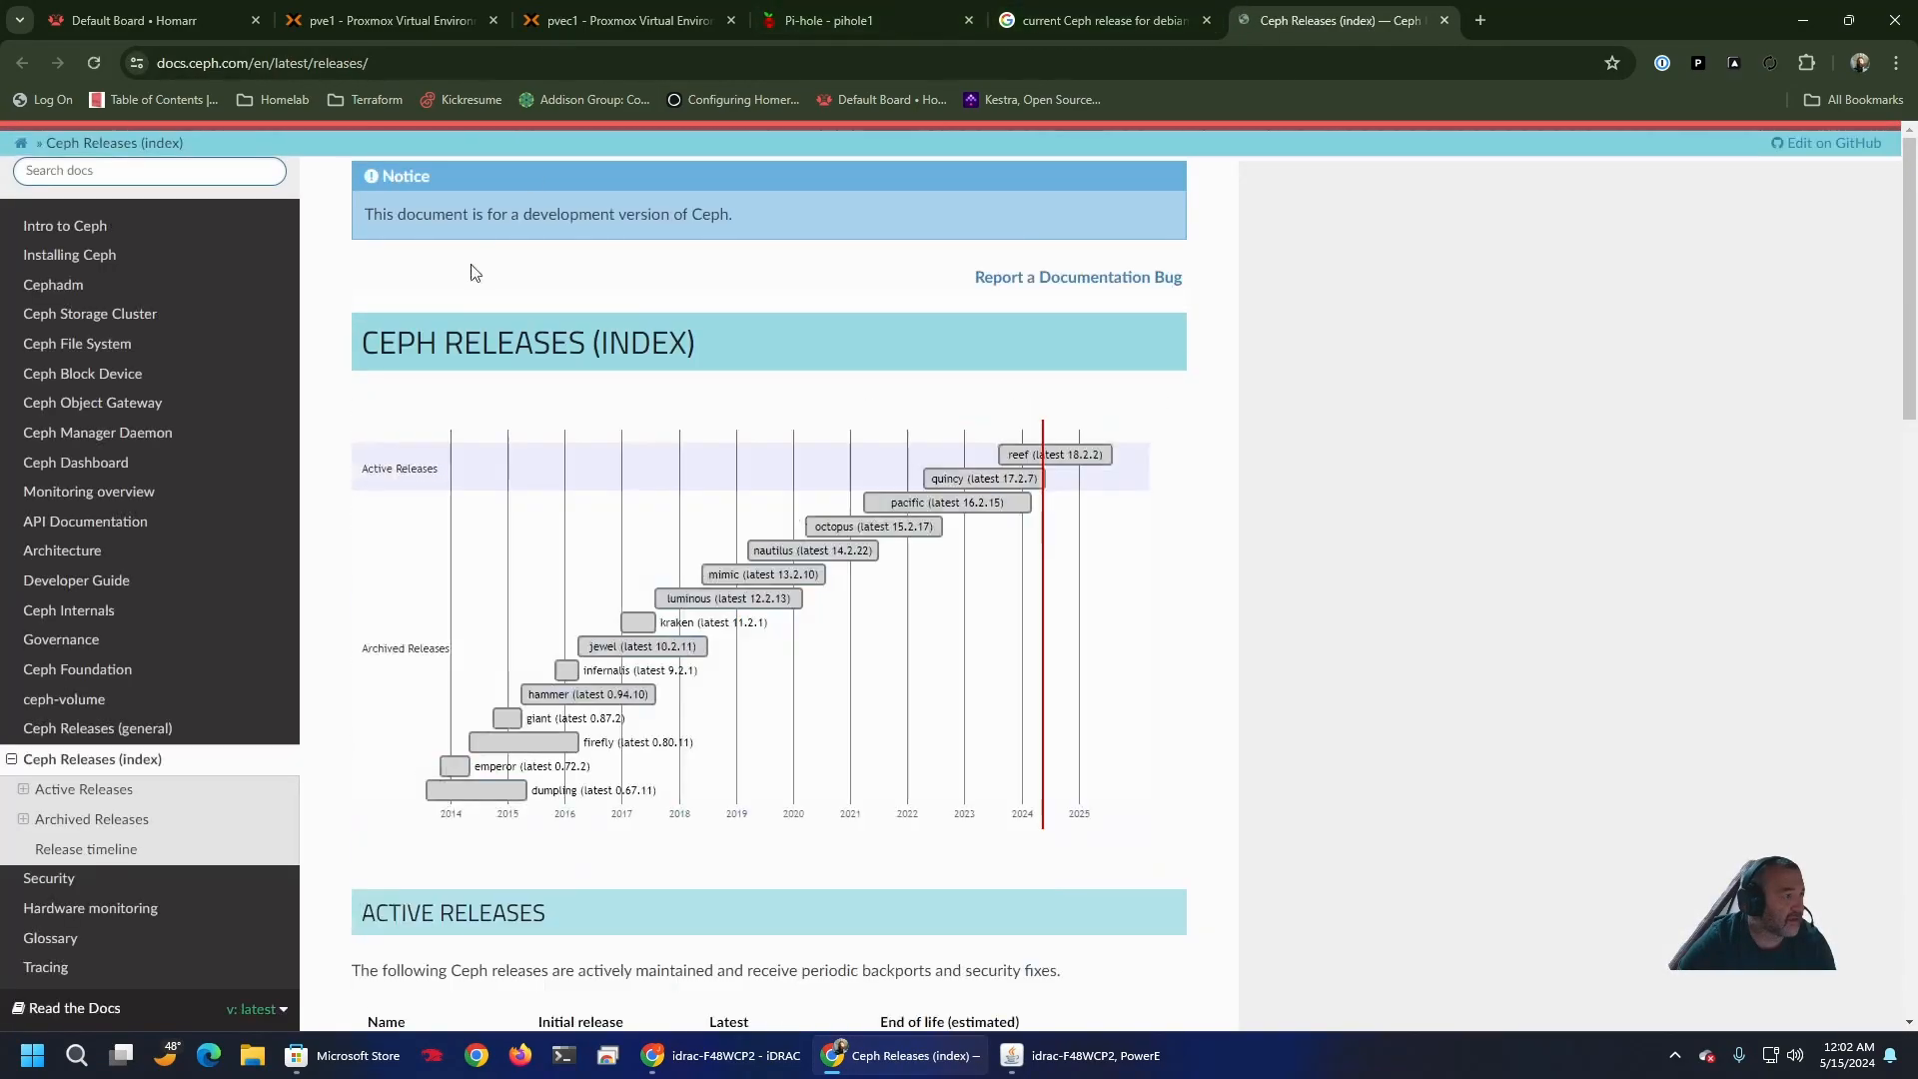
scroll(1143, 452, "down", 3)
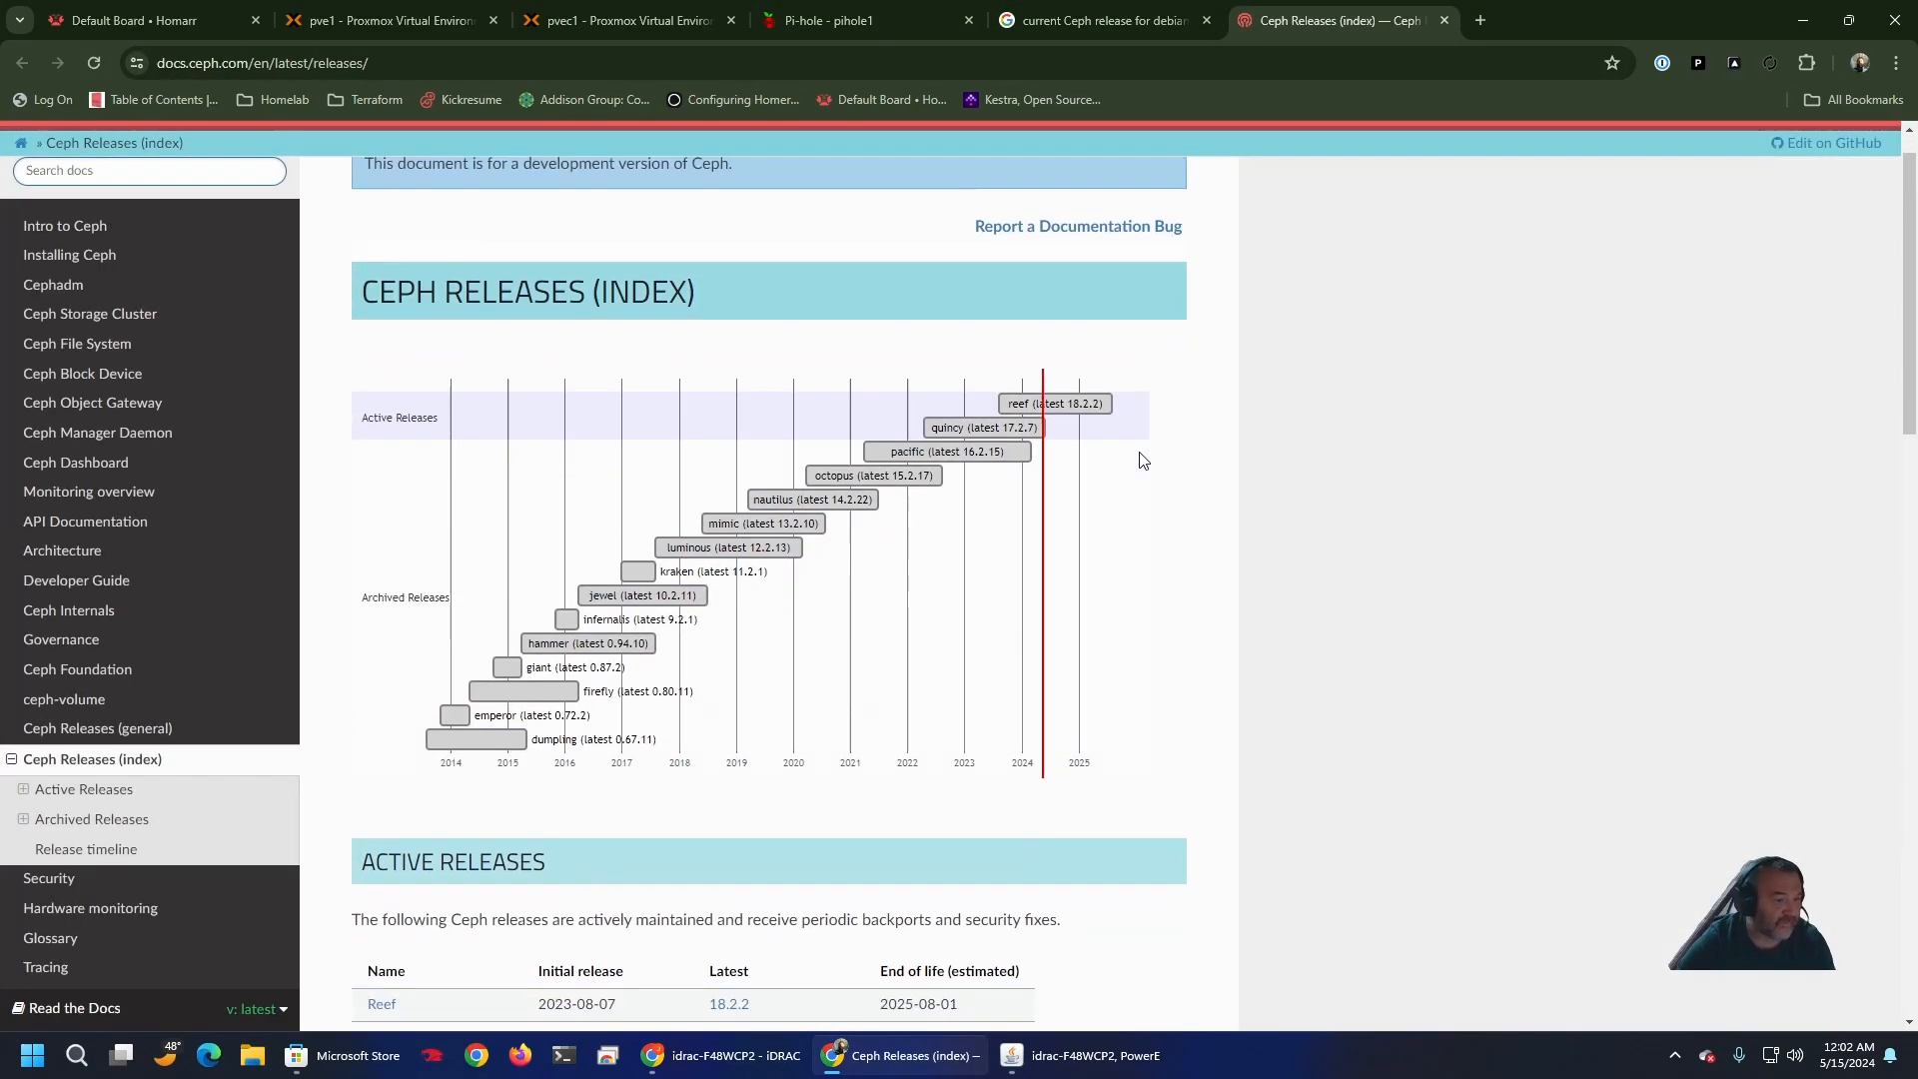
scroll(1095, 540, "up", 3)
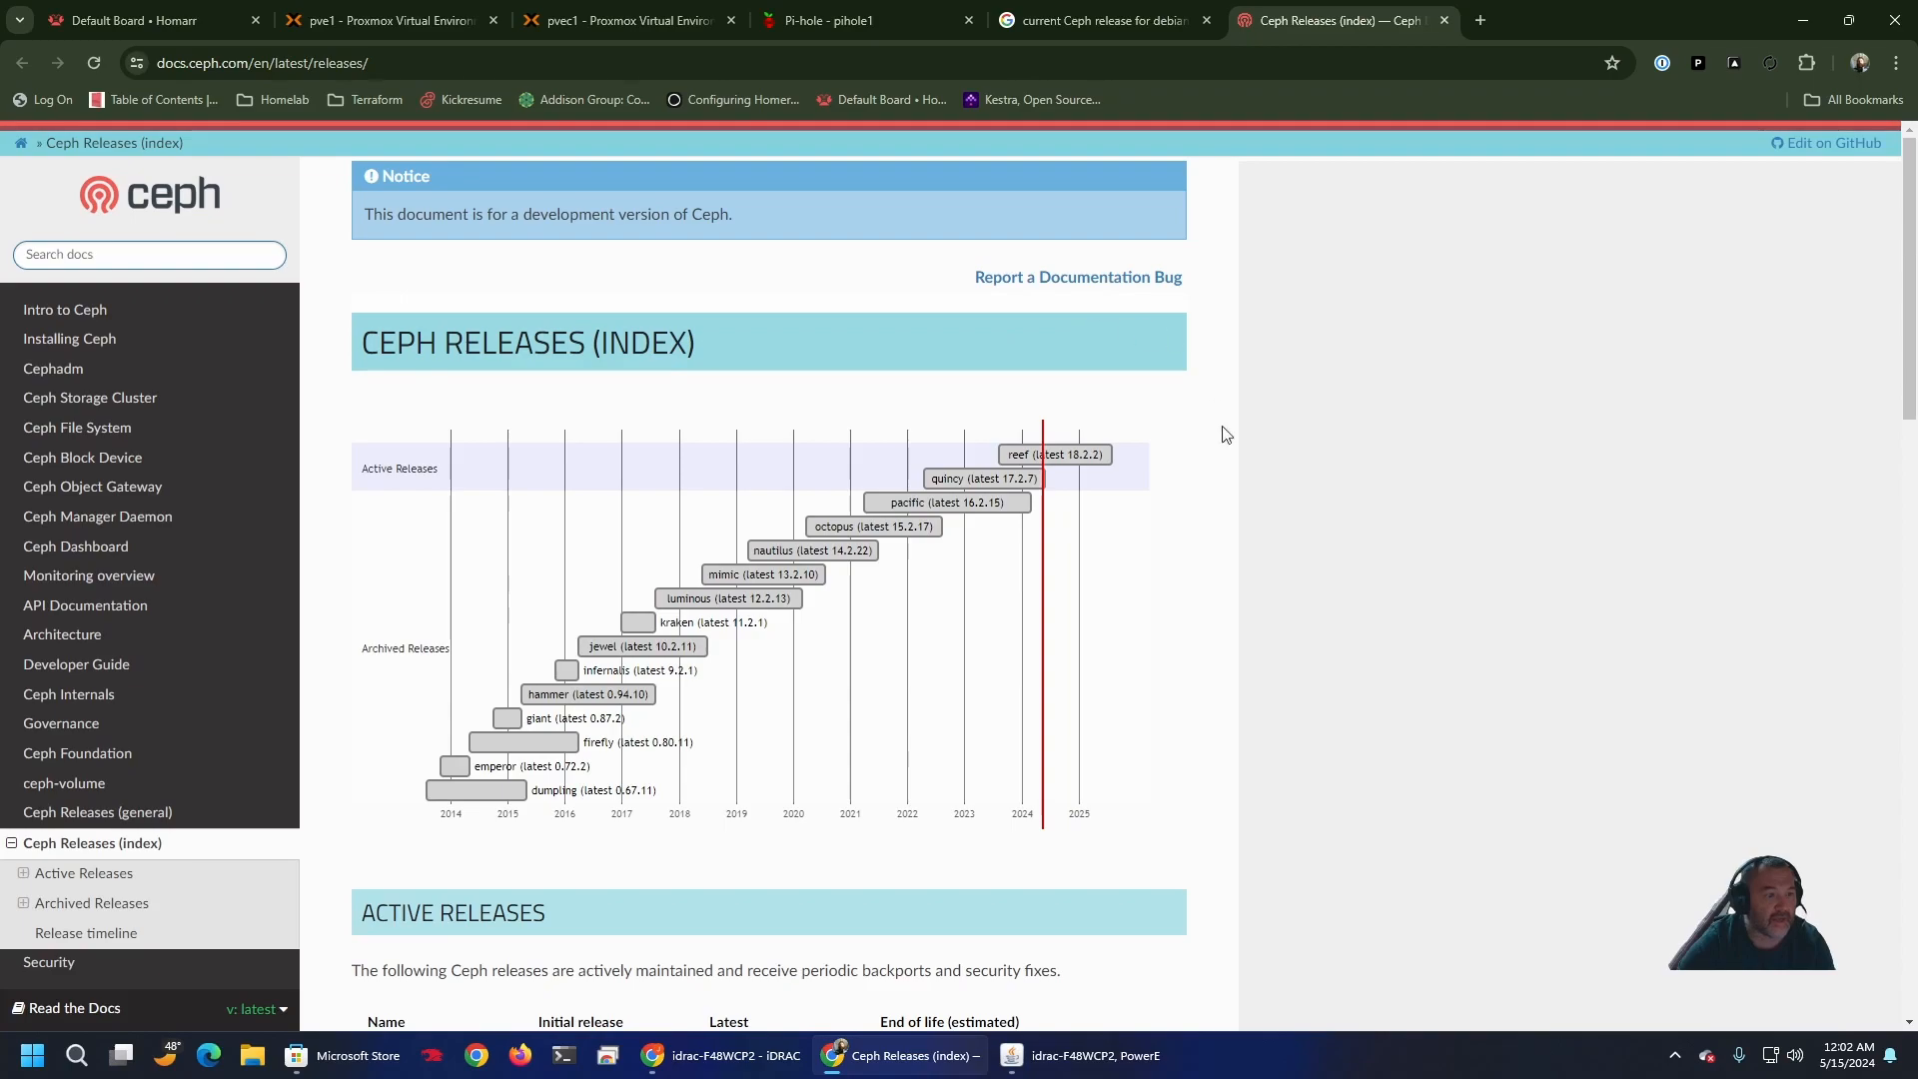
left_click(1206, 20)
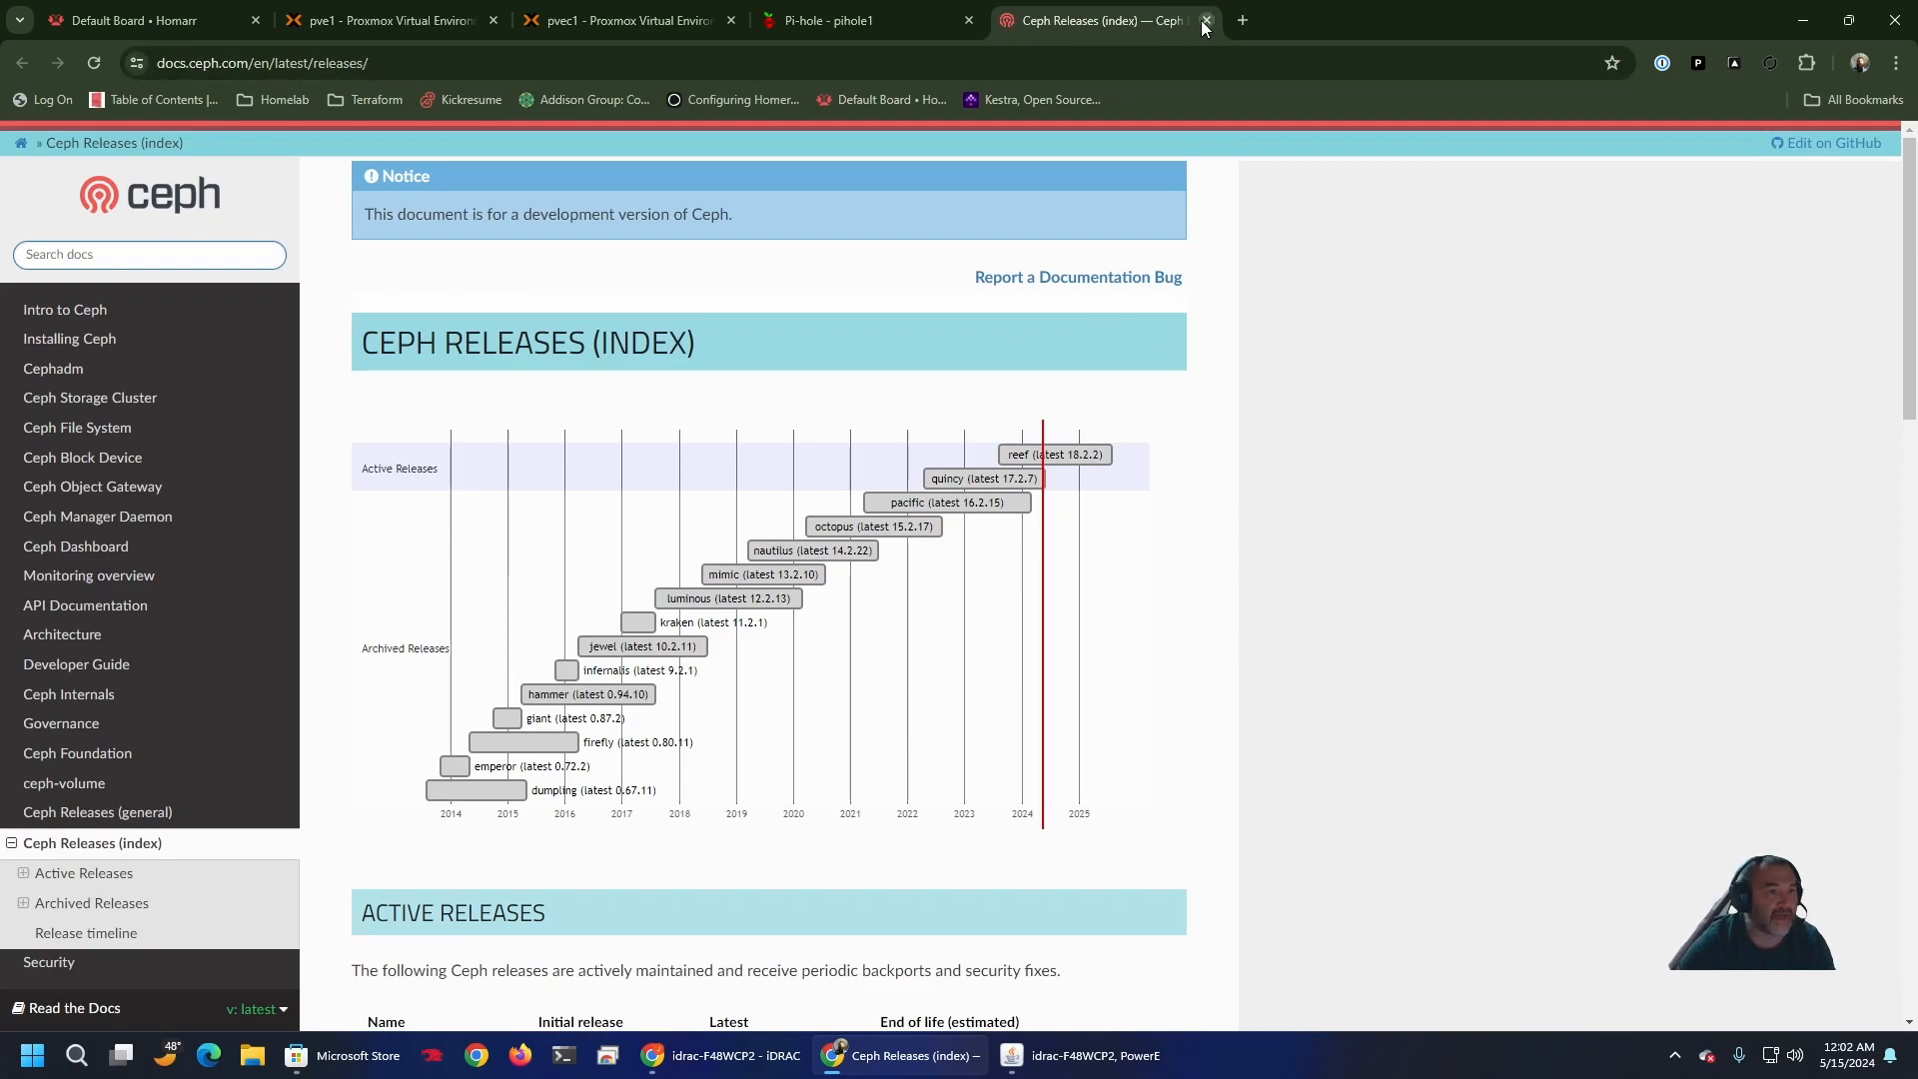
left_click(1207, 20)
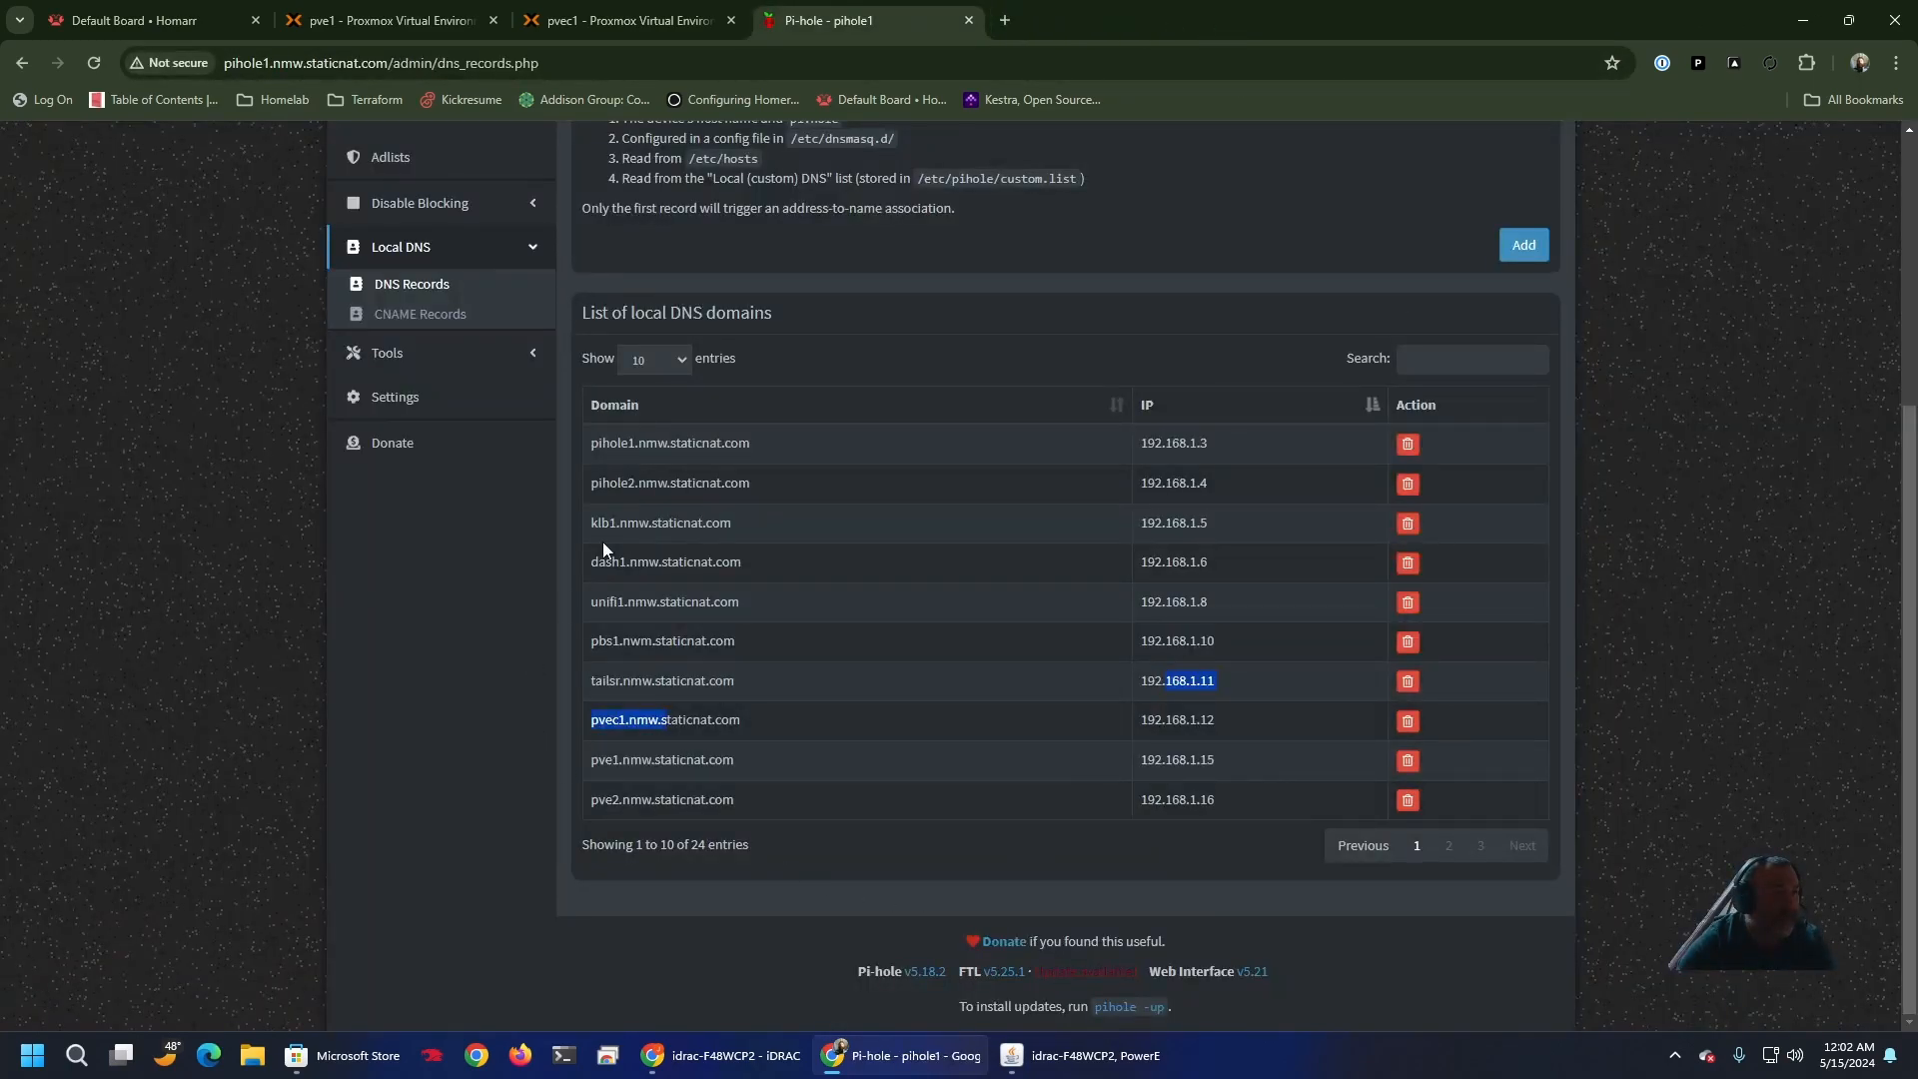
- Add the Ceph Reef No-Subscription repository to pvec1, then view its six pending package updates
left_click(612, 20)
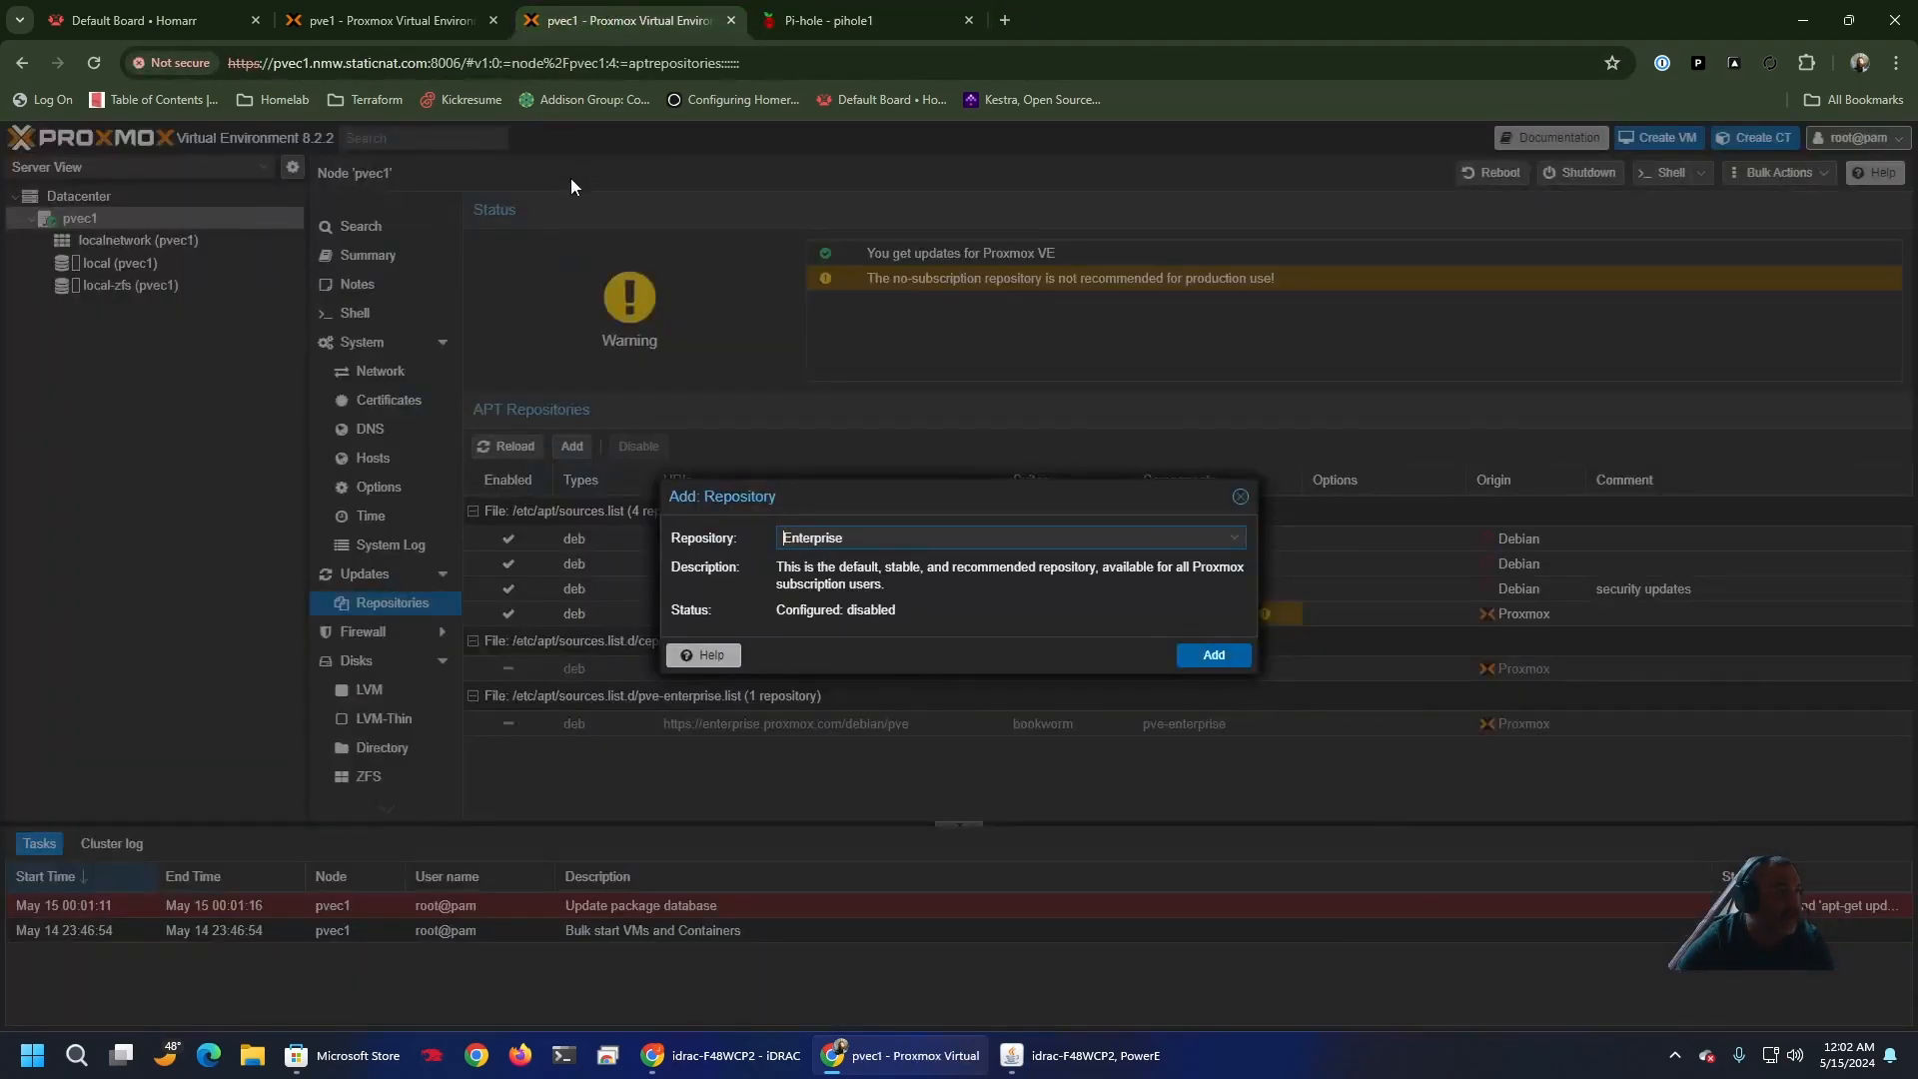
left_click(1236, 542)
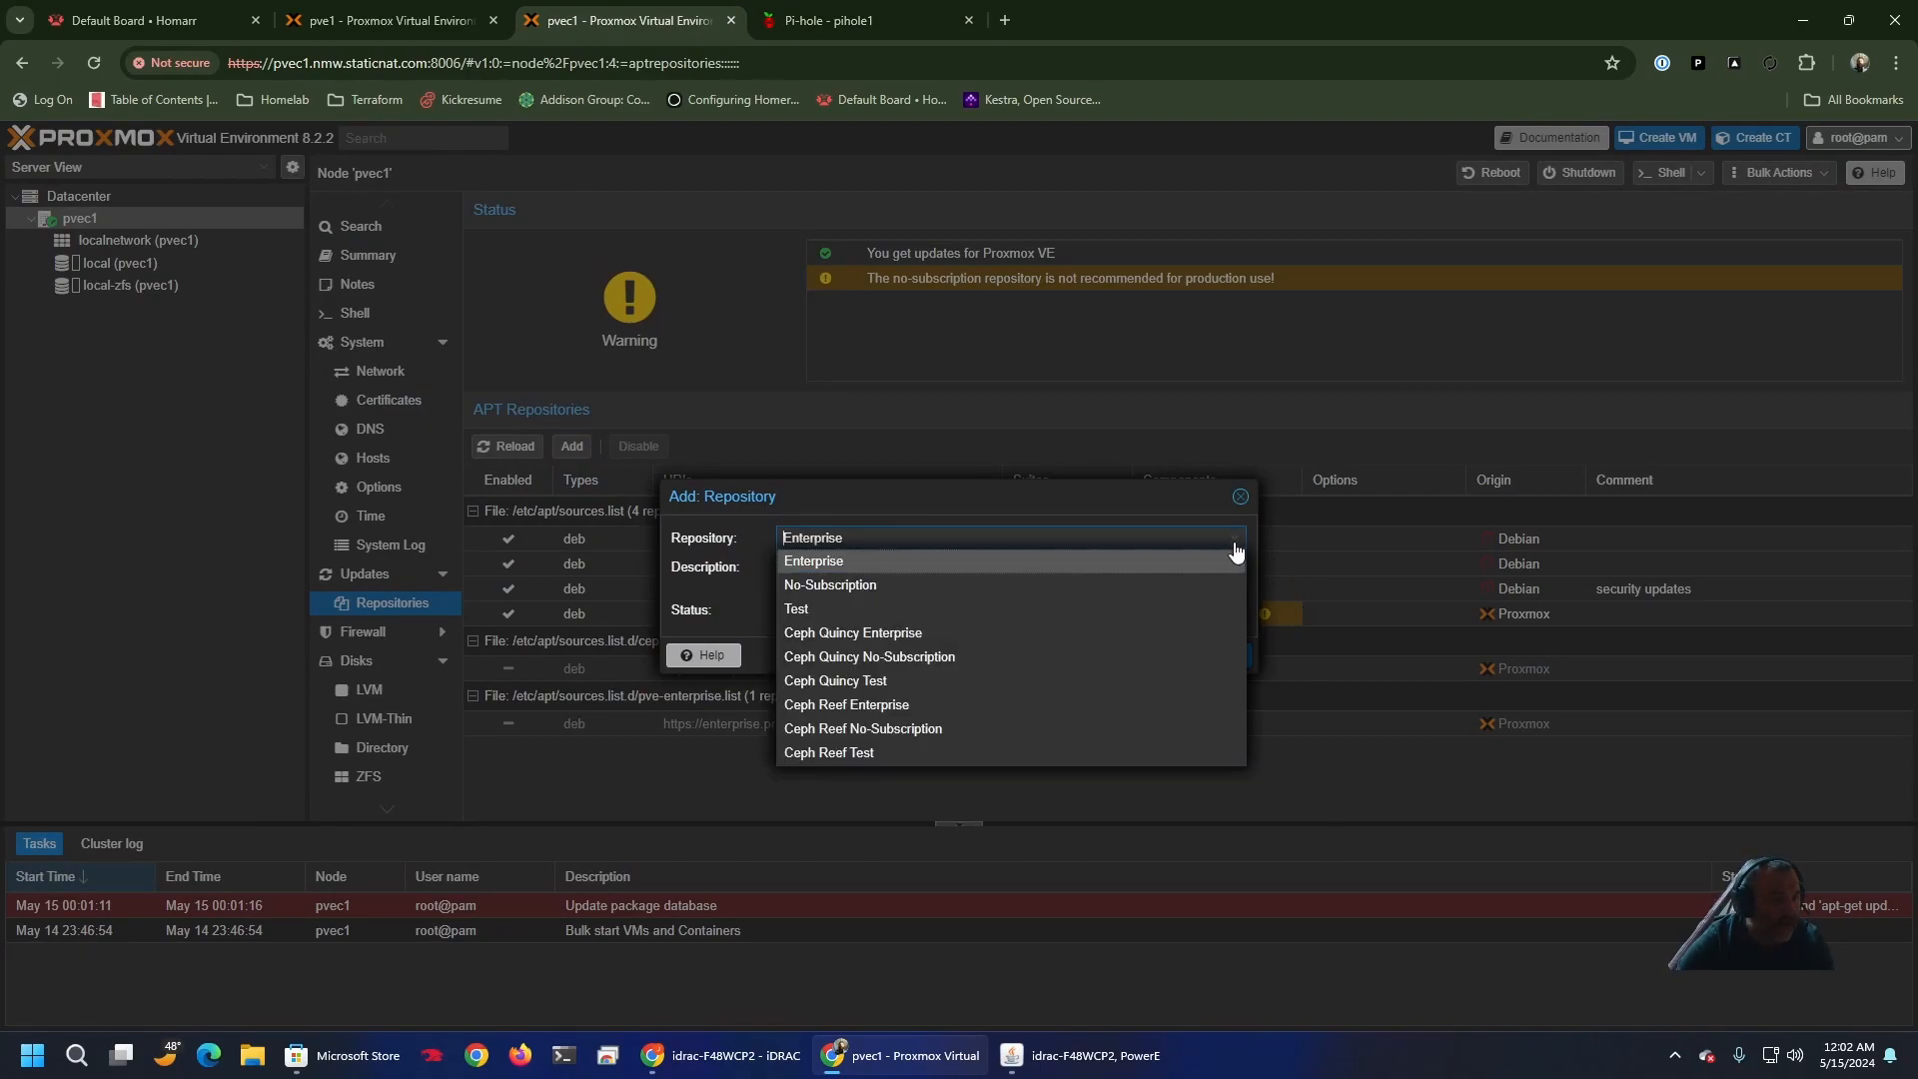
left_click(1073, 731)
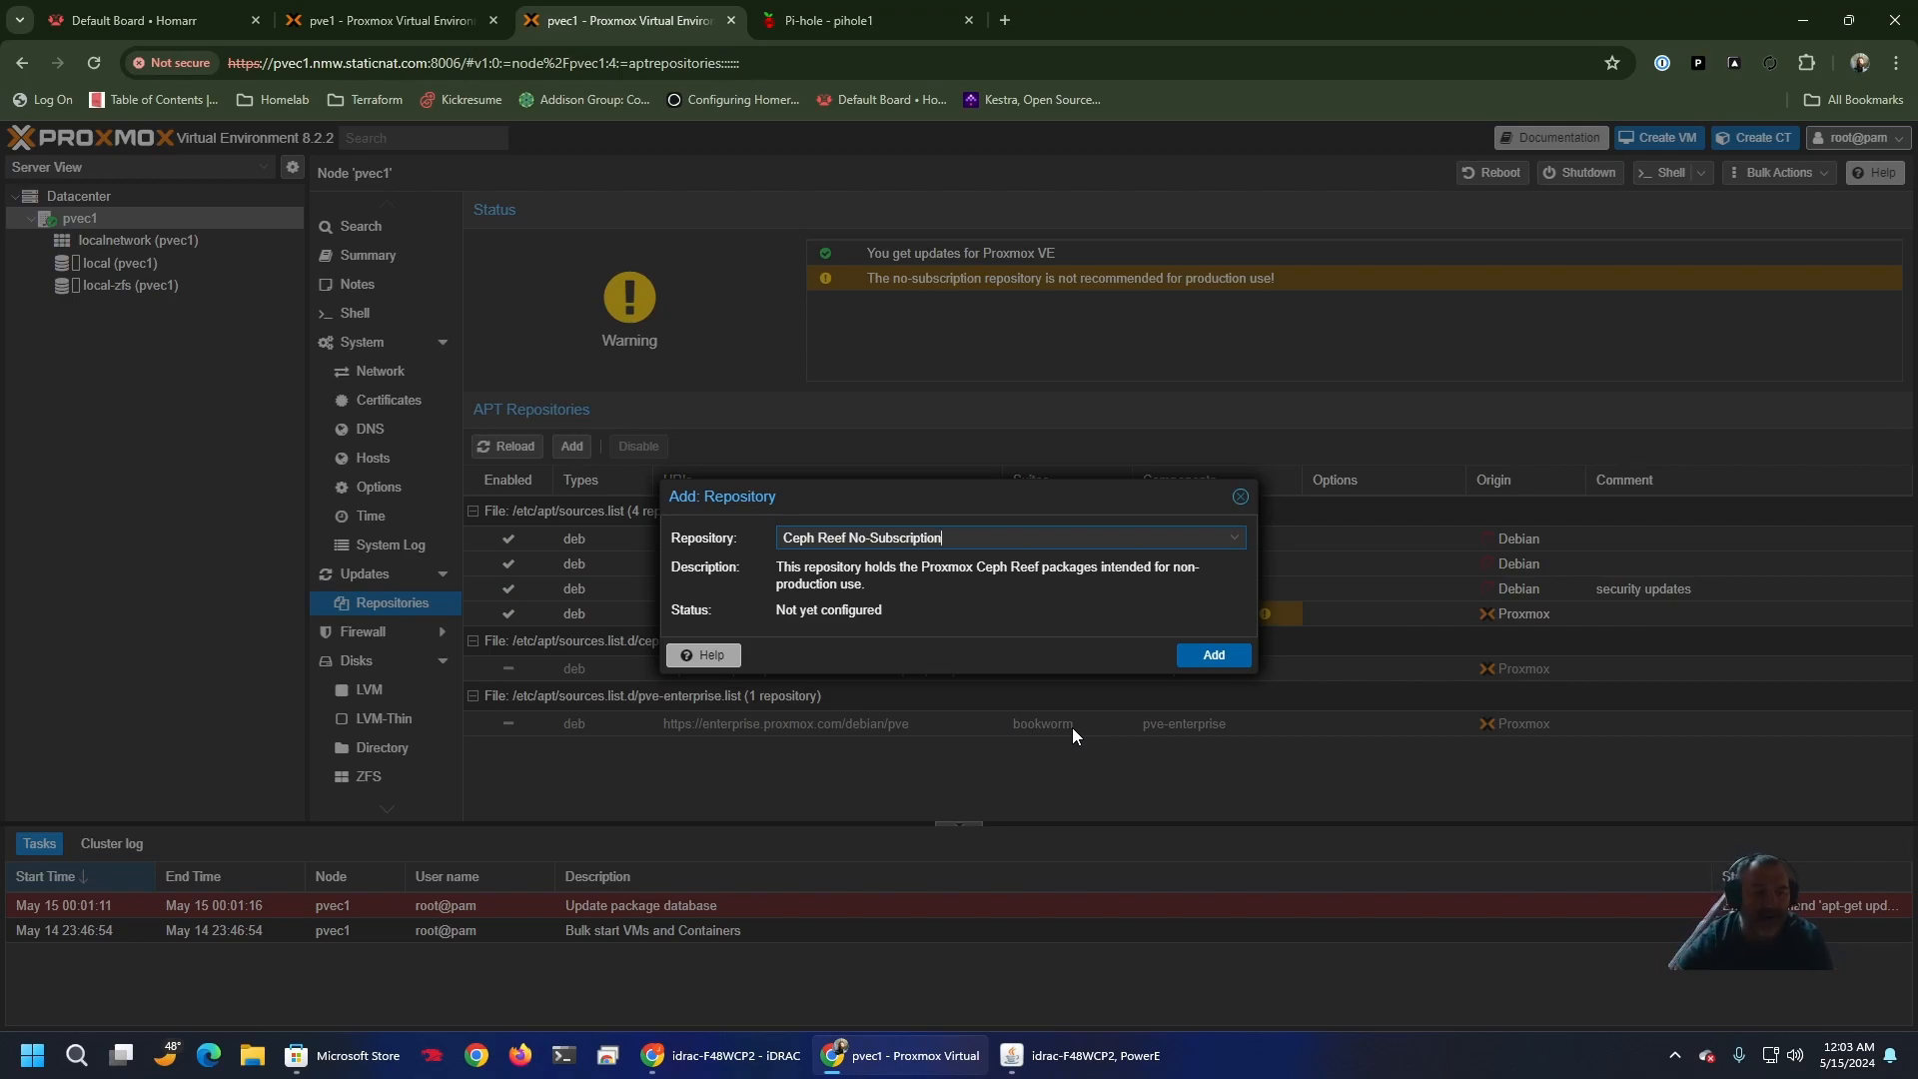
left_click(1199, 655)
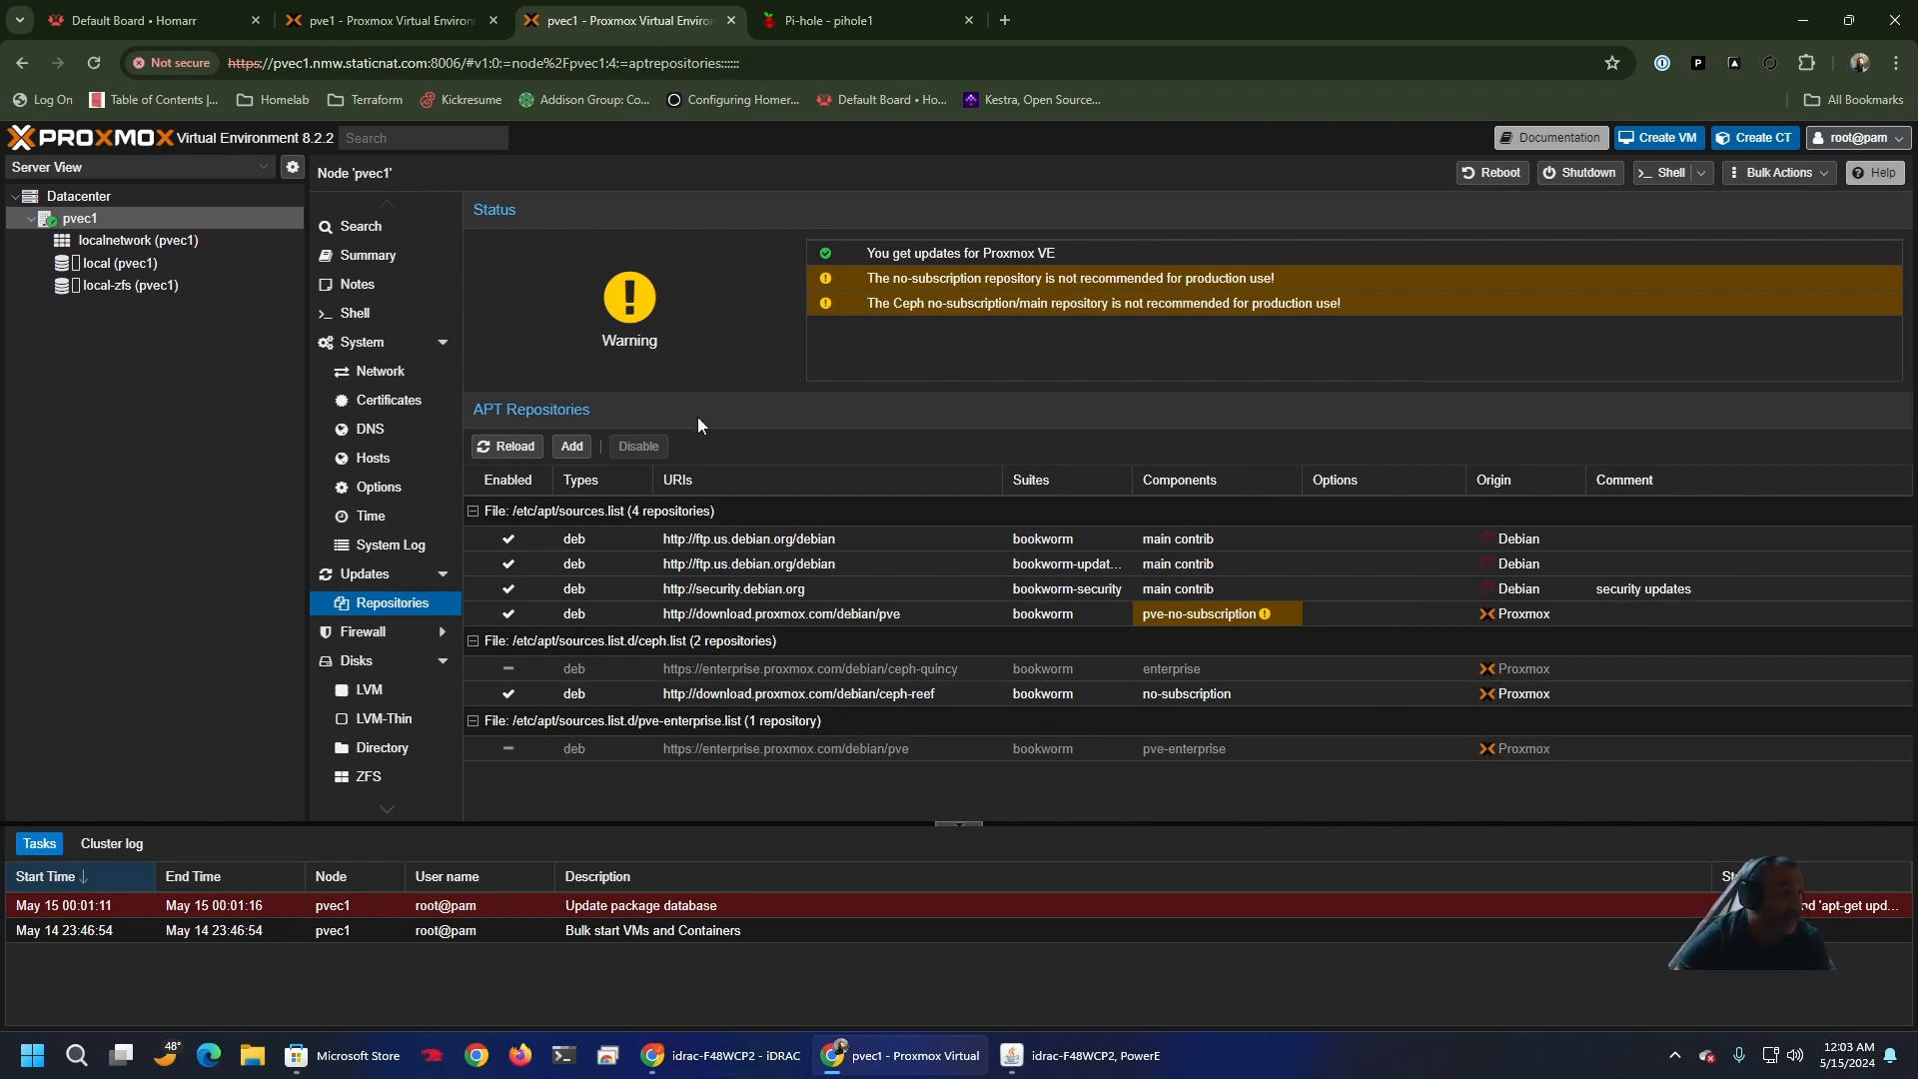
left_click(349, 579)
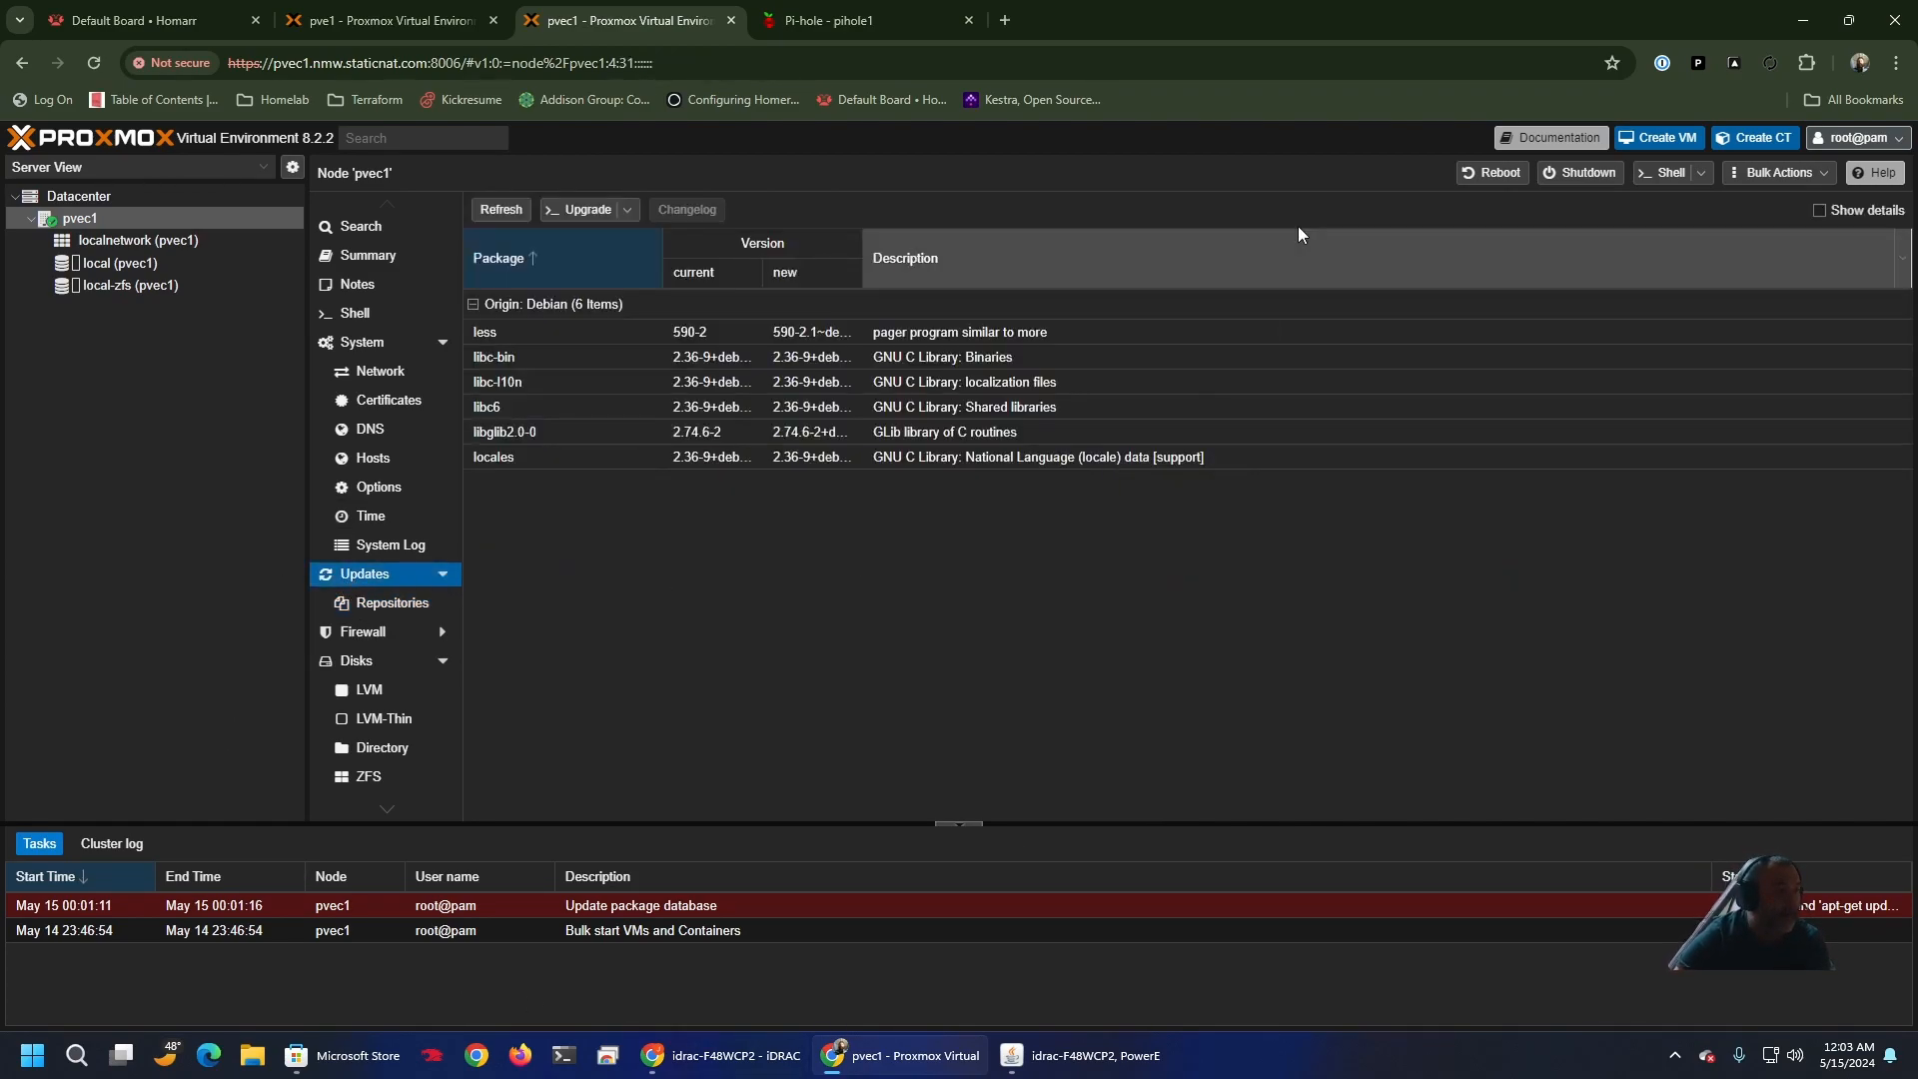
- Refresh pvec1's package database past the subscription notice to list 25 Proxmox updates, including ceph-common 18.2.2
left_click(501, 208)
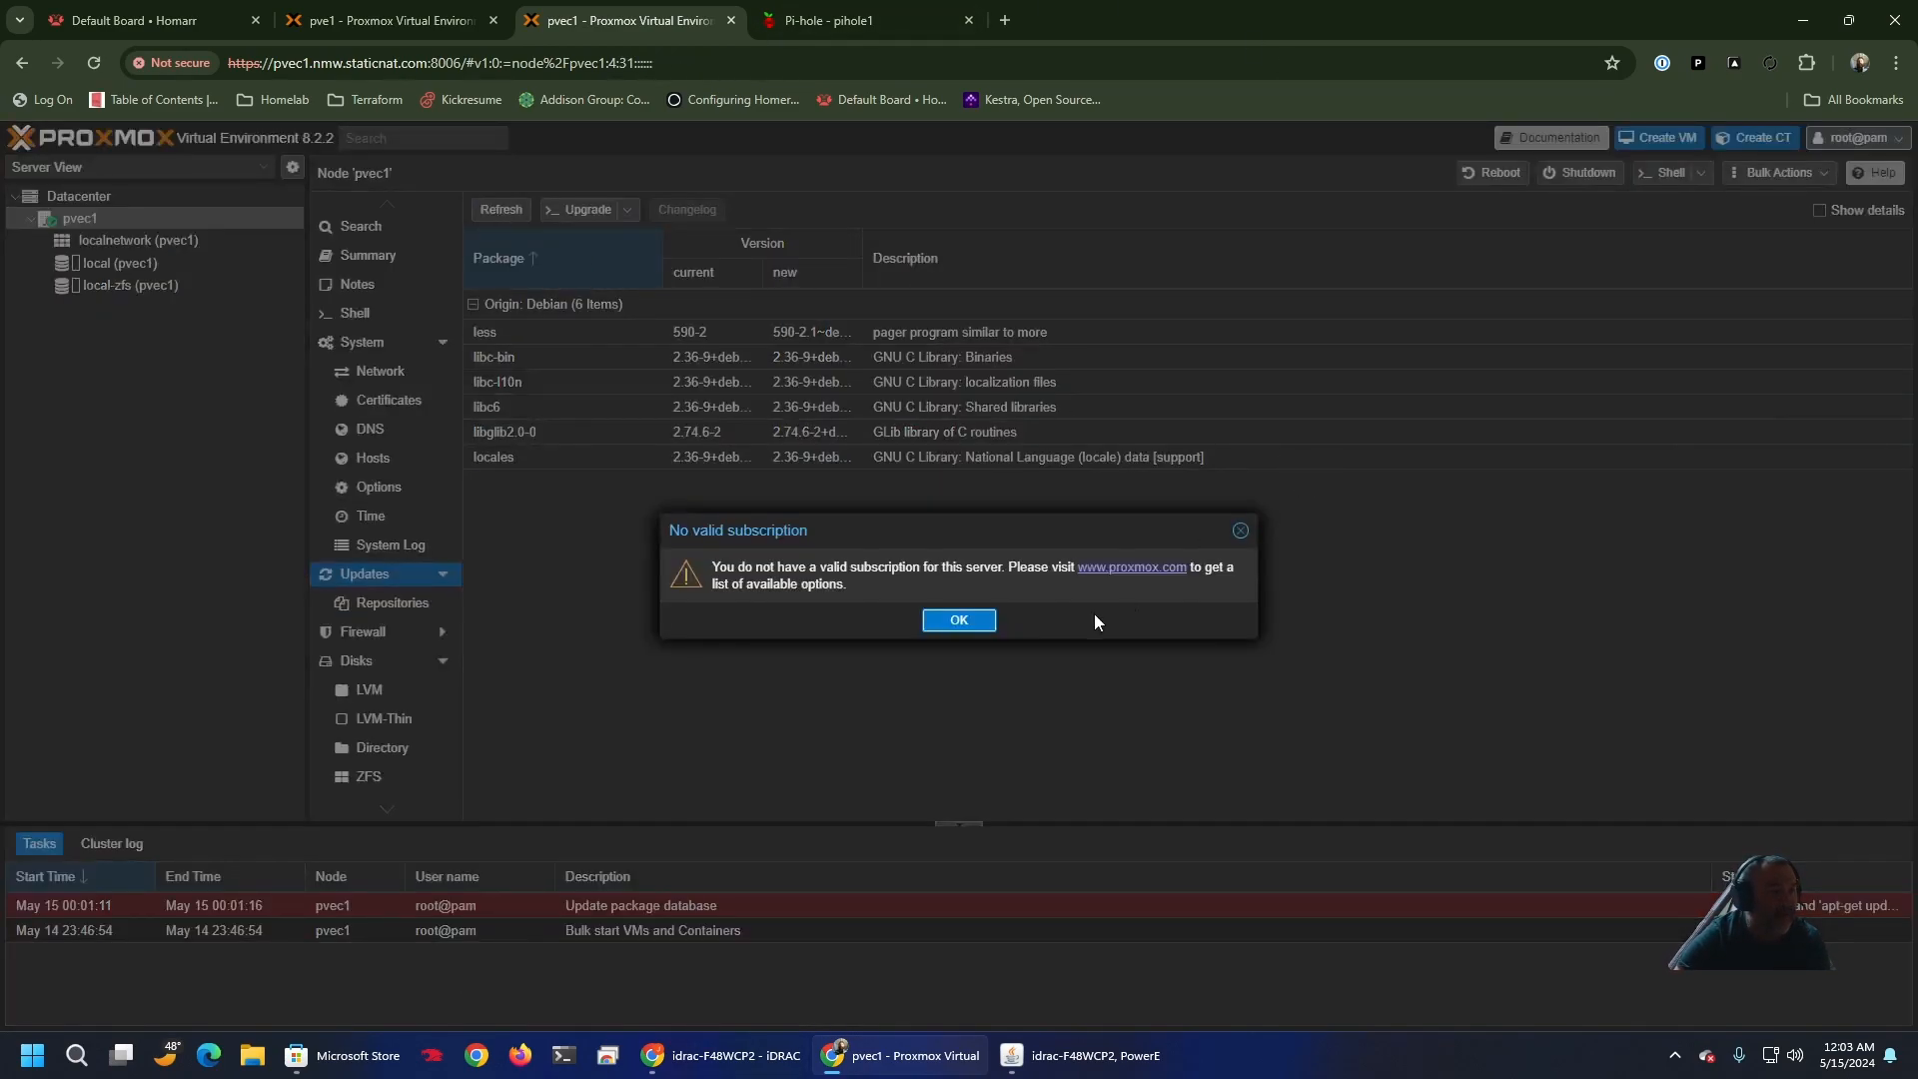
left_click(959, 620)
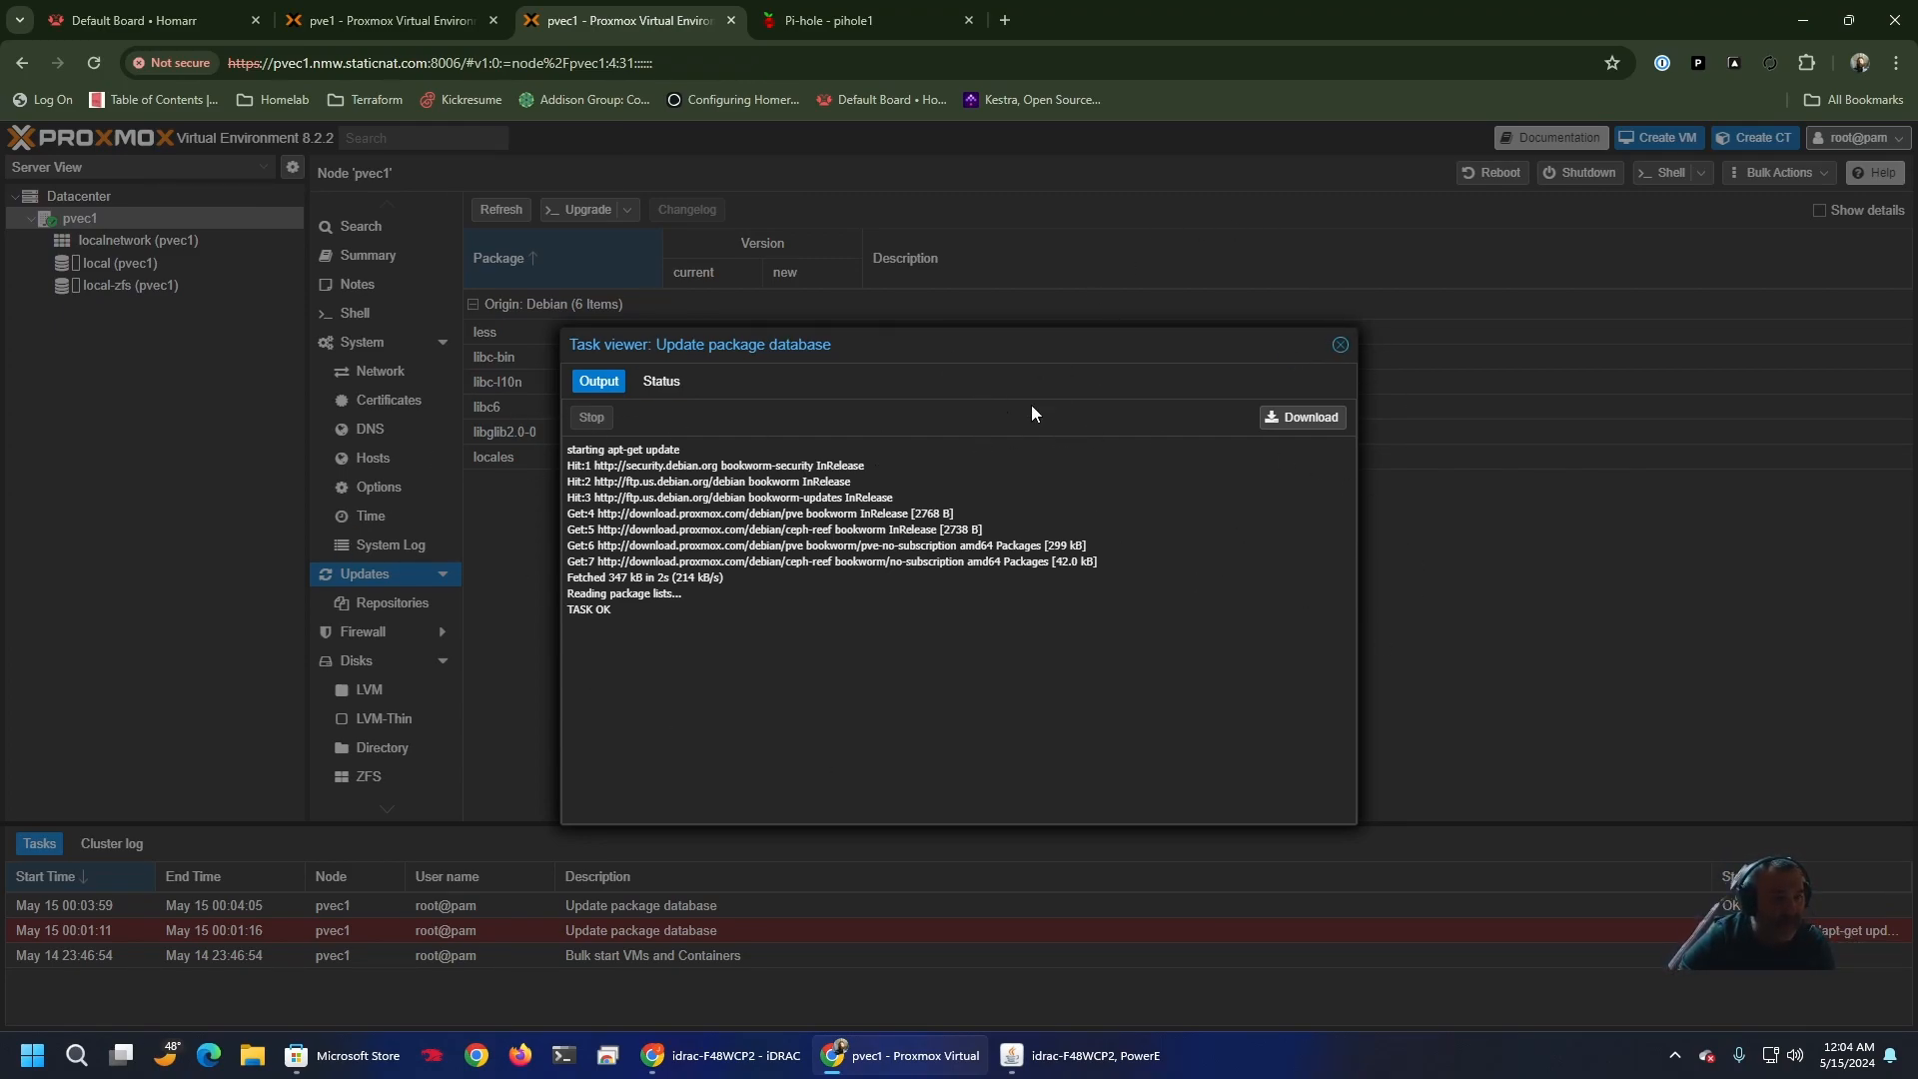
left_click(1339, 345)
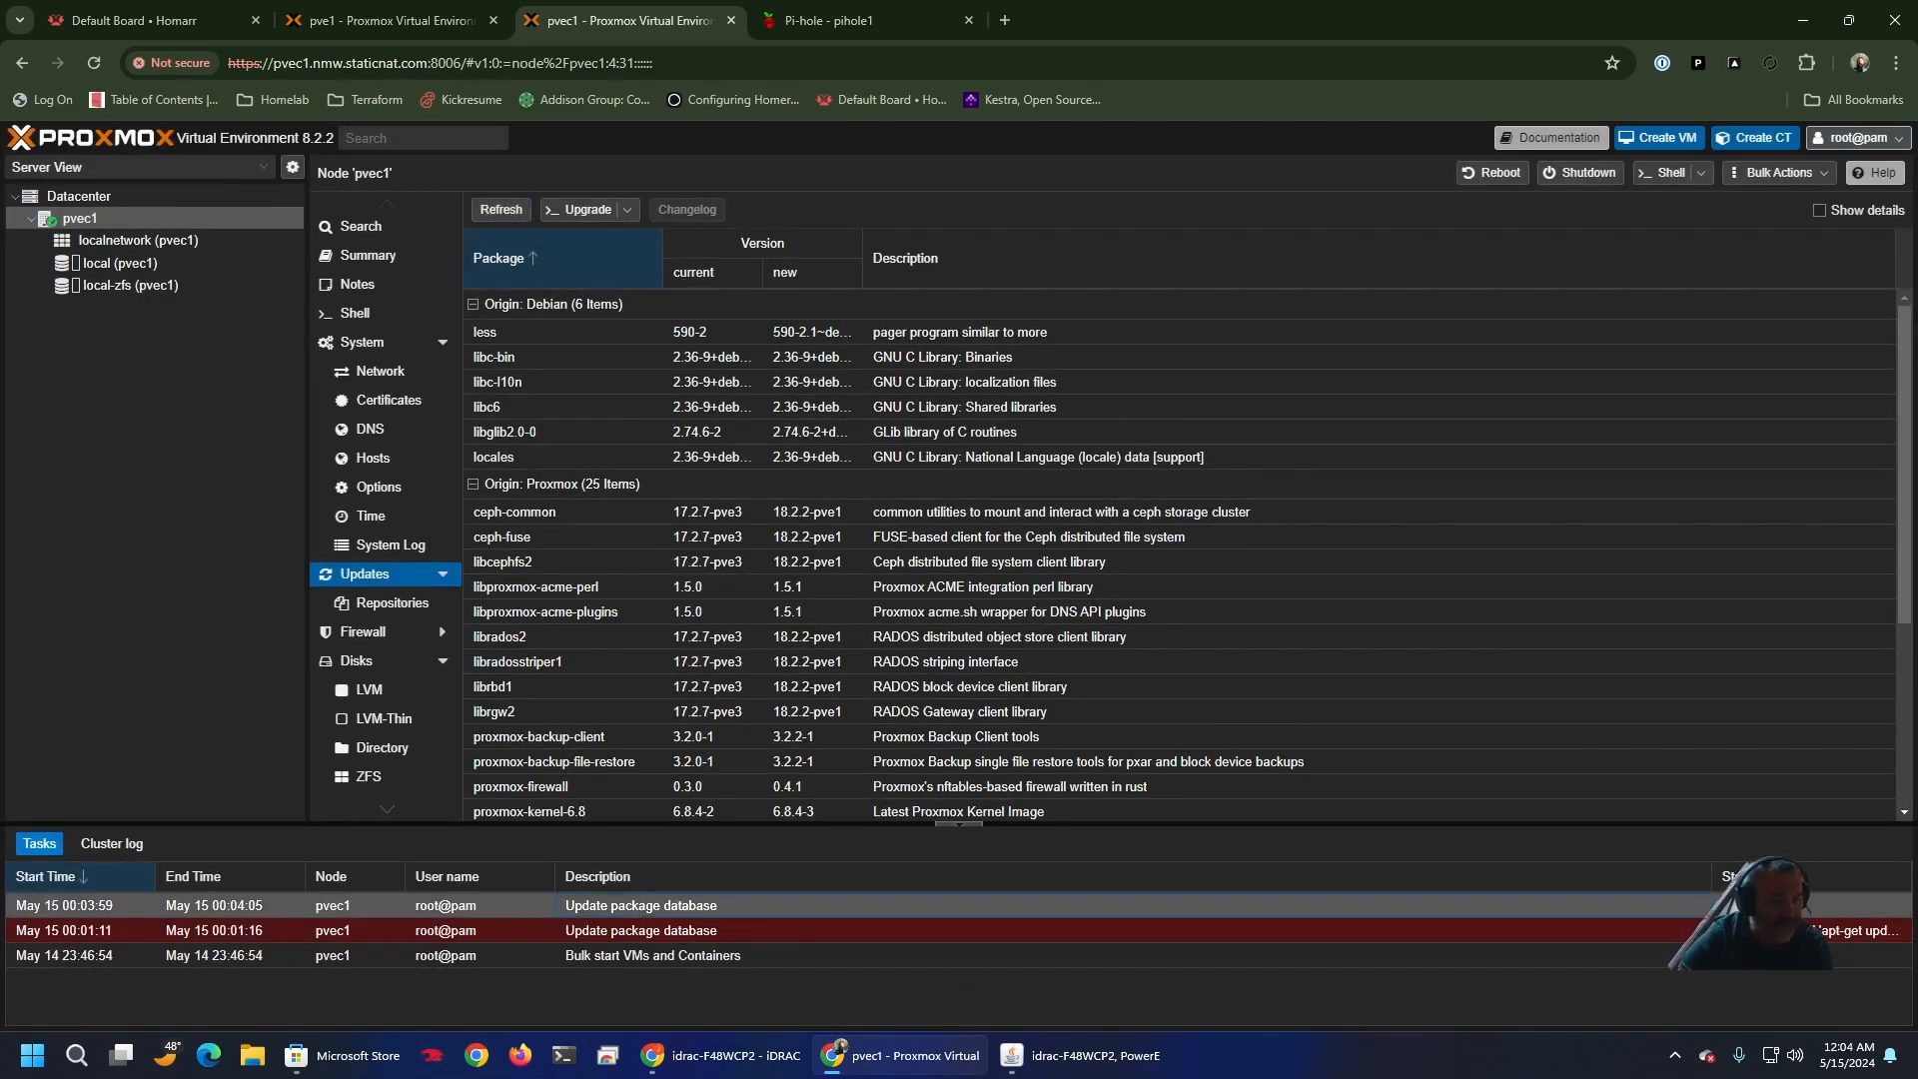
left_click(589, 209)
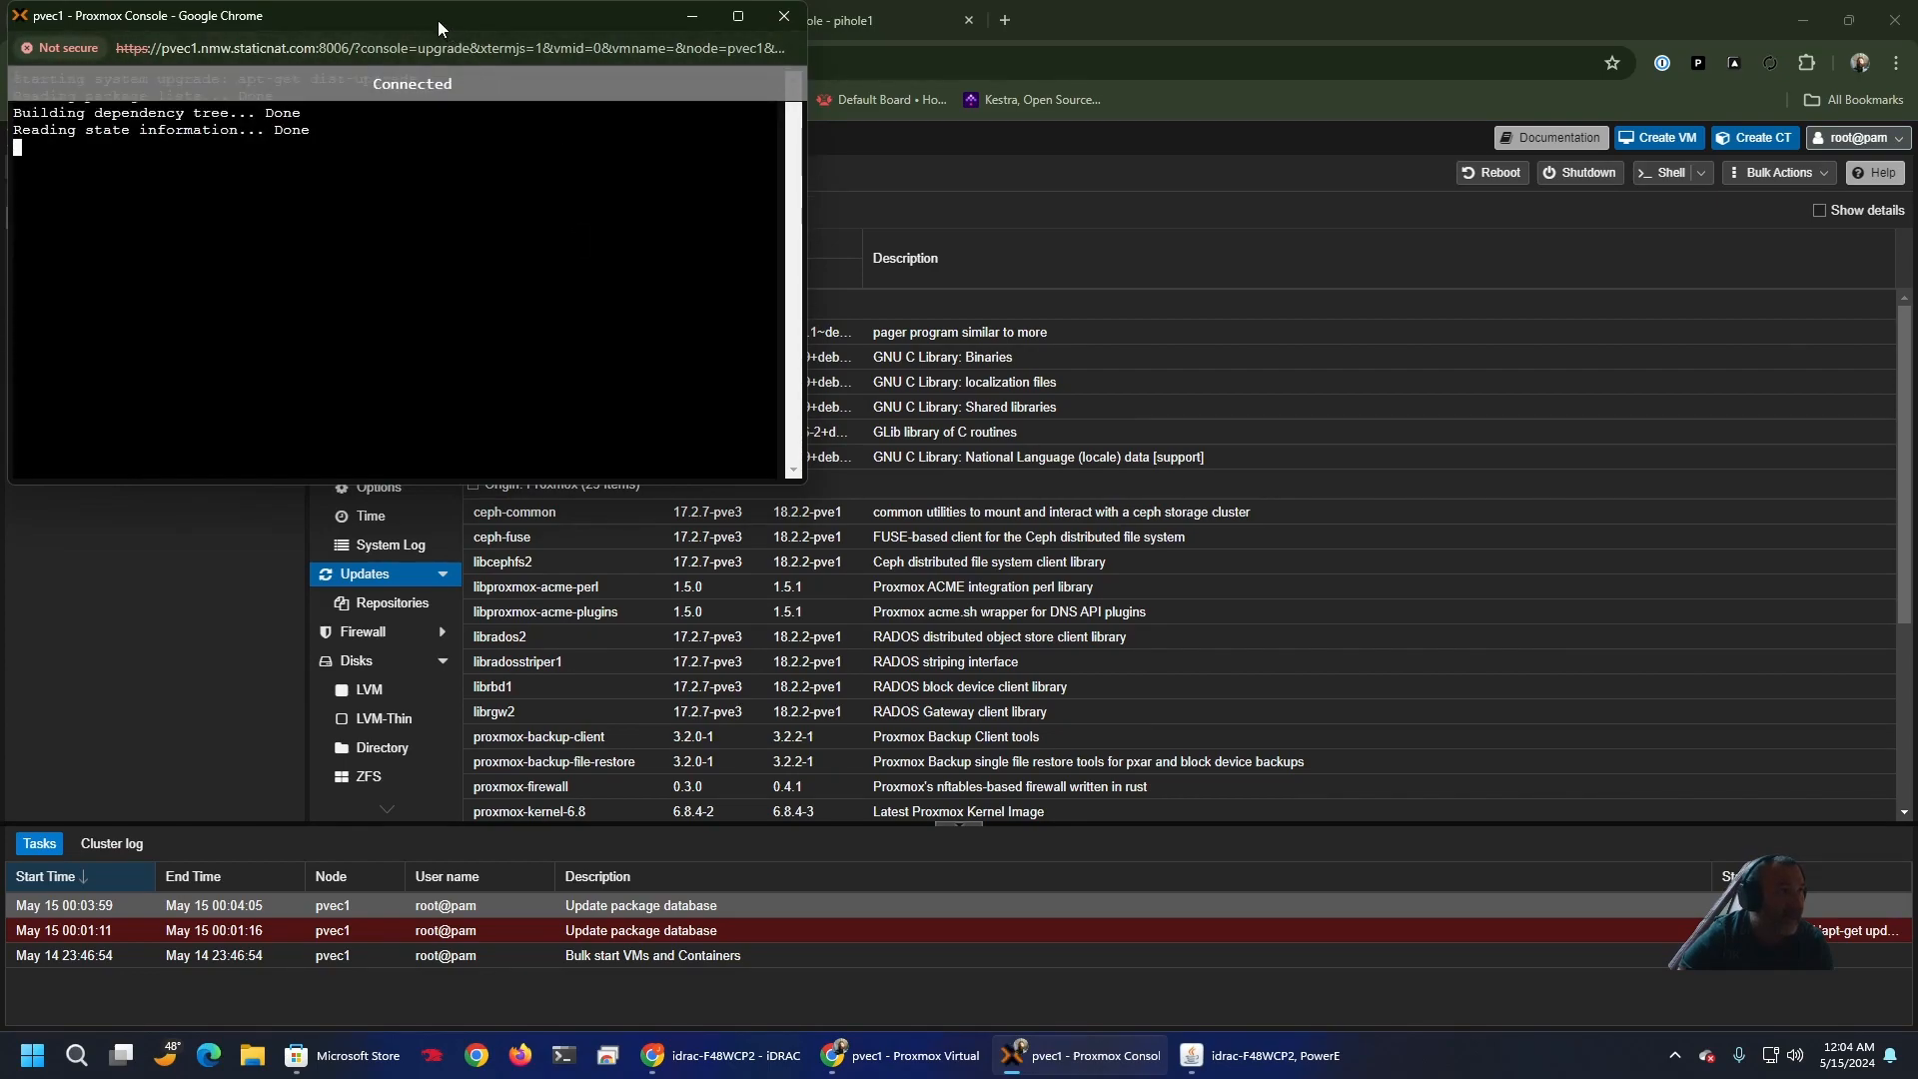
- Answer Y to install the 30 upgrades and the new 6.8.4-3 kernel on pvec1
left_click_drag(437, 20, 1111, 130)
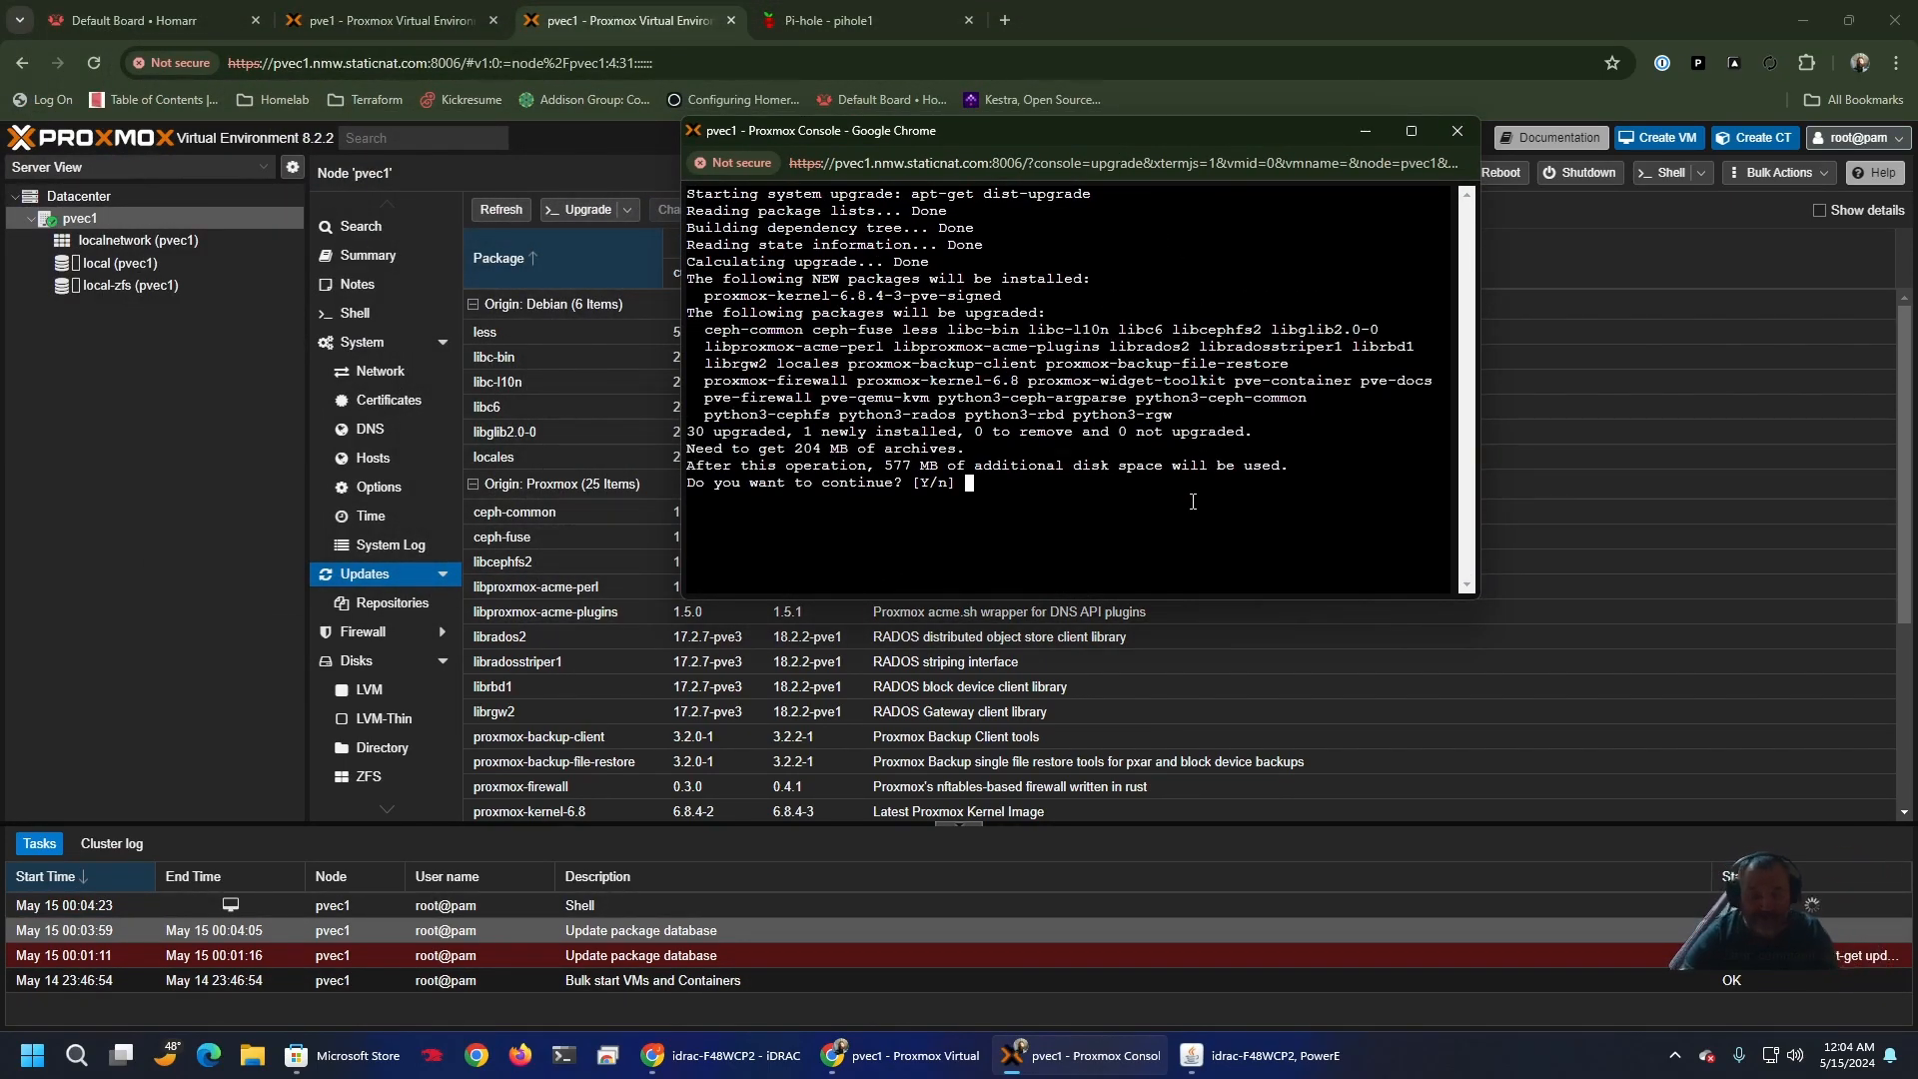
type("Y")
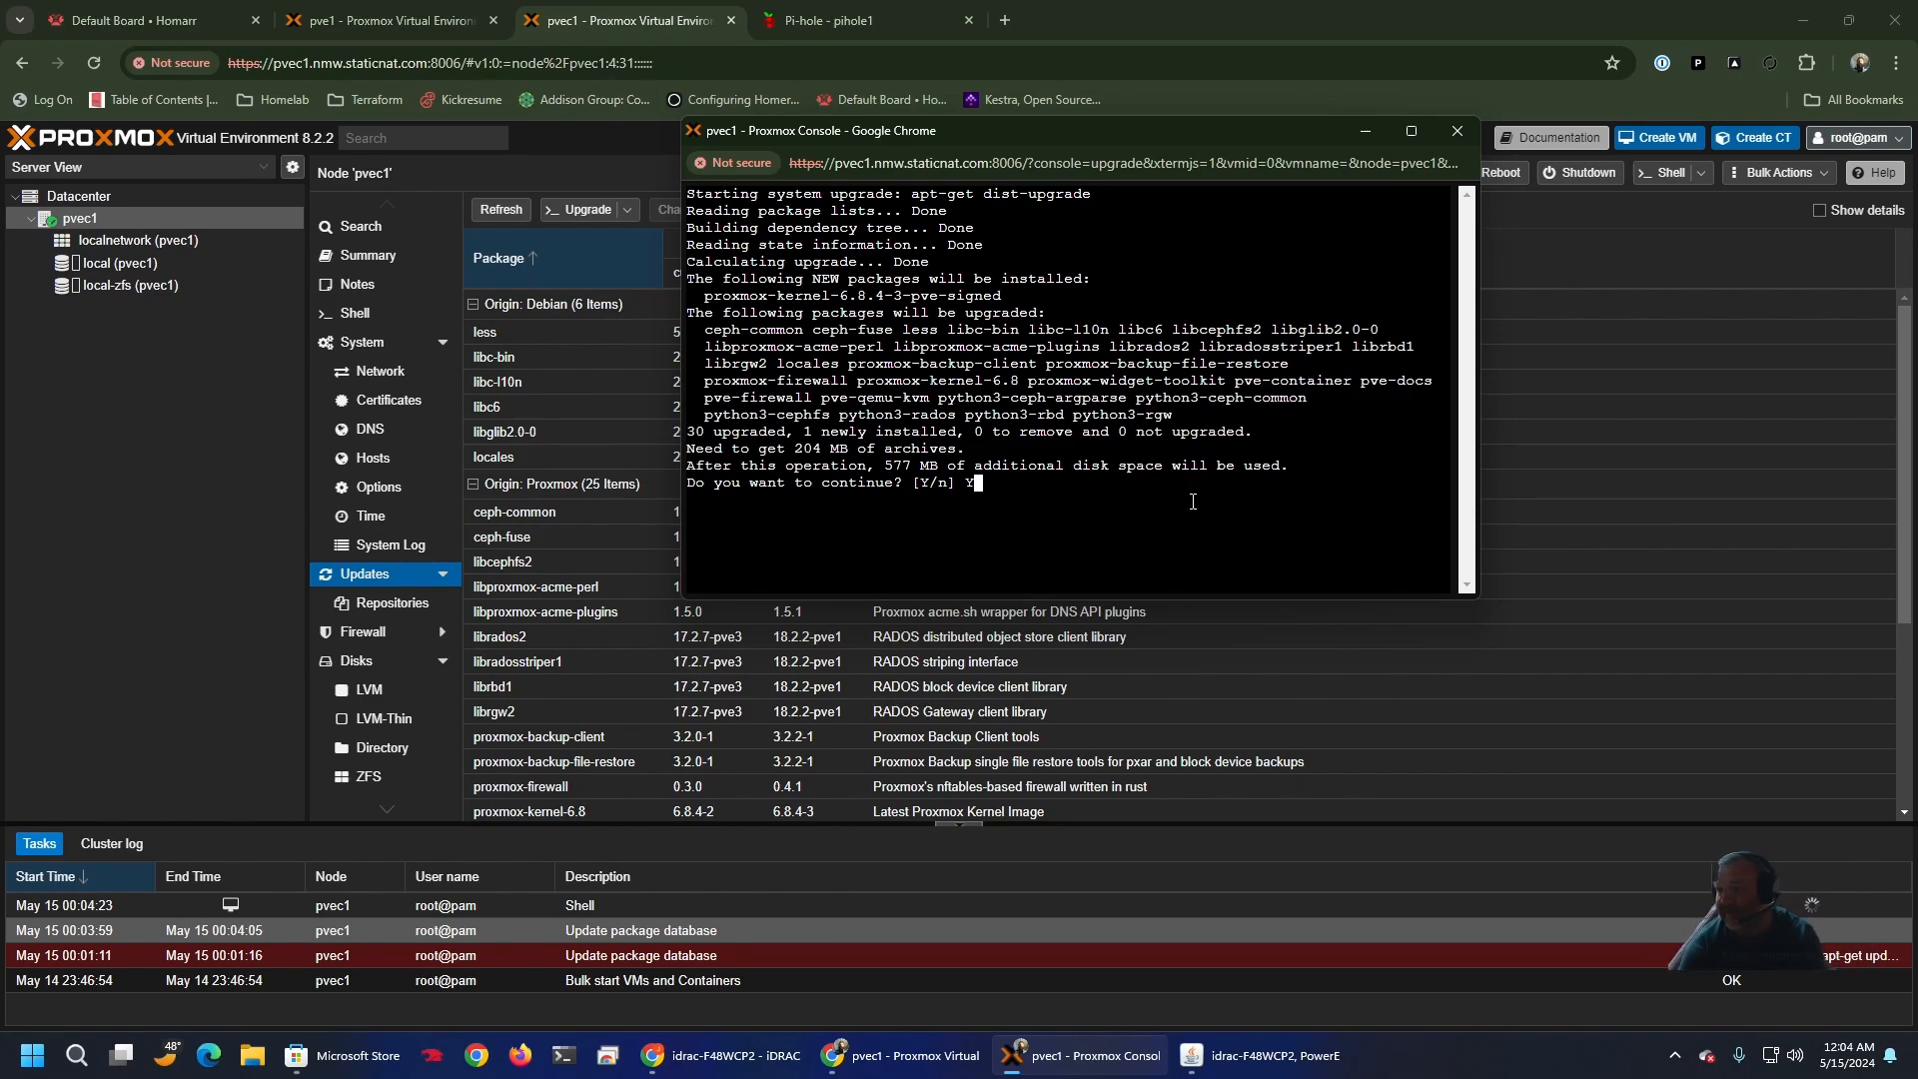
key("Return")
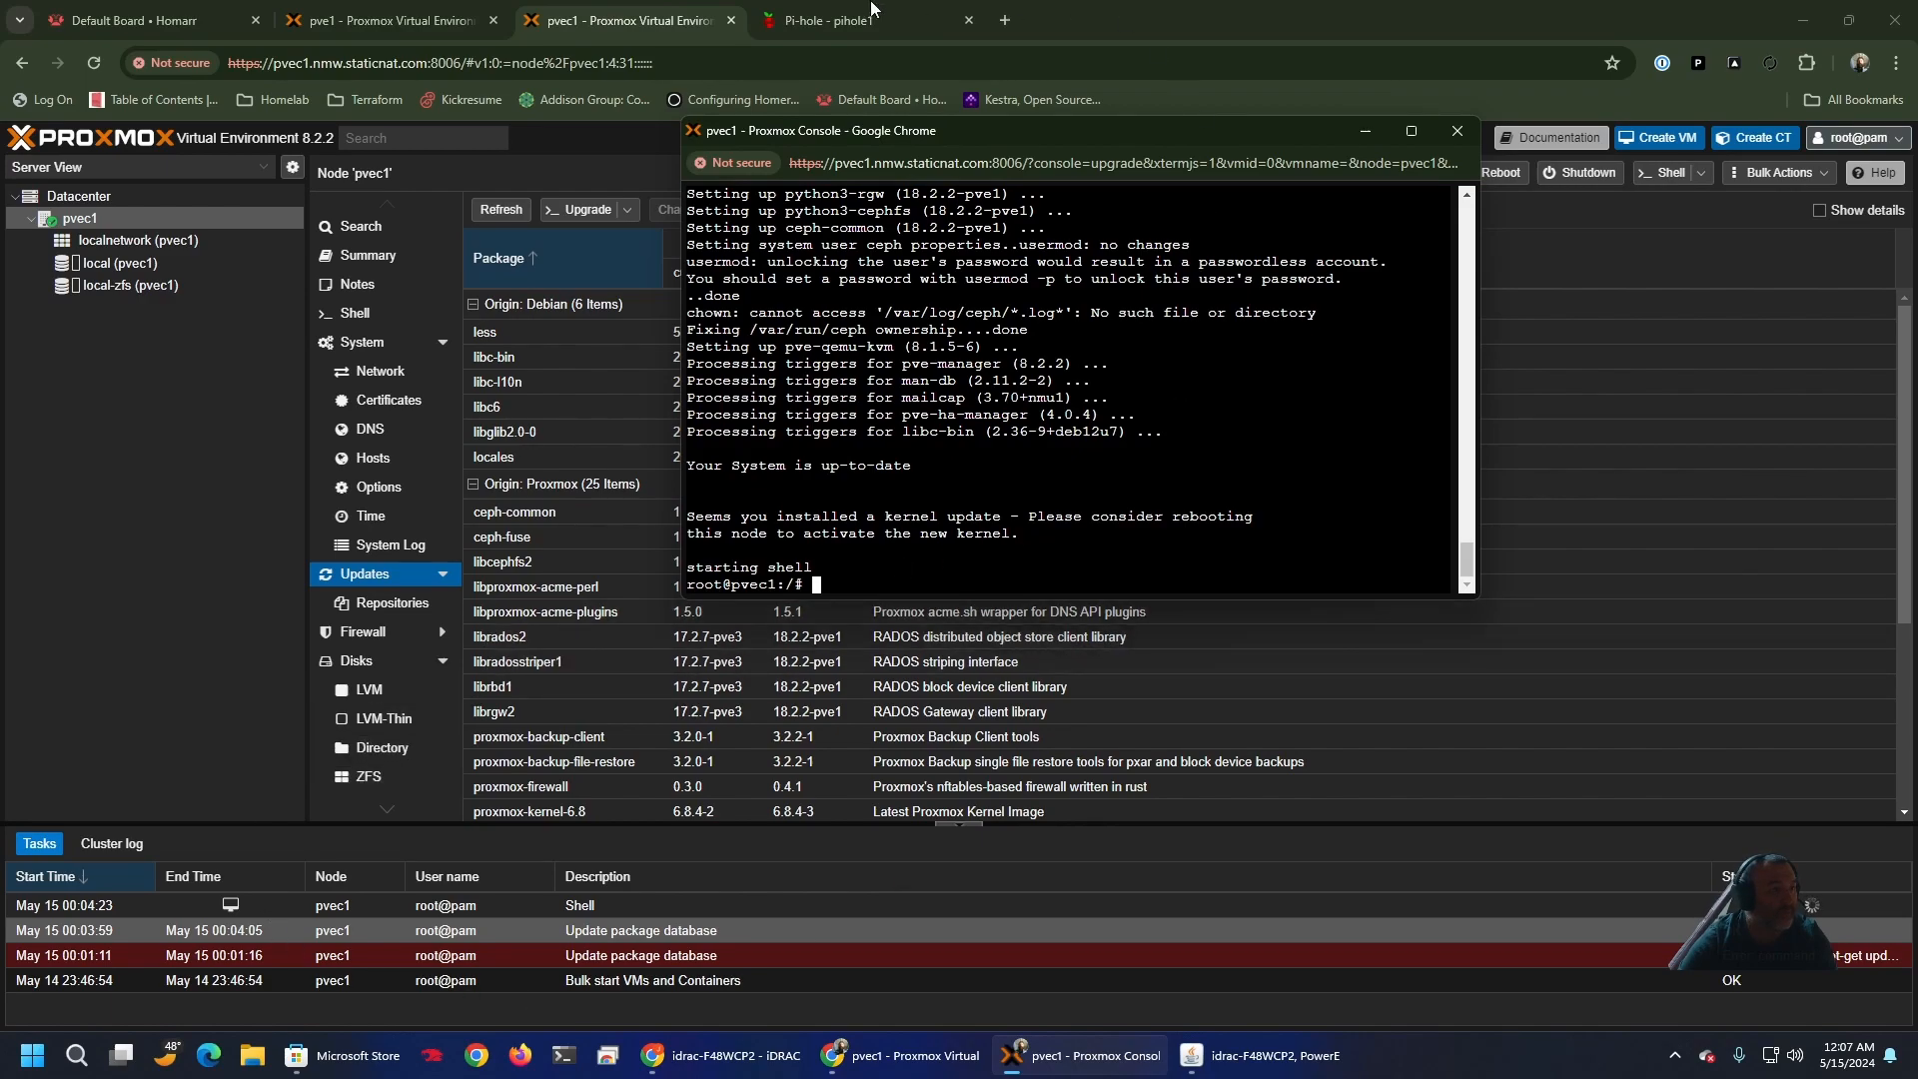
- Close the upgrade console once it reports pvec1 up-to-date with a reboot advised
left_click(1456, 131)
- Leave the upgrade console and open a noVNC shell on pvec1, centred on screen
left_click(1171, 288)
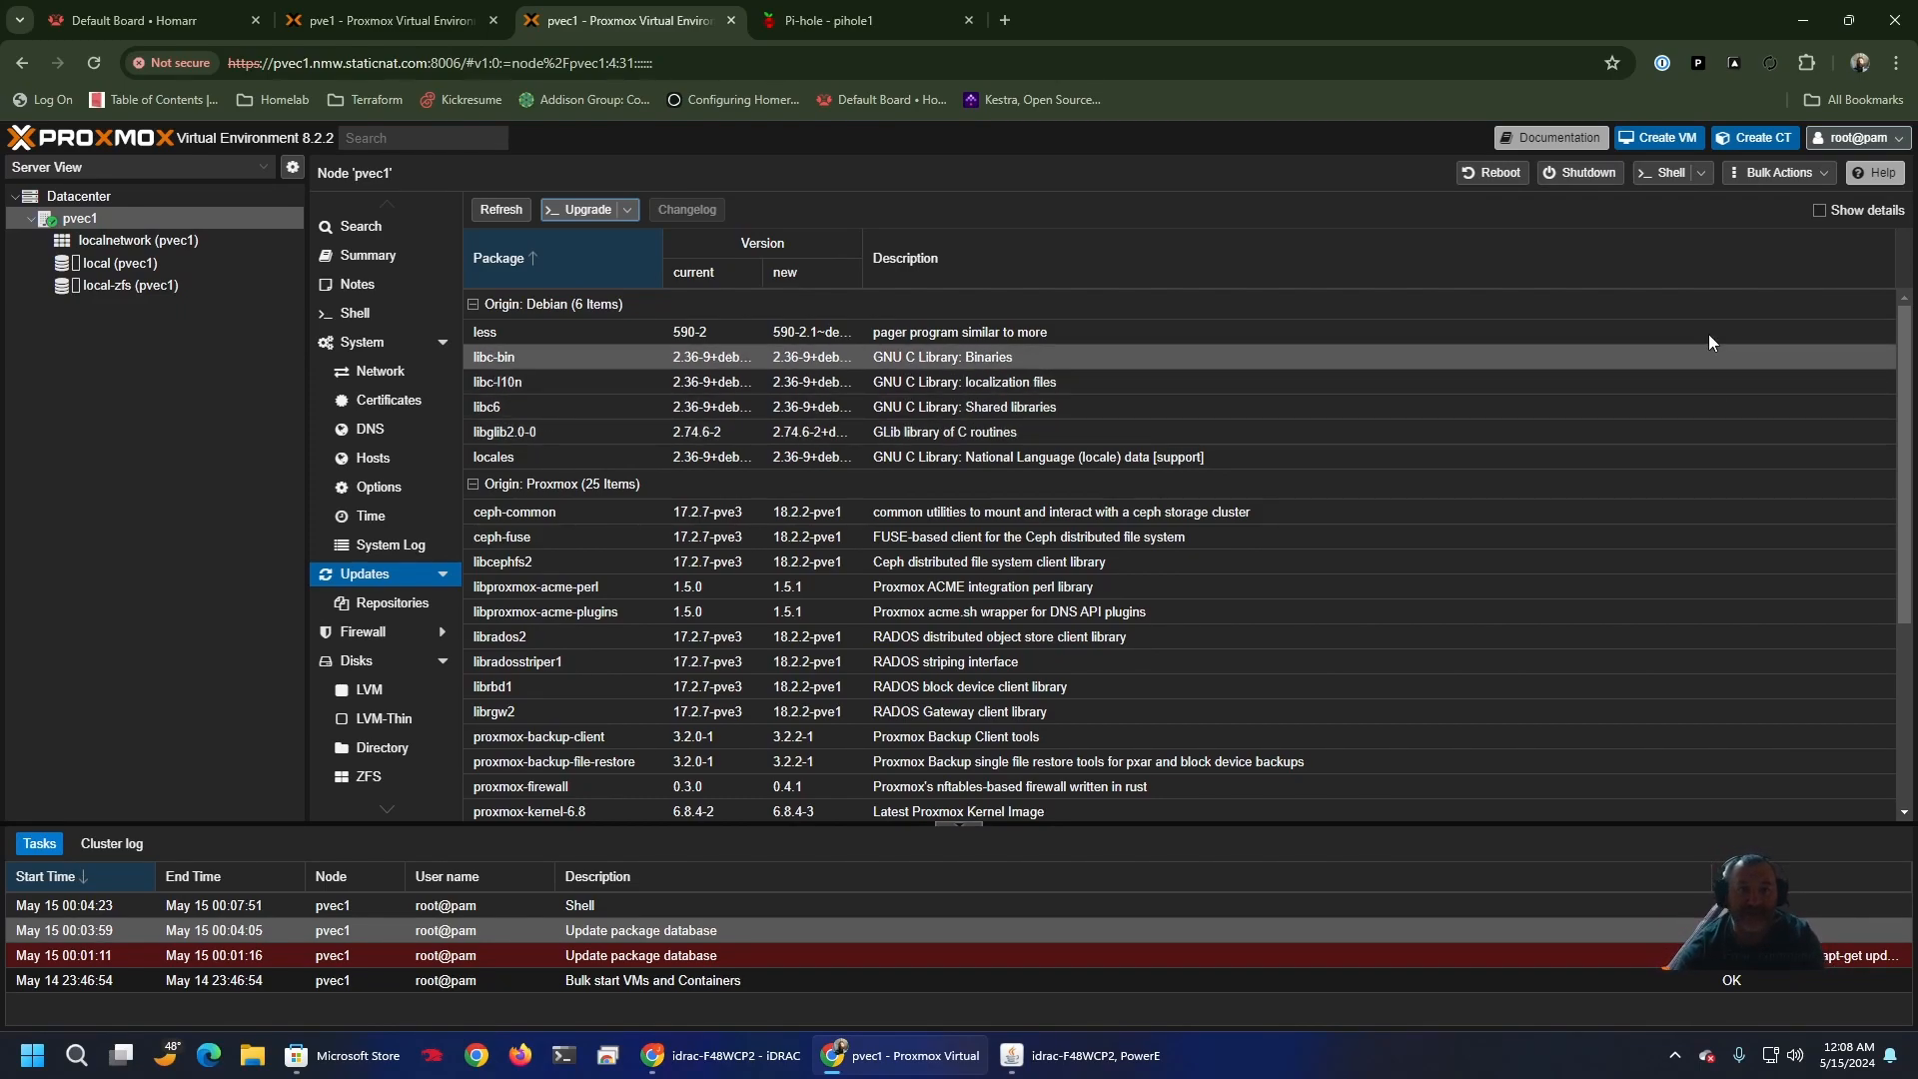
left_click(1700, 174)
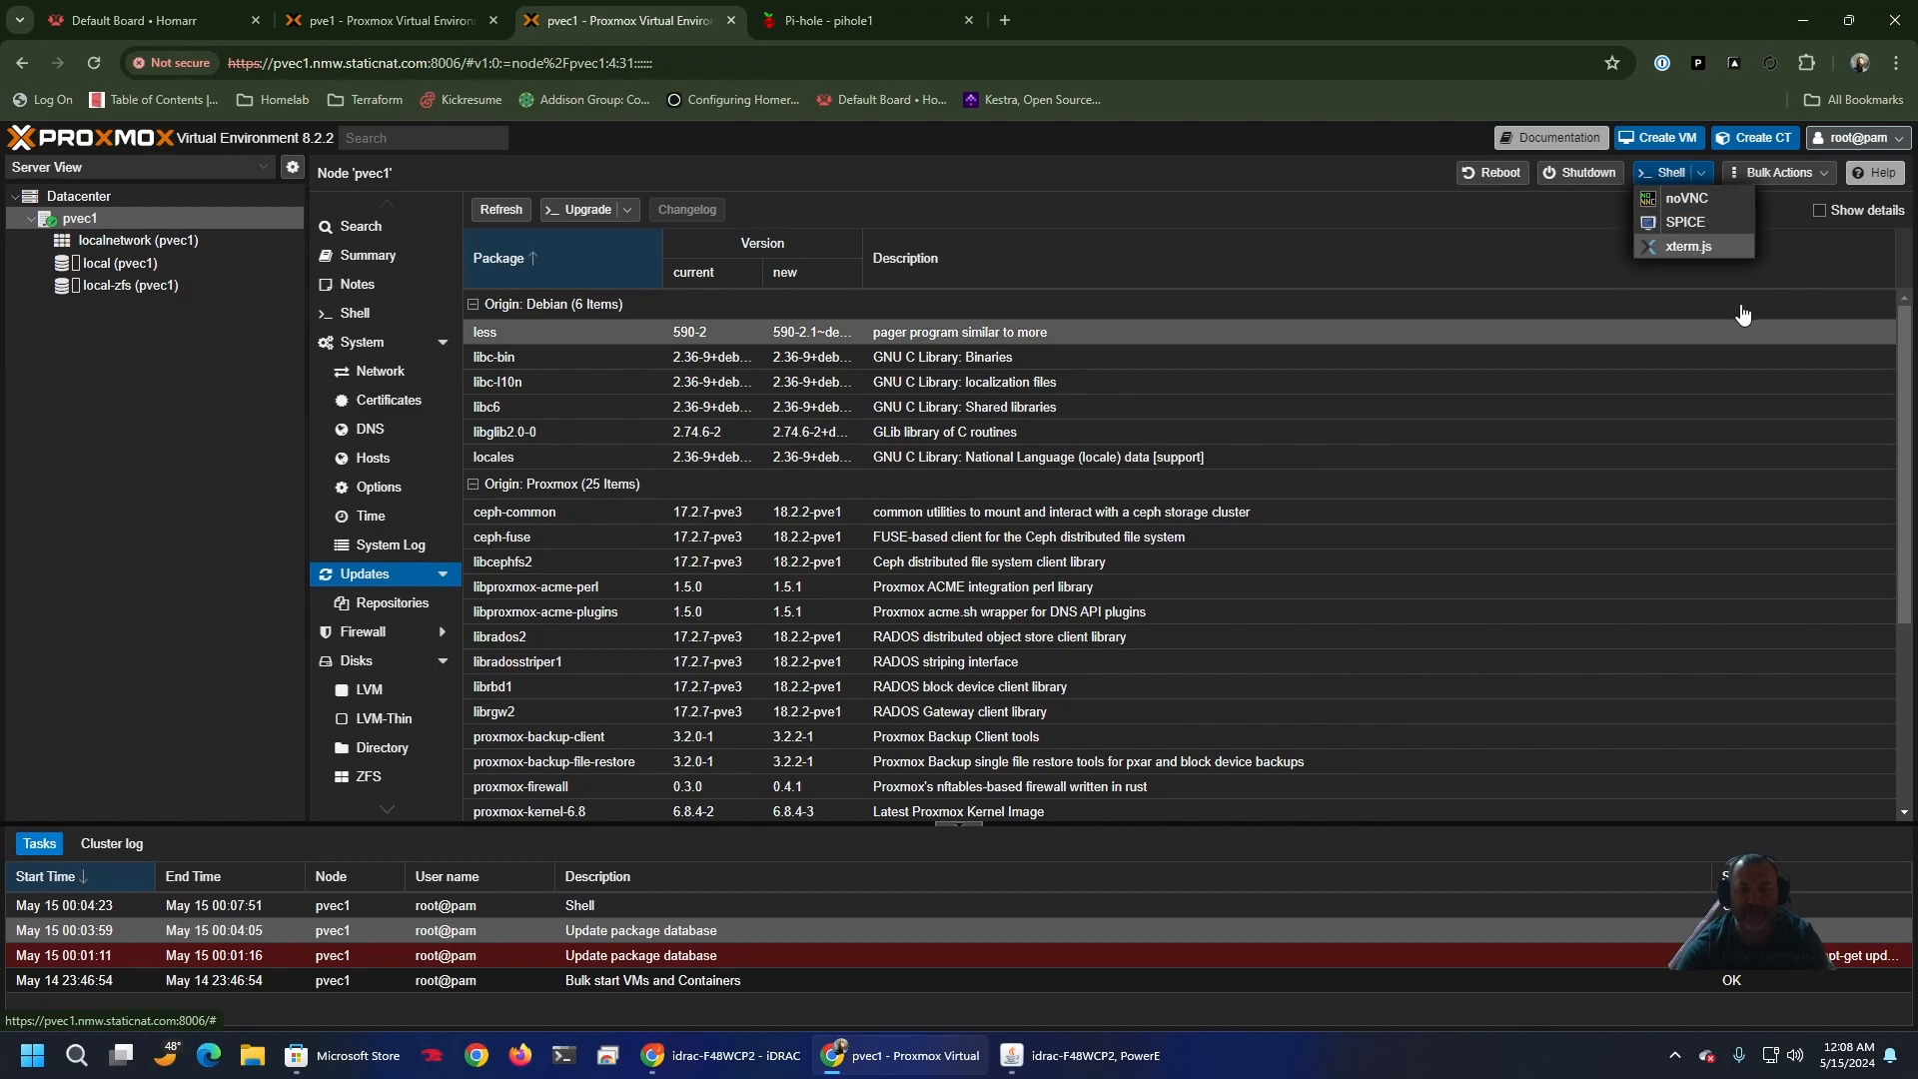
left_click(1688, 200)
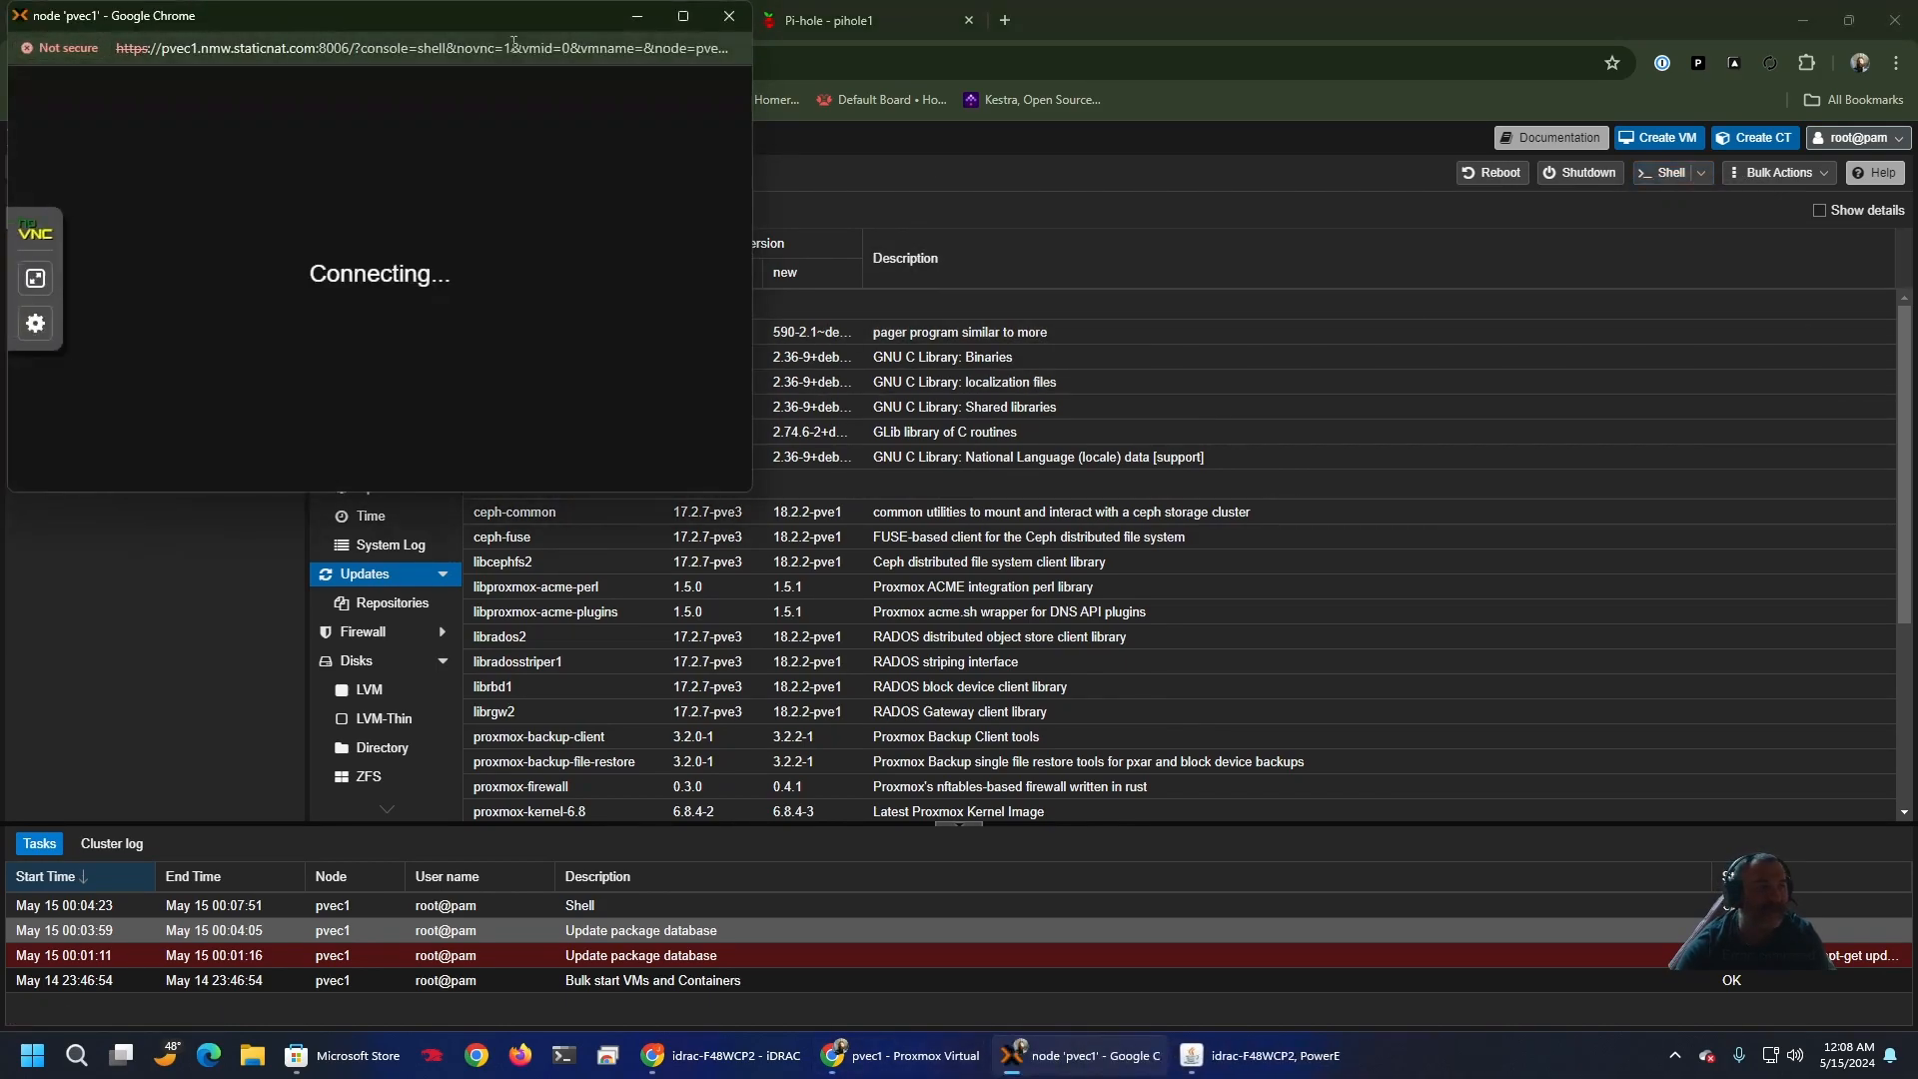
left_click_drag(519, 20, 1309, 170)
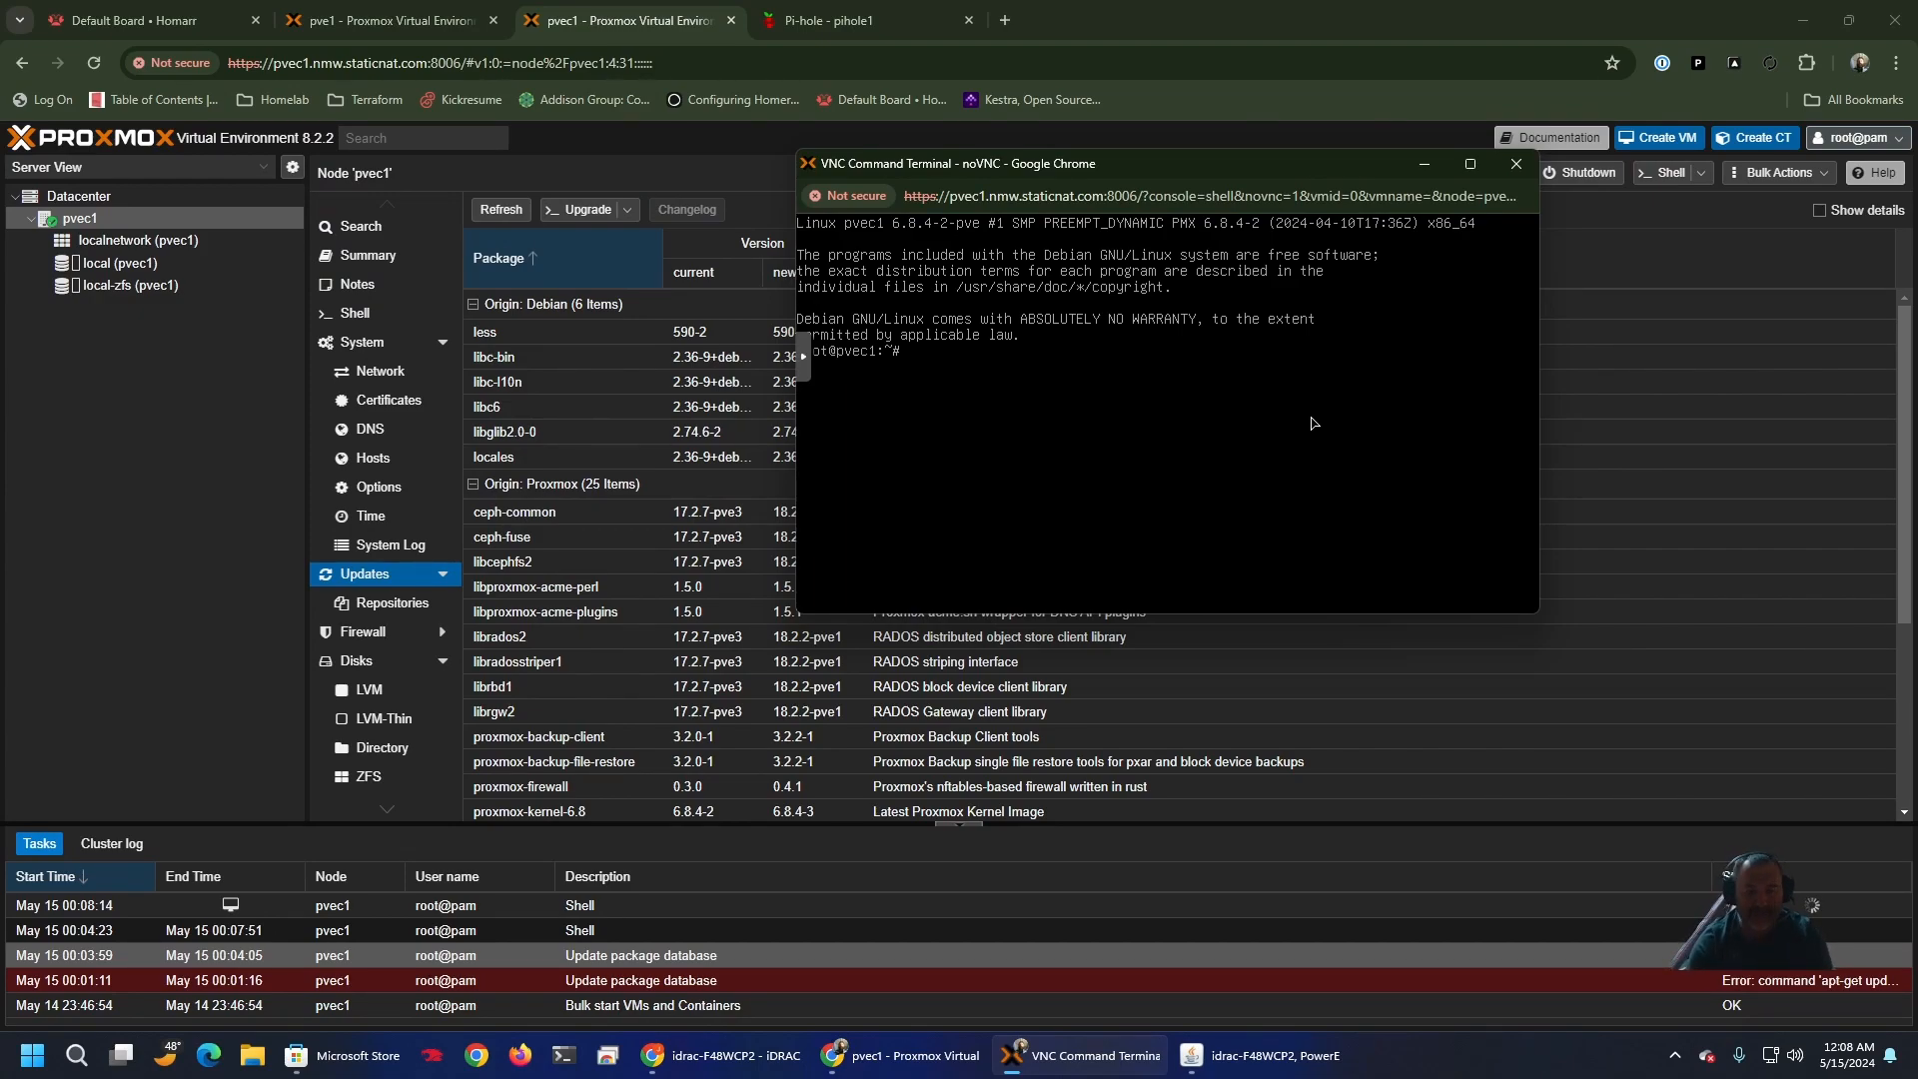
- Run ls -a and ip a in the pvec1 shell to list home files and network interfaces
key("Return")
key("Return")
key("Return")
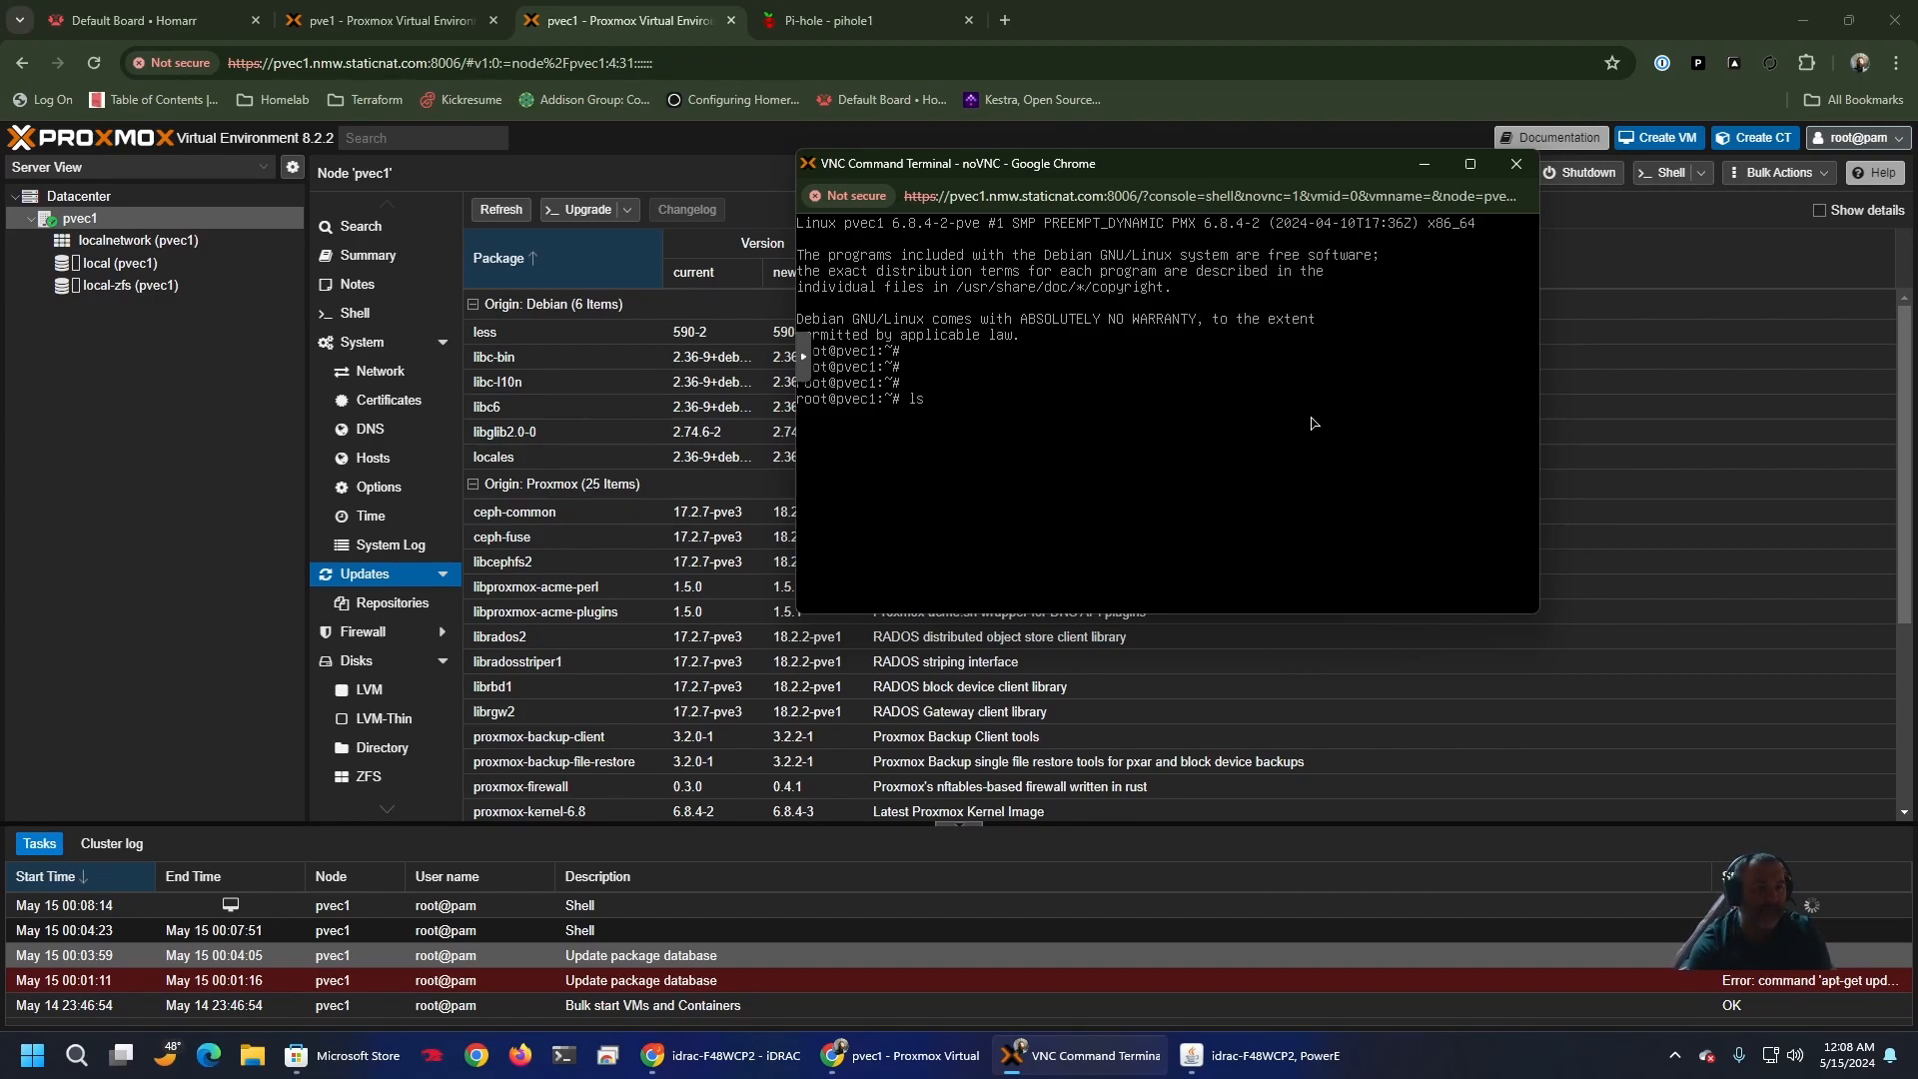
key("Return")
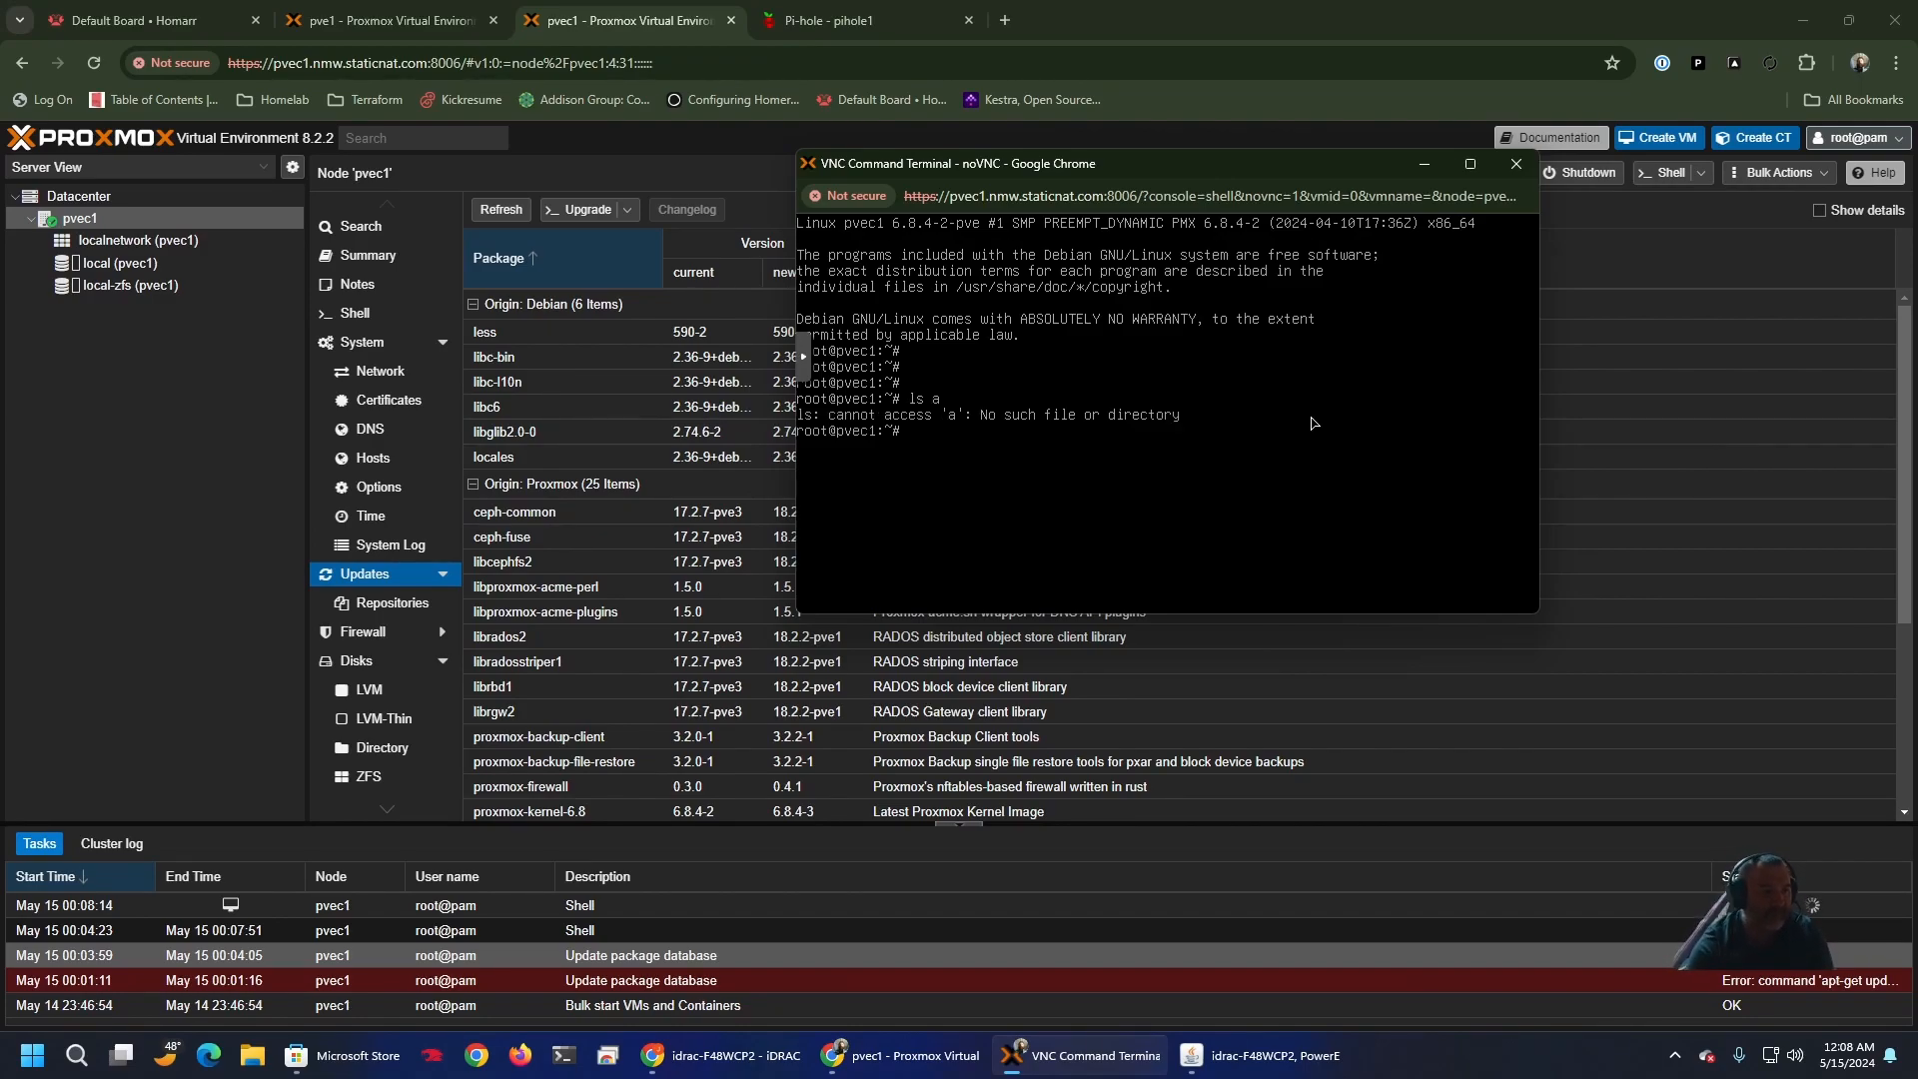
type("ls -a")
key("Return")
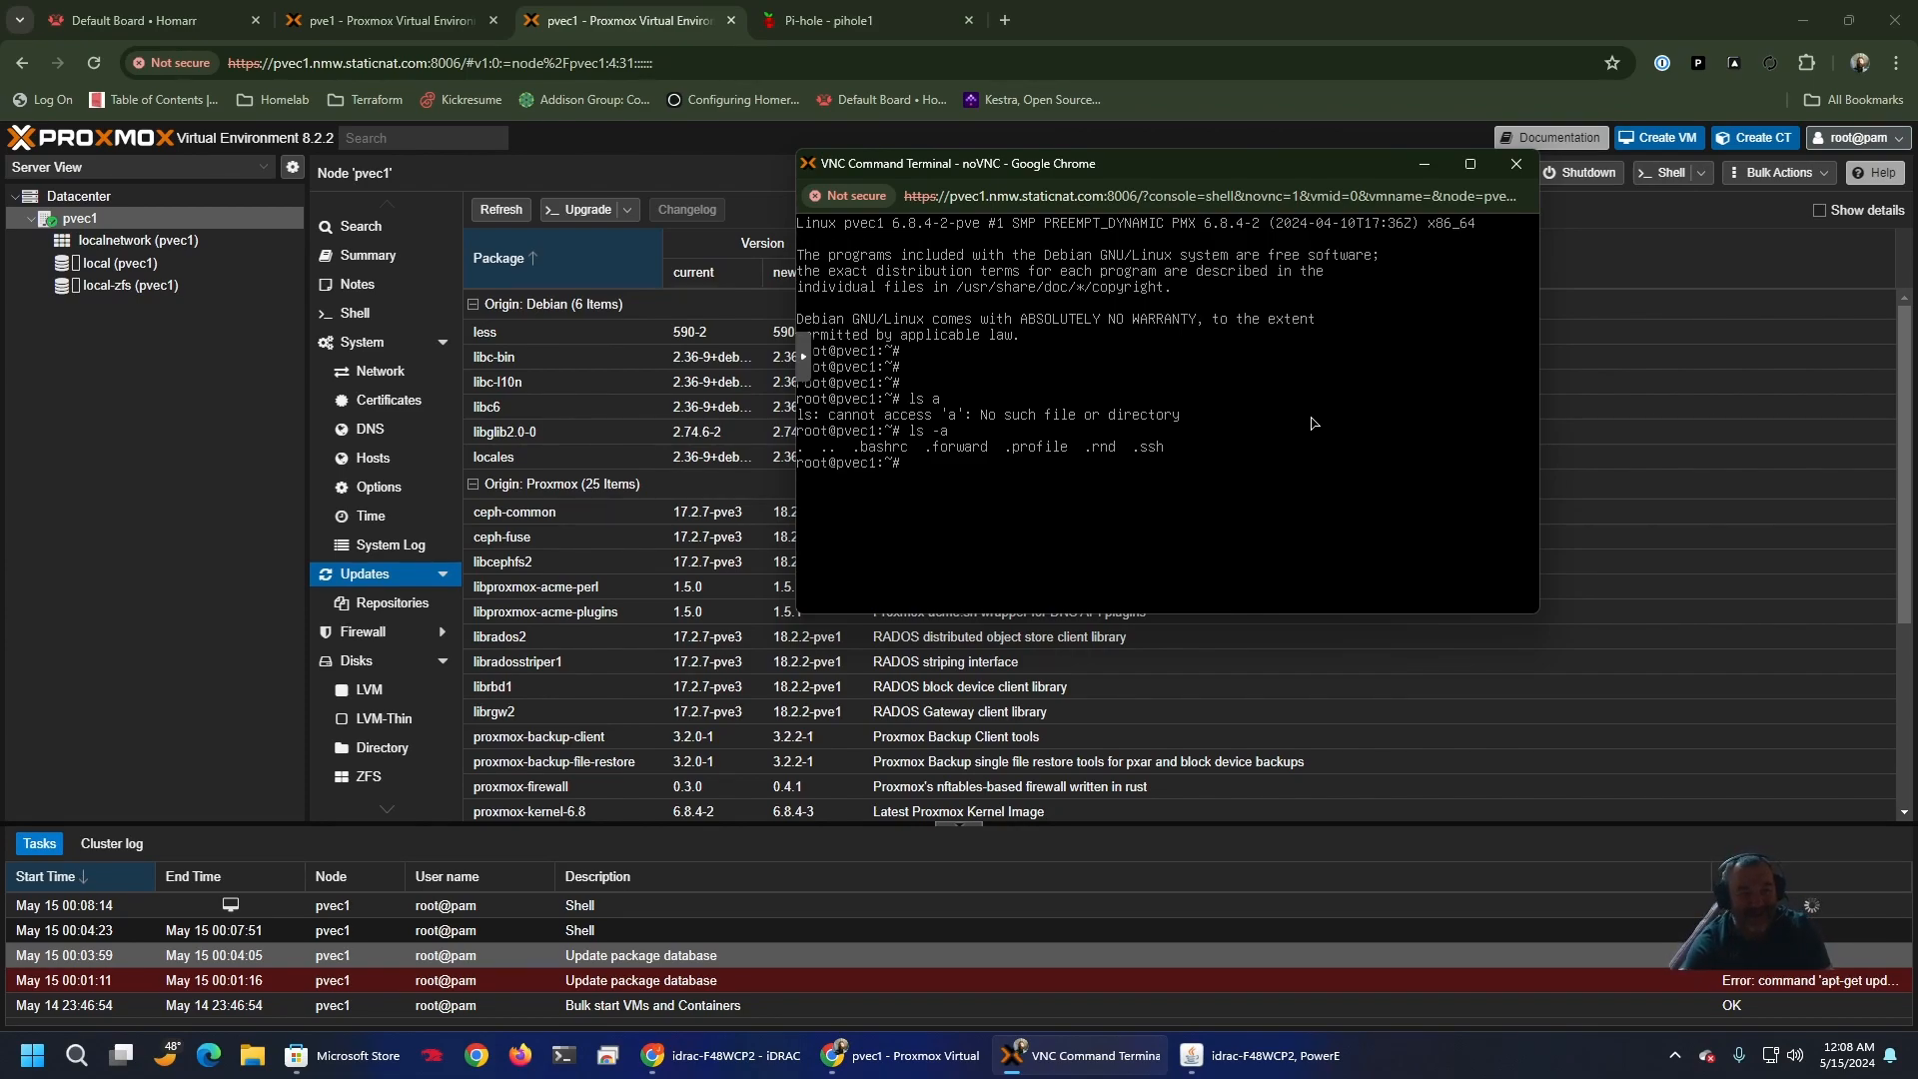
type("ip -a")
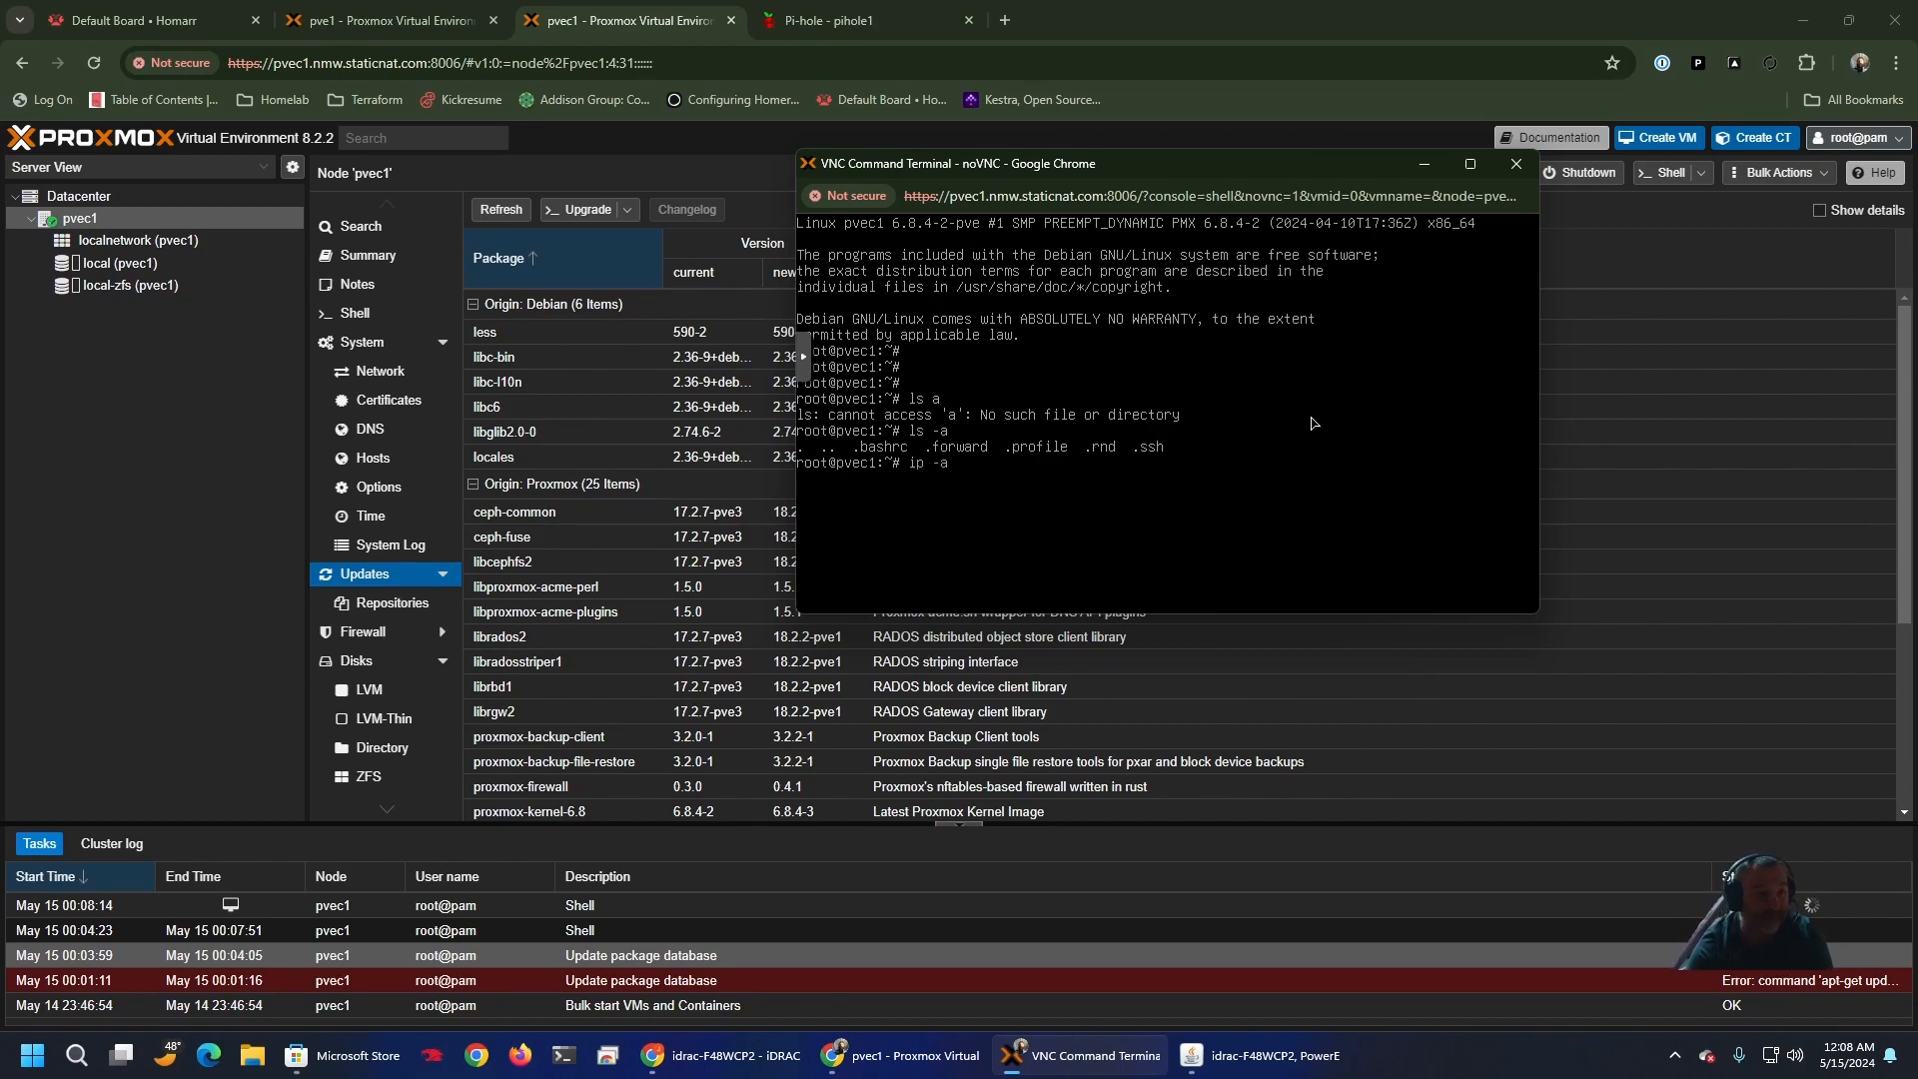
key("Return")
type("ip a")
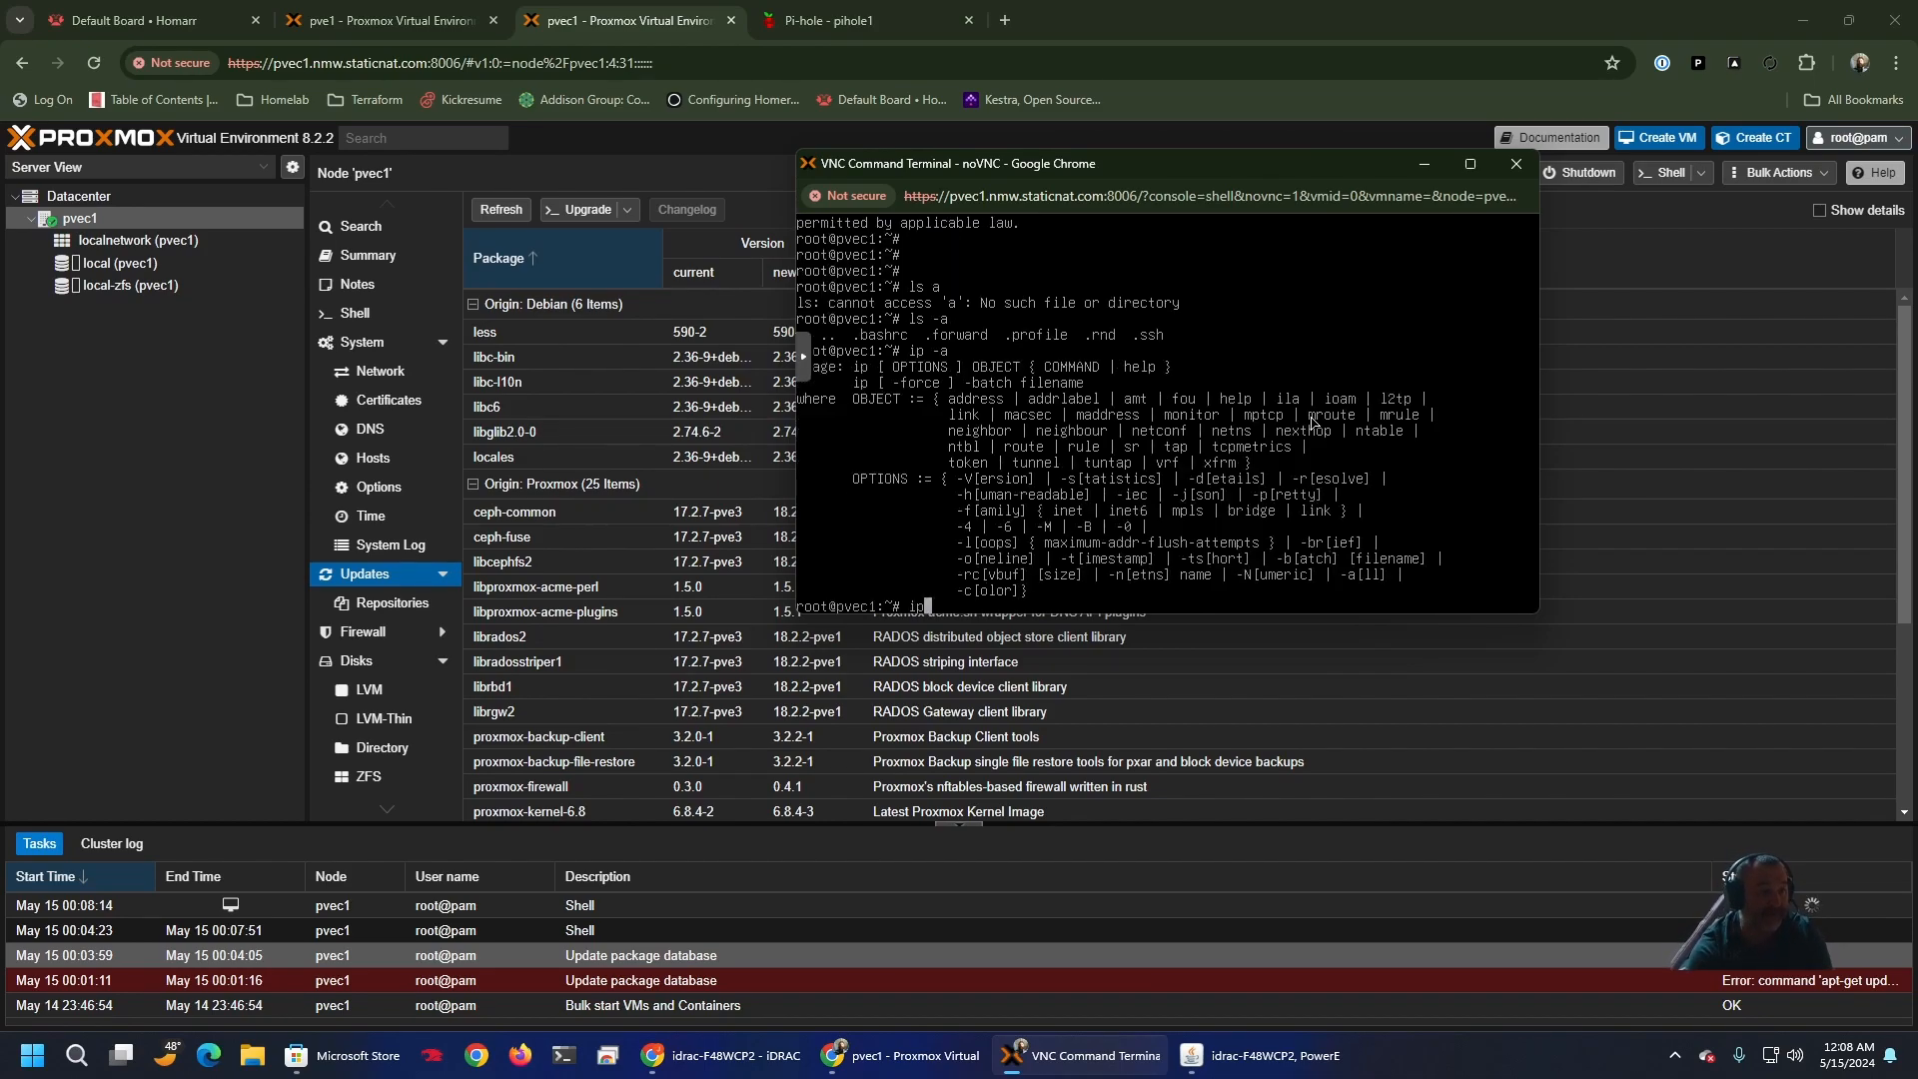
key("Return")
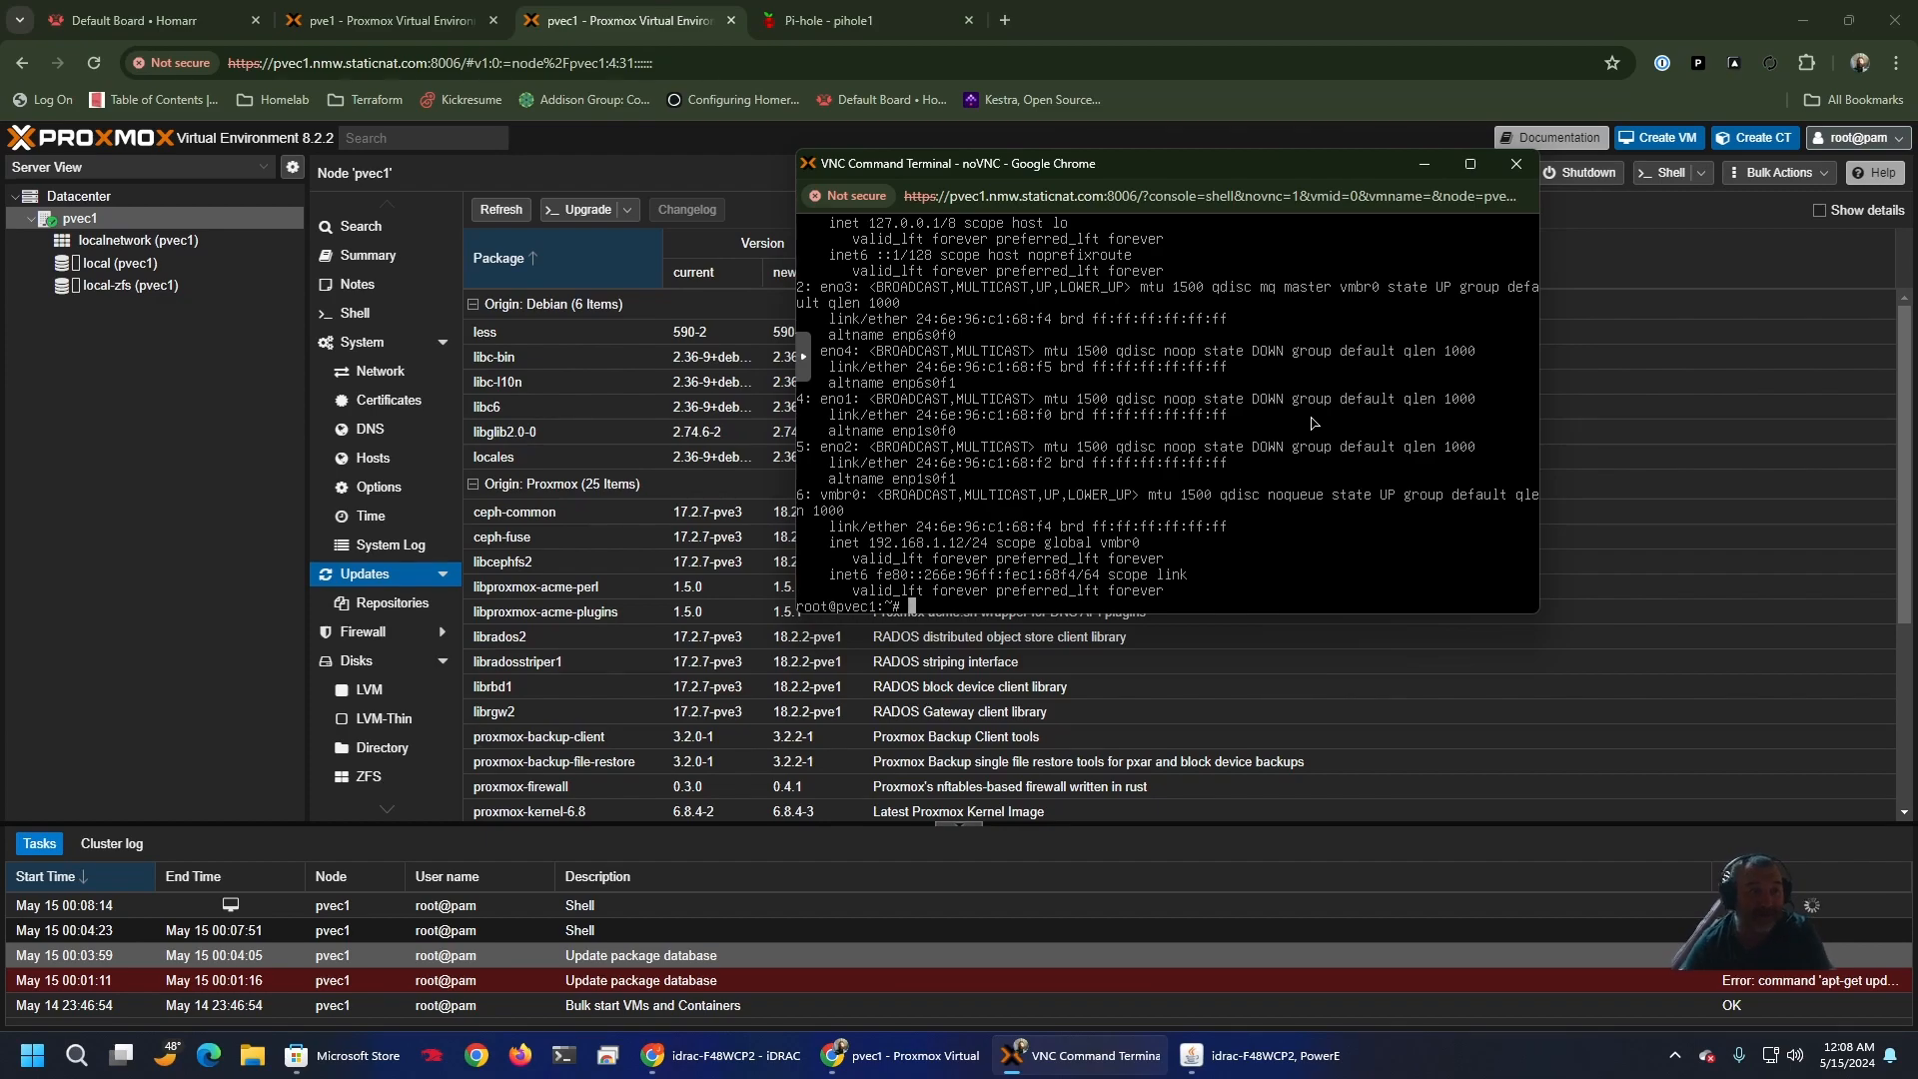
- Maximize and restore the shell window, then close it
left_click(1469, 164)
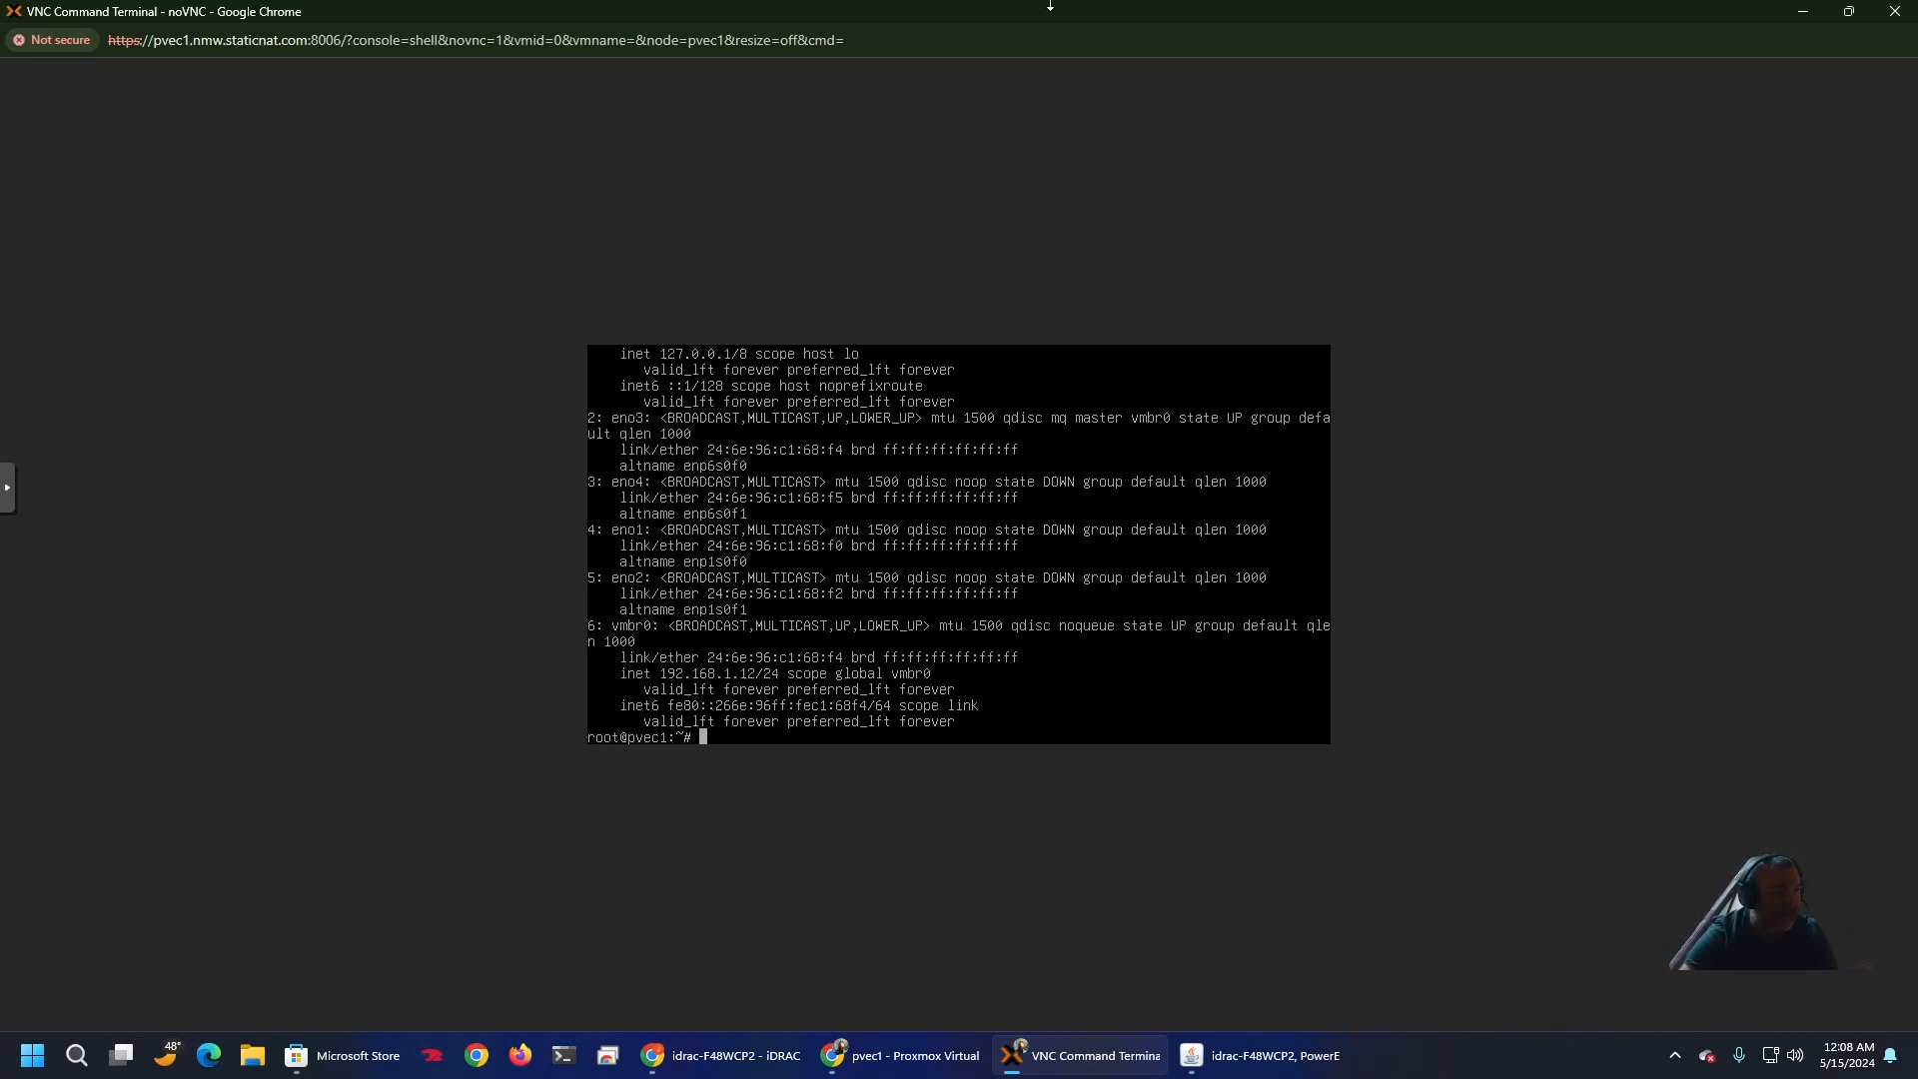
left_click(1851, 14)
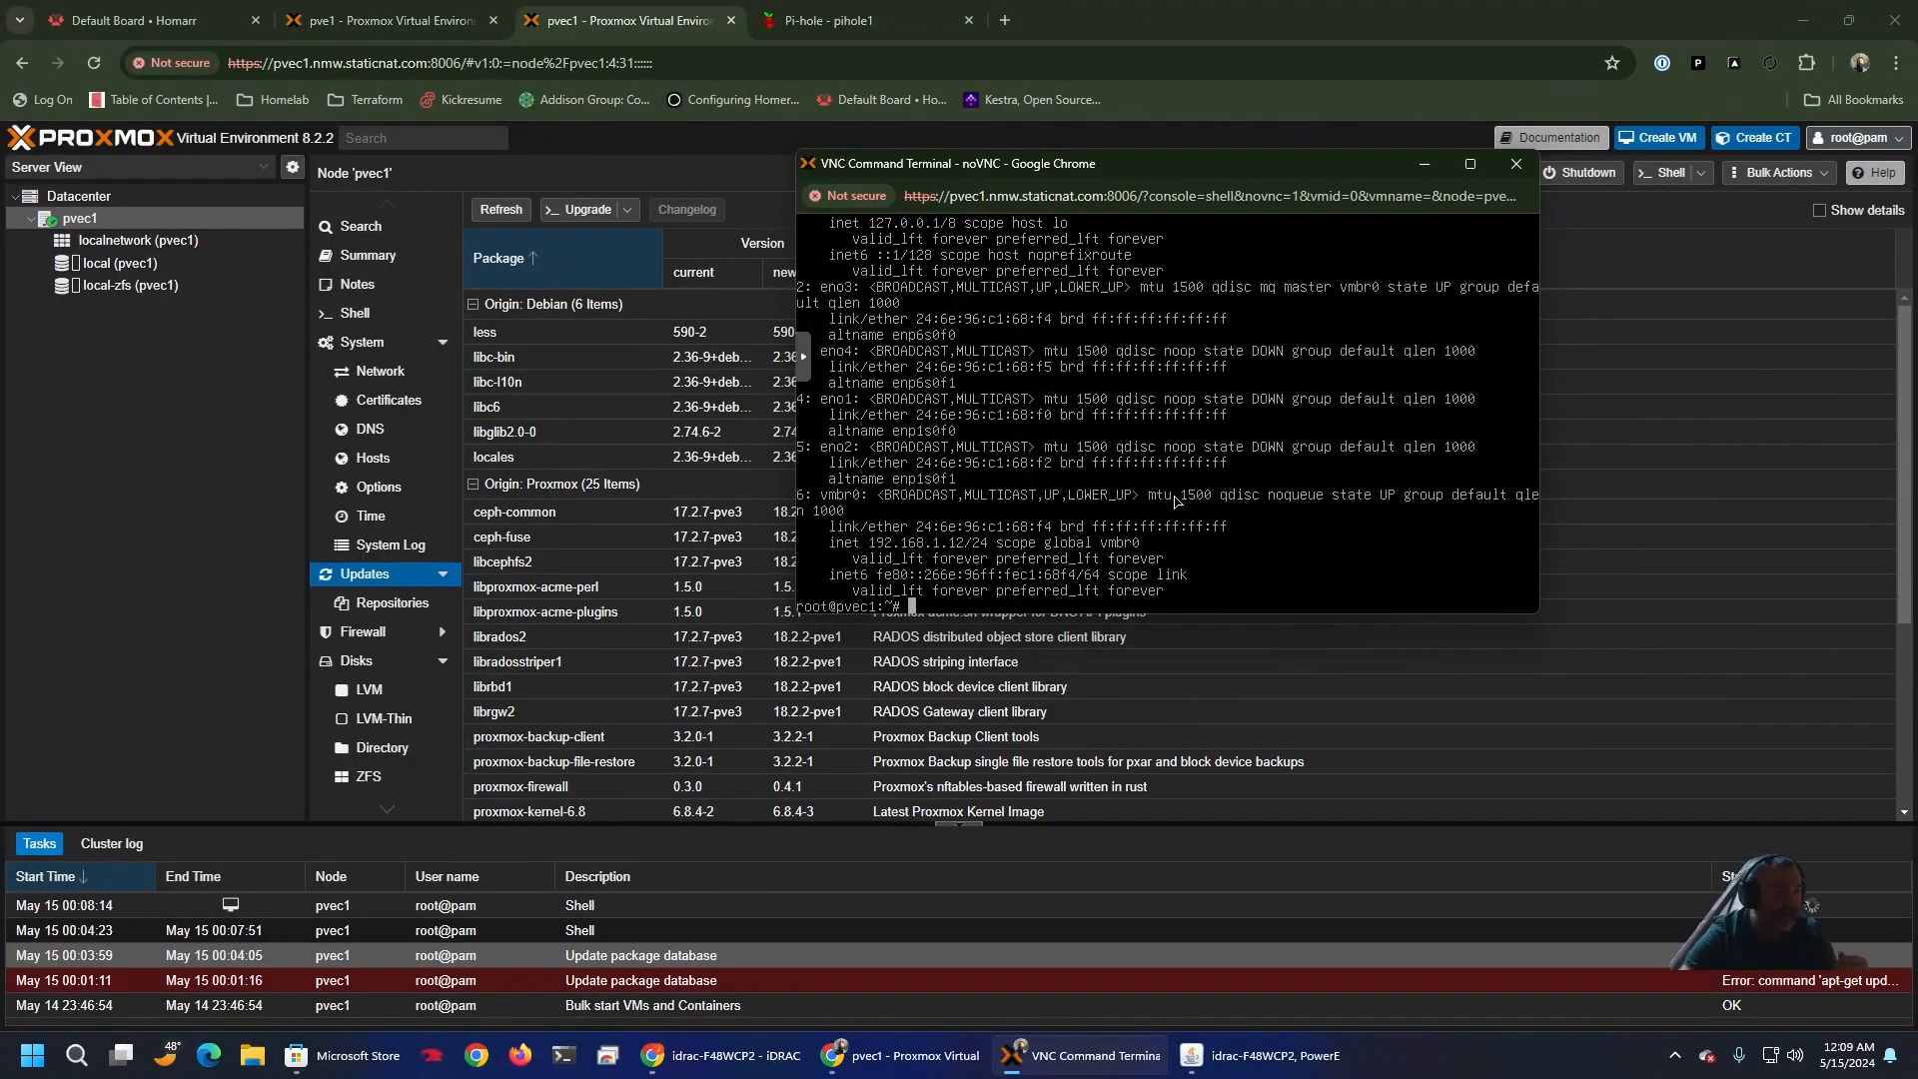
left_click(1516, 172)
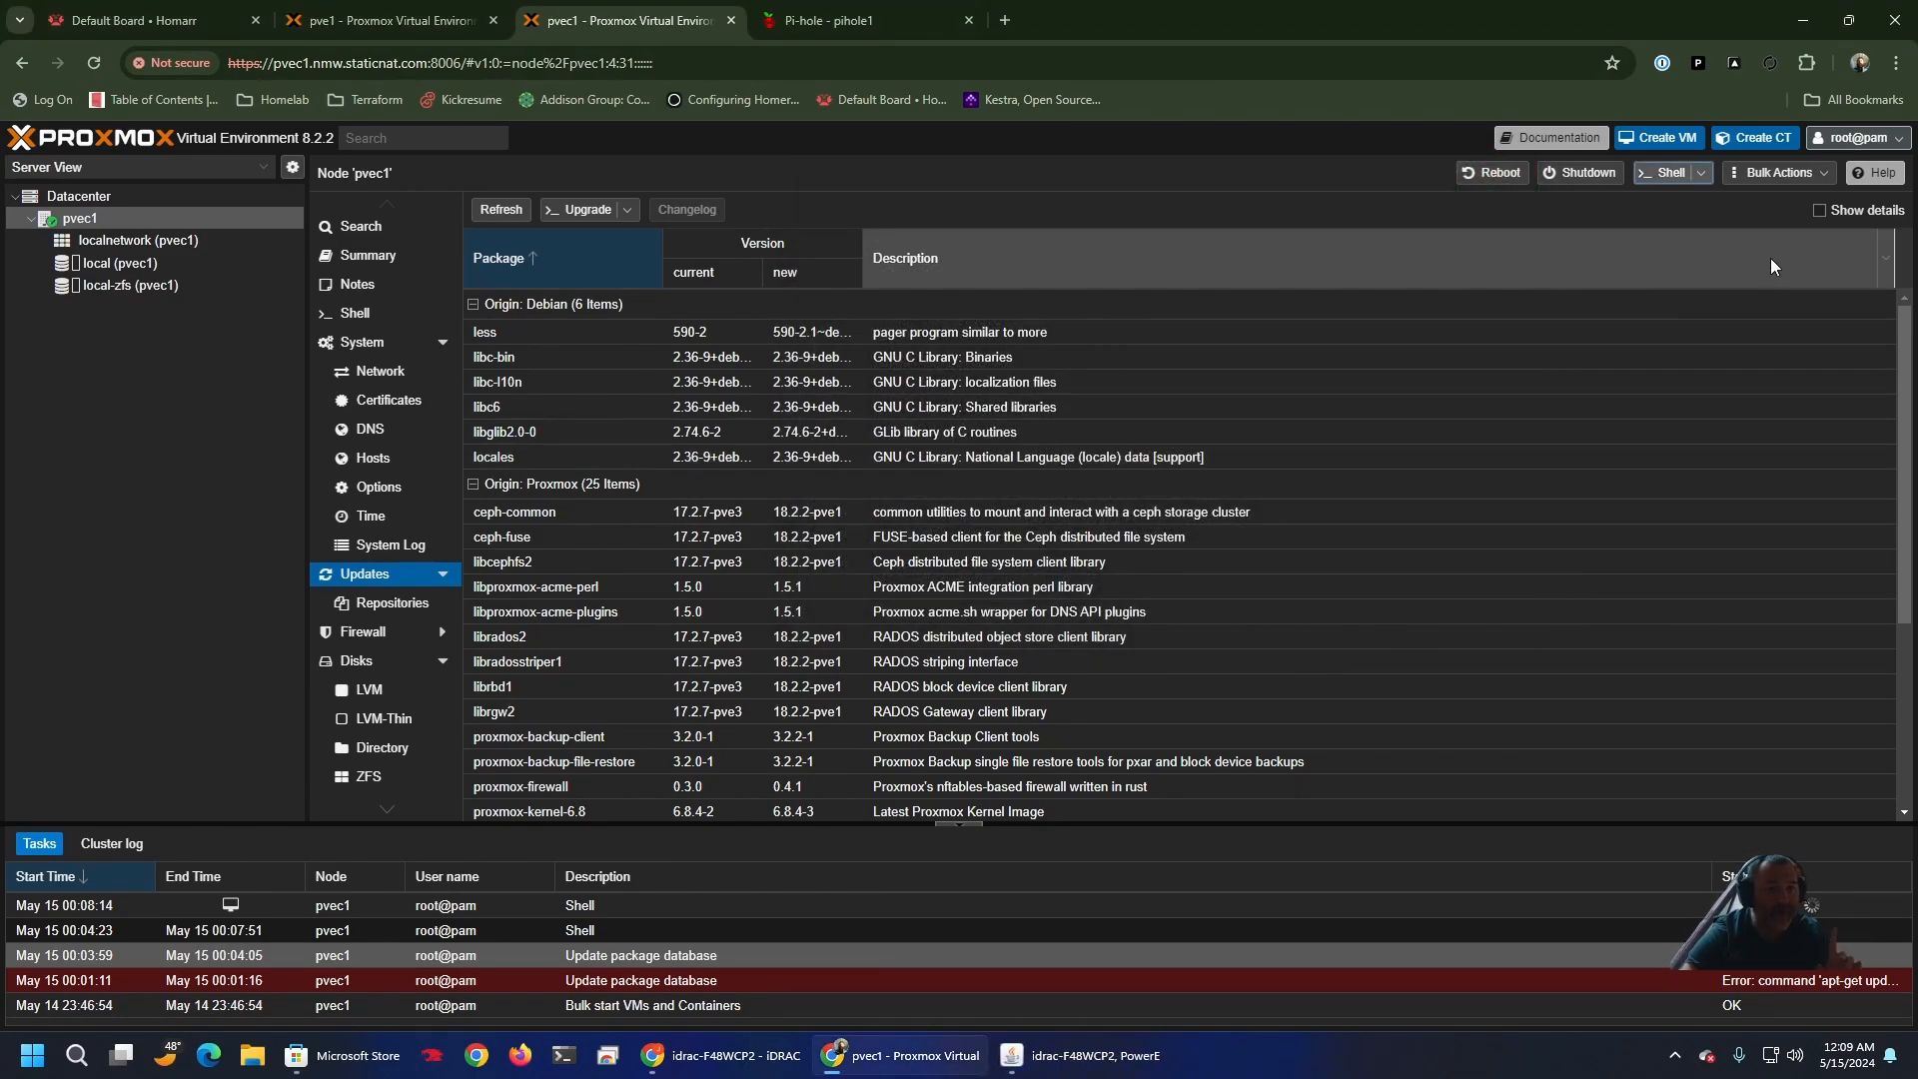
- Tile the iDRAC console on the left half and pvec1's Proxmox Updates page on the right, then begin rebooting pvec1
left_click(1127, 1071)
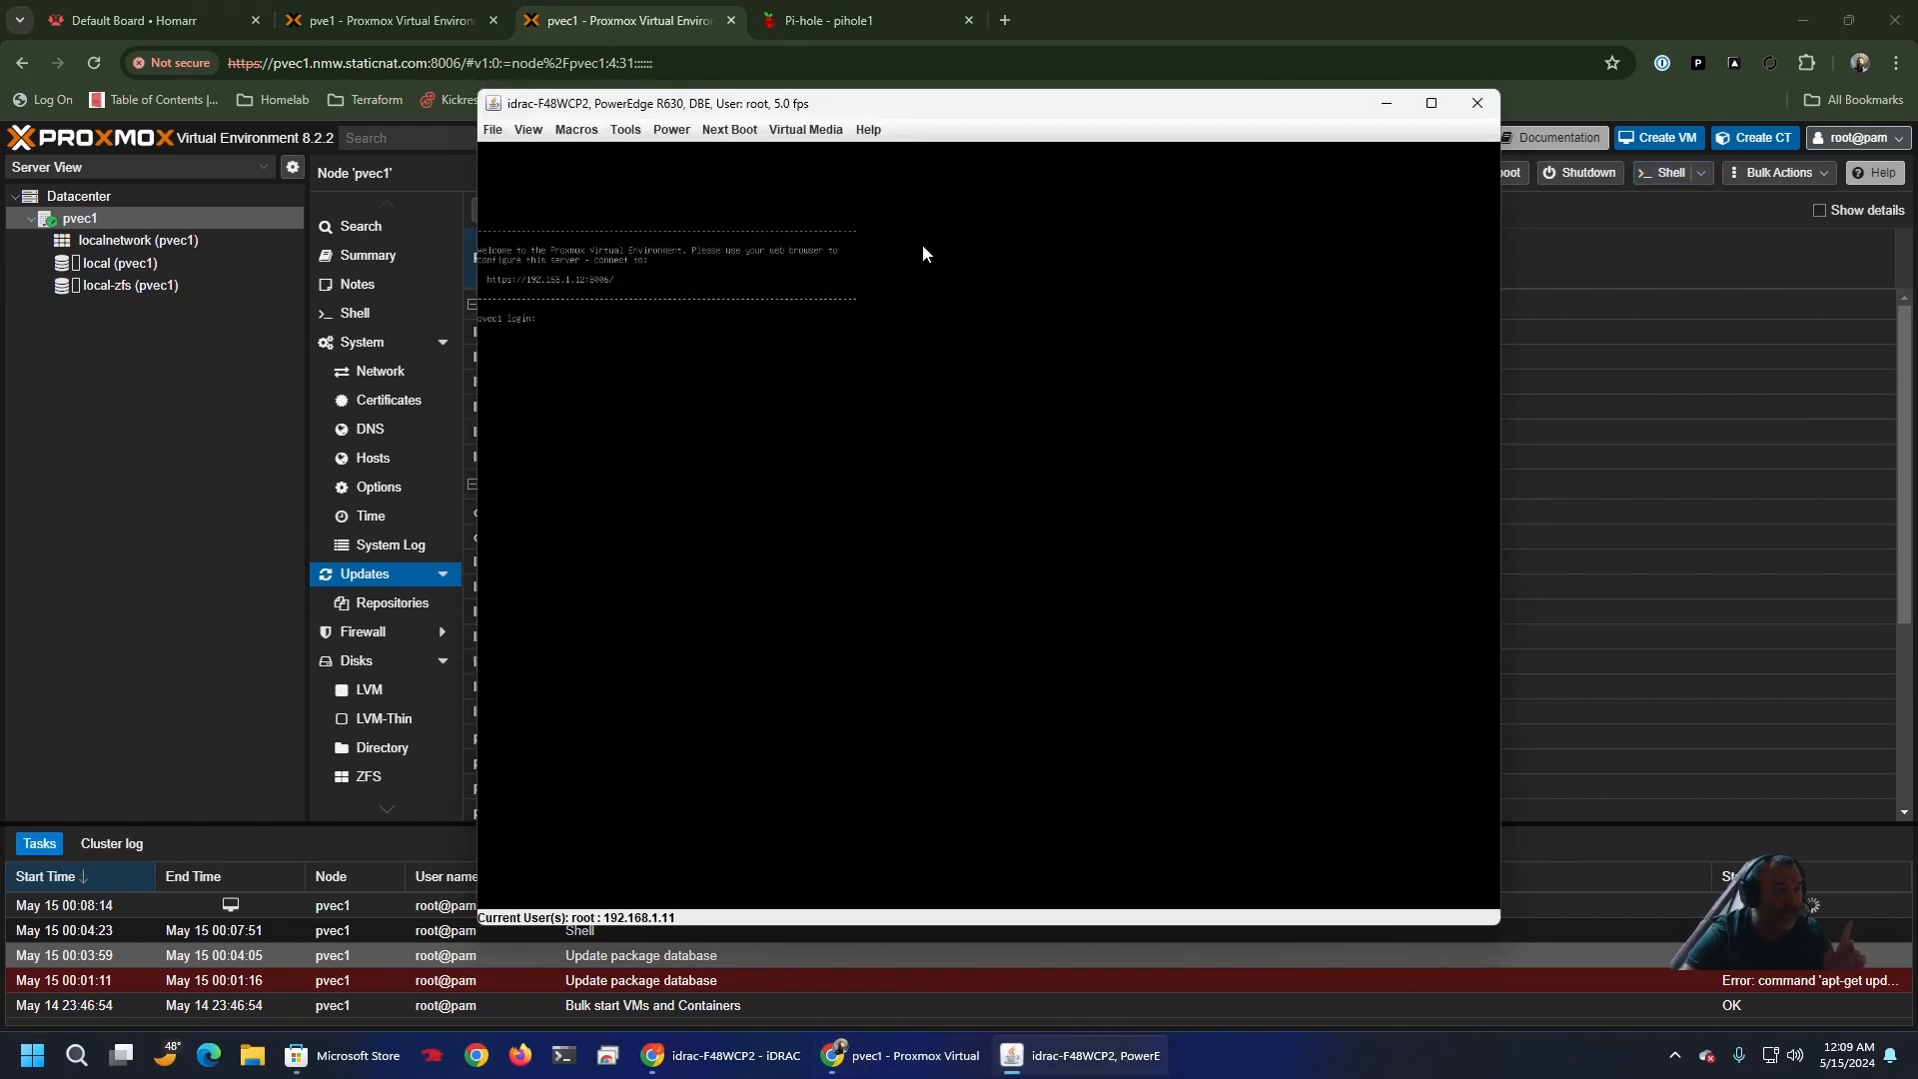
left_click_drag(805, 104, 655, 68)
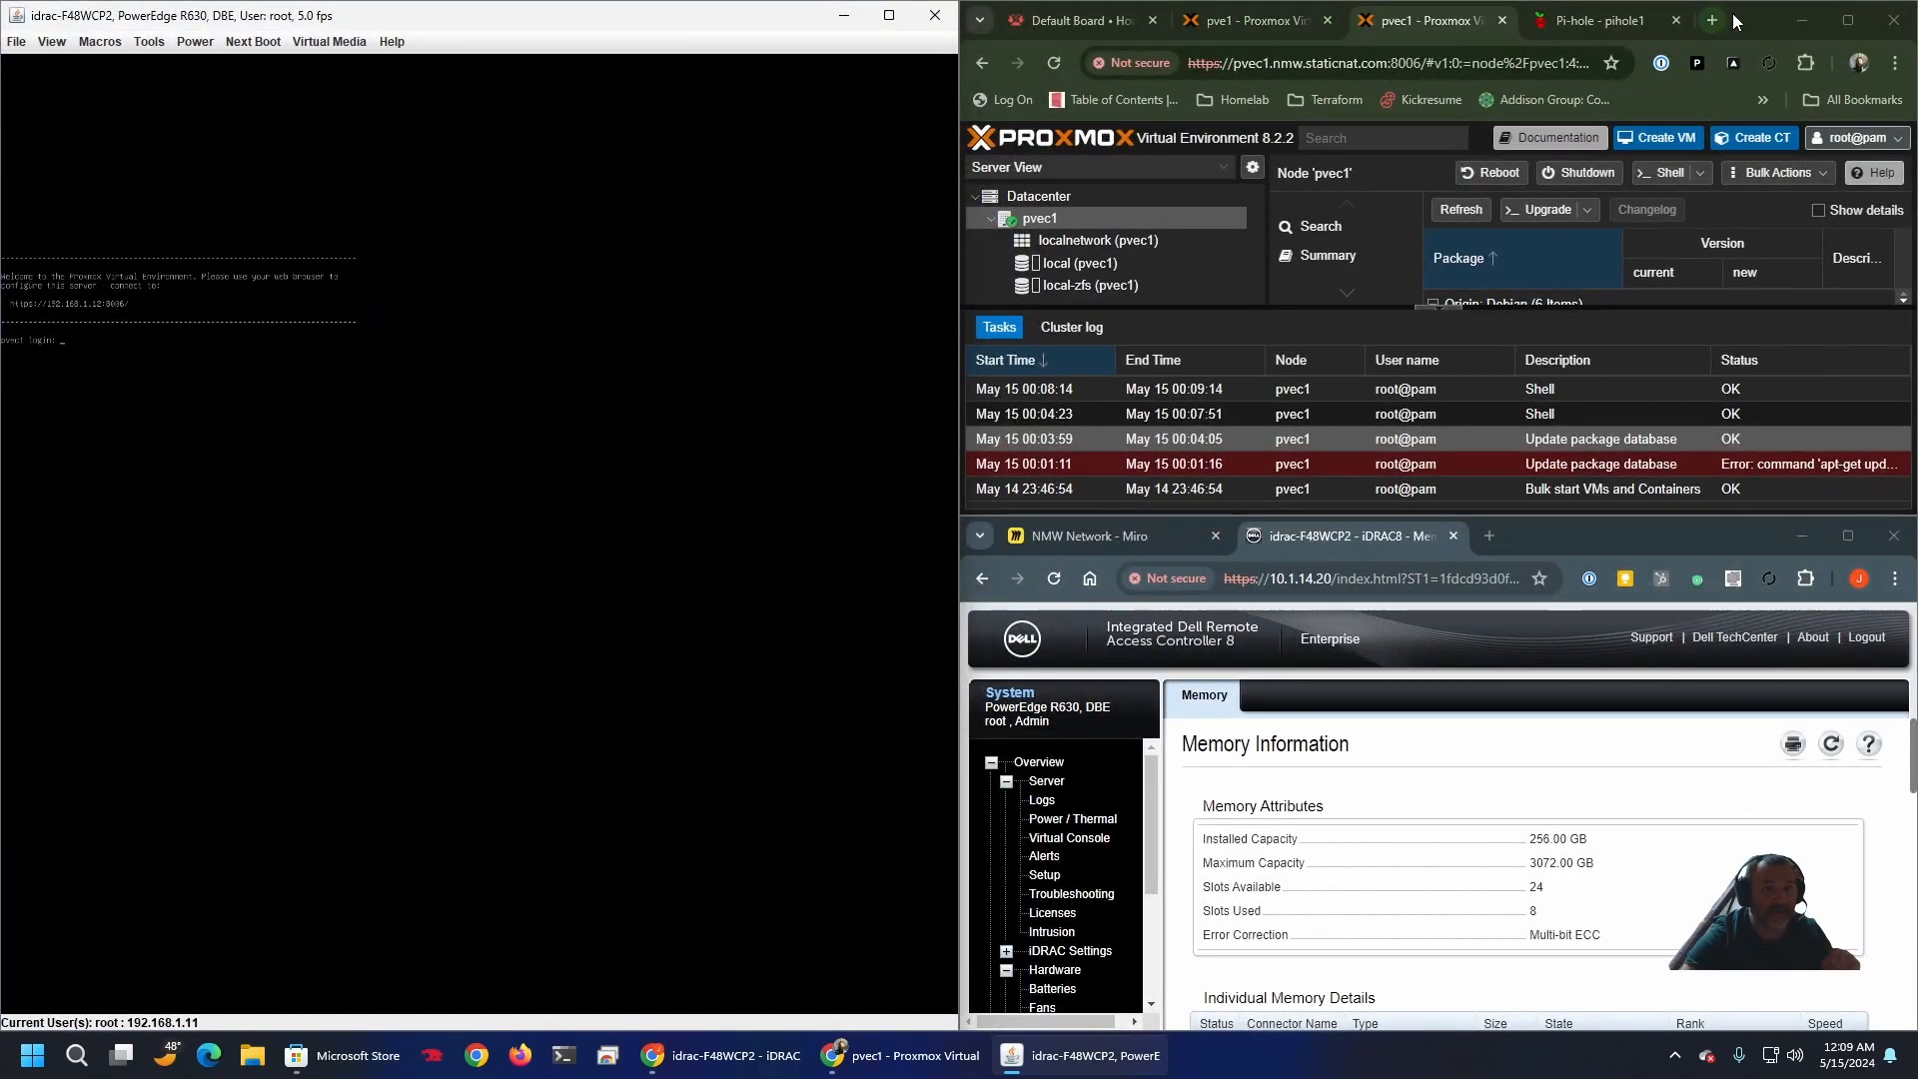
left_click_drag(1742, 15, 831, 87)
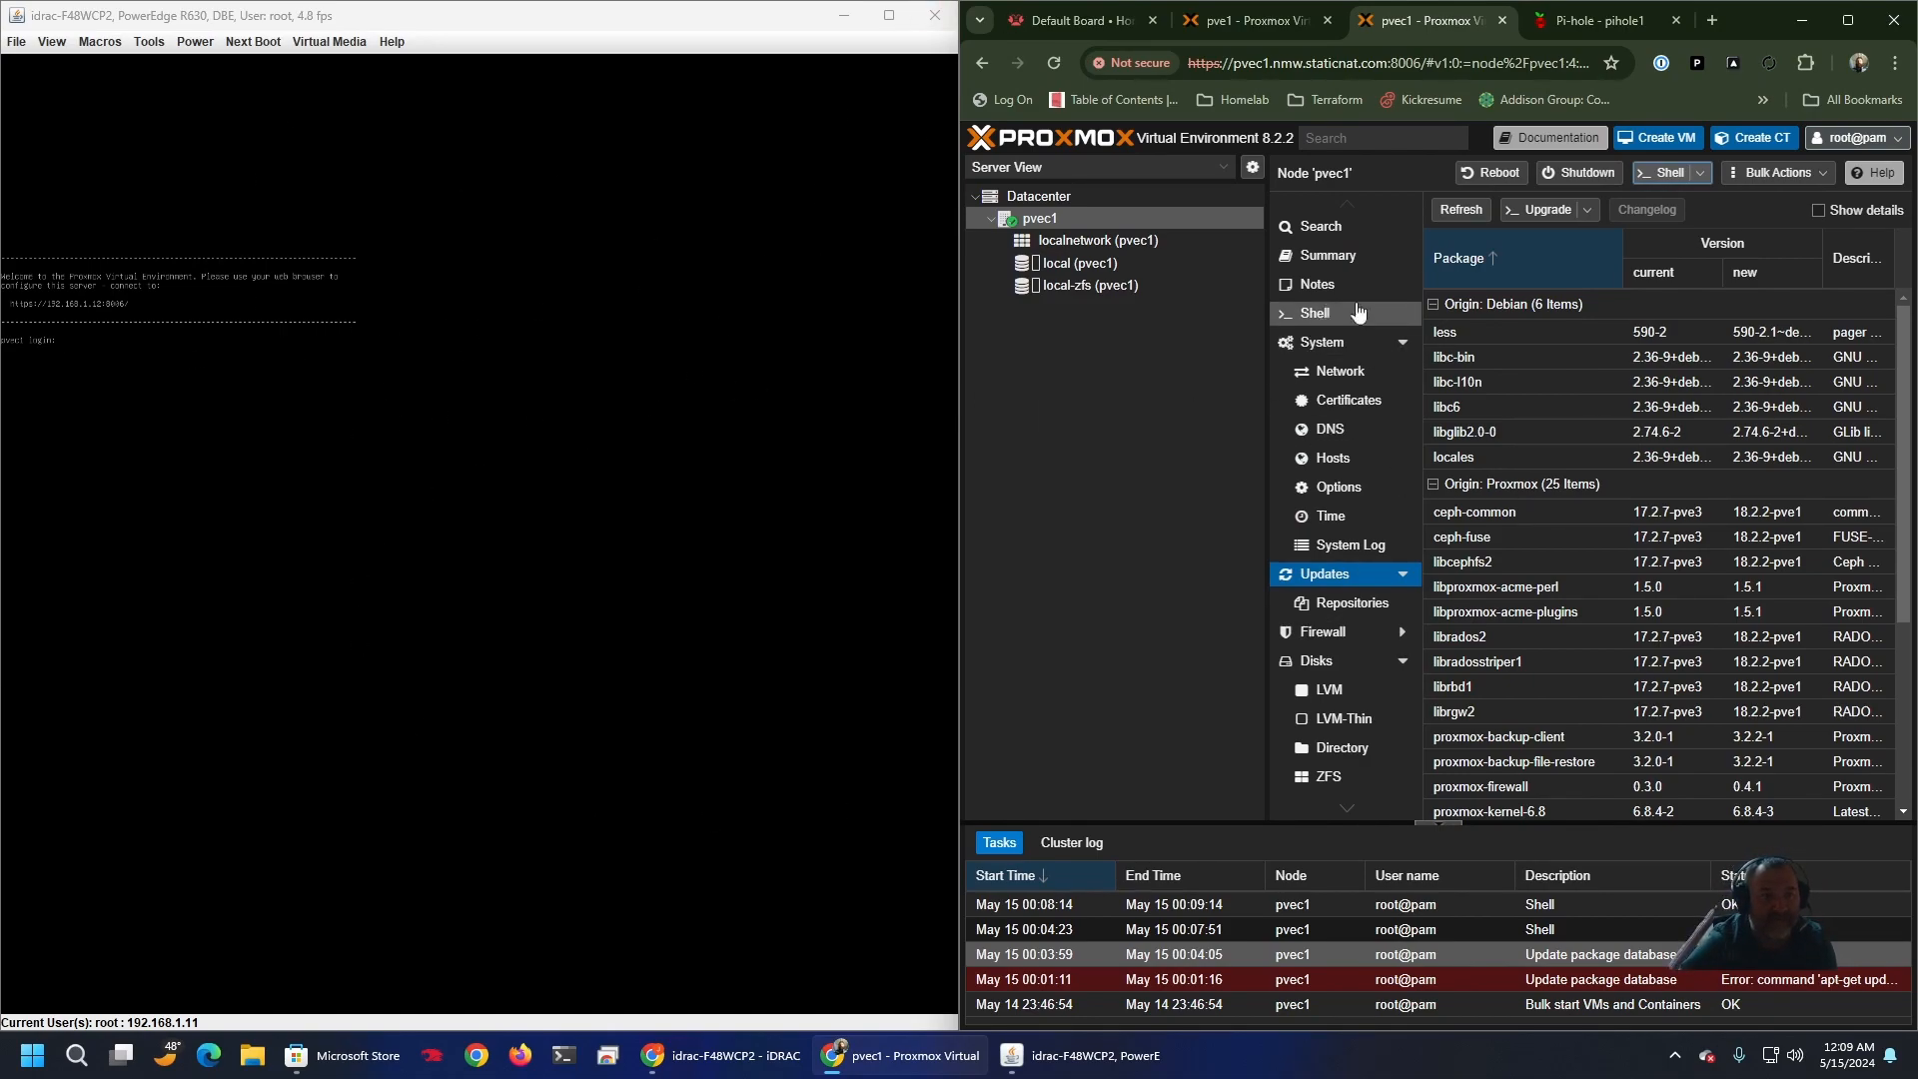
left_click(1509, 332)
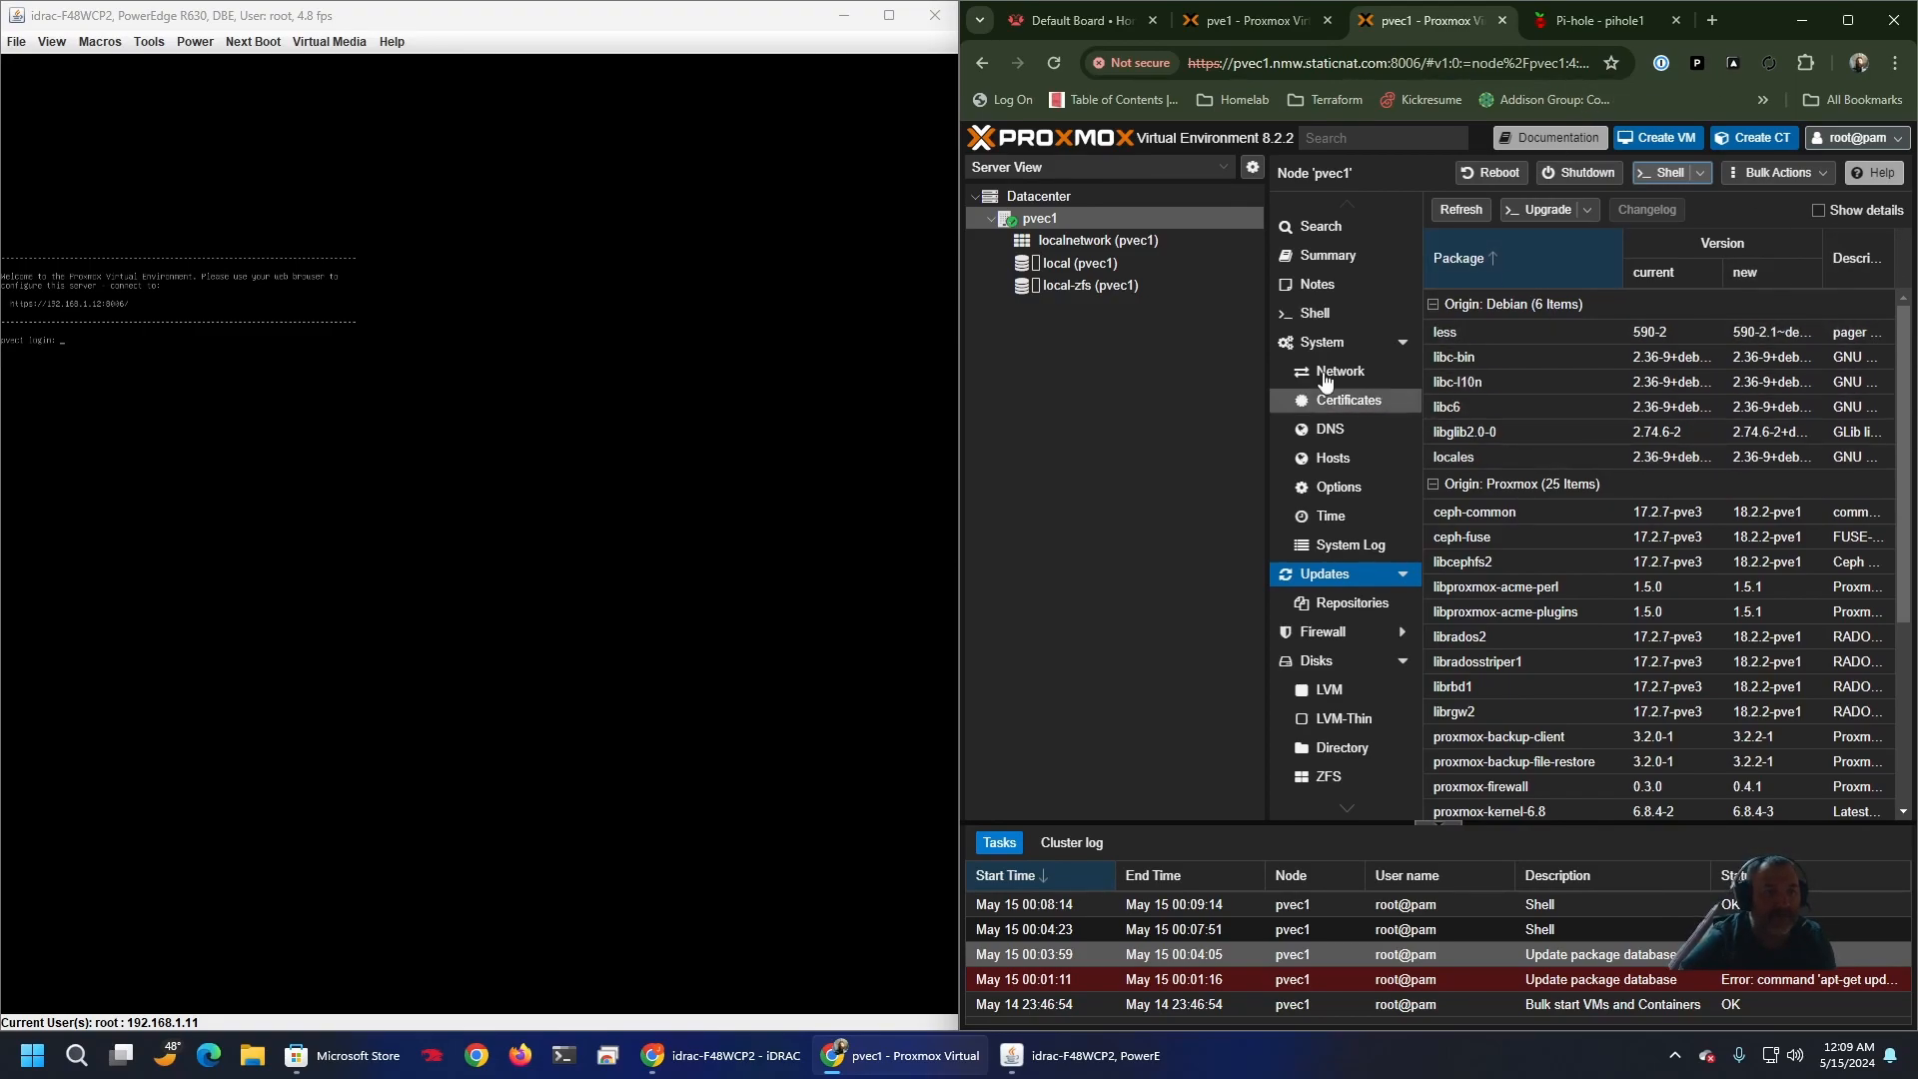
left_click(1033, 222)
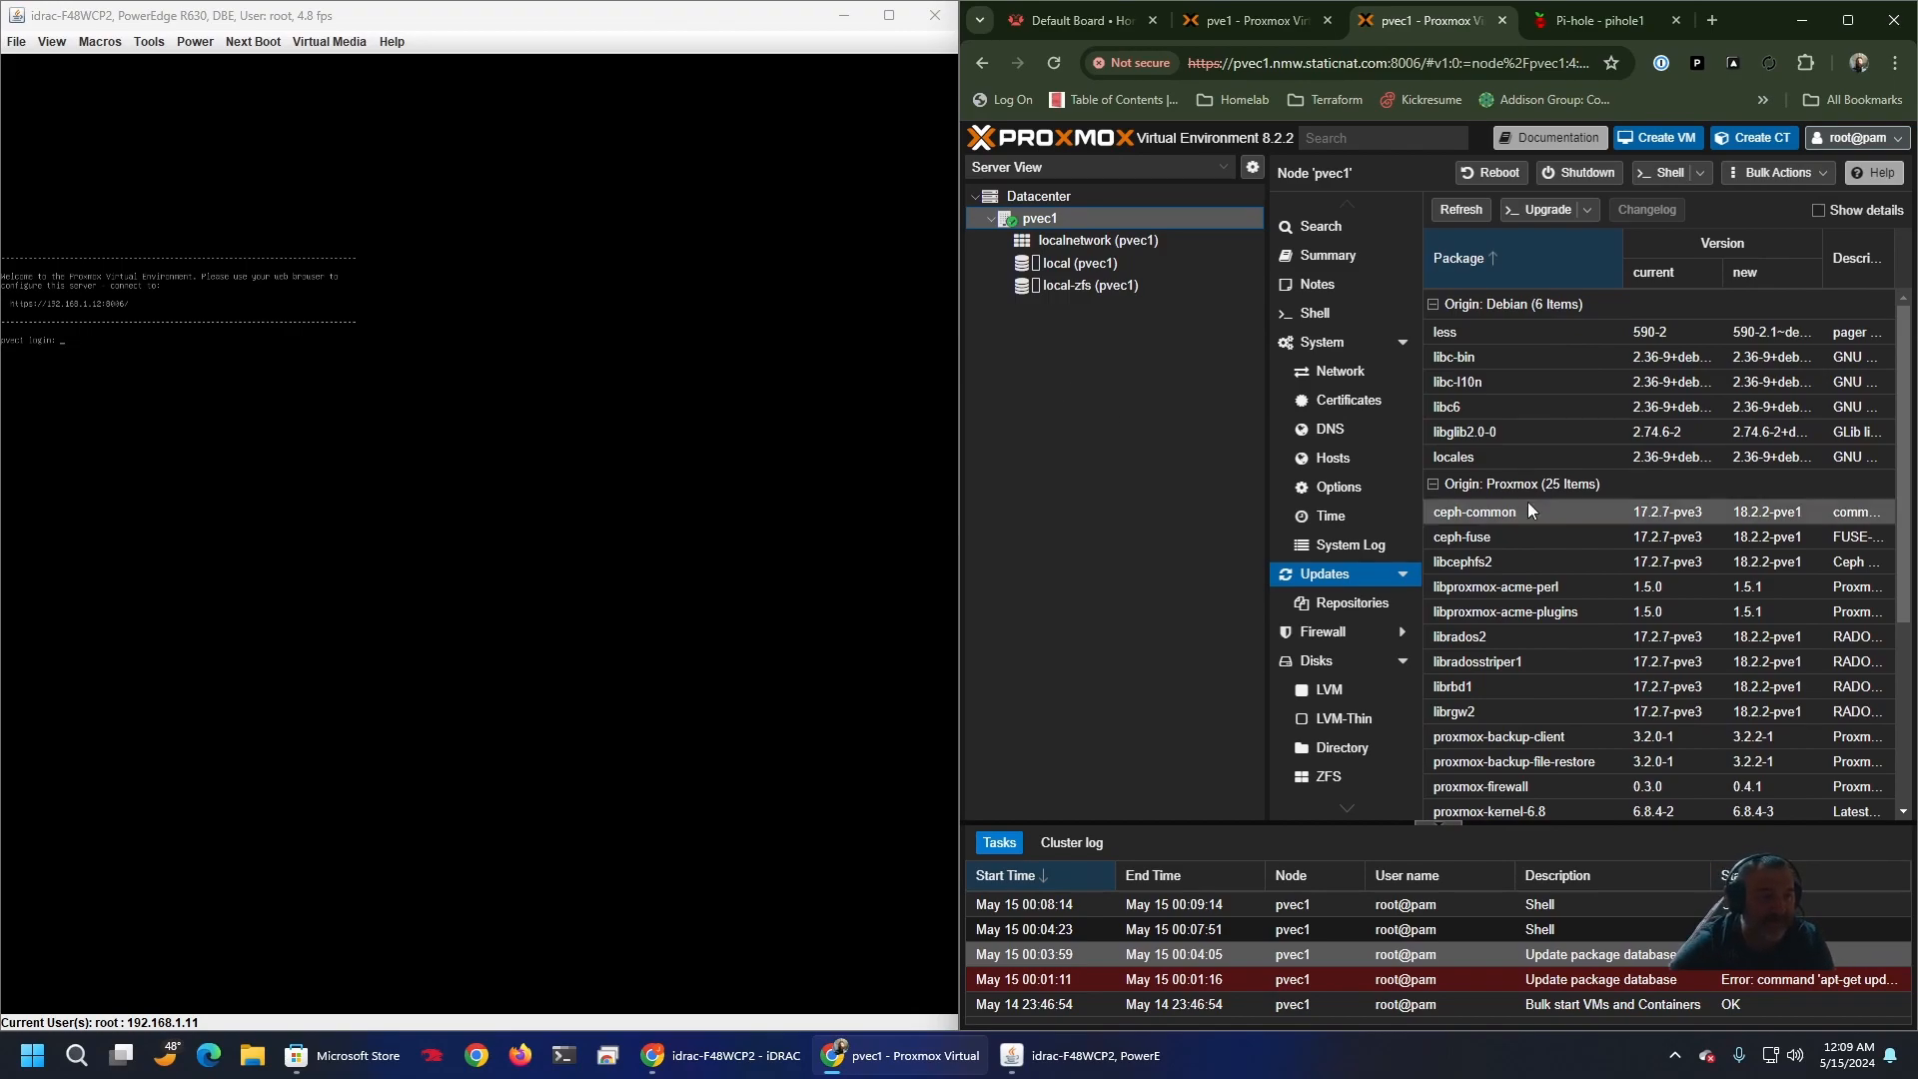
left_click(1490, 173)
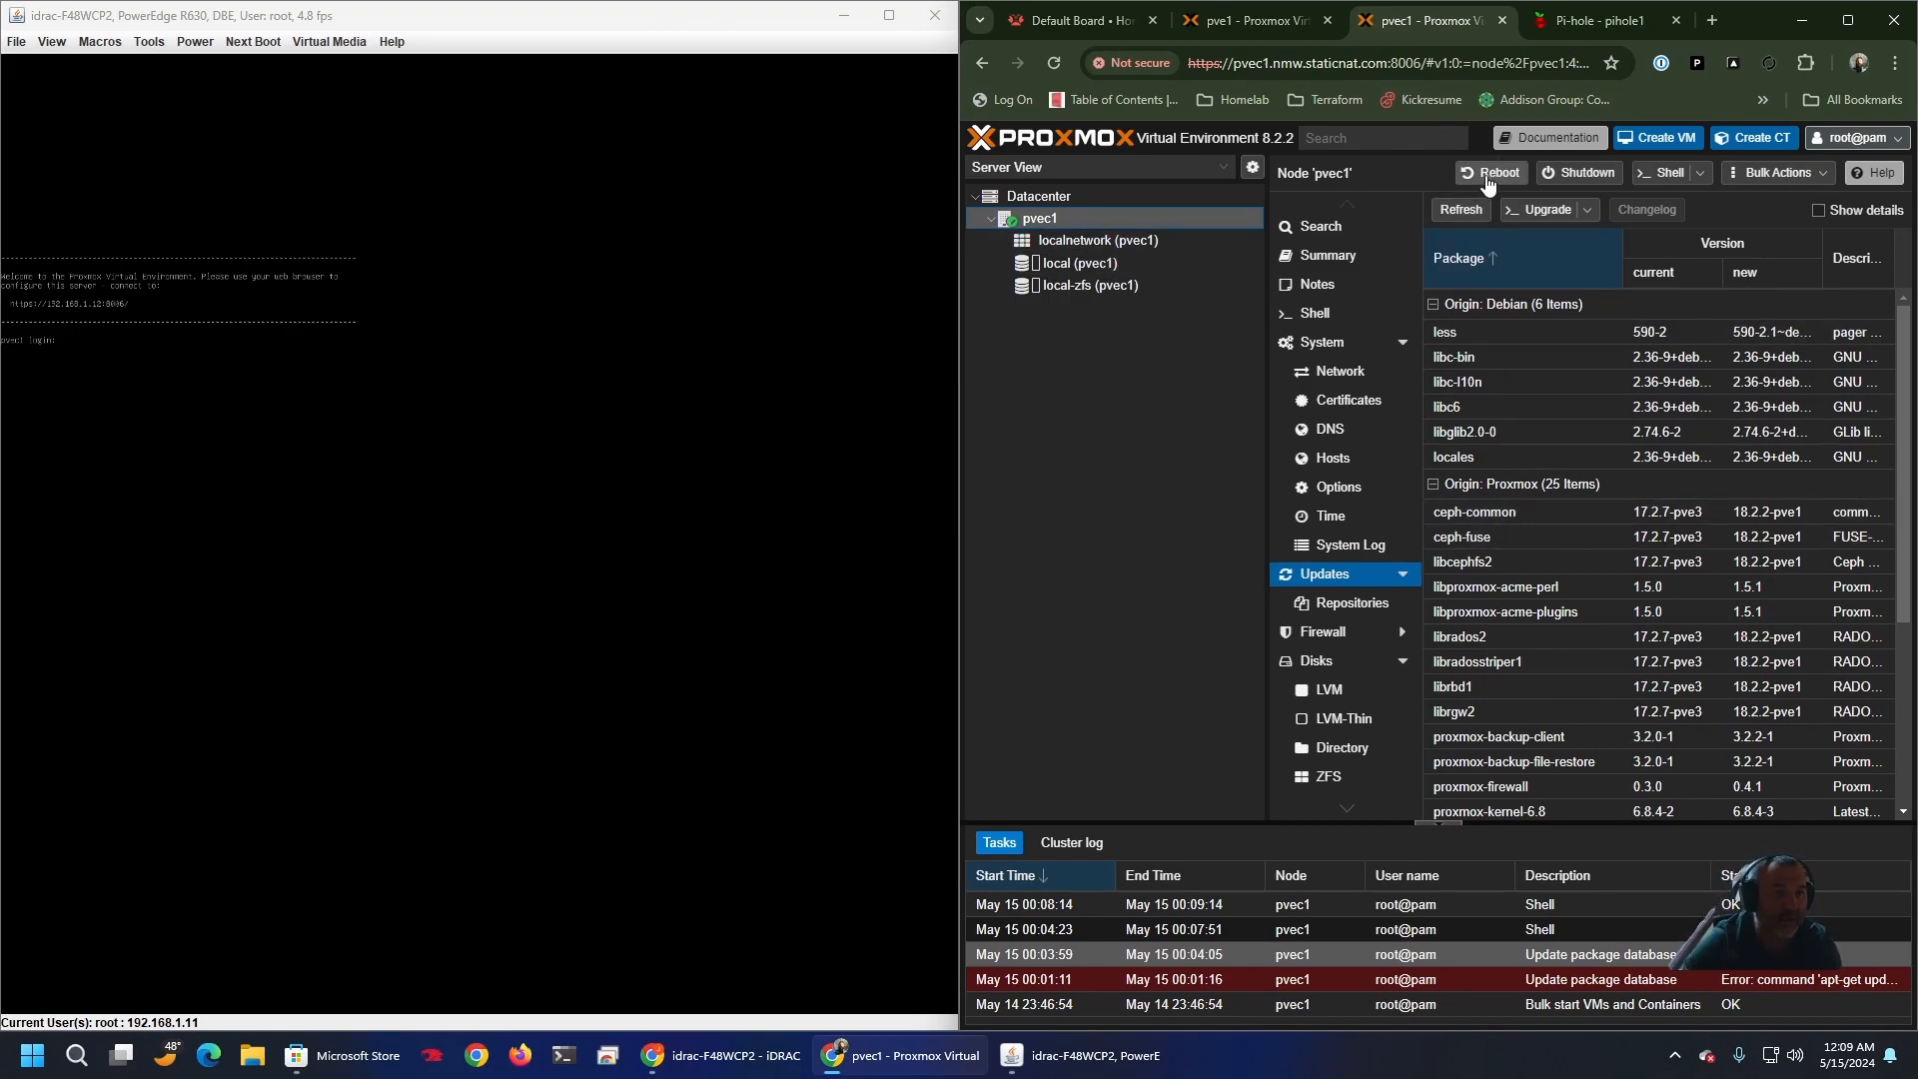
- Confirm the pvec1 reboot, watch it reach Dell POST in iDRAC, then reload Proxmox and switch to Homarr
left_click(1430, 619)
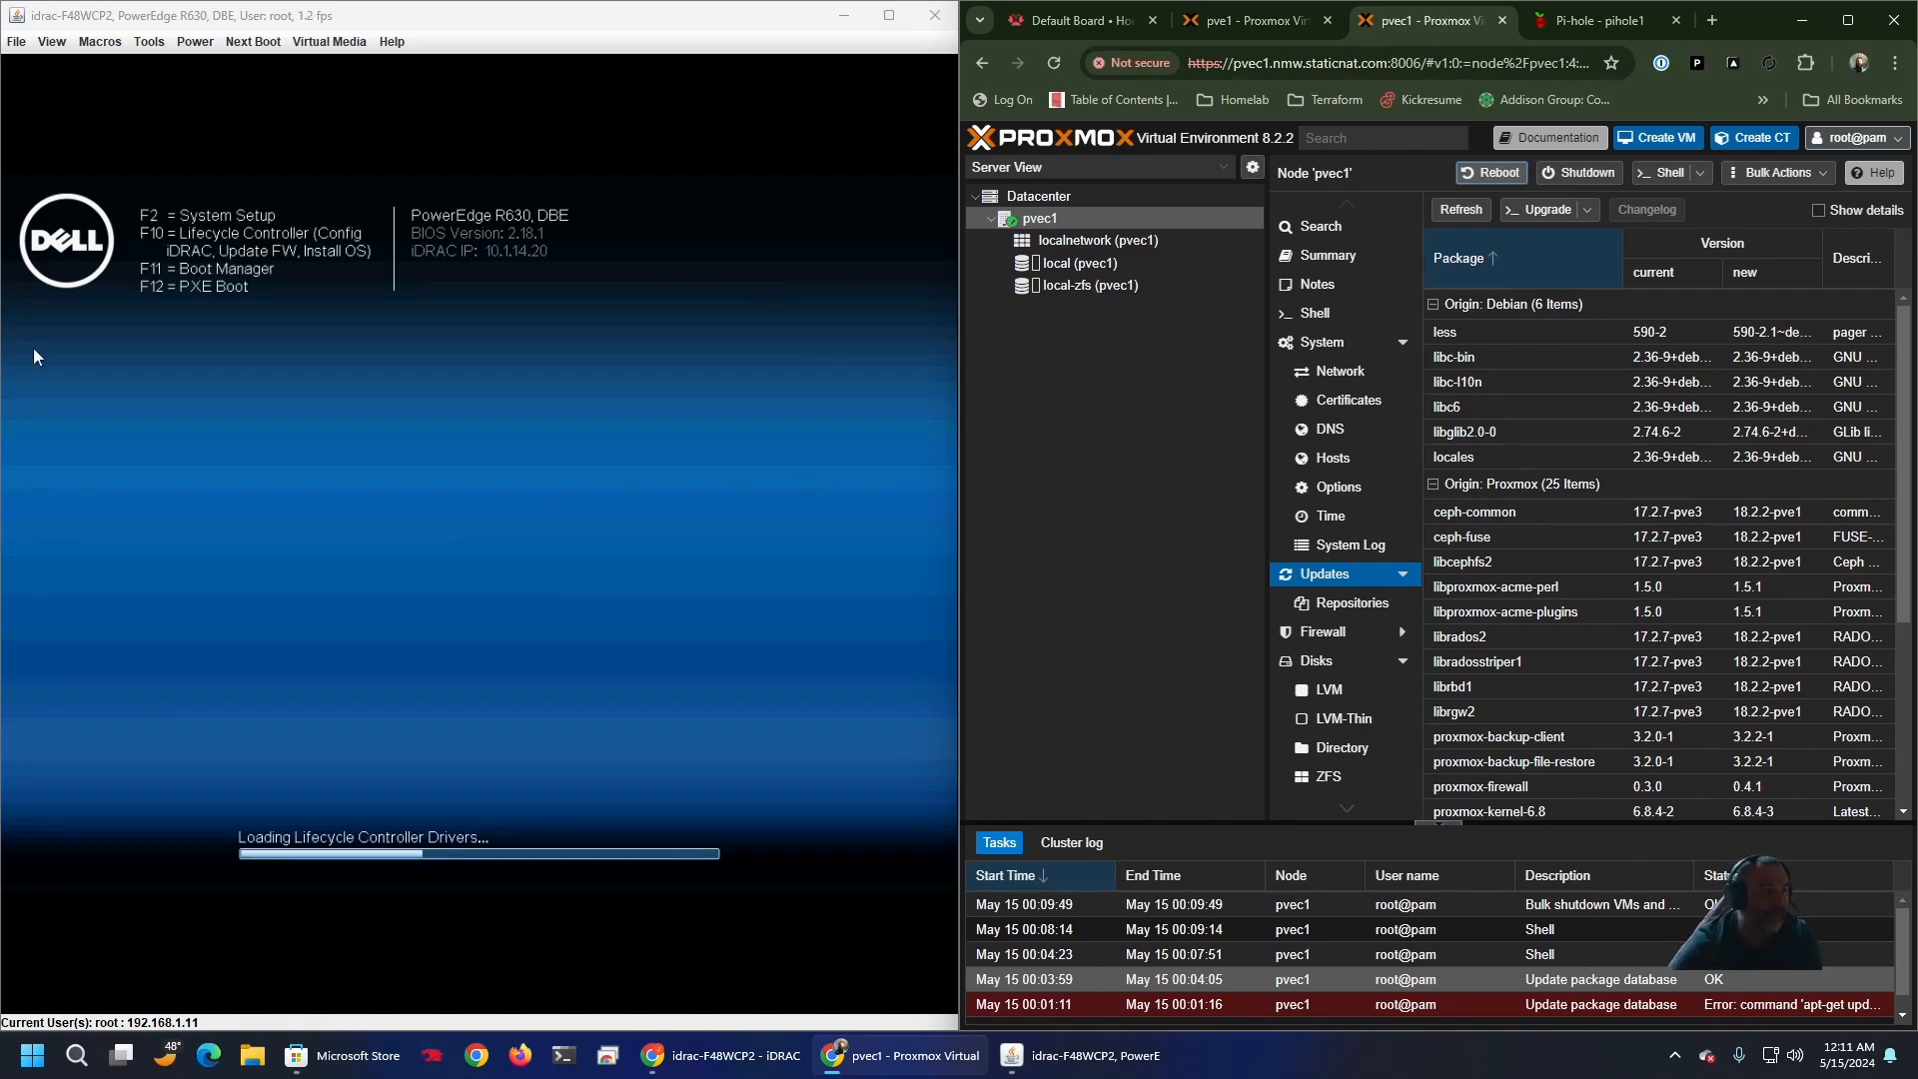
left_click(1054, 64)
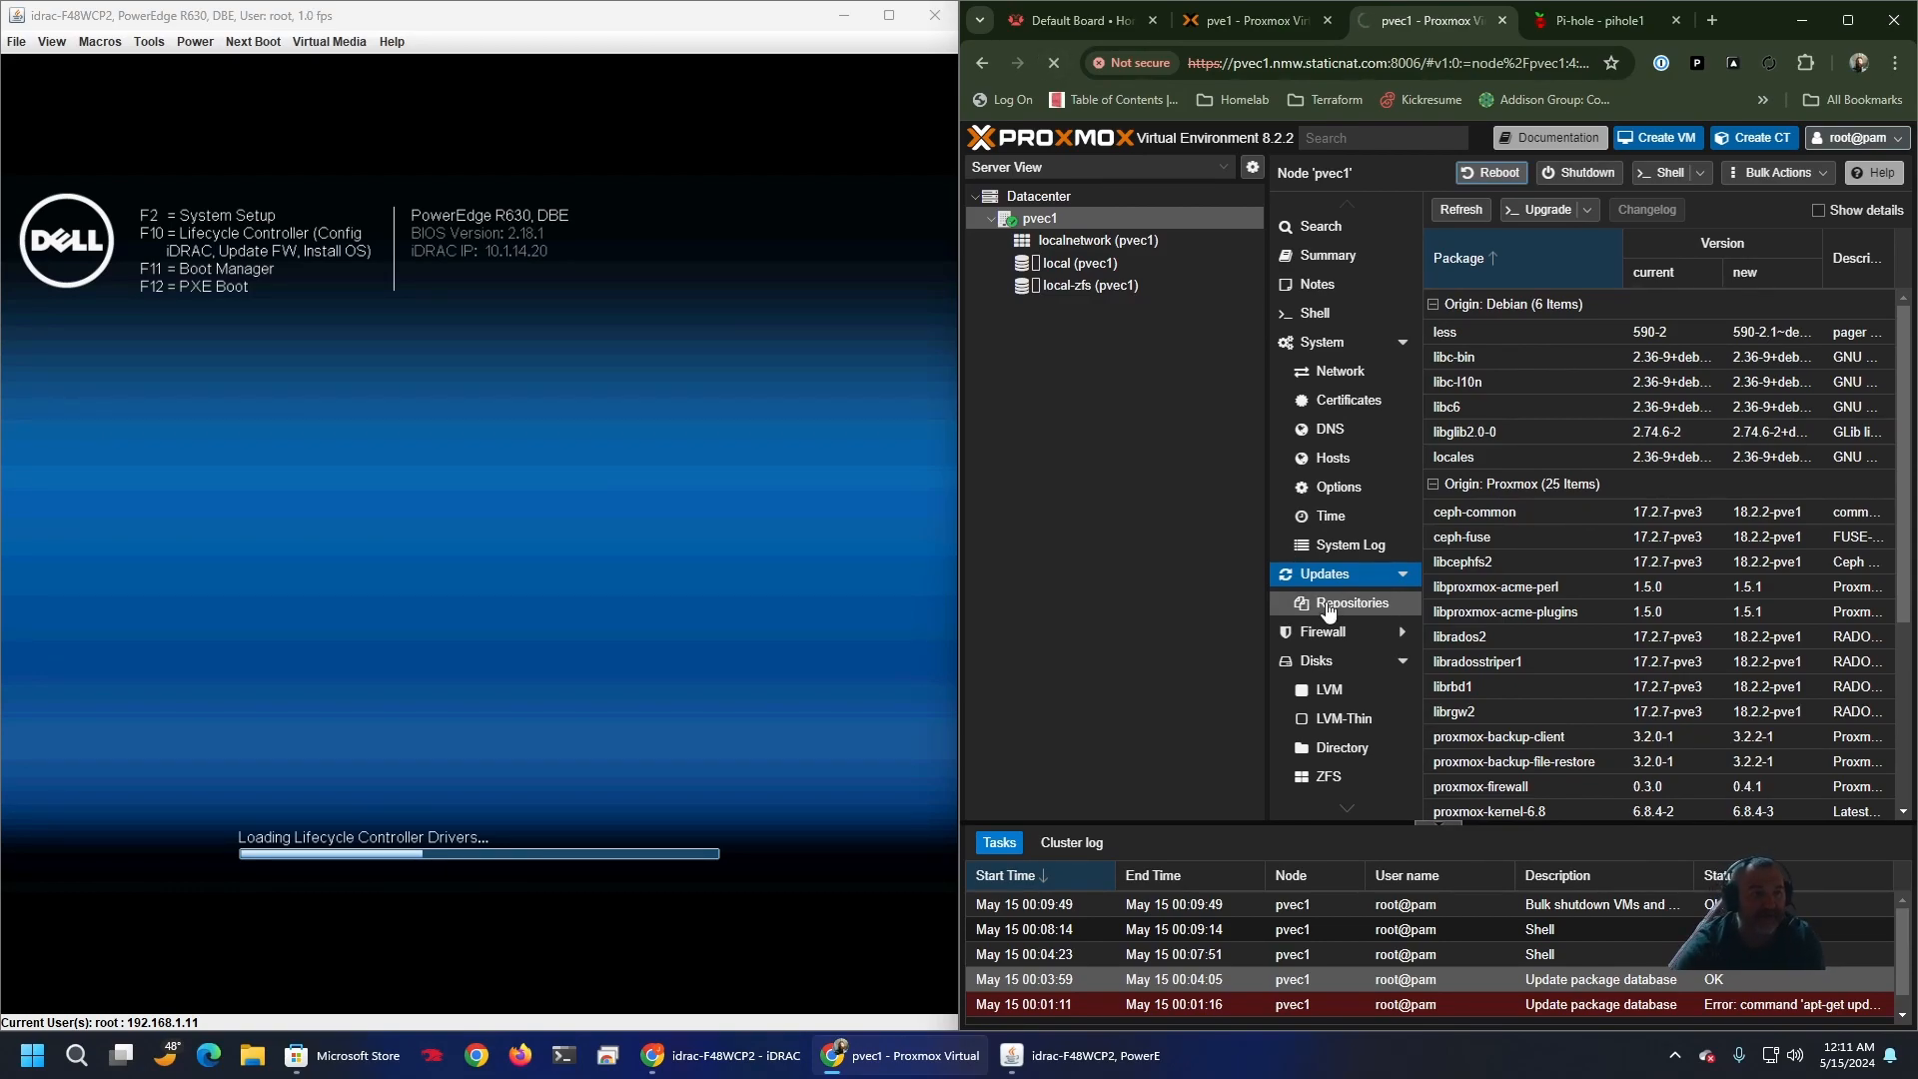
left_click(1084, 20)
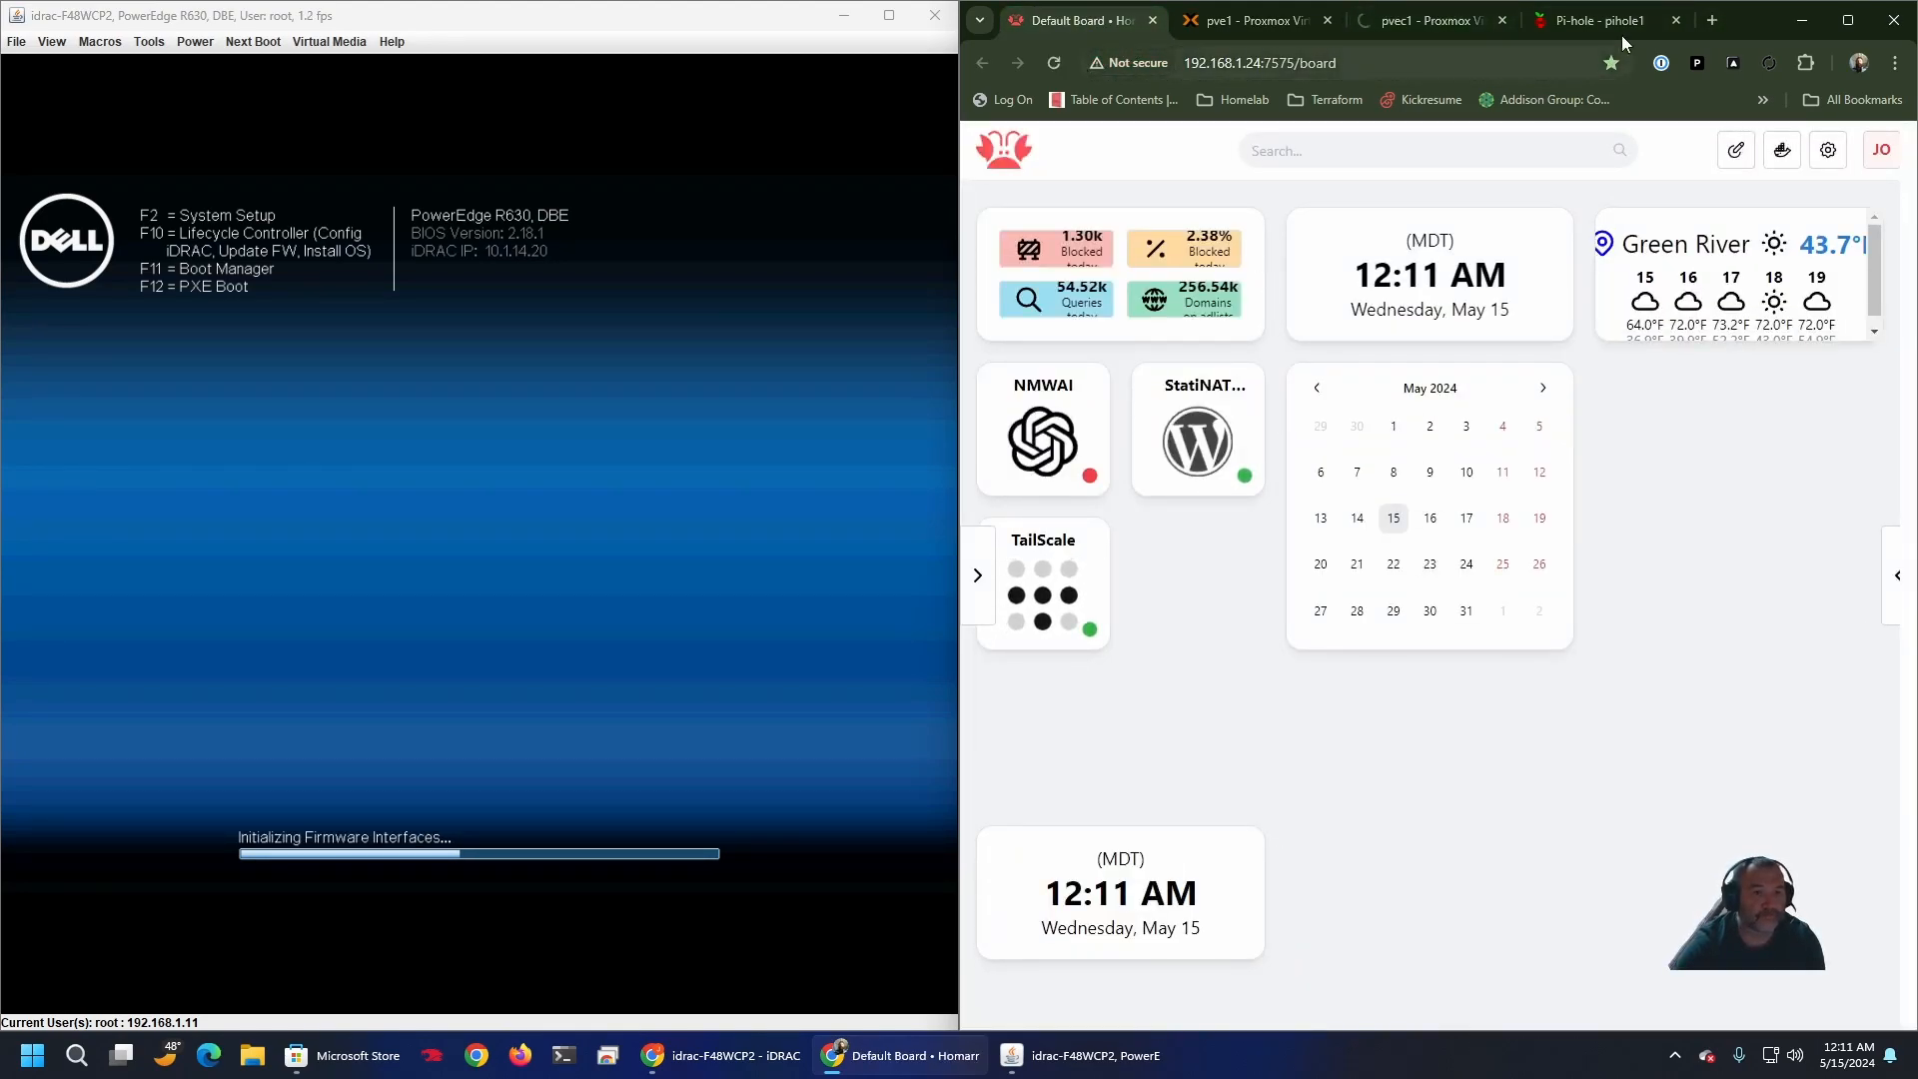
- Maximize Chrome and open the PVE1, PVE2 and PVEC1 Homarr tiles in new tabs
left_click(1843, 20)
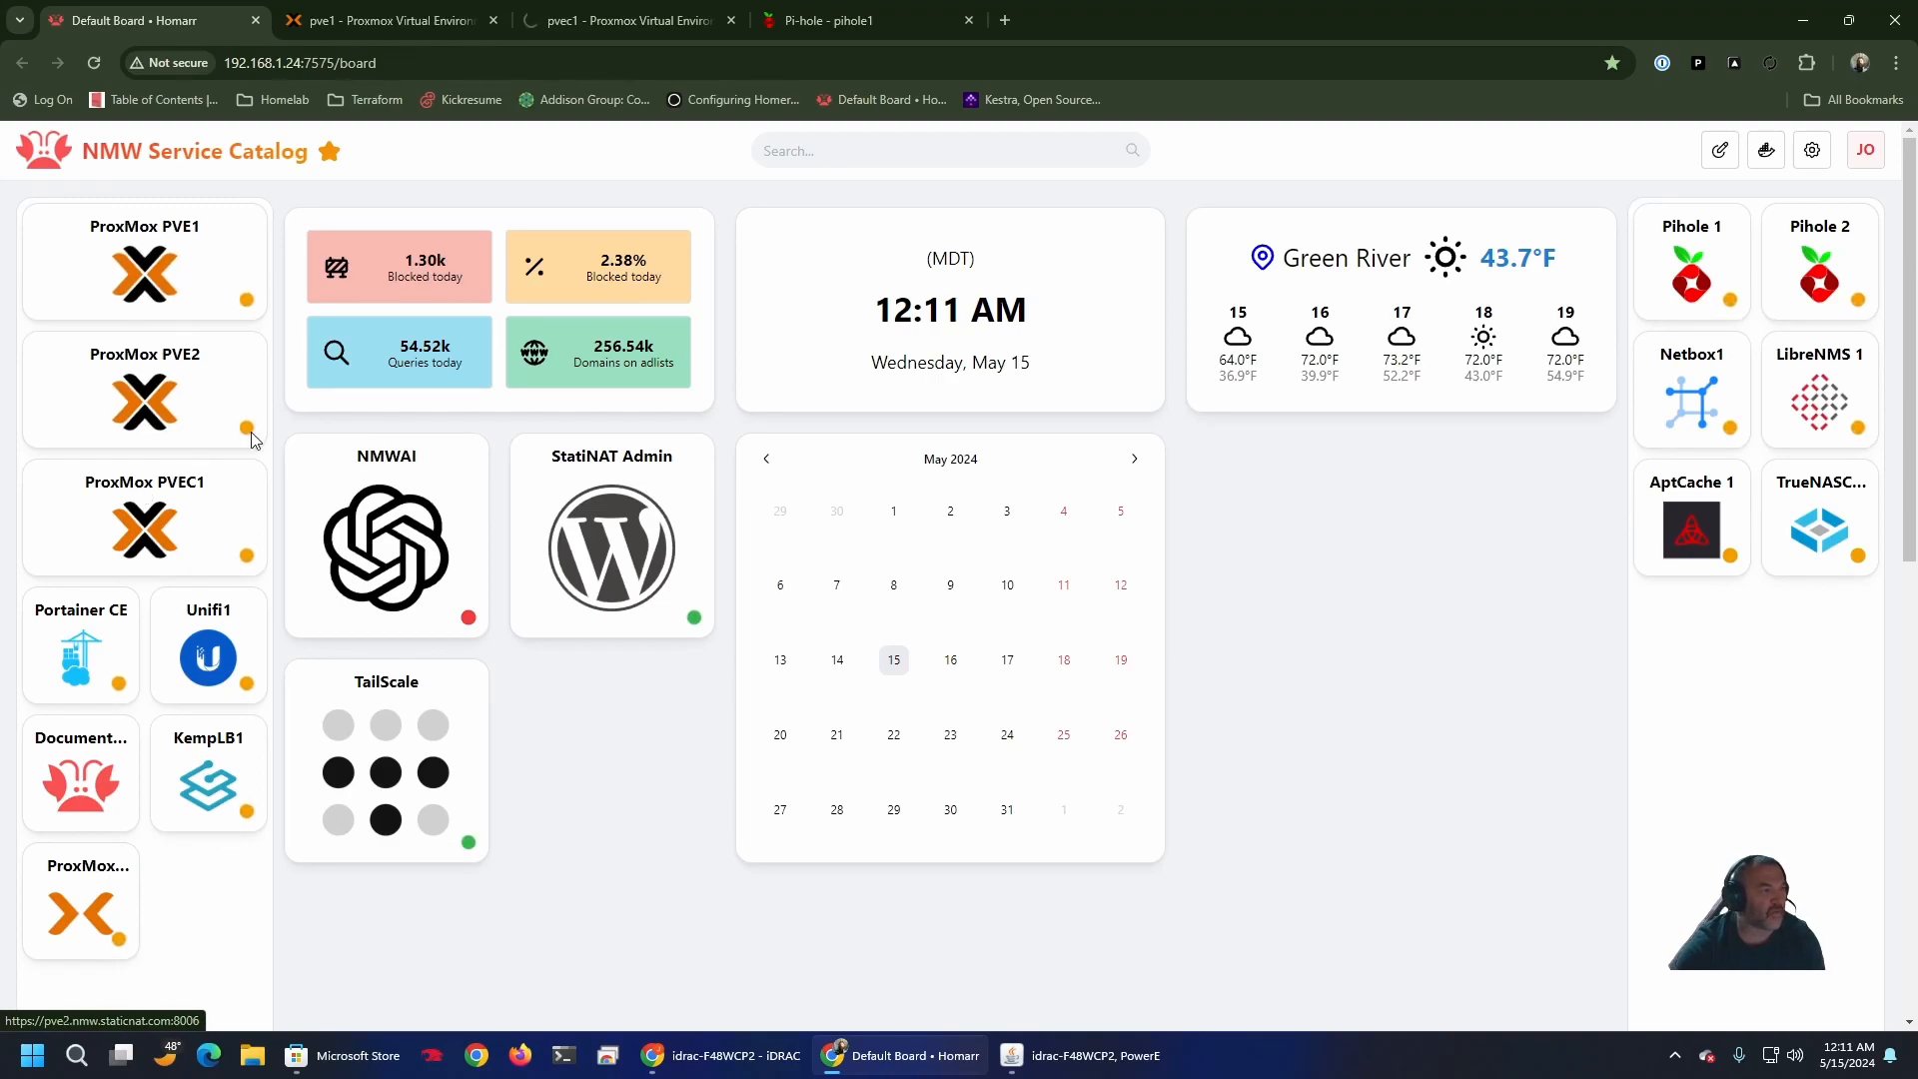
right_click(190, 279)
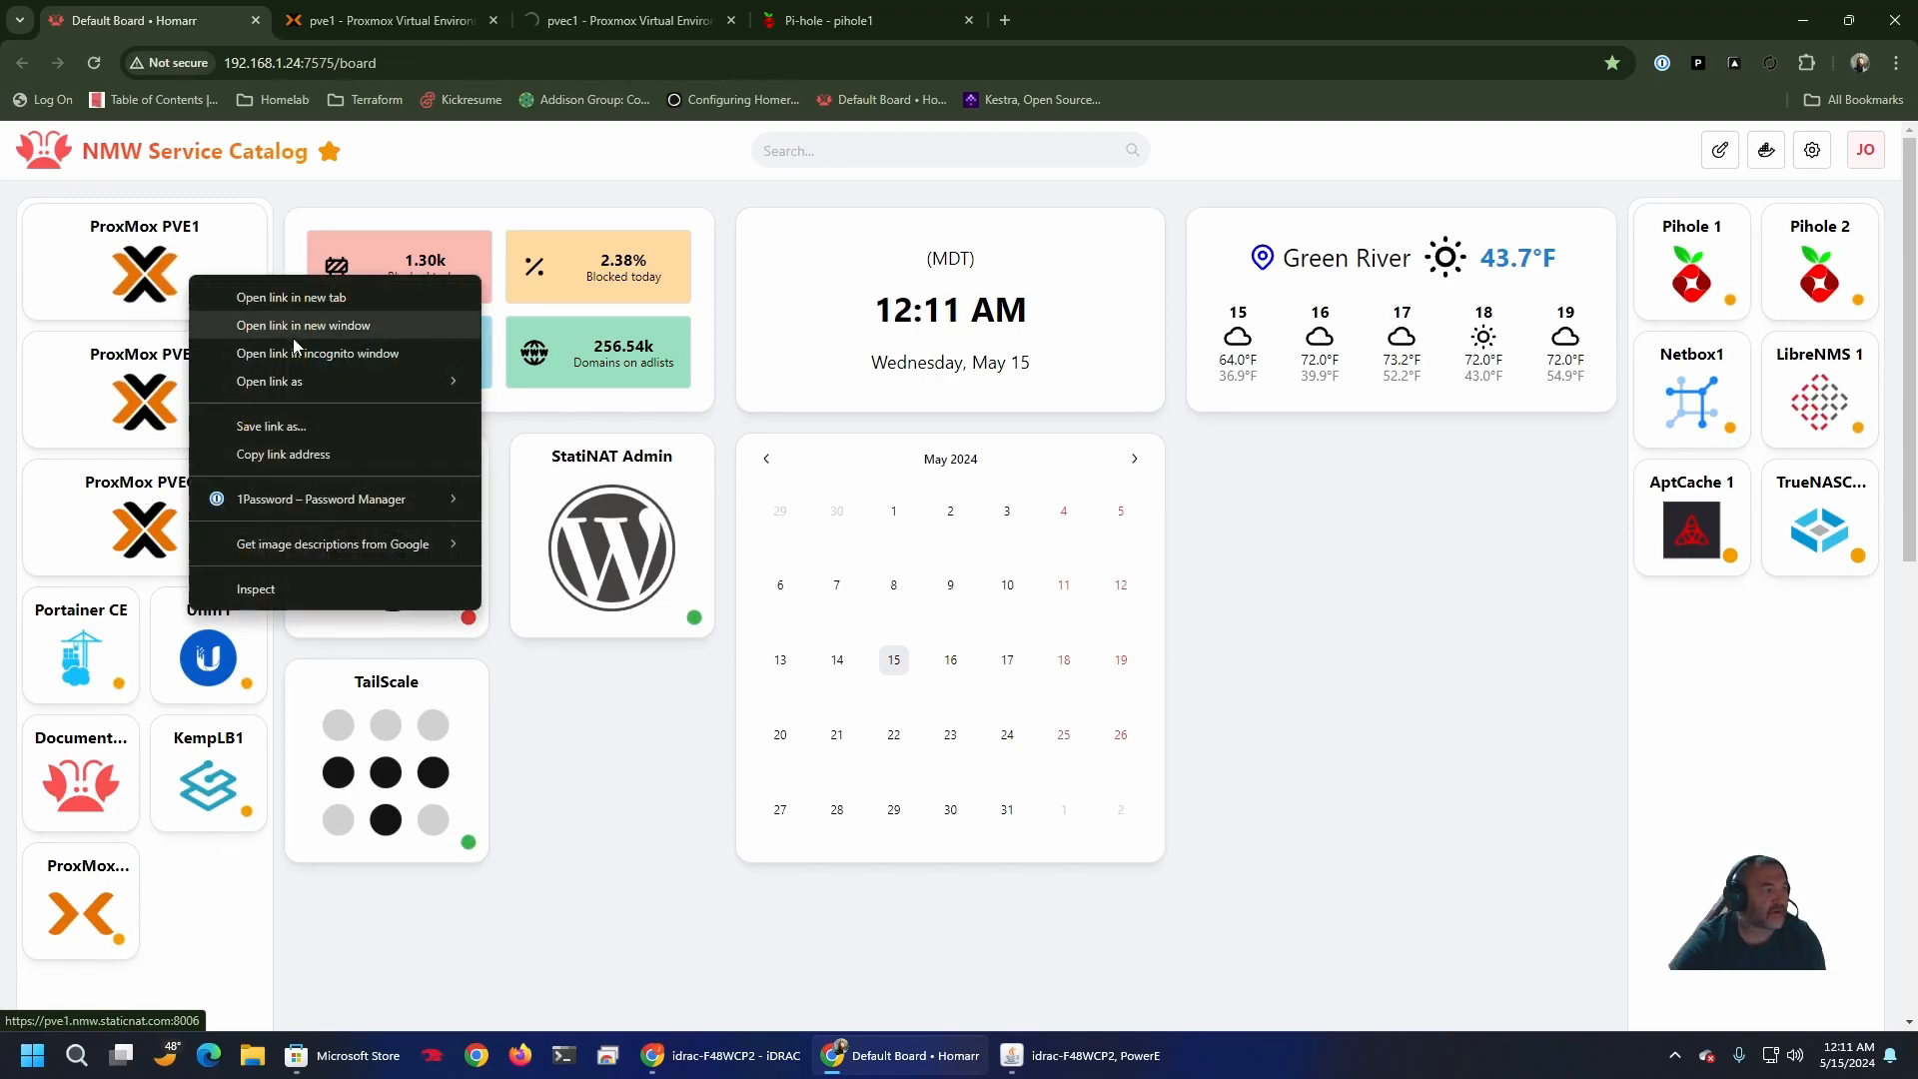
left_click(290, 297)
right_click(193, 370)
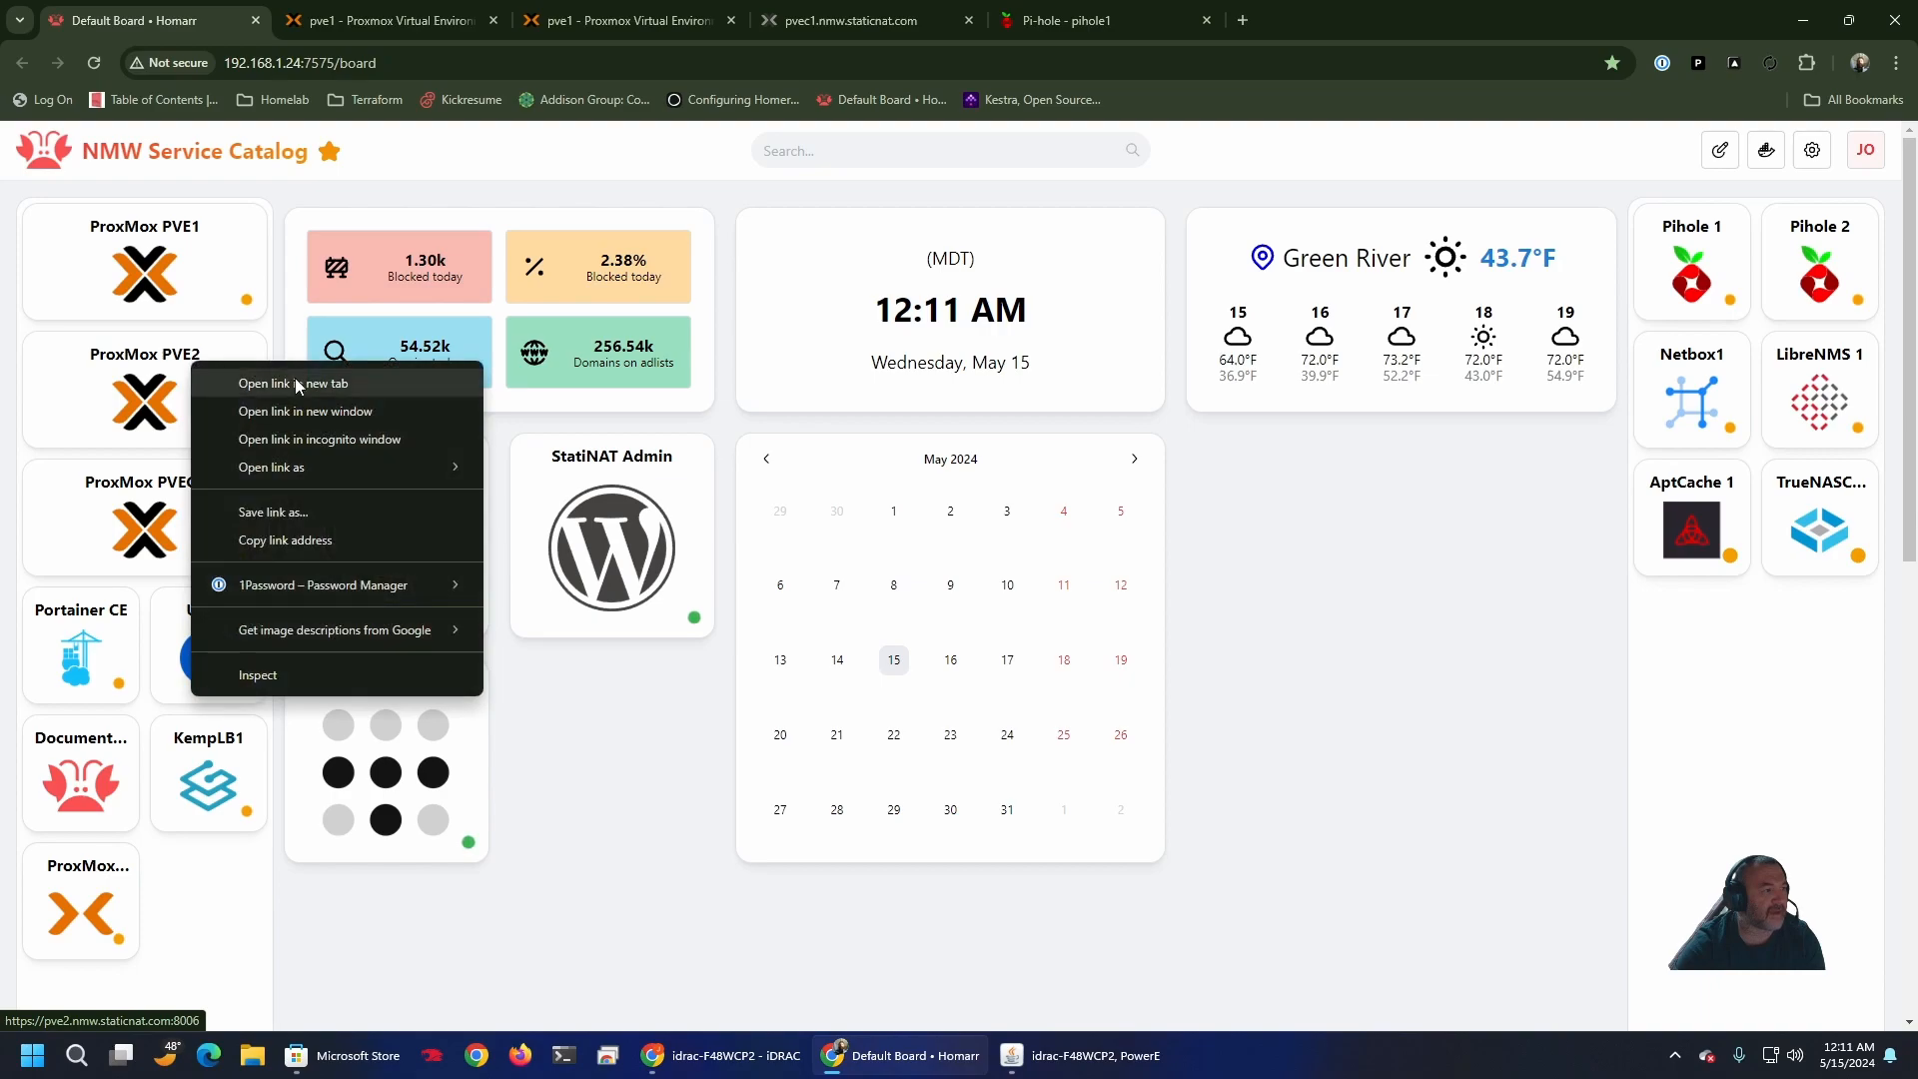
left_click(297, 386)
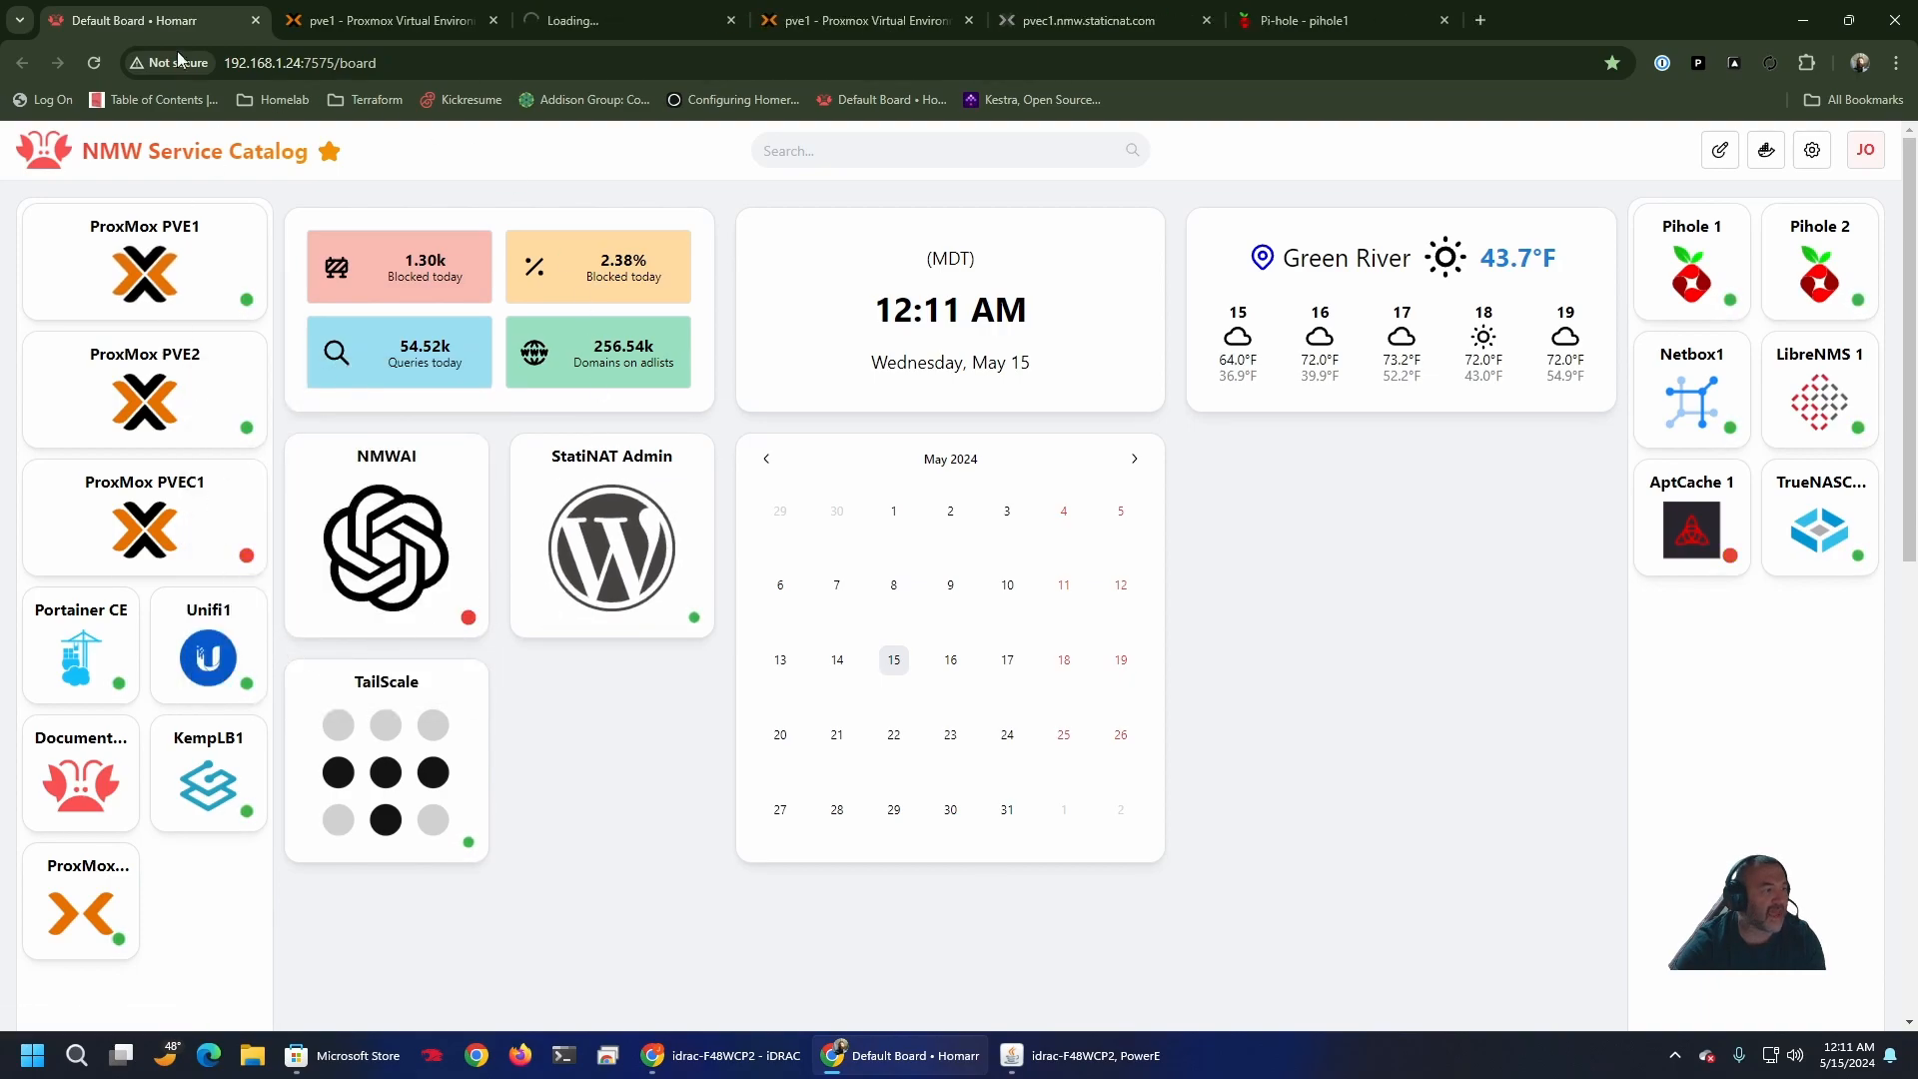
right_click(224, 541)
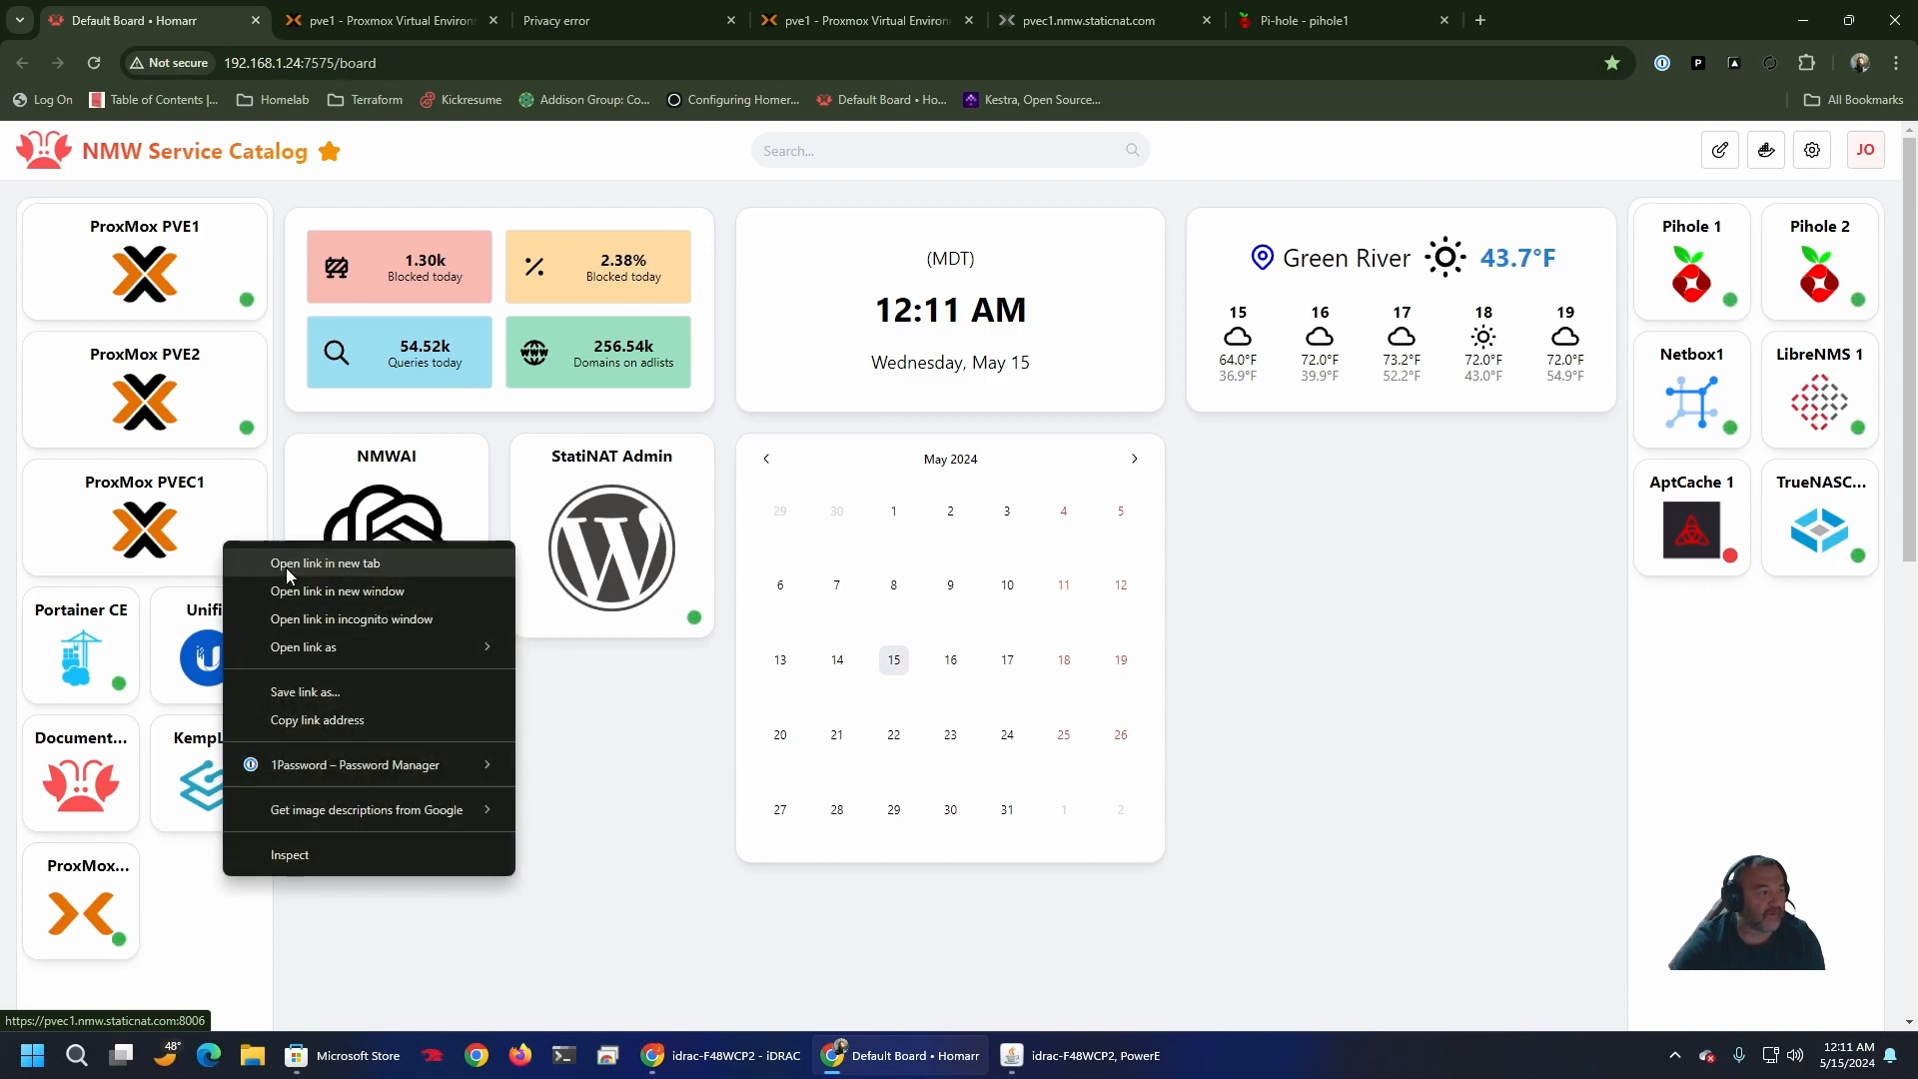
left_click(288, 565)
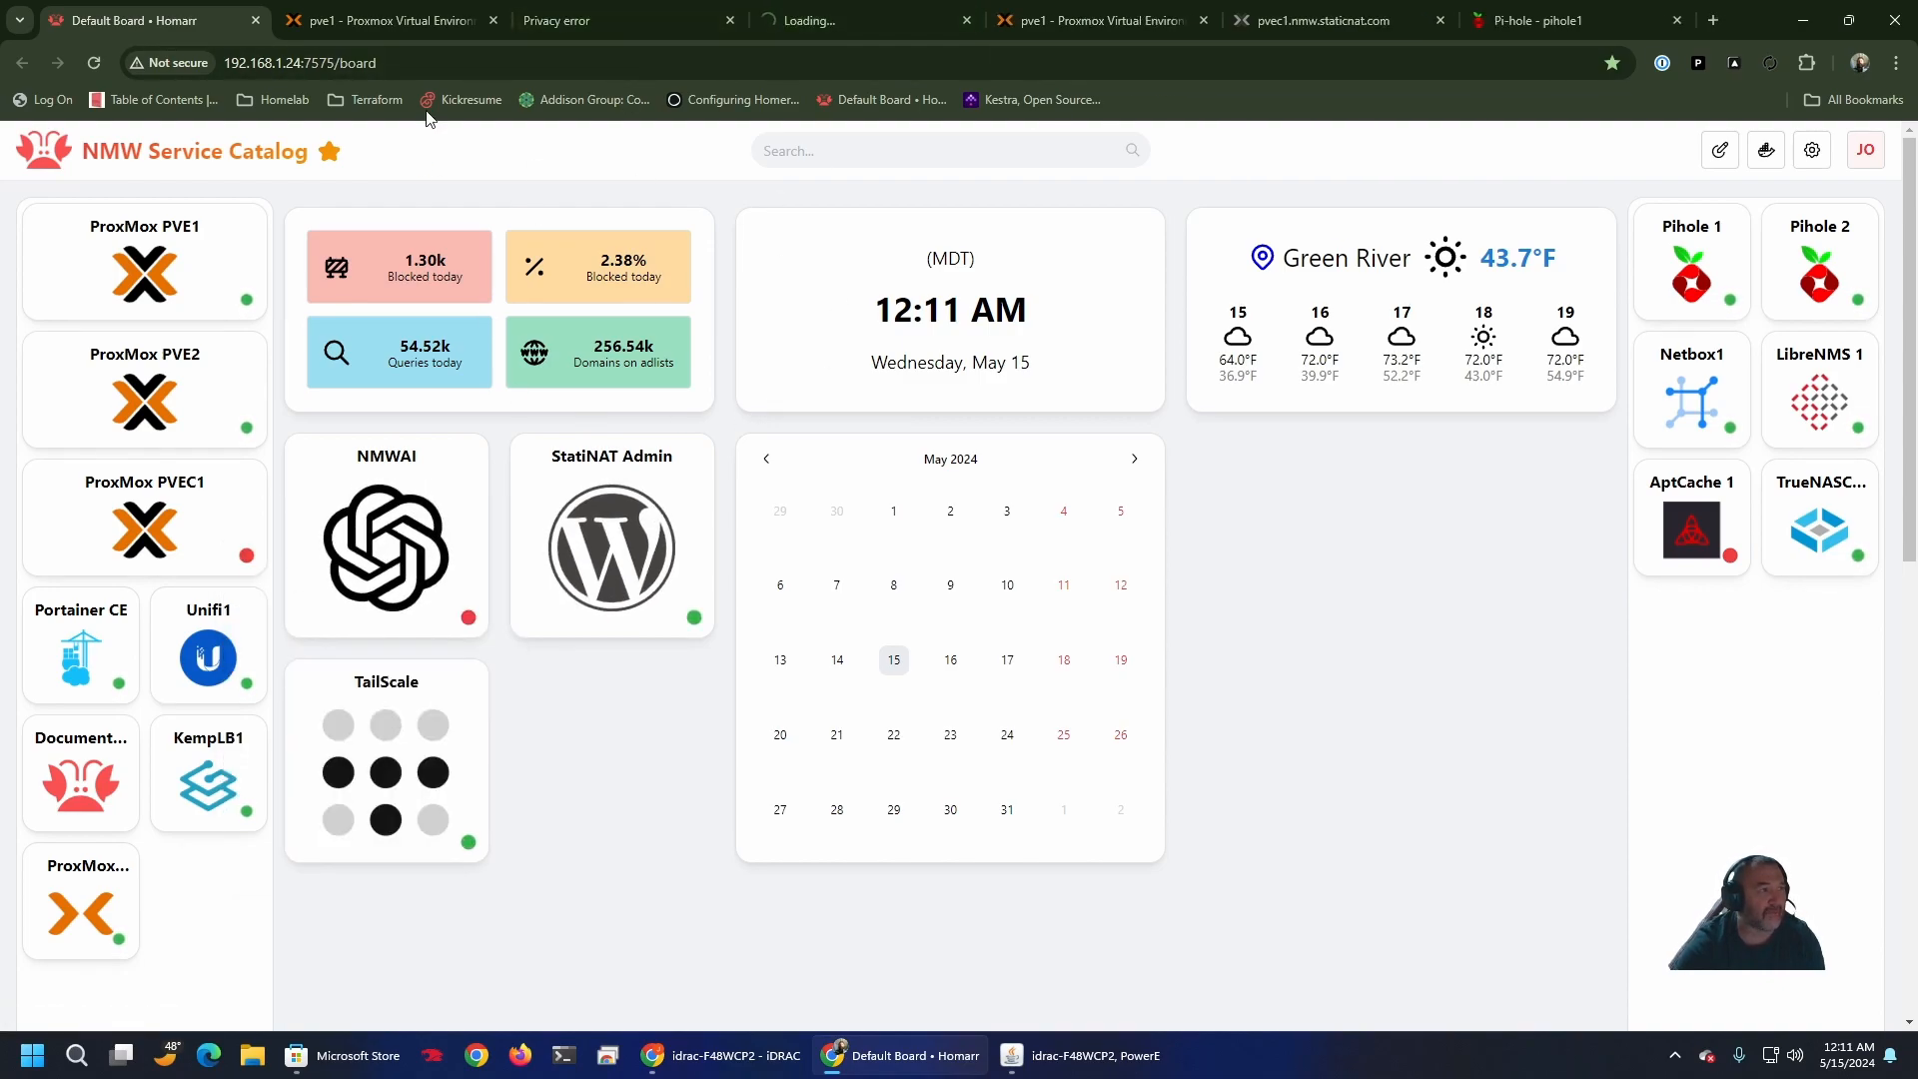
- Close the duplicate pve1 and privacy-error tabs and show the unreachable pvec1 page
left_click(492, 20)
left_click(492, 20)
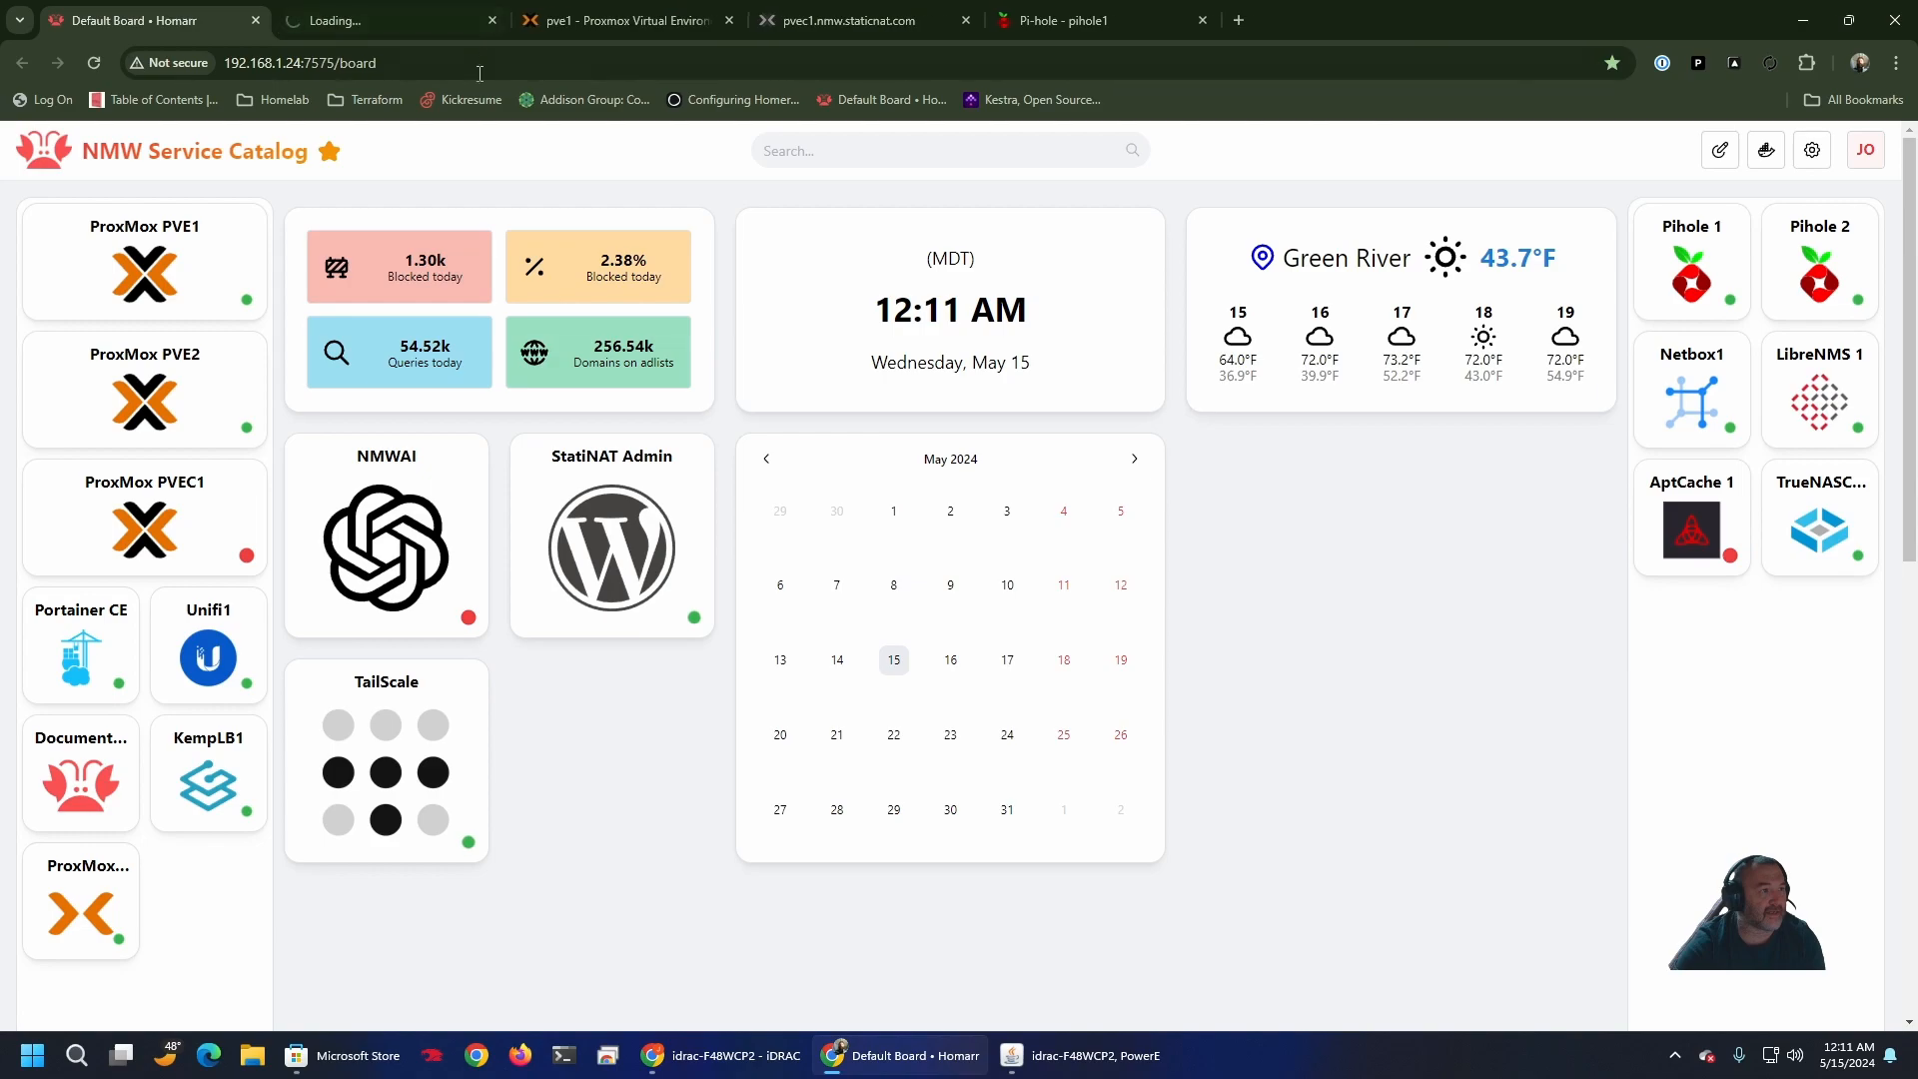
left_click(731, 19)
left_click(714, 22)
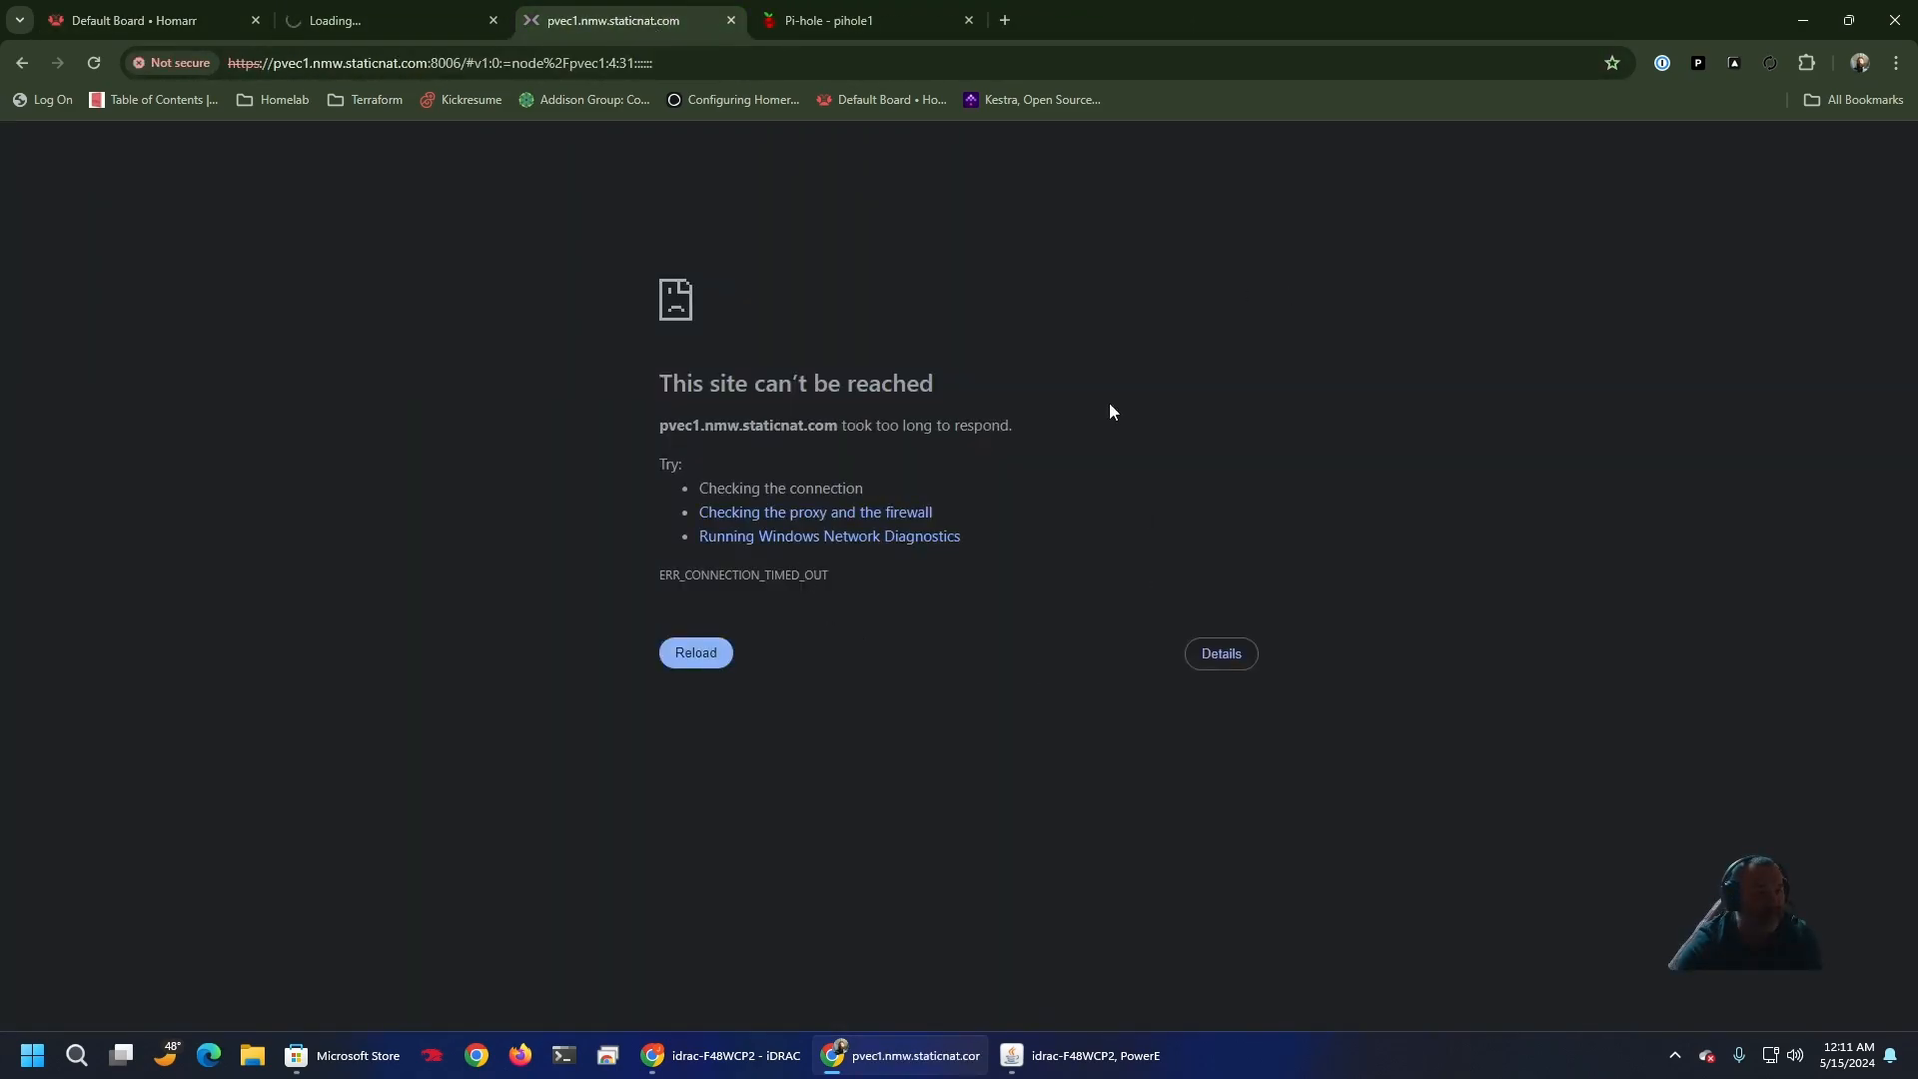
- Reload the timed-out pvec1 page, snap Chrome to the right half, and bring up the blank iDRAC console
left_click(93, 63)
left_click(1851, 13)
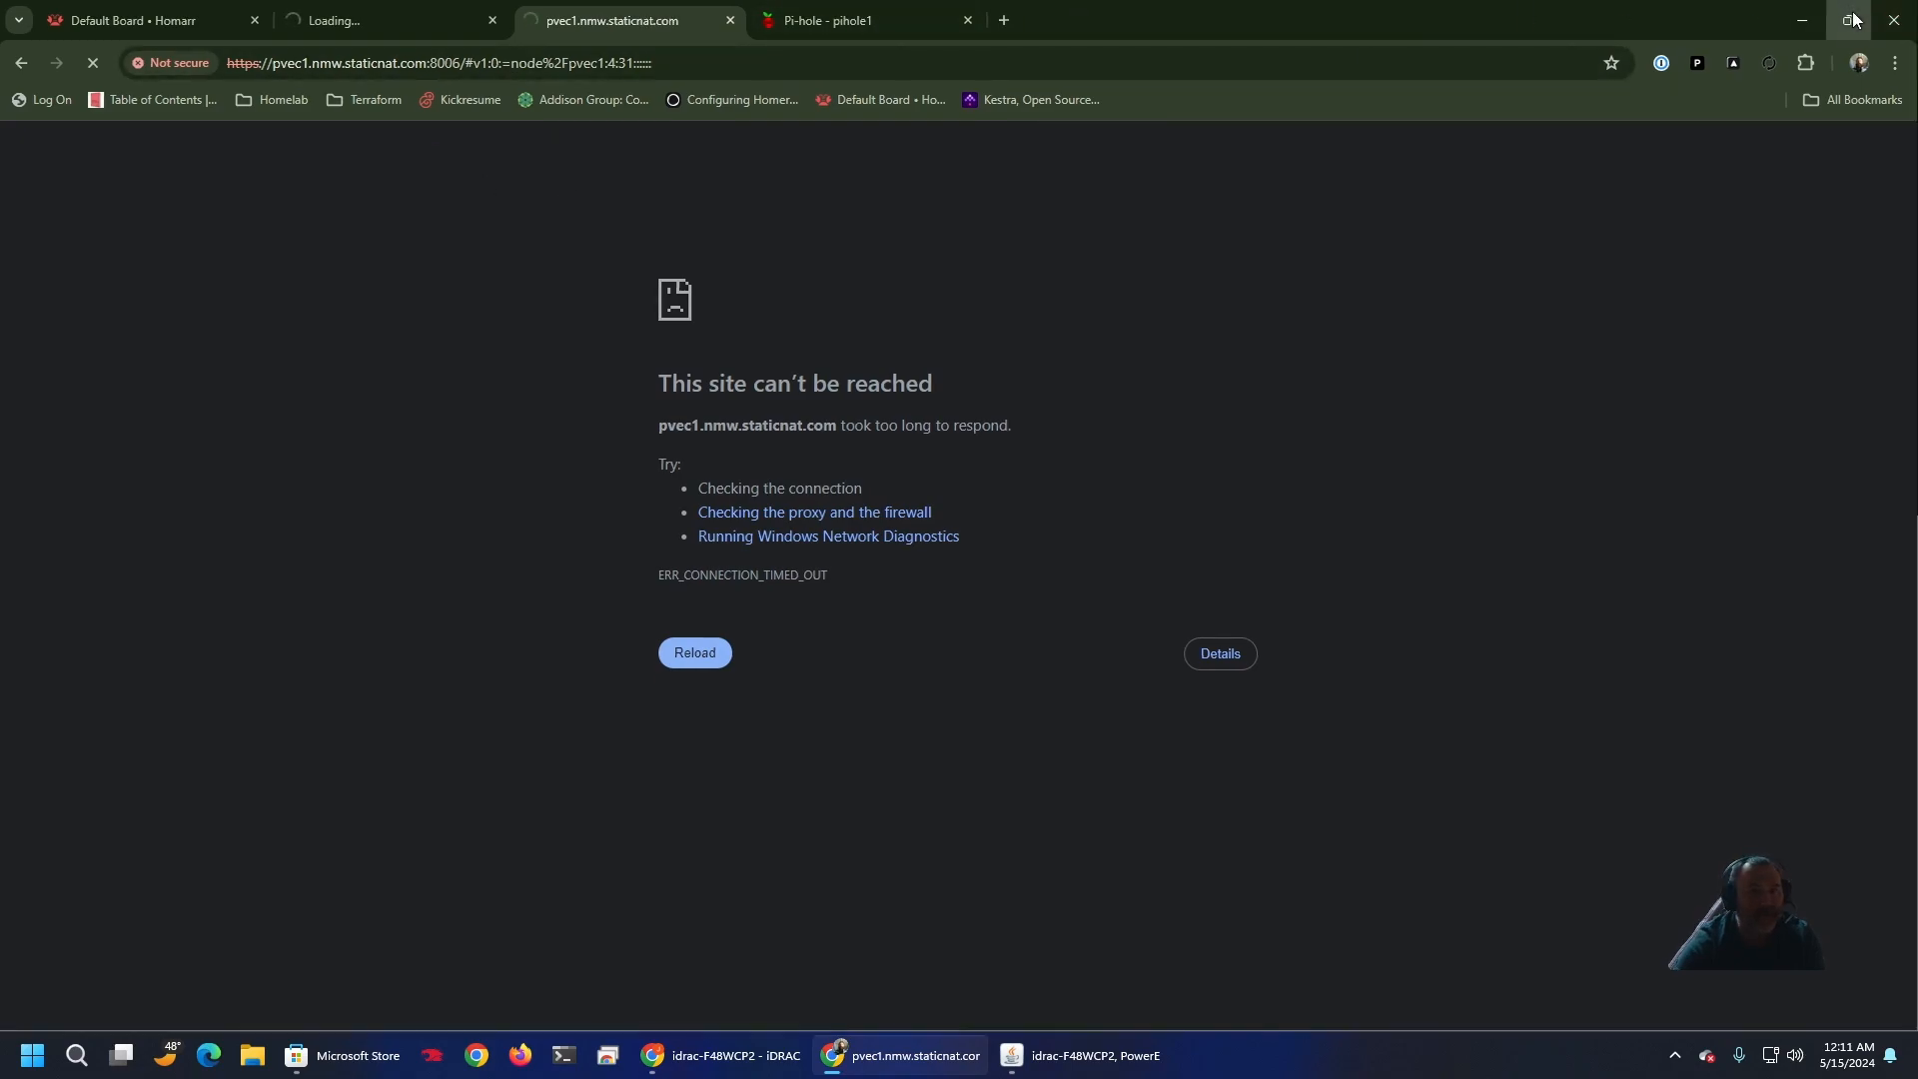
left_click_drag(667, 136, 807, 62)
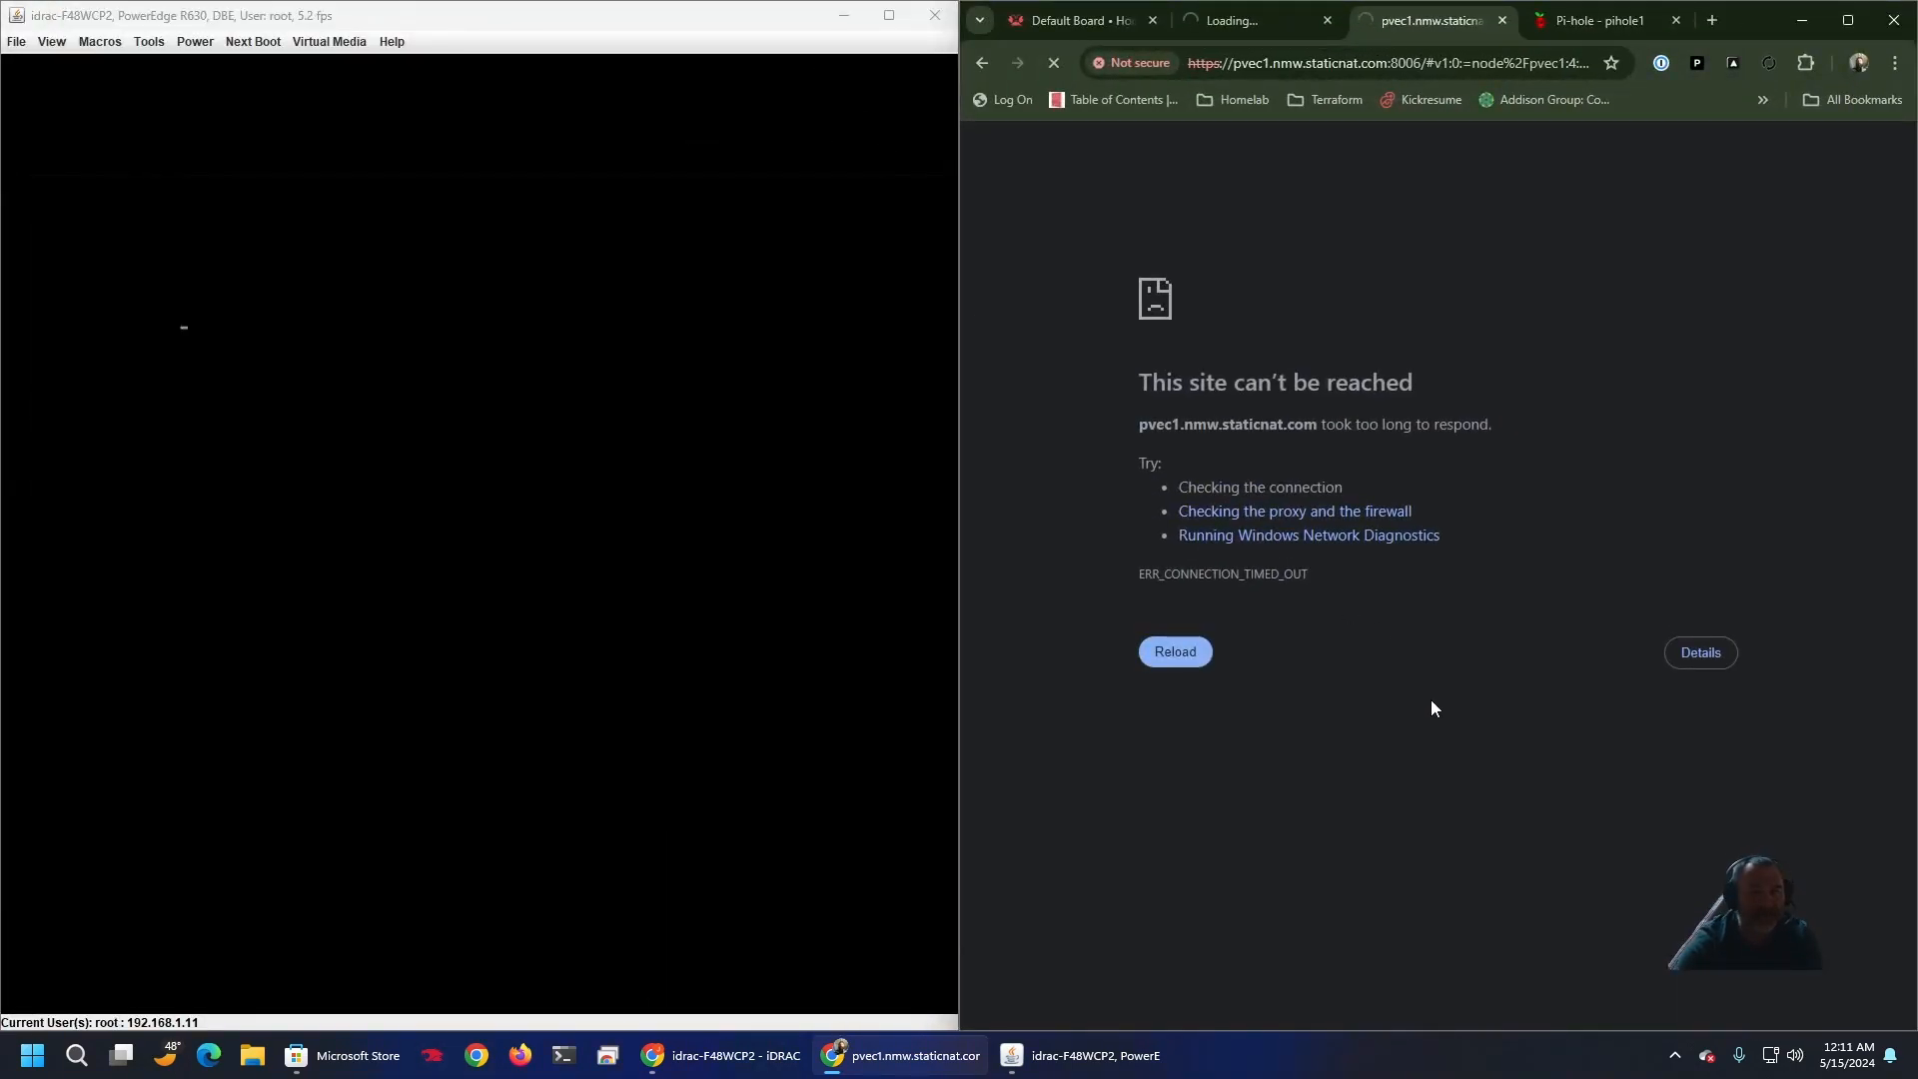
left_click(633, 469)
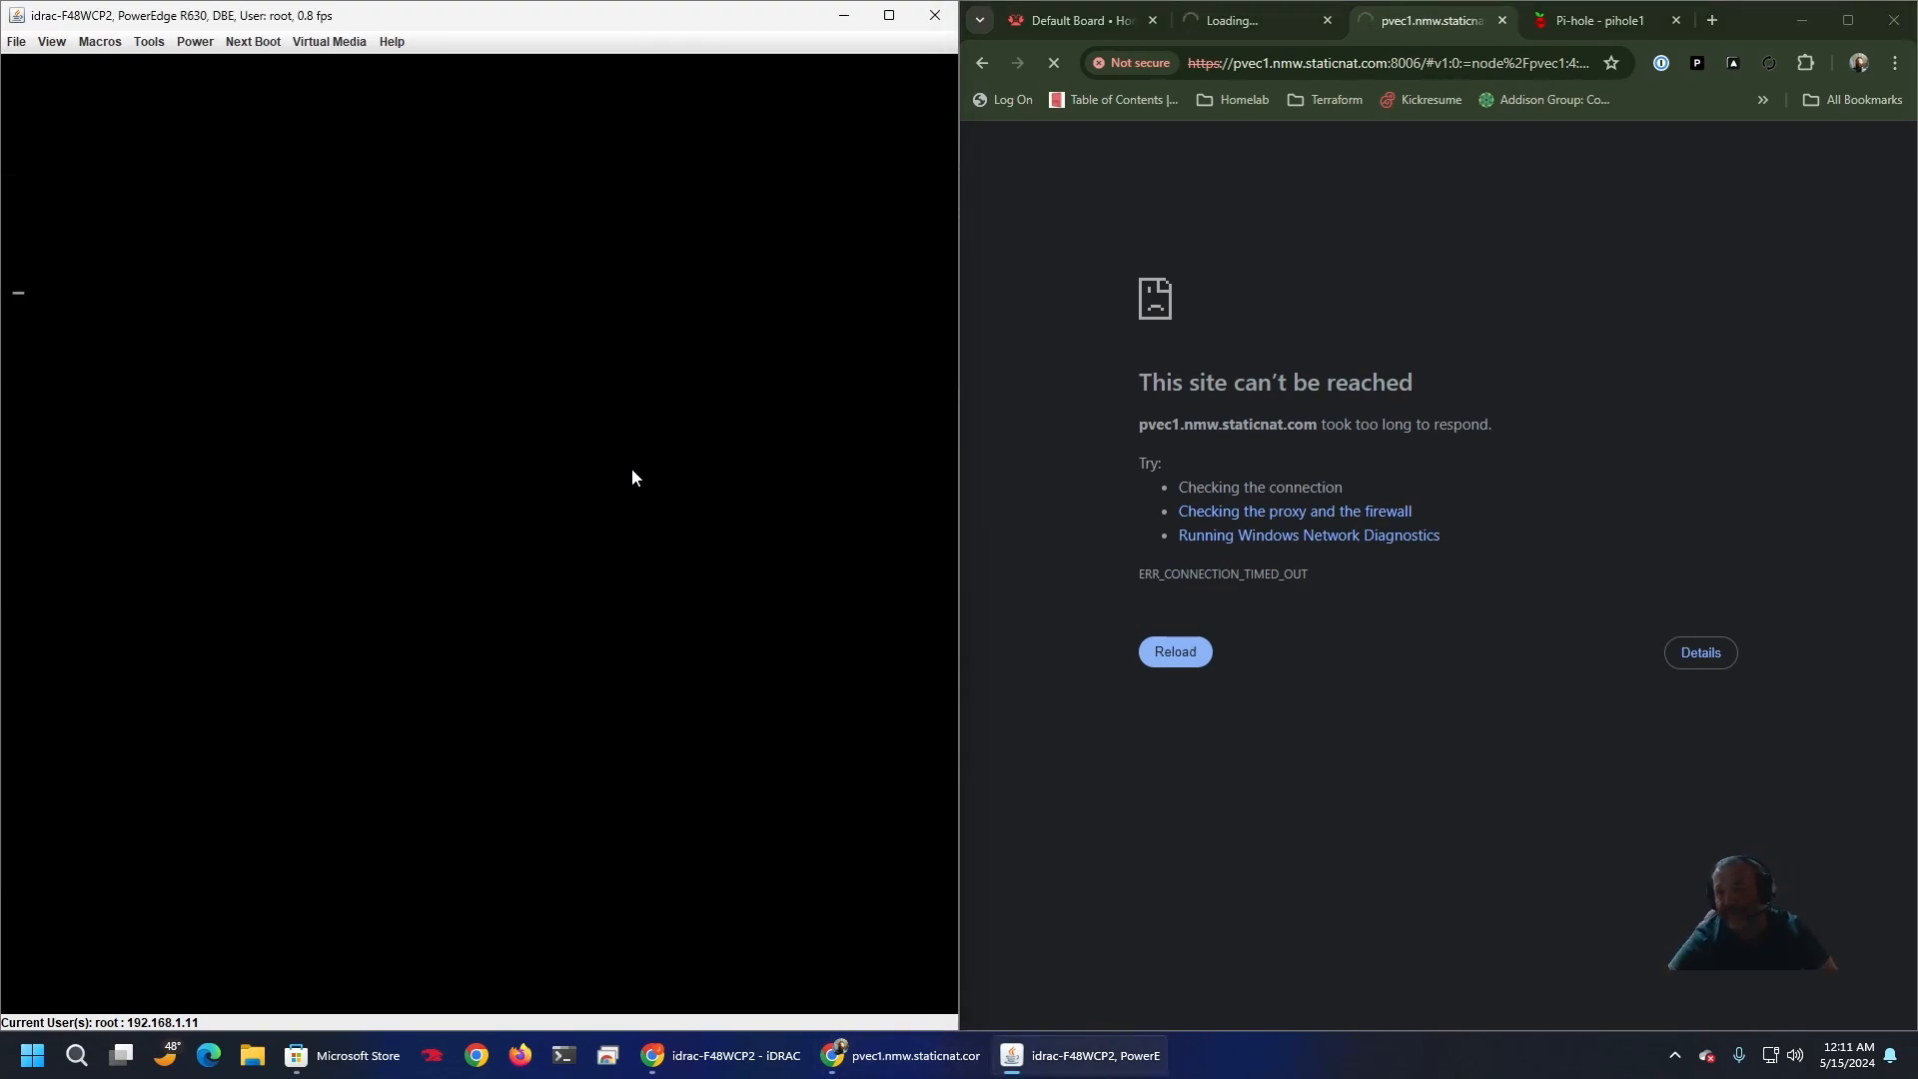
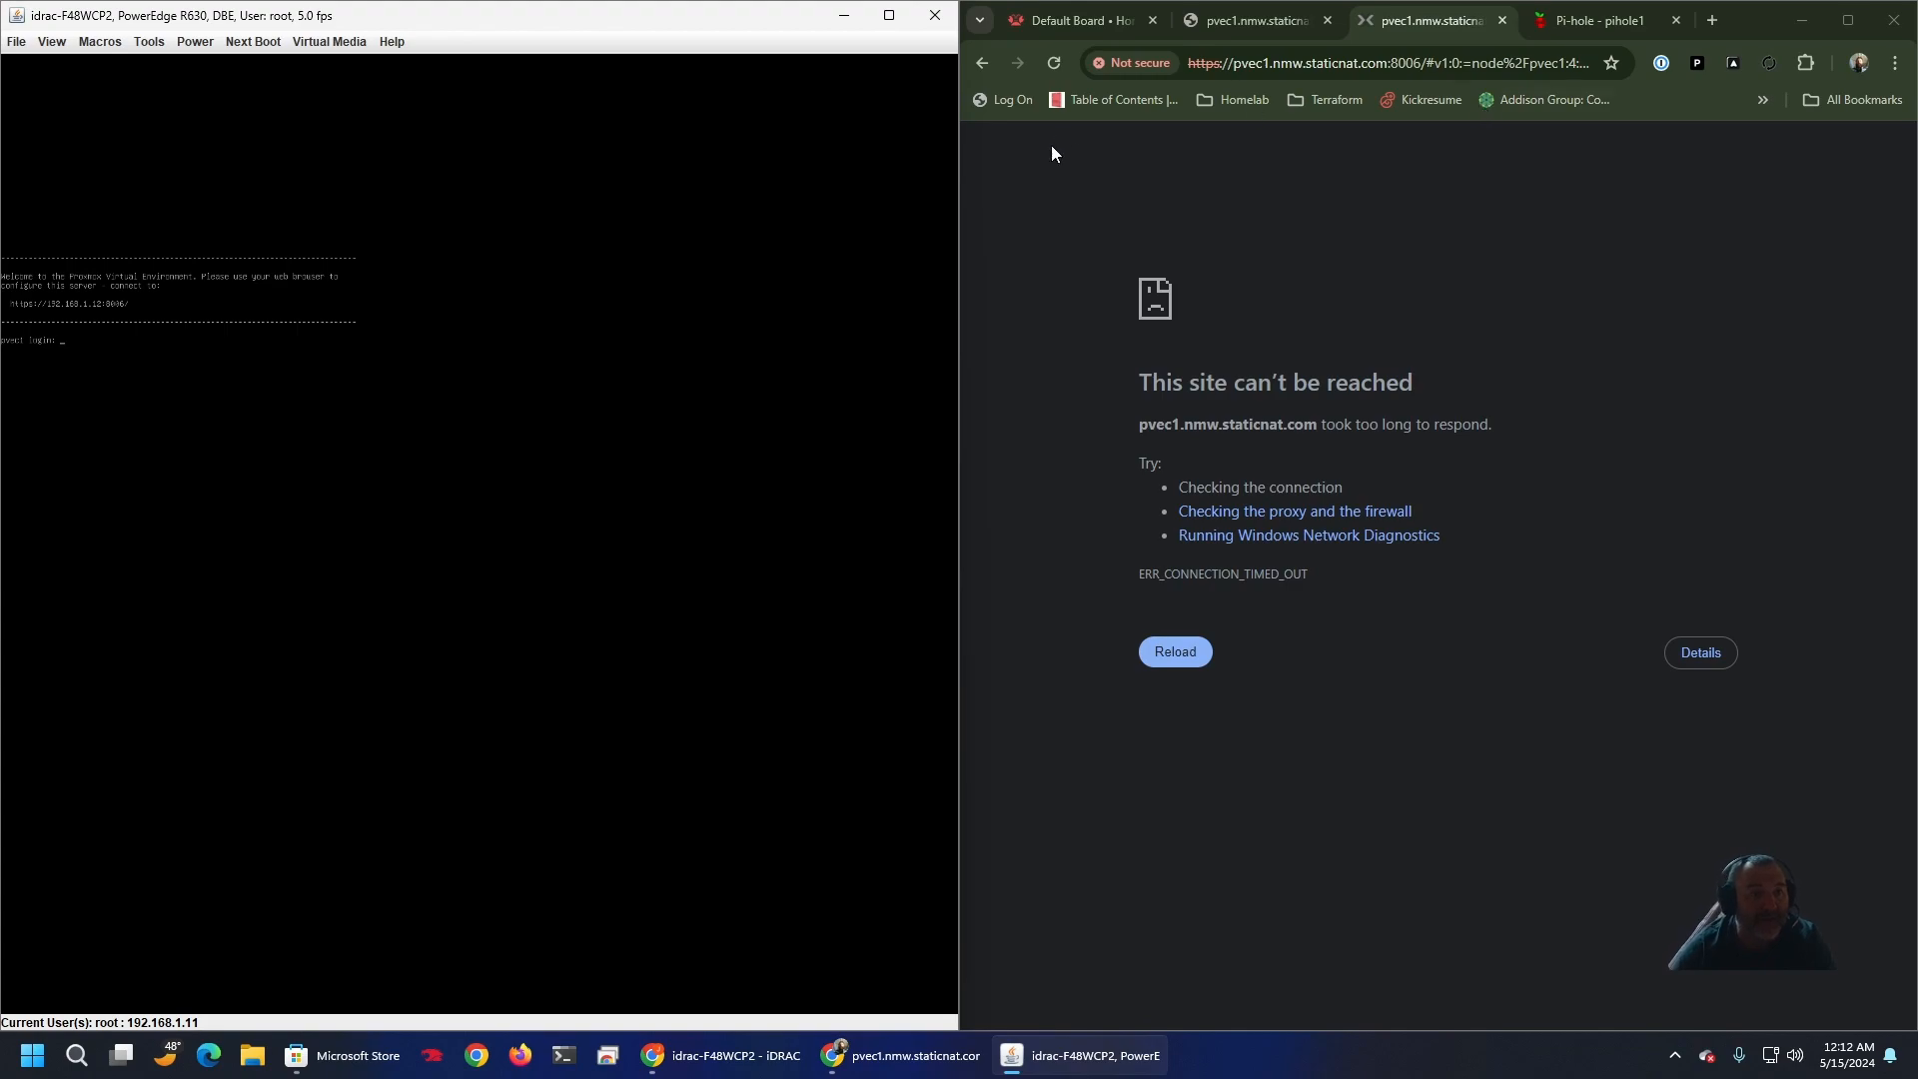
- Reload pvec1:8006 until its Proxmox page loads, closing the duplicate pvec1 error tab
left_click(1054, 63)
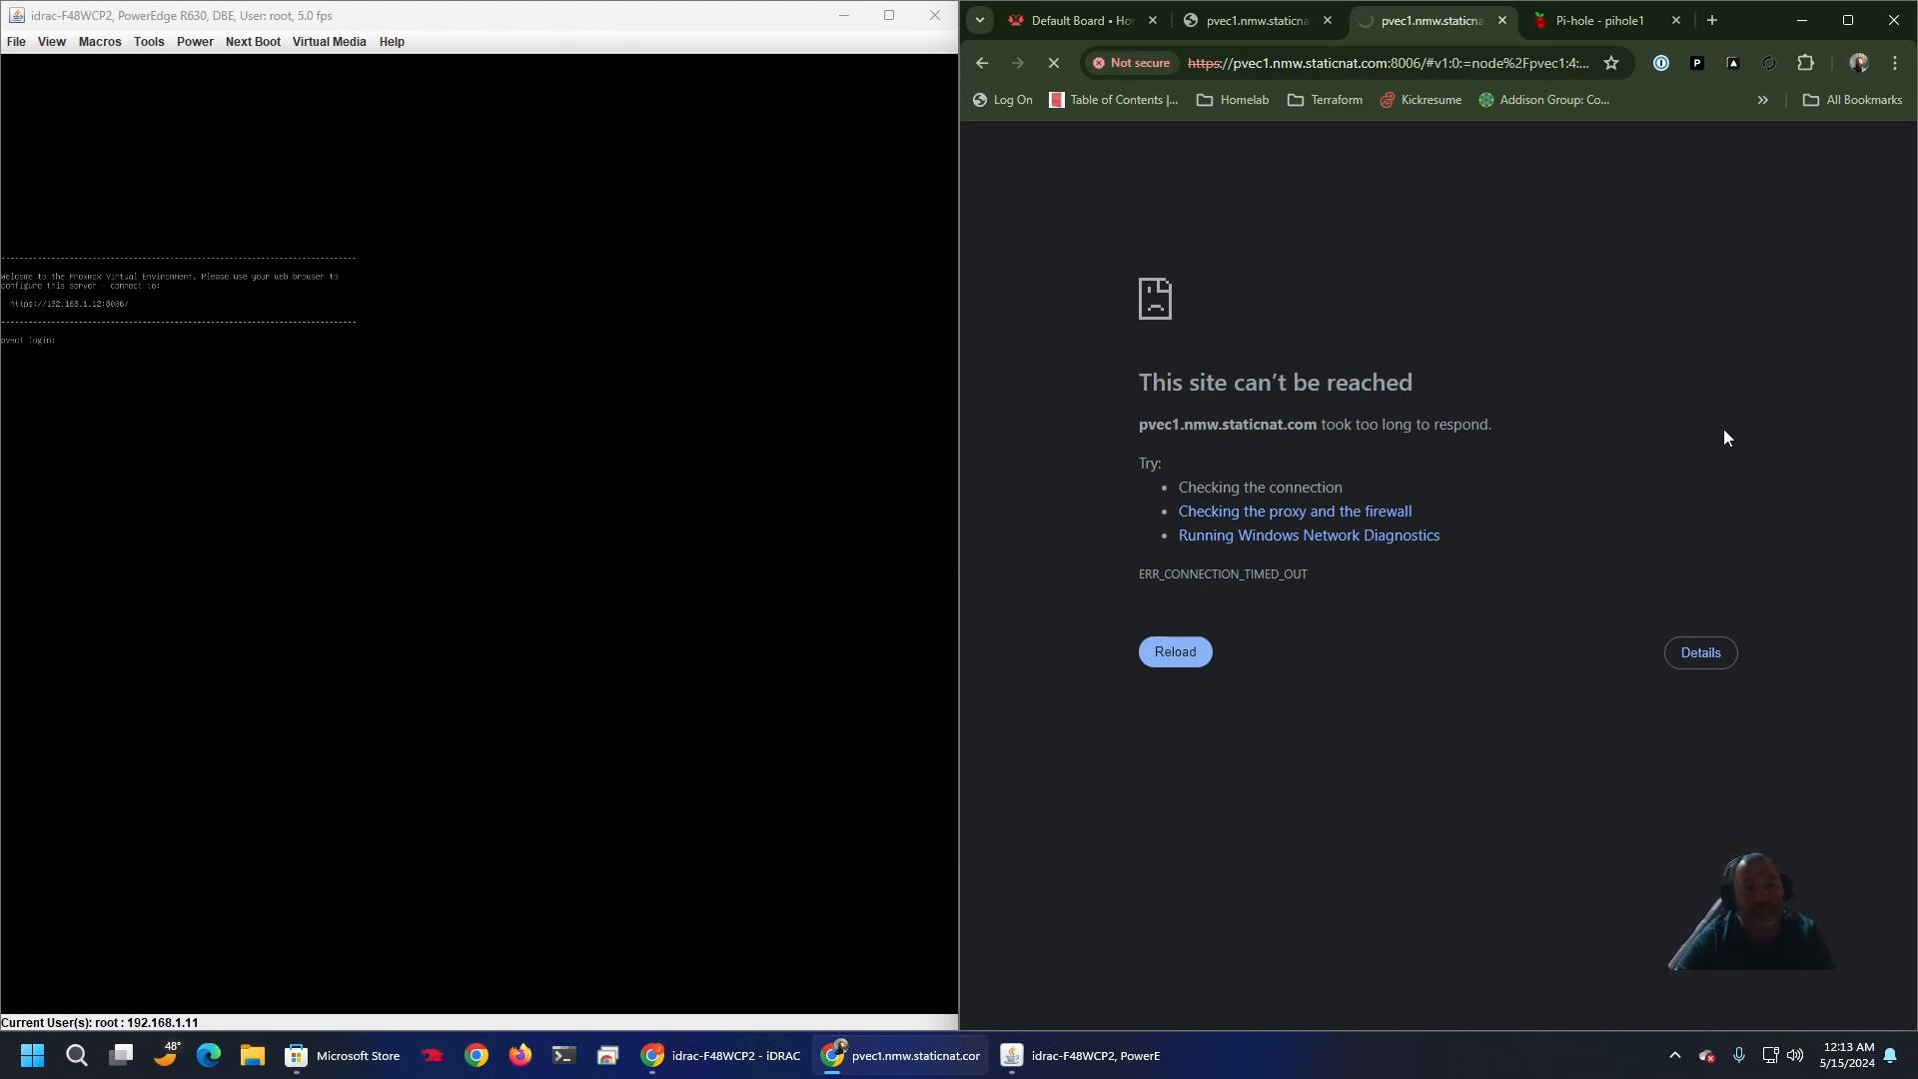
left_click(1263, 38)
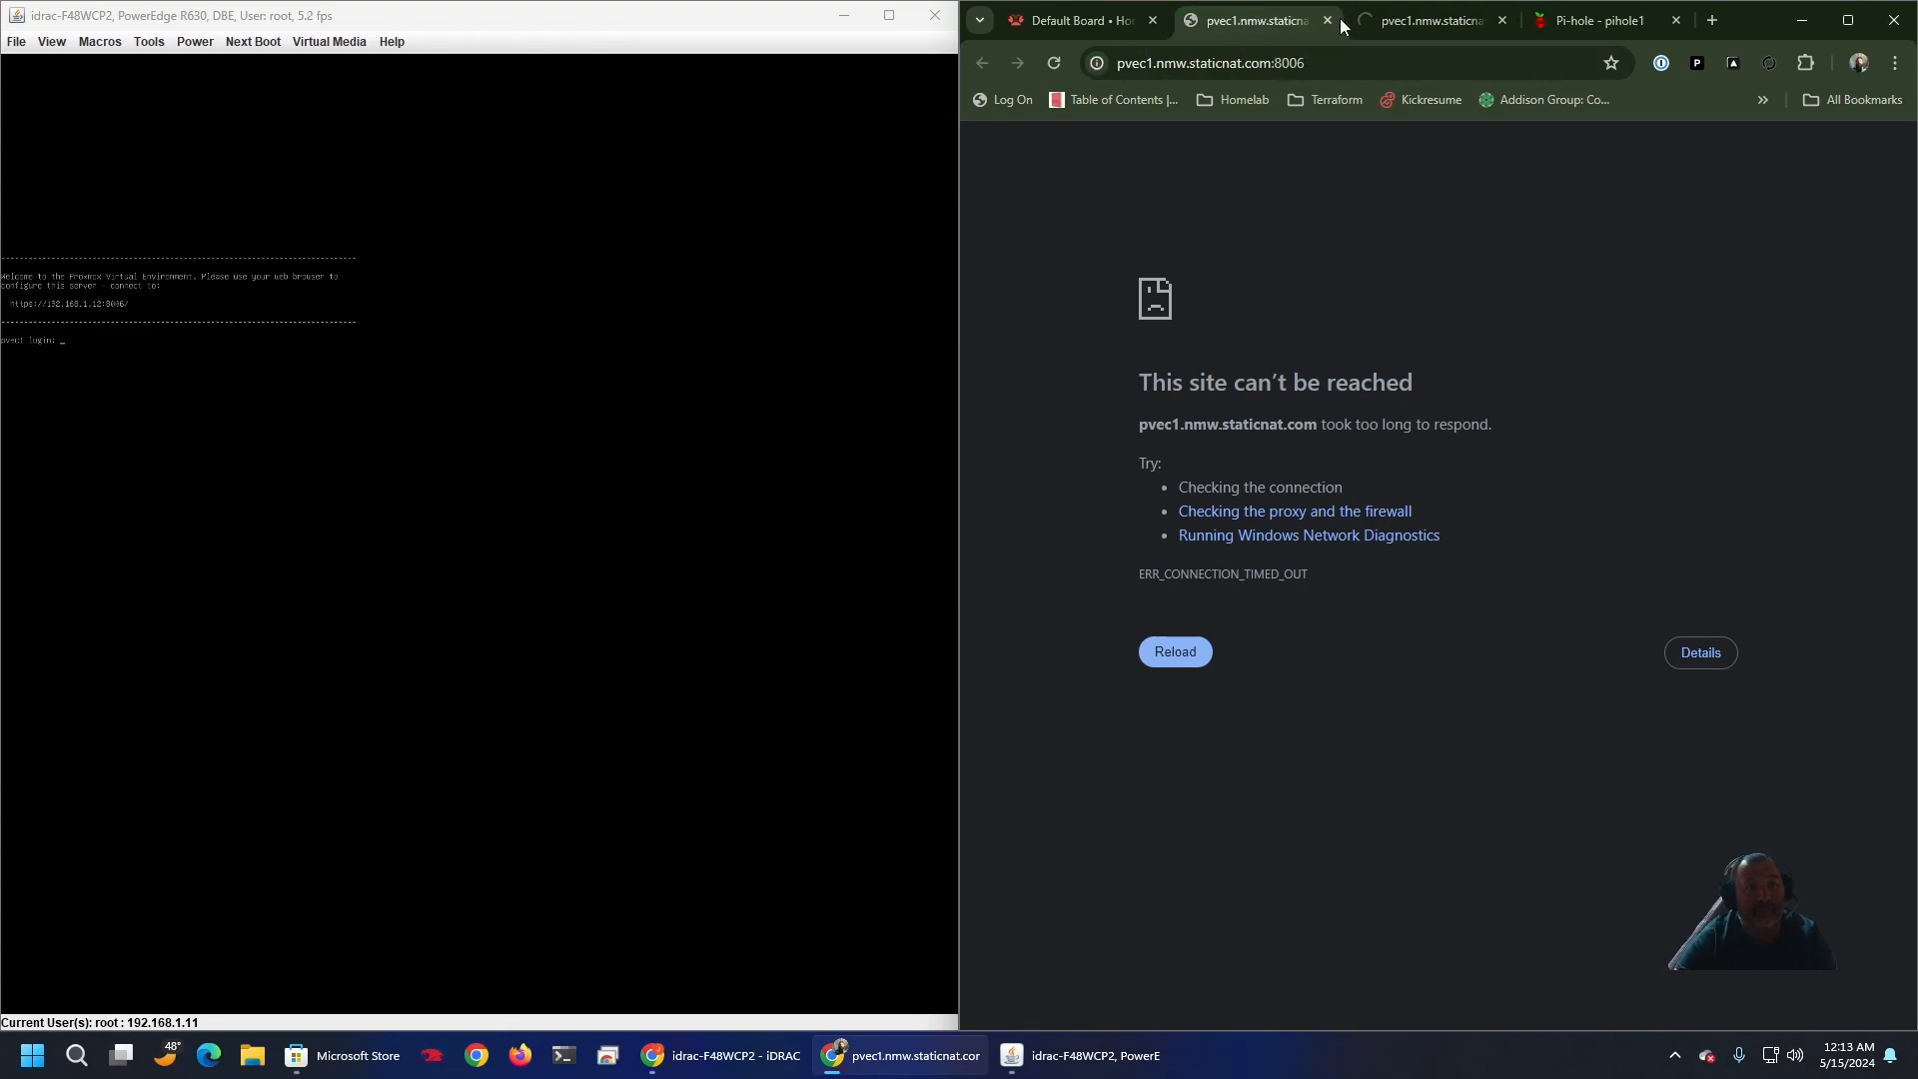
left_click(1325, 19)
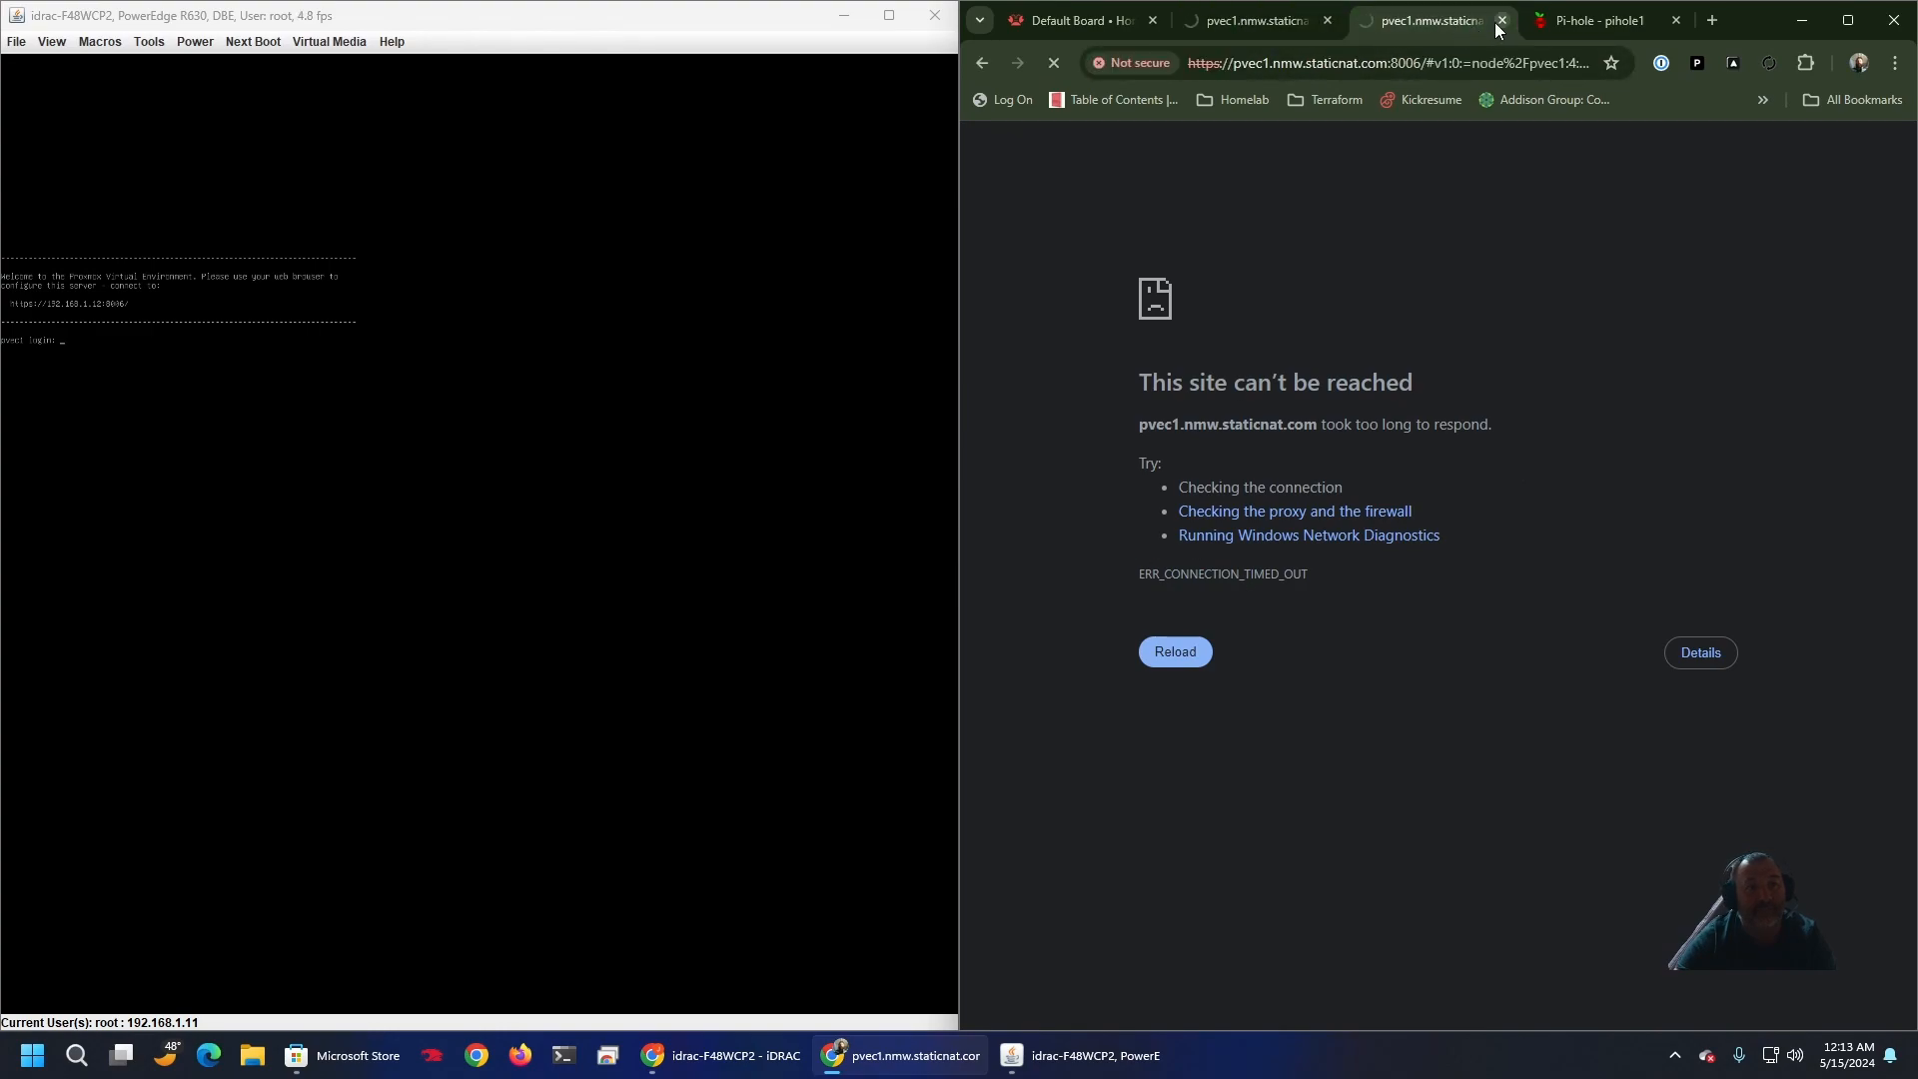
left_click(1495, 20)
left_click(1269, 20)
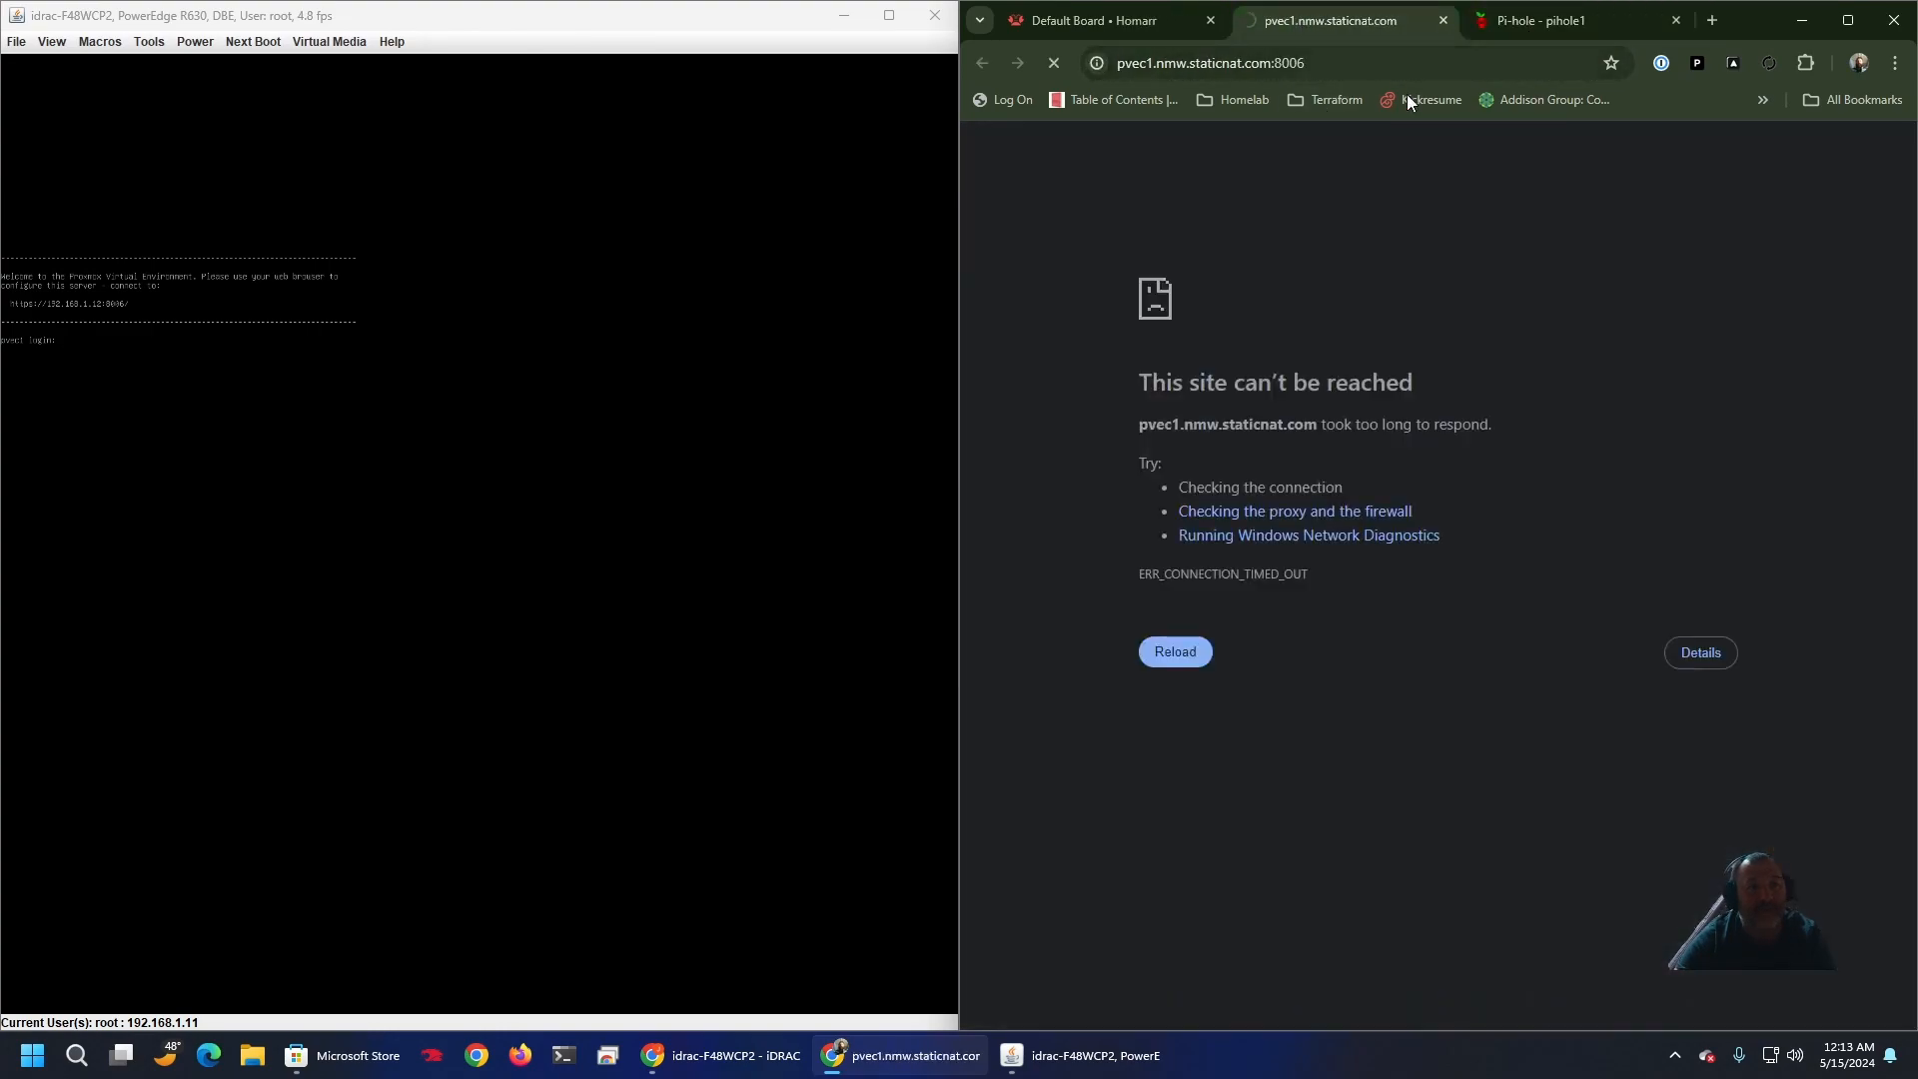
left_click(1358, 62)
key("Return")
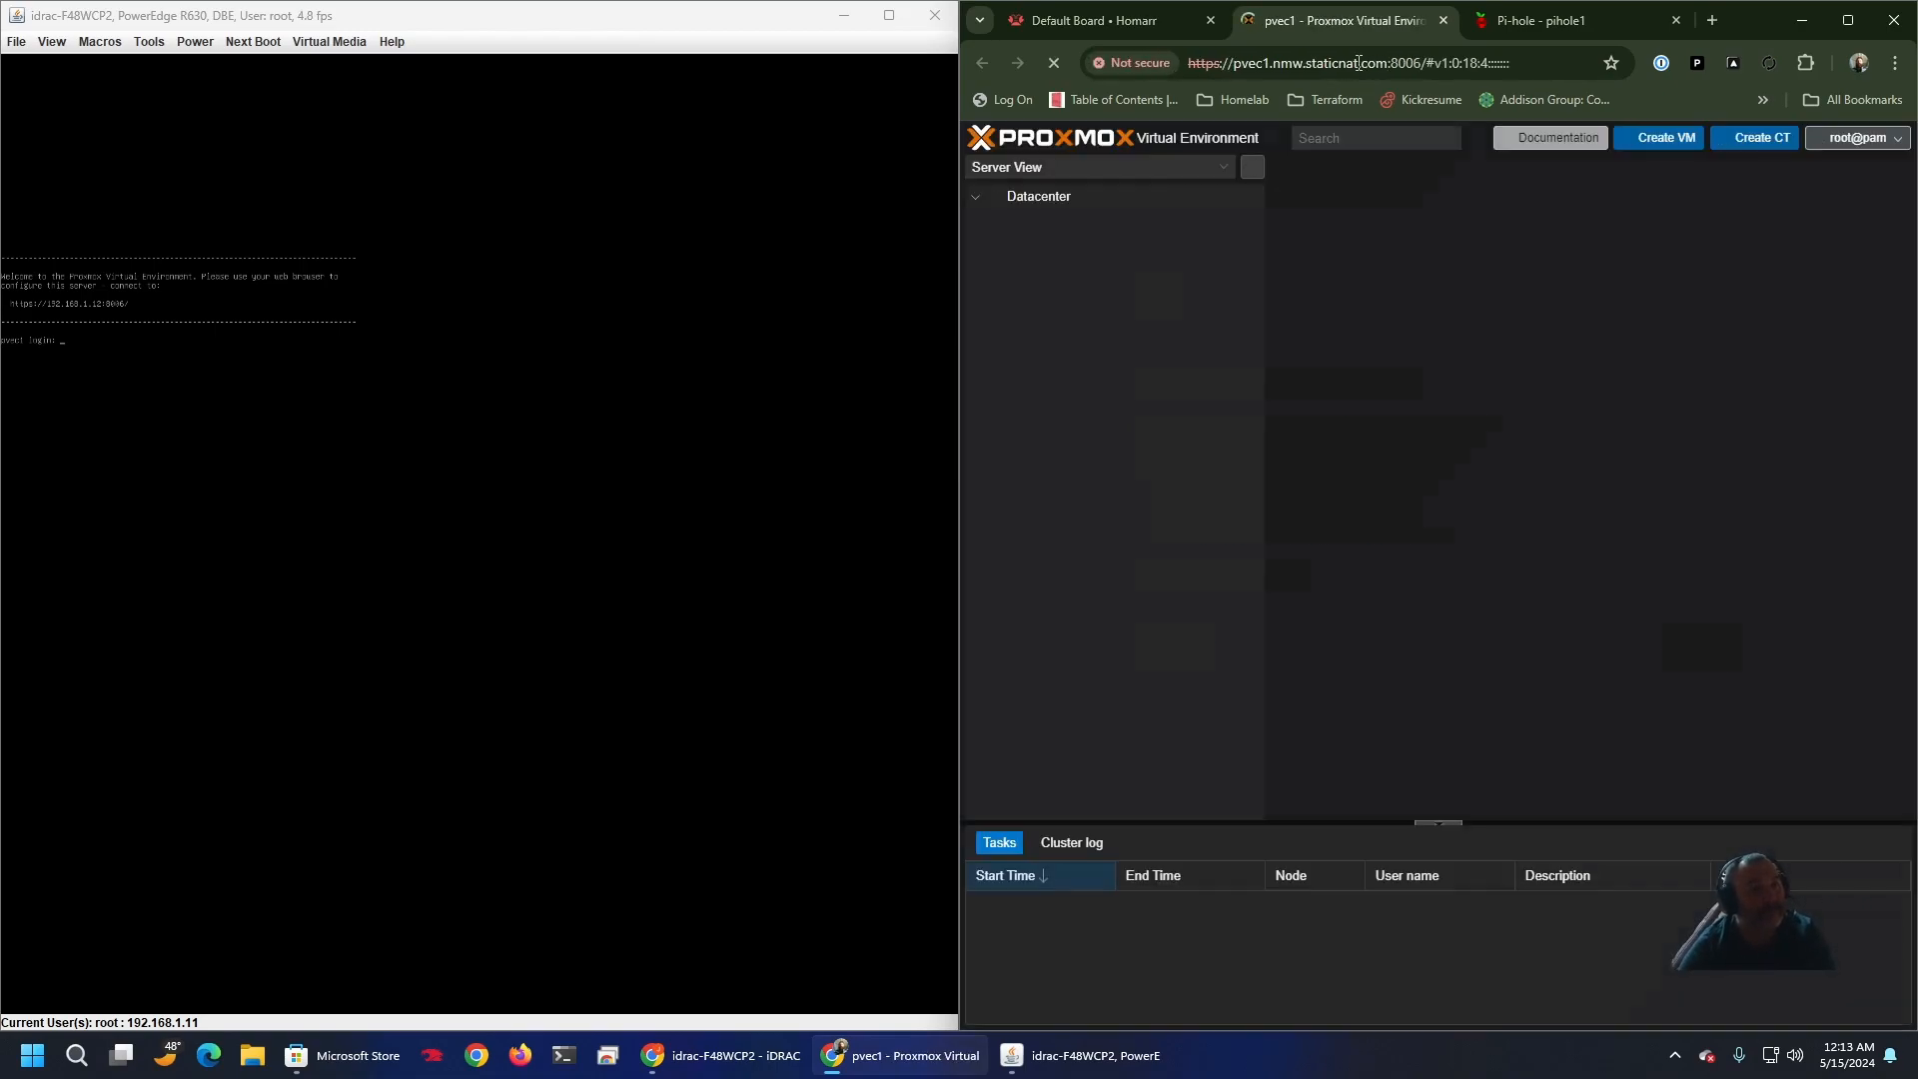
- Maximize the browser, expand pvec1 to see its network and storage, then return to Homarr's dashboard
left_click(1847, 20)
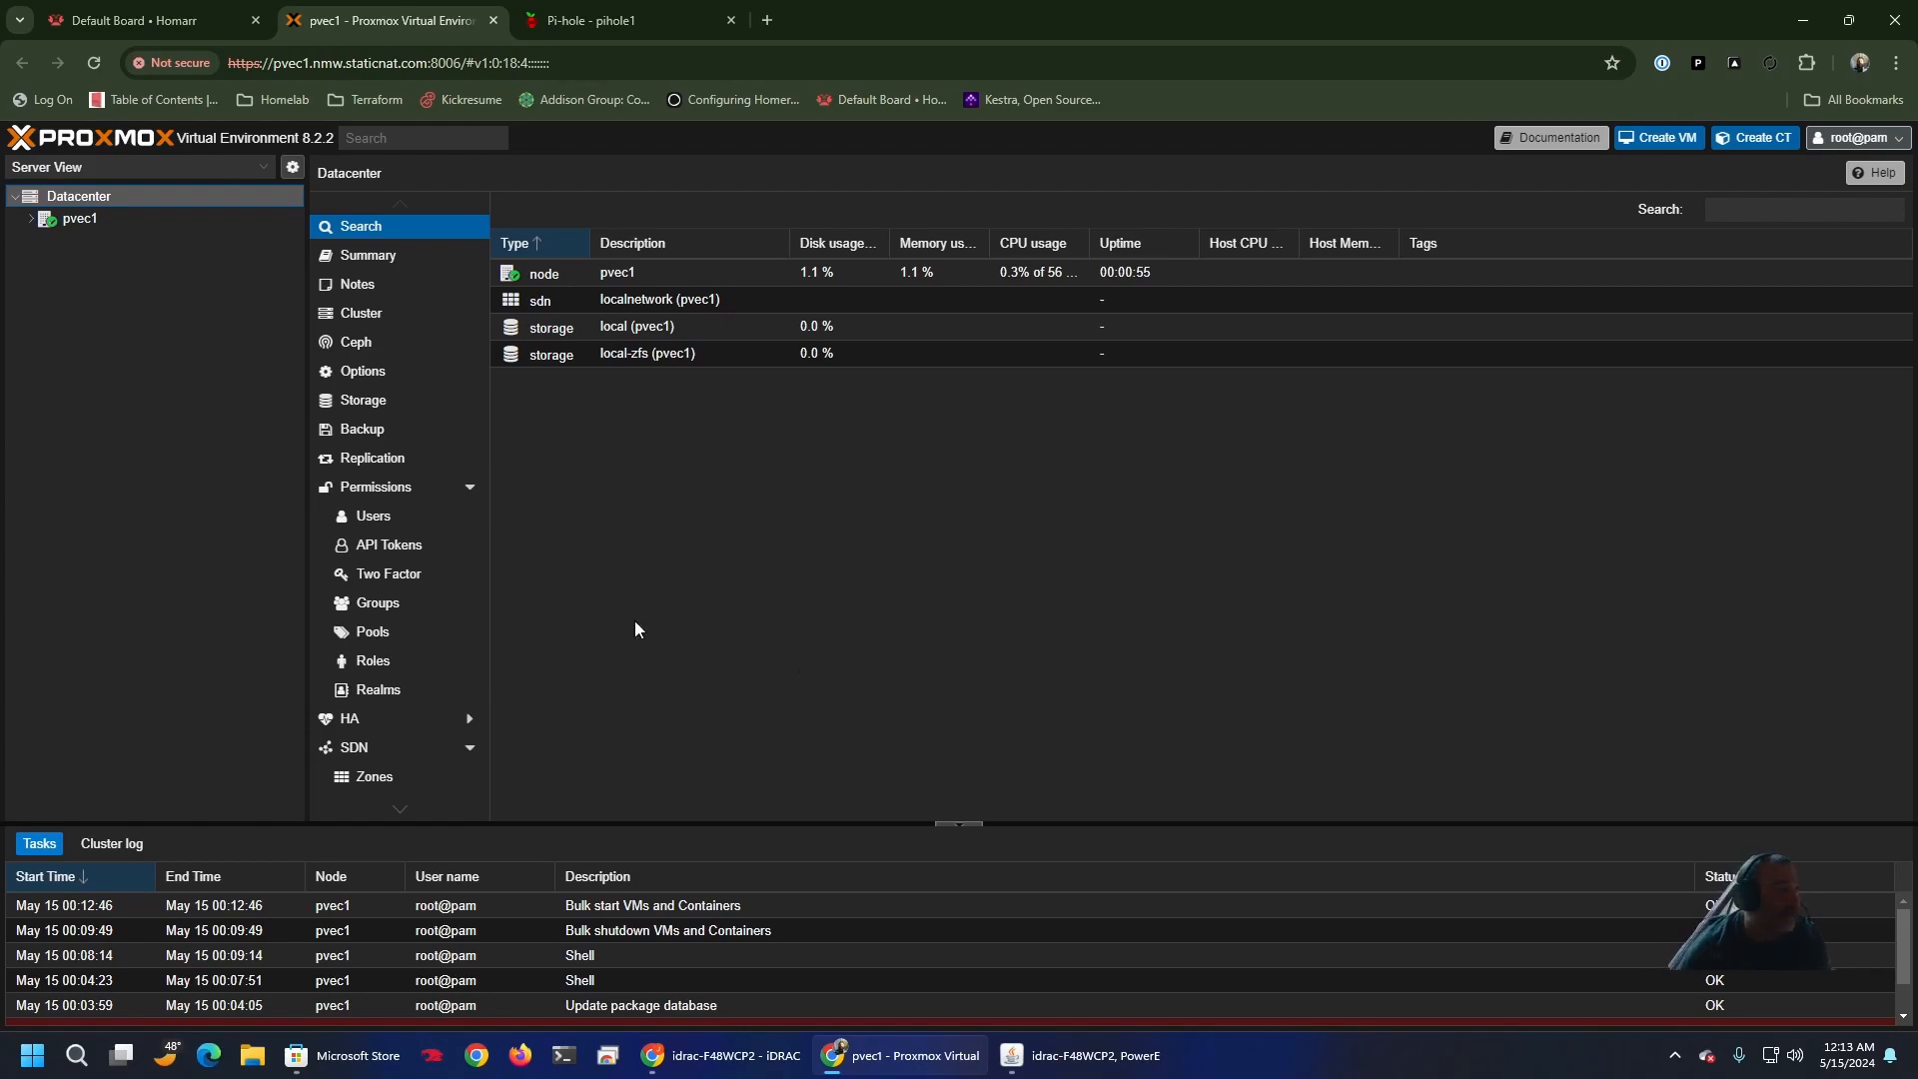
left_click(31, 218)
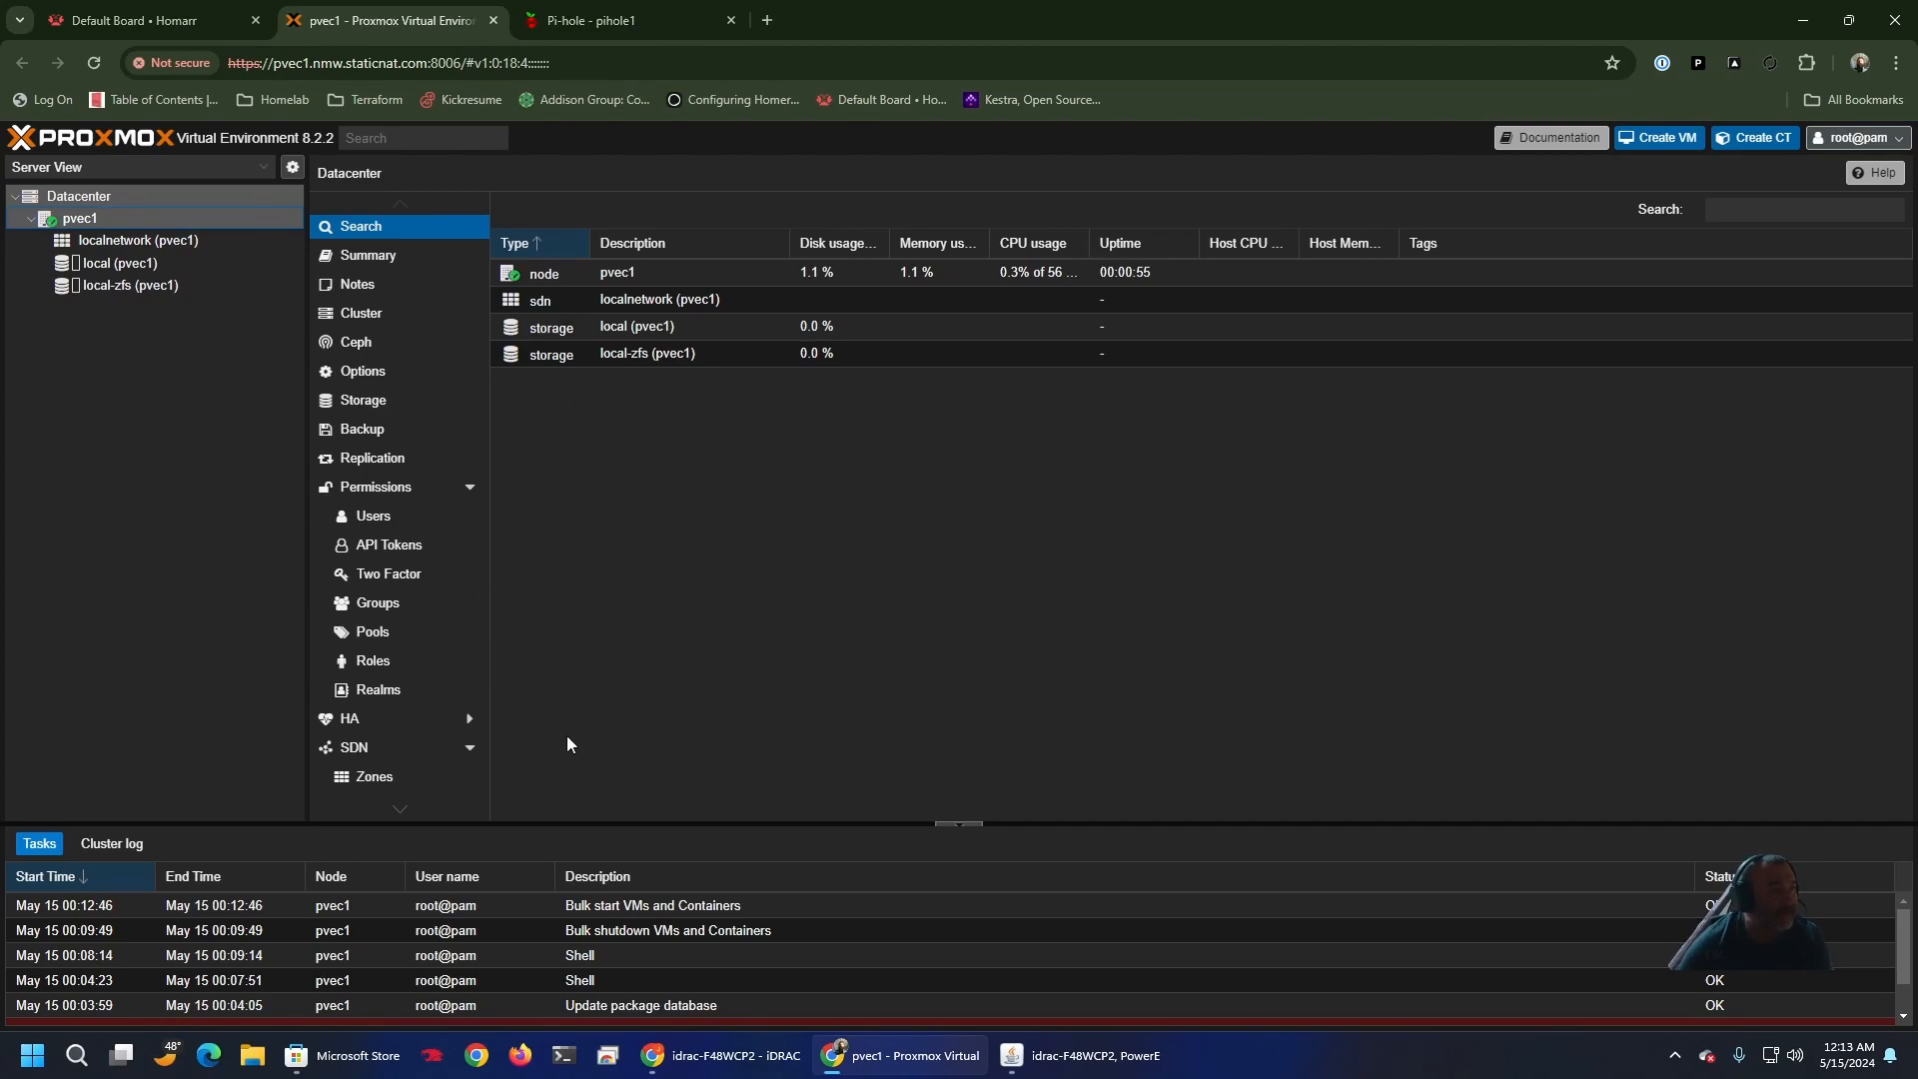
left_click(142, 26)
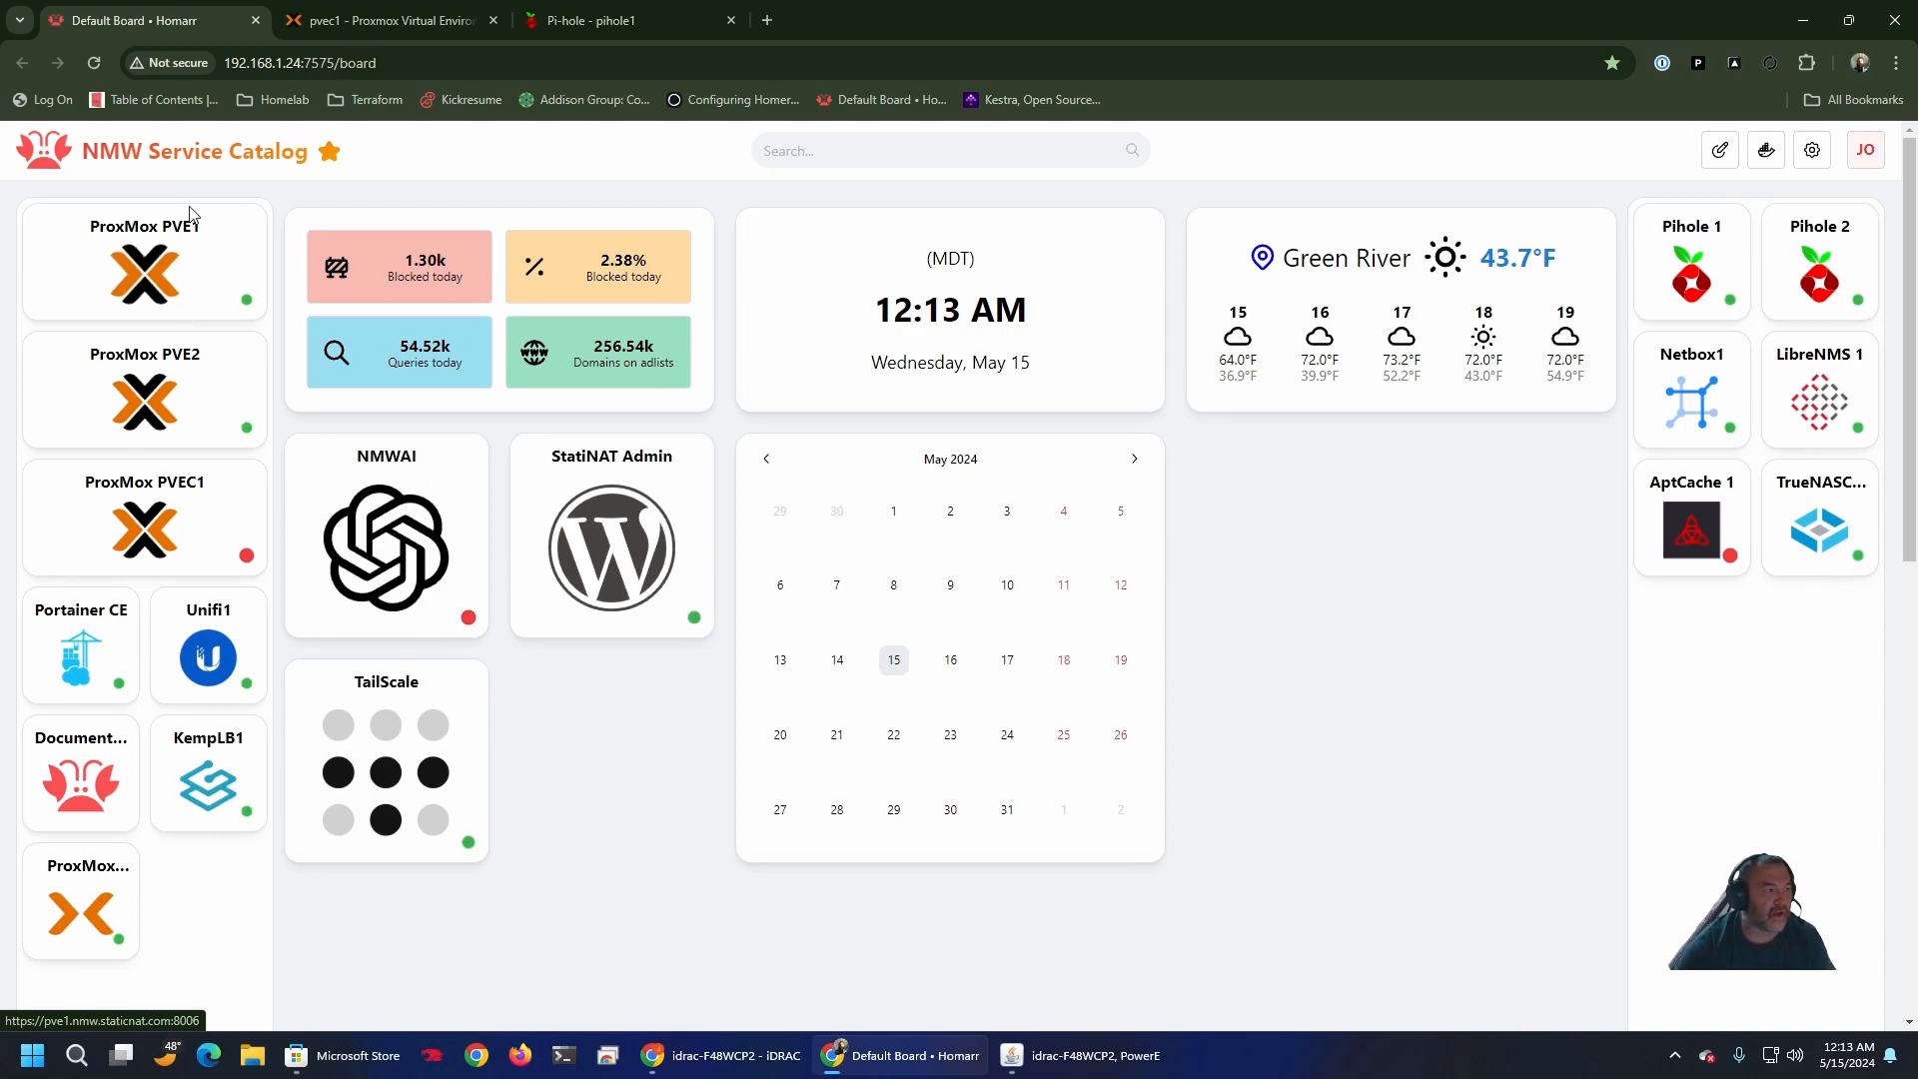
- Open the ProxMox PVE1 tile and log in as root with the saved password
left_click(172, 272)
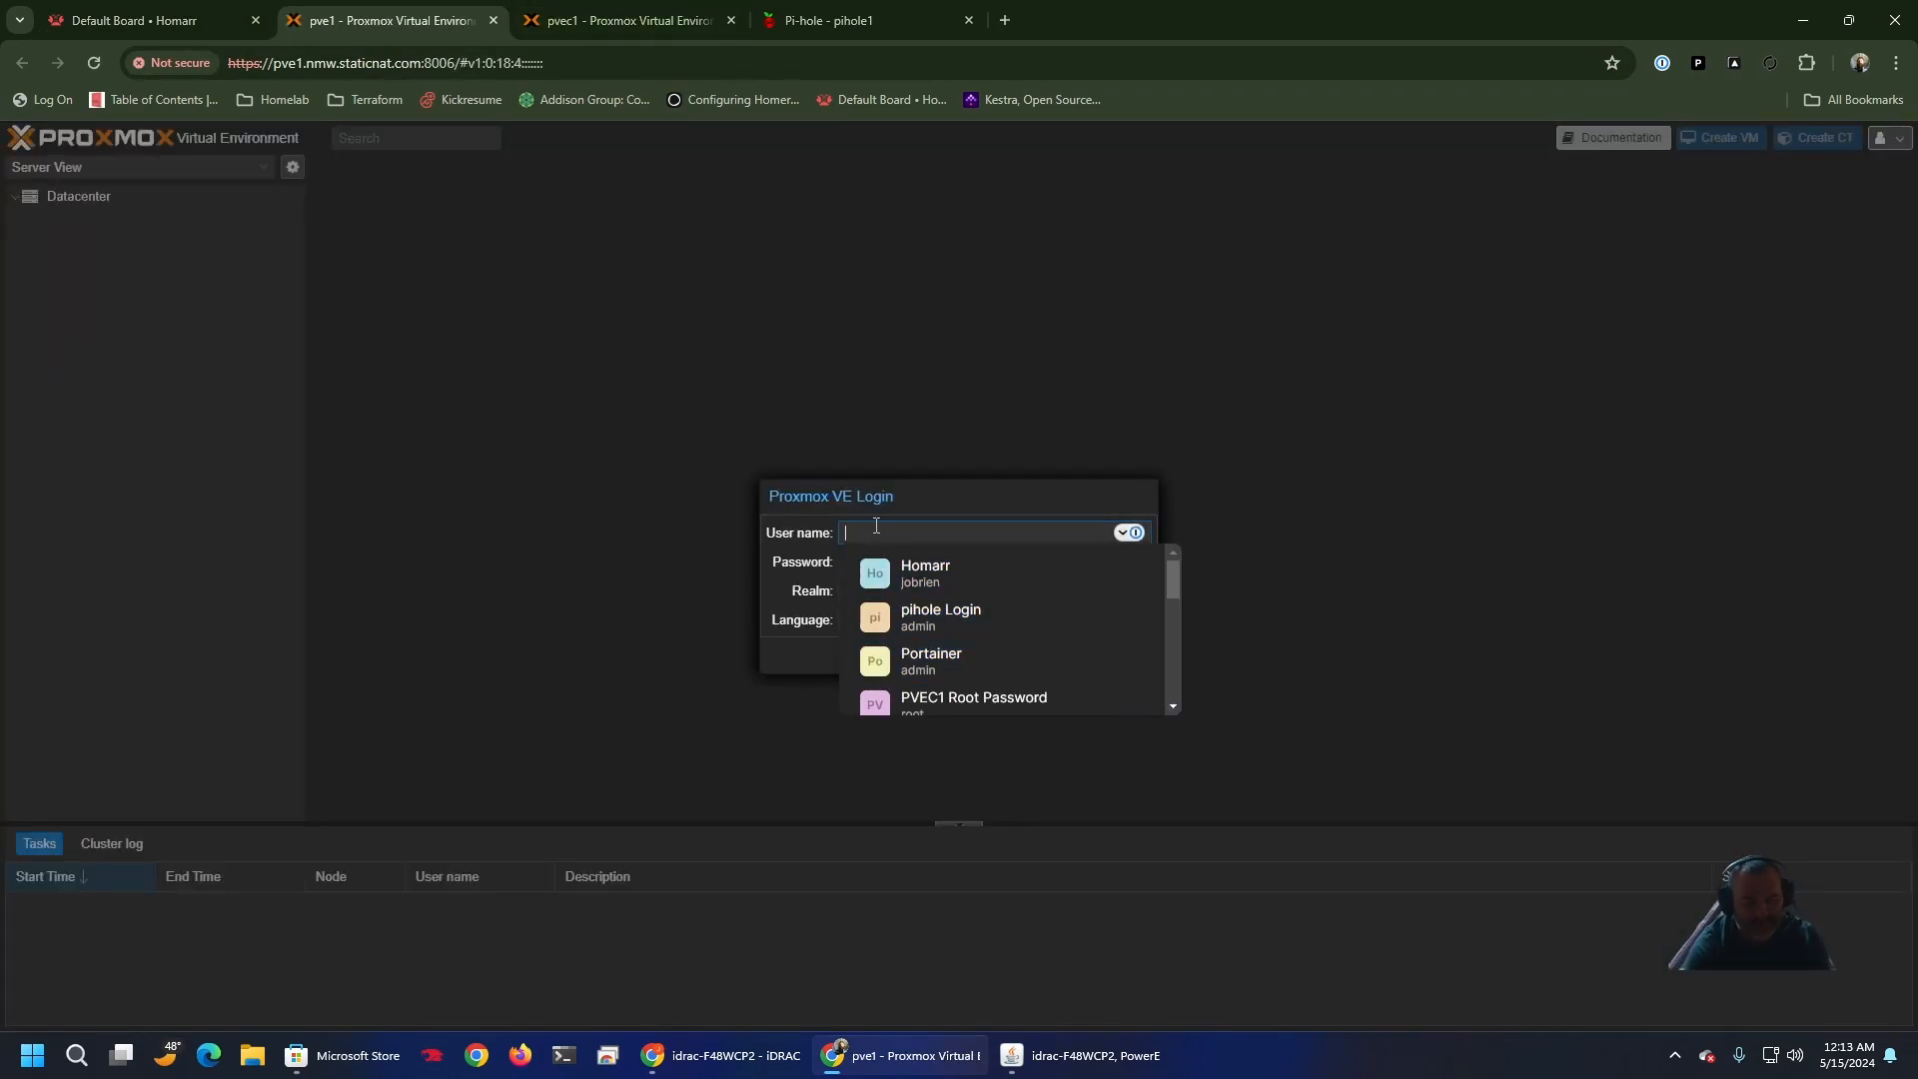
type("roo")
type("t")
key("Tab")
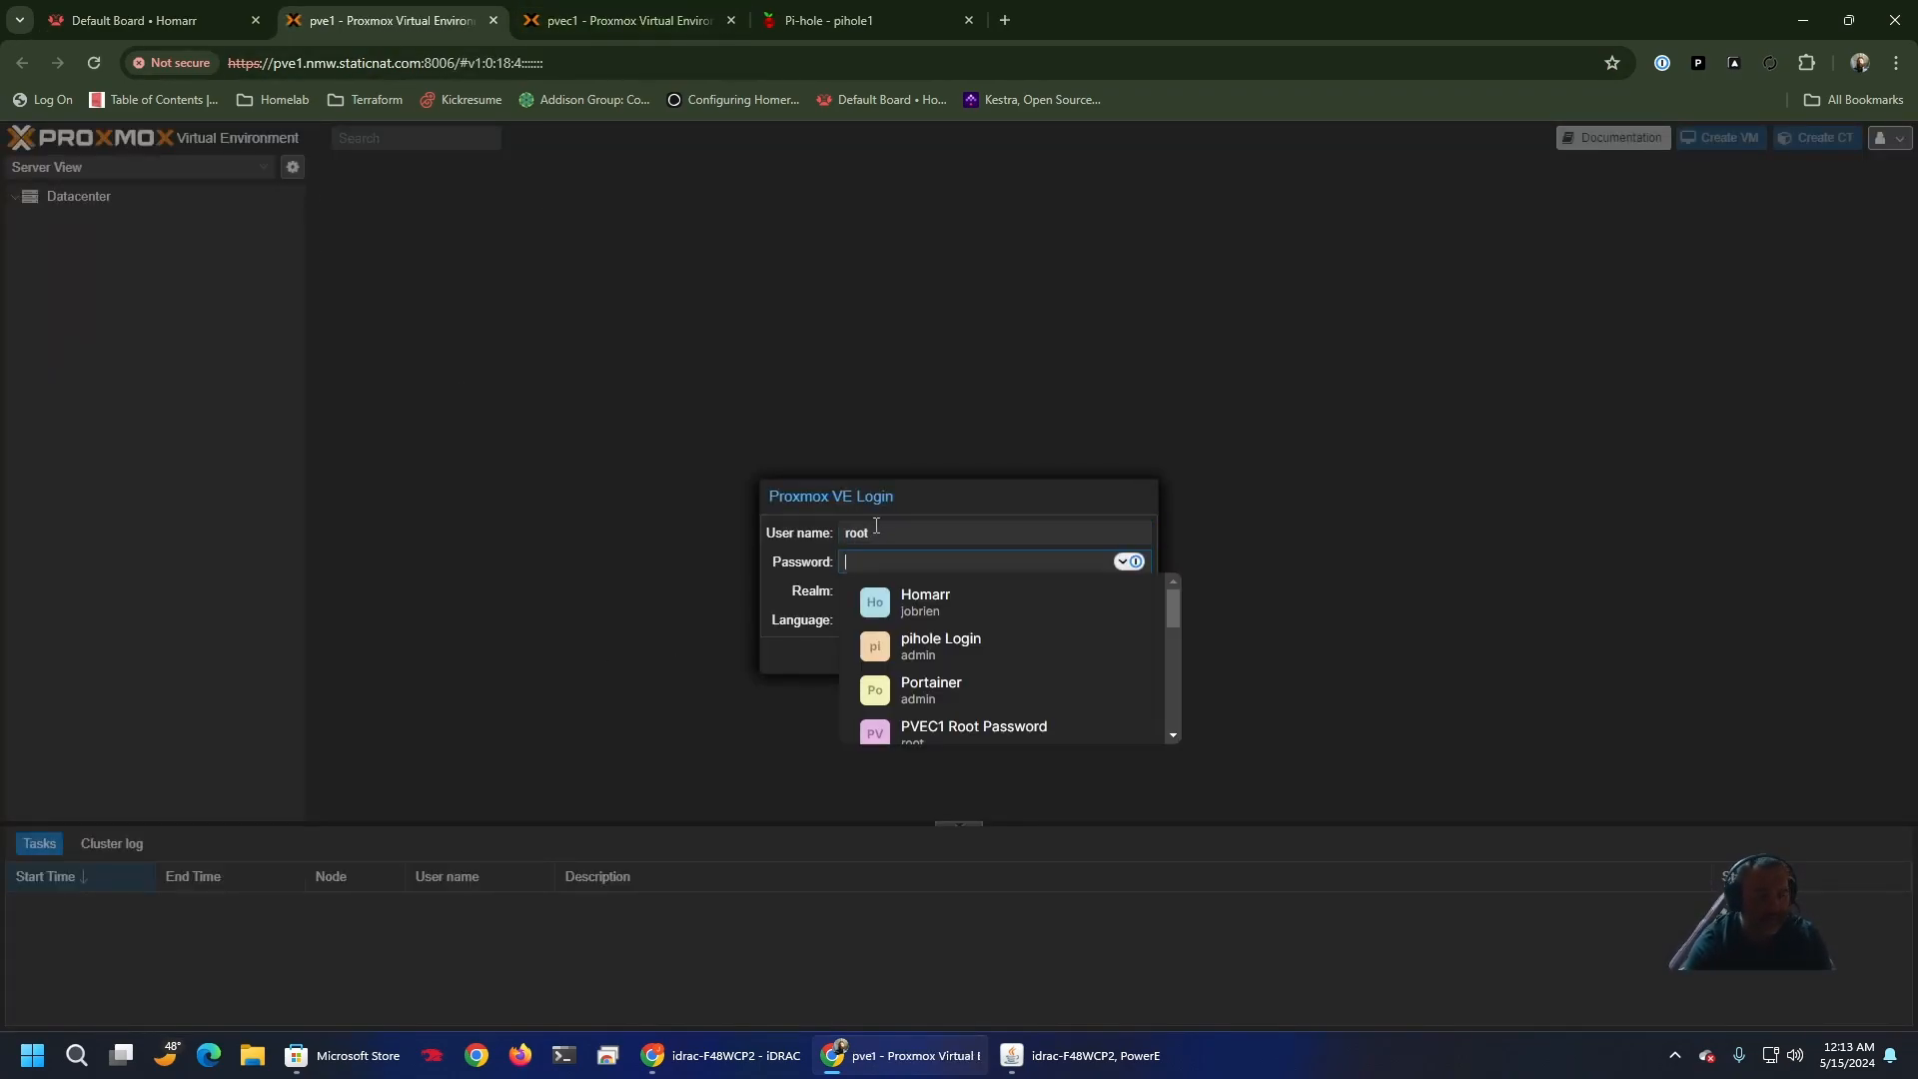
type("********")
key("Return")
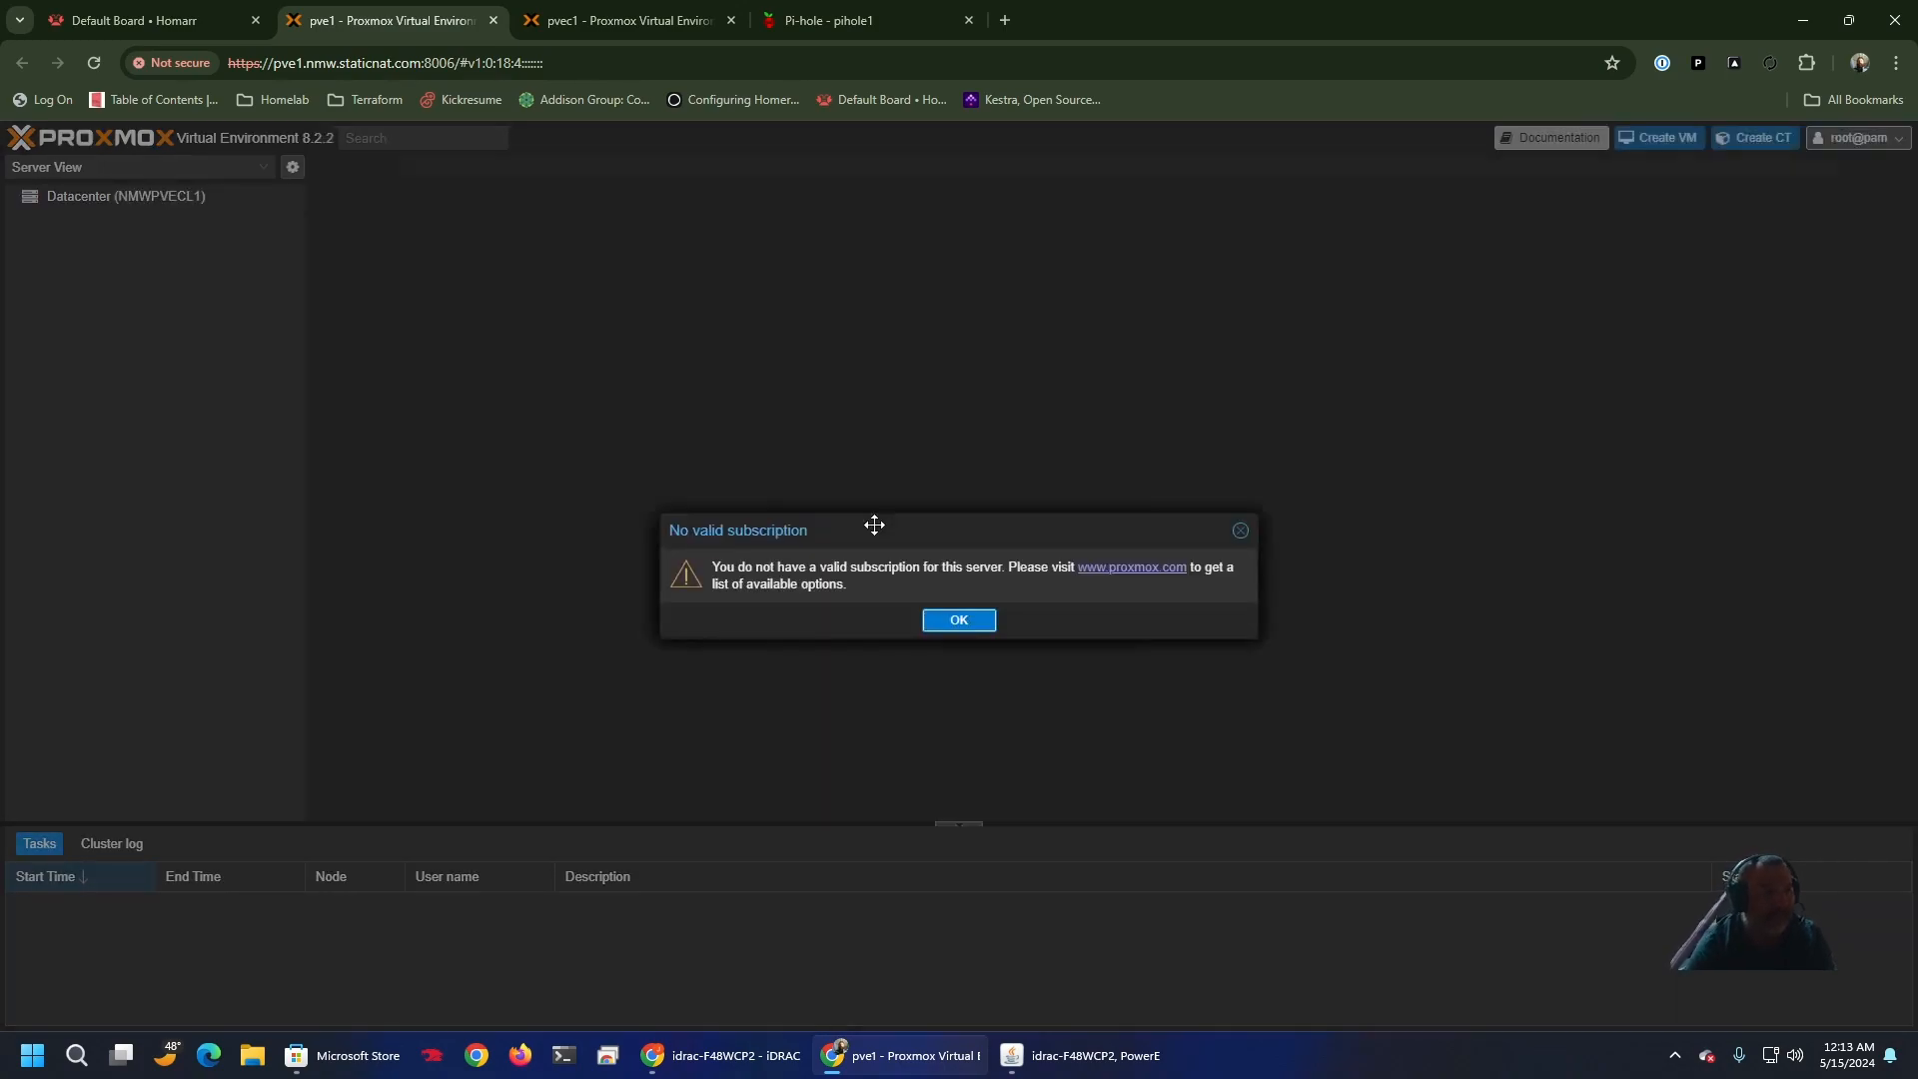
- Dismiss the no-subscription notice and open the NMWPVECL1 Datacenter summary, then its Notes
left_click(959, 619)
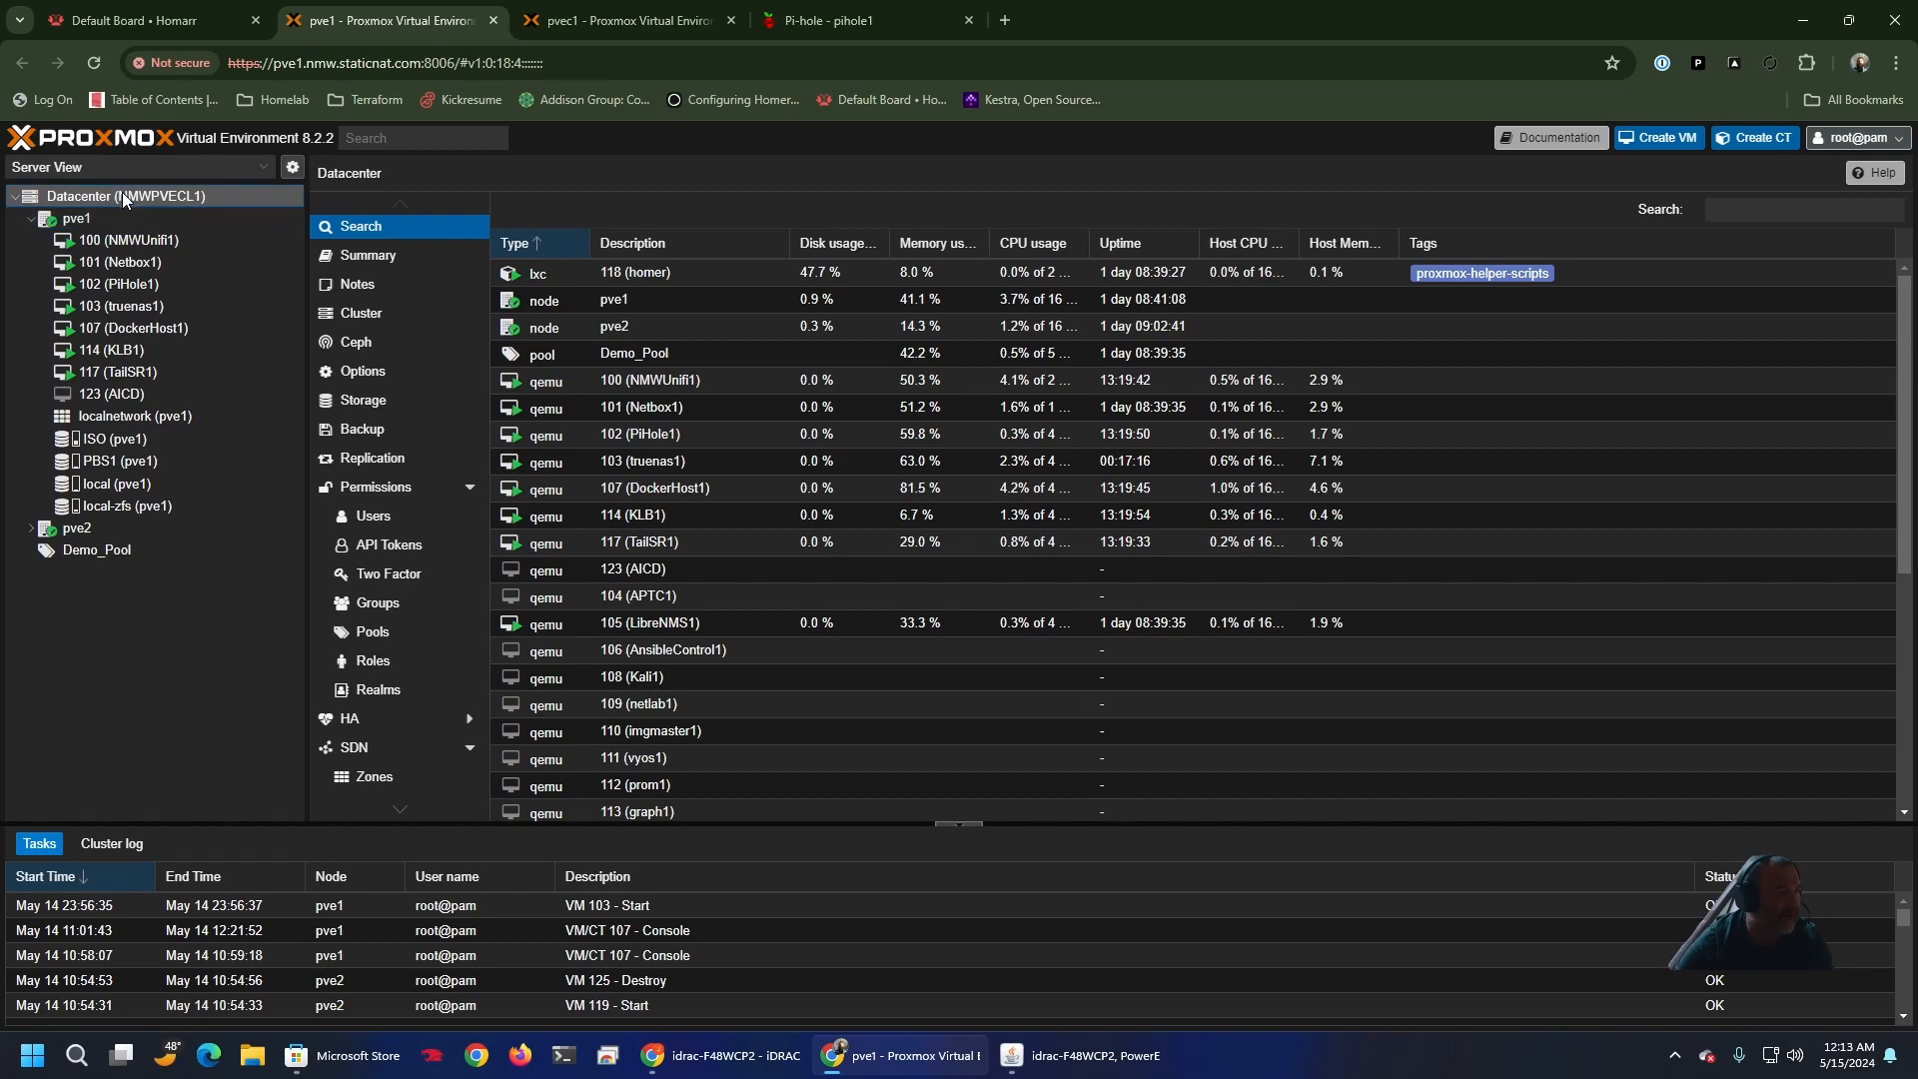
left_click(370, 255)
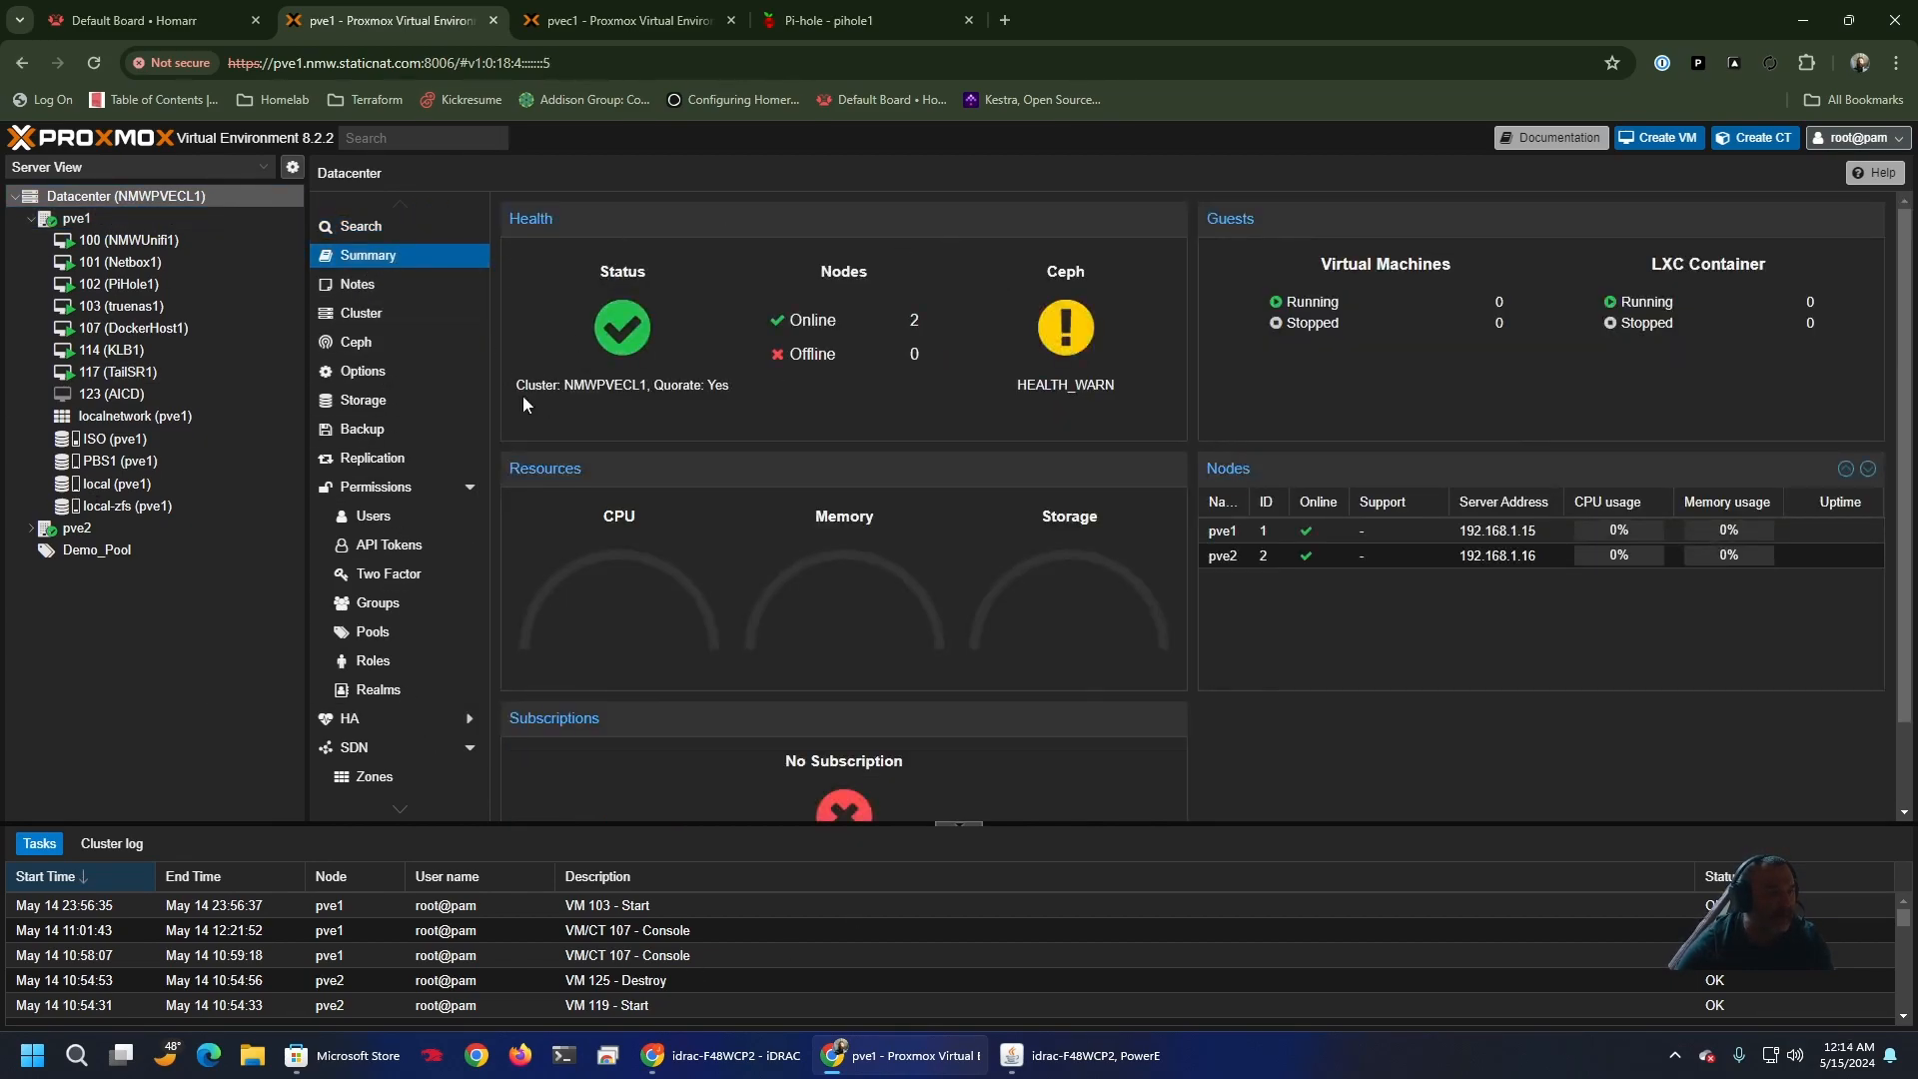
left_click(358, 283)
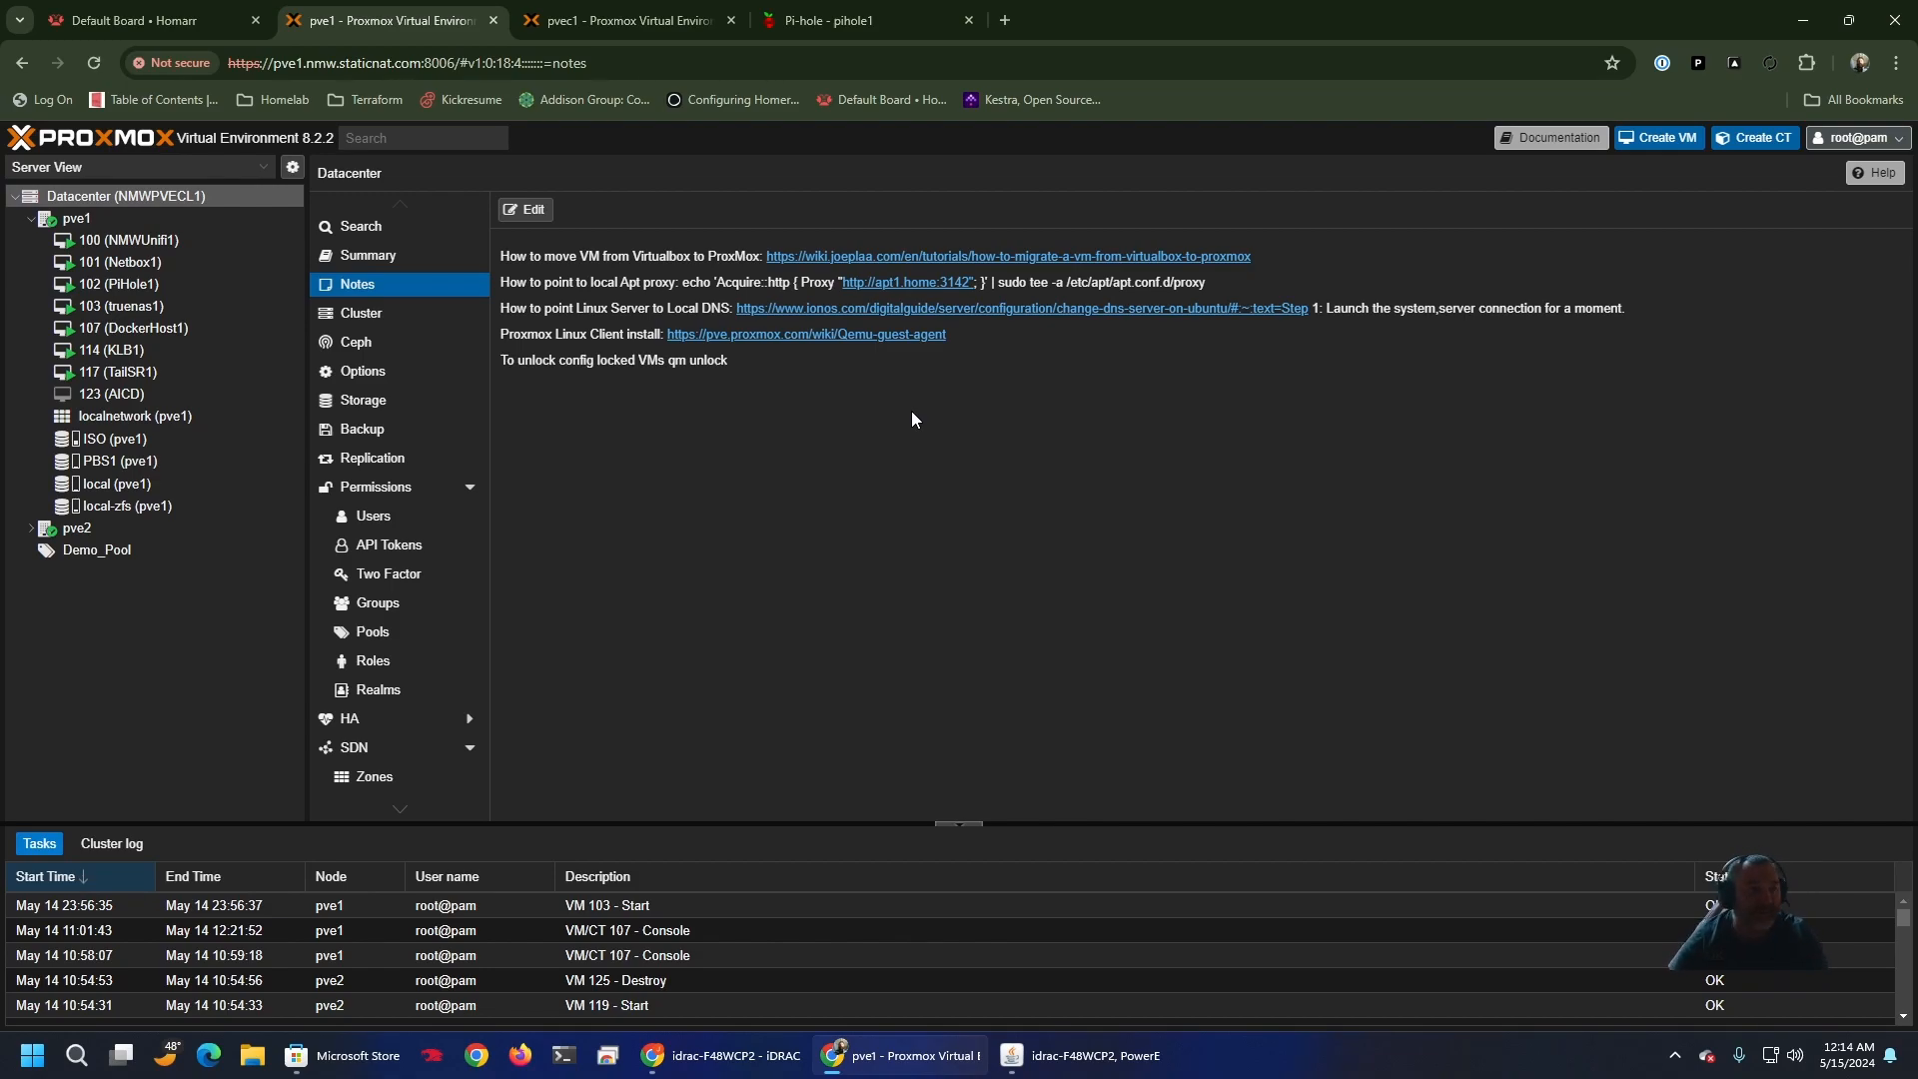
left_click(540, 211)
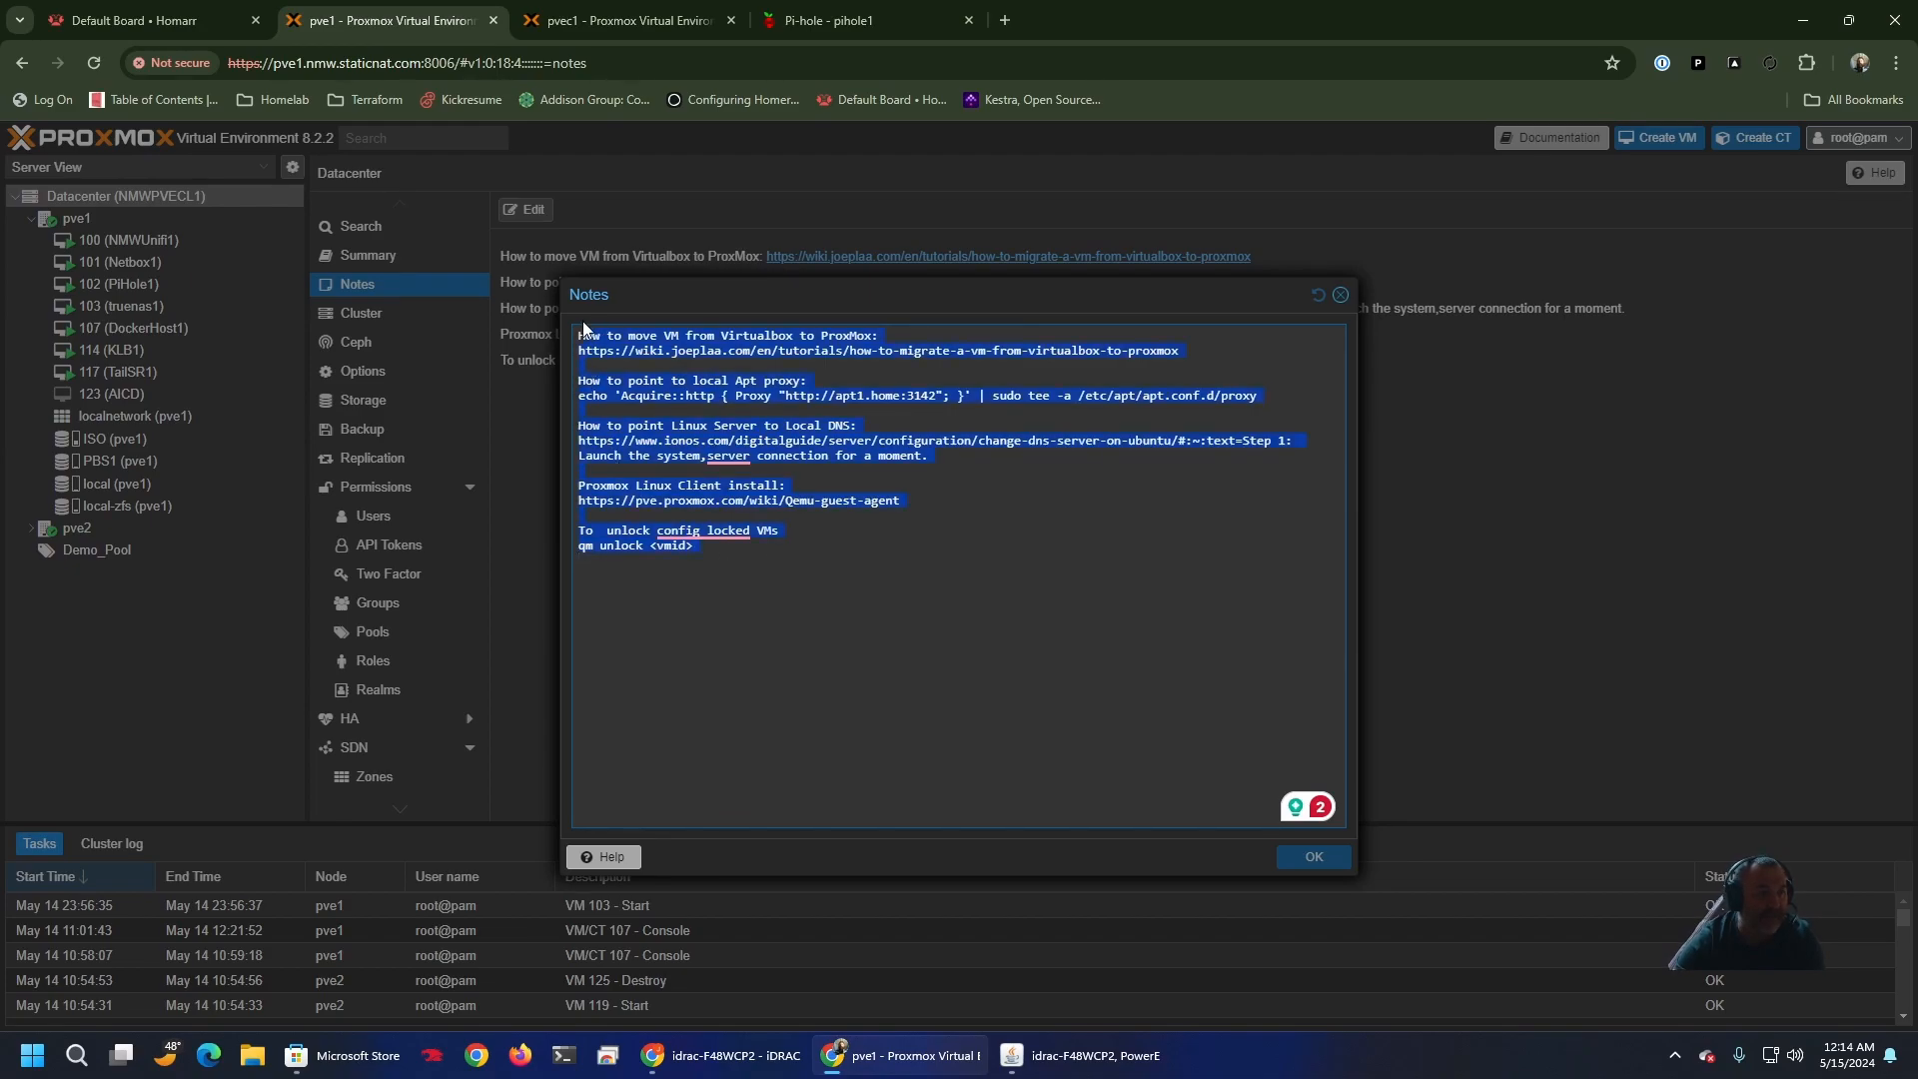
right_click(636, 365)
left_click(704, 447)
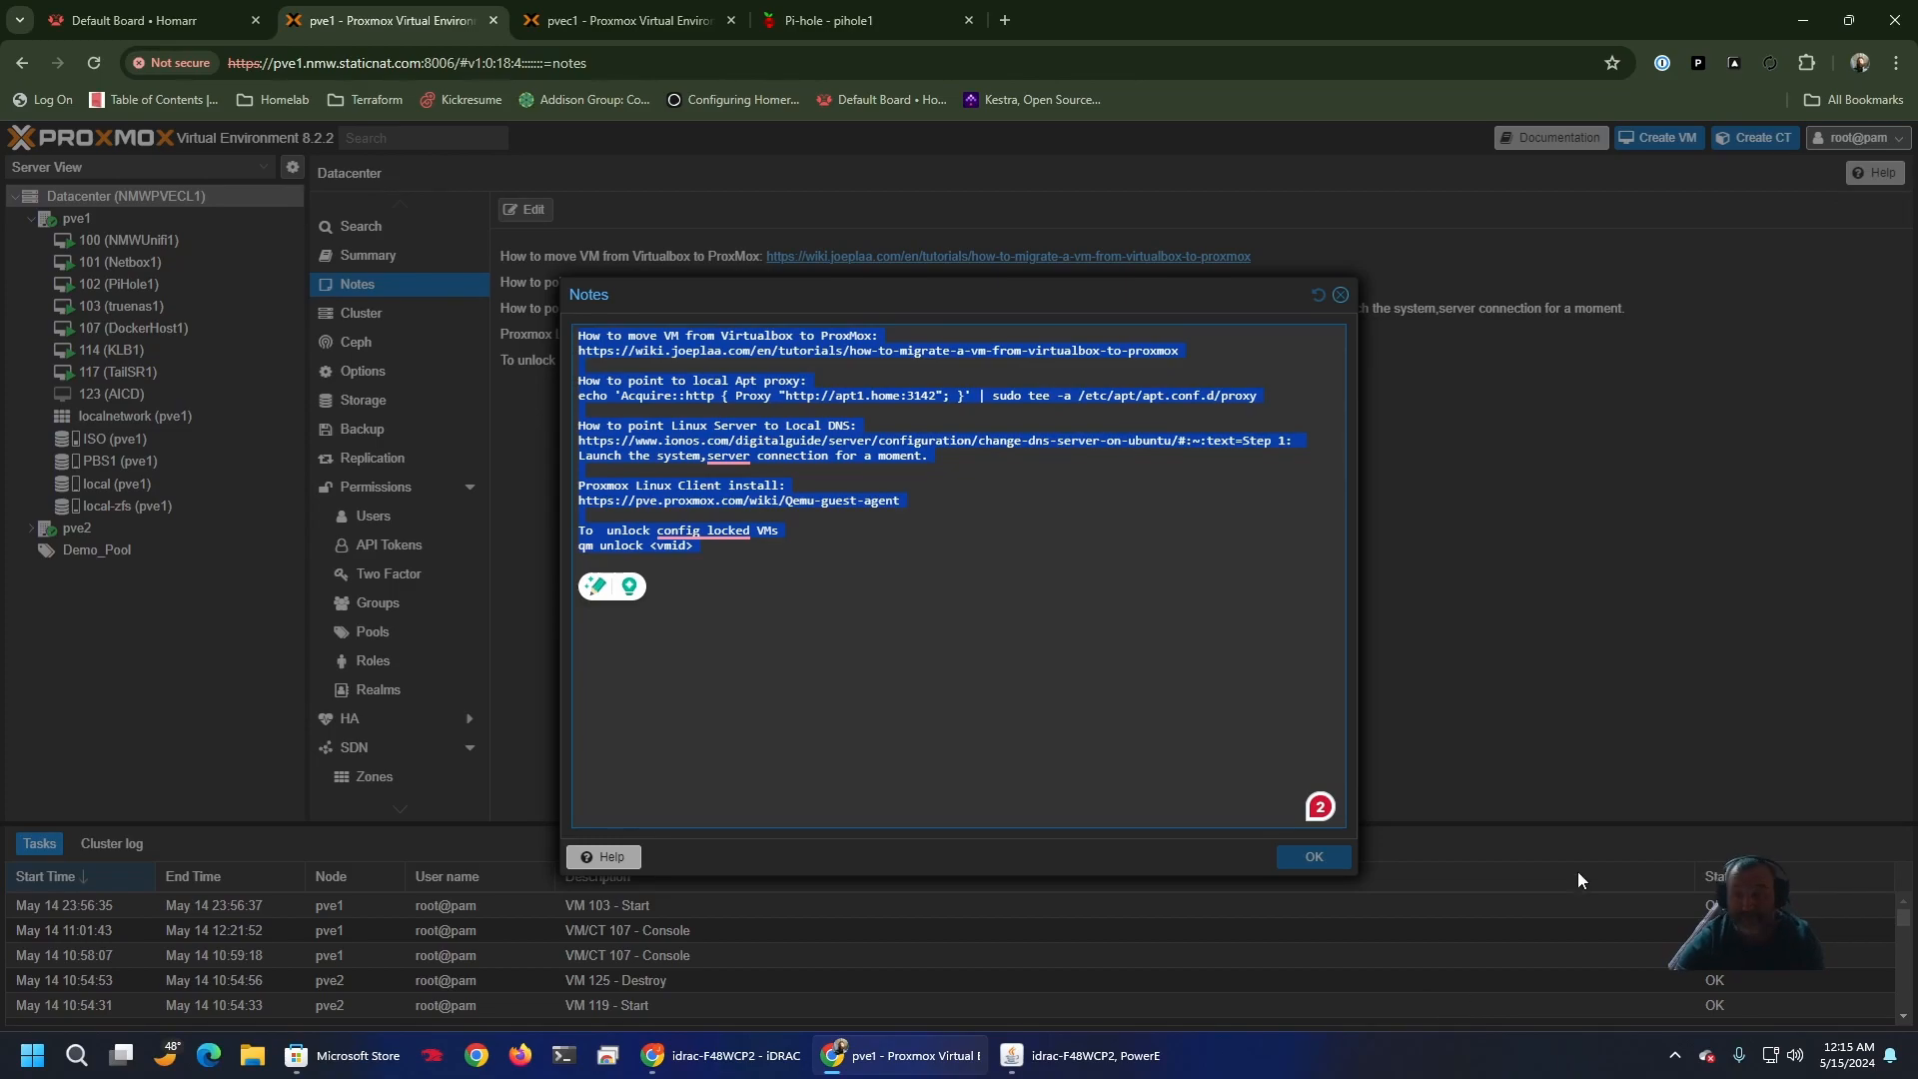
left_click(1117, 877)
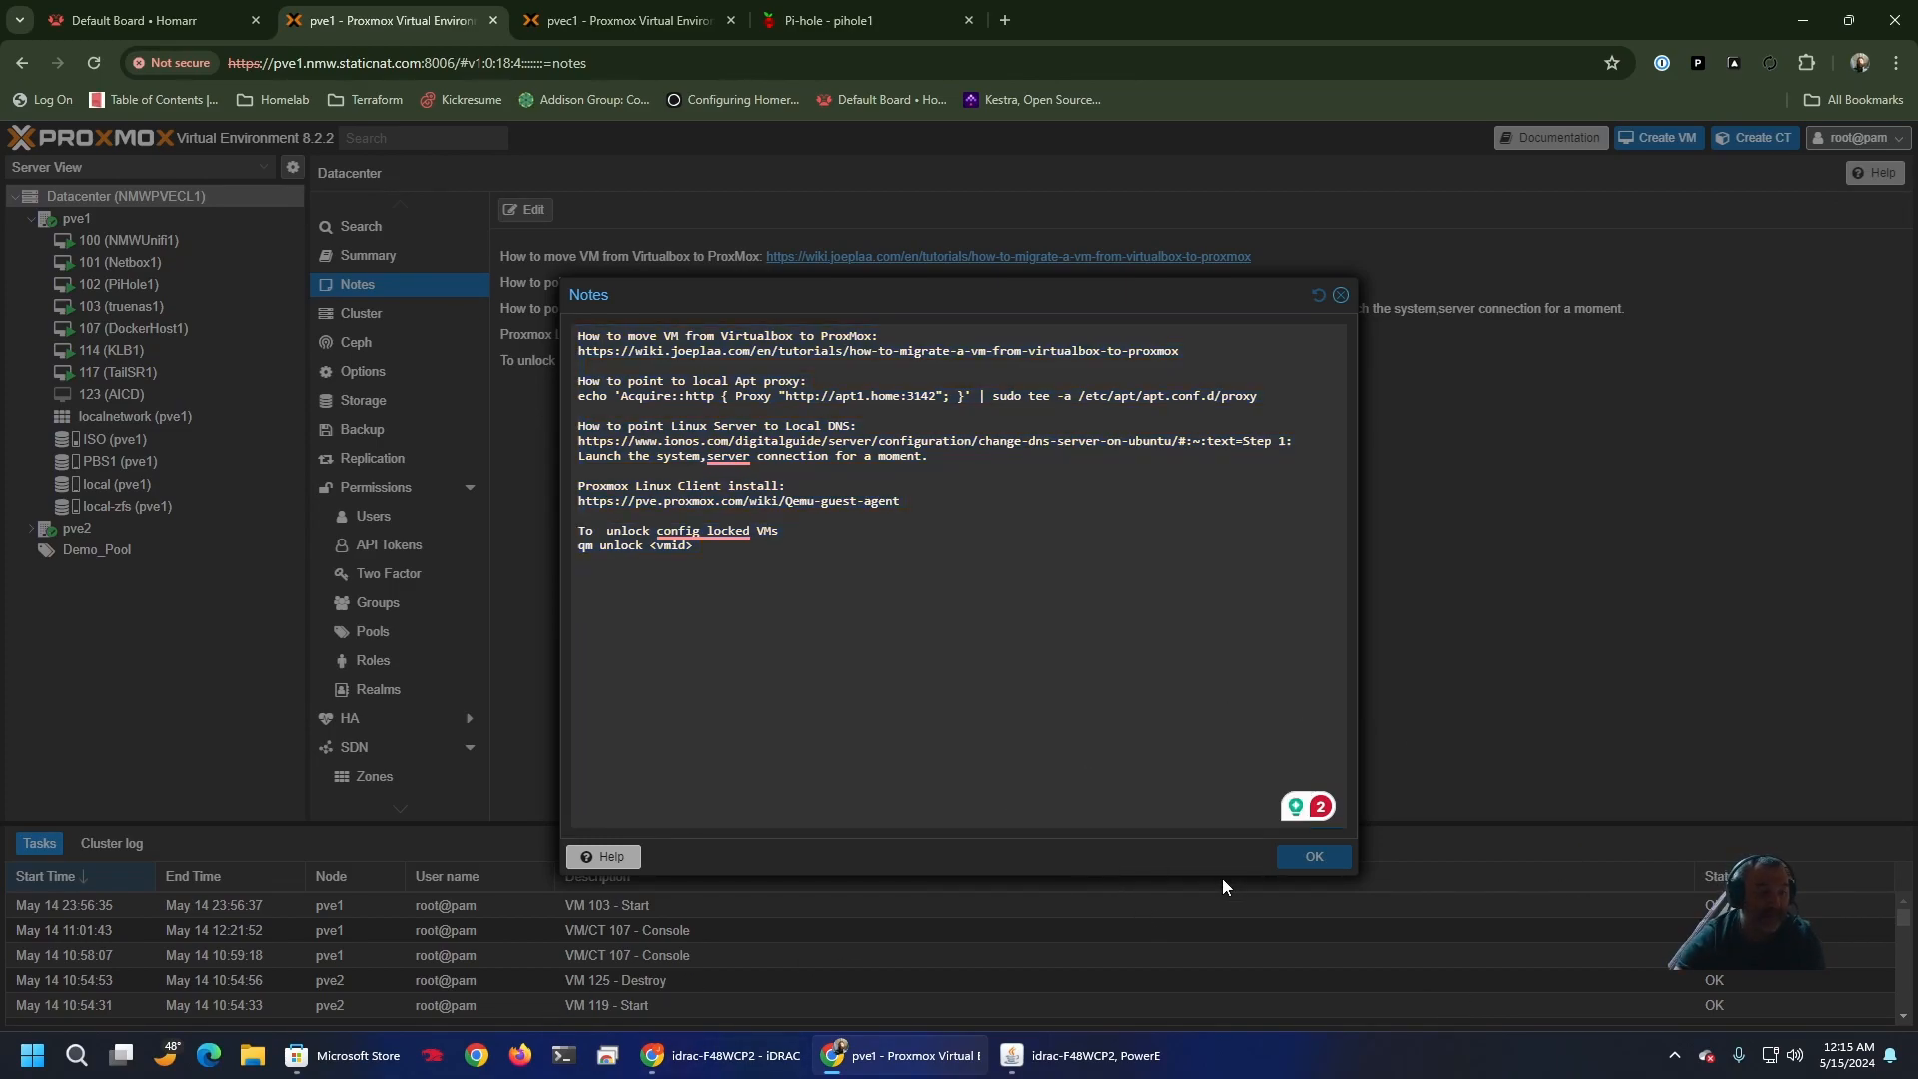
left_click(1341, 295)
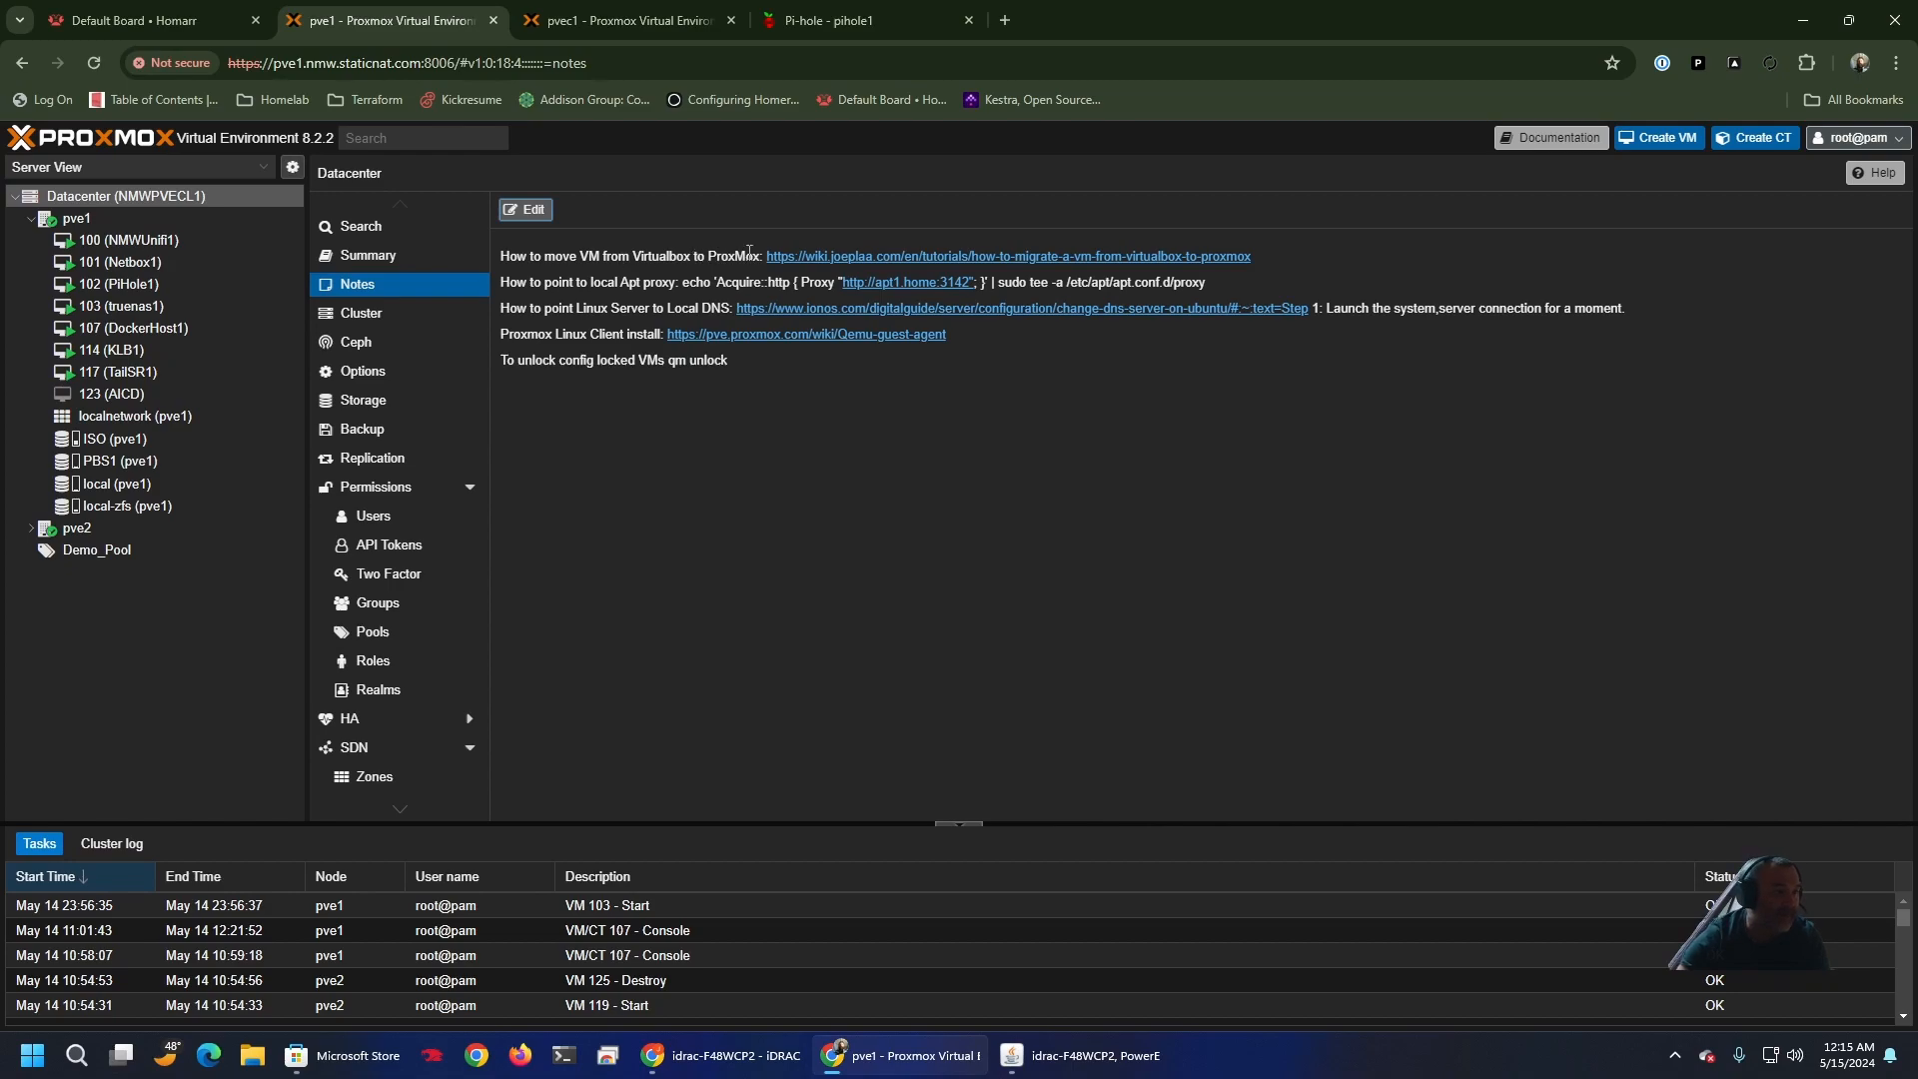
right_click(951, 257)
left_click(1094, 280)
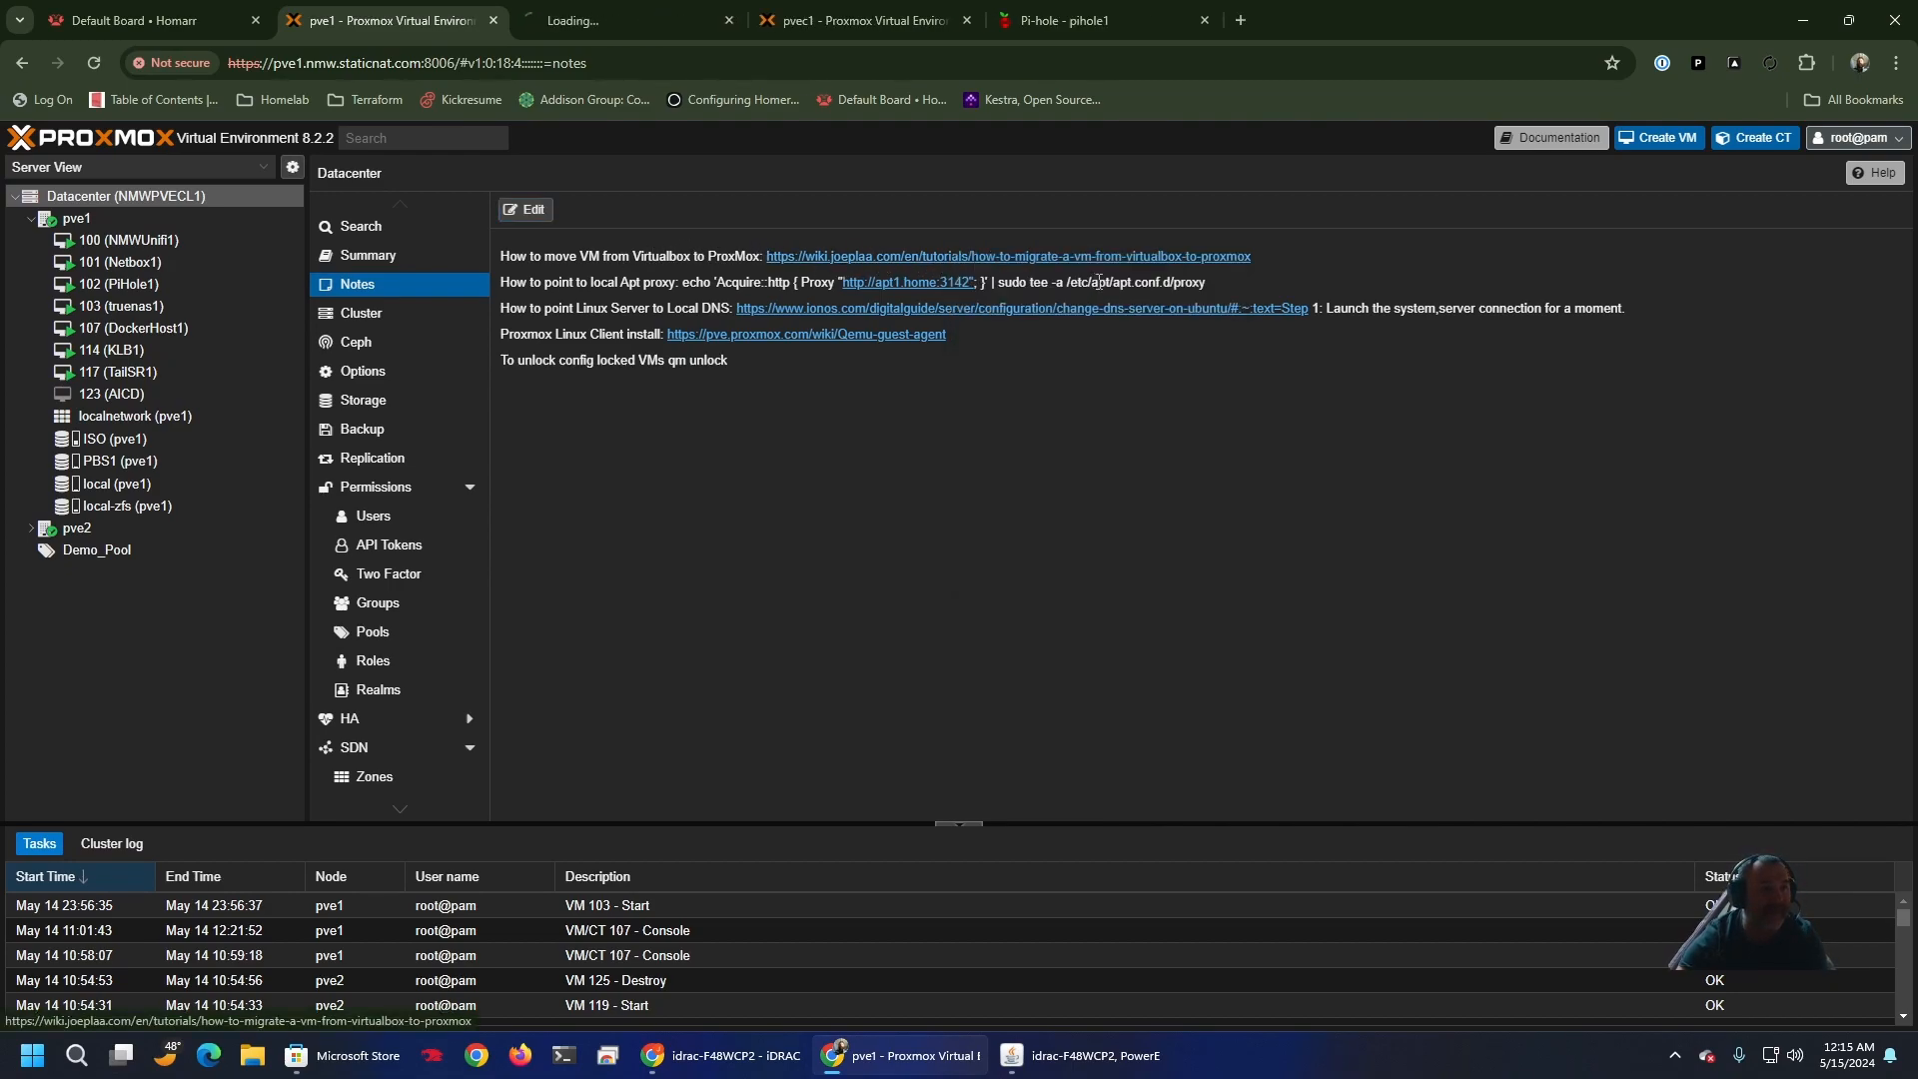
left_click(641, 34)
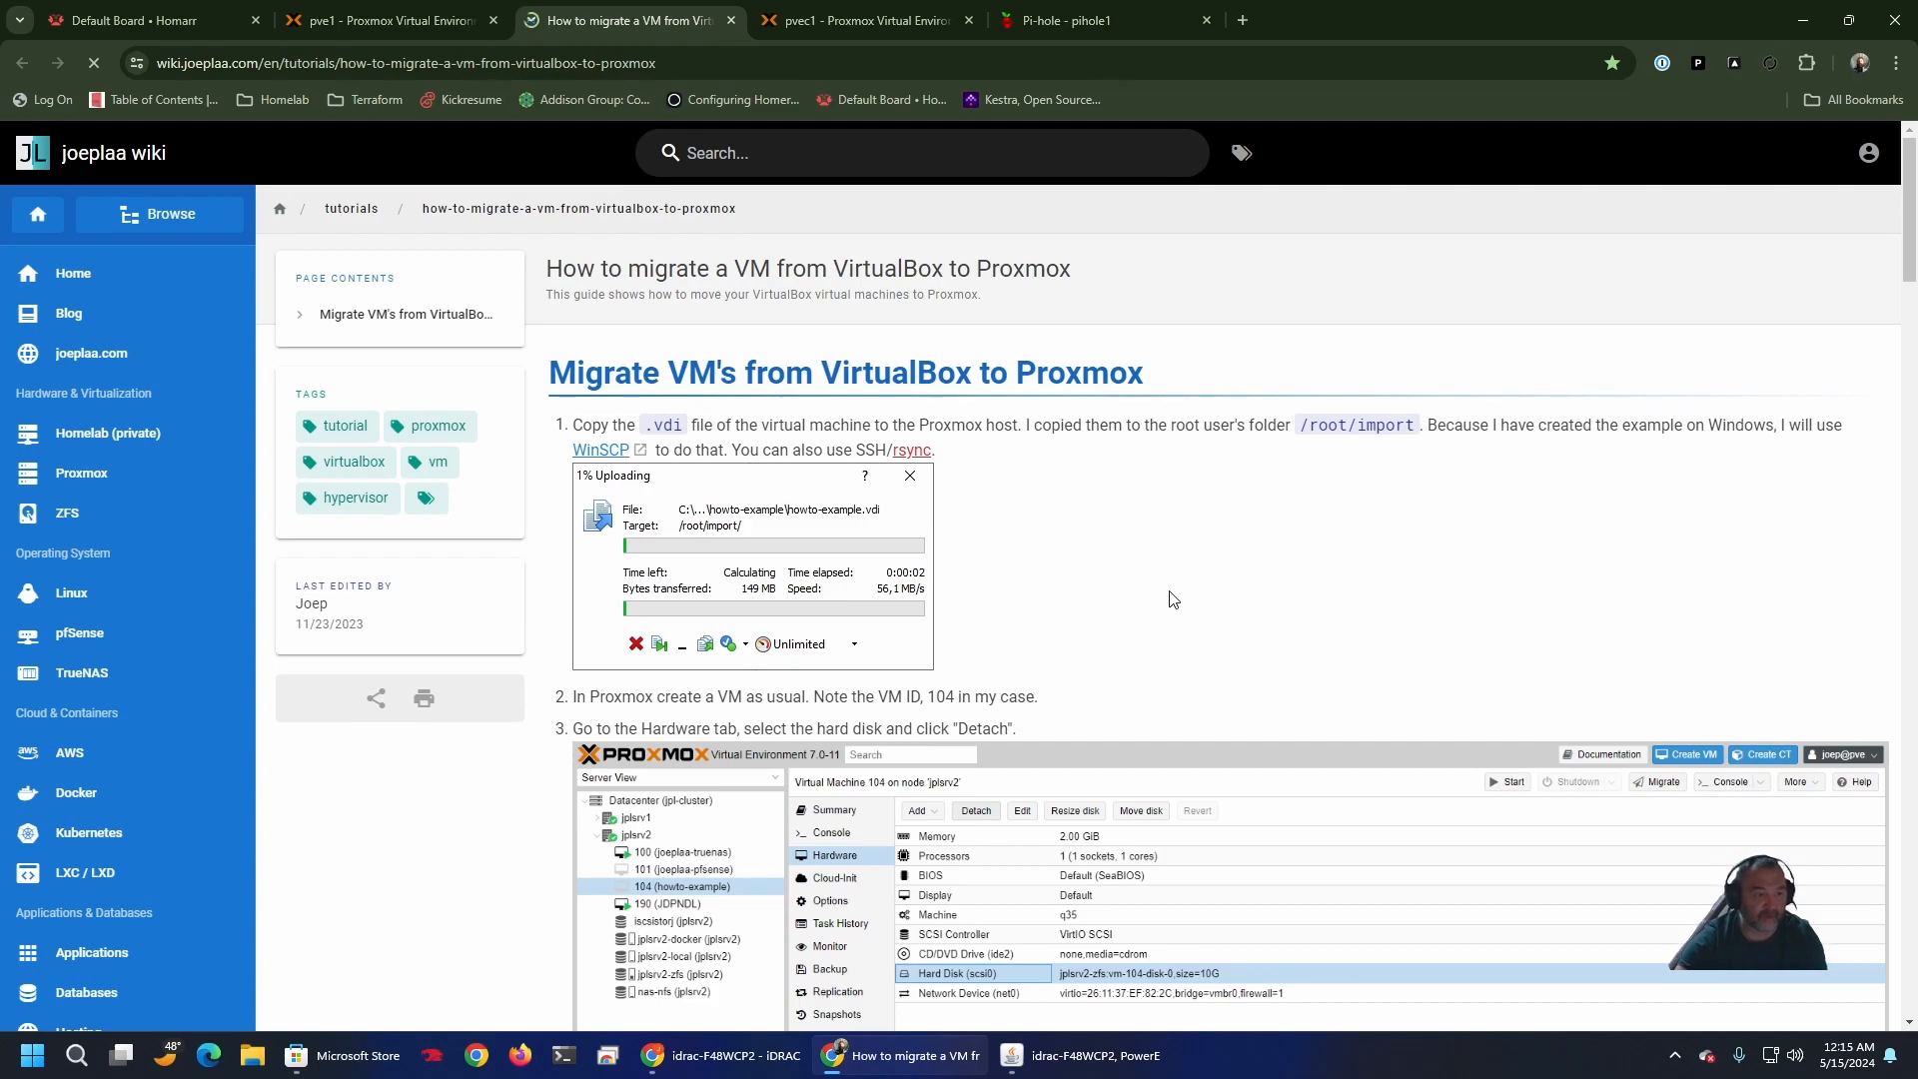
scroll(1168, 601, "down", 8)
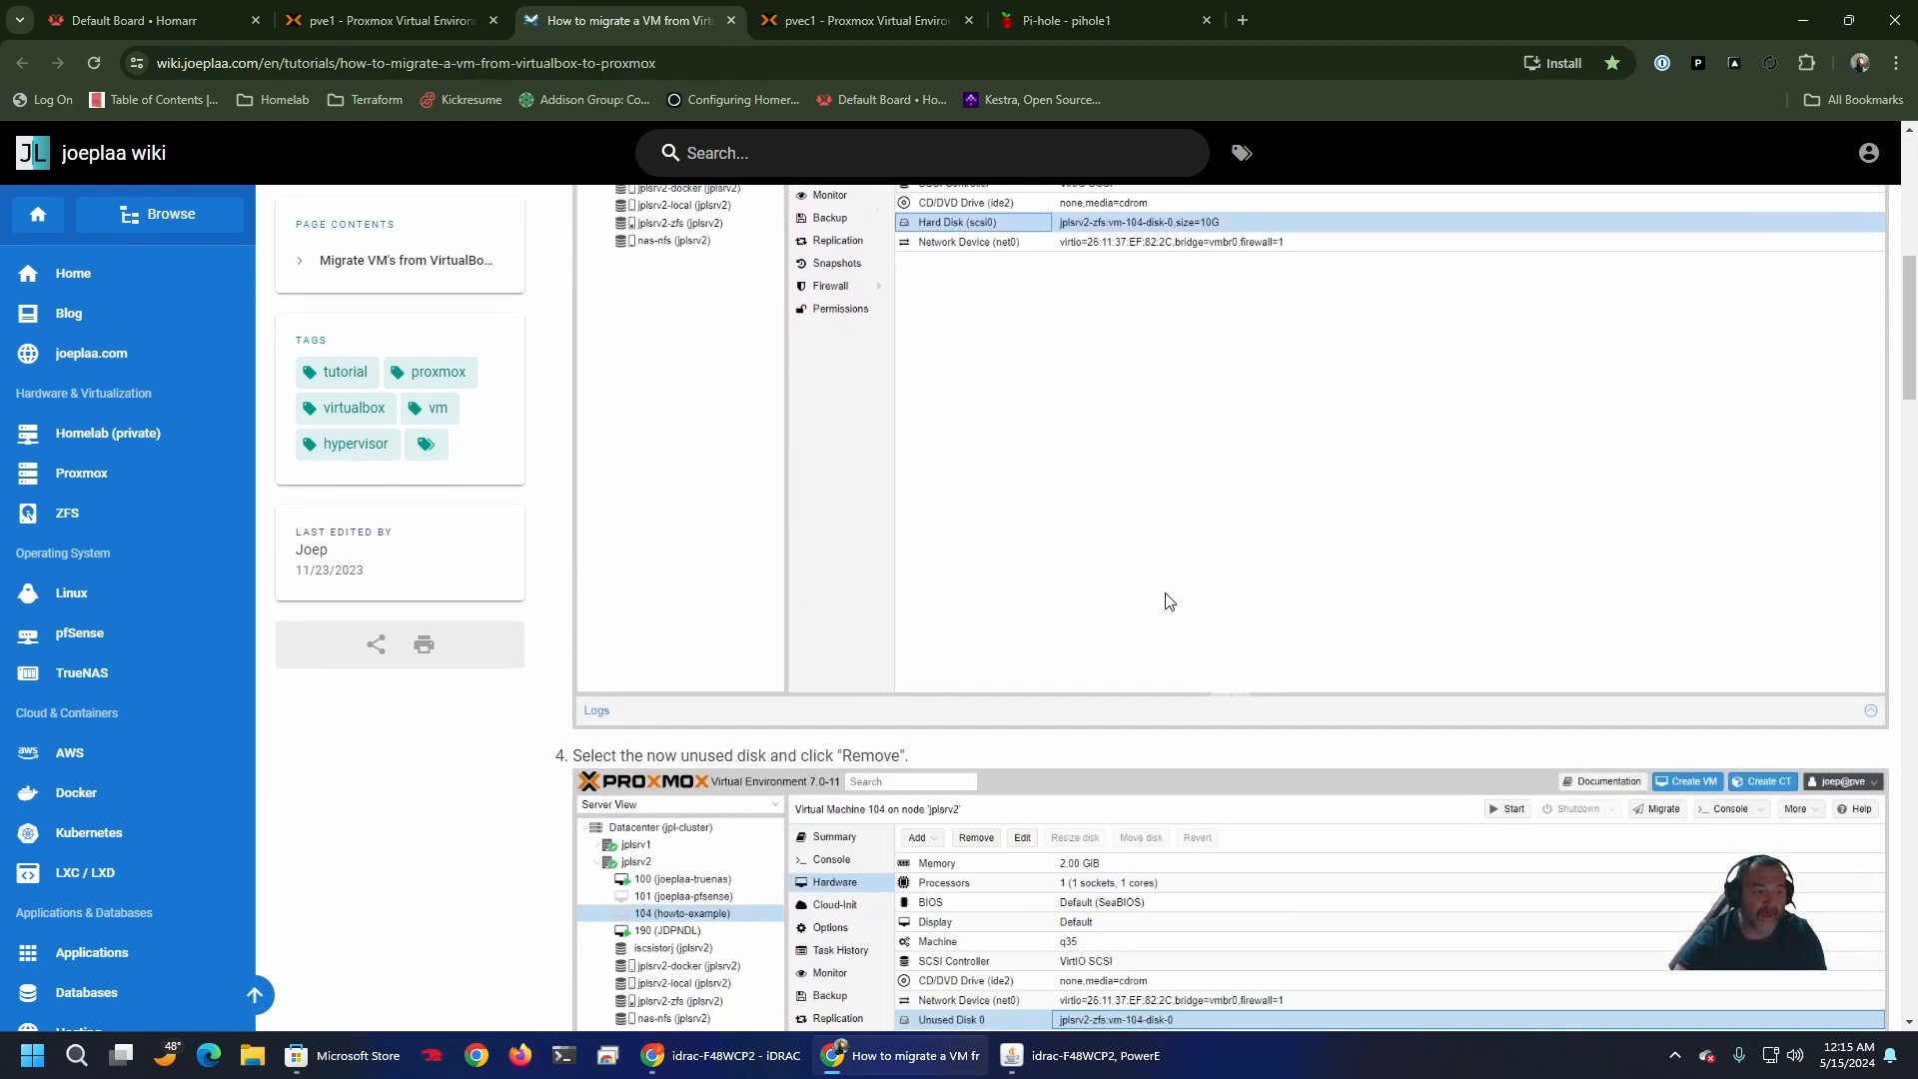
scroll(1168, 600, "up", 8)
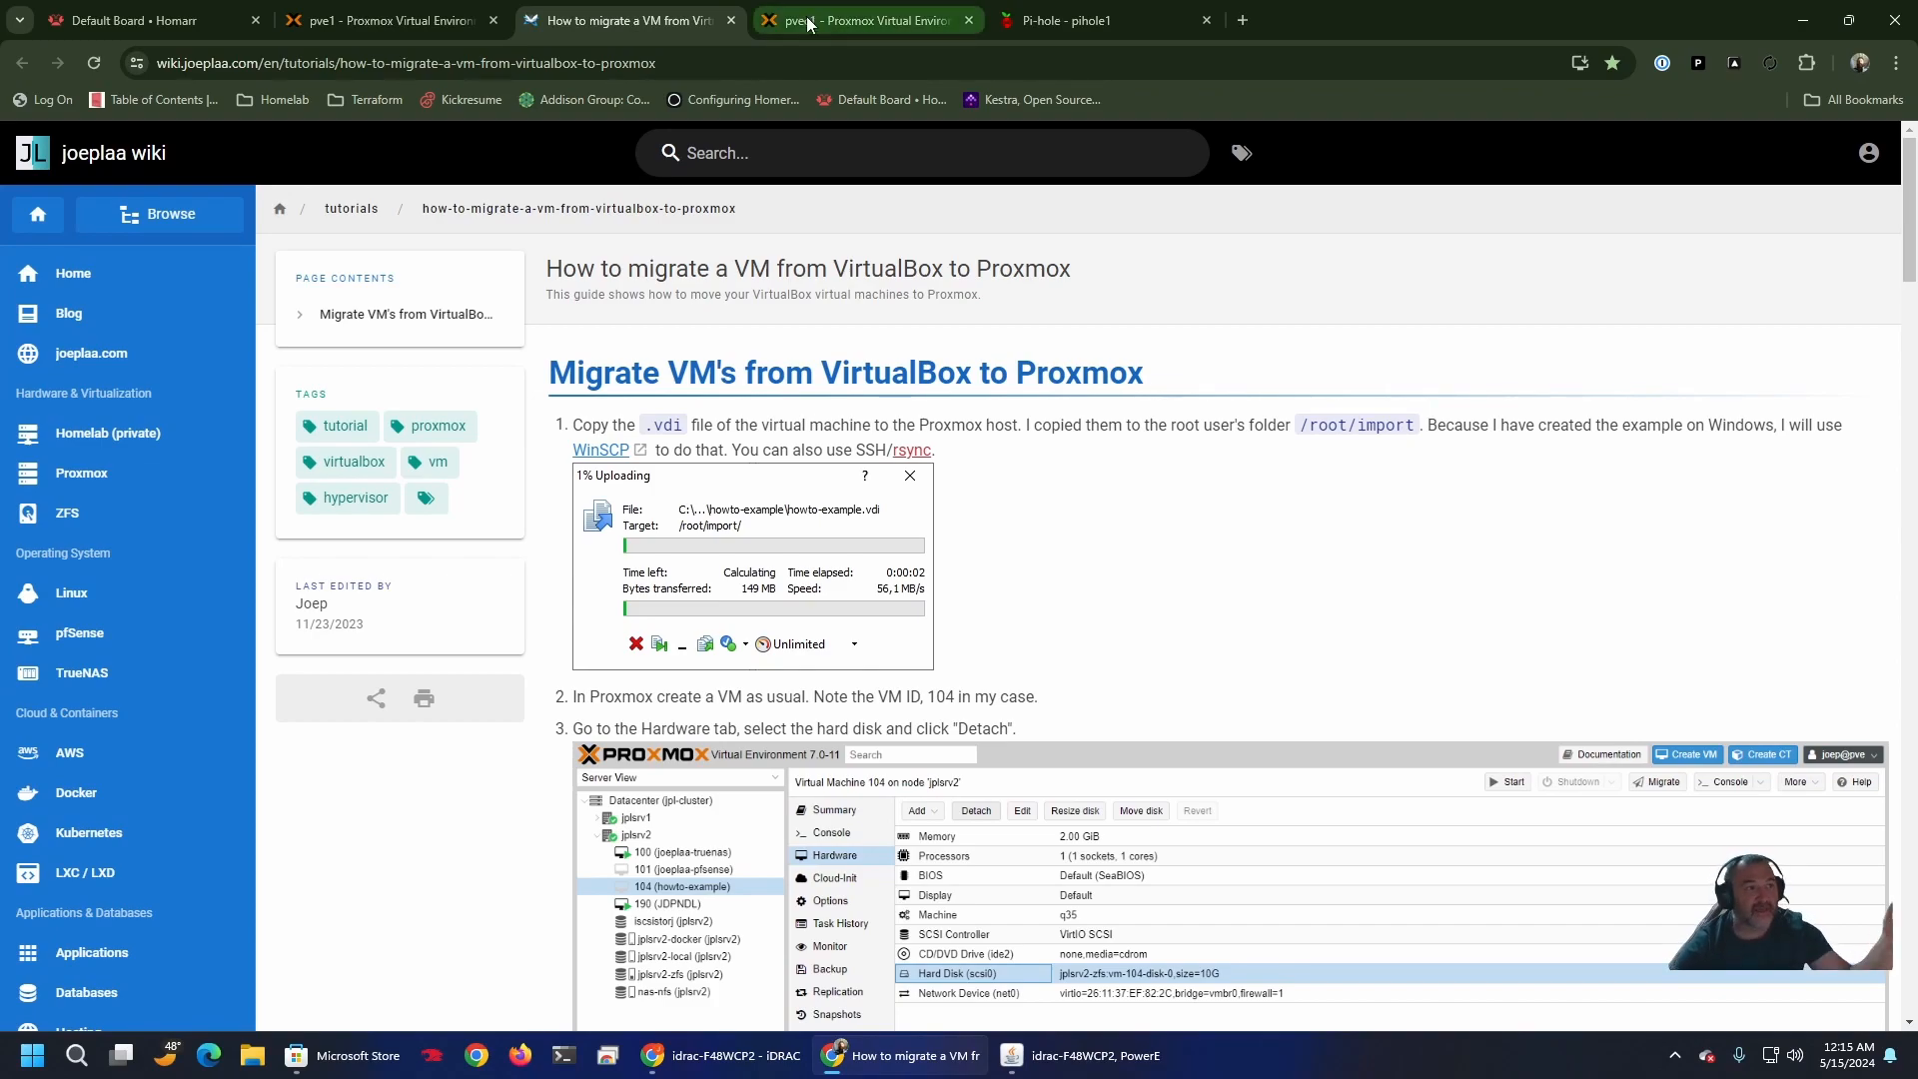
left_click(731, 21)
- Paste the copied notes as plain text into pvec1's Datacenter Notes, save, and return to pve1
left_click(608, 24)
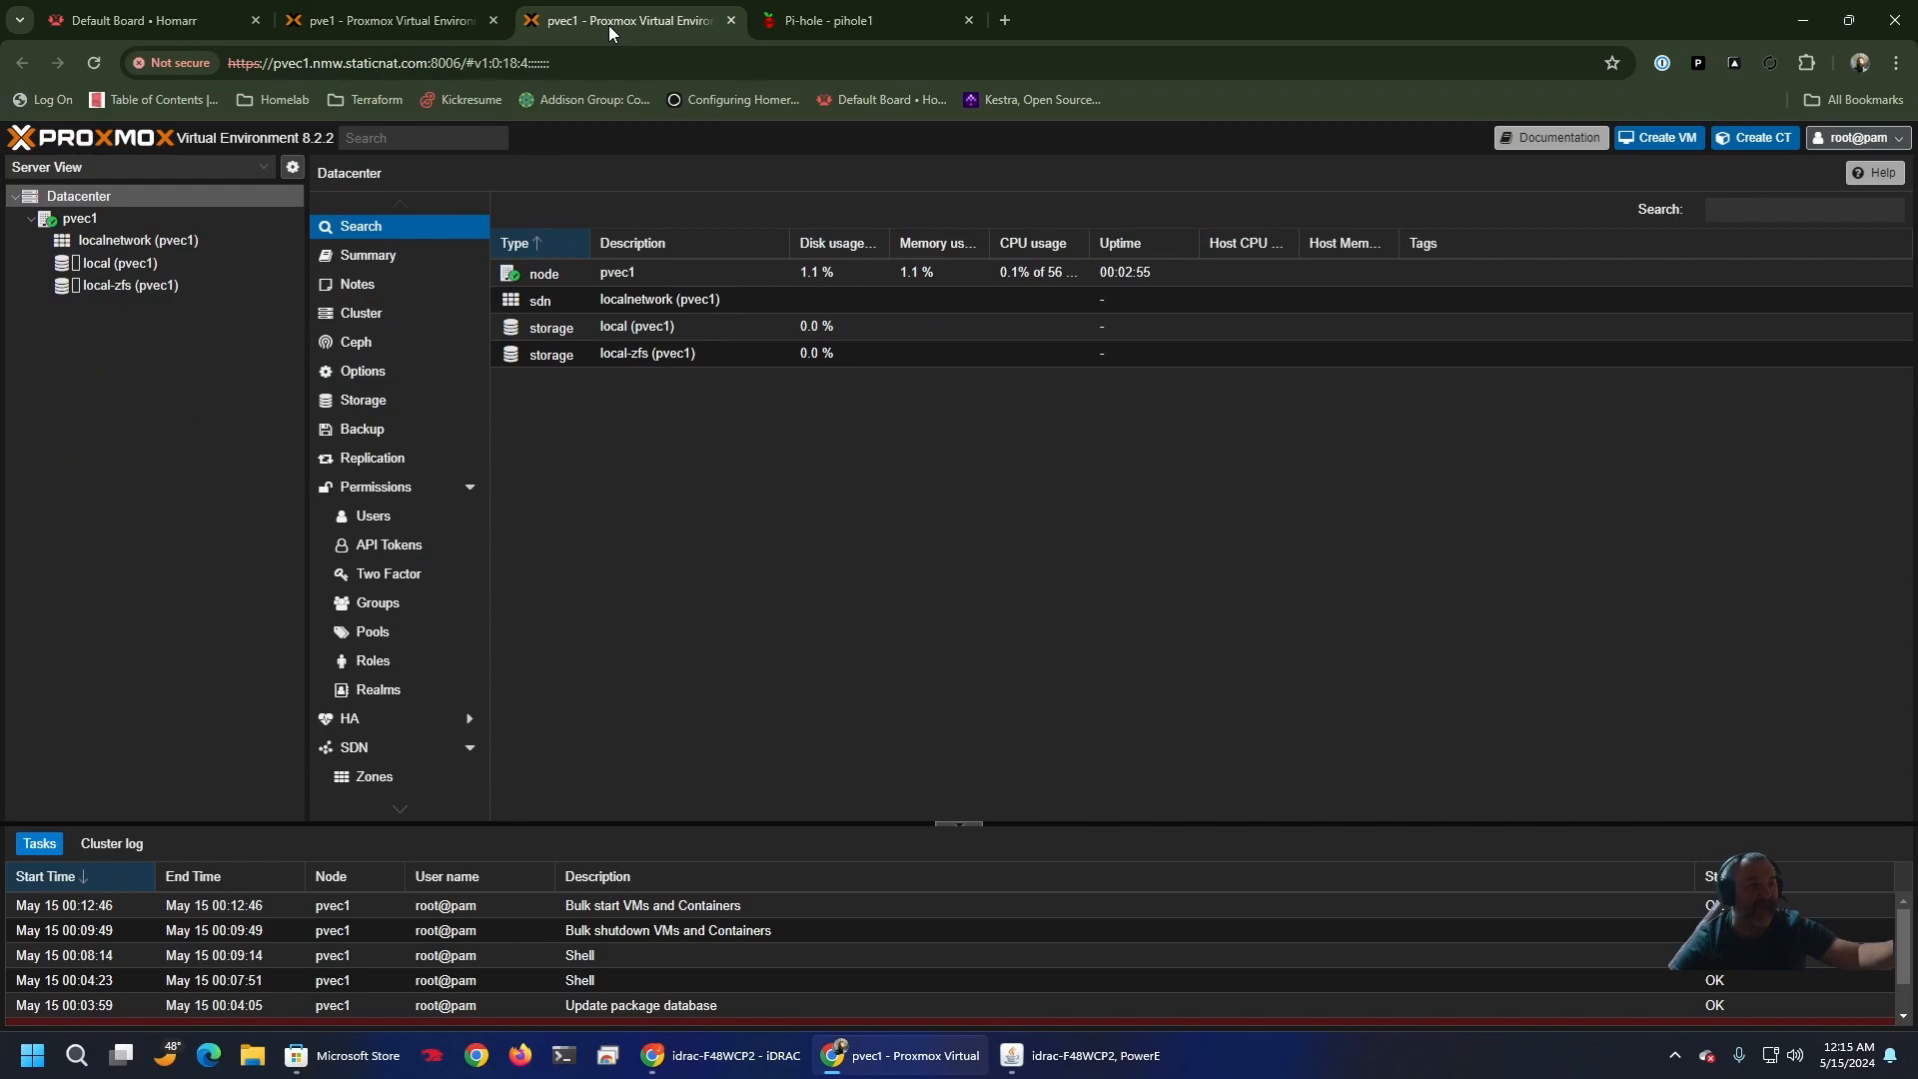
left_click(392, 287)
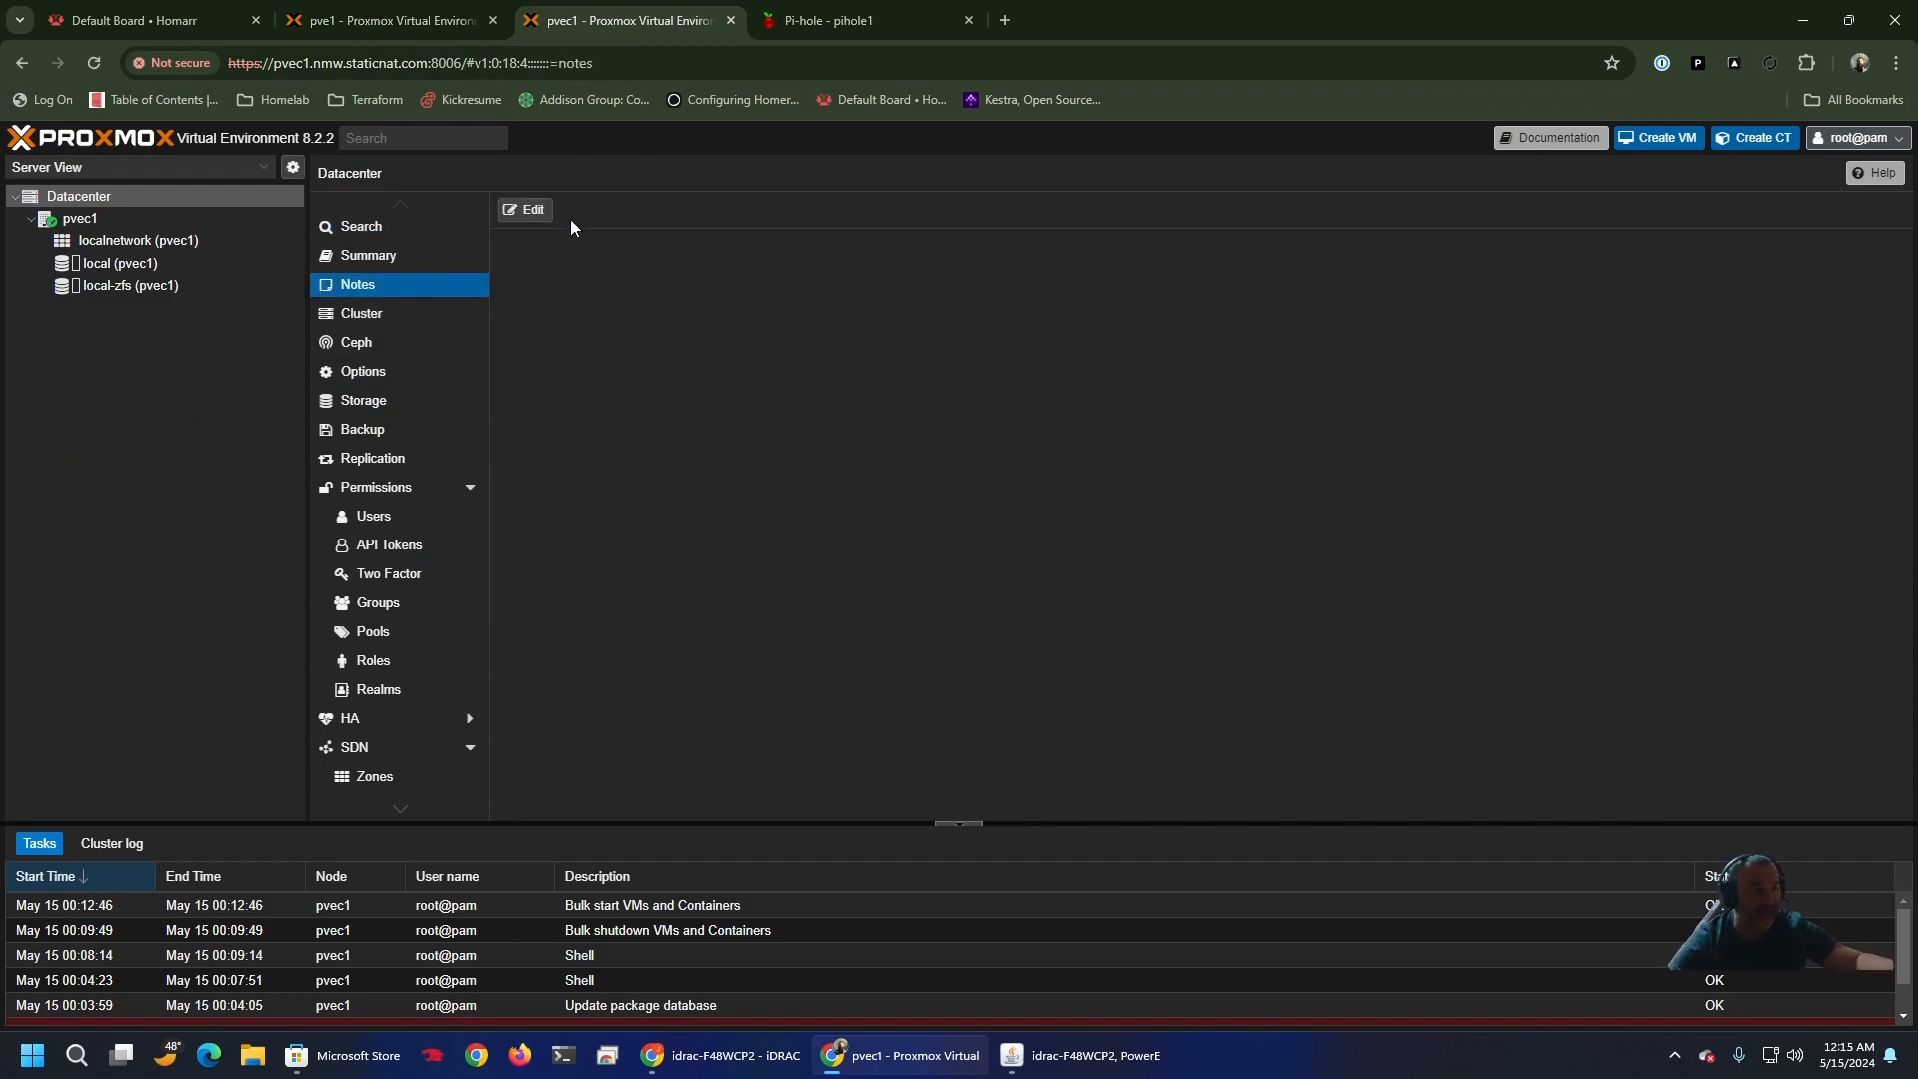
left_click(532, 209)
right_click(779, 388)
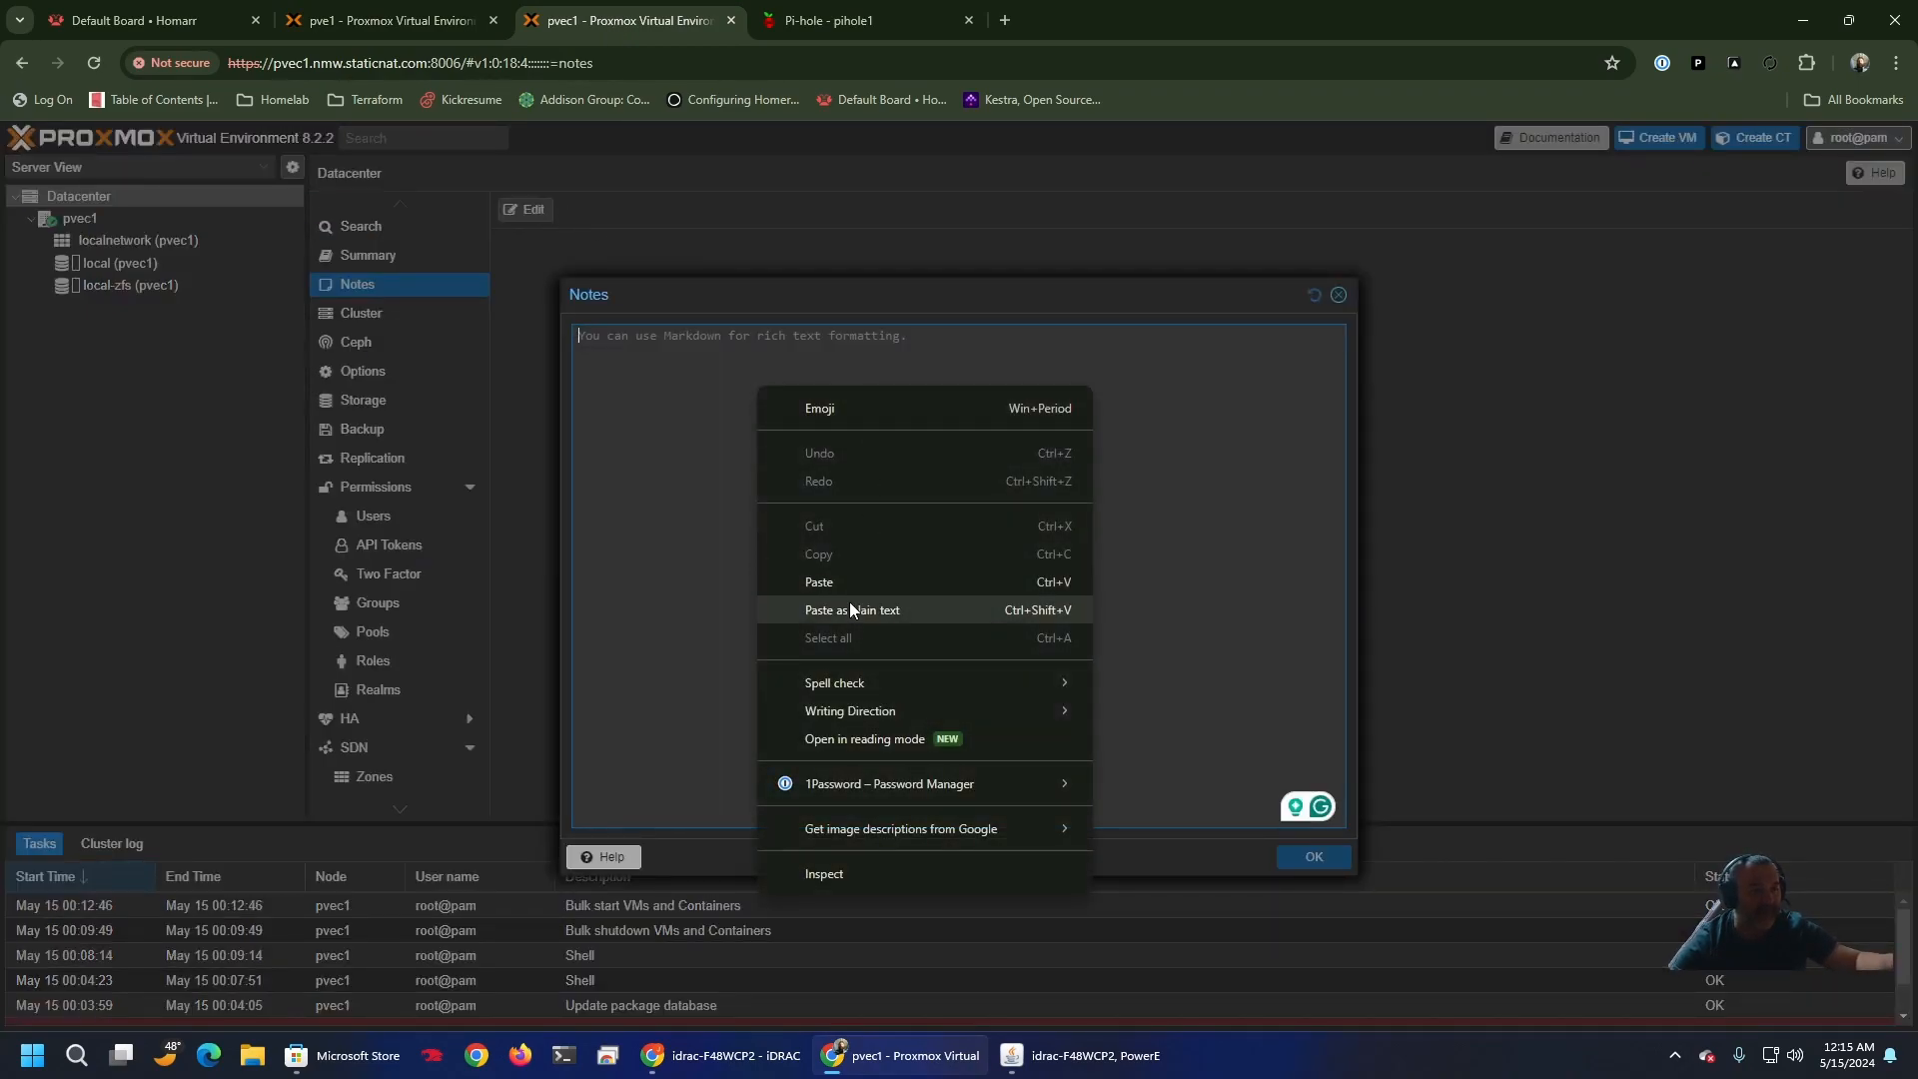
left_click(849, 601)
left_click(1324, 860)
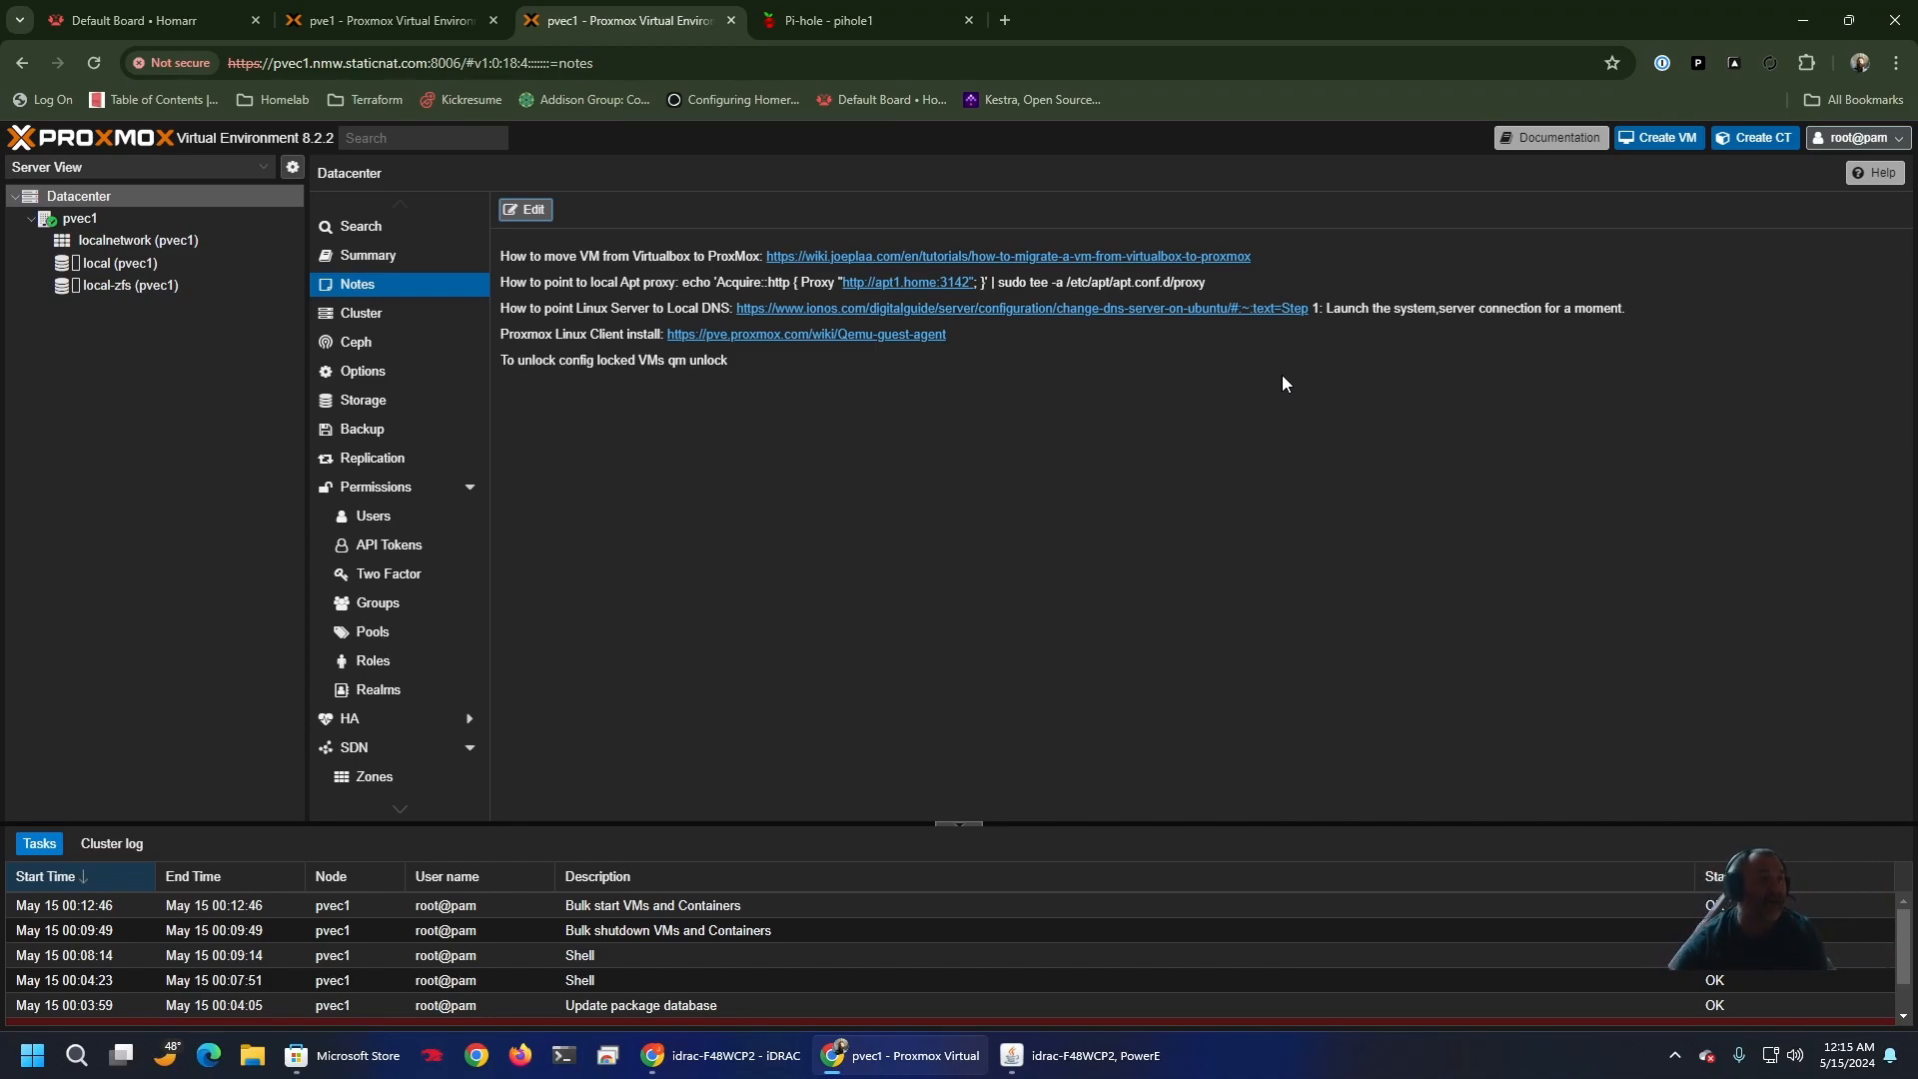
left_click(363, 30)
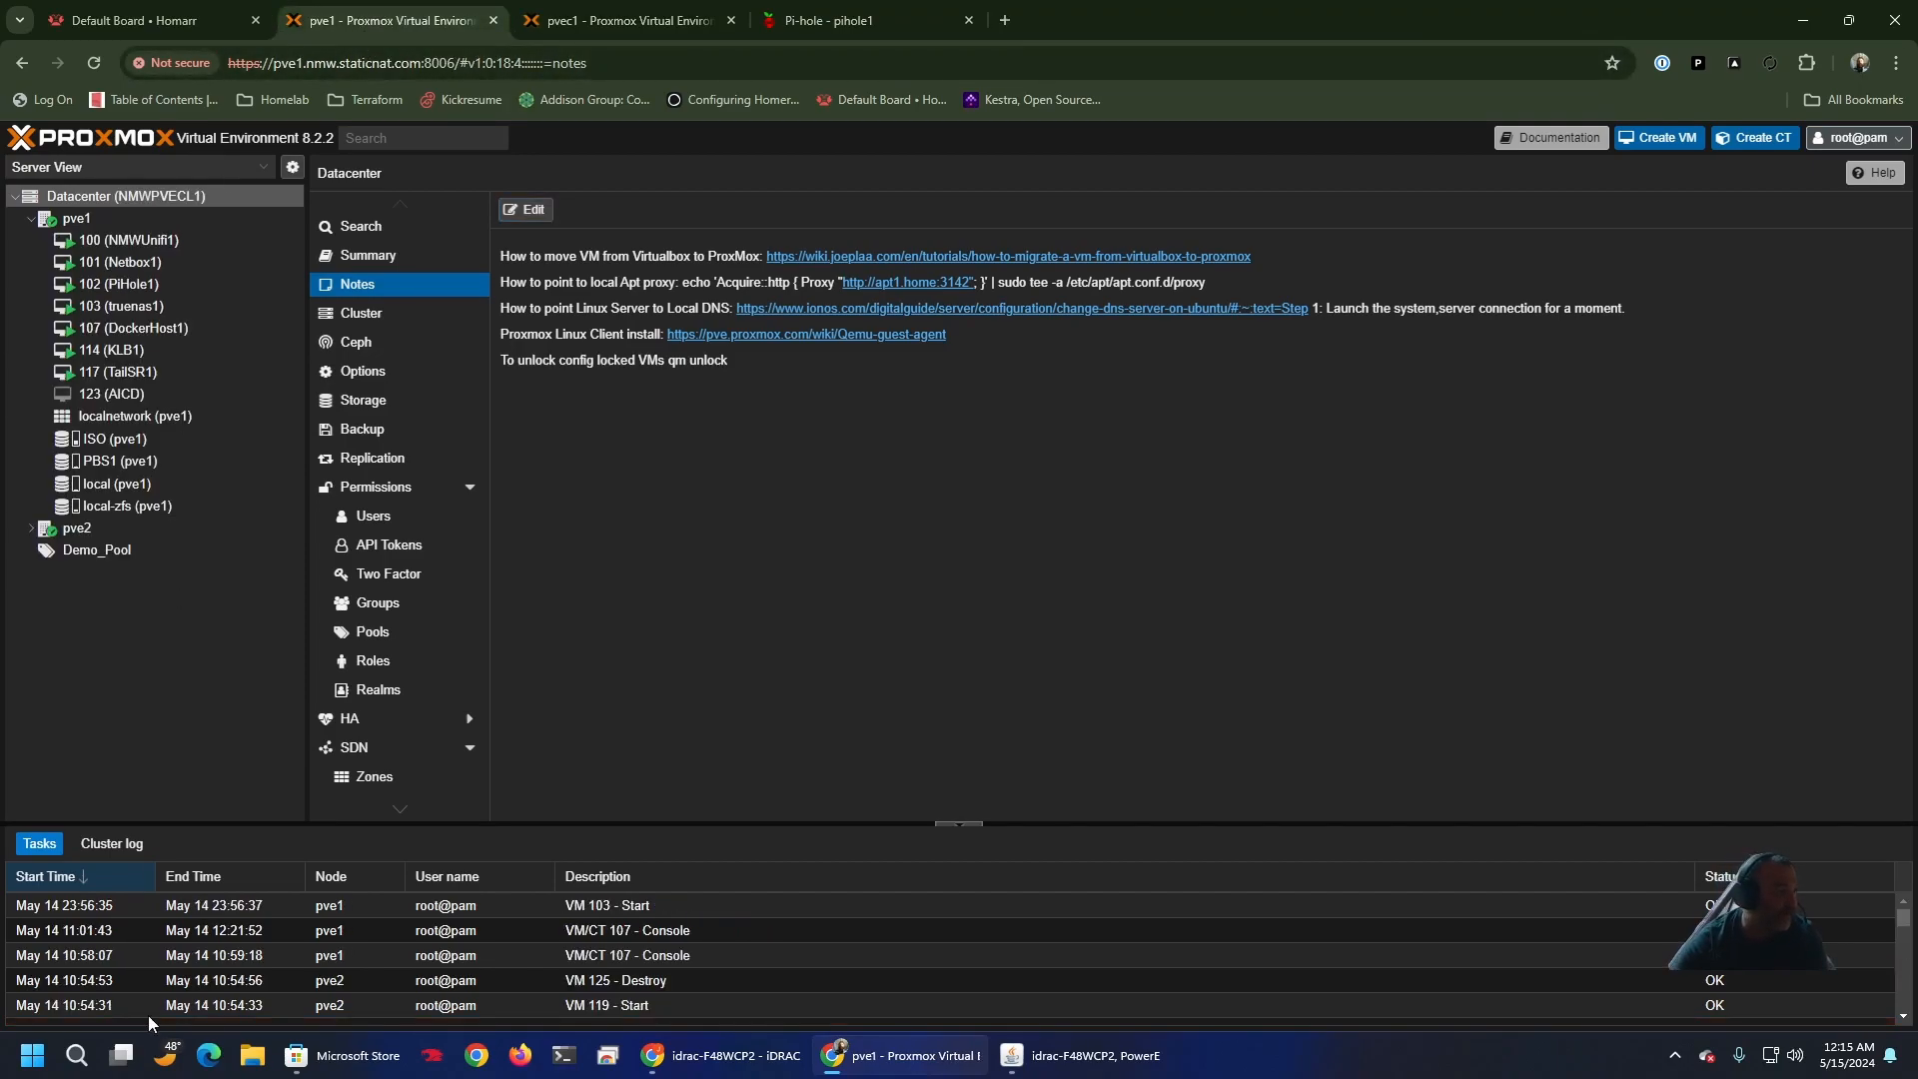
- Review pve1's three Datacenter user accounts, glance at the pve1 node, and return to Users
left_click(425, 527)
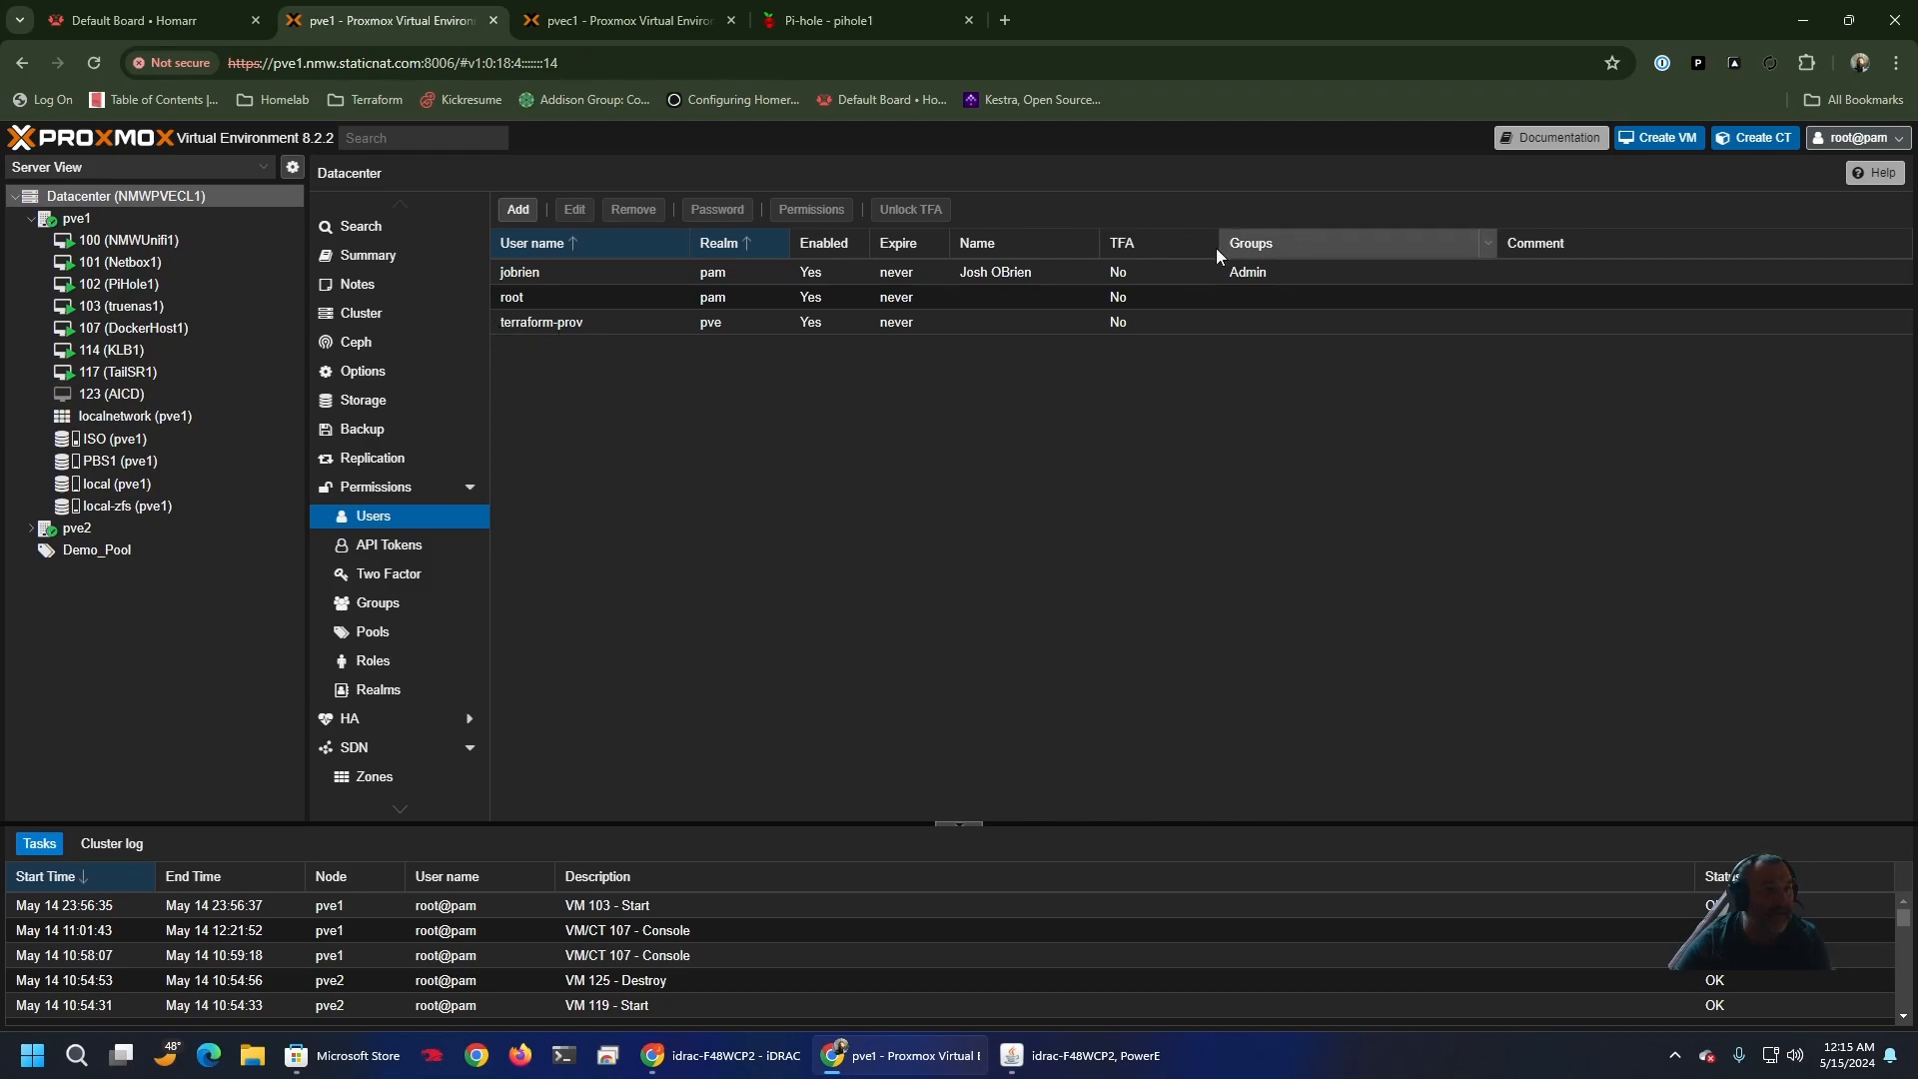
left_click(536, 325)
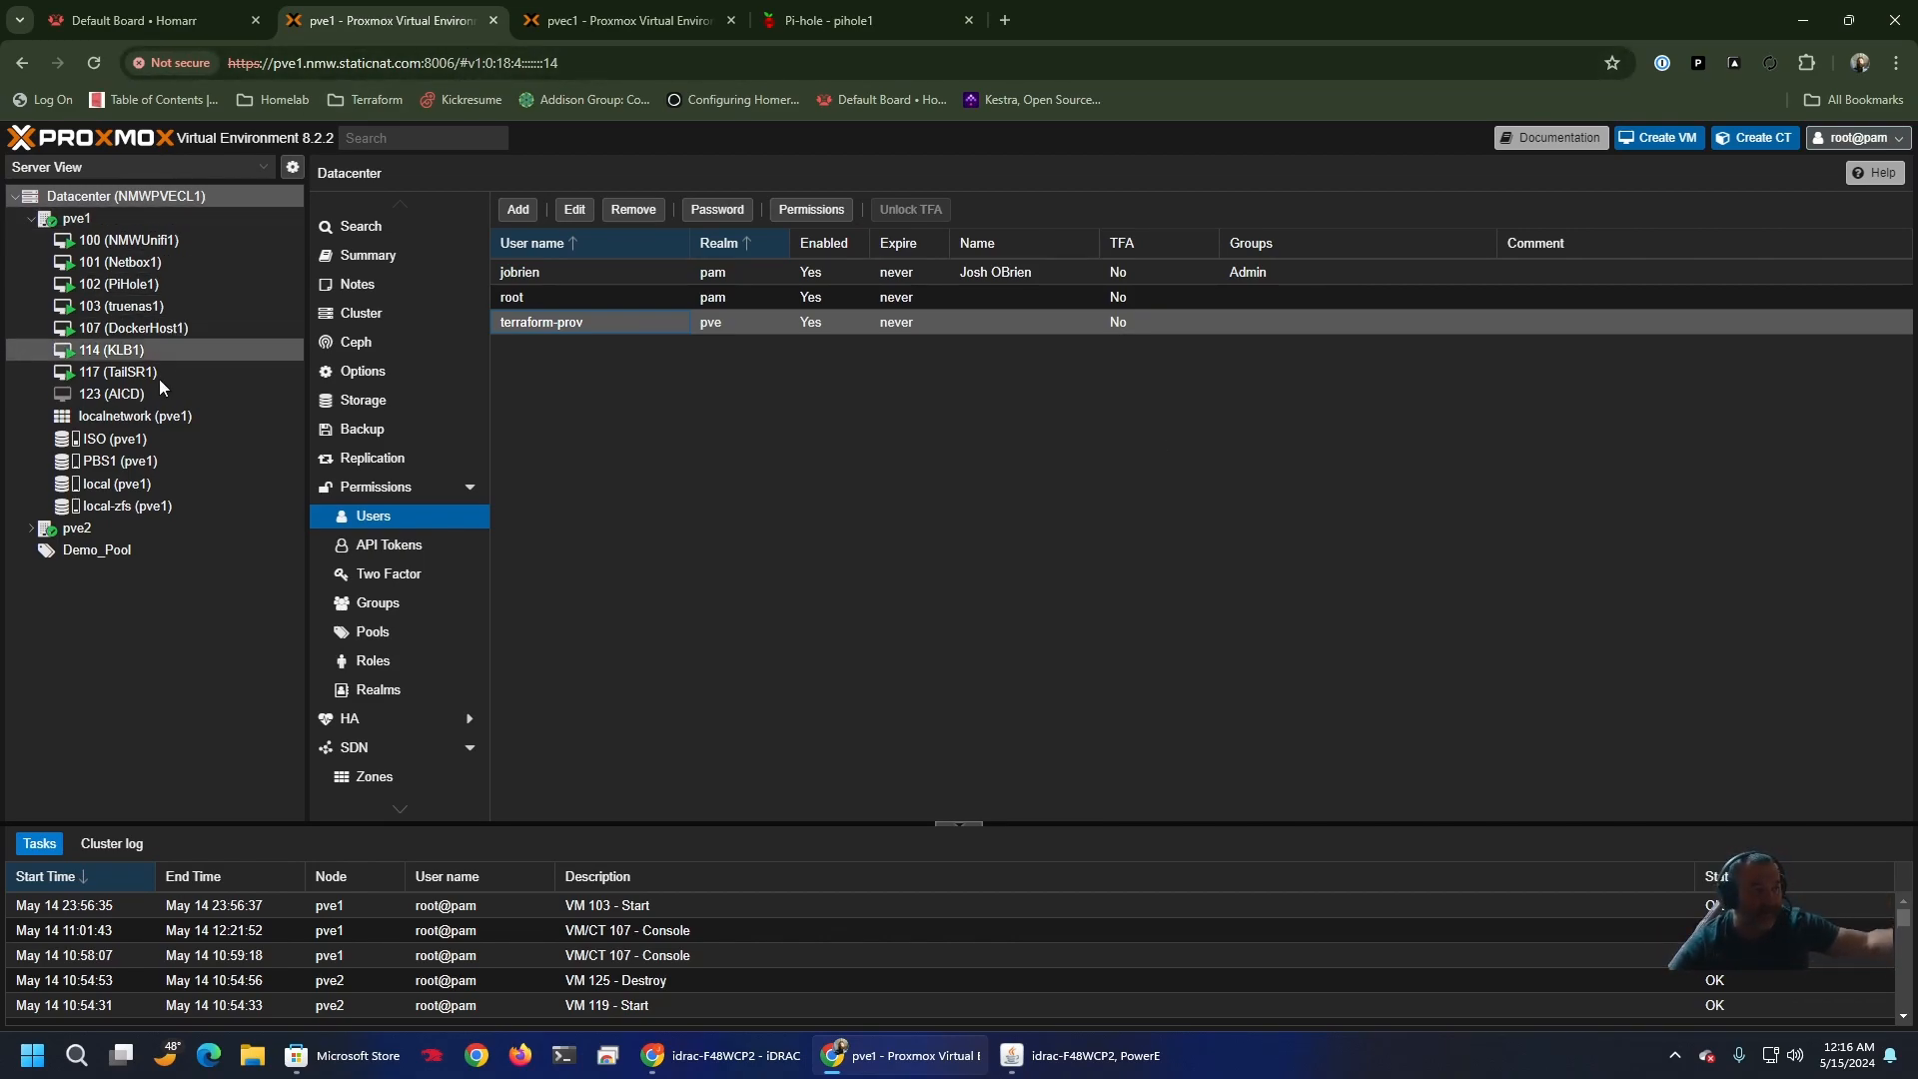
left_click(95, 214)
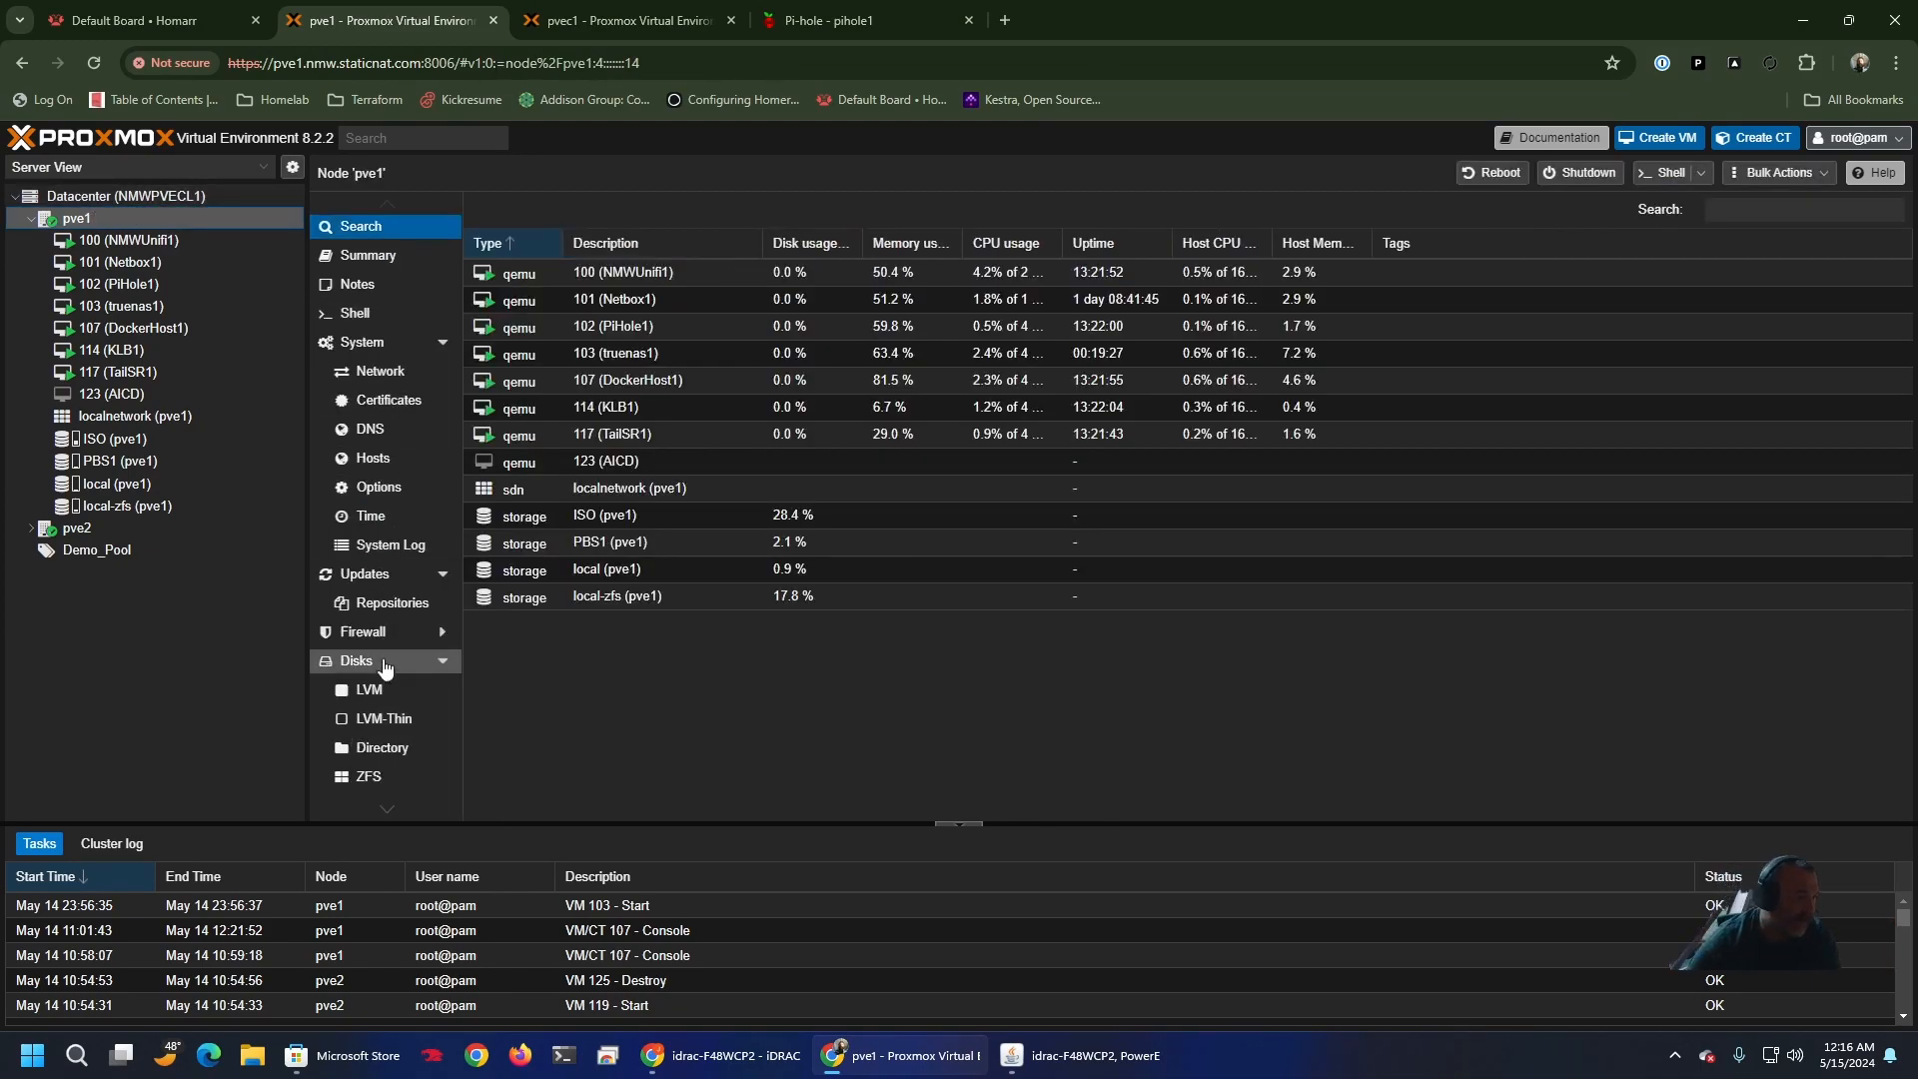
scroll(368, 454, "down", 2)
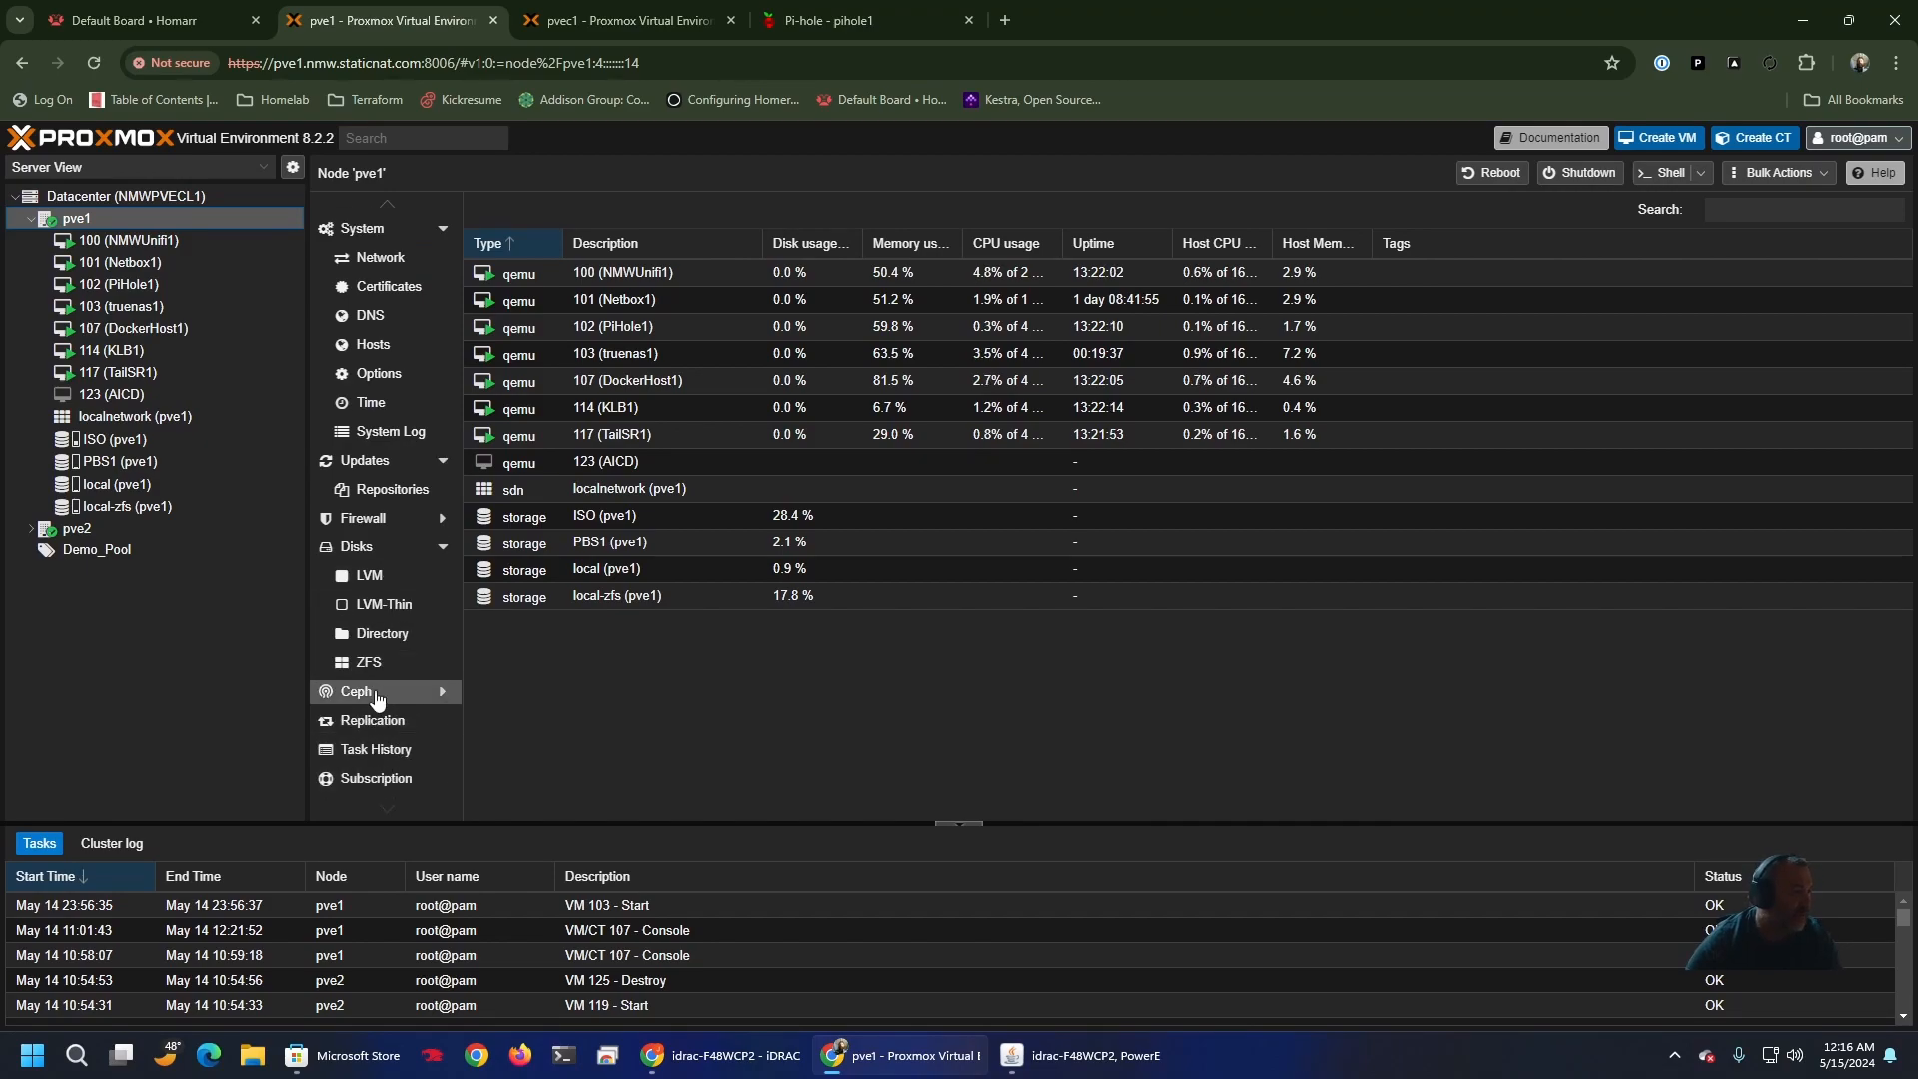
scroll(385, 404, "up", 2)
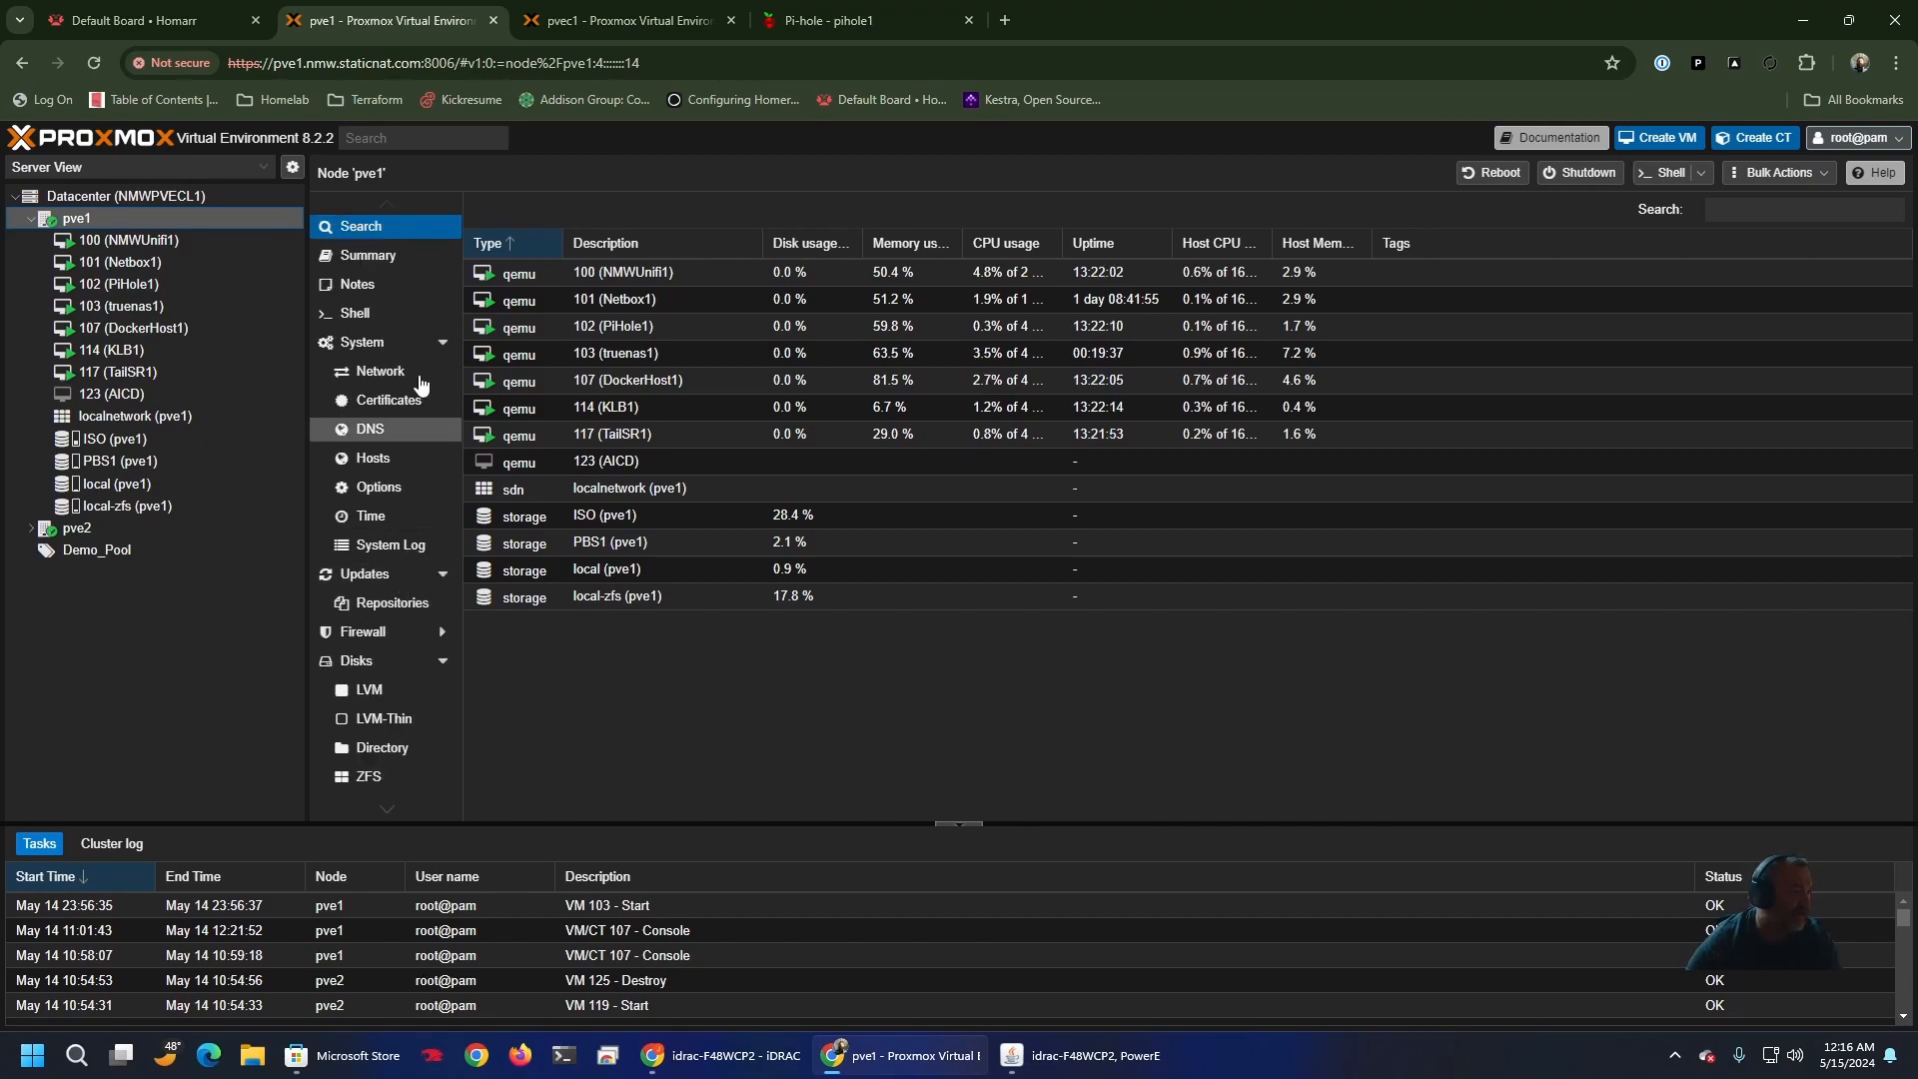
left_click(84, 197)
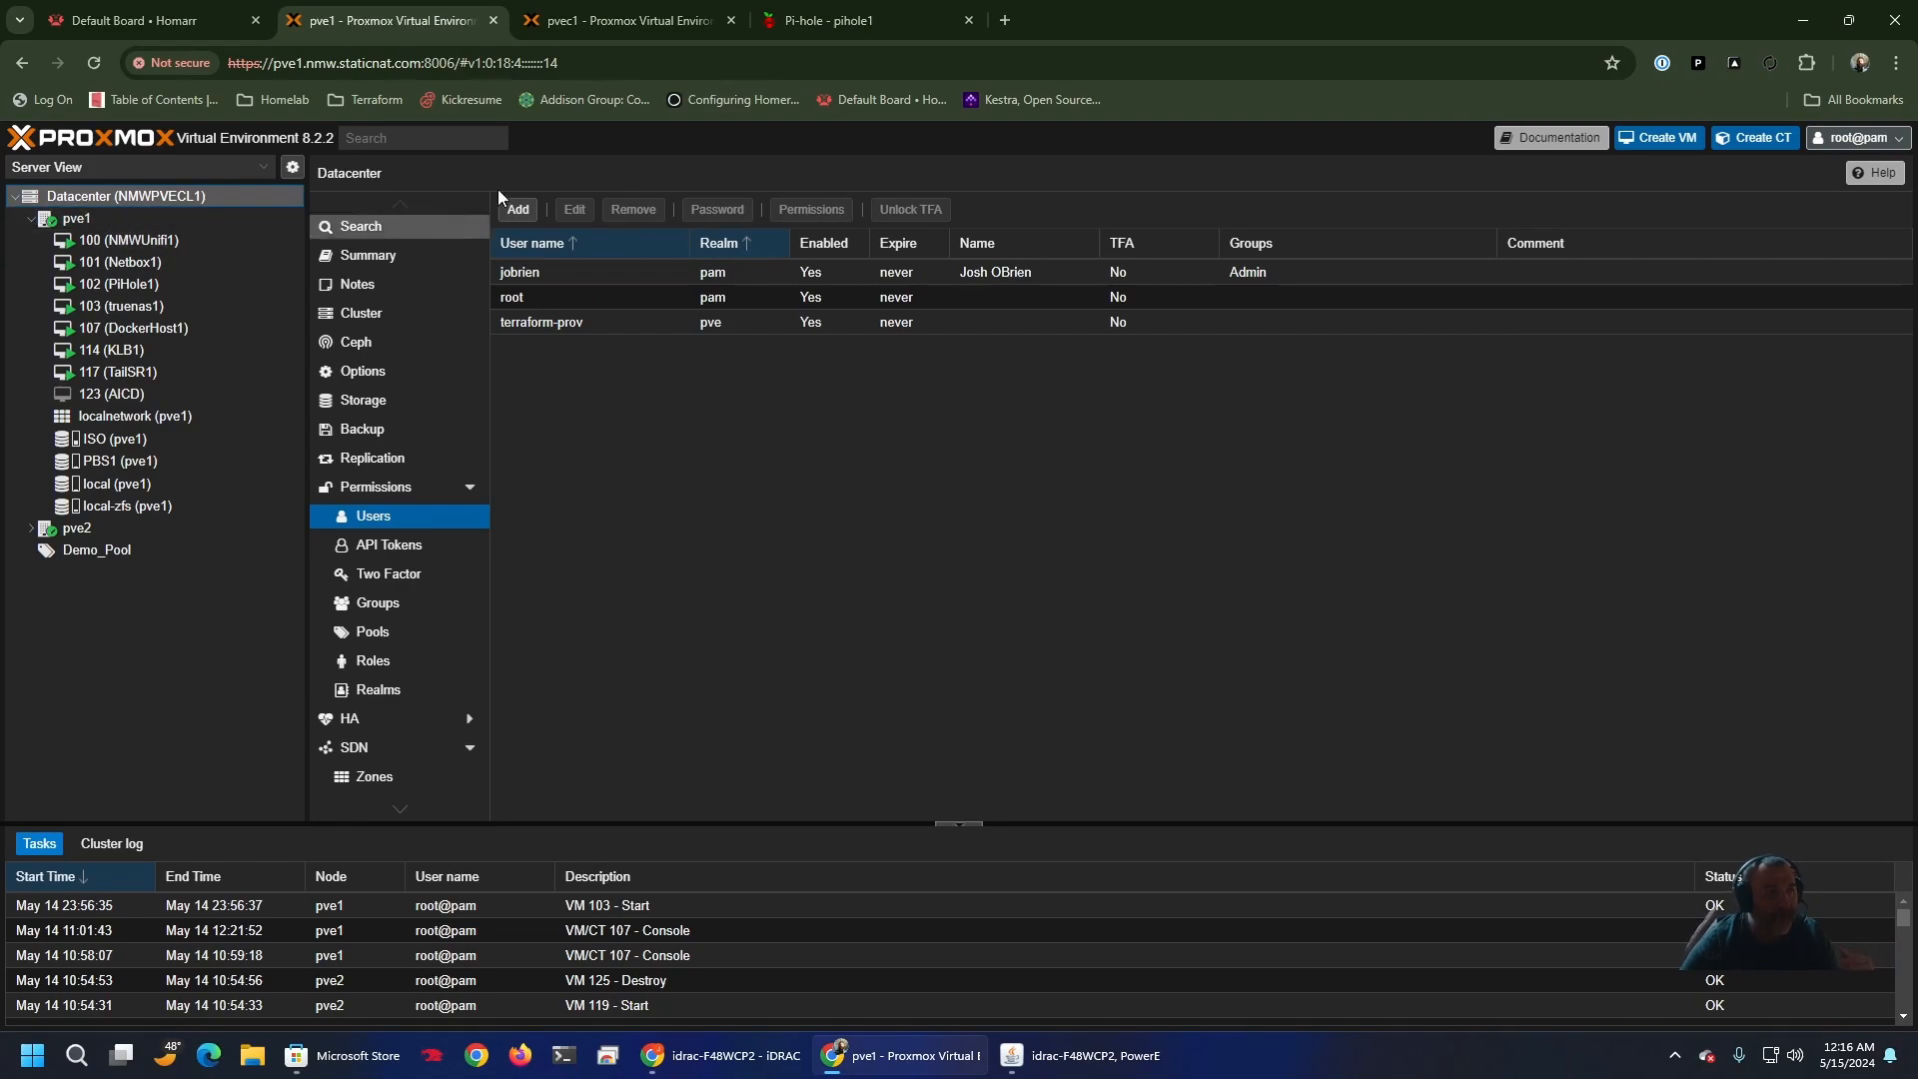
- Open pvec1's Datacenter Permissions > Users, which lists only root@pam
left_click(583, 20)
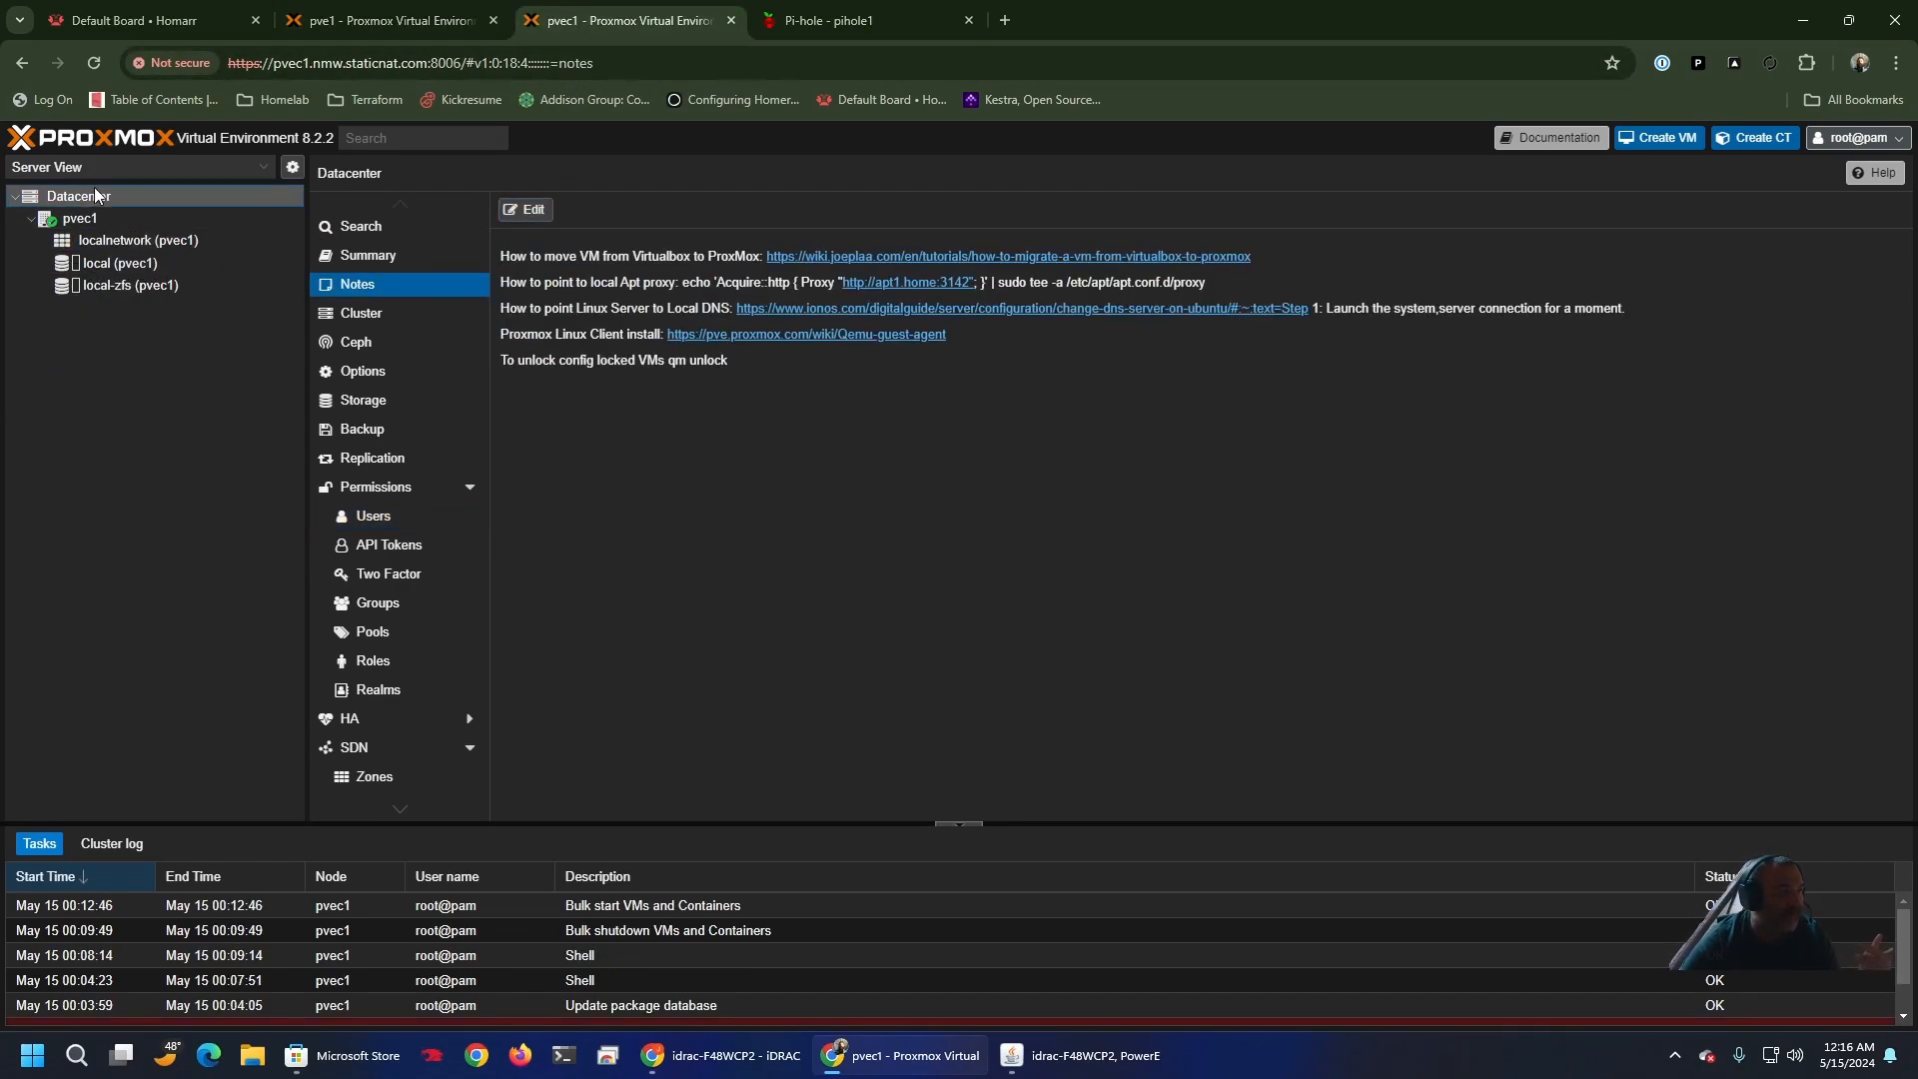
left_click(410, 489)
left_click(397, 520)
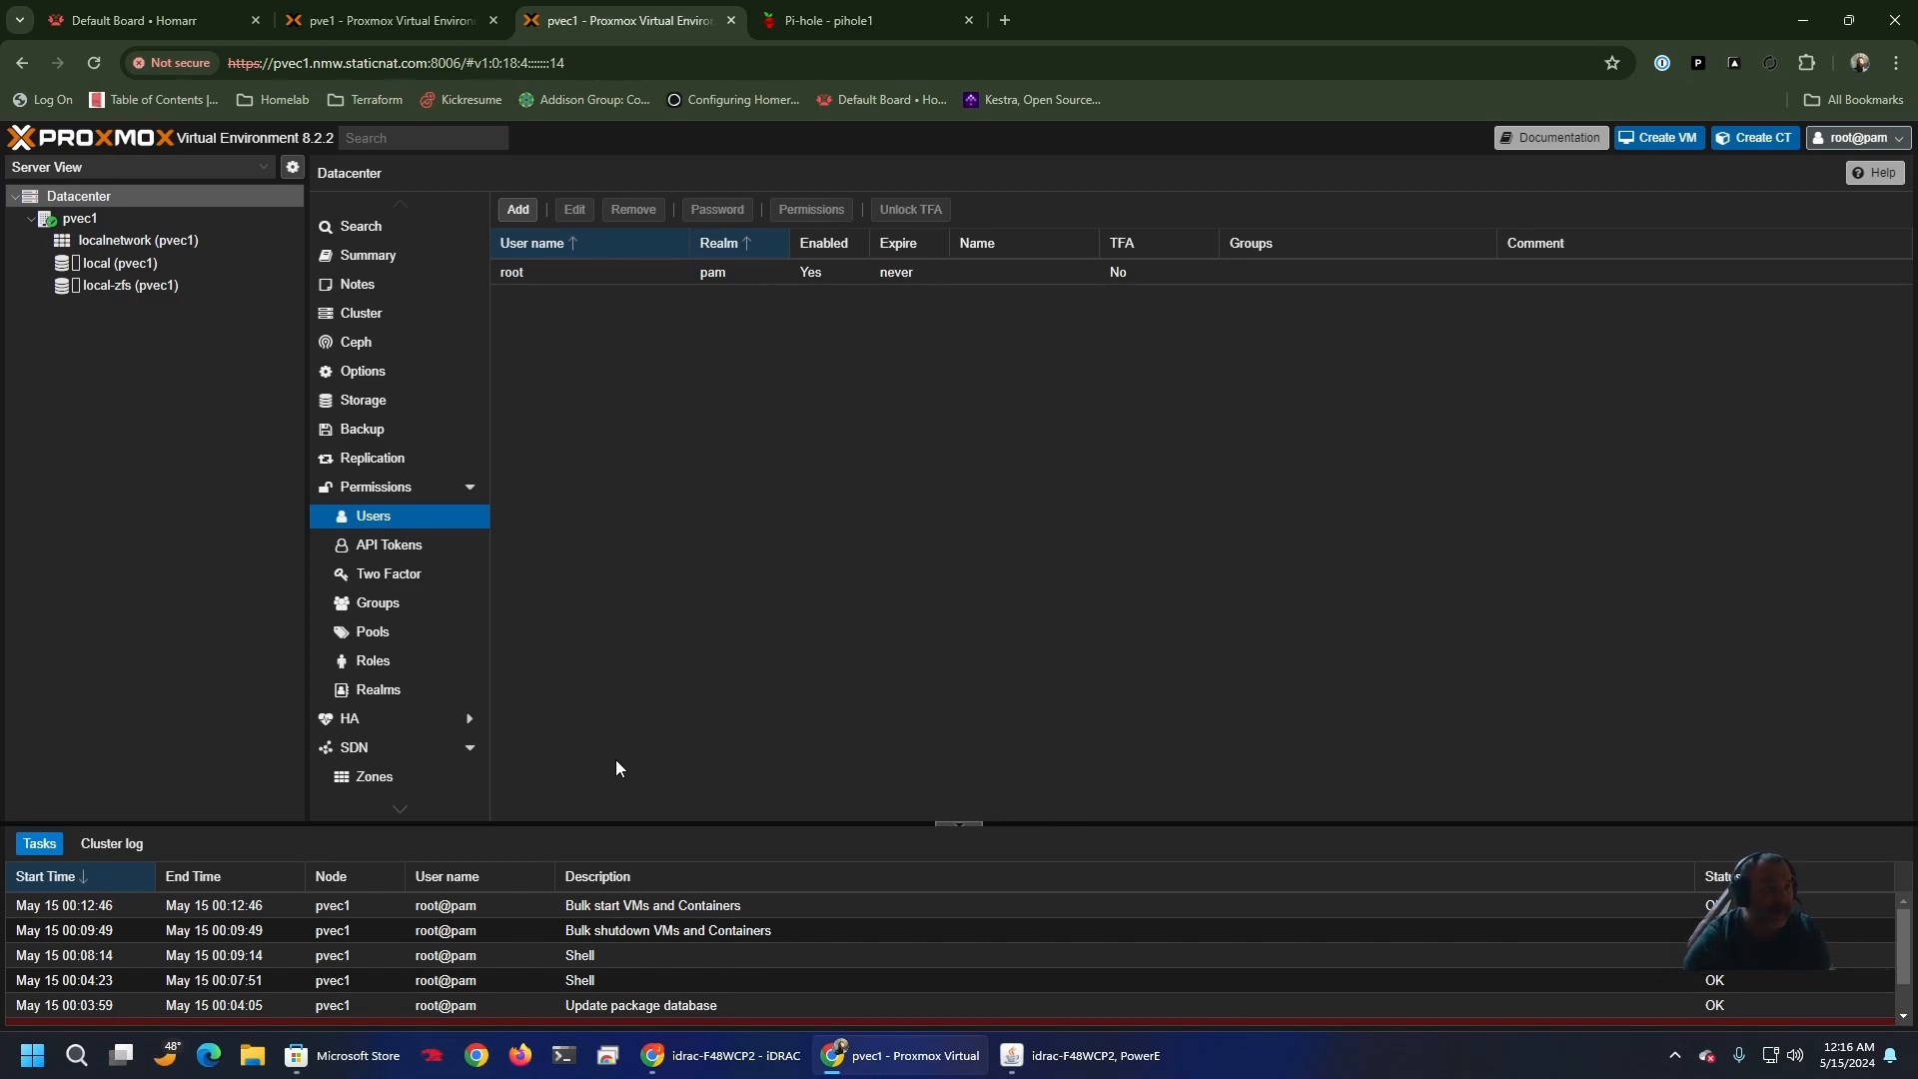
- Check pvec1's local and local-zfs storage and its addable storage types, then open the pvec1 node
left_click(395, 285)
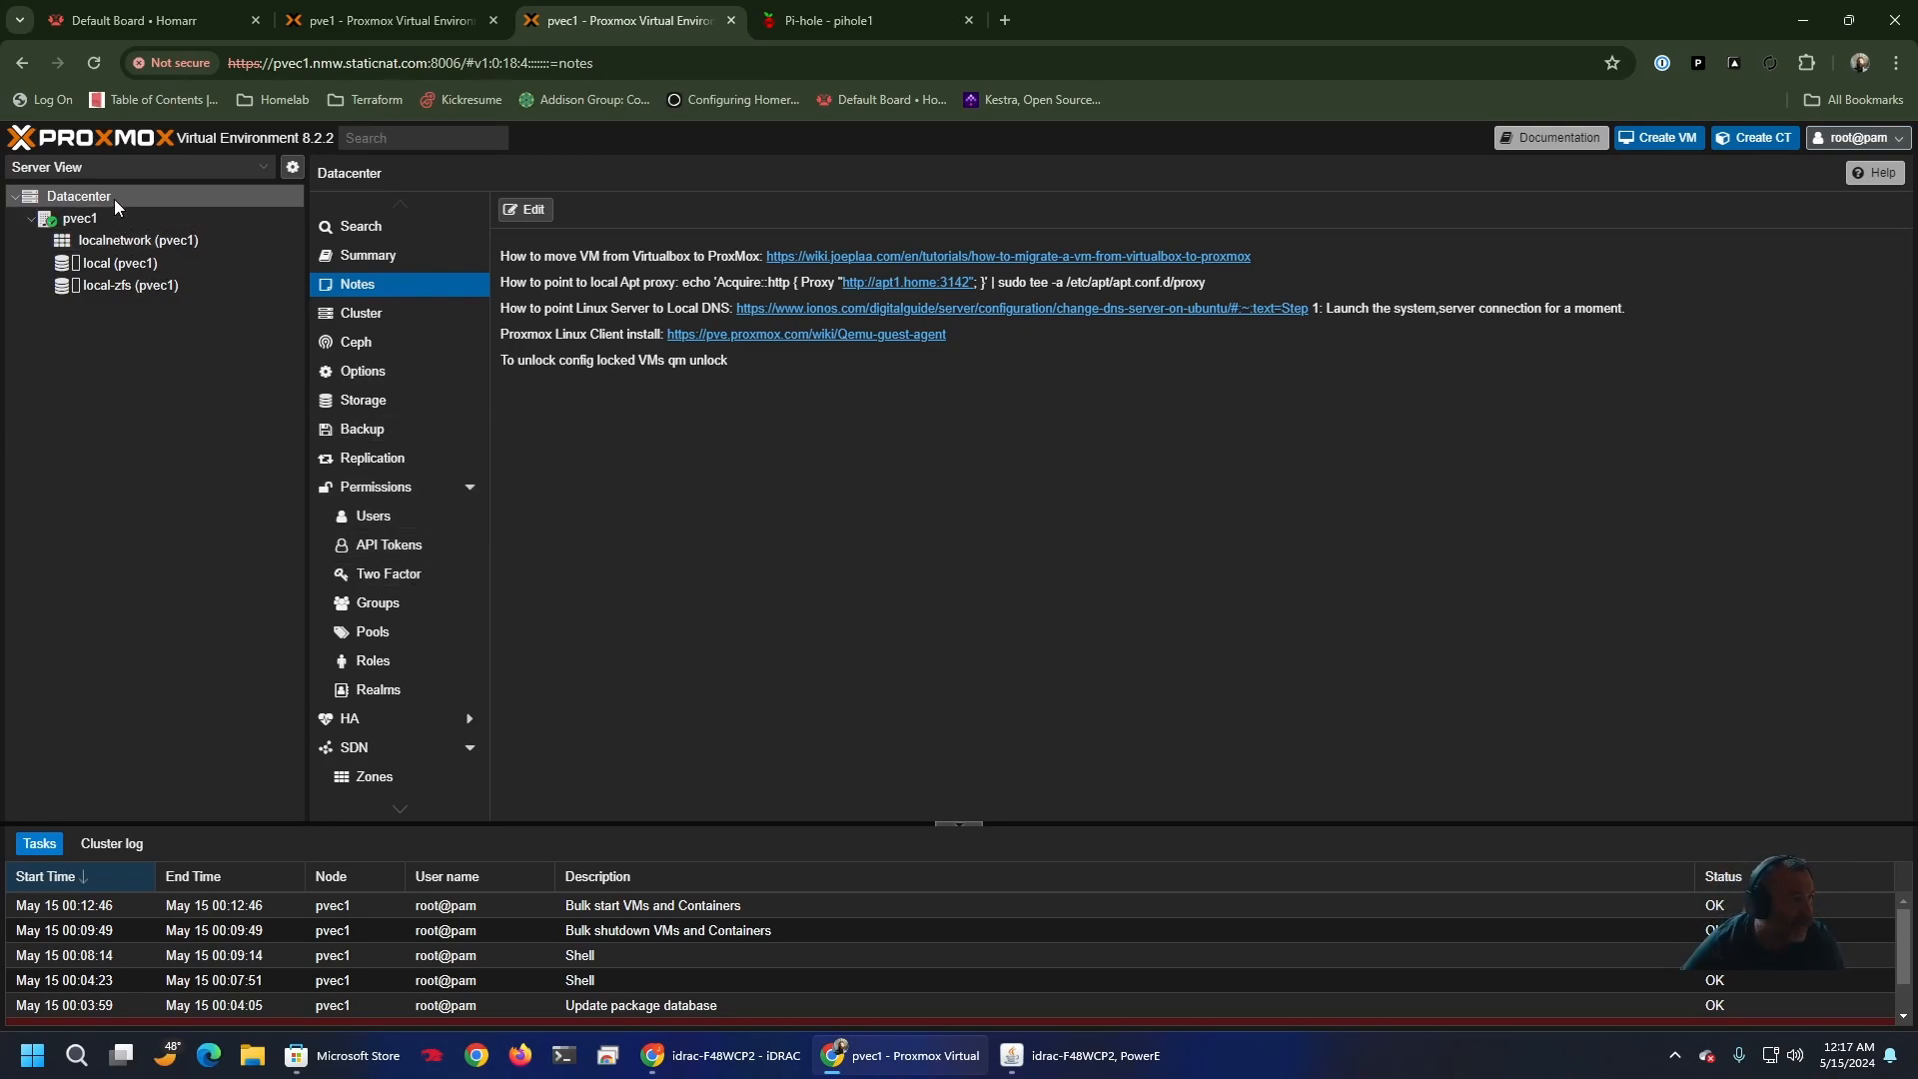
left_click(388, 403)
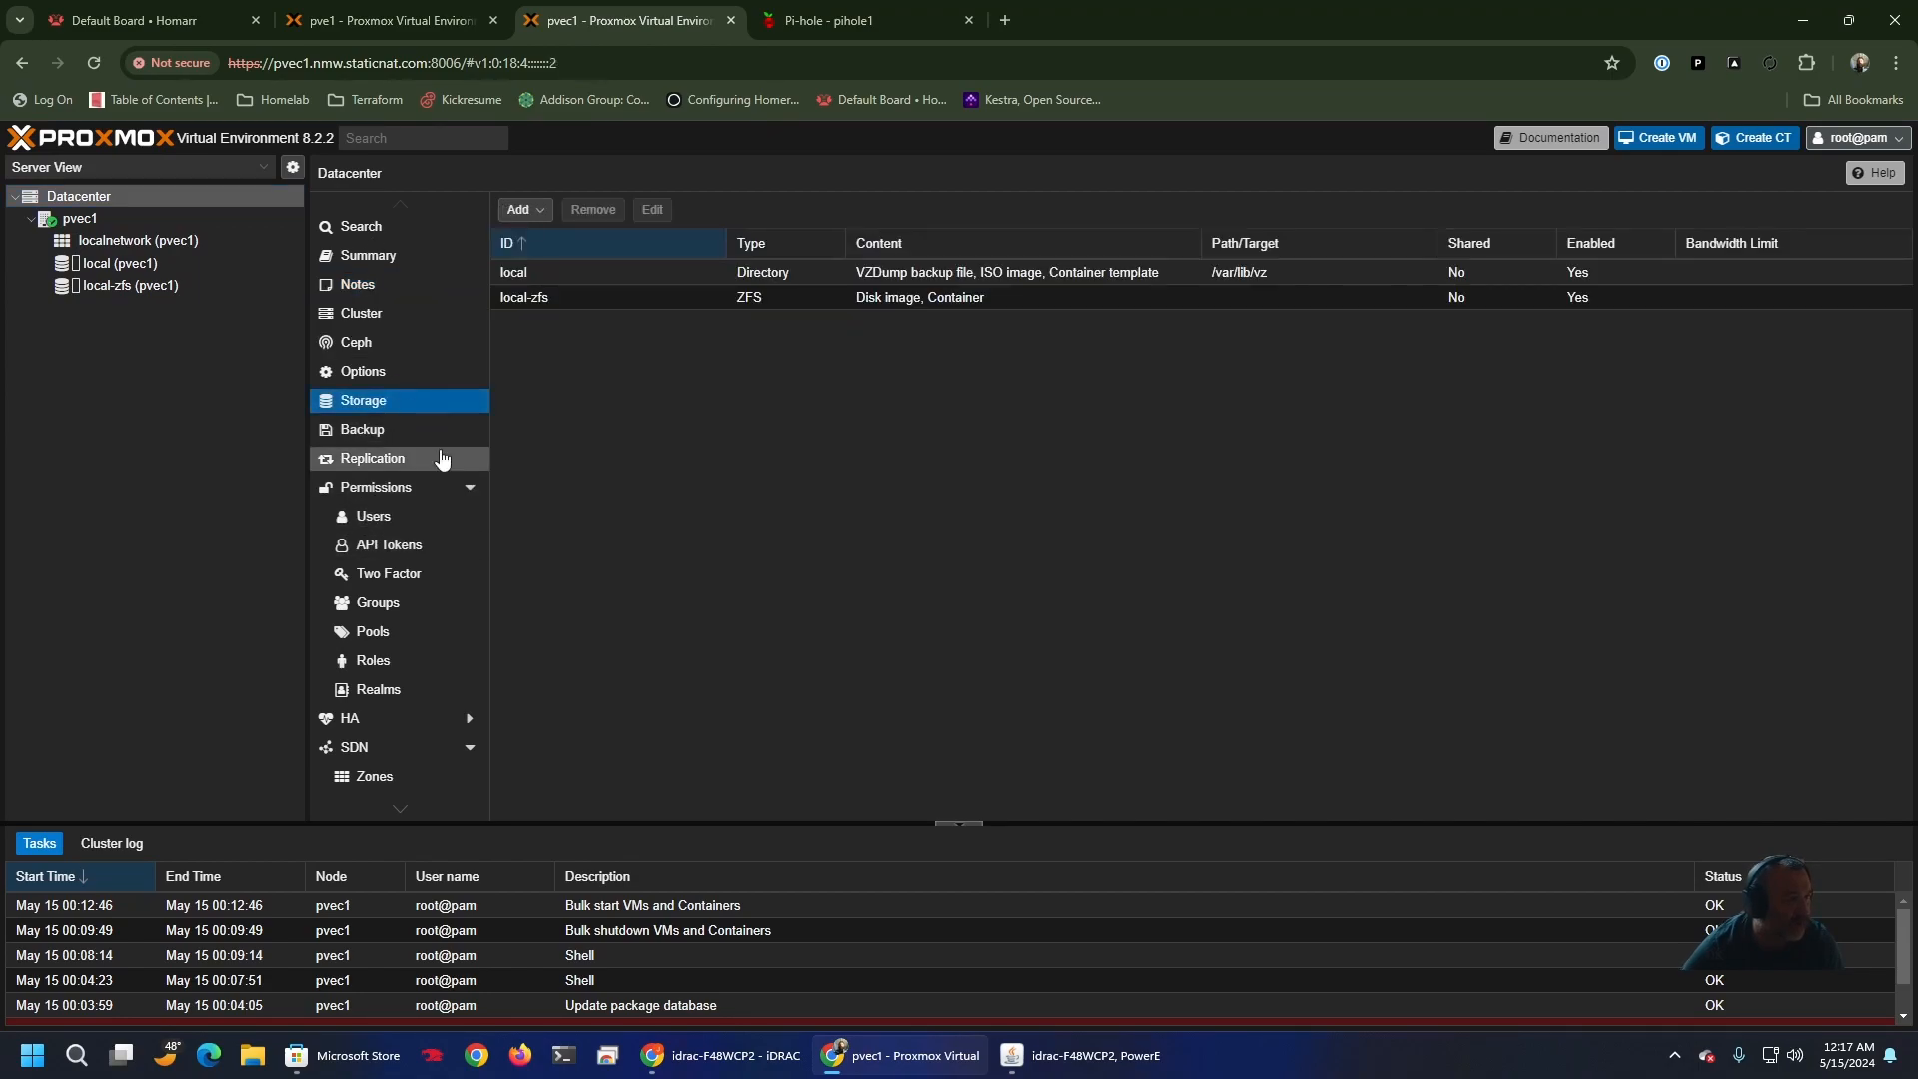
left_click(529, 210)
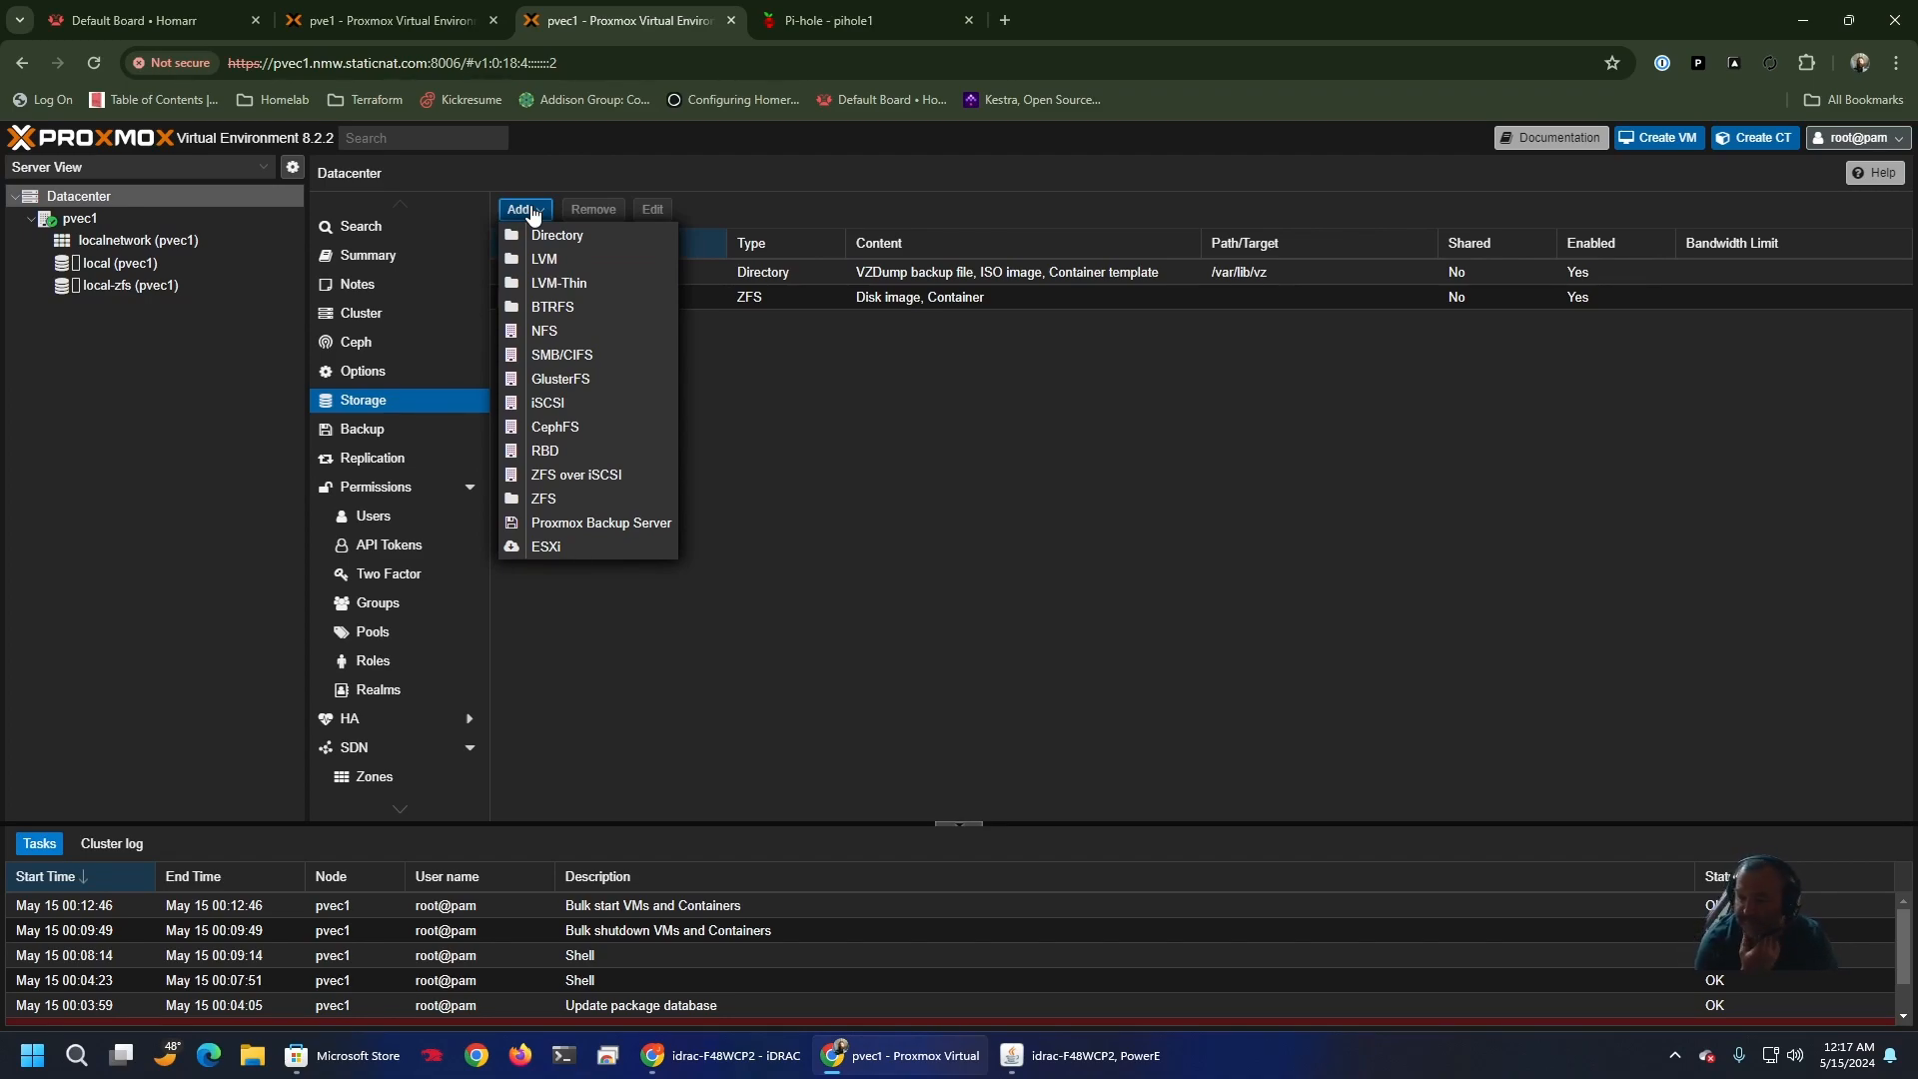
left_click(532, 213)
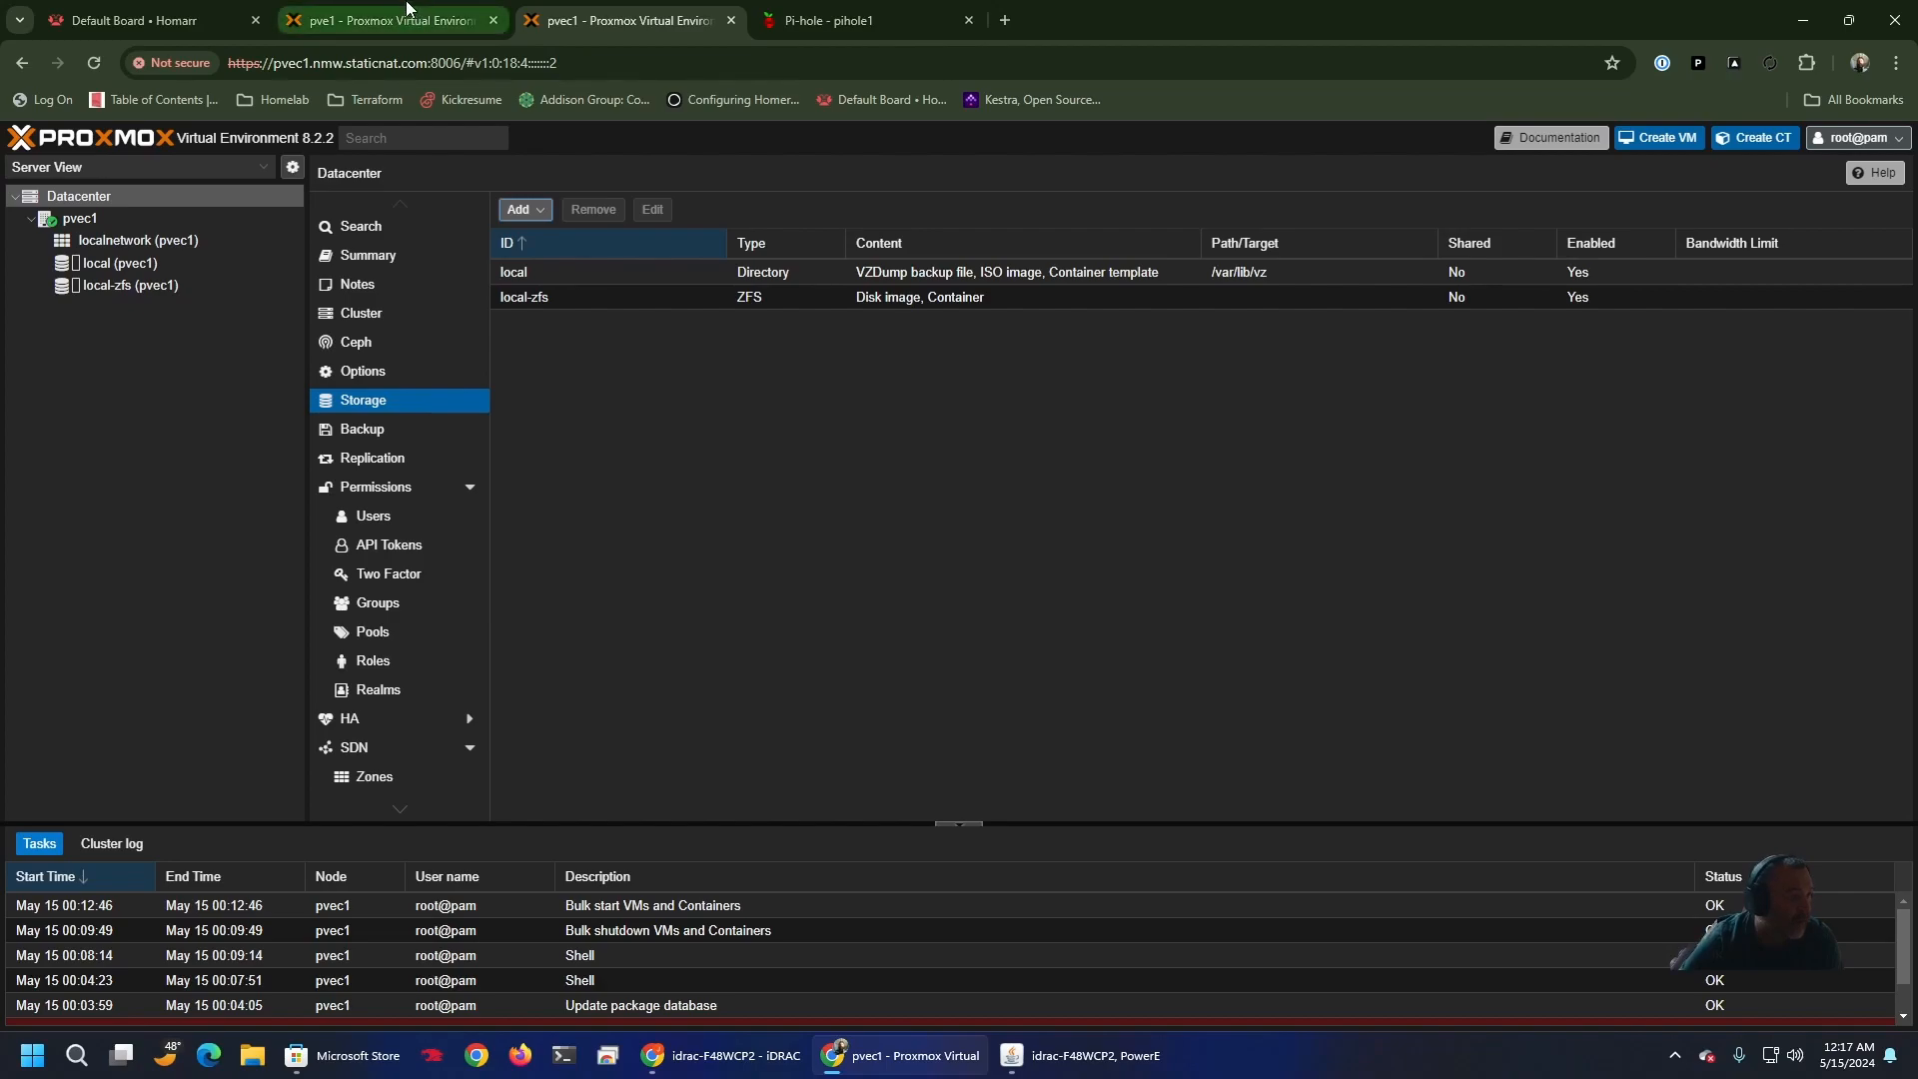
left_click(96, 224)
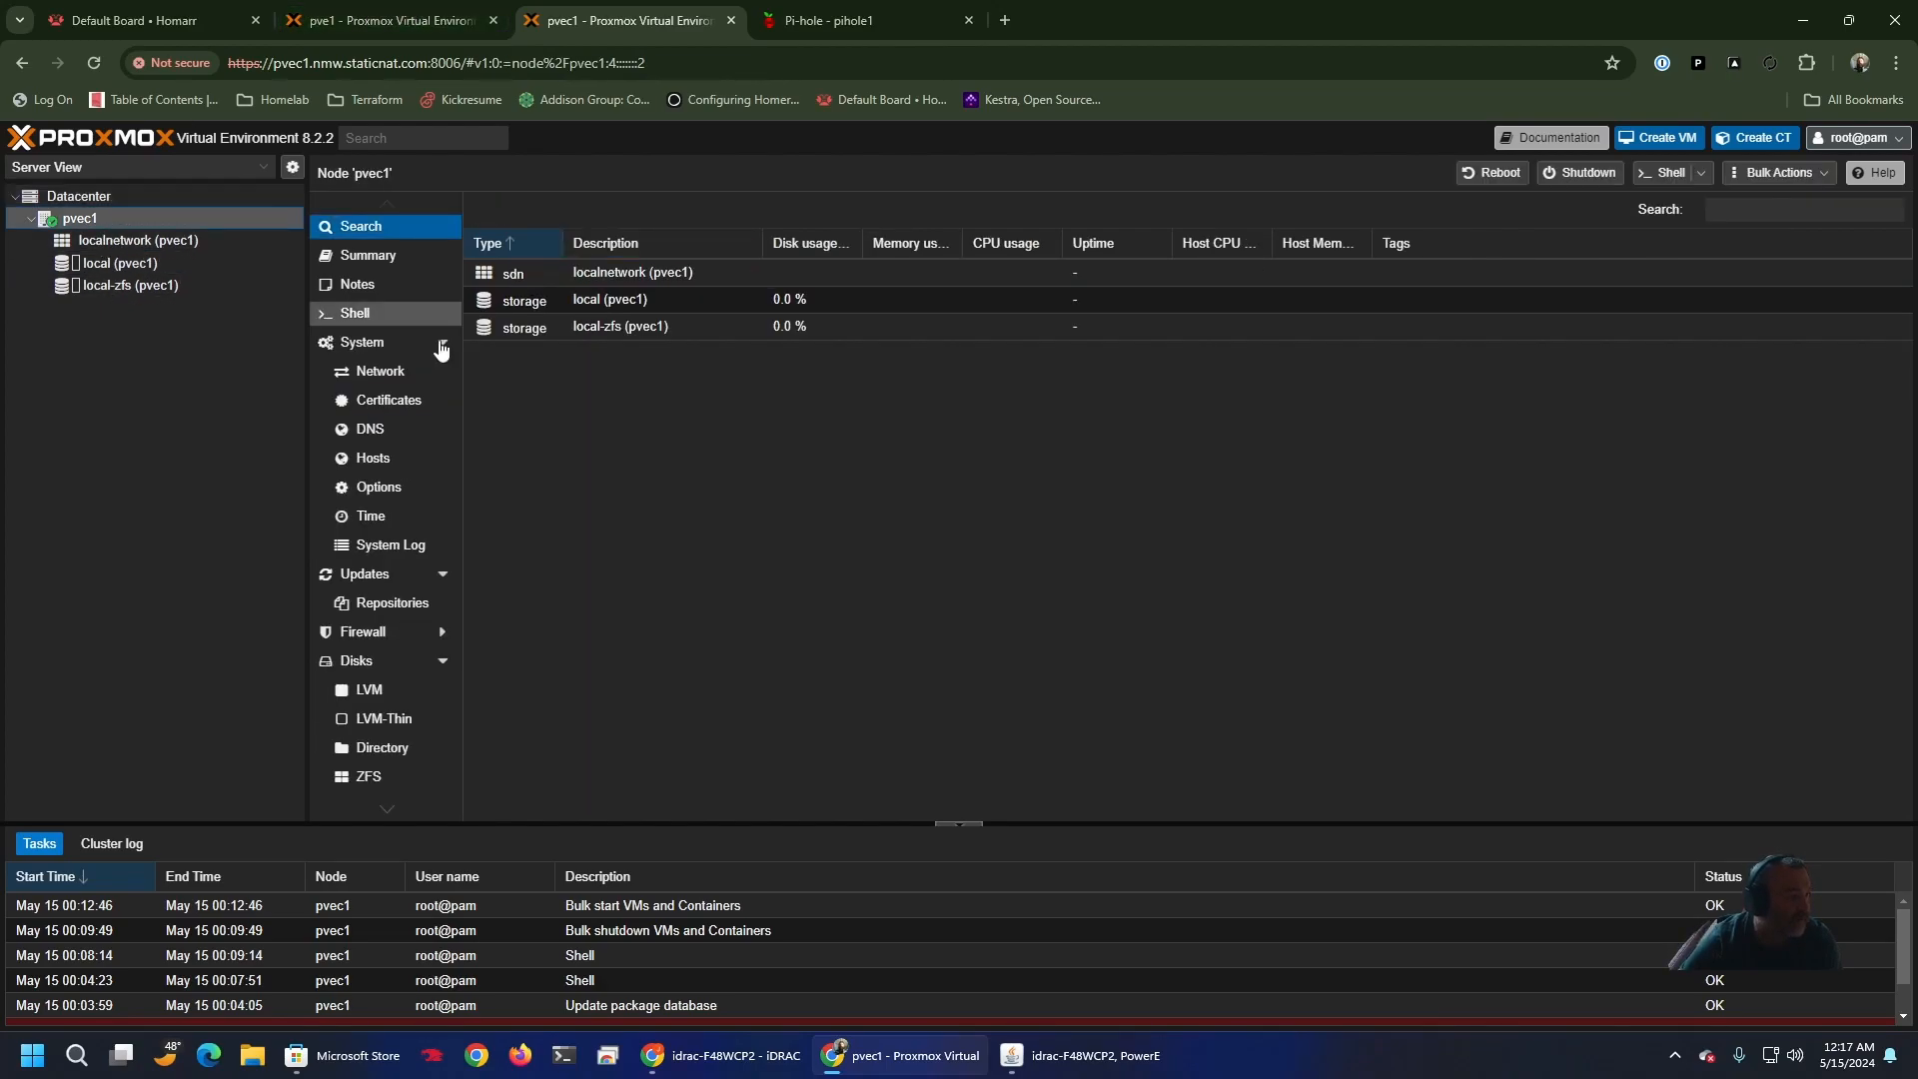
- Compare the System > Network interfaces of pvec1, pve1 and pve2
left_click(377, 375)
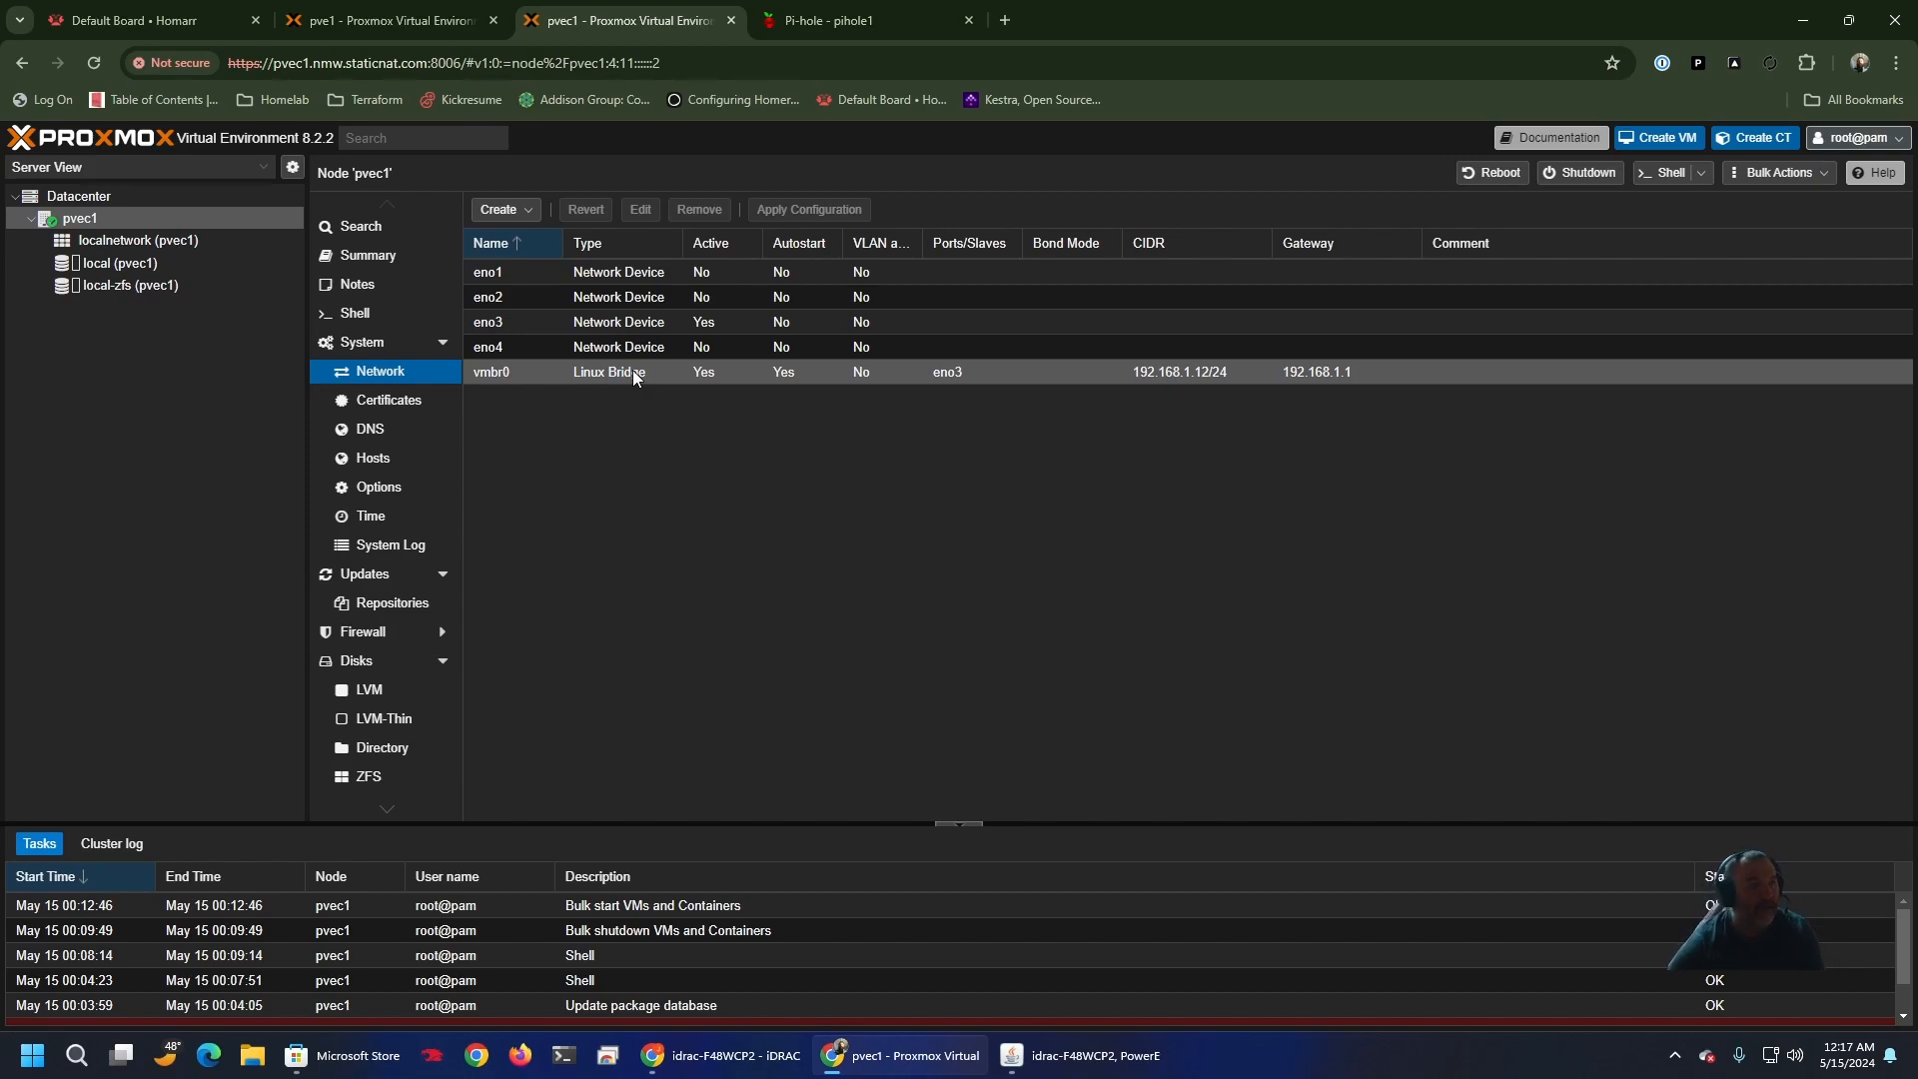
left_click(349, 21)
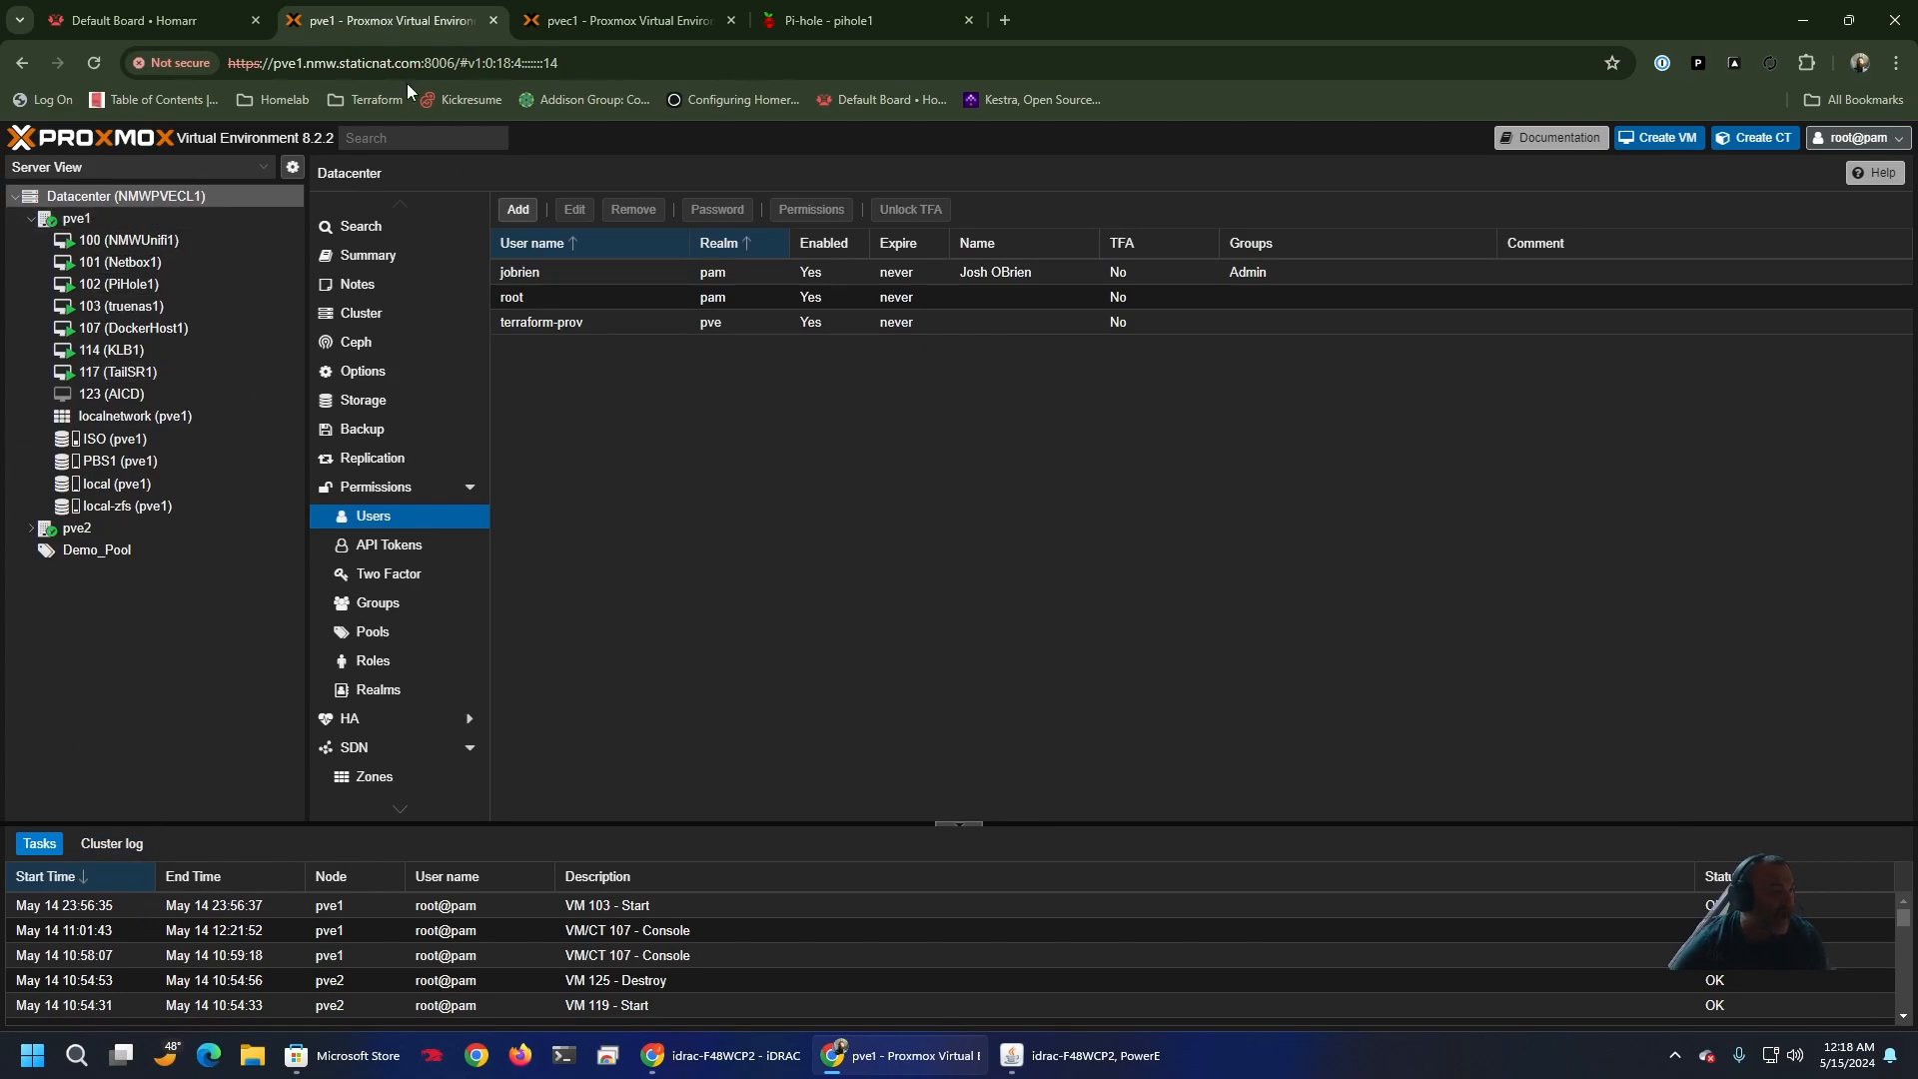
left_click(77, 218)
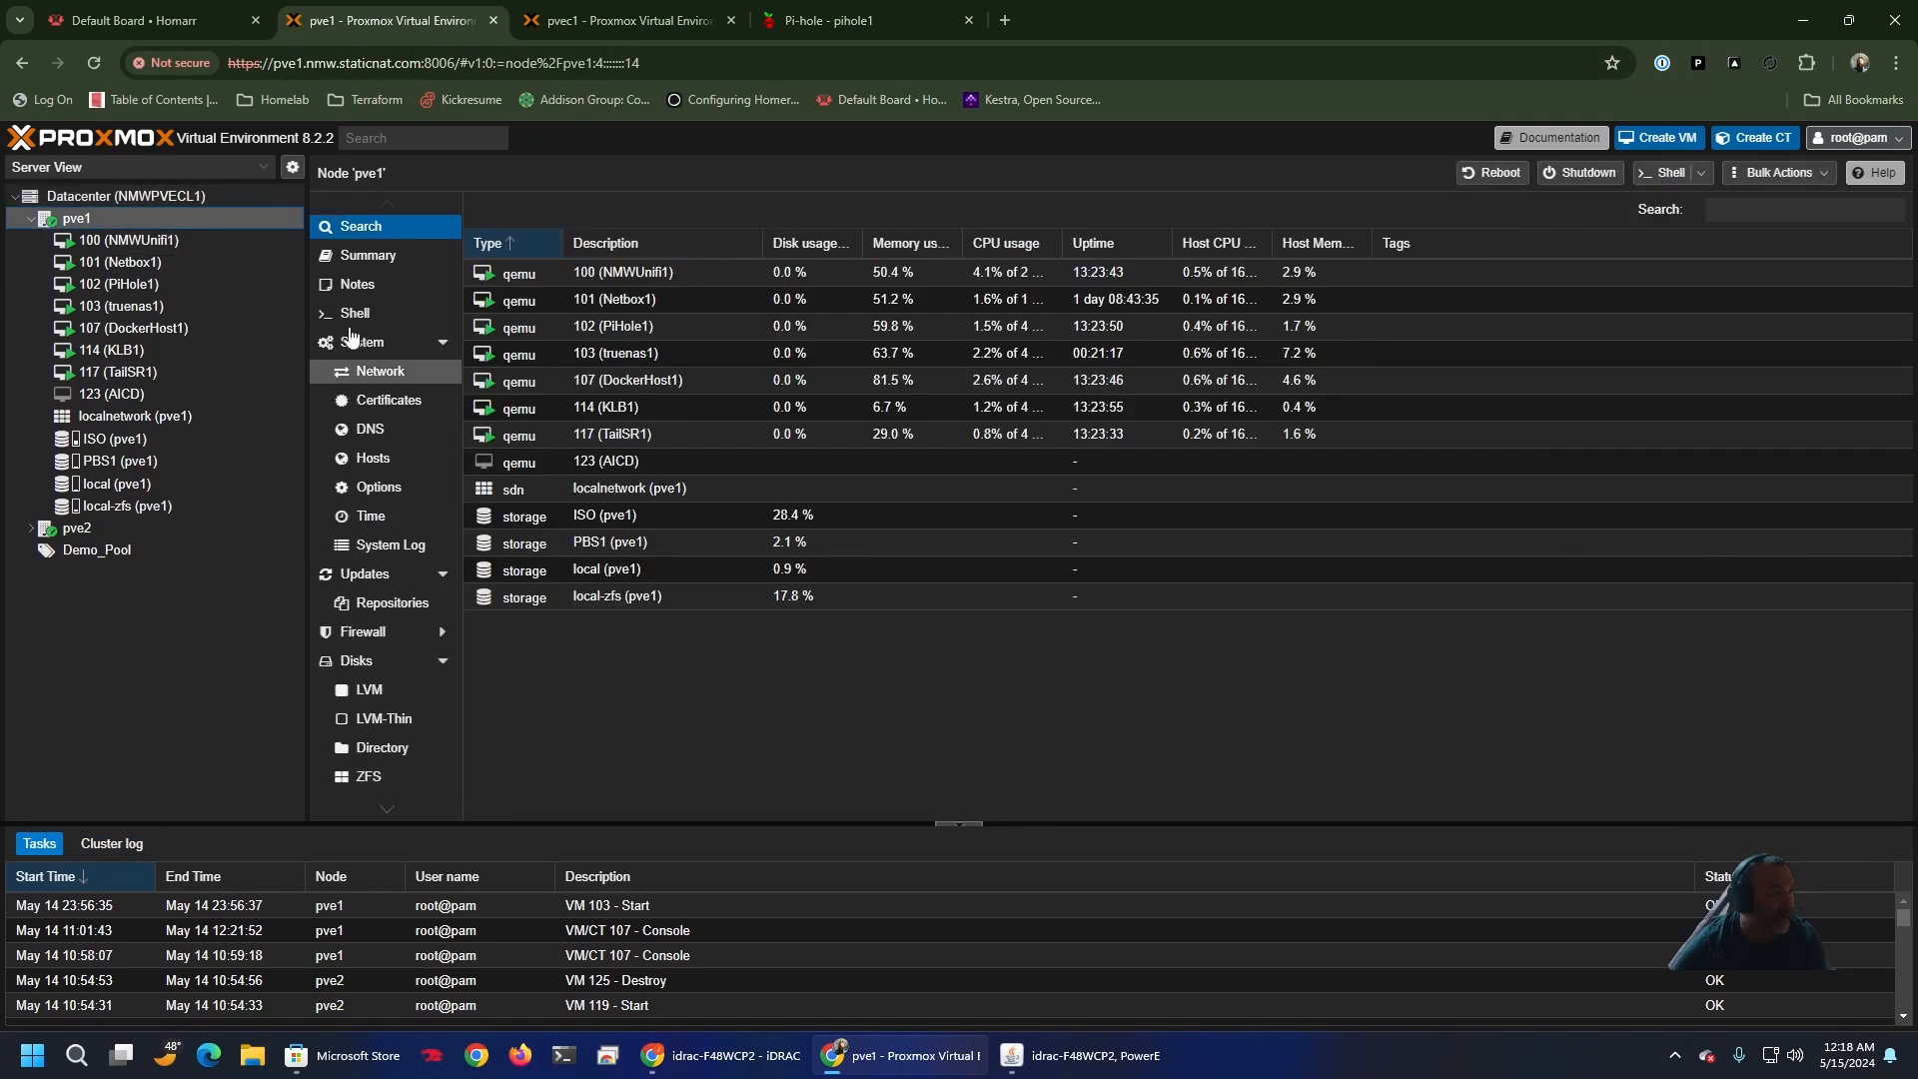
left_click(394, 373)
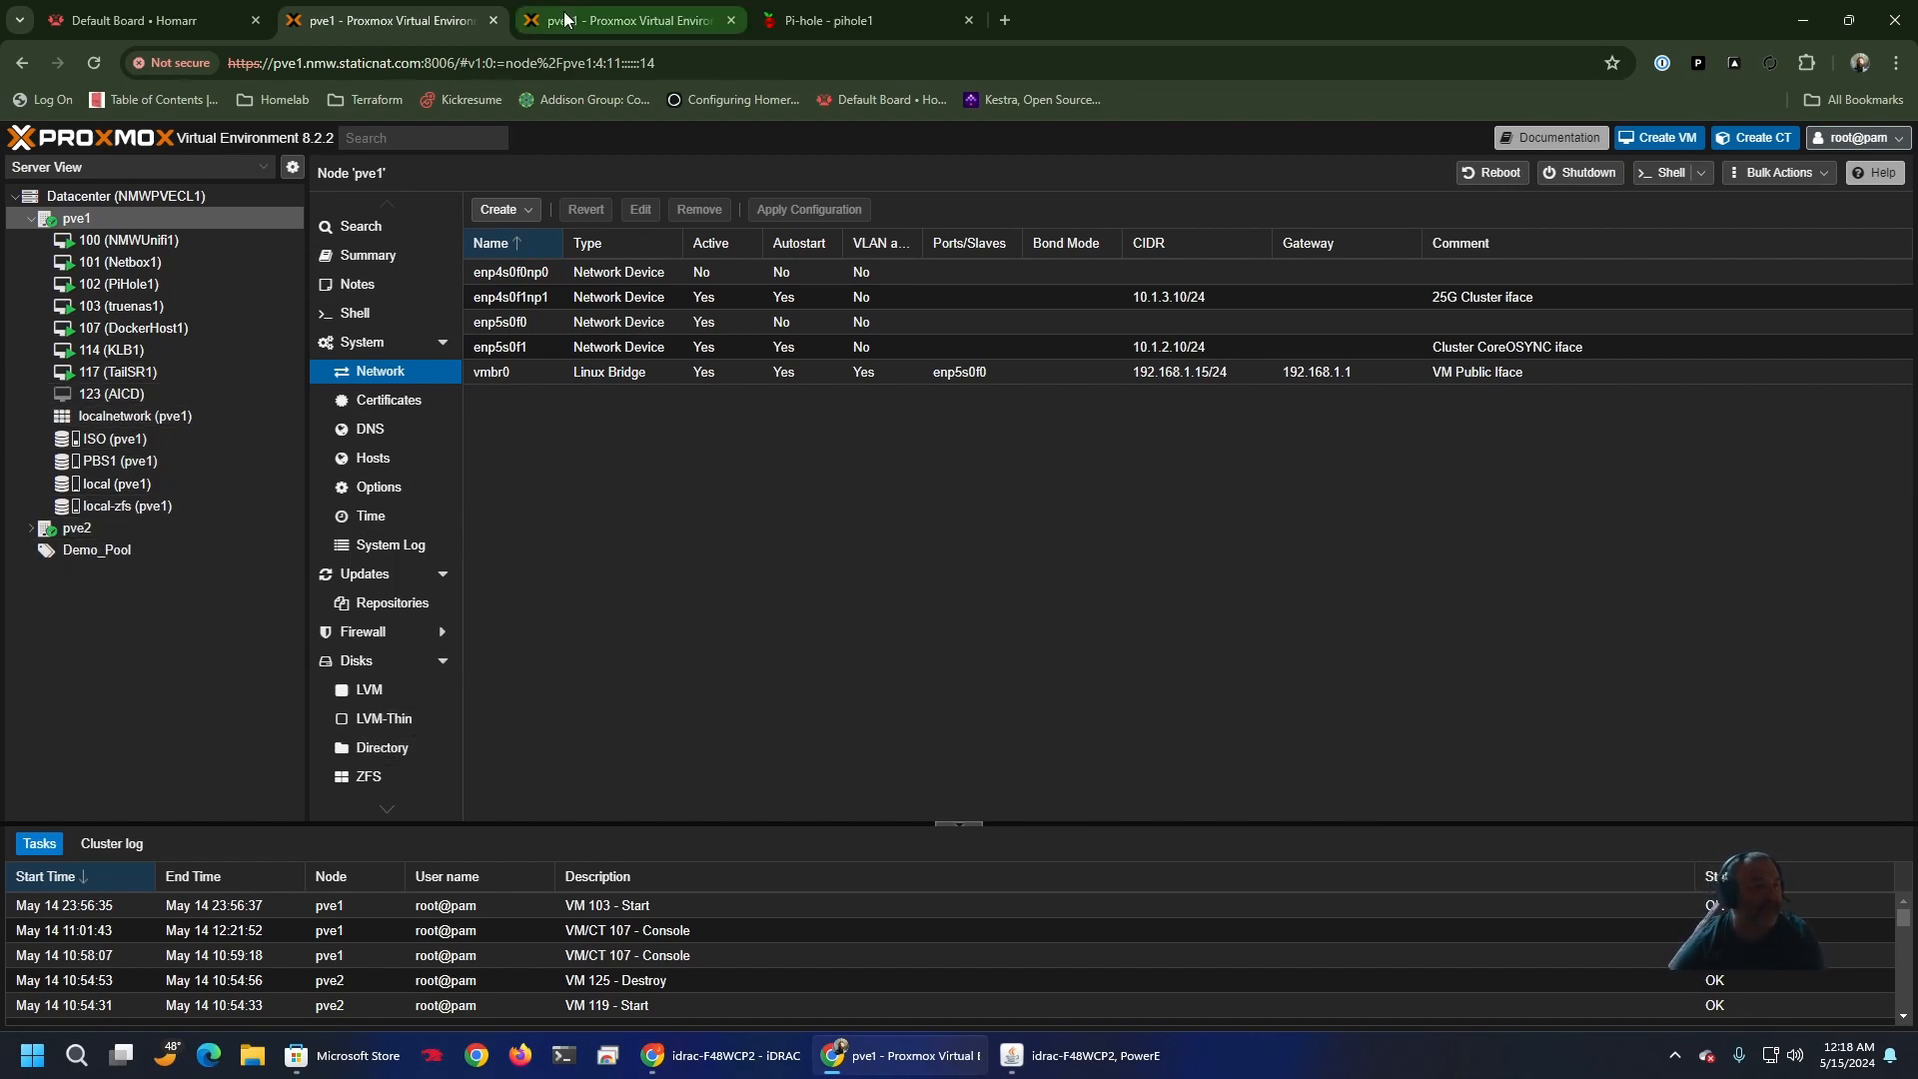
left_click(84, 529)
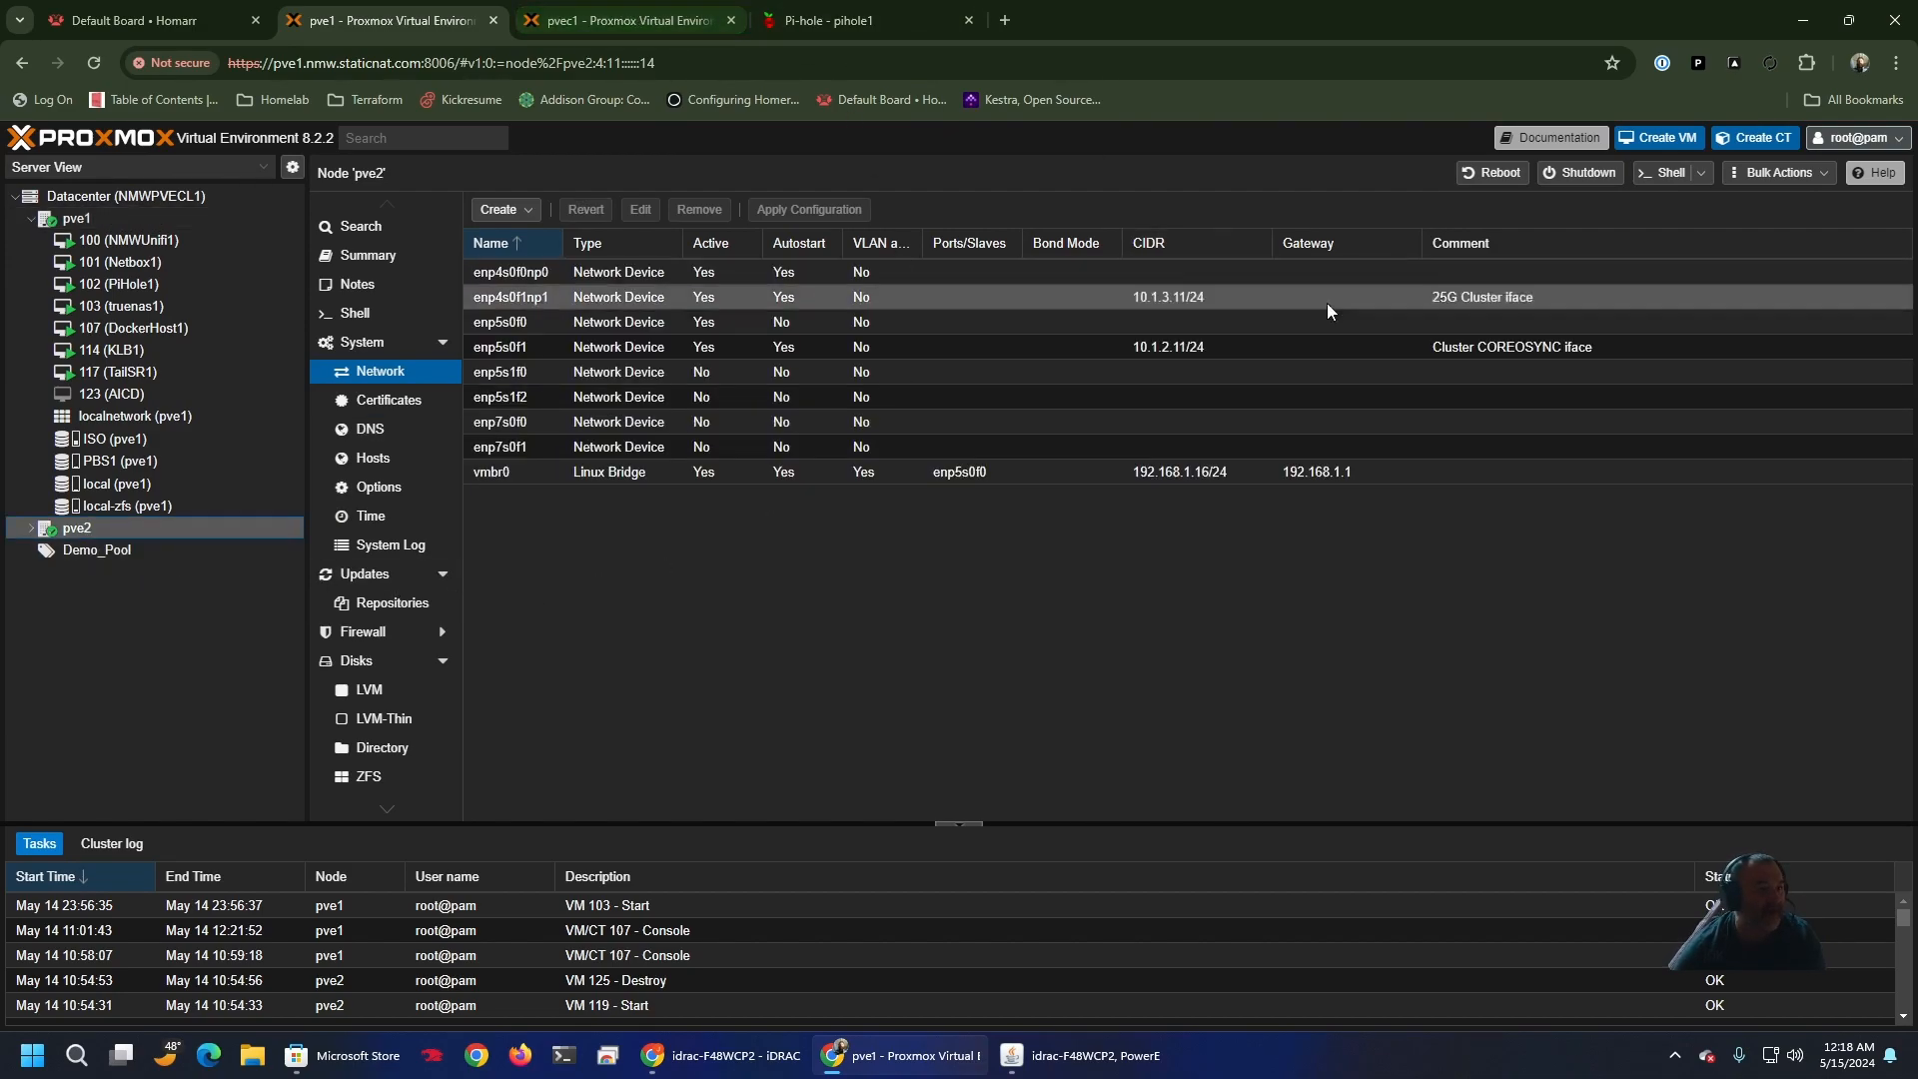